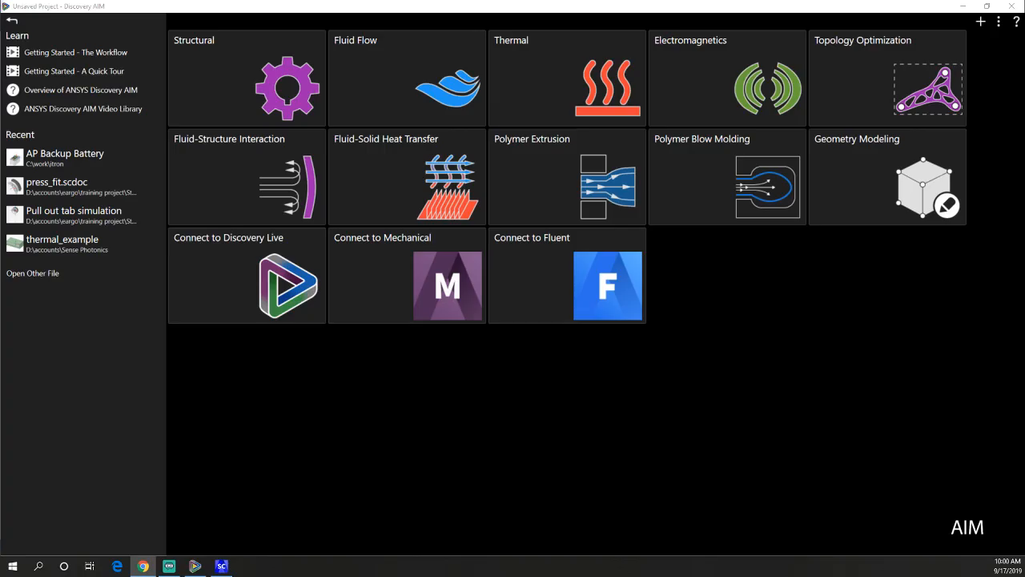
Switch to SpaceClaim and examine the antenna solid from several sides.
left_click_drag(0, 116, 0, 232)
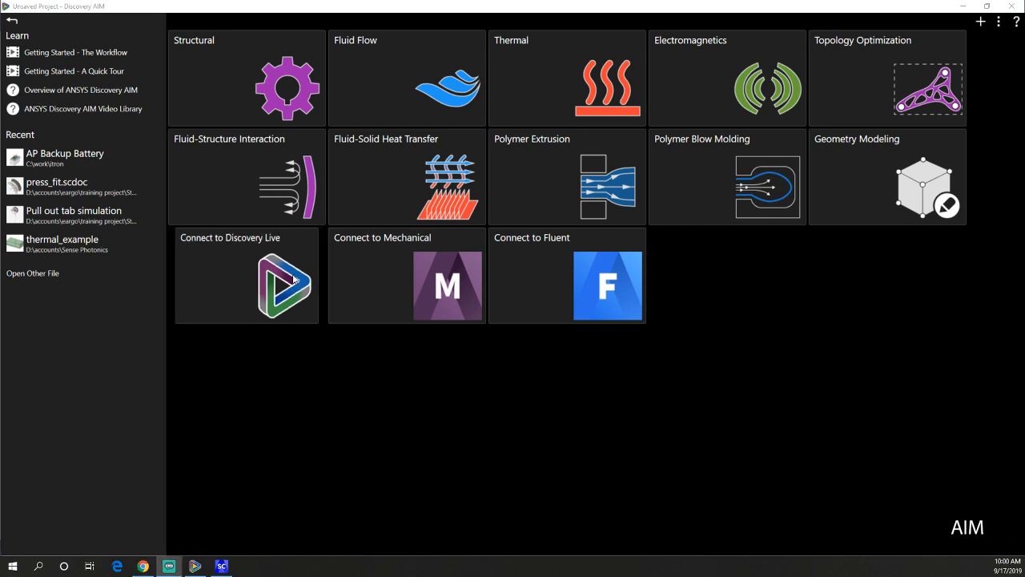
left_click(223, 566)
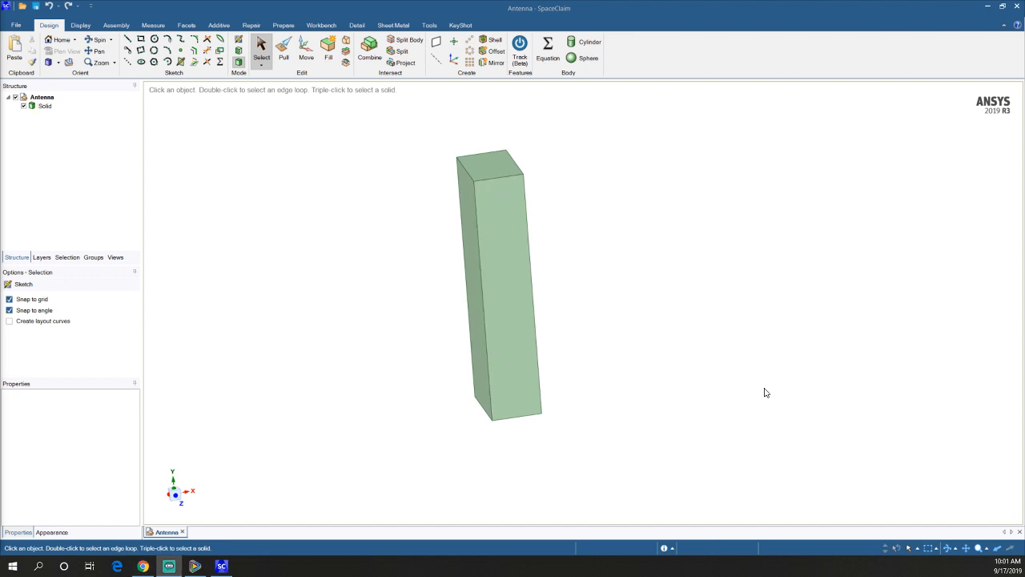
middle_click_drag(435, 316, 481, 337)
left_click(500, 326)
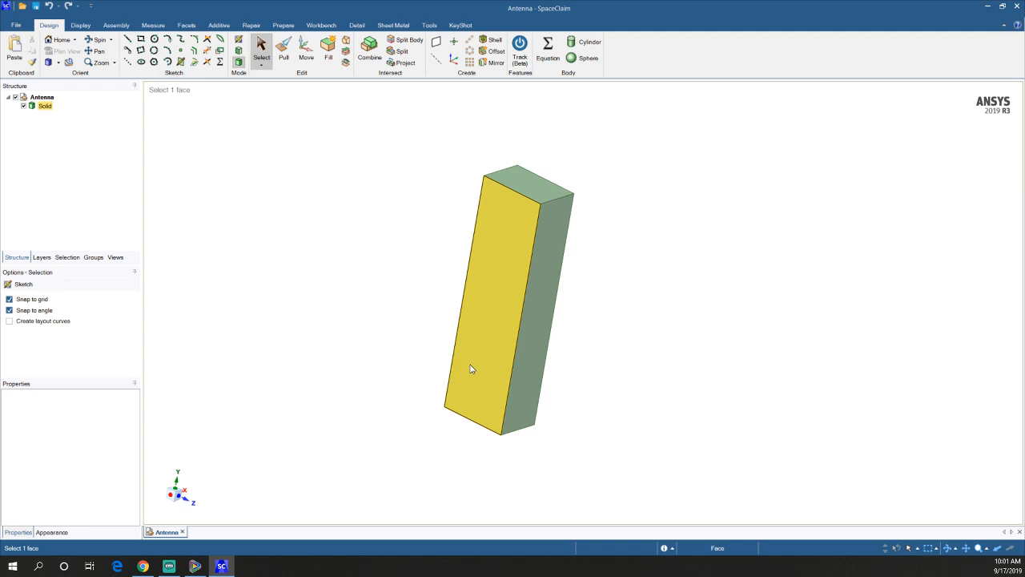
middle_click_drag(471, 369, 549, 201)
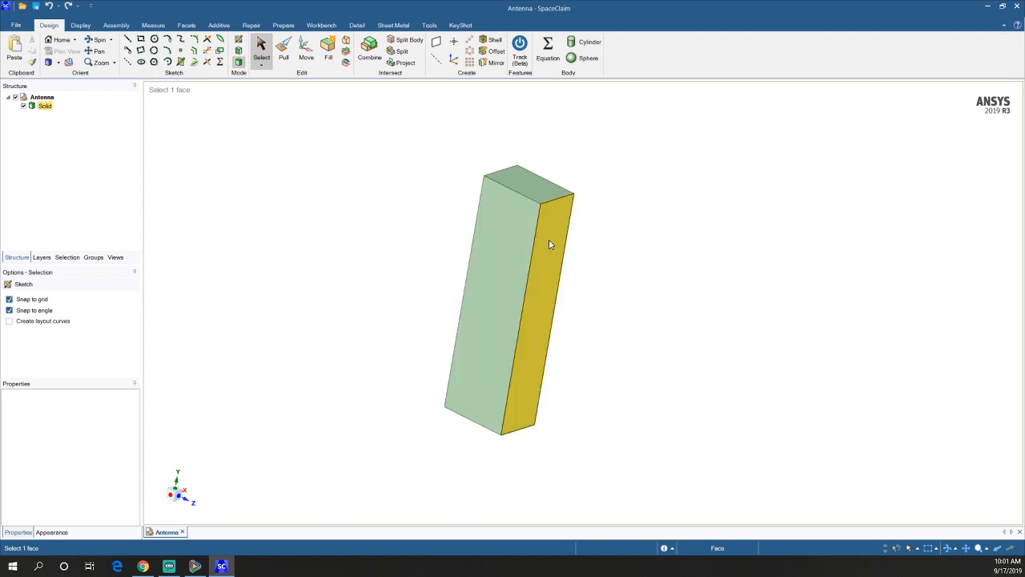
left_click(590, 302)
middle_click_drag(590, 302, 601, 241)
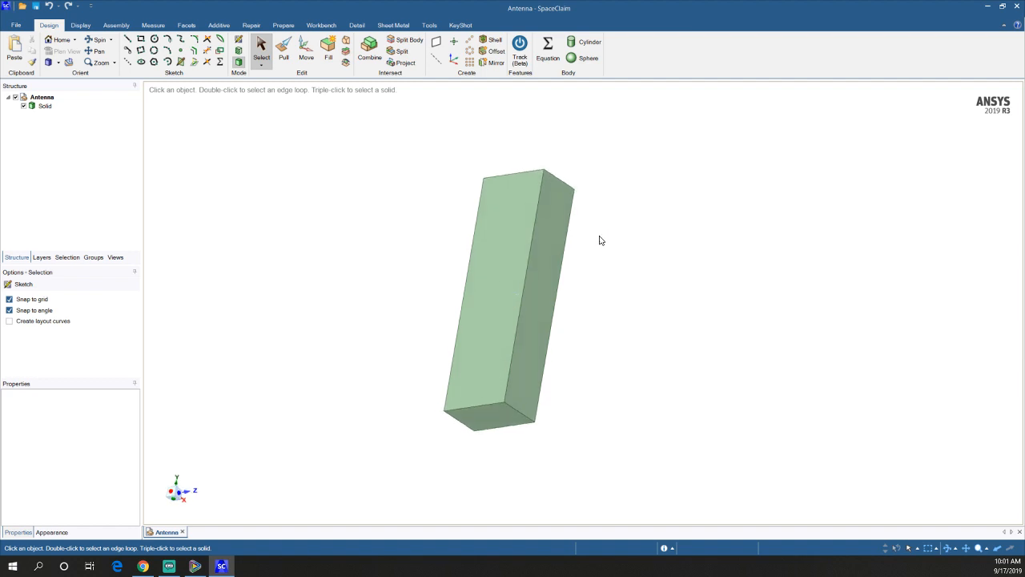
mouse_move(604, 237)
middle_mouse_down()
mouse_move(661, 312)
mouse_move(538, 273)
middle_mouse_up()
middle_click_drag(588, 297, 564, 317, "shift")
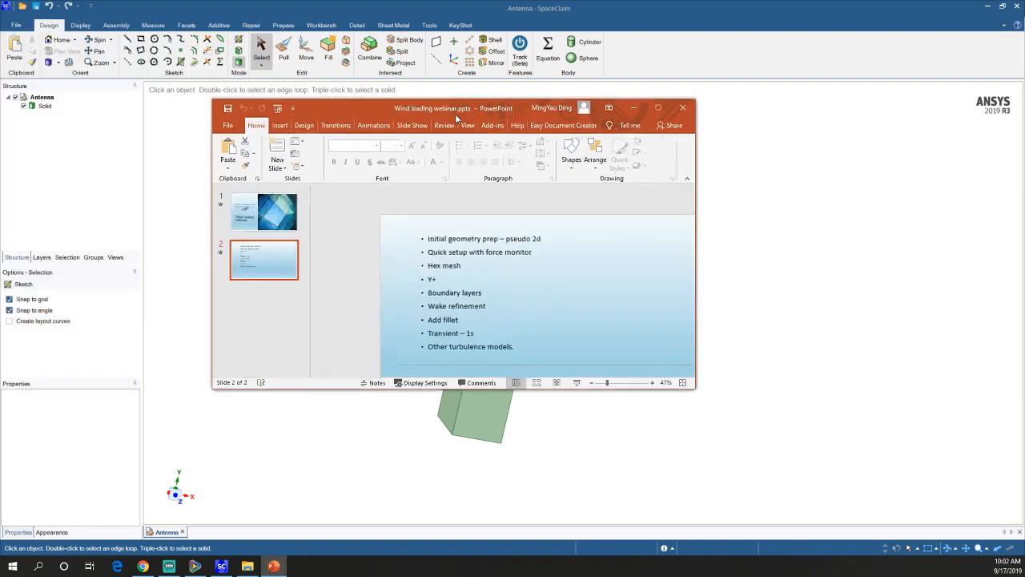
Review the outline slide of Wind loading webinar.pptx in PowerPoint, enlarging the window and moving it off the model.
left_click_drag(455, 114, 420, 116)
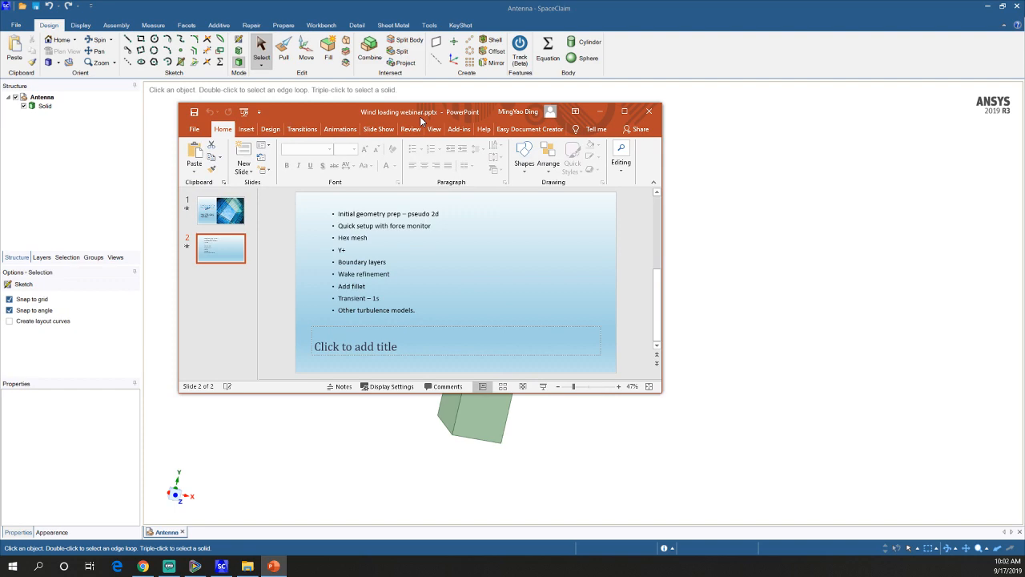
double_click(330, 109)
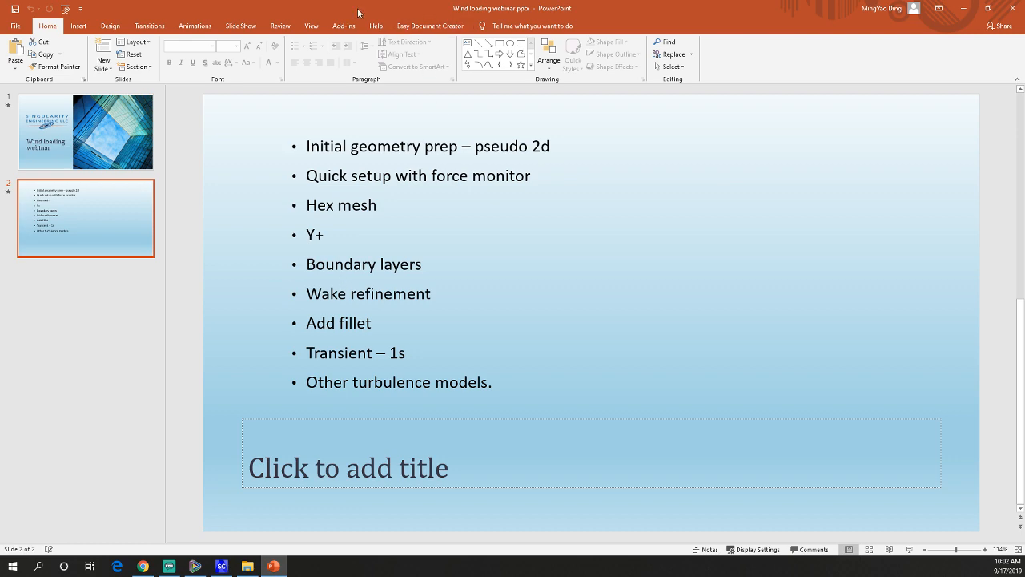
left_click_drag(358, 13, 0, 216)
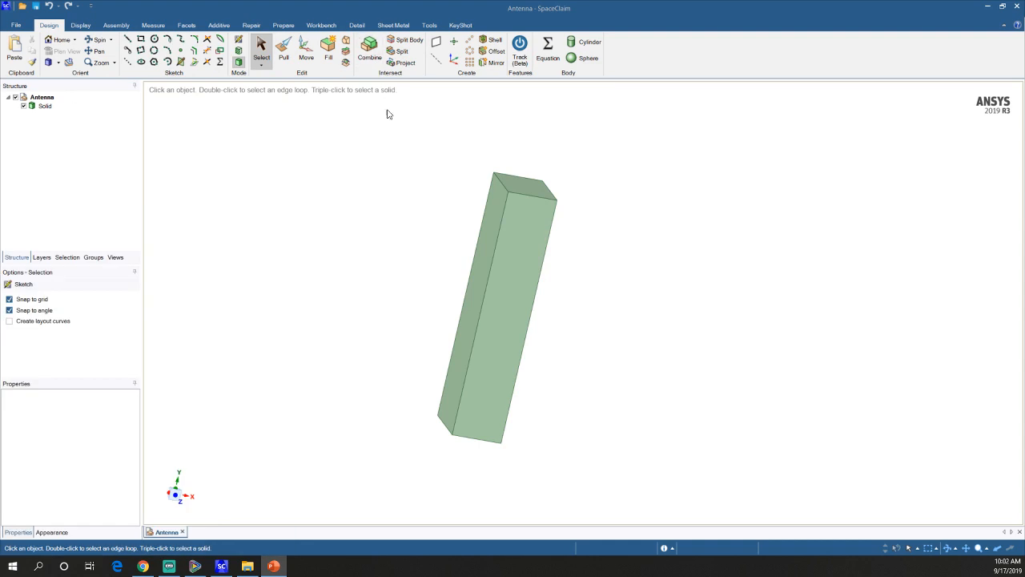
Check the length of one of the antenna's long edges in SpaceClaim and examine its bottom face from several angles.
mouse_move(421, 245)
middle_mouse_down()
mouse_move(438, 255)
mouse_move(433, 235)
mouse_move(368, 286)
mouse_move(466, 270)
mouse_move(398, 270)
middle_mouse_up()
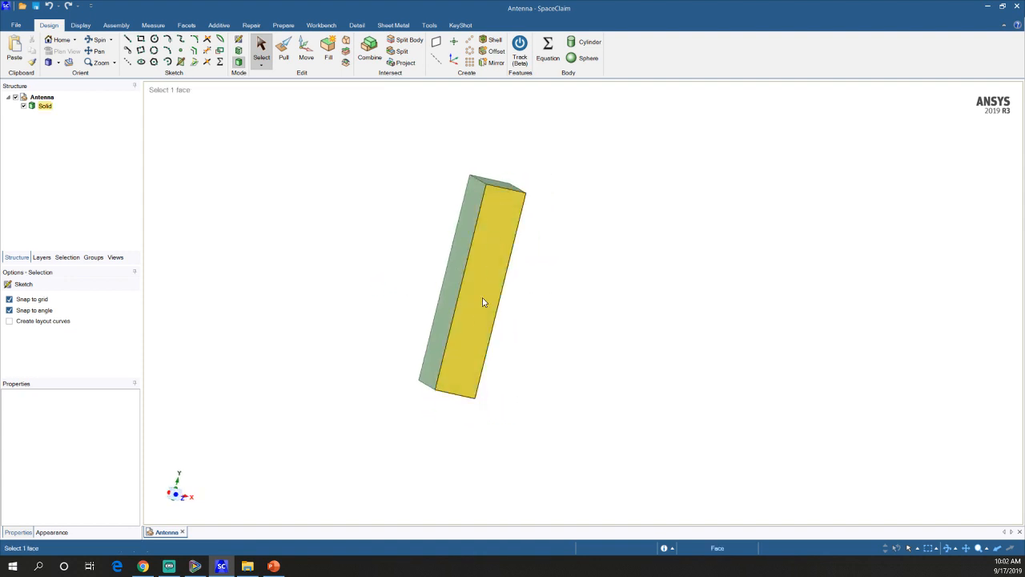
left_click(457, 314)
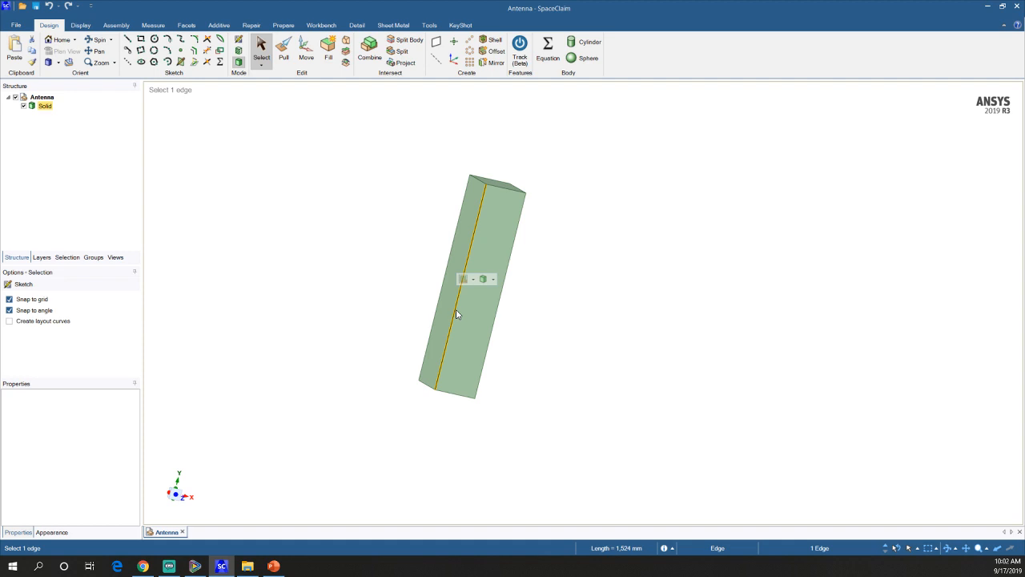
middle_click_drag(403, 238, 463, 210)
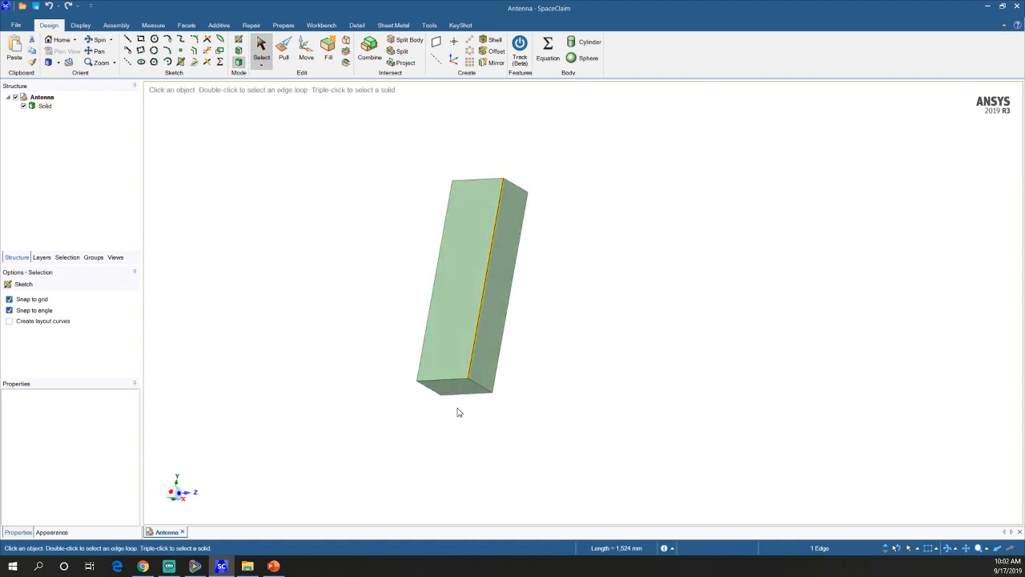
left_click(453, 383)
left_click(385, 272)
left_click(457, 398)
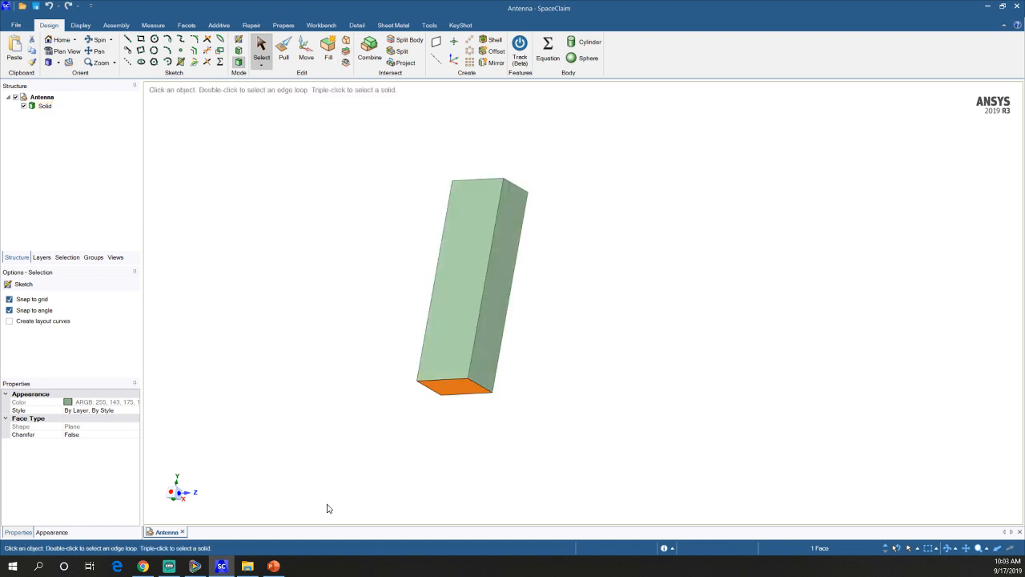
scroll(448, 430, "down", 5)
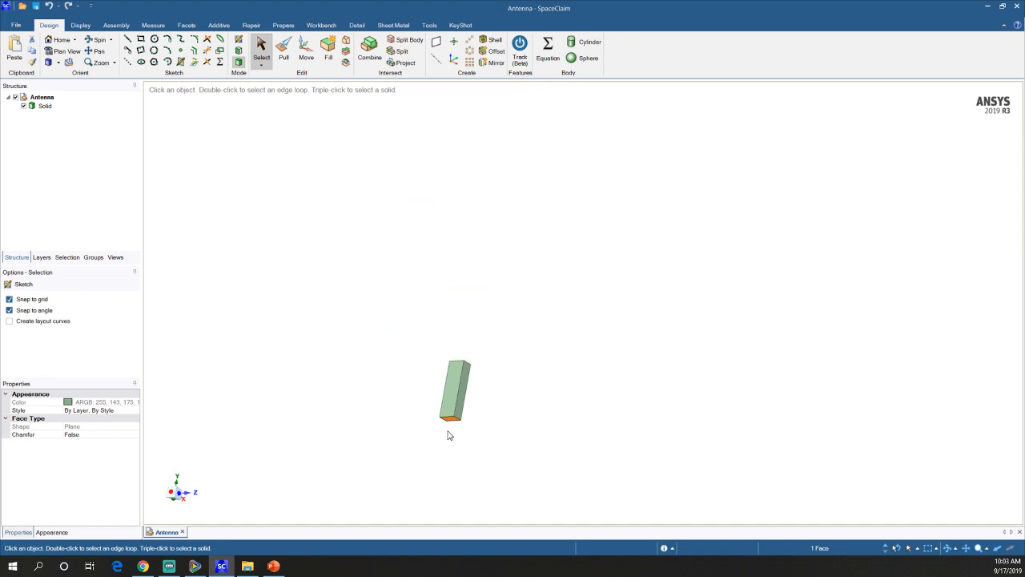
middle_click_drag(448, 430, 408, 342)
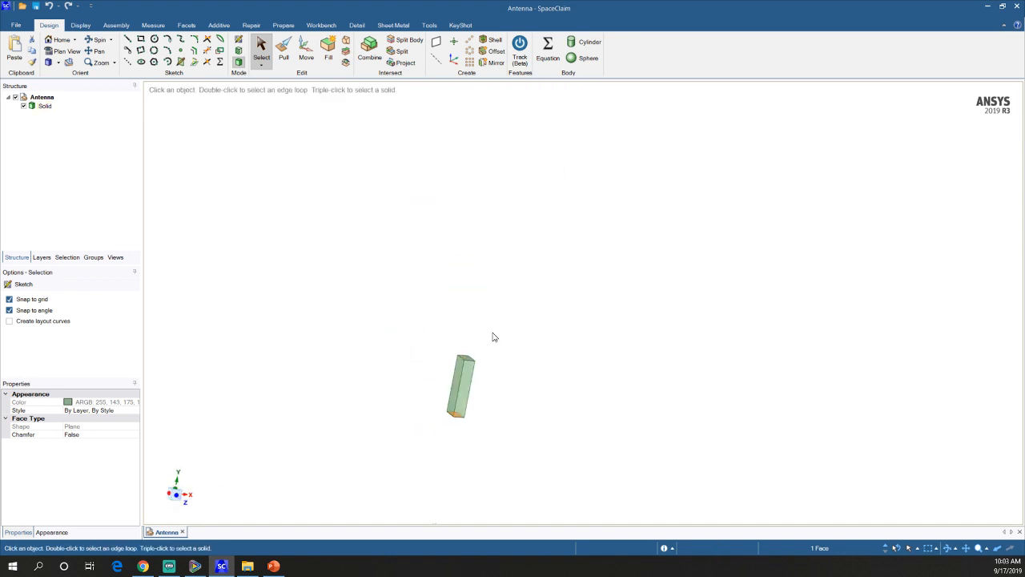
middle_click_drag(492, 336, 449, 336)
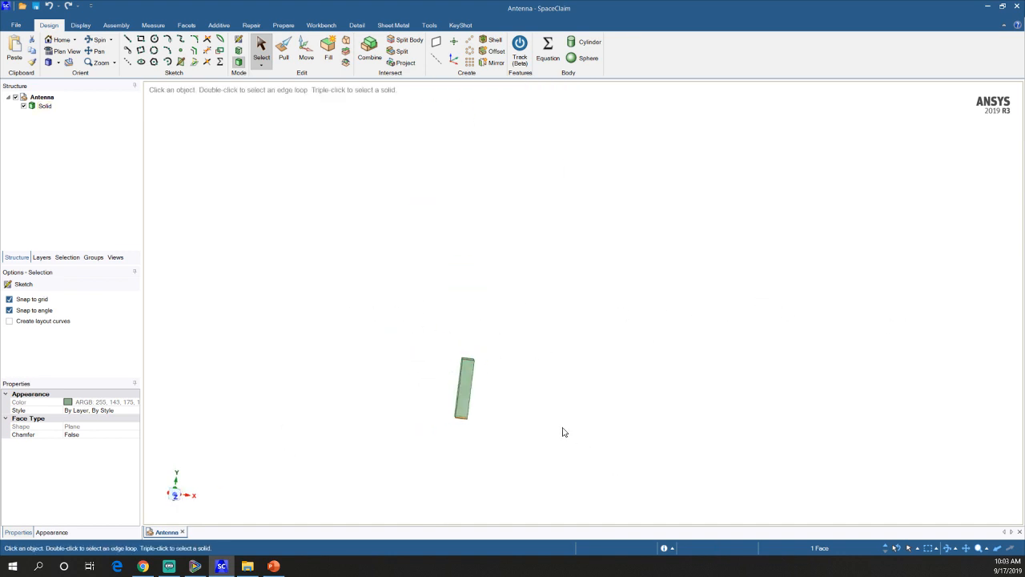
mouse_move(481, 365)
middle_mouse_down()
mouse_move(556, 330)
mouse_move(565, 346)
mouse_move(565, 288)
mouse_move(547, 290)
mouse_move(551, 252)
mouse_move(478, 369)
middle_mouse_up()
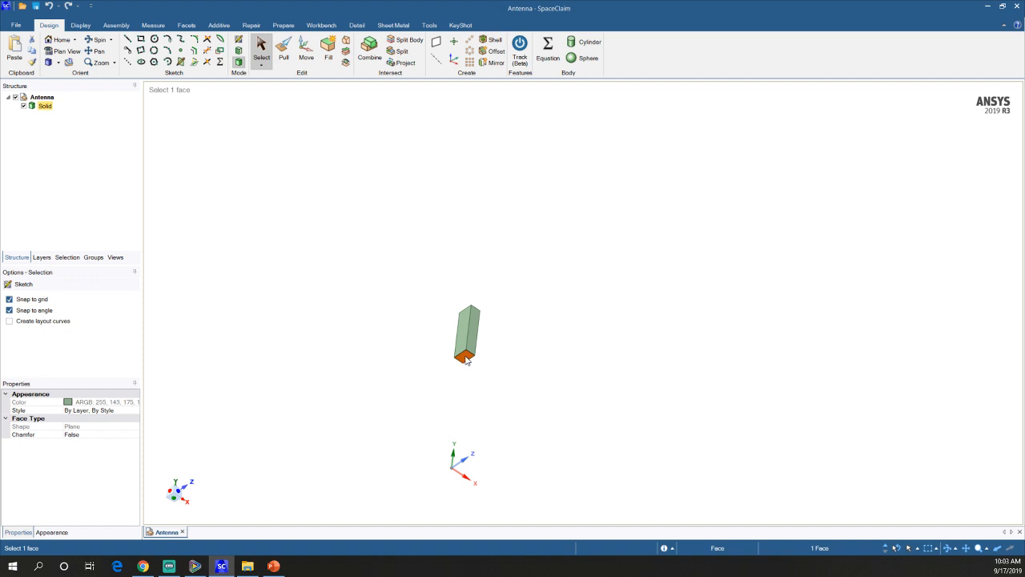
middle_click_drag(547, 280, 545, 322)
left_click(544, 322)
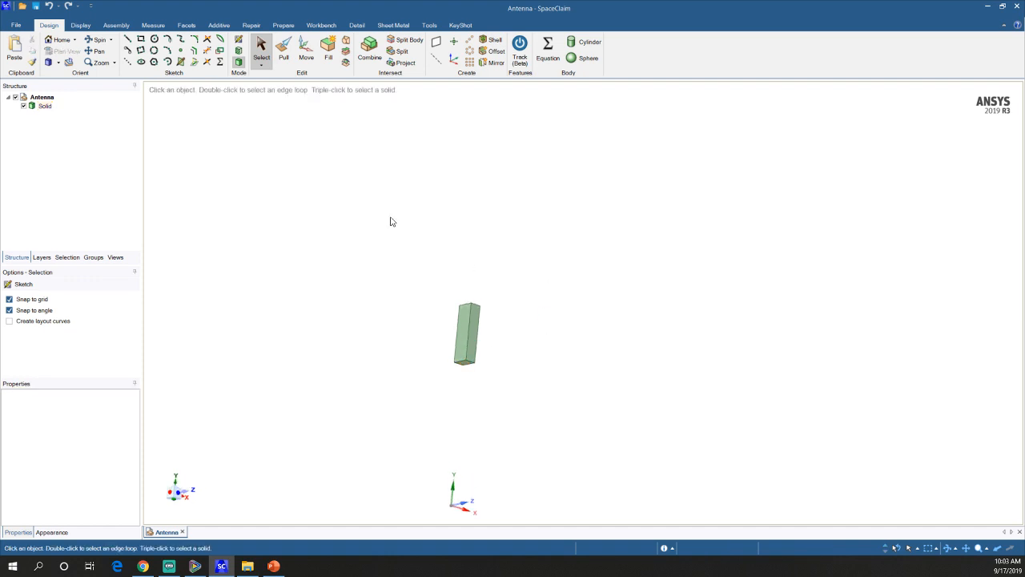
Create a box enclosure around the antenna solid with the 25% default cushion and symmetric dimensions.
left_click(281, 25)
left_click(120, 52)
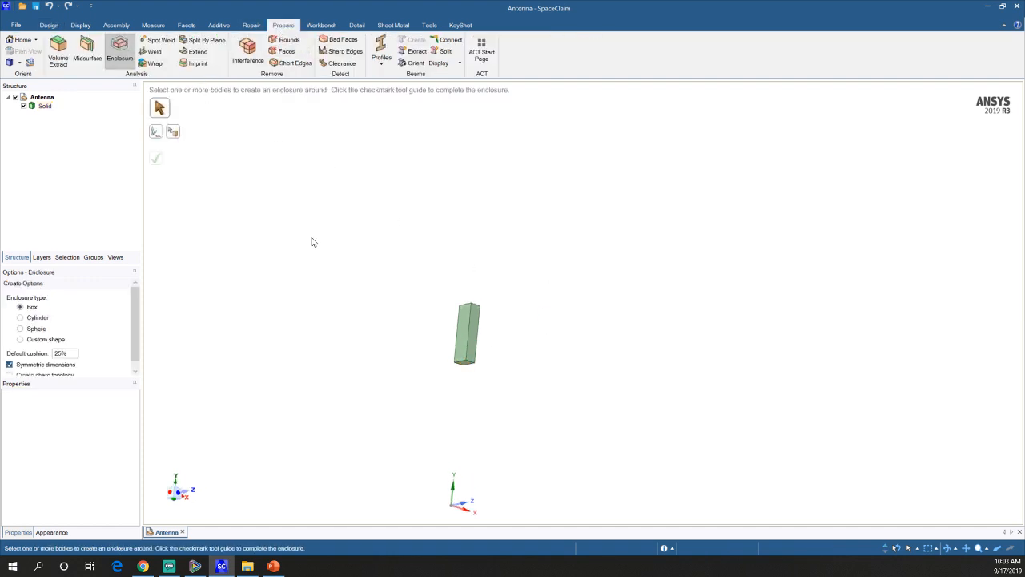
left_click_drag(370, 258, 580, 421)
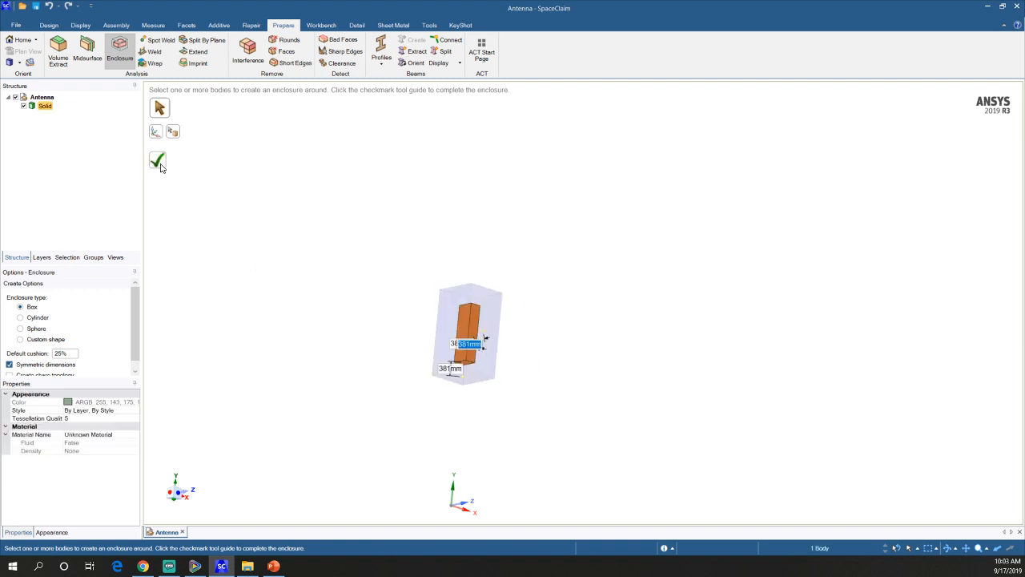
left_click(158, 161)
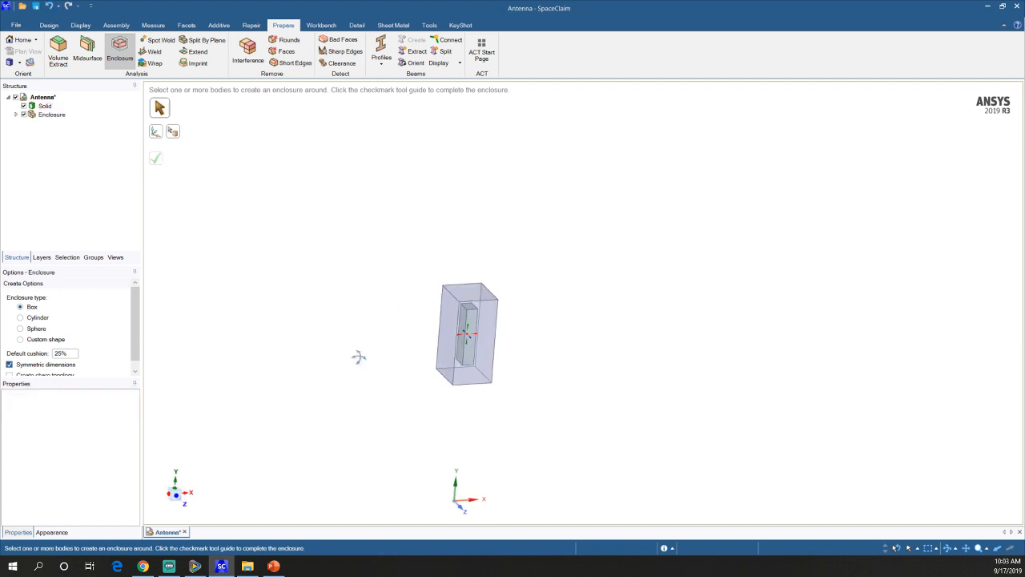
Pull the enclosure's end faces outward along X in both directions to lengthen the air domain around the antenna.
left_click(49, 24)
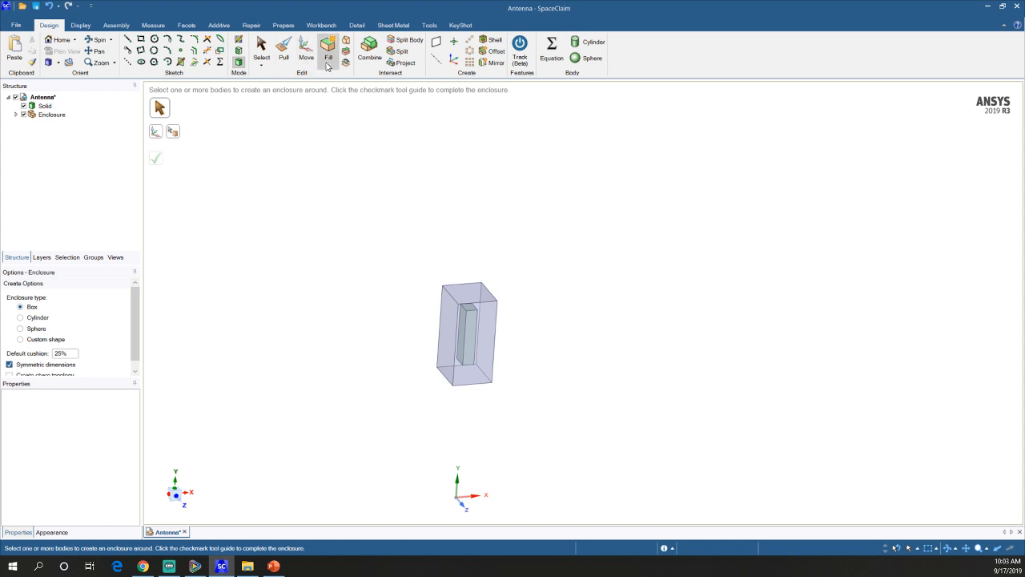
left_click(284, 52)
left_click(449, 353)
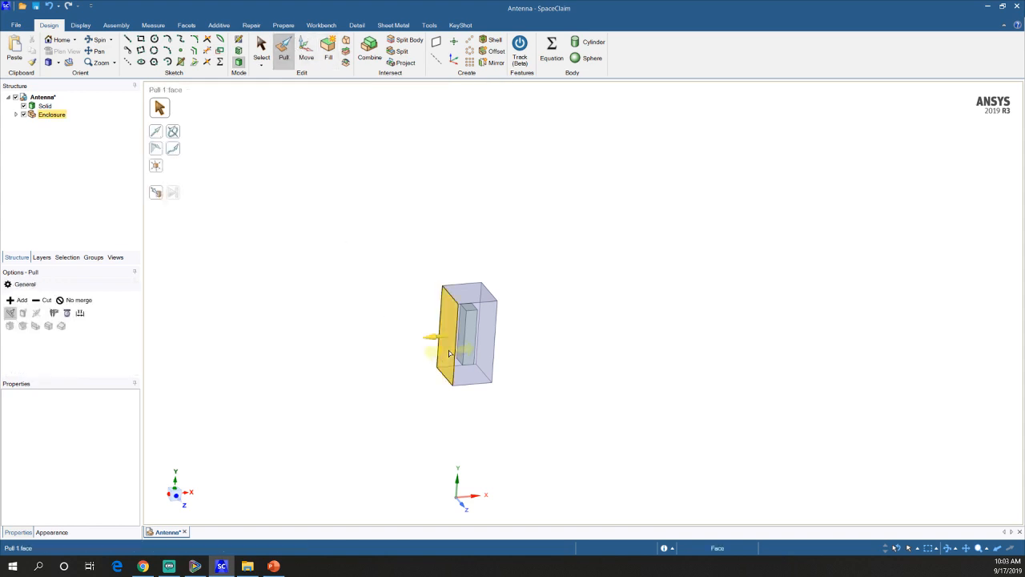
middle_click_drag(203, 336, 632, 405)
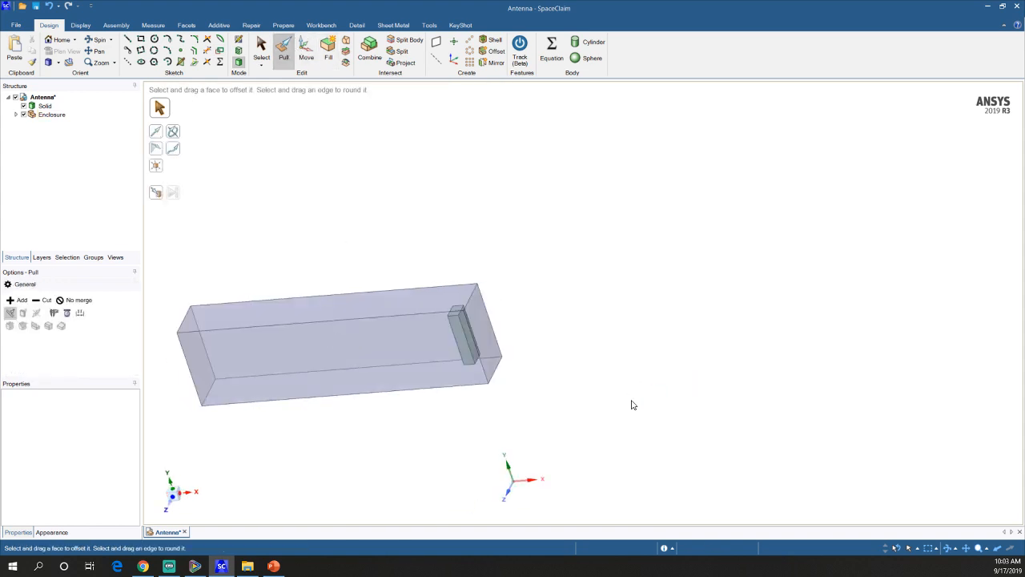
left_click_drag(497, 353, 929, 337)
left_click(501, 363)
middle_click_drag(501, 364, 530, 362)
left_click_drag(530, 363, 530, 399)
middle_click_drag(549, 409, 571, 478)
left_click(578, 329)
middle_click_drag(578, 329, 570, 357)
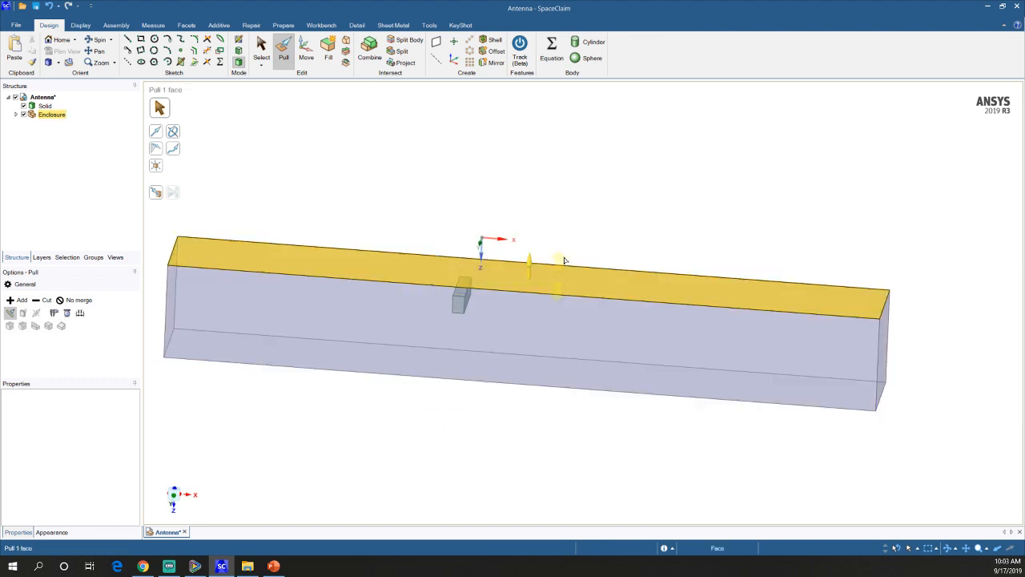
Undo the enclosure's face pulls and its creation, and leave the Enclosure tool so only the antenna solid remains.
key("ctrl+z")
middle_click_drag(534, 376, 551, 298)
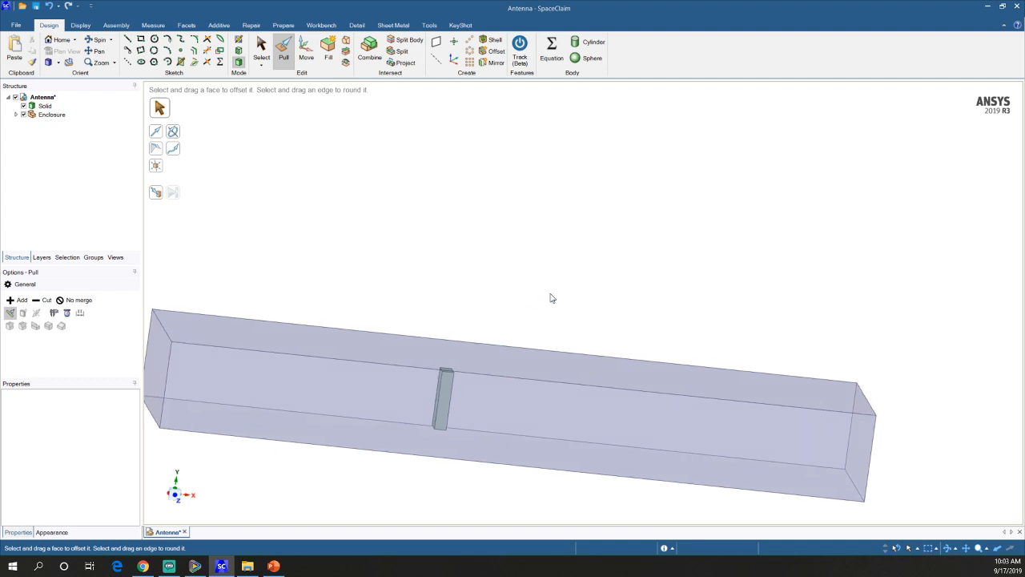
middle_click_drag(551, 298, 547, 346)
key("ctrl+z")
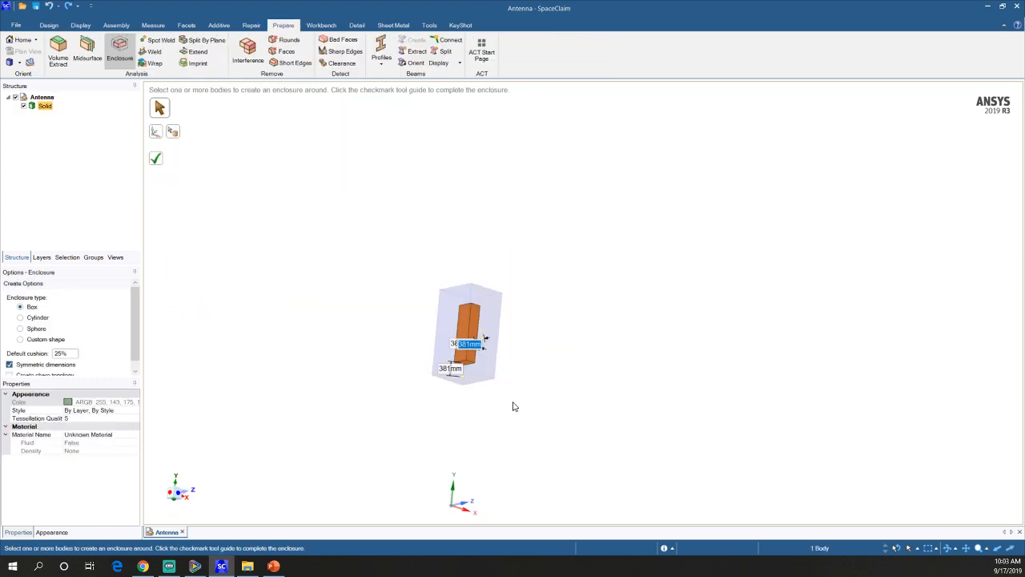
key("Escape")
key("Escape")
Start a sketch on the antenna's bottom face and view it in plan.
scroll(480, 404, "up", 3)
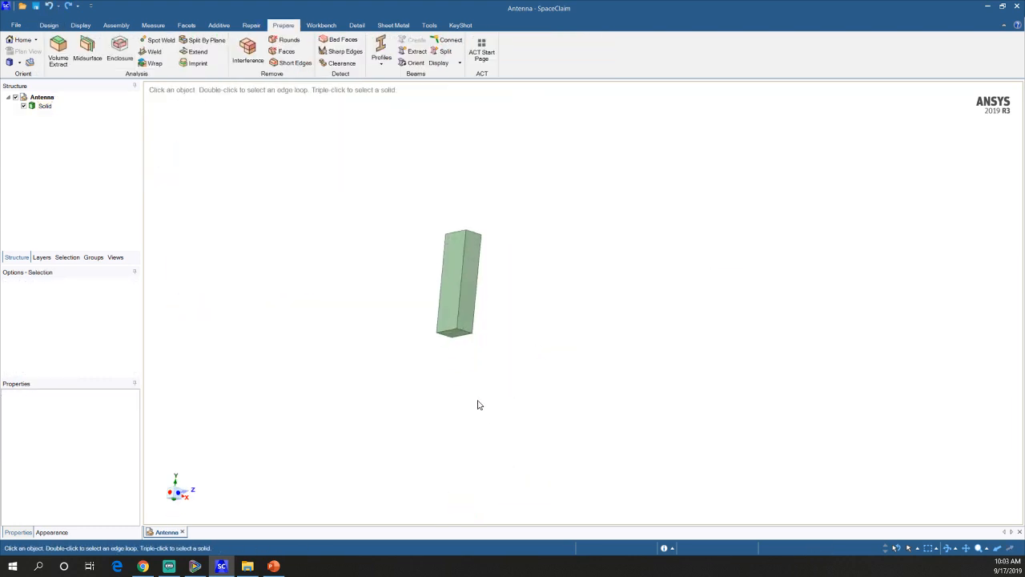
left_click(455, 333)
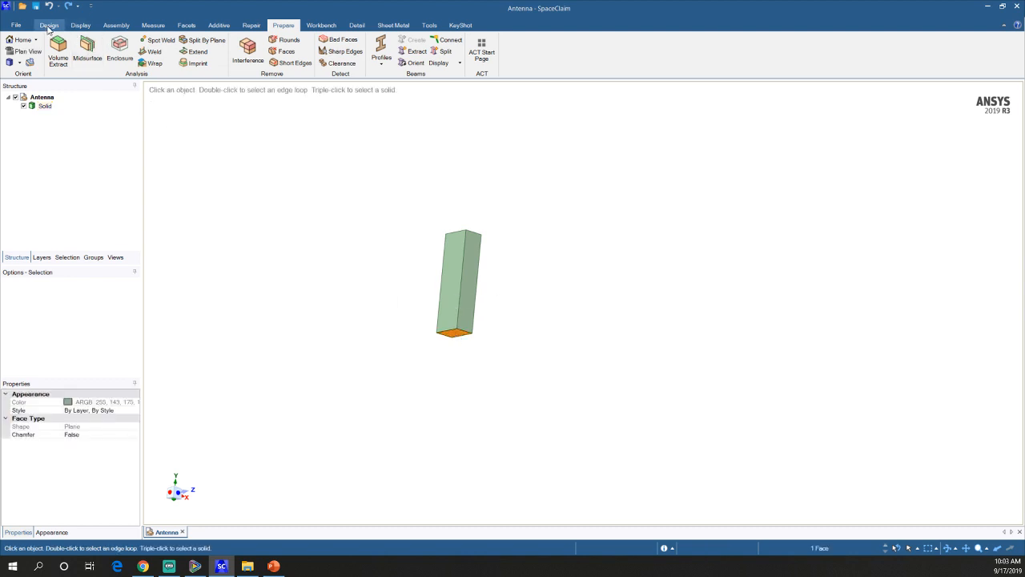
left_click(49, 25)
left_click(239, 40)
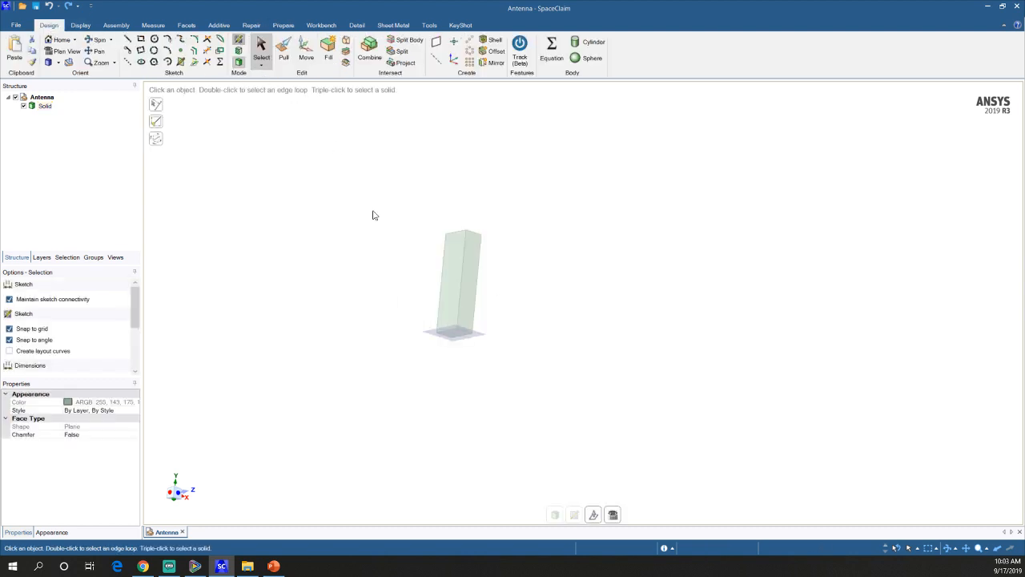
left_click(613, 515)
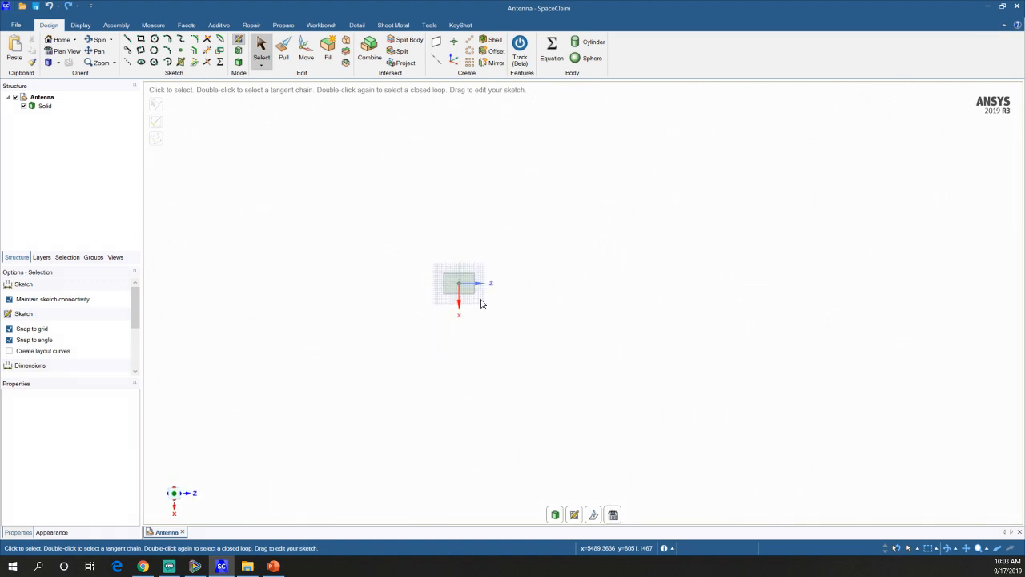
scroll(480, 303, "up", 5)
middle_click_drag(476, 300, 487, 380, "shift")
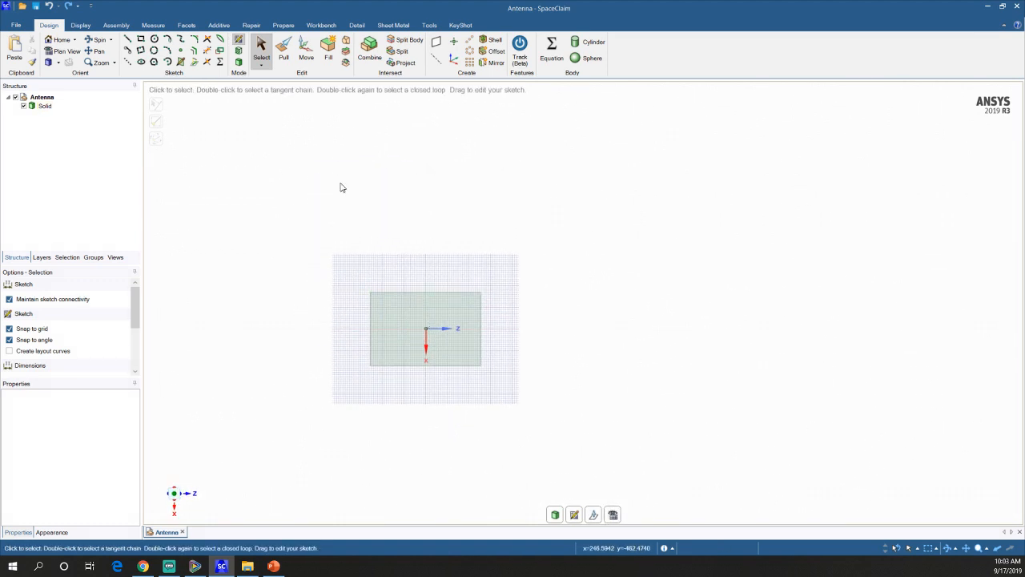
Sketch a 457.2 mm by 304.8 mm rectangle corner to corner over the outline of the antenna's bottom face.
left_click(140, 38)
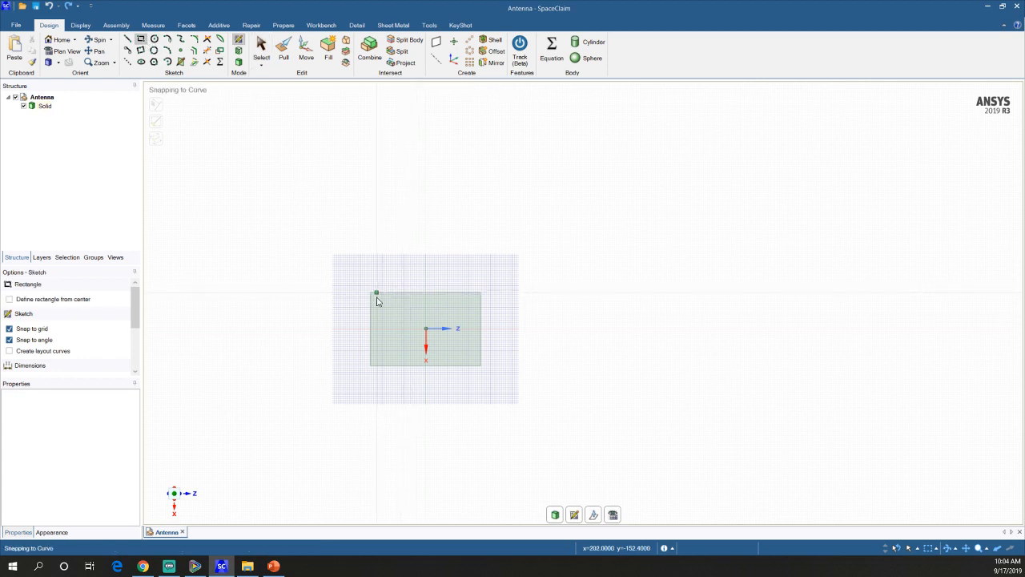
left_click(376, 294)
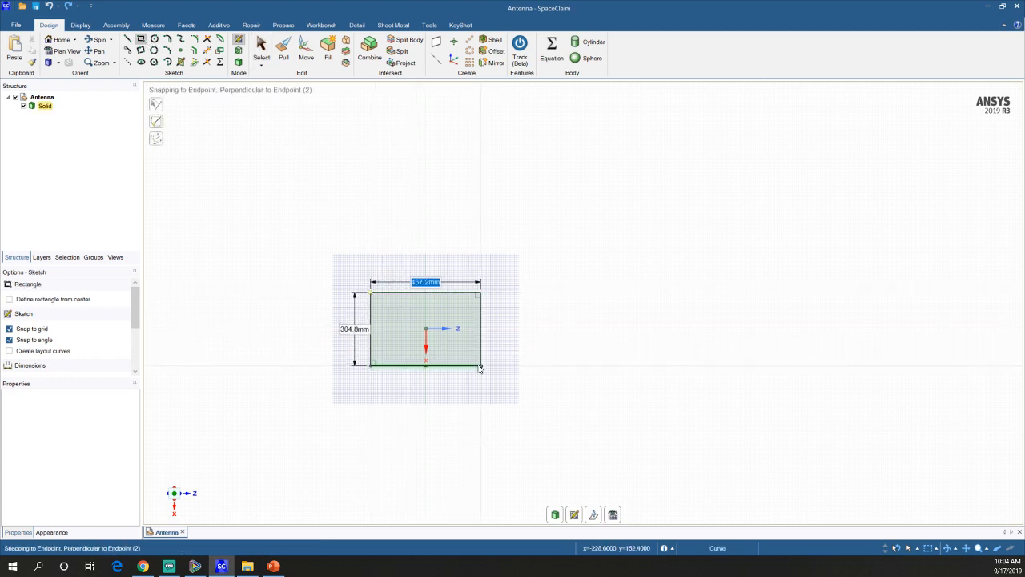
left_click(478, 368)
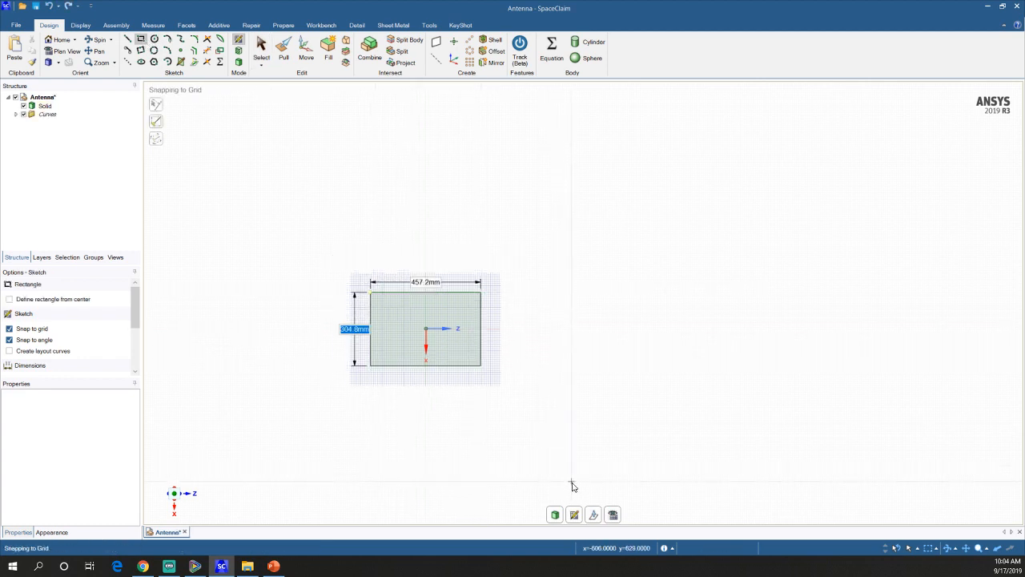
Sketch a rectangle about 3560 mm by 9772 mm around the antenna outline, defined from its center at the sketch origin.
left_click(38, 299)
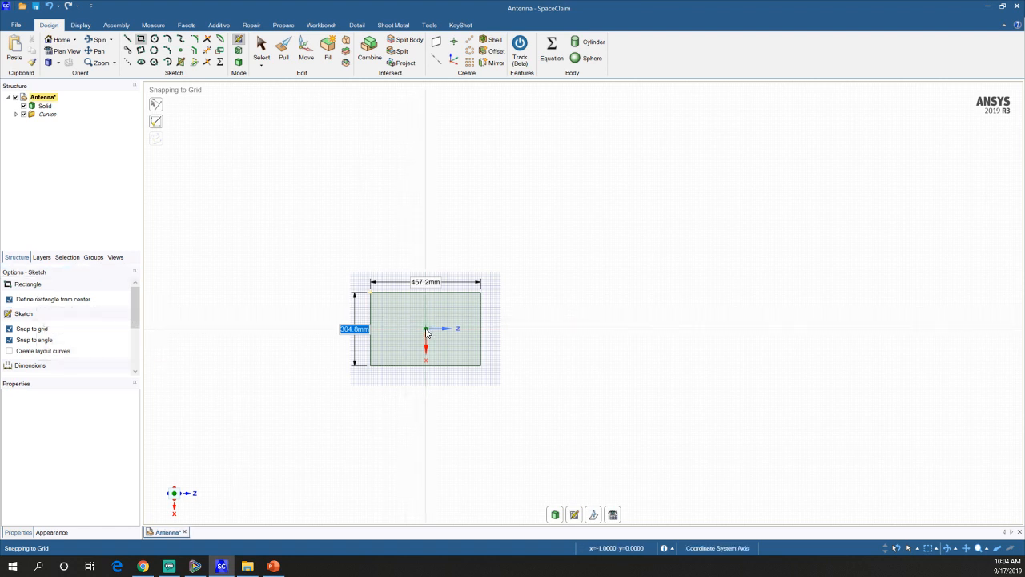
left_click(426, 331)
scroll(421, 272, "down", 5)
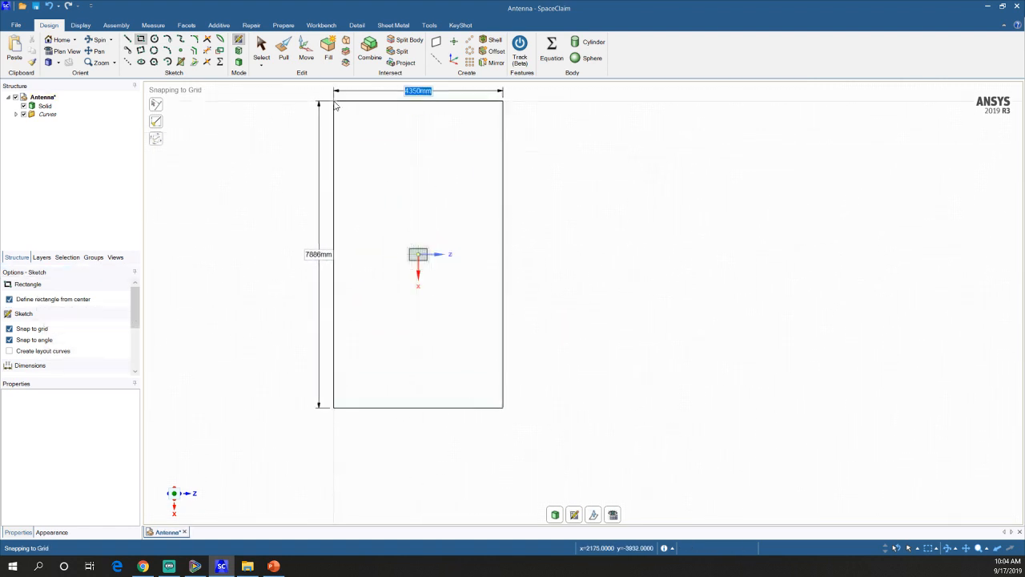
middle_click_drag(412, 131, 381, 239, "shift")
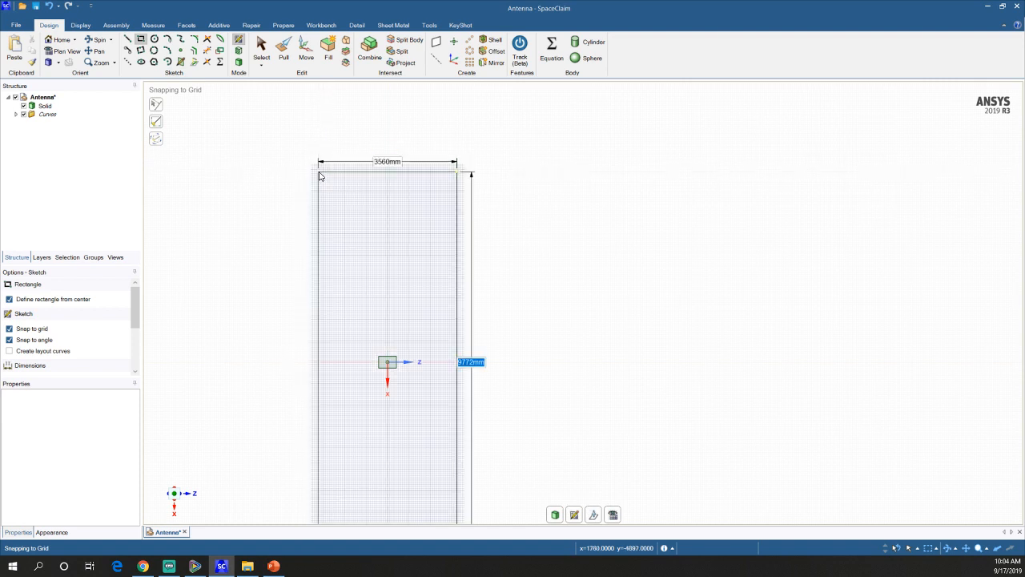
left_click(319, 175)
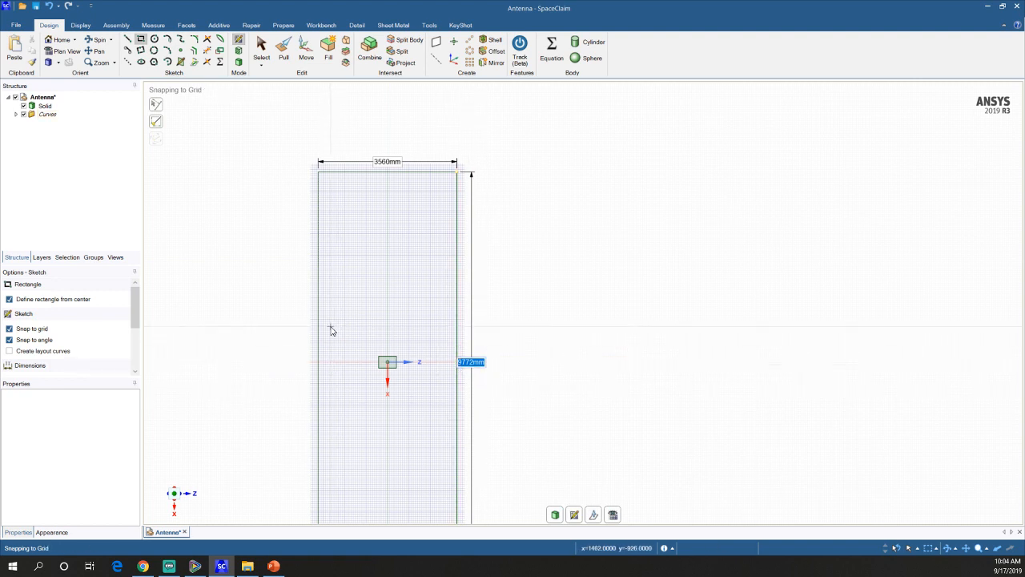
mouse_move(333, 329)
middle_mouse_down()
mouse_move(339, 411)
mouse_move(305, 460)
middle_mouse_up()
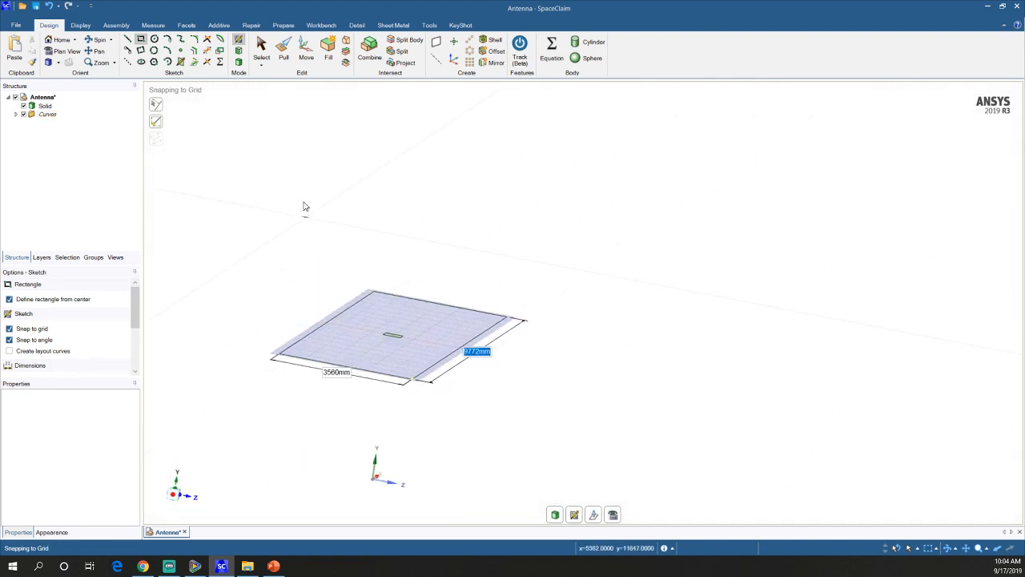
Delete the antenna solid and pull the surface surrounding its outline down into a thin slab about 79 mm thick.
left_click(285, 53)
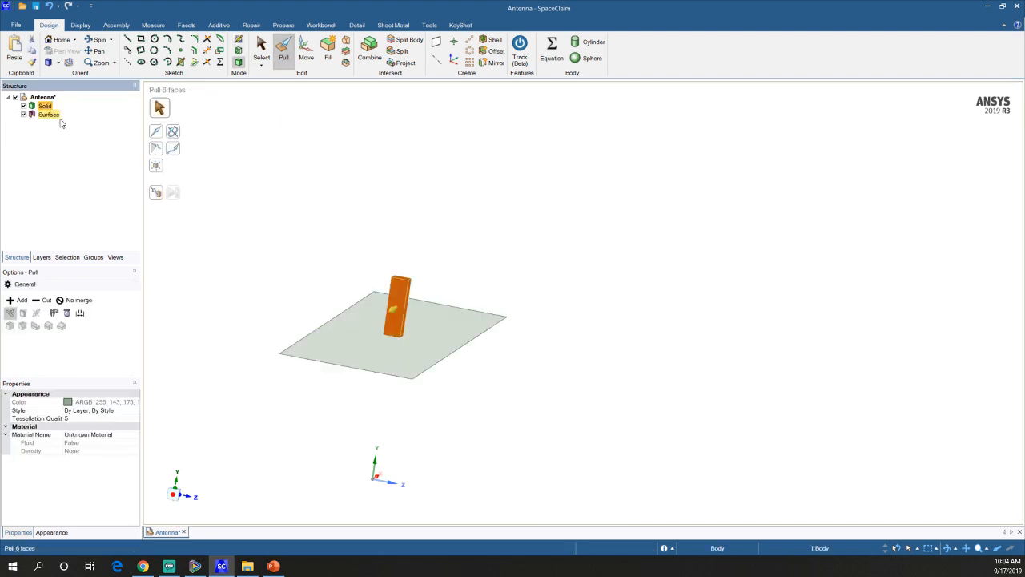
key("Delete")
left_click(414, 343)
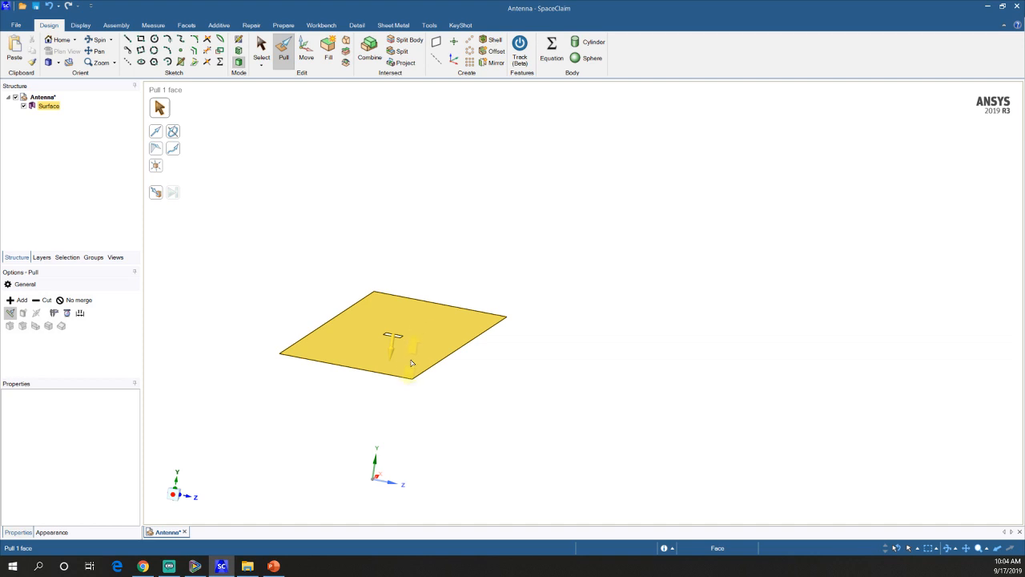
left_click_drag(410, 365, 410, 368)
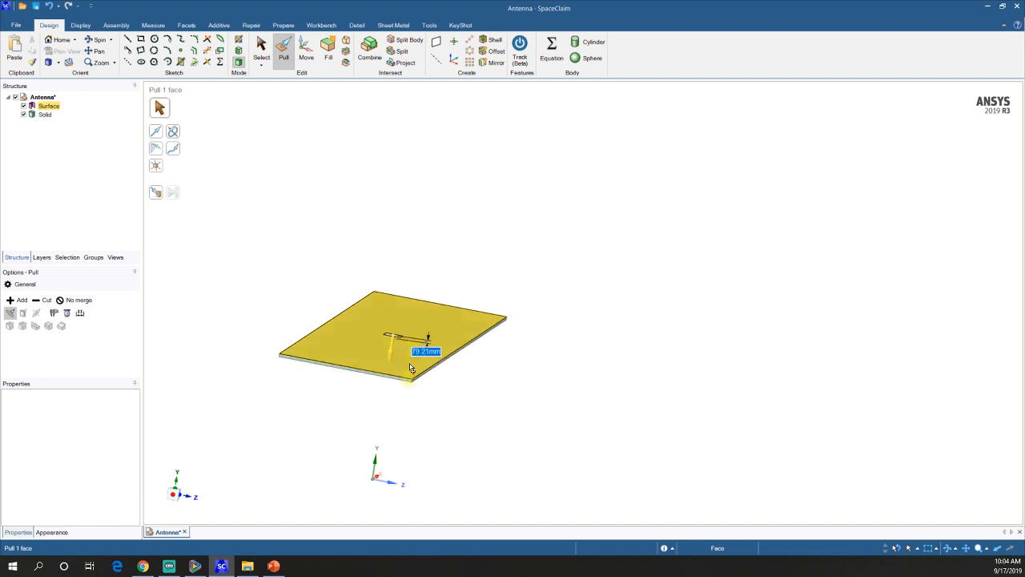
Examine the thin air slab from several angles, including its end faces and the rectangular opening left by the antenna.
scroll(410, 368, "up", 3)
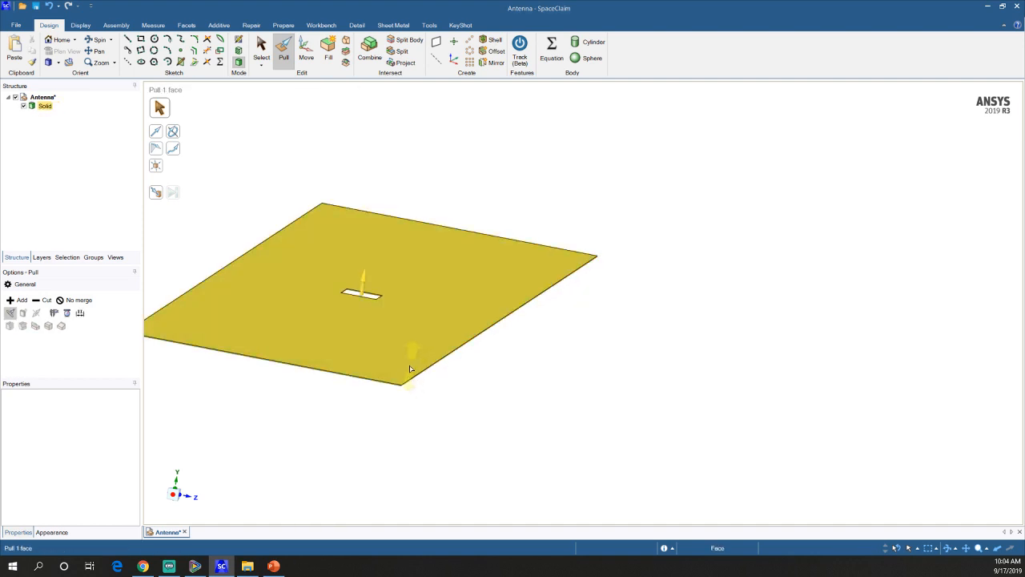
scroll(410, 365, "up", 3)
left_click(458, 394)
middle_click_drag(458, 394, 651, 416, "shift")
middle_click_drag(652, 416, 367, 430)
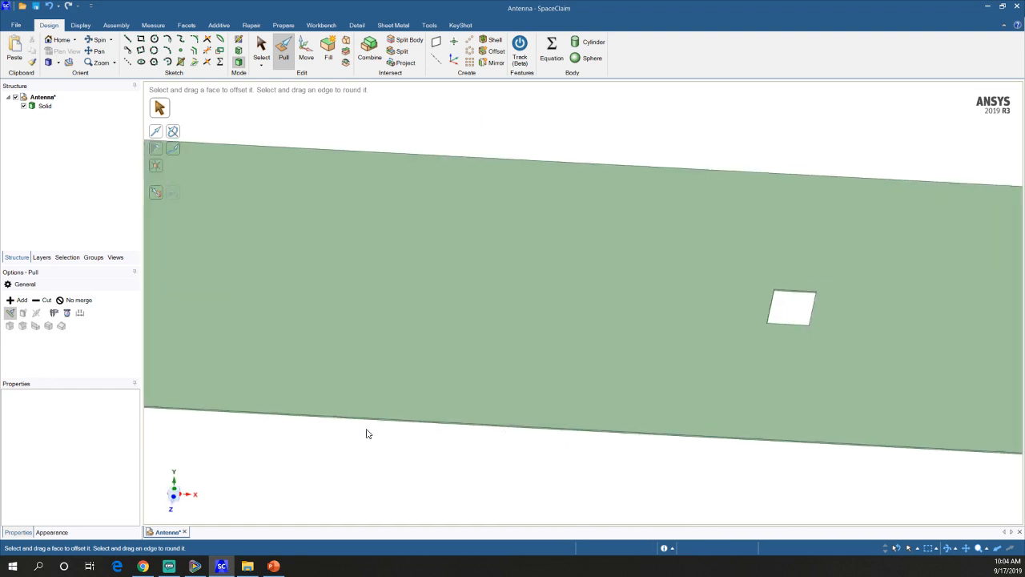
left_click(650, 397)
scroll(655, 396, "down", 3)
middle_click_drag(718, 377, 388, 352, "shift")
middle_click_drag(551, 357, 566, 389)
left_click(492, 482)
key("Escape")
left_click(523, 399)
scroll(525, 392, "down", 3)
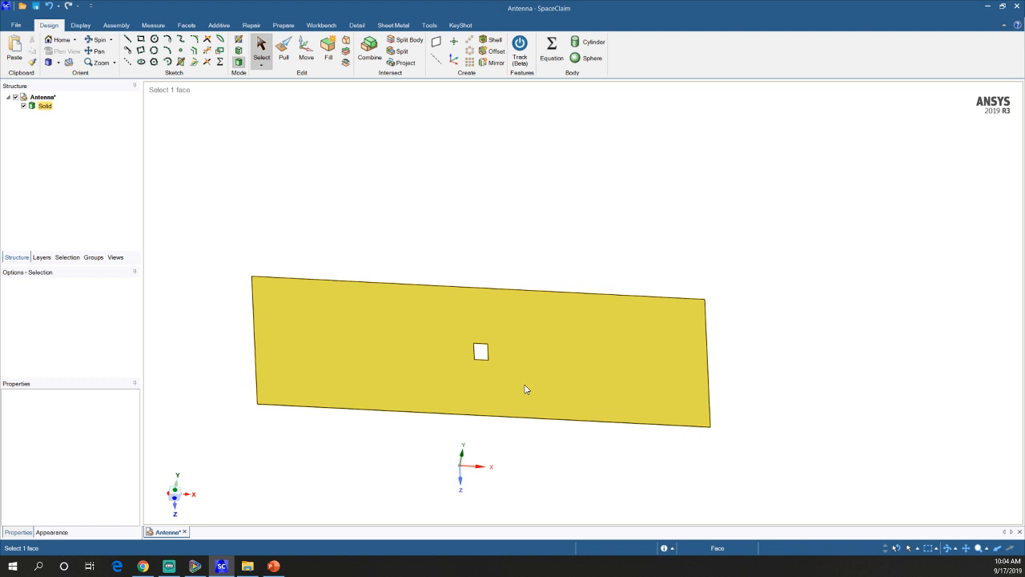
left_click(713, 362)
left_click(264, 350)
left_click(247, 318)
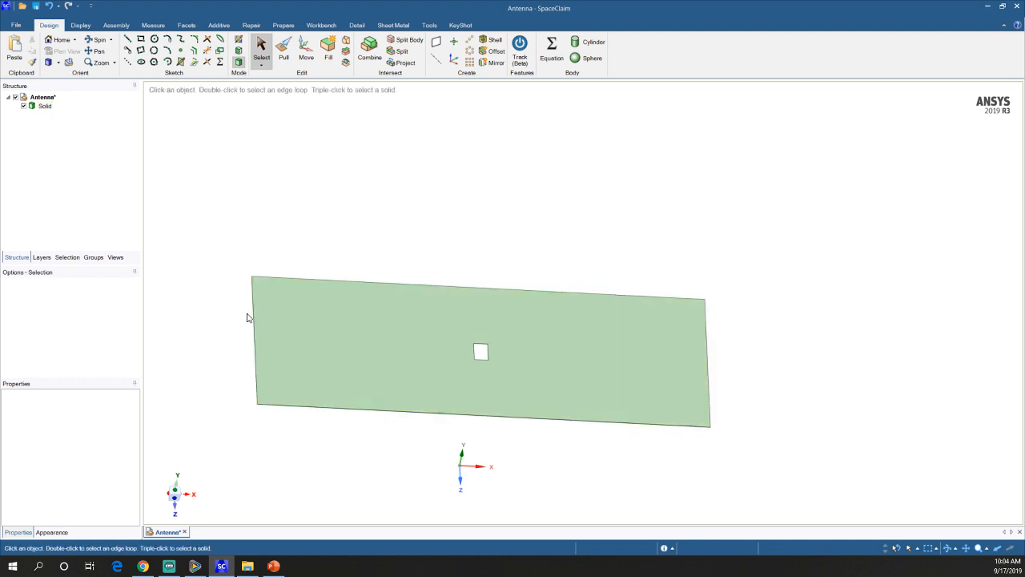
left_click(295, 321)
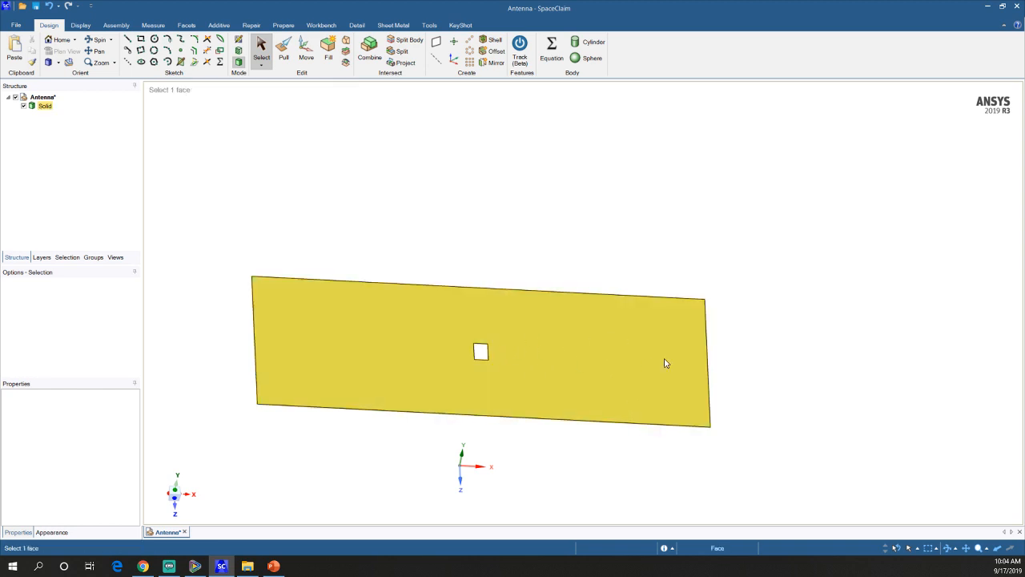
Pull the slab's +X end face outward by 1000 mm to lengthen that side of the air domain.
middle_click_drag(678, 357, 581, 341)
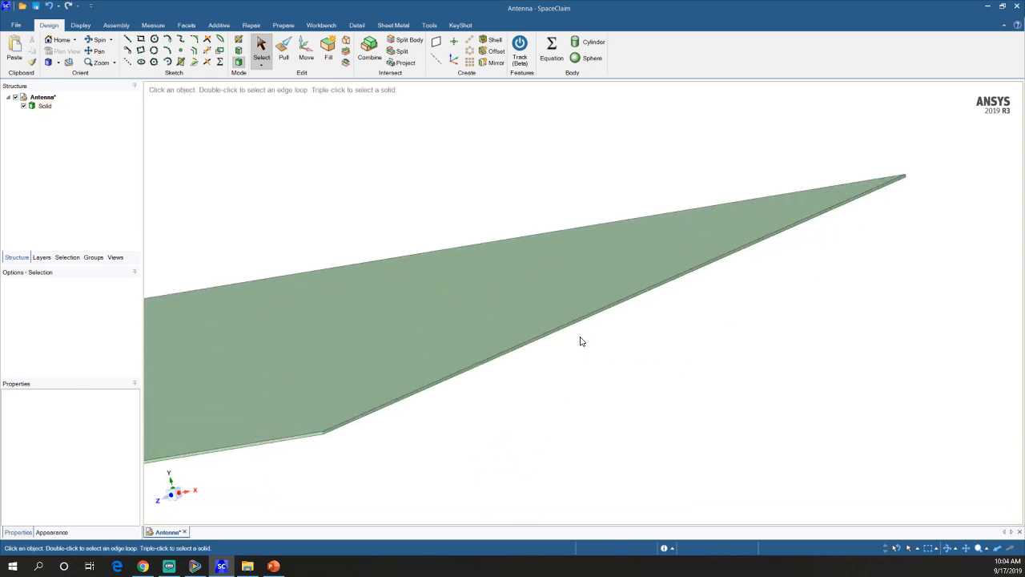
left_click(284, 49)
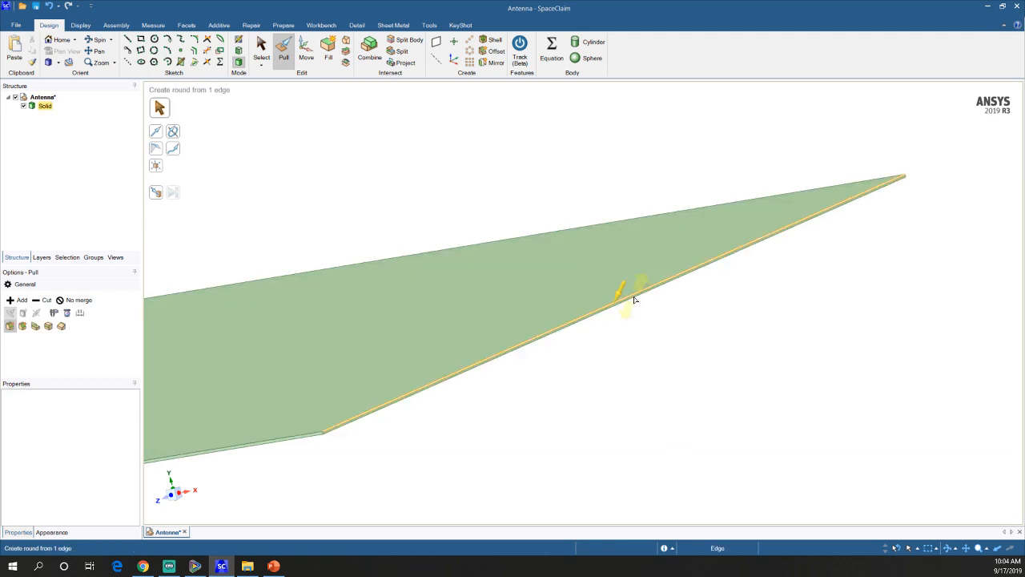
scroll(632, 298, "up", 1)
scroll(634, 300, "up", 2)
left_click(634, 300)
scroll(647, 362, "down", 4)
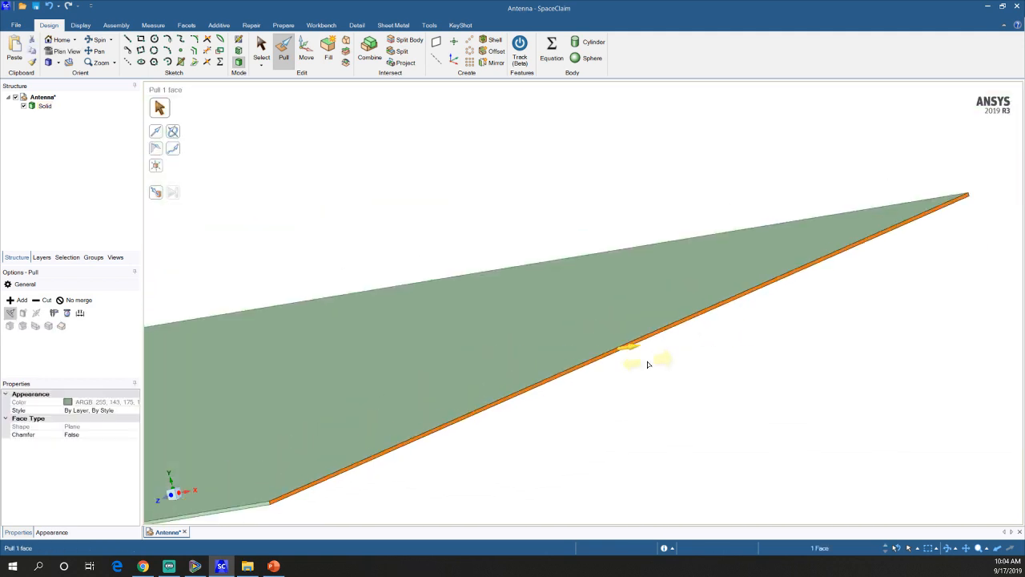
middle_click_drag(661, 369, 618, 357)
left_click_drag(617, 357, 759, 368)
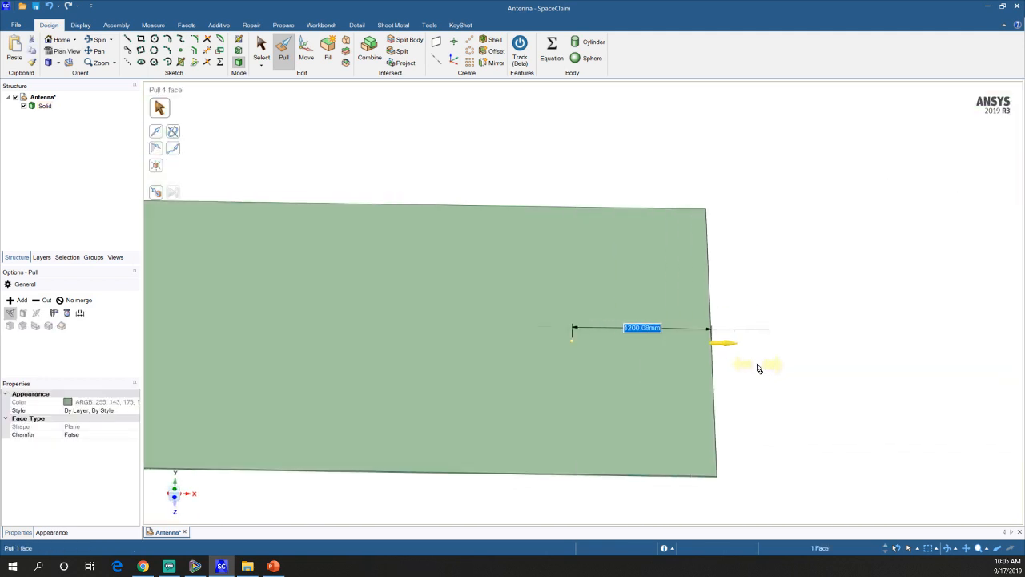
type("1000")
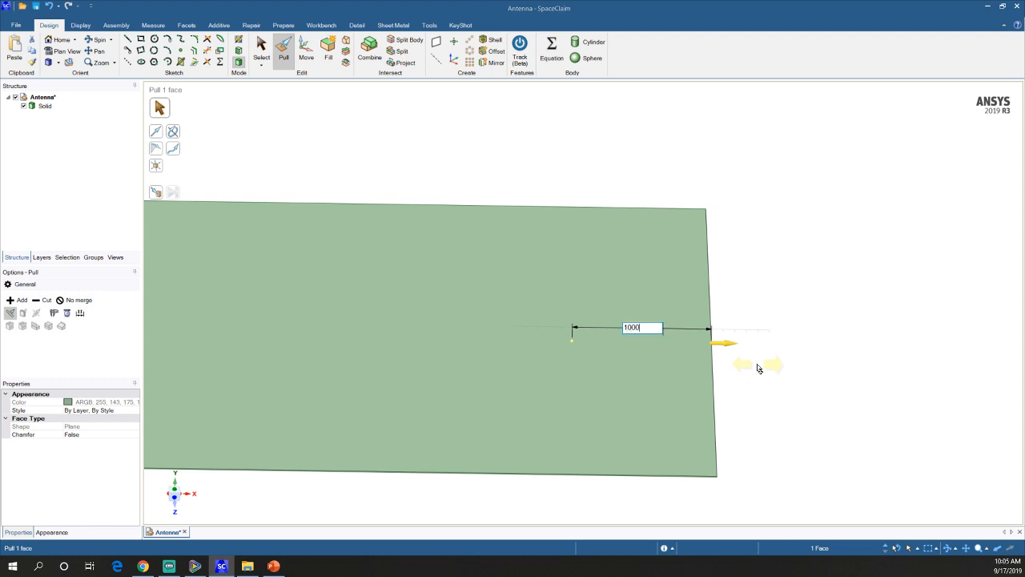
key("Return")
Pull the slab's -X end face inward toward the antenna opening to shorten that side of the air domain.
scroll(722, 388, "down", 4)
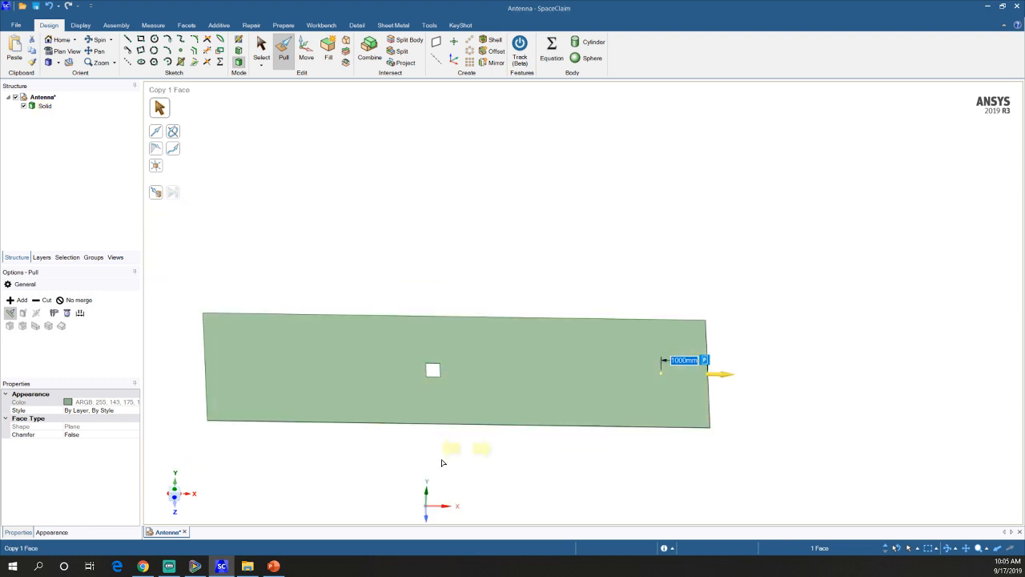
middle_click_drag(442, 462, 596, 414, "ctrl")
scroll(460, 350, "up", 3)
middle_click_drag(433, 366, 485, 334)
scroll(339, 347, "up", 8)
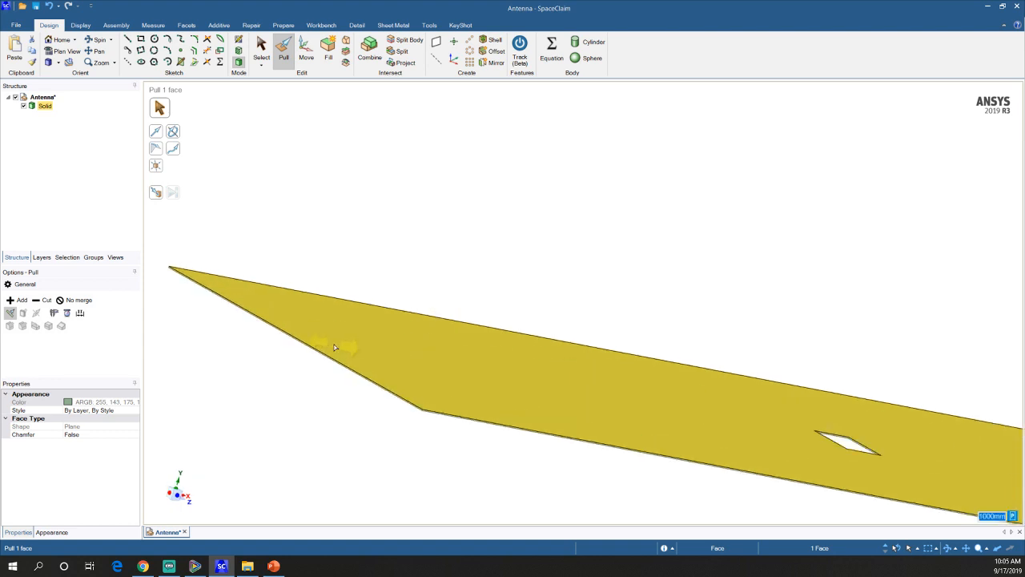
scroll(409, 348, "down", 5)
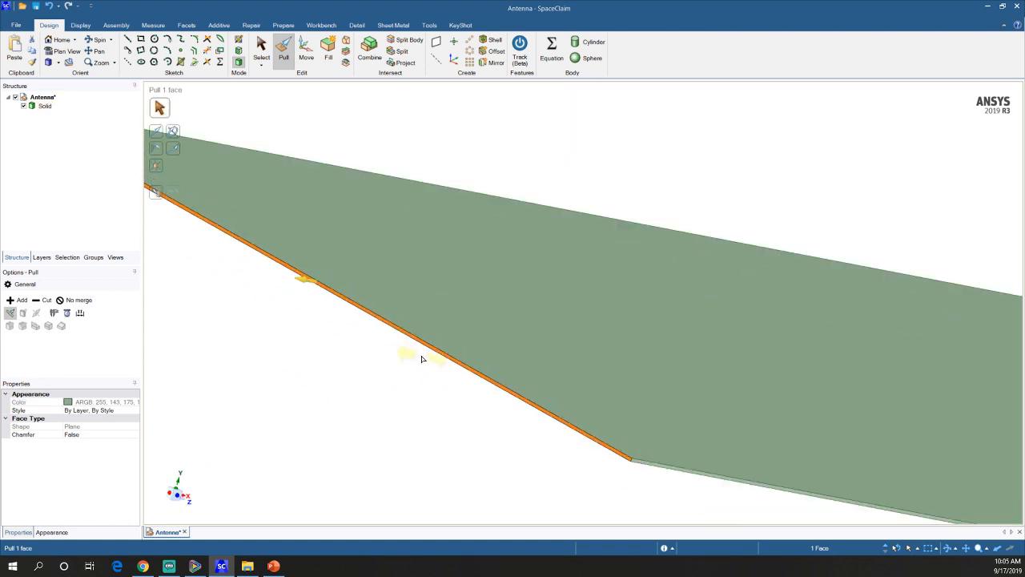
scroll(422, 359, "down", 2)
middle_click_drag(422, 358, 324, 432)
left_click_drag(325, 432, 430, 427)
left_click(446, 481)
middle_click_drag(451, 440, 283, 355, "shift")
middle_click_drag(283, 354, 287, 440)
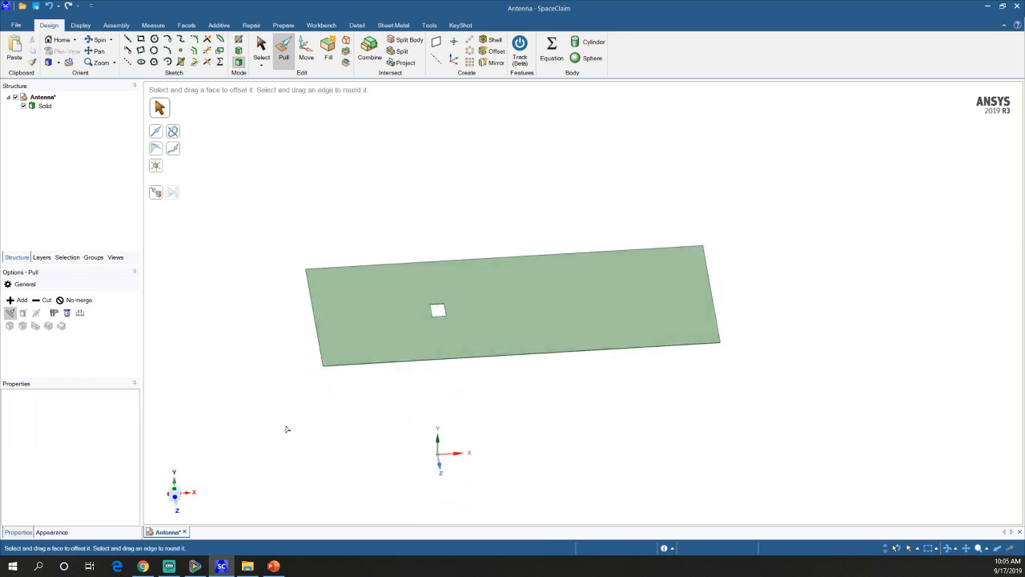
key("s")
Save the slab geometry as a new SpaceClaim file named Antennawebinar in the City folder.
left_click(15, 25)
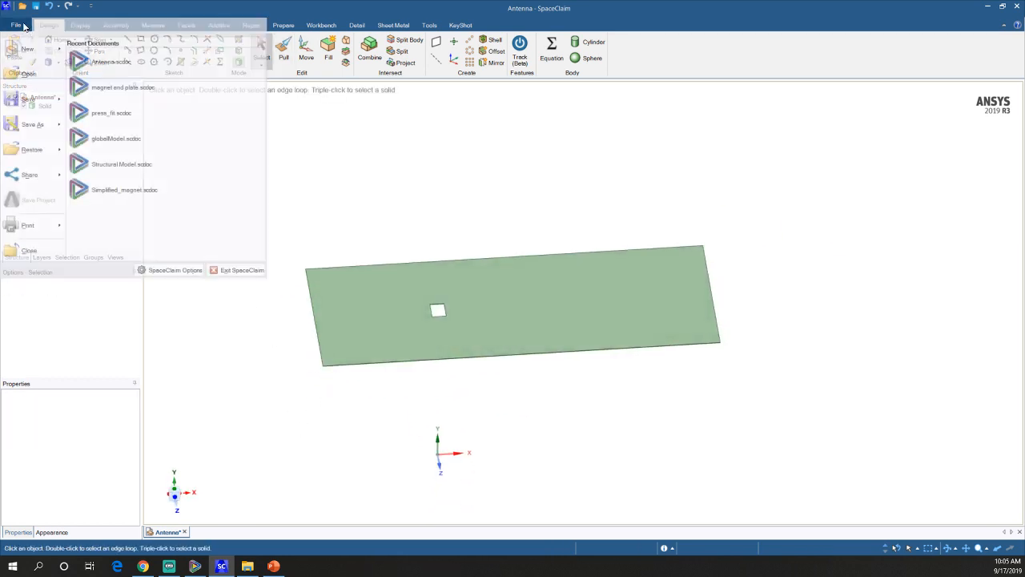
left_click(28, 131)
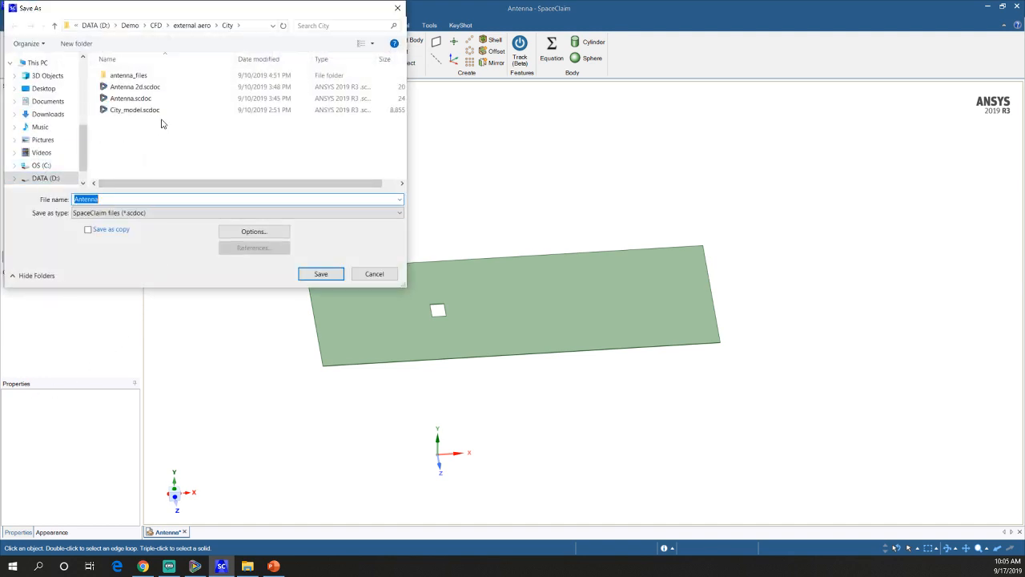
left_click(126, 198)
type("webinar")
key("Return")
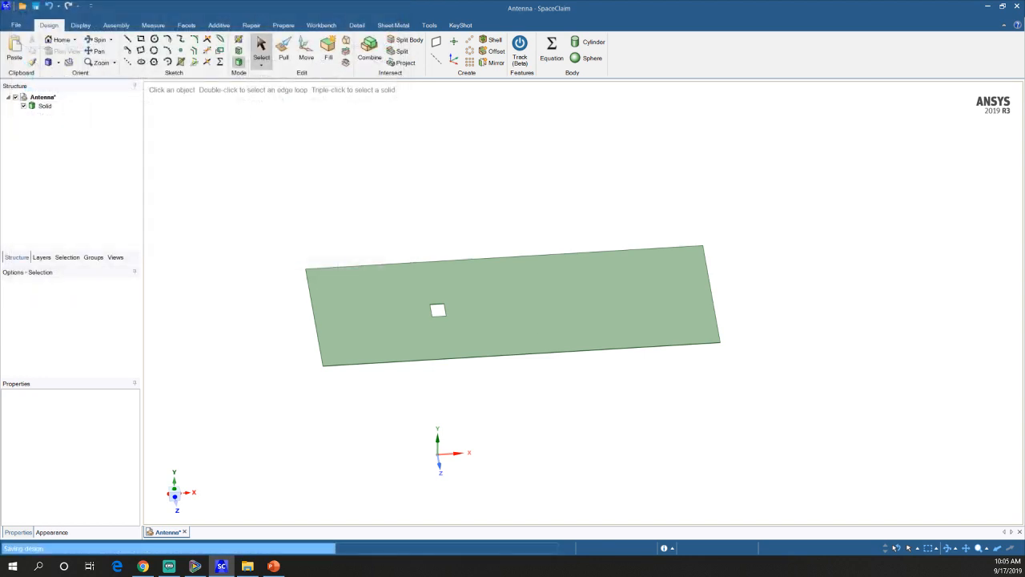
mouse_move(601, 313)
middle_mouse_down()
mouse_move(547, 360)
mouse_move(478, 371)
mouse_move(606, 344)
mouse_move(611, 275)
mouse_move(606, 344)
middle_mouse_up()
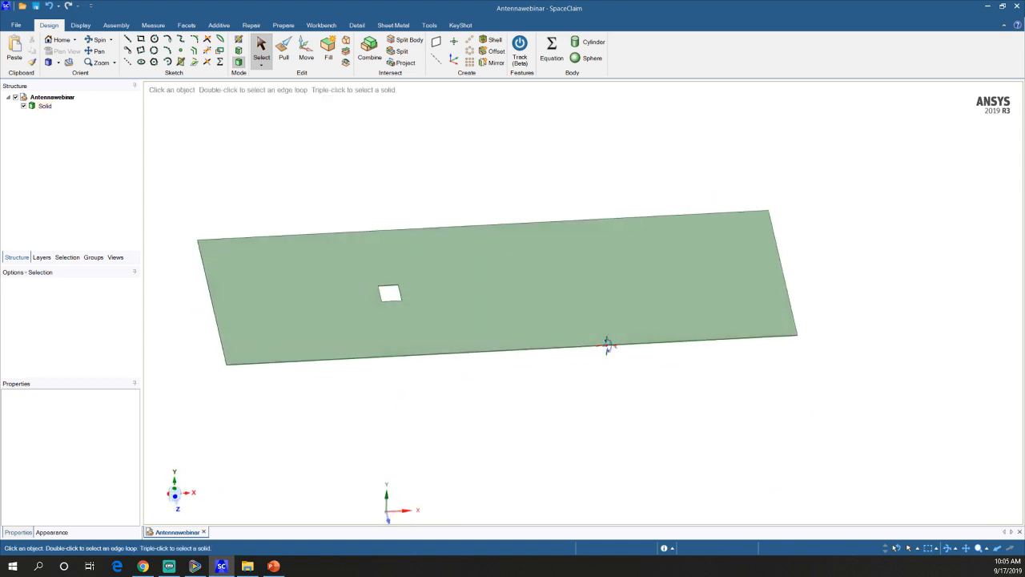
Switch to Discovery AIM and start a Fluid Flow study.
mouse_move(195, 566)
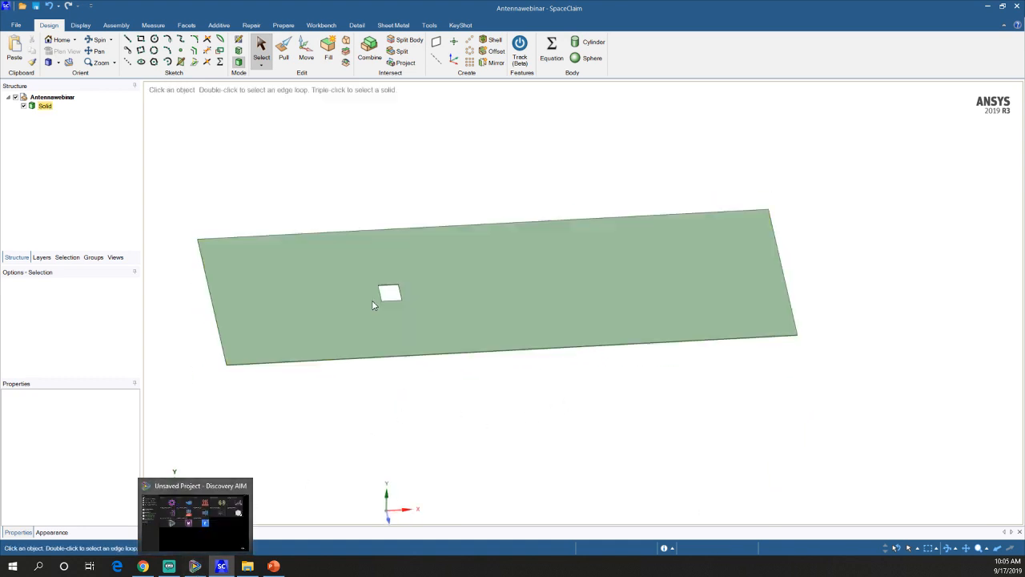
left_click(216, 522)
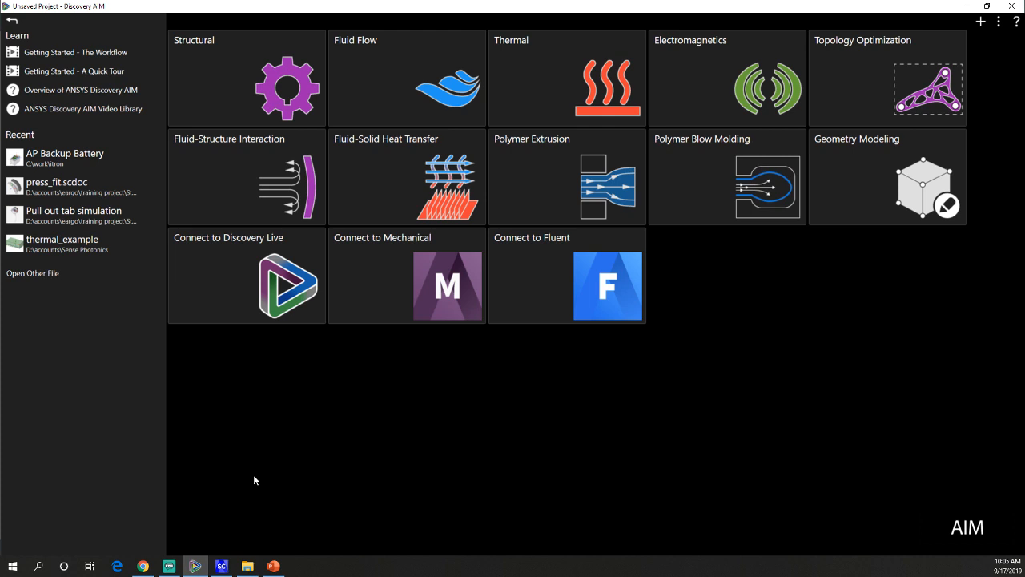
mouse_move(371, 115)
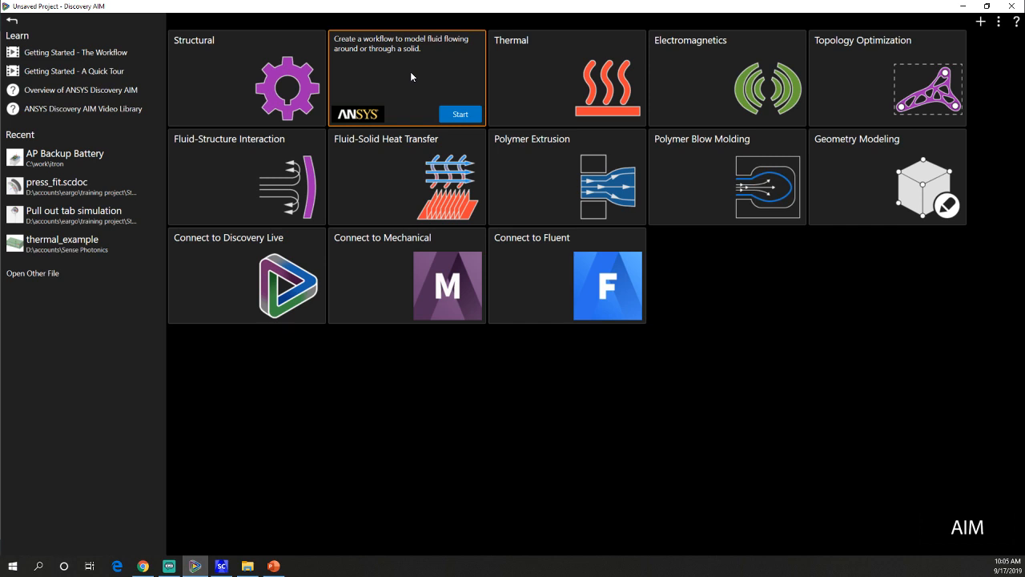
left_click(460, 116)
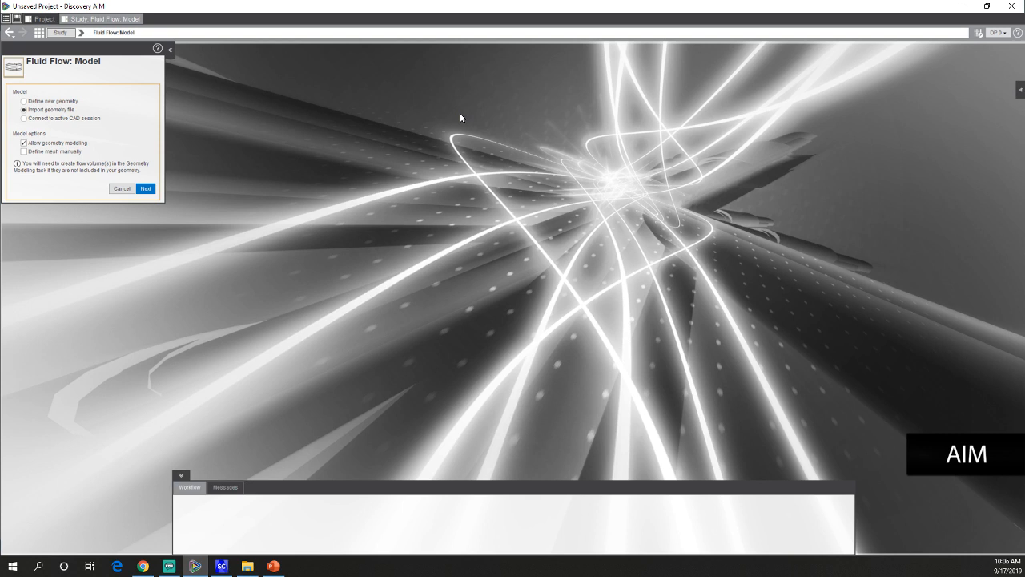
Connect the flow model to the active CAD session as the flow volume, and accept steady-state fluid flow as the simulation focus.
left_click(56, 118)
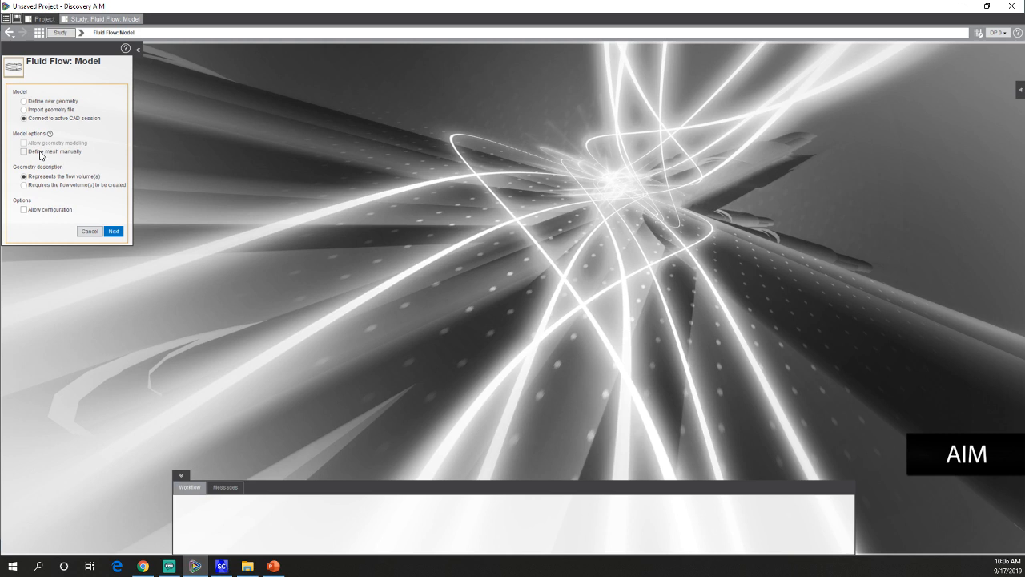
left_click(114, 231)
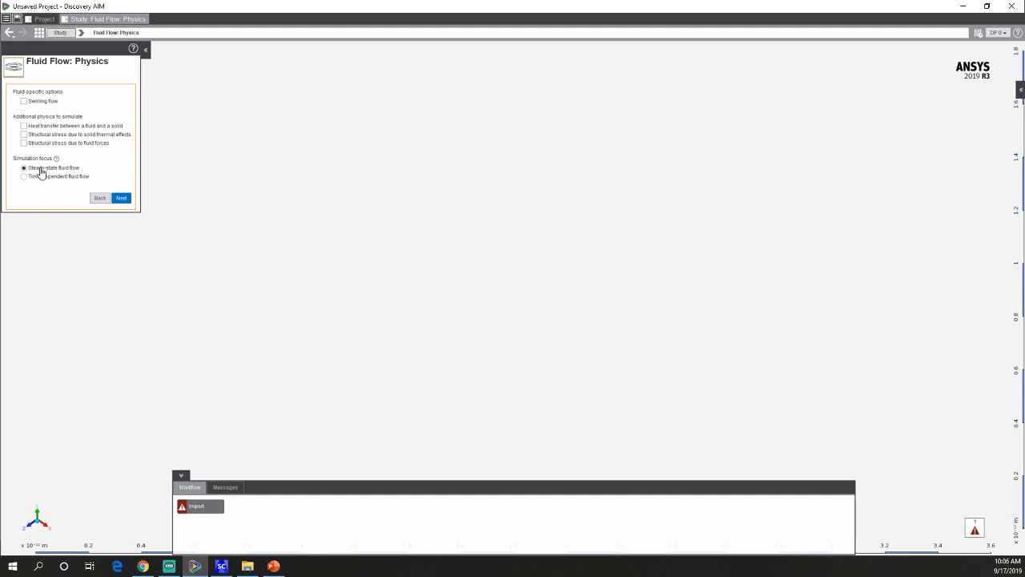
left_click(121, 198)
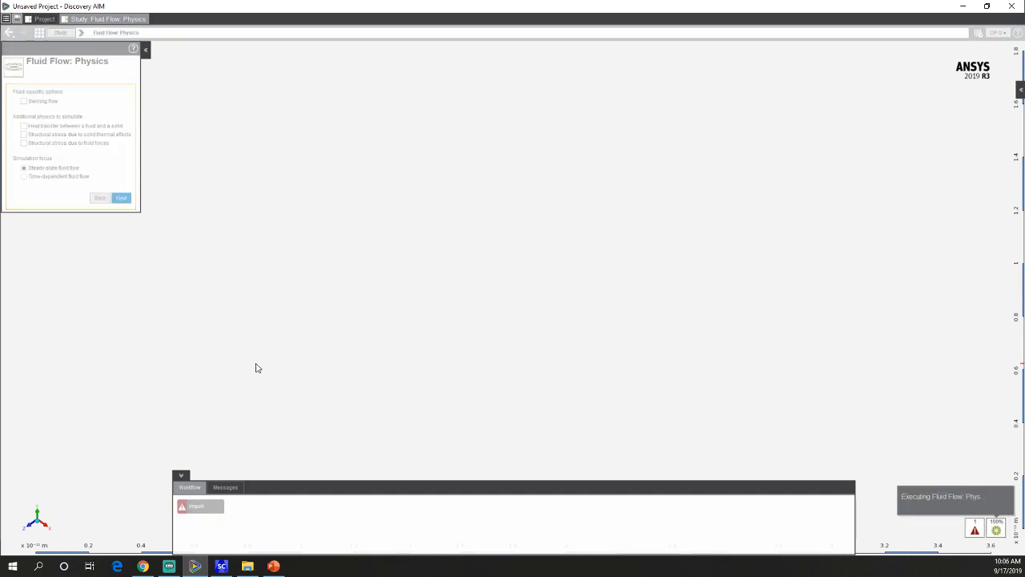
Set the material for the fluid region to Air (Material Samples).
left_click(100, 122)
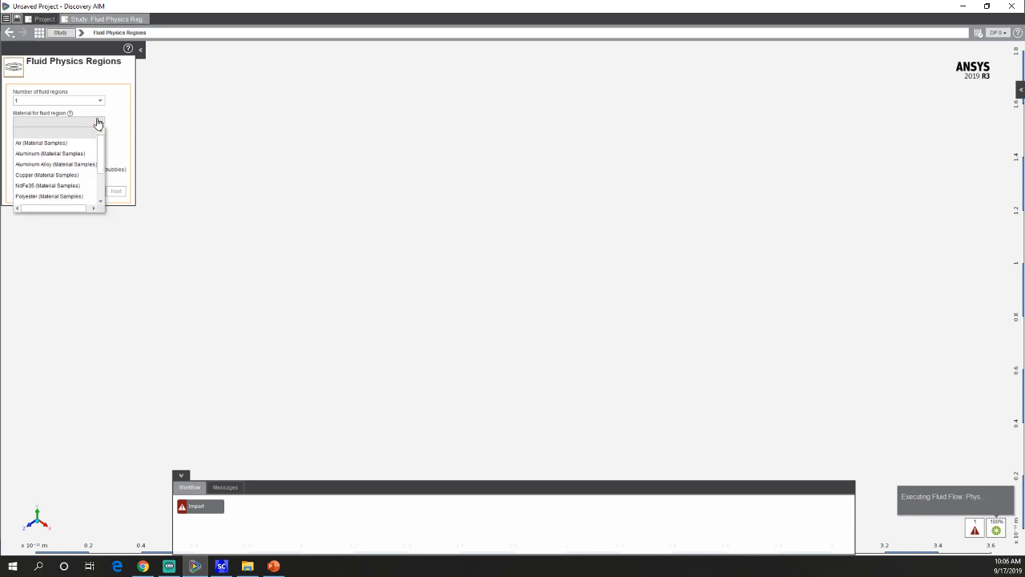
left_click(50, 144)
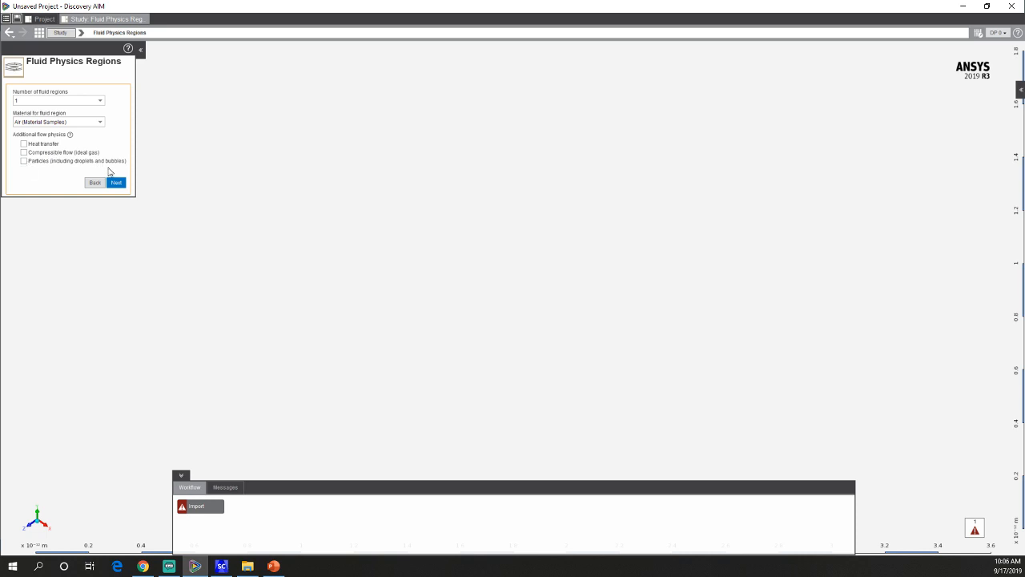
Finish the guided fluid flow setup and import the geometry from the active CAD session Antennawebinar.scdoc.
left_click(117, 184)
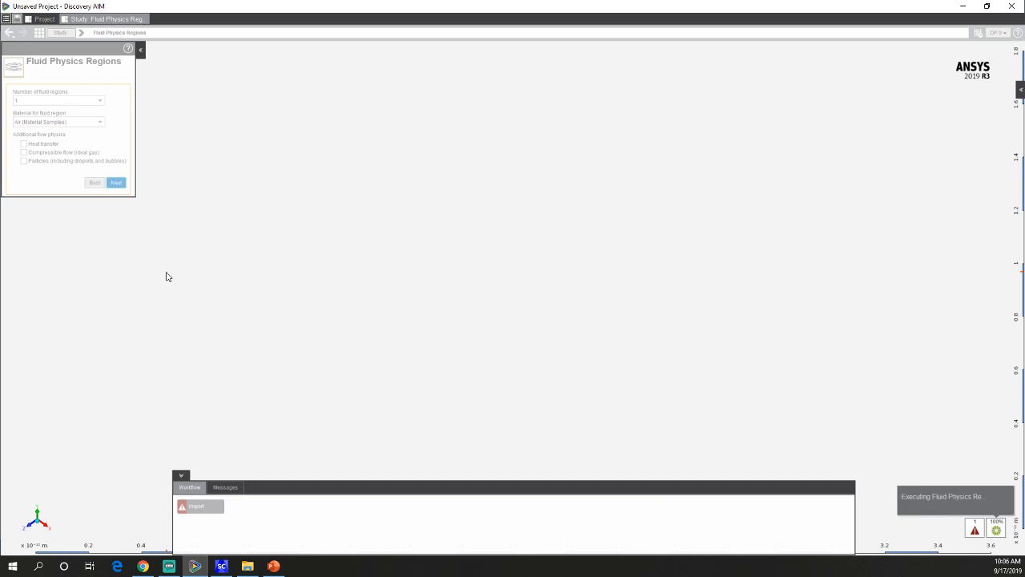
left_click(132, 141)
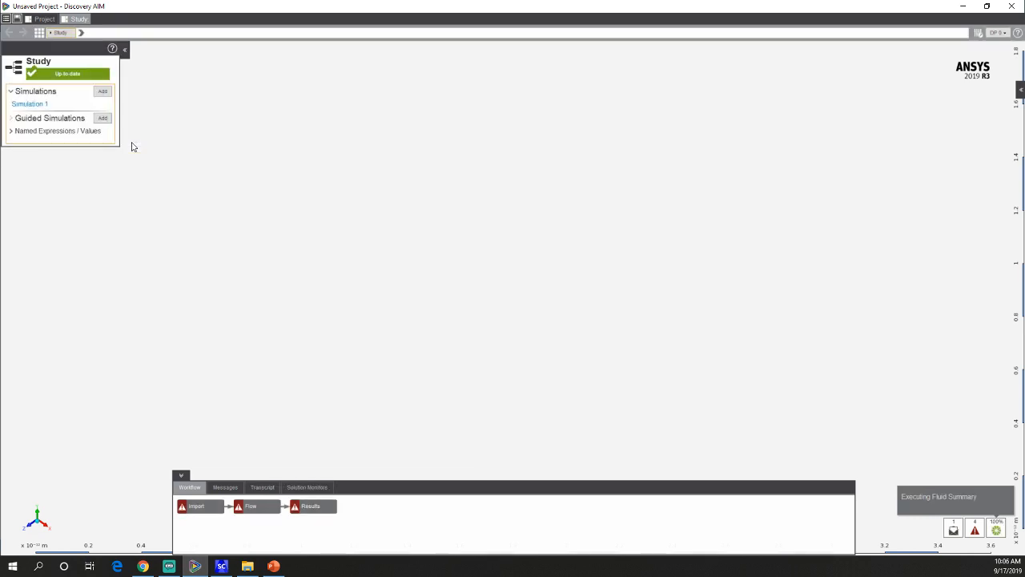
left_click(30, 104)
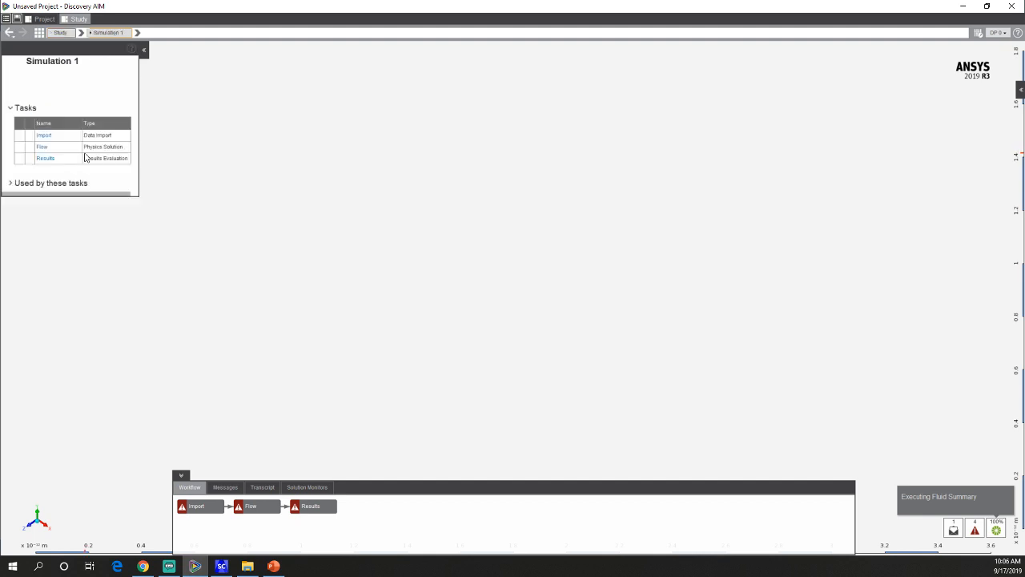
left_click(43, 137)
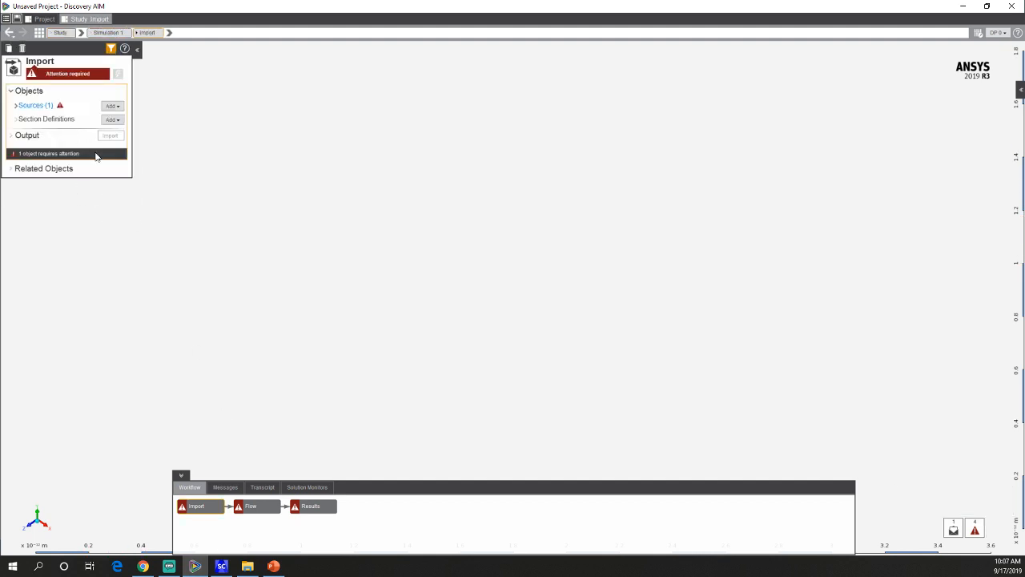
left_click(95, 155)
left_click(94, 147)
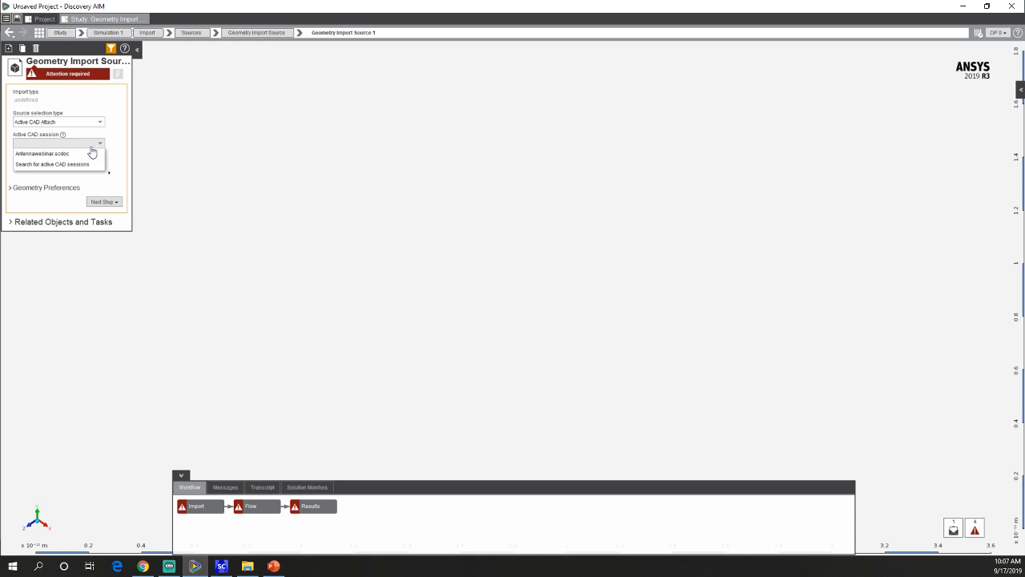
left_click(62, 154)
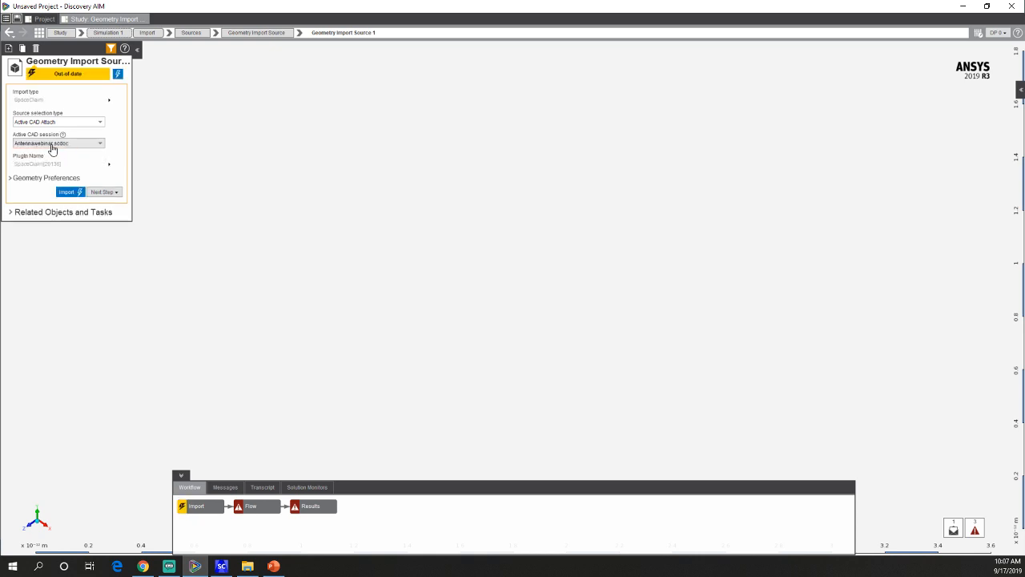
left_click(67, 192)
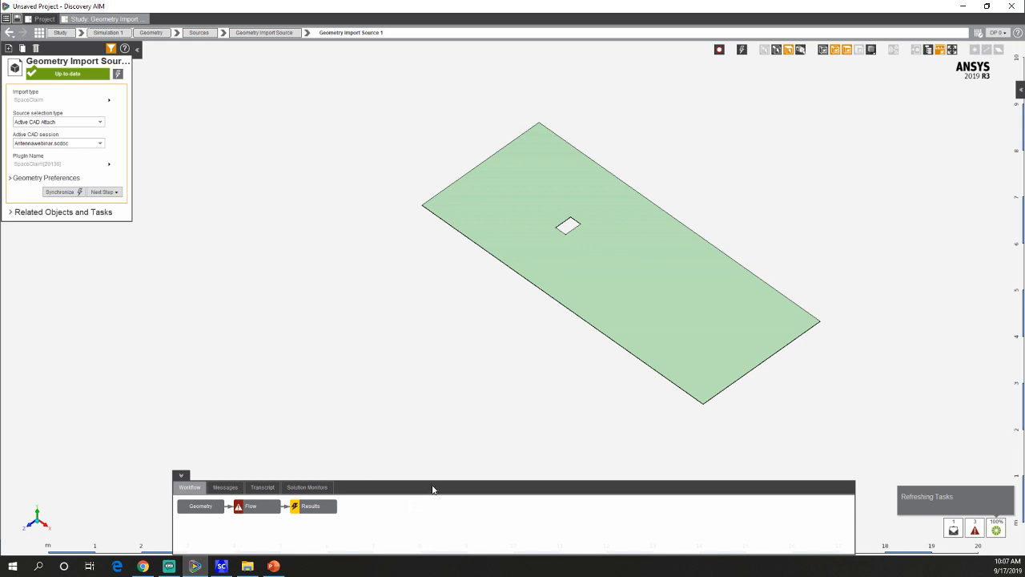
Assign the imported slab volume as the location of the fluid flow physics region.
middle_click_drag(507, 377, 470, 392, "ctrl")
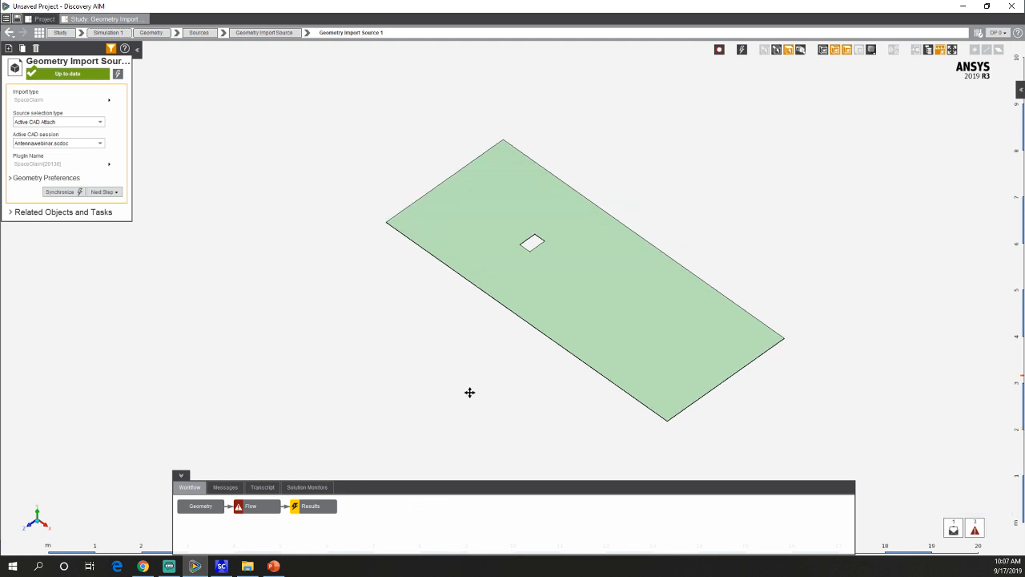
middle_click_drag(522, 355, 755, 341)
middle_click_drag(597, 261, 469, 267, "ctrl")
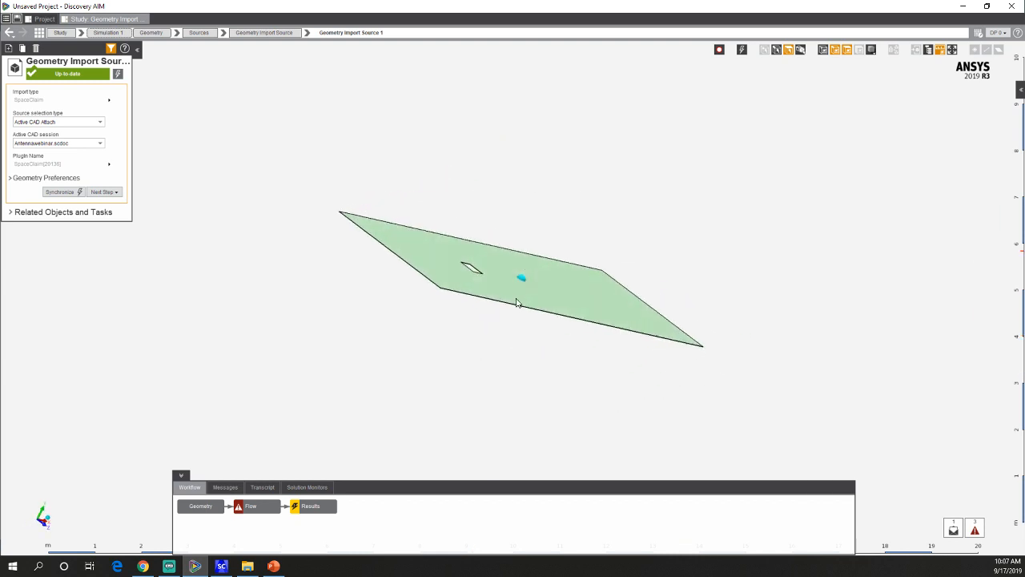
left_click(252, 509)
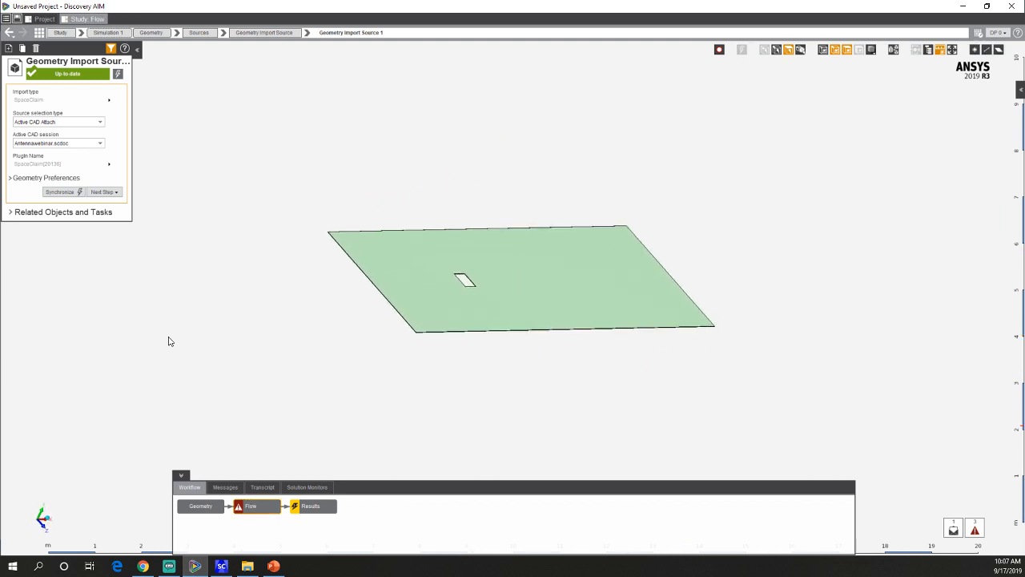
scroll(275, 285, "up", 5)
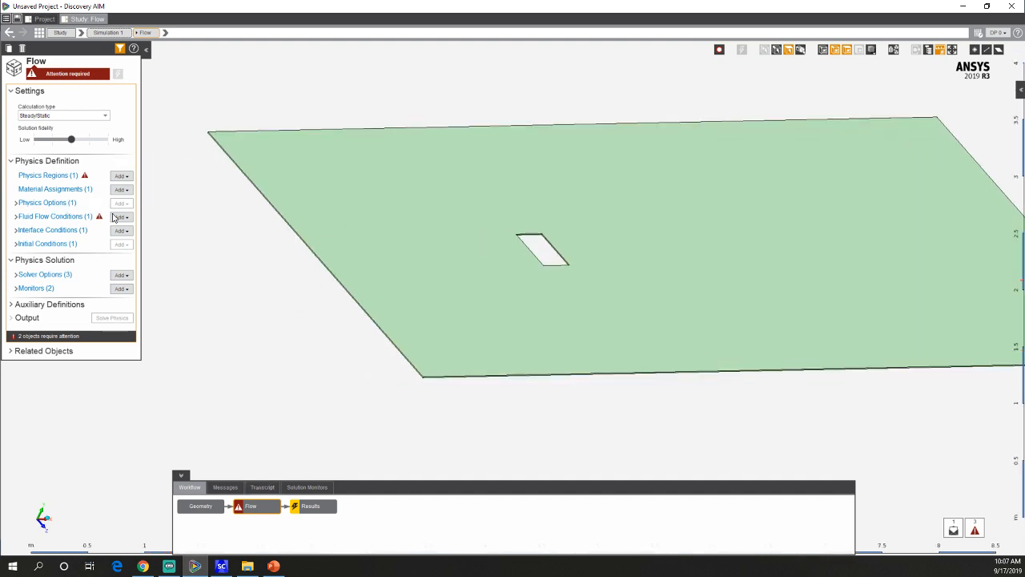
left_click(60, 176)
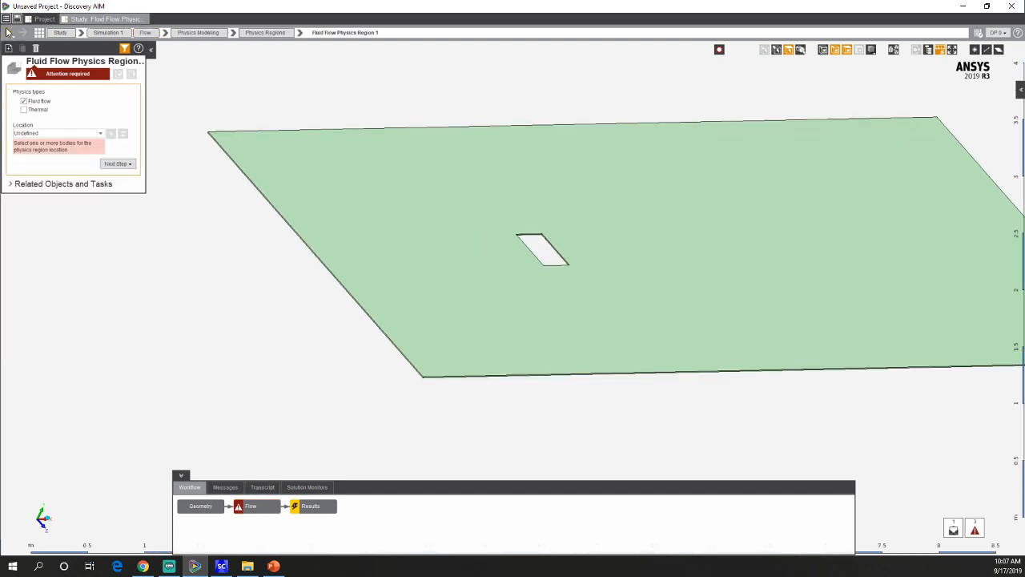
left_click(8, 32)
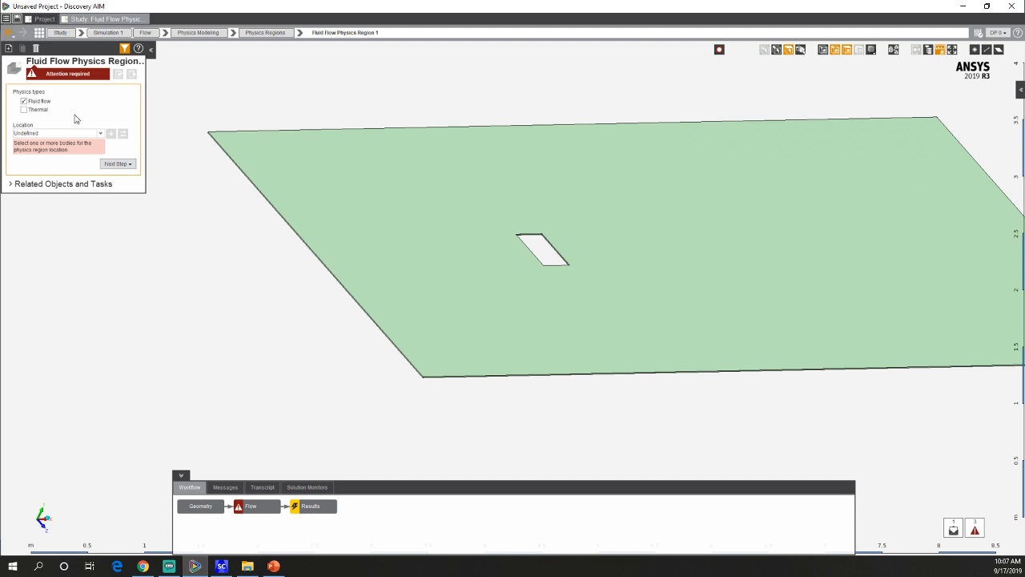
right_click(227, 237)
mouse_move(250, 256)
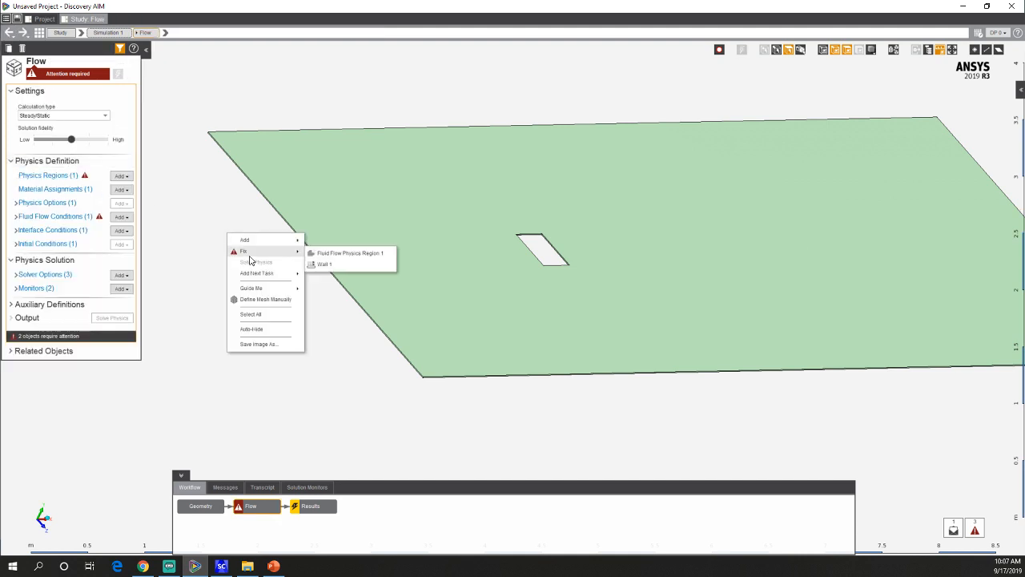
left_click(344, 253)
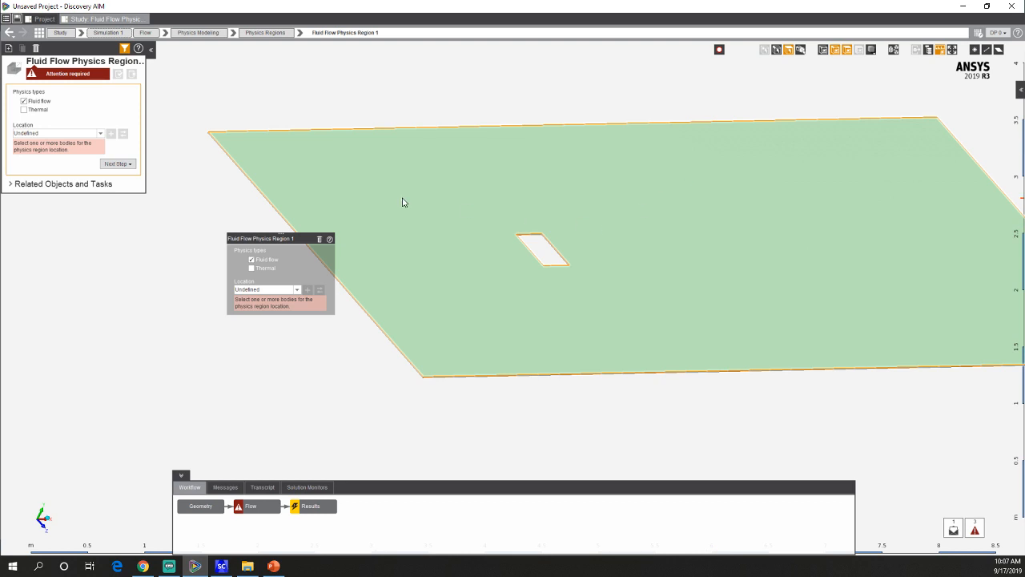
left_click(702, 187)
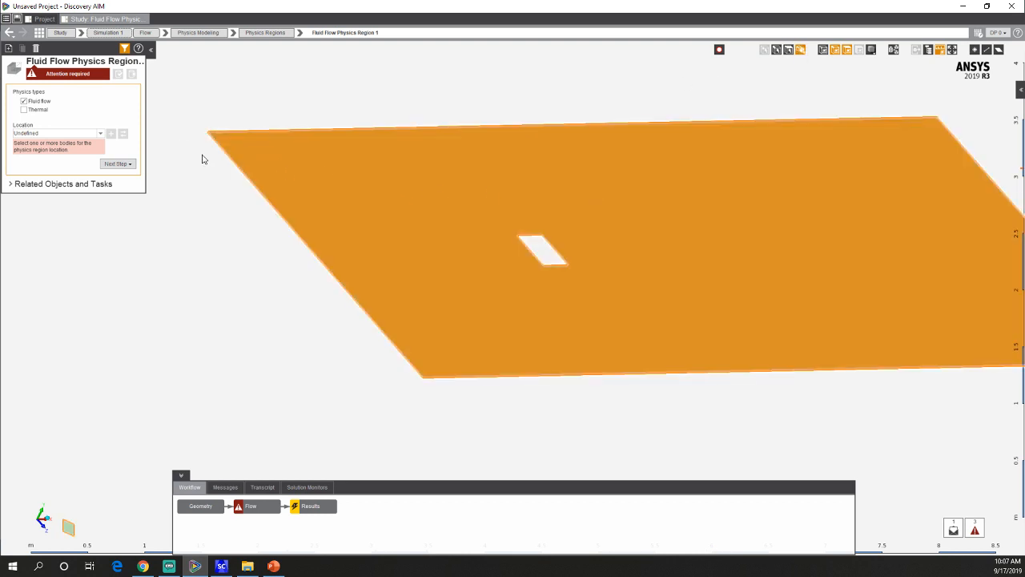
left_click(110, 134)
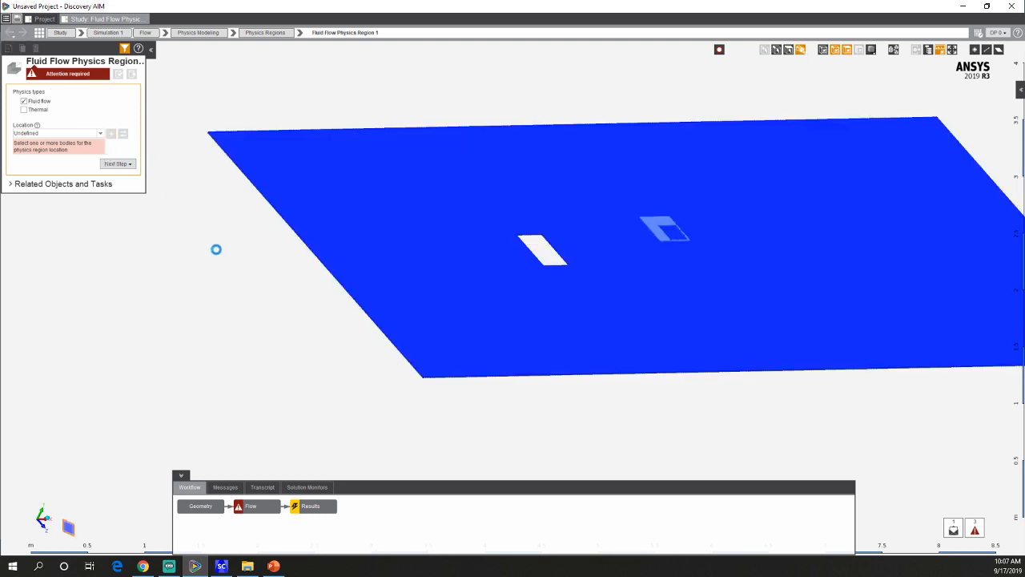
Add an inlet condition on the slab's thin end face nearest the rectangular antenna cutout.
right_click(230, 241)
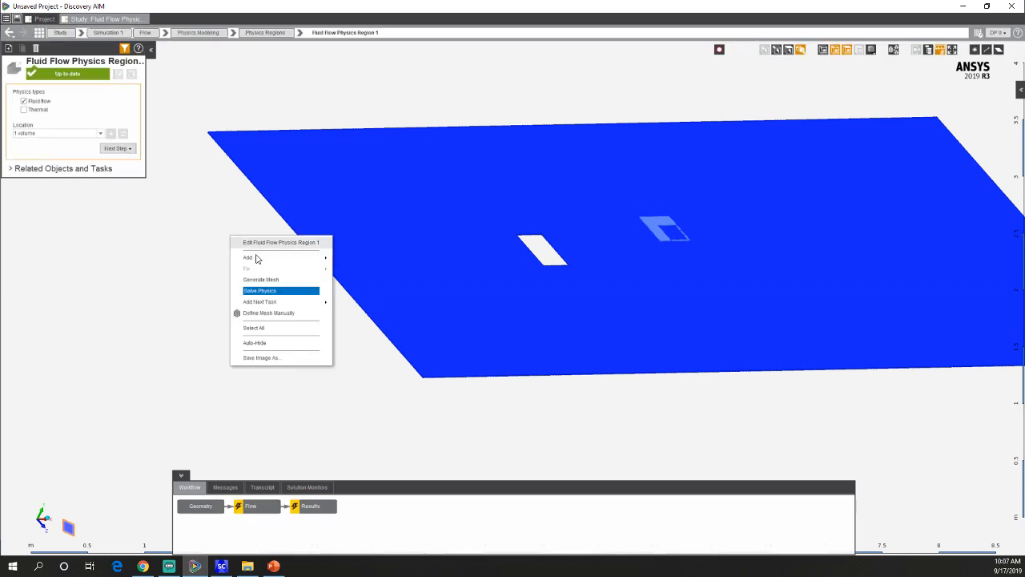
mouse_move(258, 257)
mouse_move(380, 273)
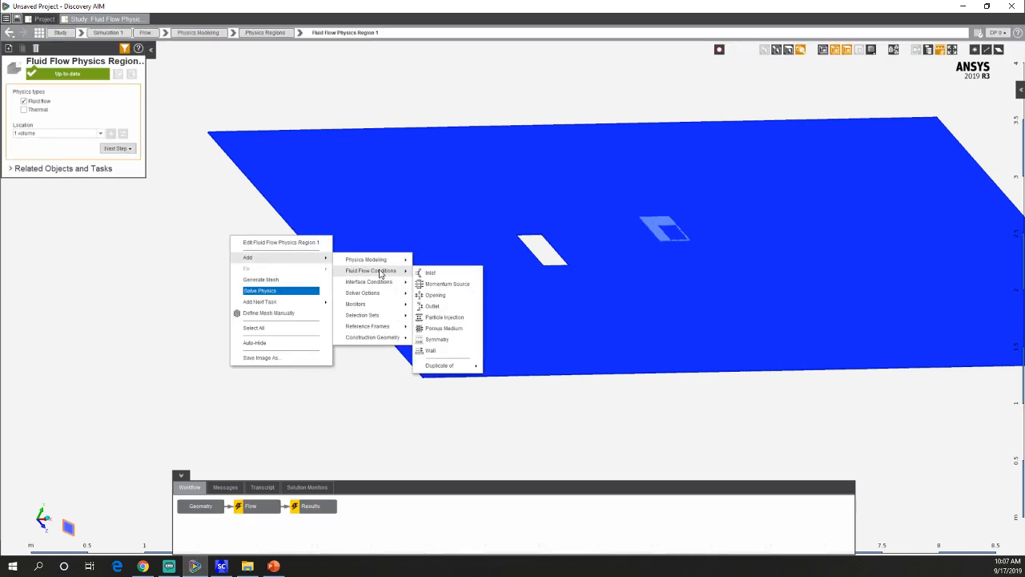
left_click(438, 278)
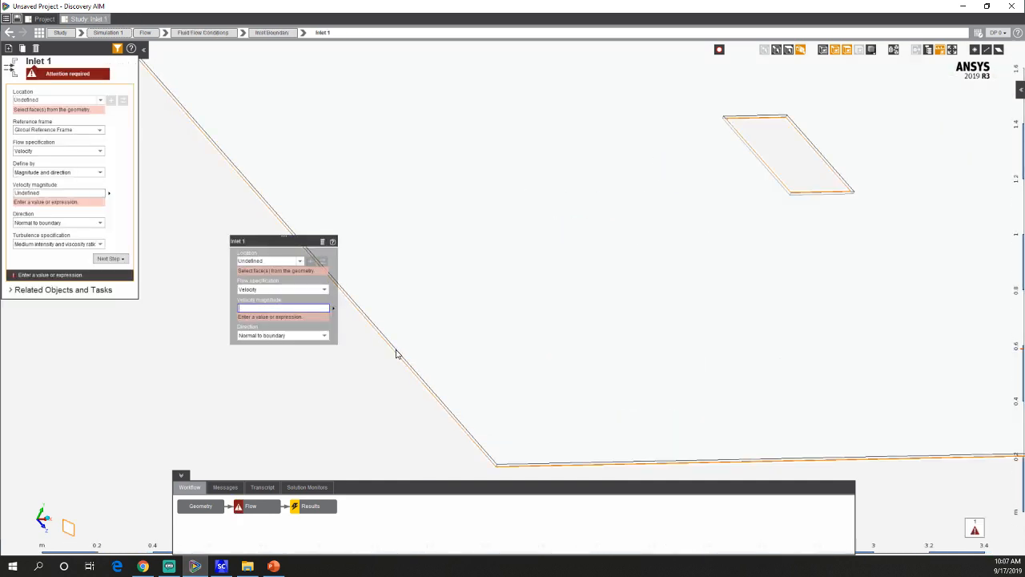
scroll(396, 354, "up", 5)
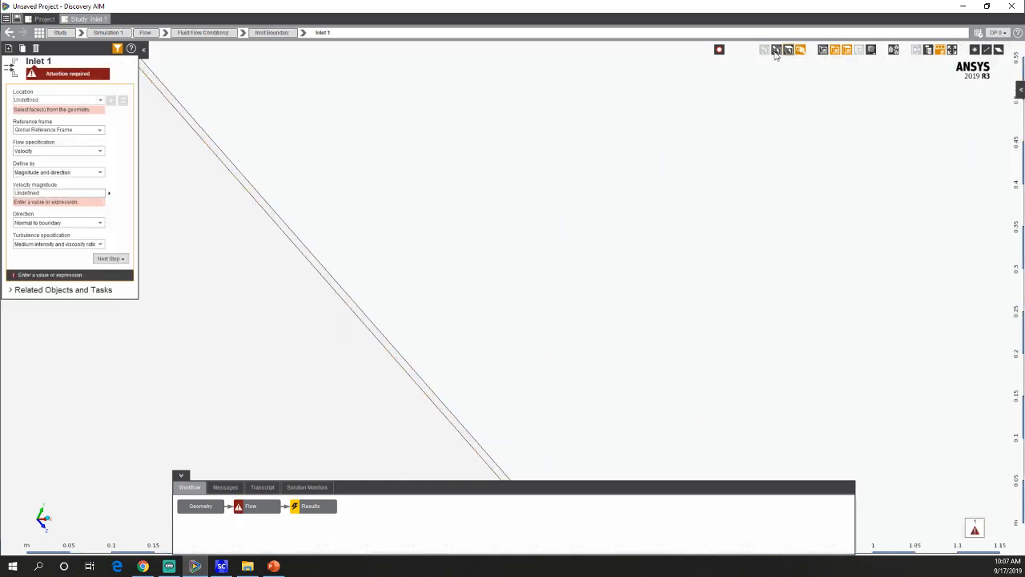
left_click(330, 281)
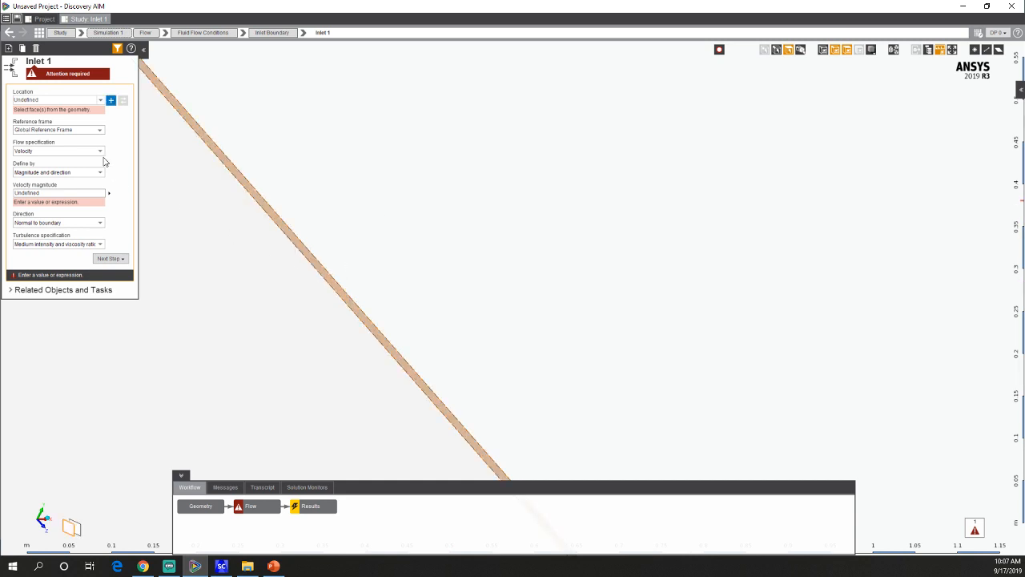
left_click(111, 101)
Set the inlet's velocity magnitude to 100 miles per hour.
left_click(58, 184)
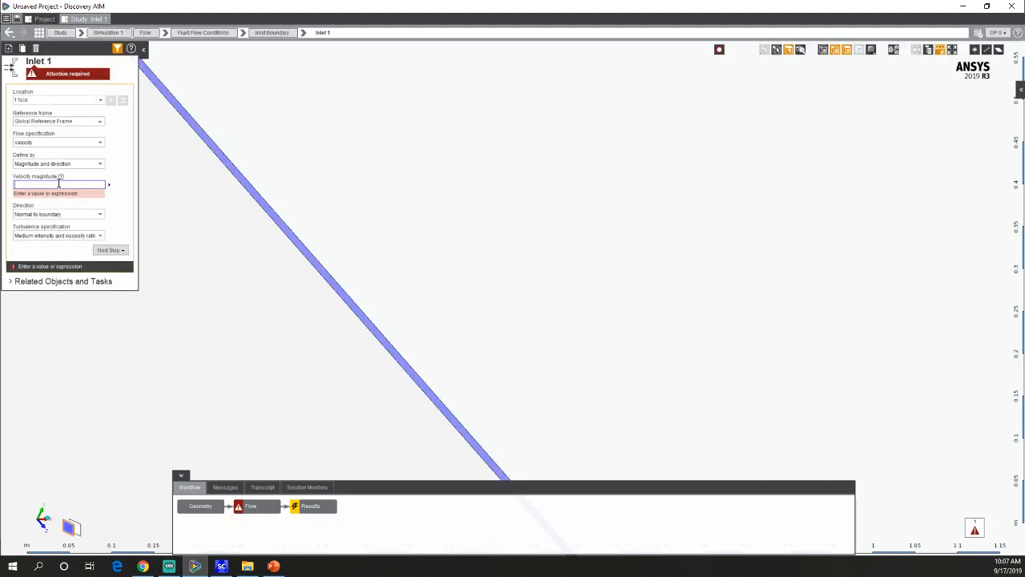
type("100[mi")
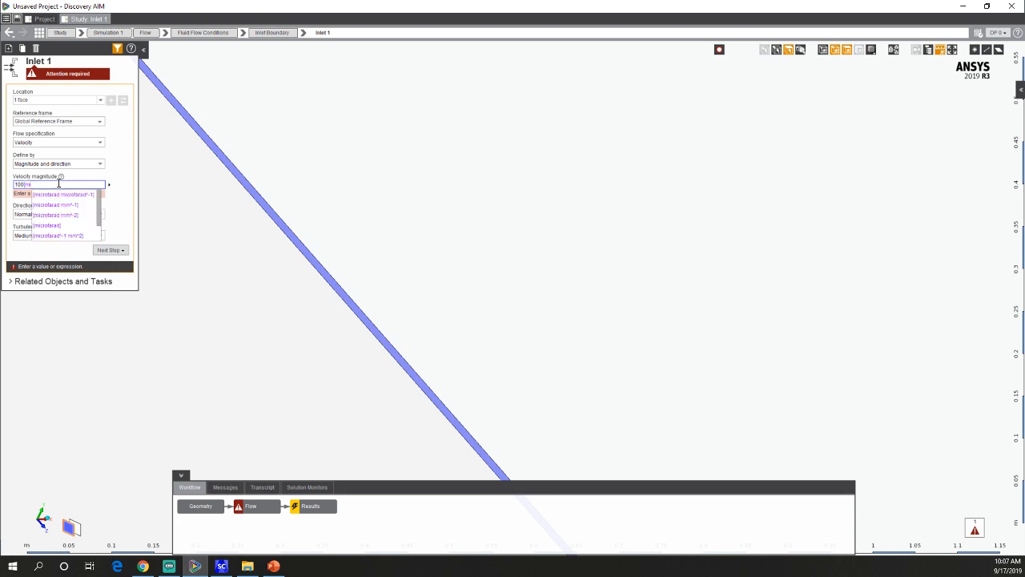
type("le")
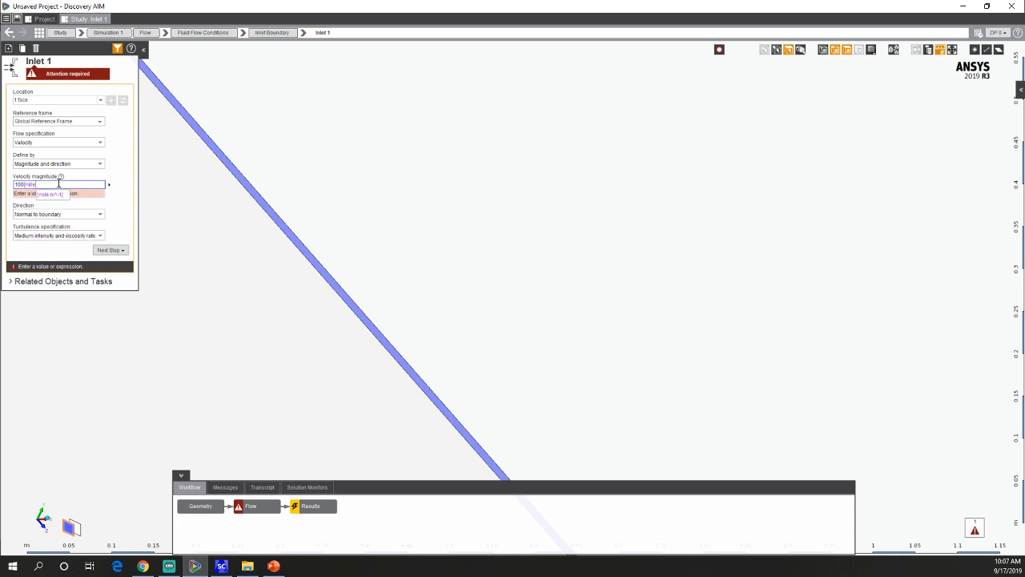
left_click(48, 194)
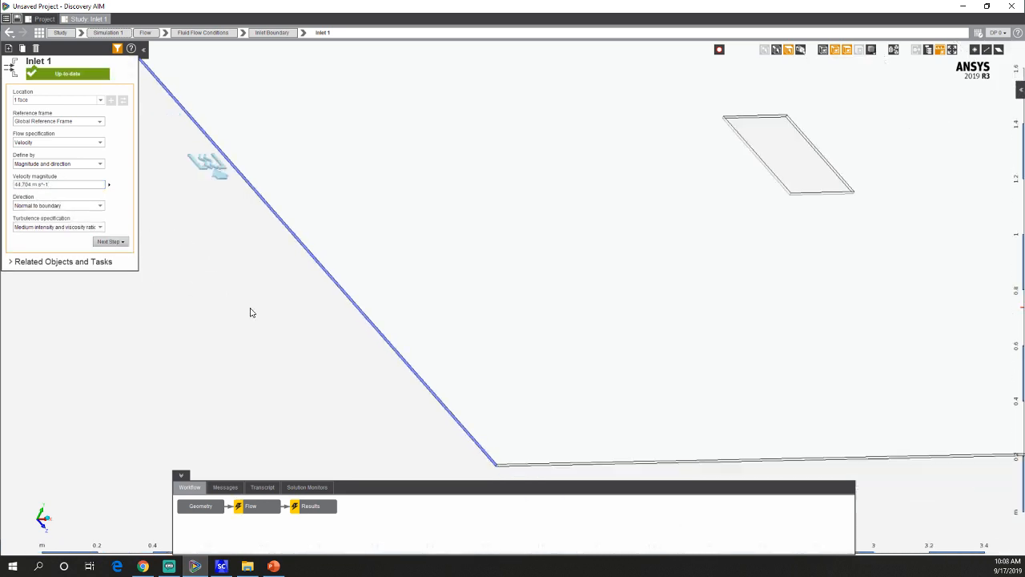
Add an outlet condition on the thin end face opposite the inlet, farthest from the antenna cutout.
scroll(250, 309, "down", 5)
middle_click_drag(473, 293, 253, 294, "ctrl")
middle_click_drag(504, 292, 233, 257)
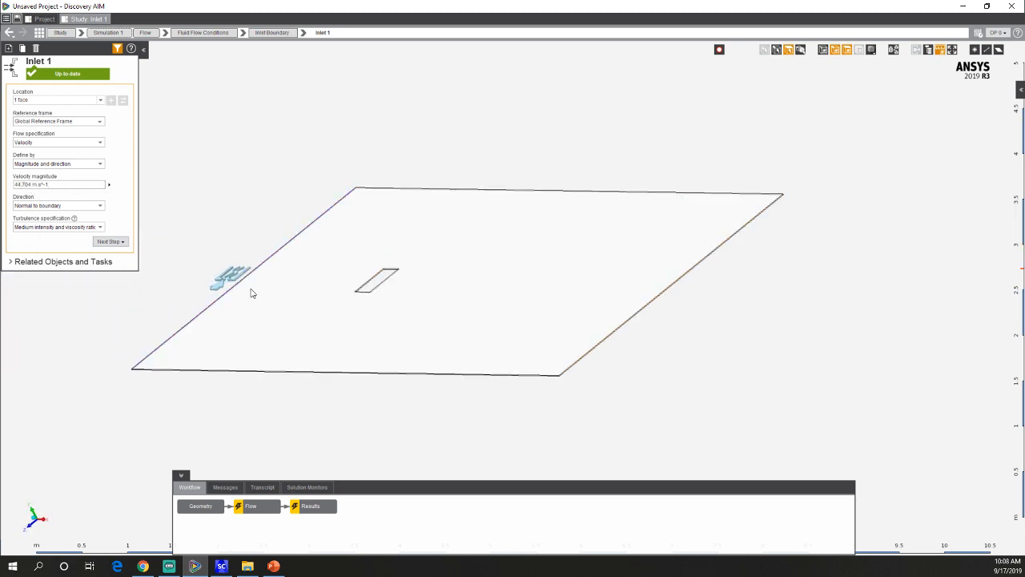
scroll(616, 347, "up", 4)
scroll(617, 347, "up", 6)
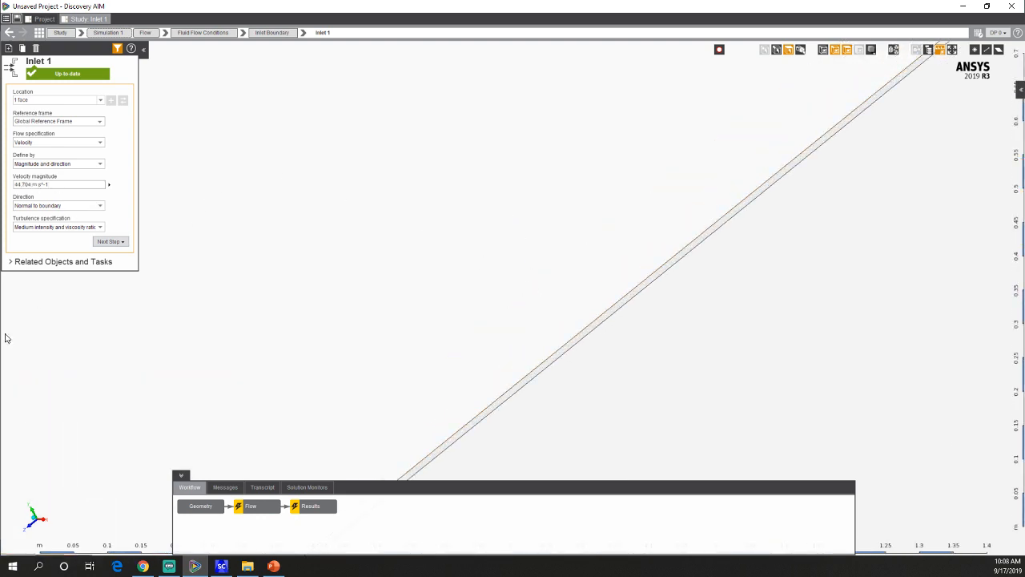
scroll(516, 398, "up", 2)
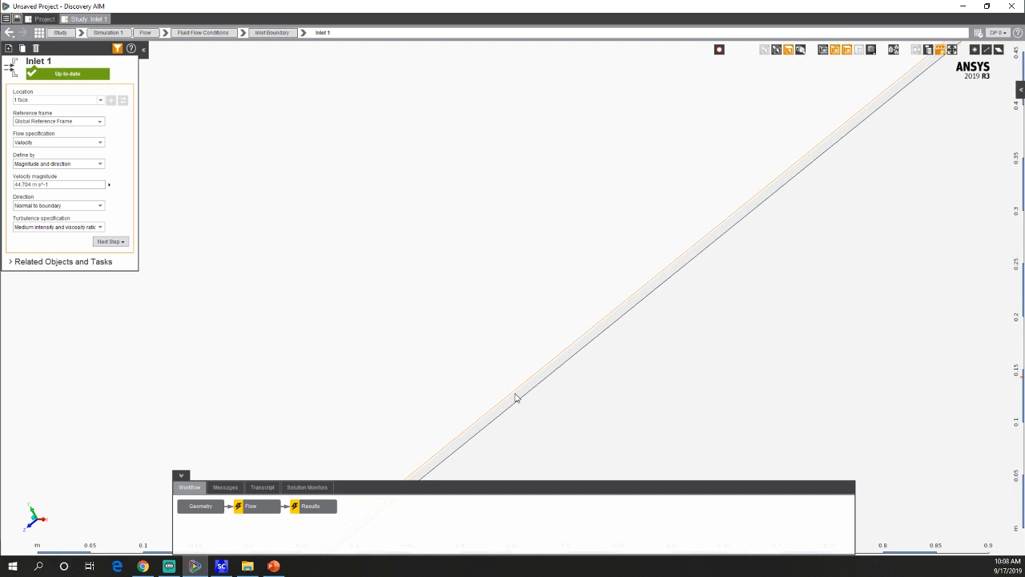
left_click(519, 400)
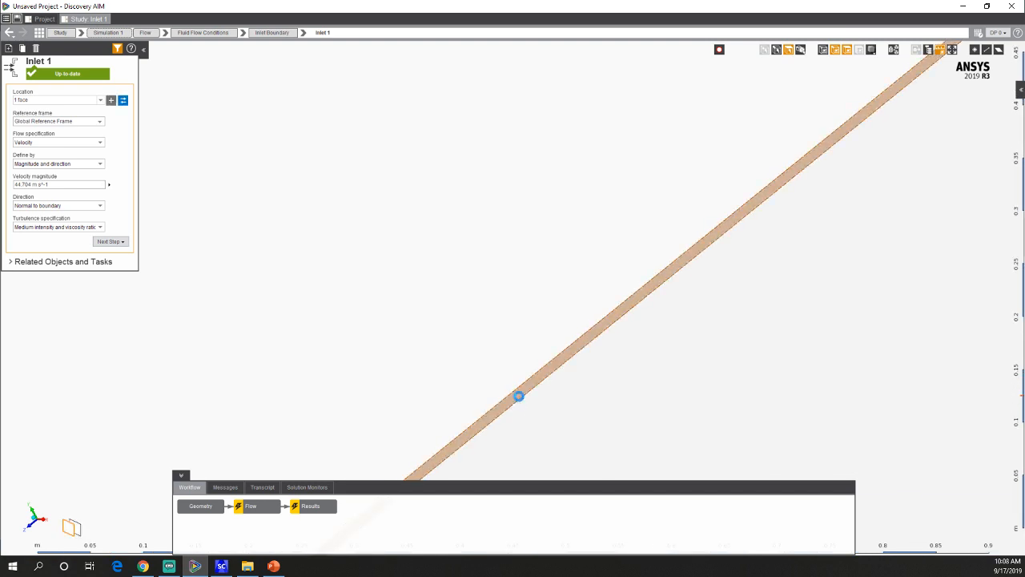
right_click(519, 398)
mouse_move(549, 414)
mouse_move(629, 427)
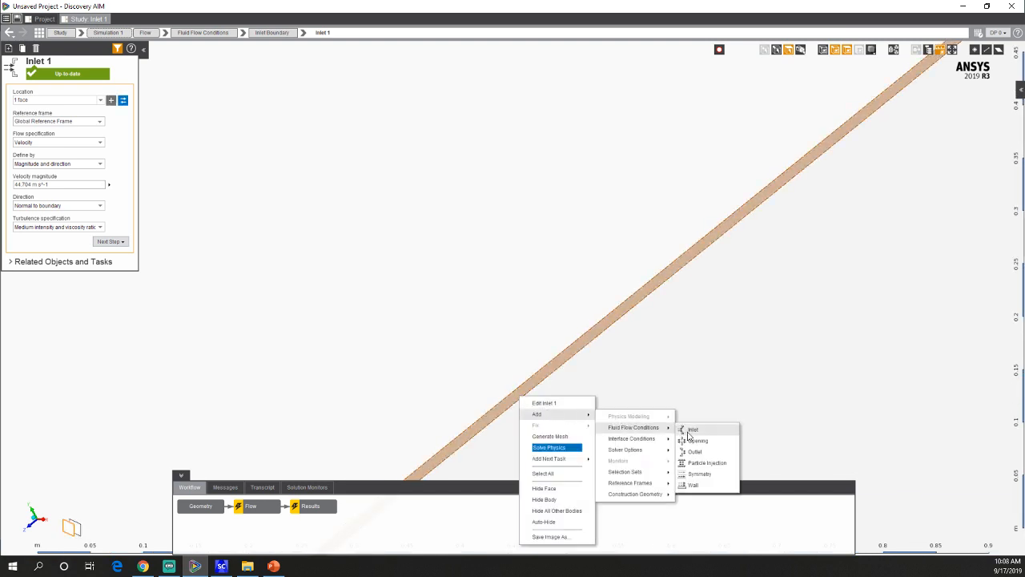
left_click(699, 450)
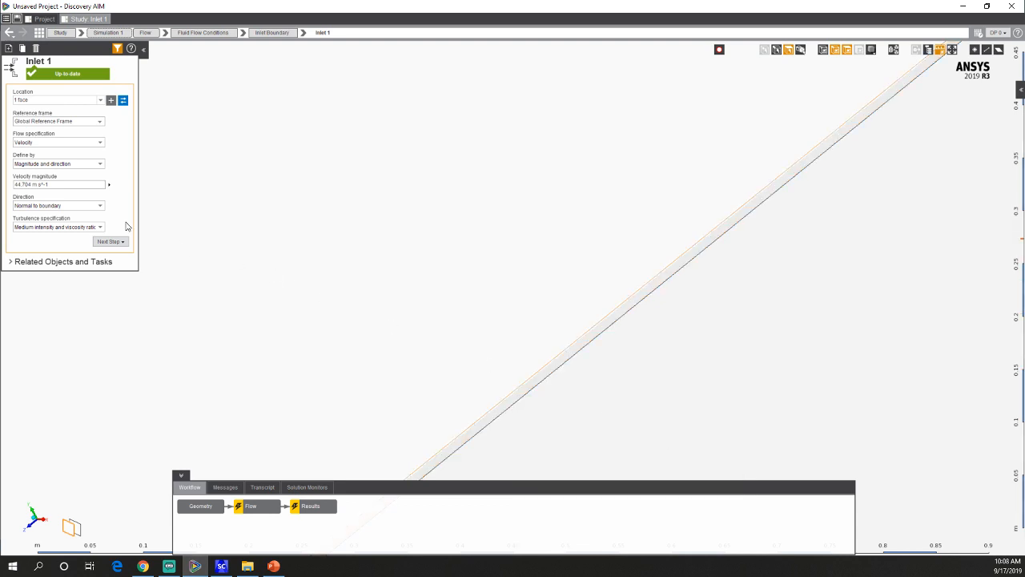
Set the outlet's gauge static pressure to 0 Pa.
left_click(69, 177)
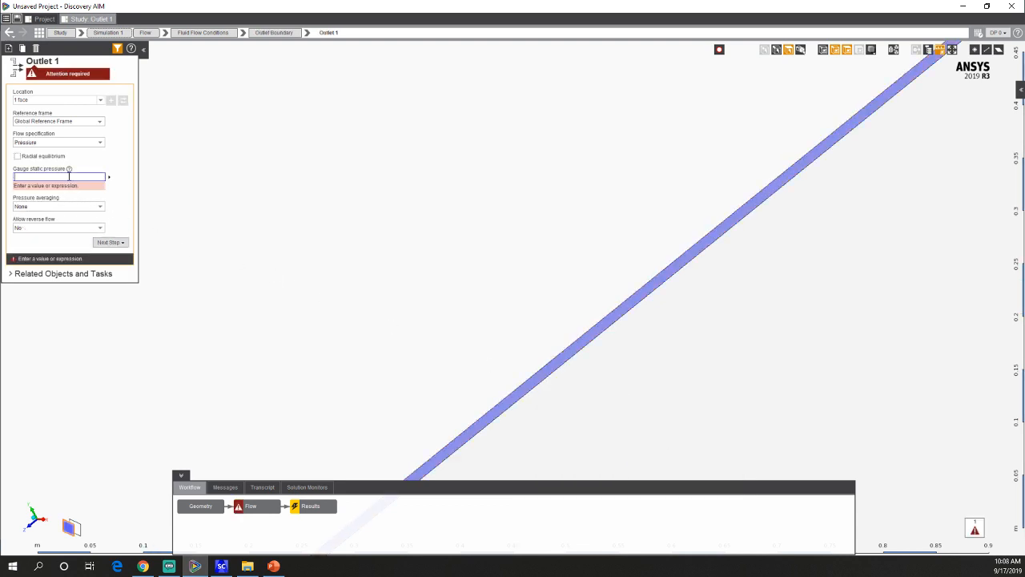
type("0")
key("Return")
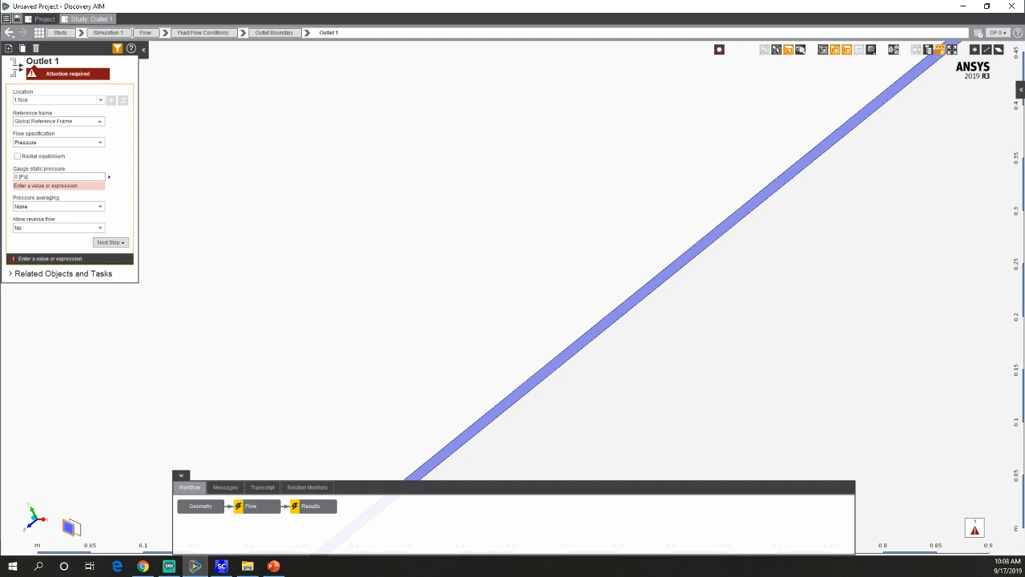
scroll(636, 172, "down", 5)
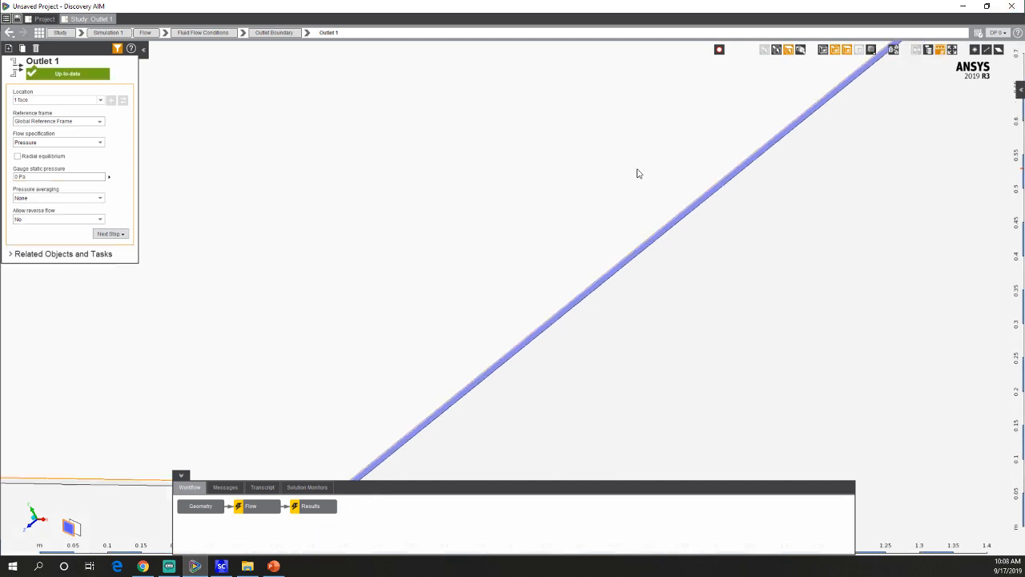
Add a symmetry condition on the two large faces of the air slab.
middle_click_drag(580, 266, 542, 235)
right_click(542, 237)
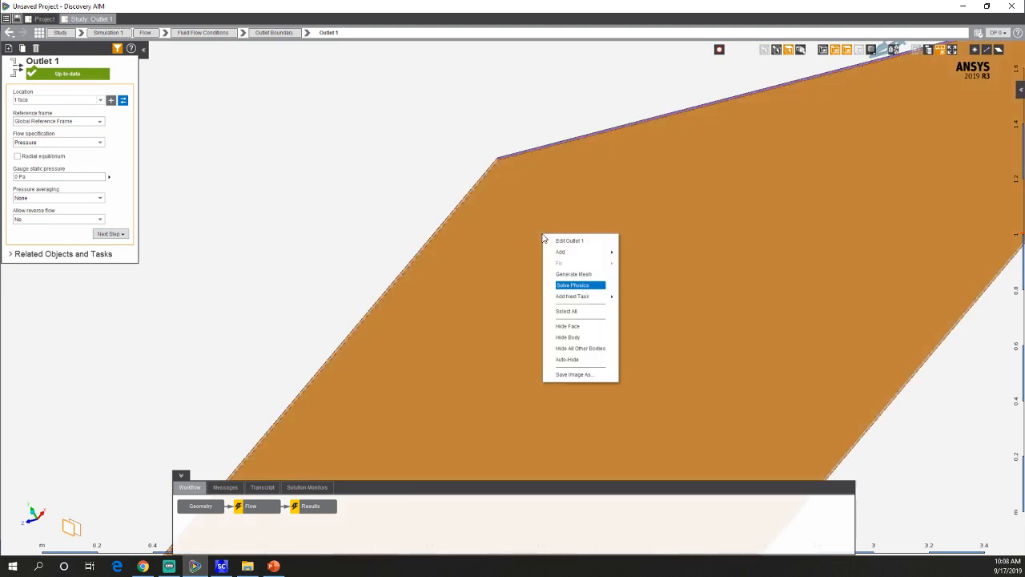
mouse_move(577, 253)
mouse_move(691, 265)
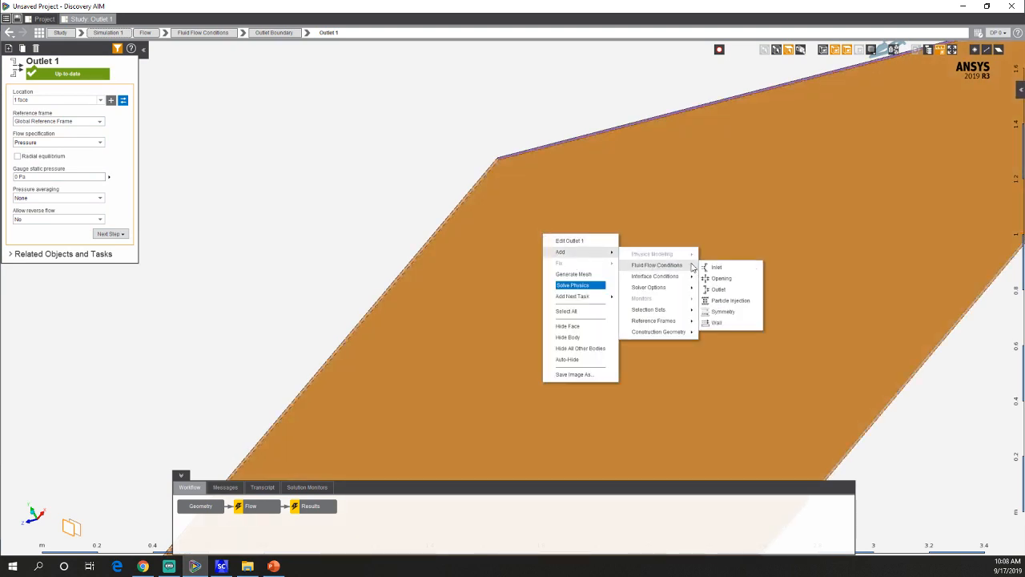
left_click(723, 310)
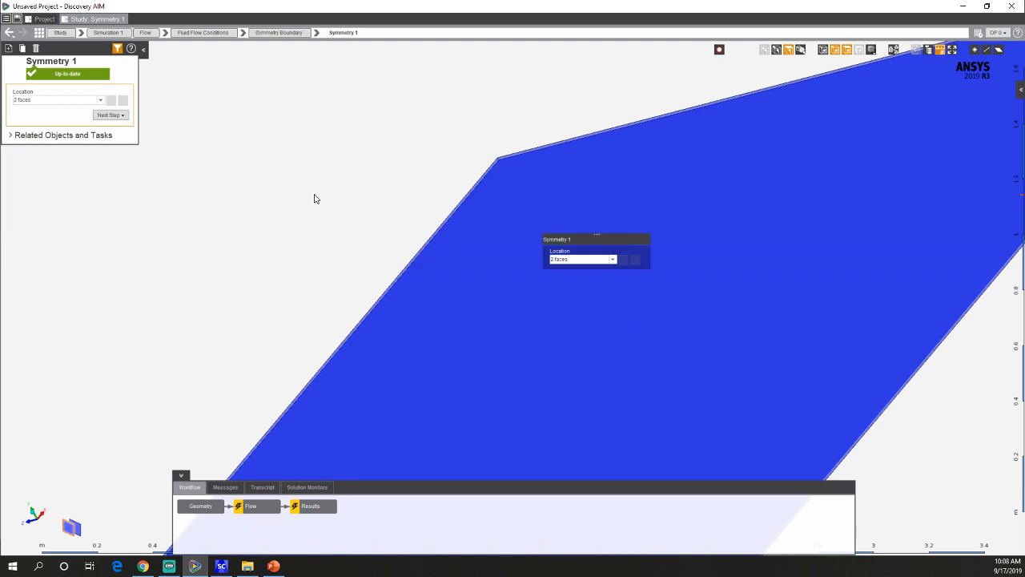
middle_click_drag(321, 193, 408, 271)
scroll(408, 265, "down", 5)
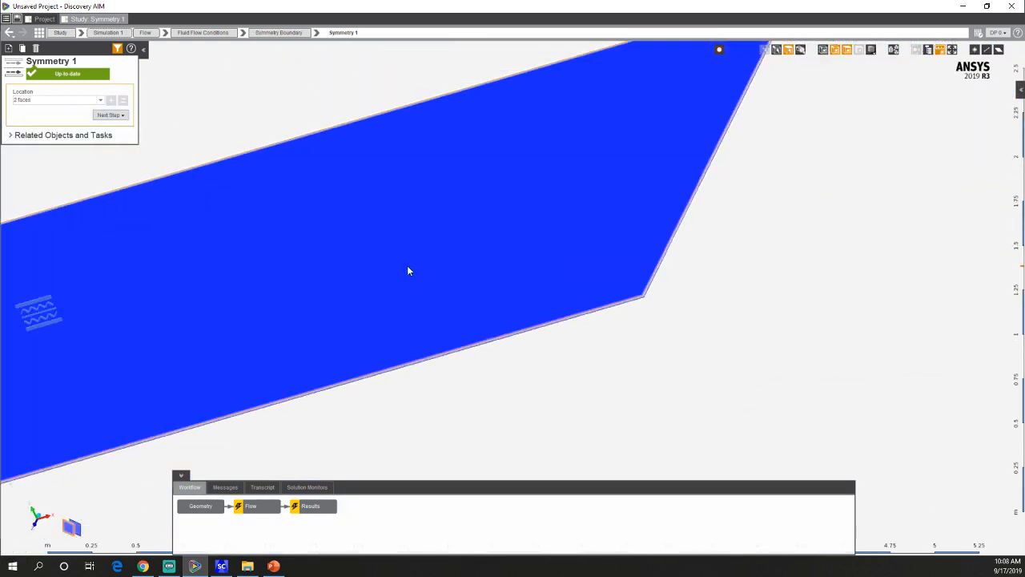
middle_click_drag(338, 247, 309, 284, "ctrl")
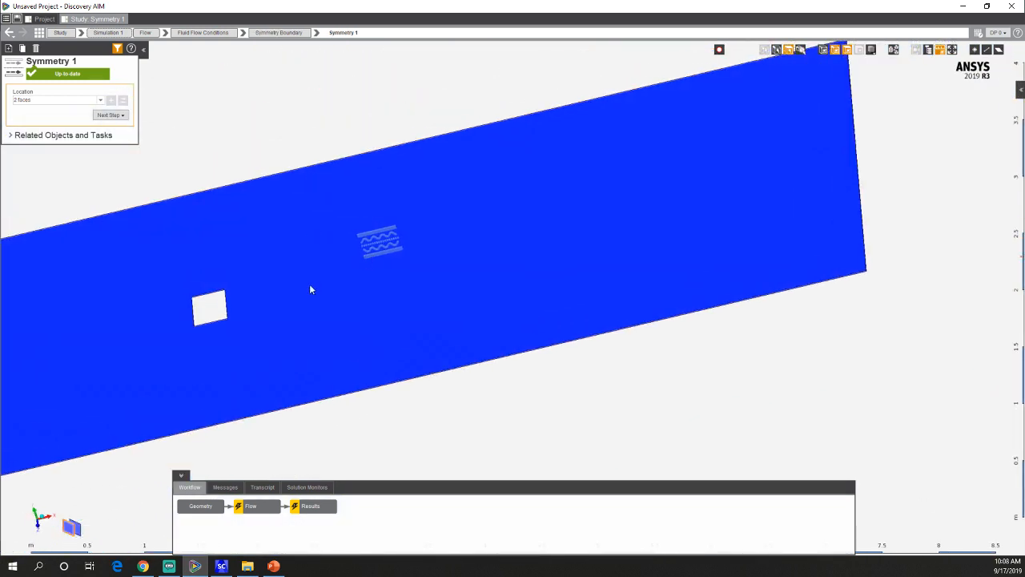
Return to the Flow task and solve its physics.
left_click(248, 516)
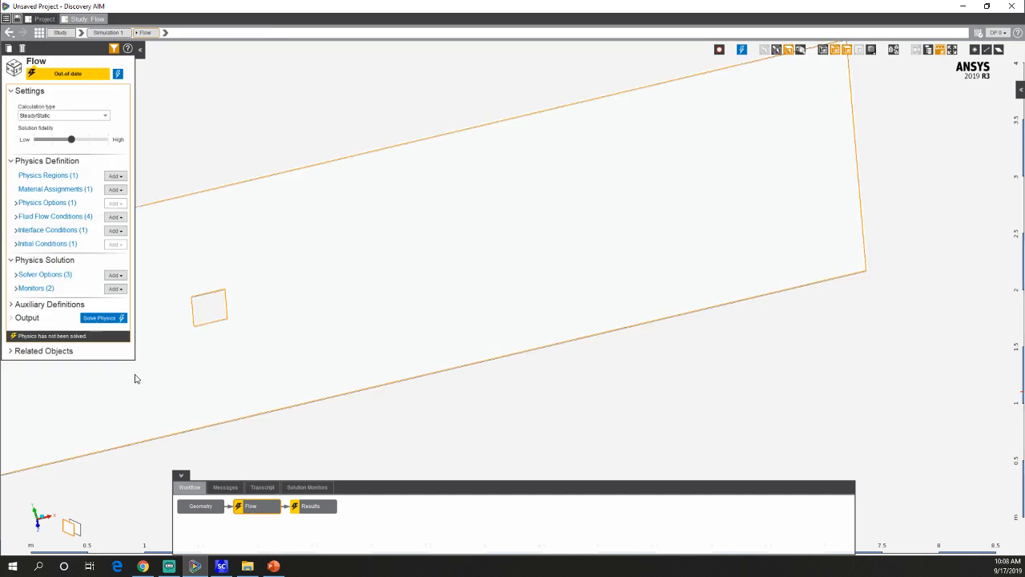
middle_click_drag(301, 294, 331, 291)
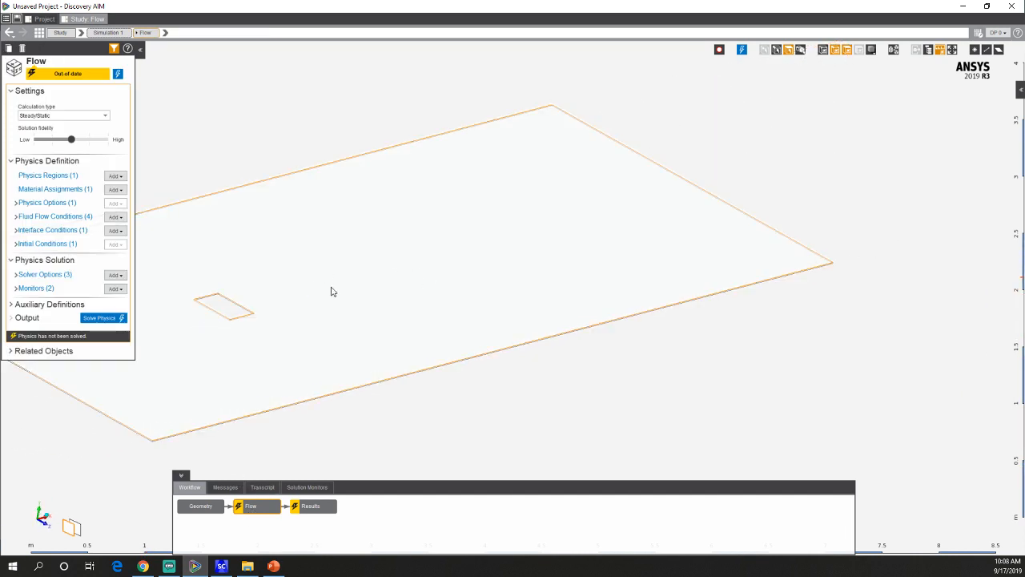
right_click(331, 288)
left_click(377, 329)
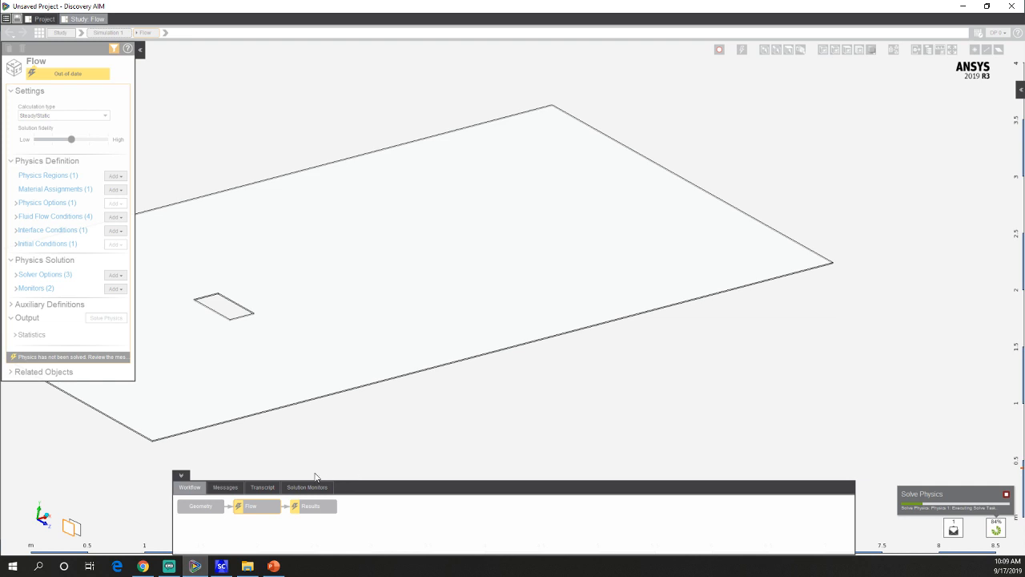
Show the residual convergence chart in an enlarged view and interrupt the running solve.
left_click(307, 487)
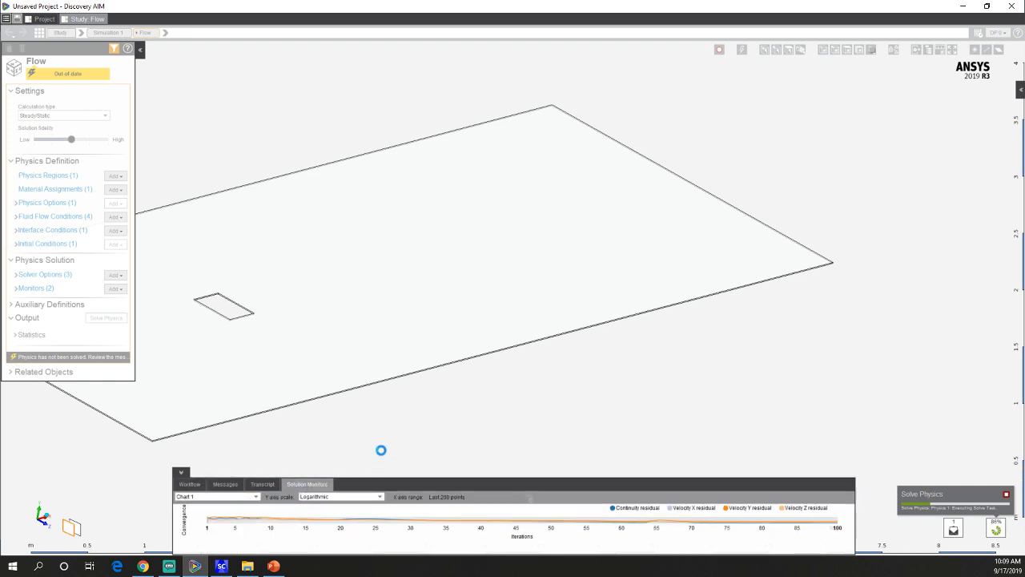
left_click_drag(381, 450, 378, 377)
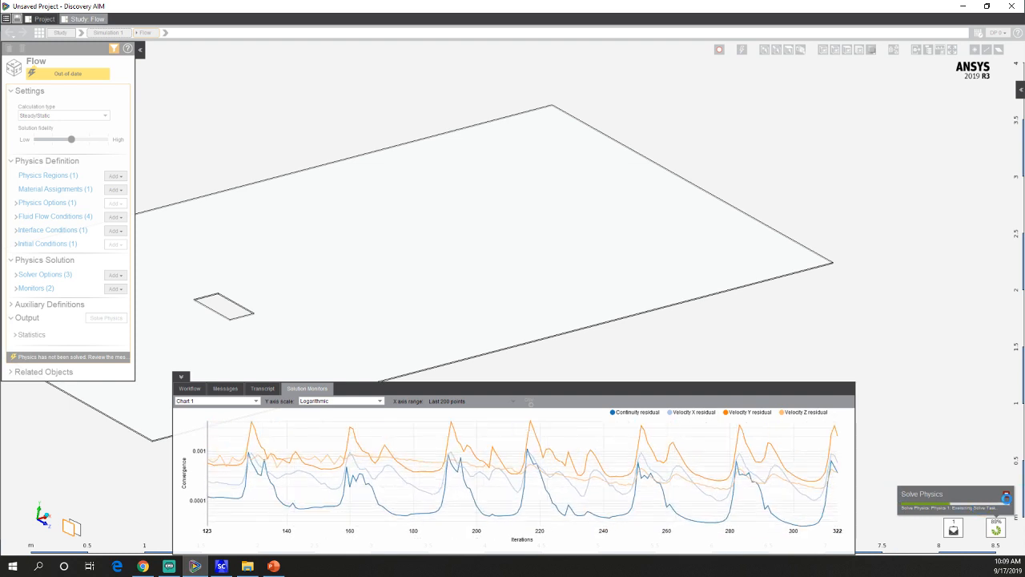
left_click(1005, 494)
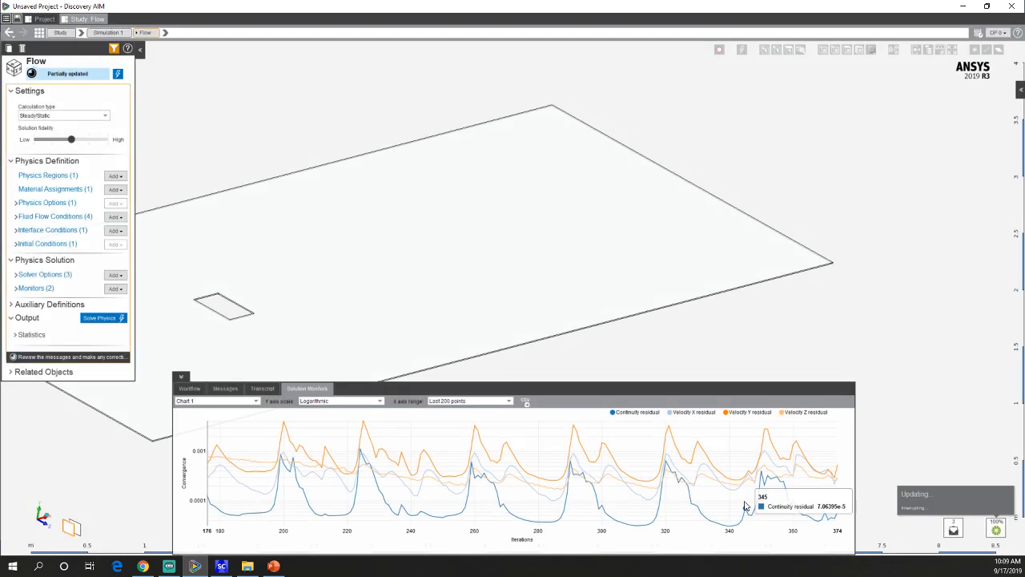
Evaluate the Results task using the partially updated flow solution.
left_click(189, 389)
left_click(312, 409)
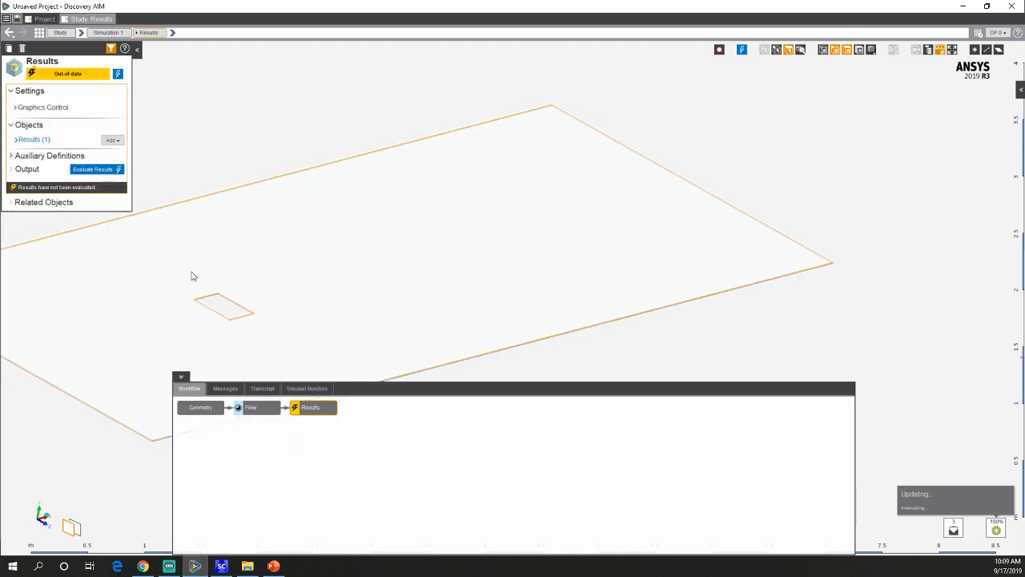
left_click(98, 170)
left_click(460, 273)
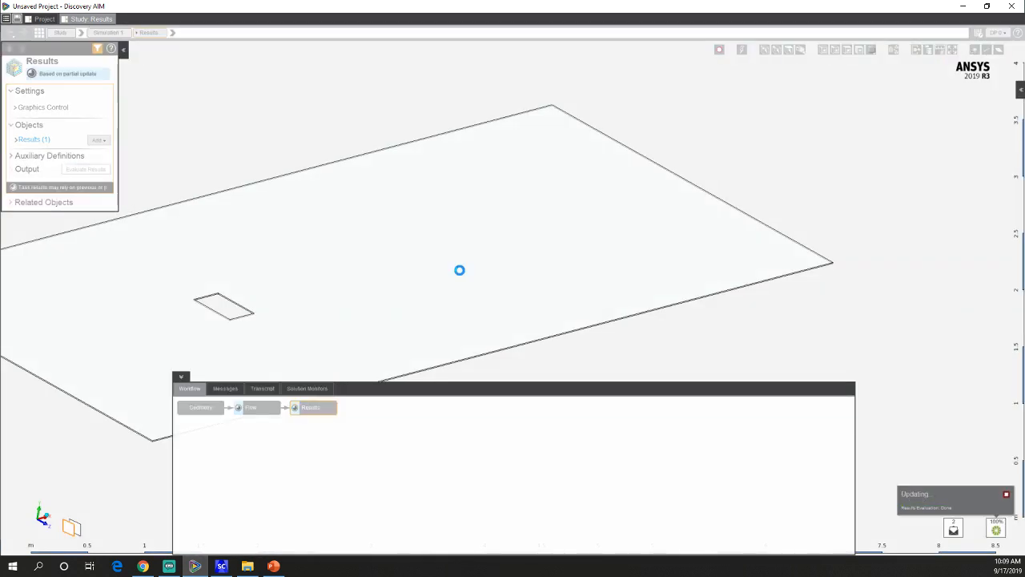
View the existing velocity vector result around the antenna cutout and return to the Results overview.
left_click(33, 139)
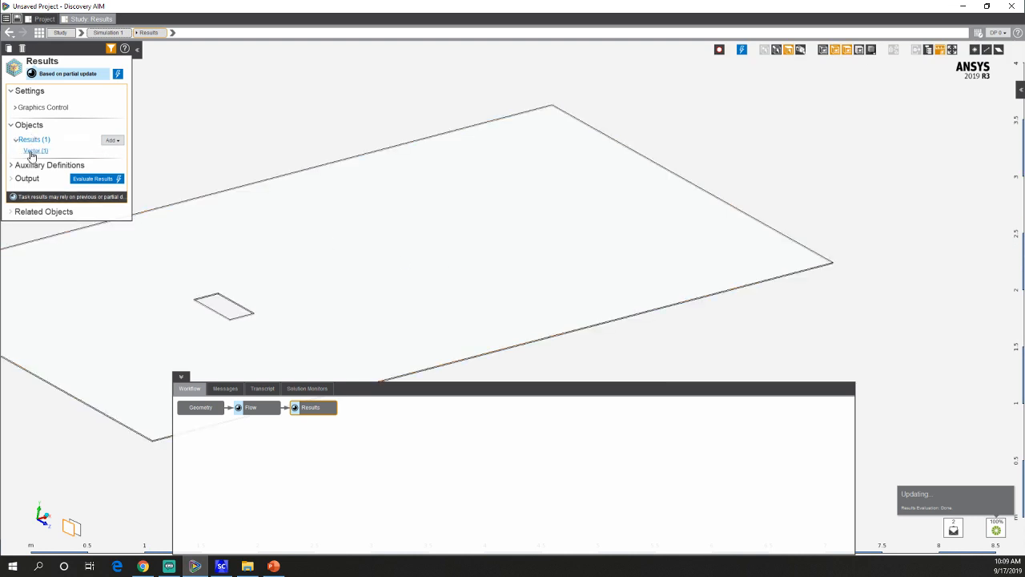
left_click(33, 152)
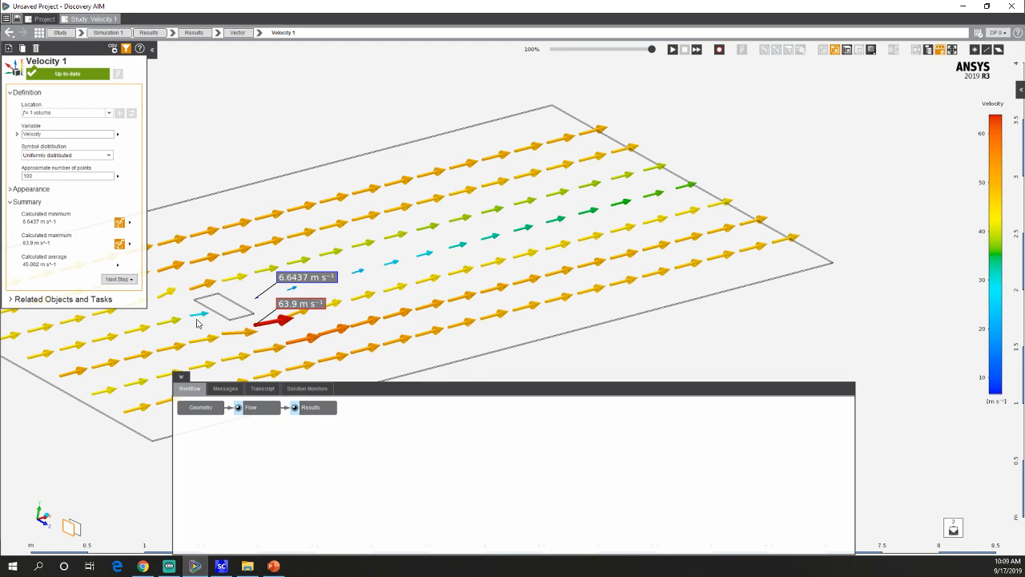
left_click(9, 34)
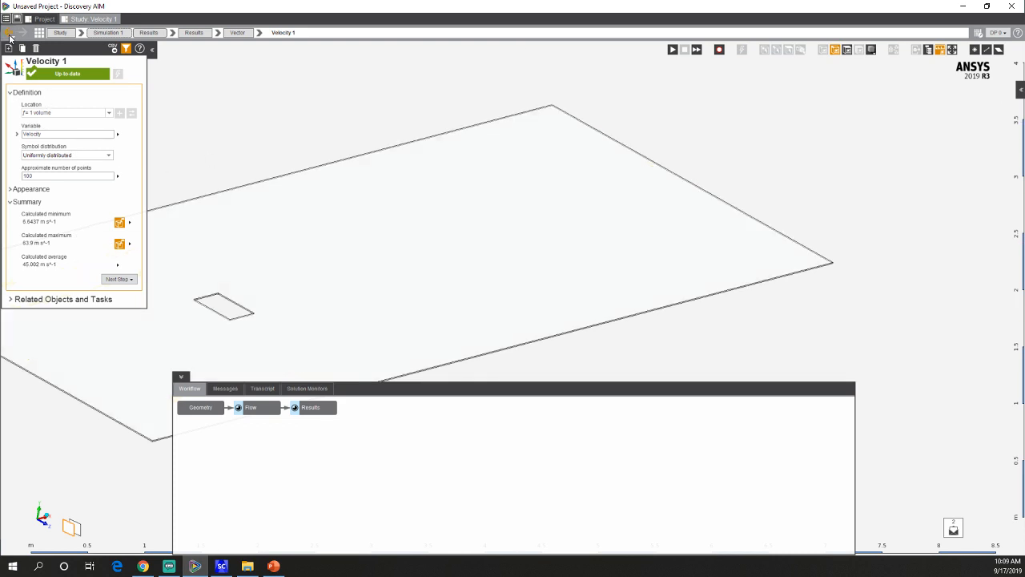
Add a contour result located on the large face of the air slab.
right_click(362, 207)
mouse_move(401, 212)
mouse_move(466, 216)
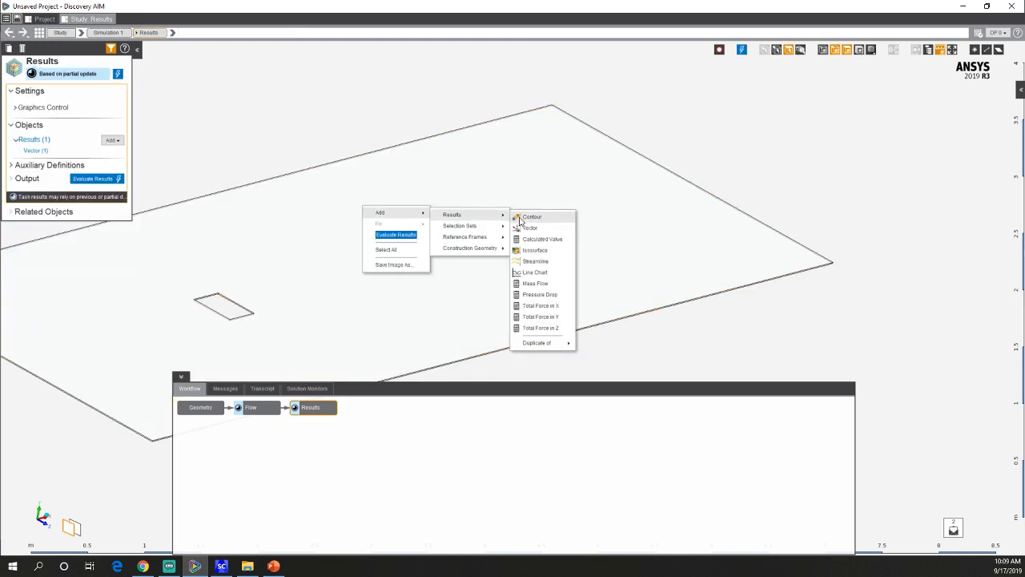
left_click(521, 219)
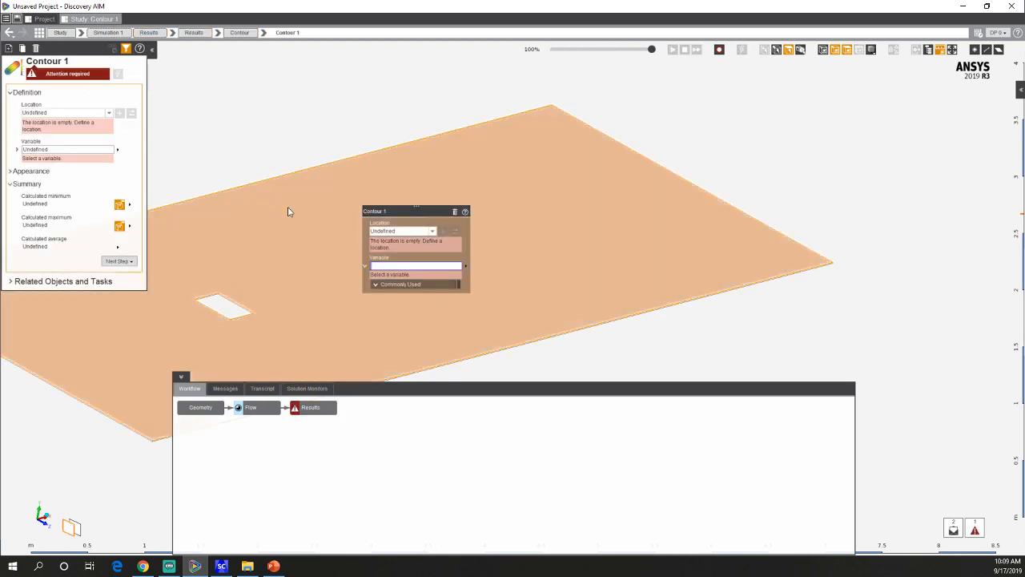
left_click(122, 114)
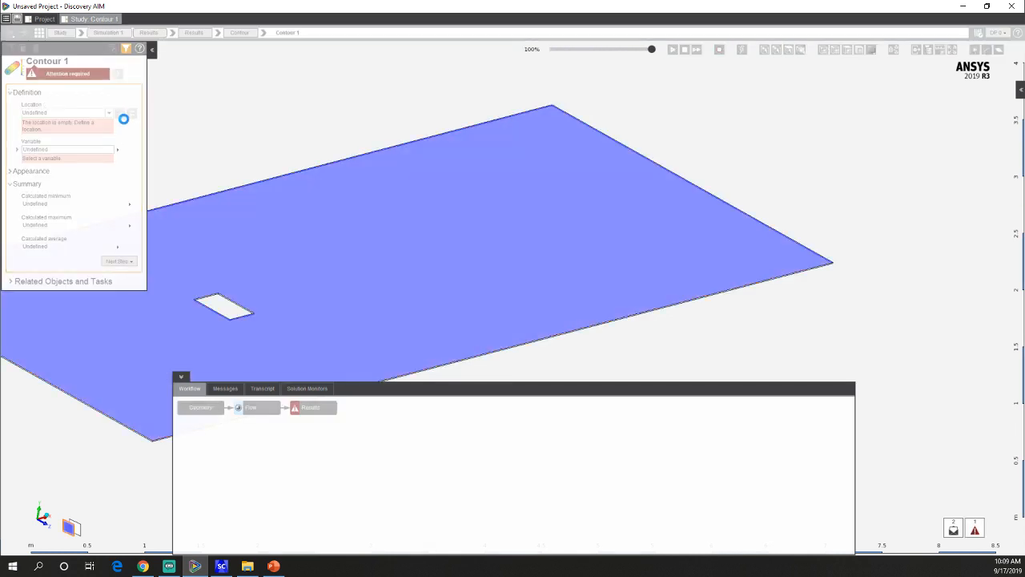
Set the contour variable to Velocity Magnitude and evaluate it using the partially updated solution.
left_click(85, 135)
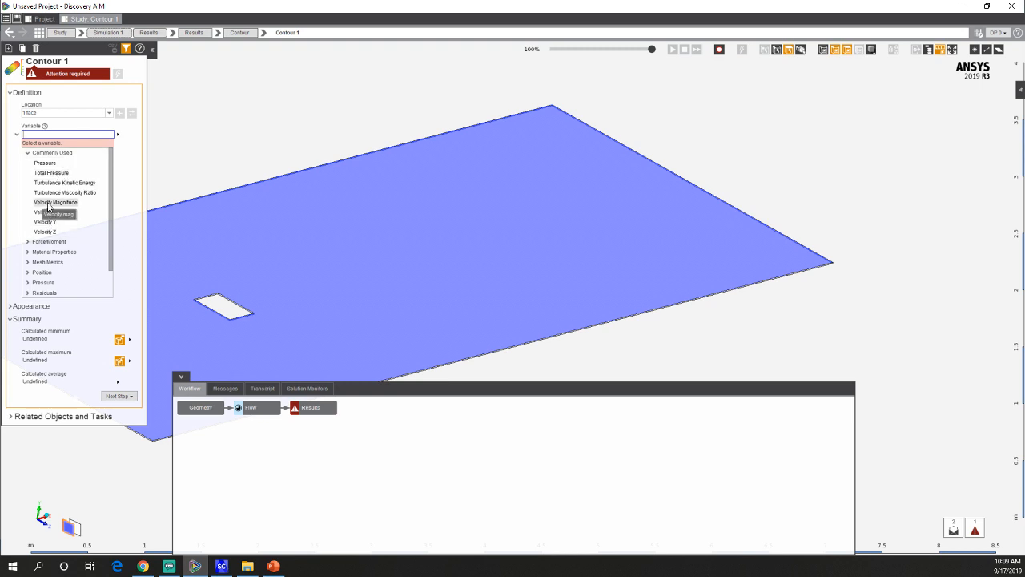
left_click(55, 201)
left_click(119, 75)
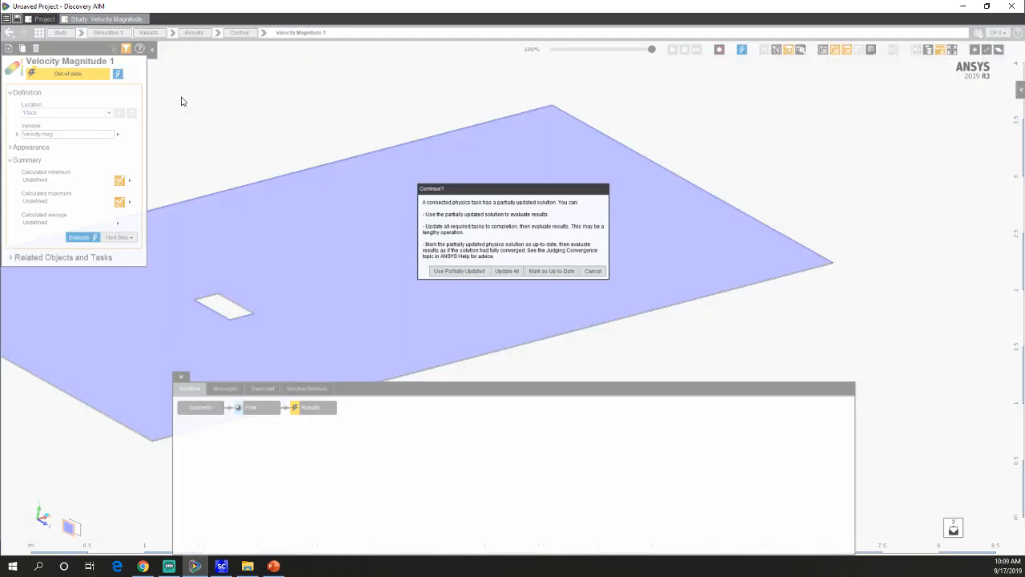
left_click(459, 271)
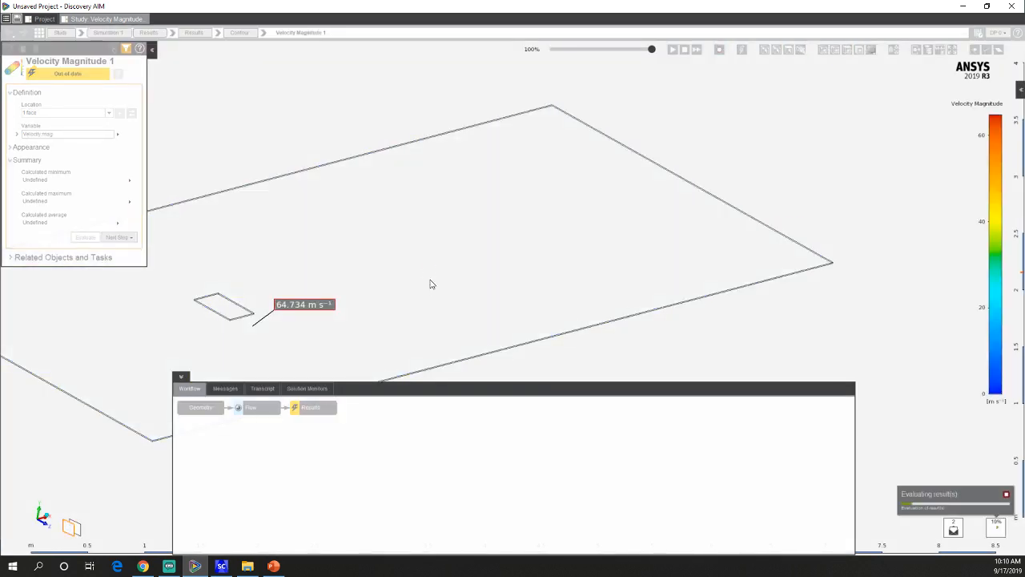
Examine the velocity contour around the antenna cutout and along the side walls, with the mesh overlay temporarily shown.
left_click(429, 270)
middle_click_drag(430, 271, 481, 175)
middle_click_drag(349, 262, 488, 334, "ctrl")
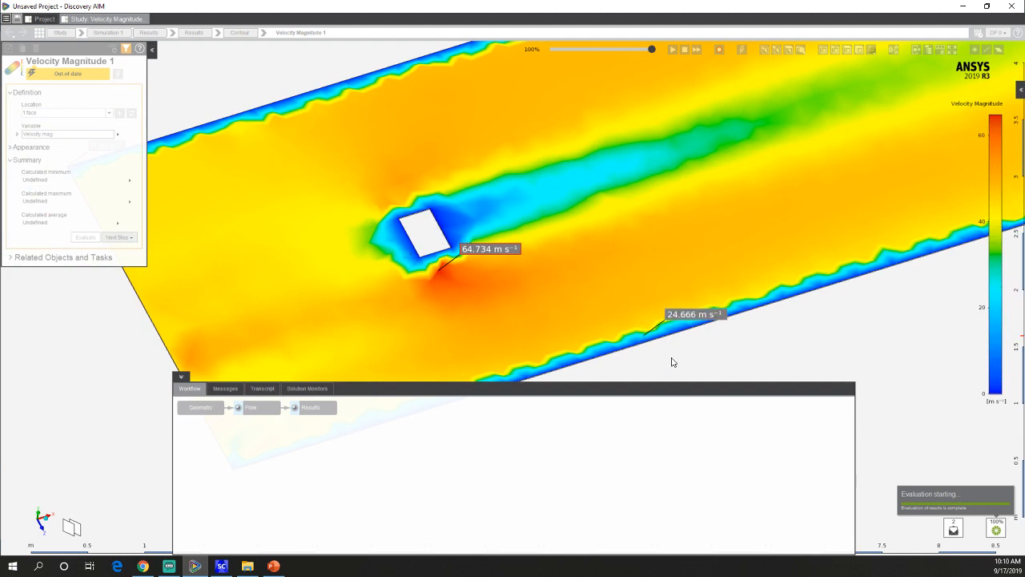
middle_click_drag(694, 343, 559, 366, "ctrl")
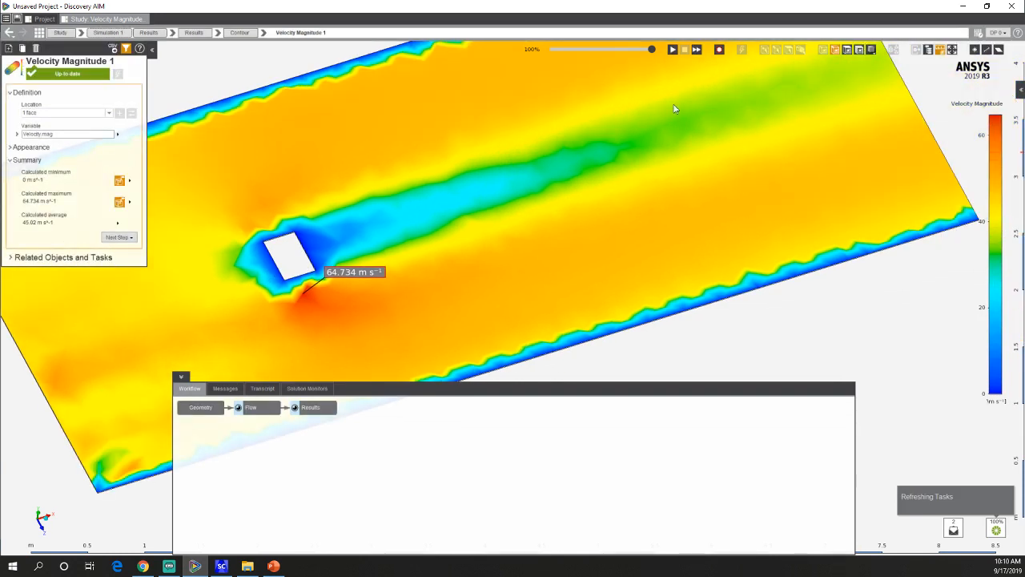
left_click(859, 50)
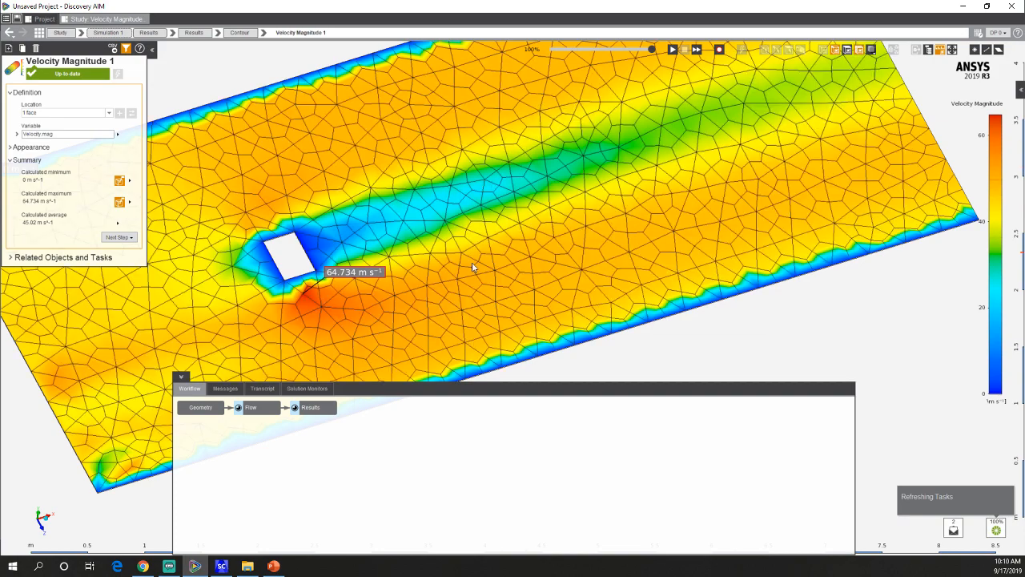
middle_click_drag(472, 259, 420, 260)
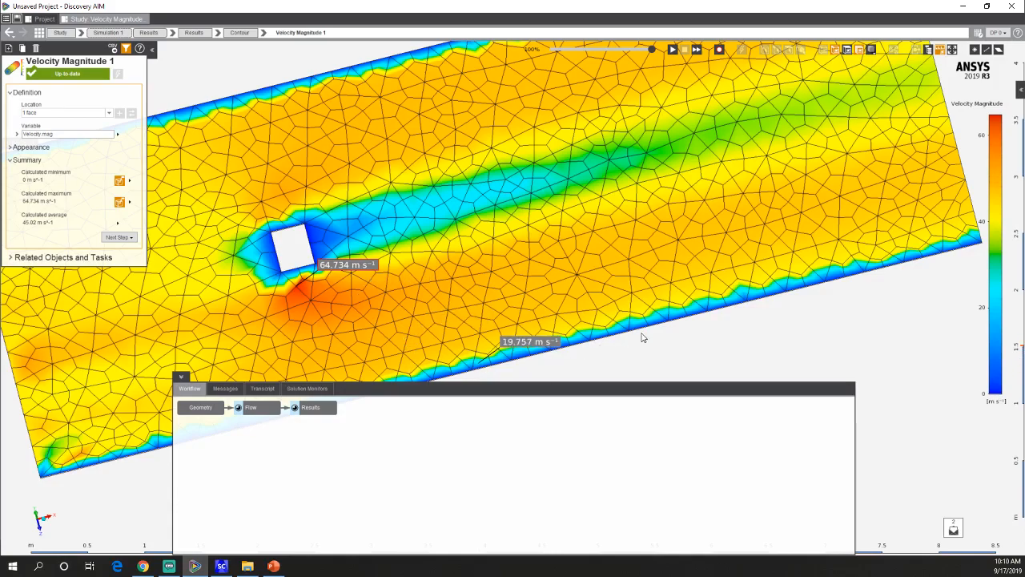
middle_click_drag(495, 304, 523, 242)
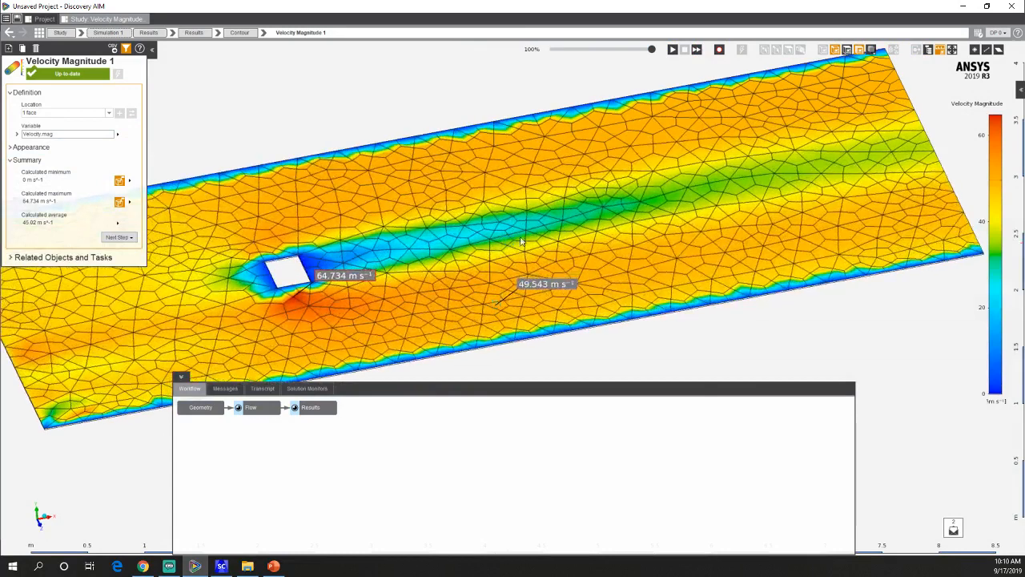
left_click(858, 49)
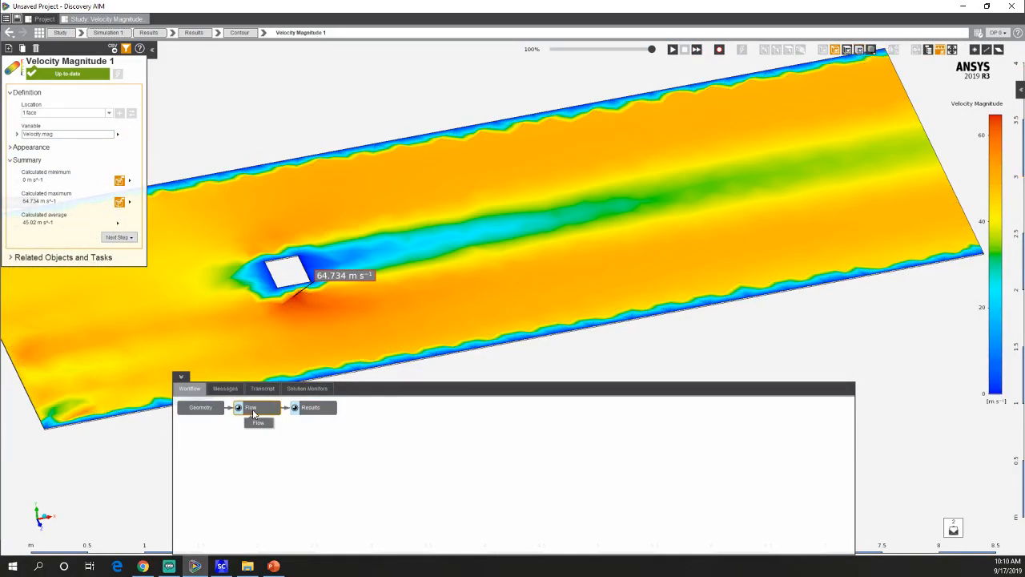
Switch the Flow task to a manually defined mesh, inserting a Mesh task and transferring the settings.
left_click(251, 410)
right_click(253, 411)
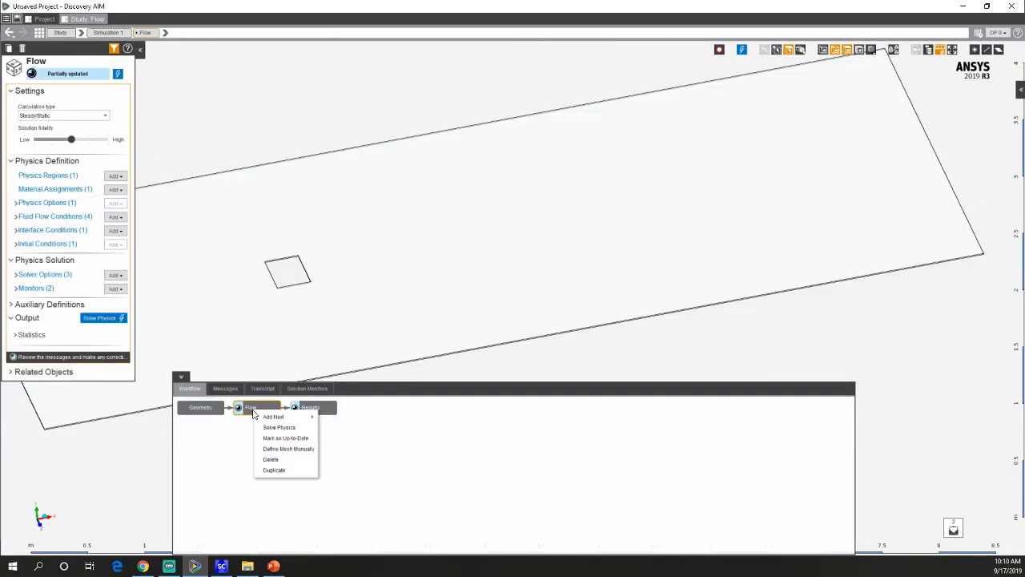
mouse_move(270, 420)
left_click(279, 450)
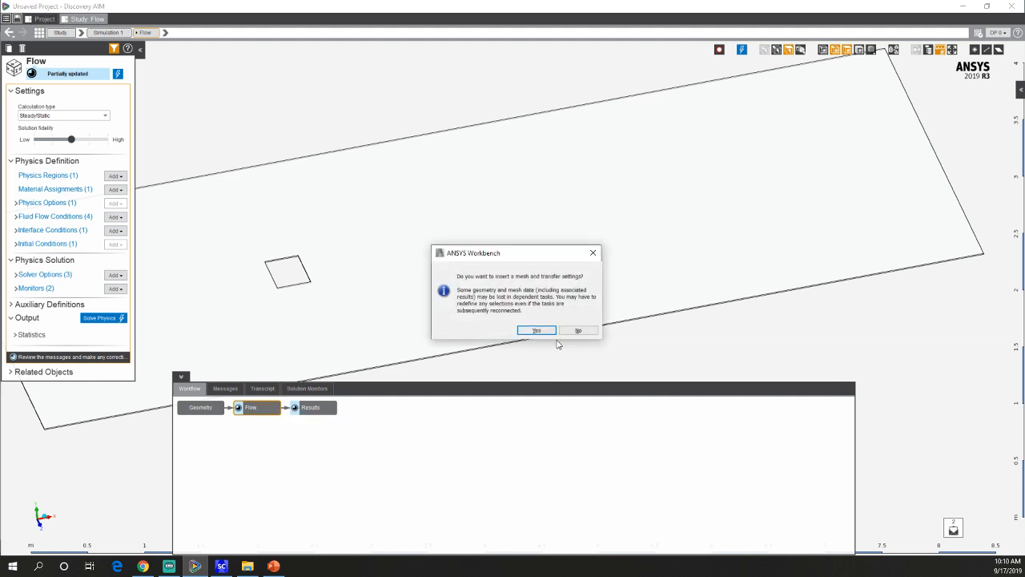
left_click(537, 330)
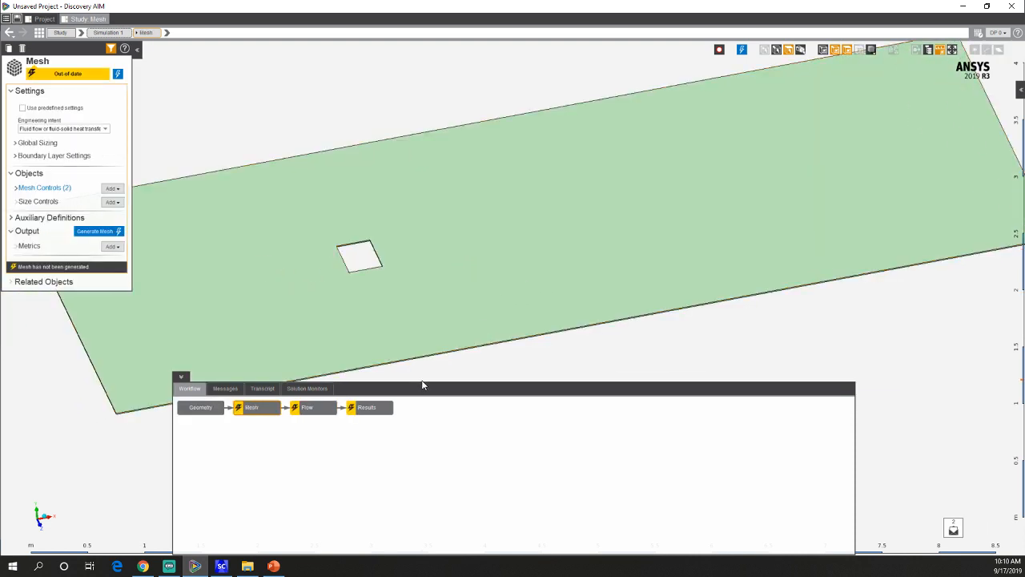
Shrink the workflow area, review the boundary layer mesh control's settings, and return to the mesh controls list.
left_click_drag(421, 381, 423, 467)
middle_click_drag(471, 374, 446, 339)
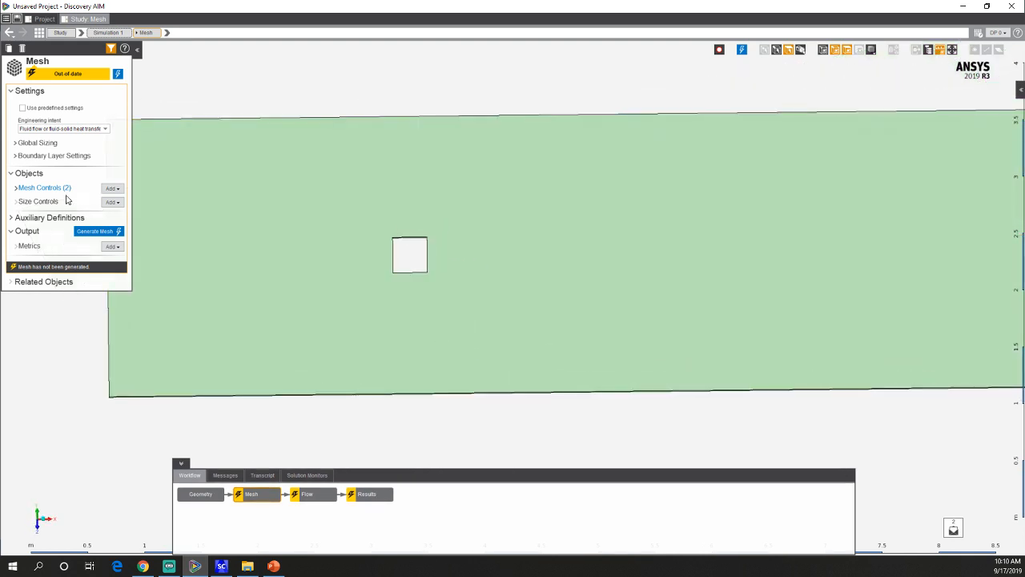
left_click(35, 188)
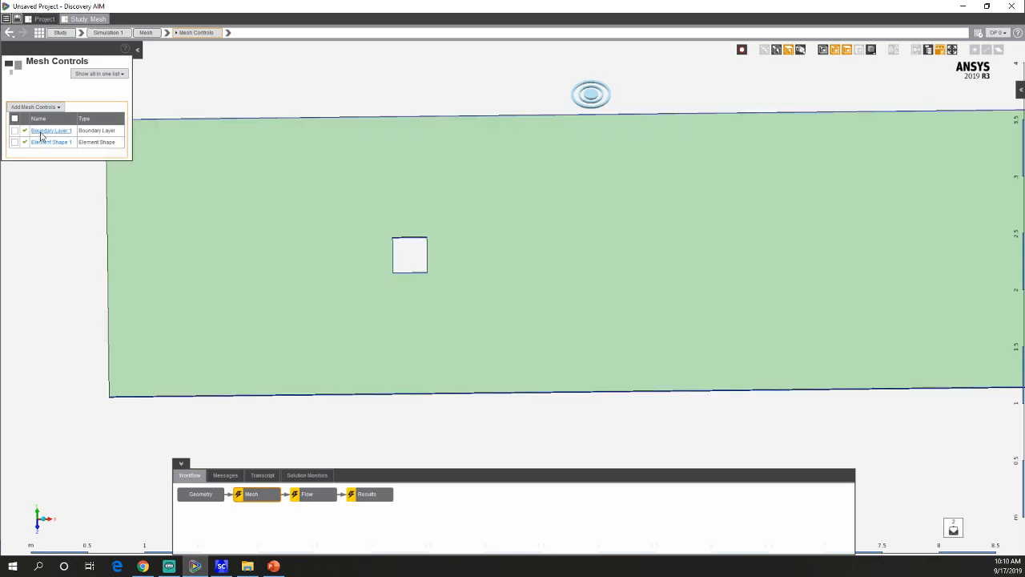
left_click(49, 130)
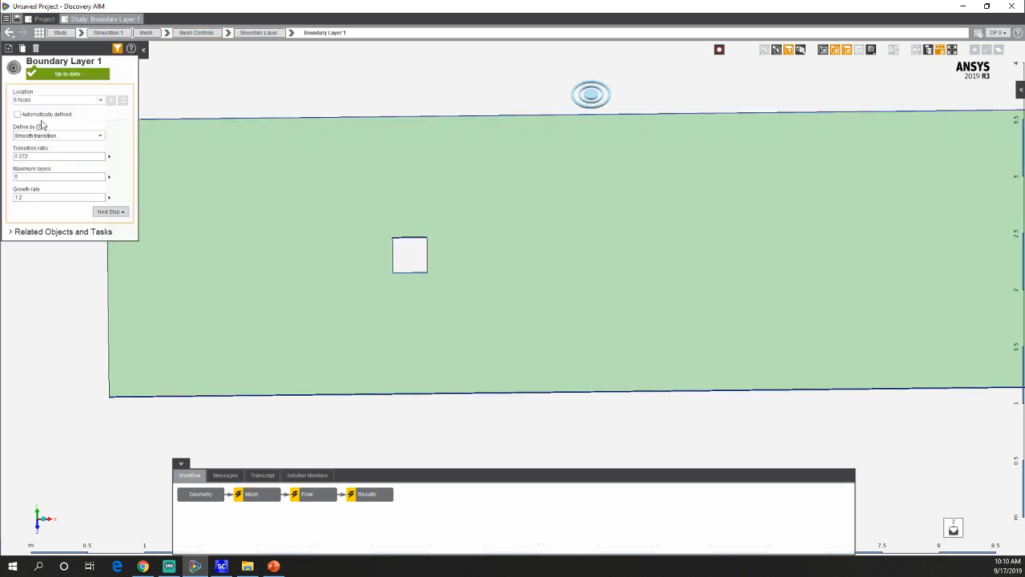
left_click(9, 32)
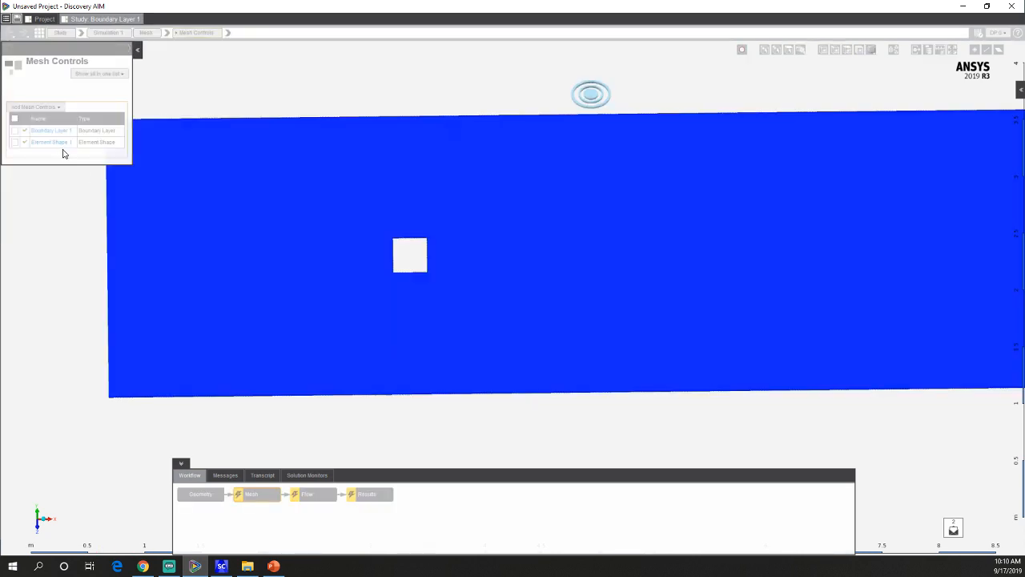
Change the shape setting of the element shape mesh control to Hexahedrons.
left_click(51, 141)
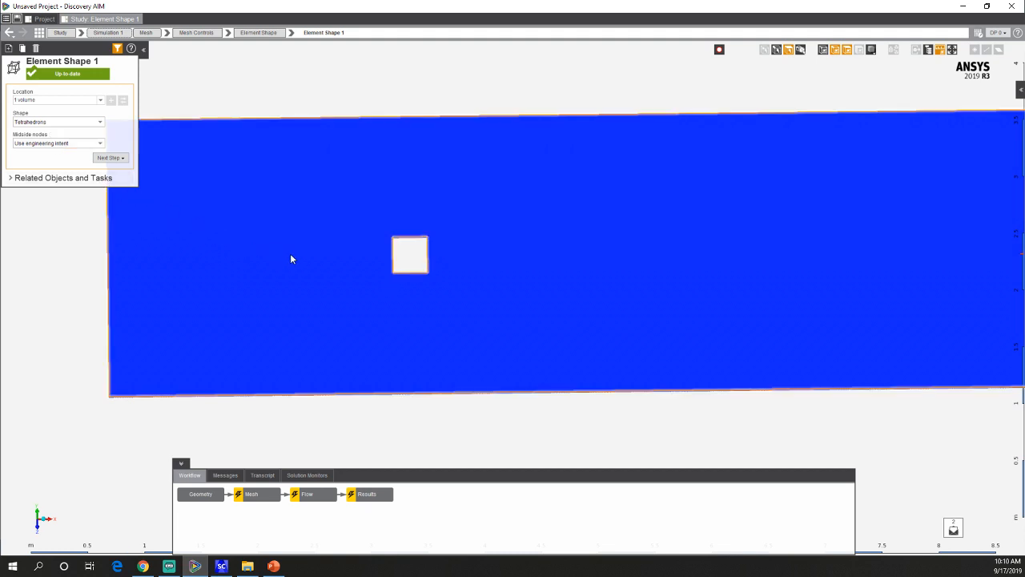
middle_click_drag(292, 253, 320, 210)
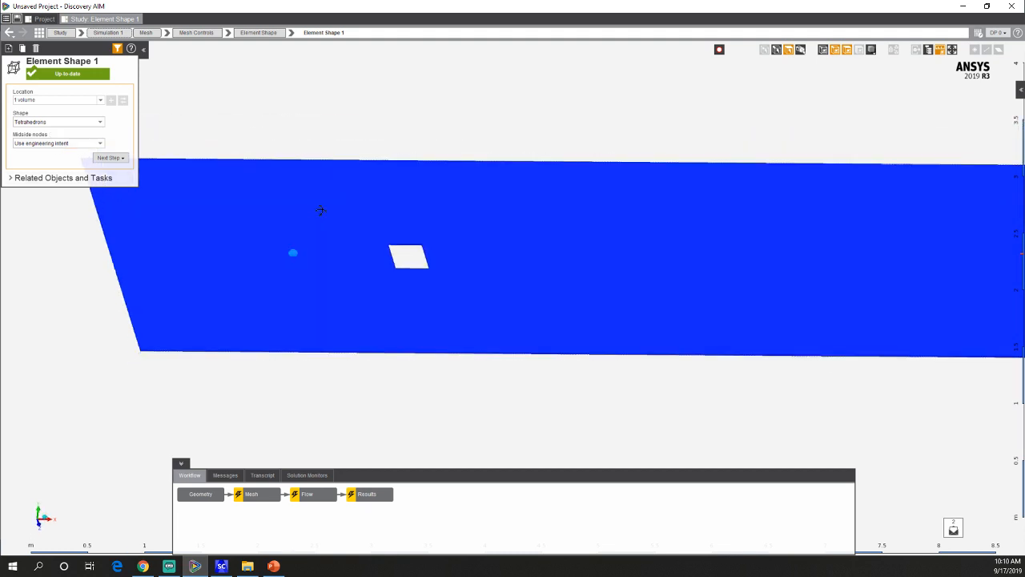
left_click(50, 122)
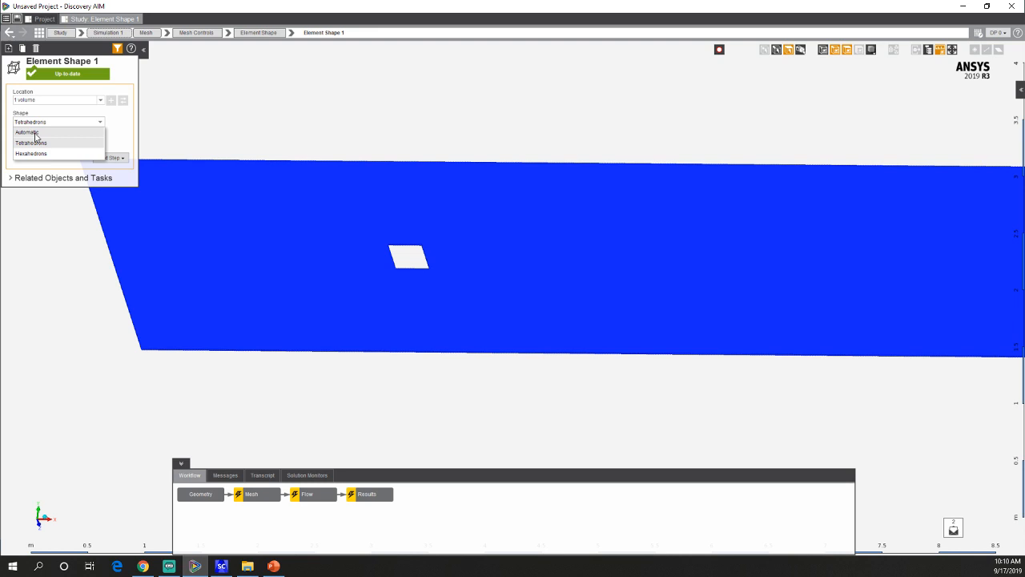
left_click(30, 132)
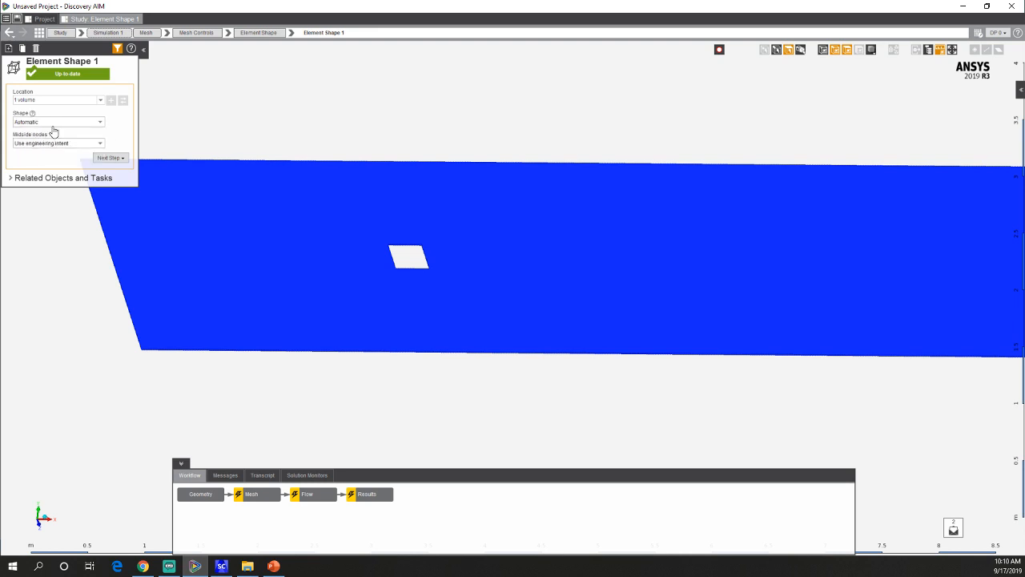
right_click(253, 495)
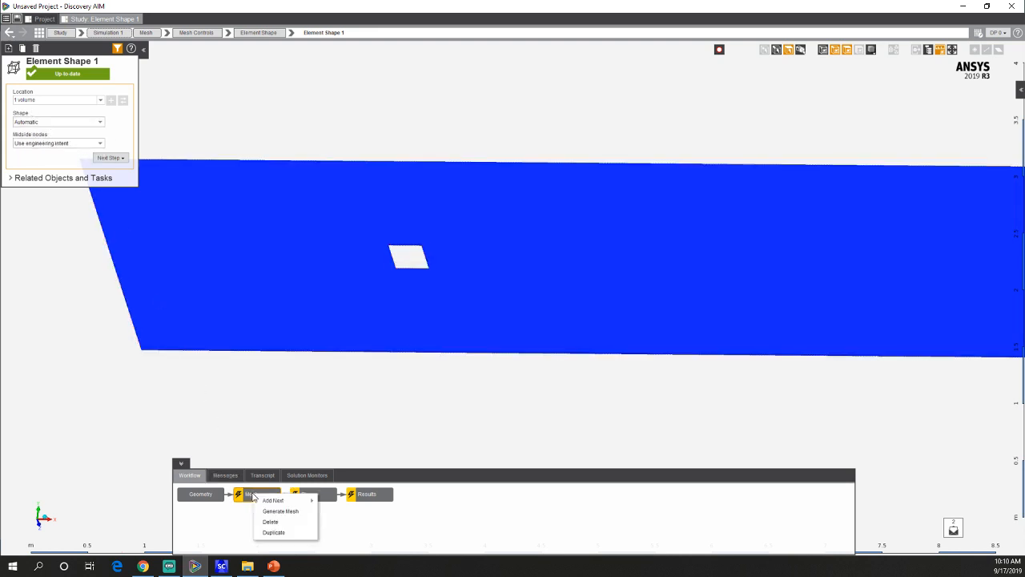
left_click(74, 124)
left_click(44, 153)
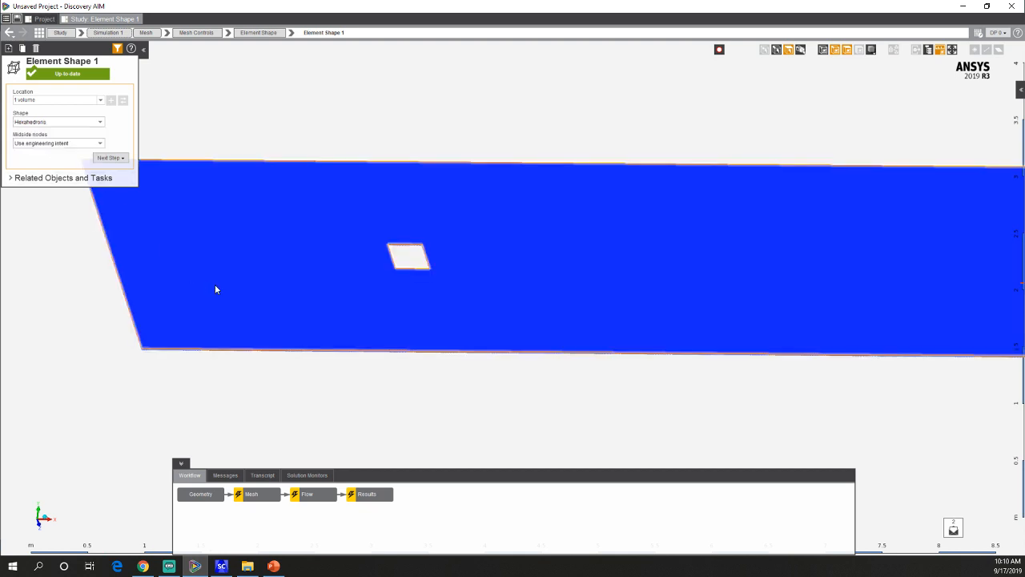
Generate the mesh with the hexahedral setting and display it in the Mesh task.
right_click(265, 493)
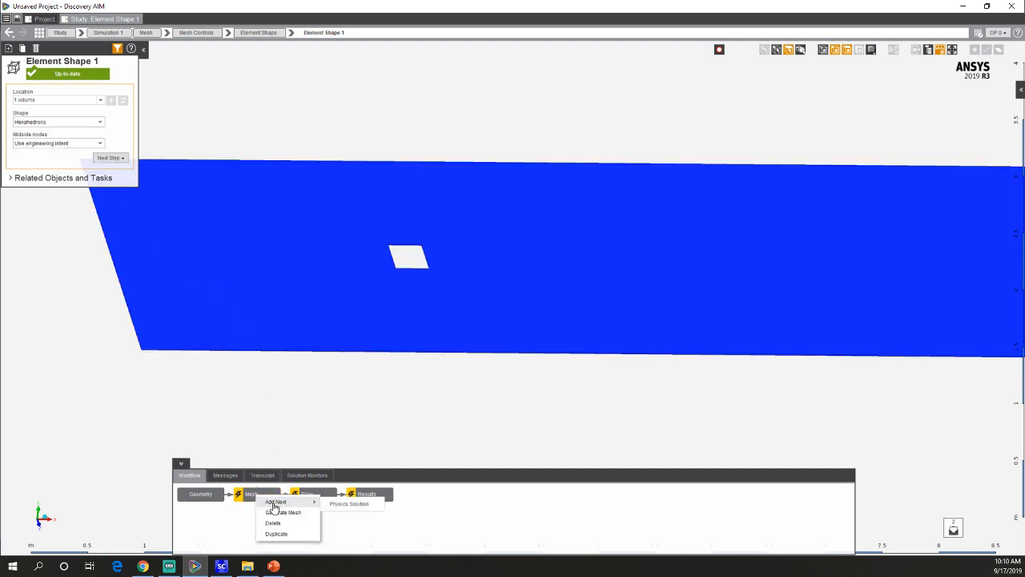
left_click(276, 511)
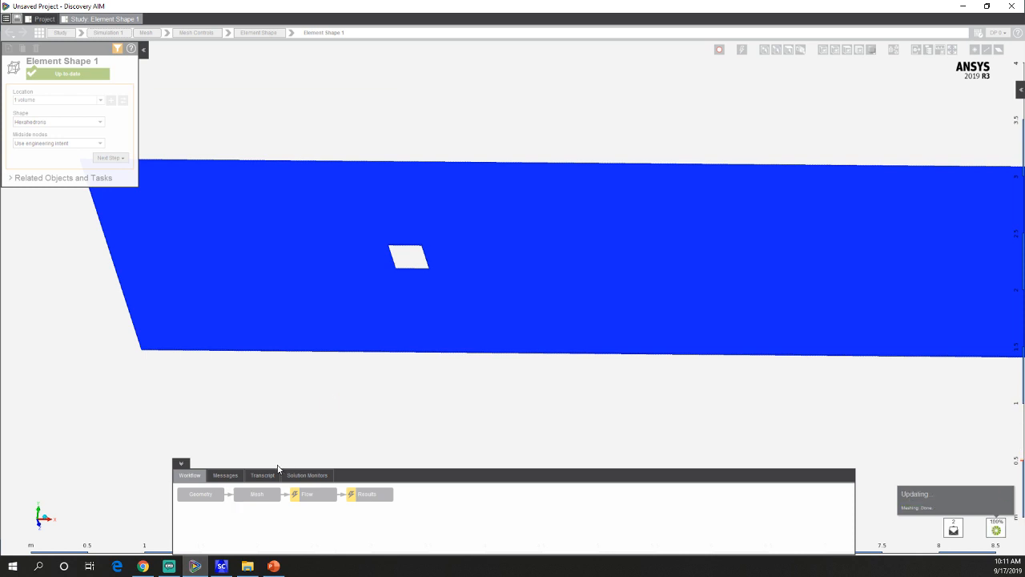
left_click(263, 492)
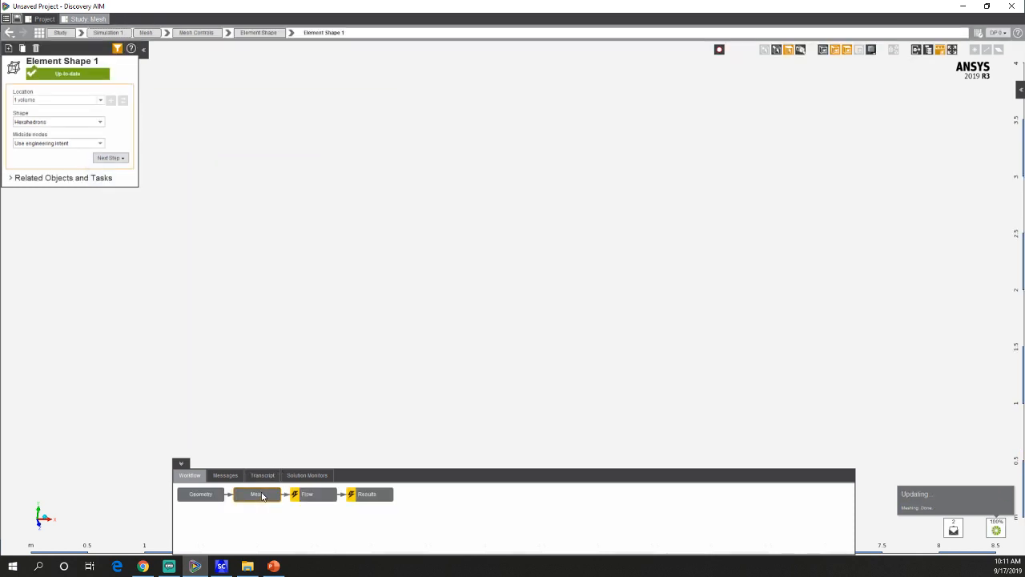
Examine the hexahedral mesh around the antenna cutout, including the boundary layers there and along the side walls.
middle_click_drag(355, 357, 431, 421)
middle_click_drag(326, 293, 357, 253, "shift")
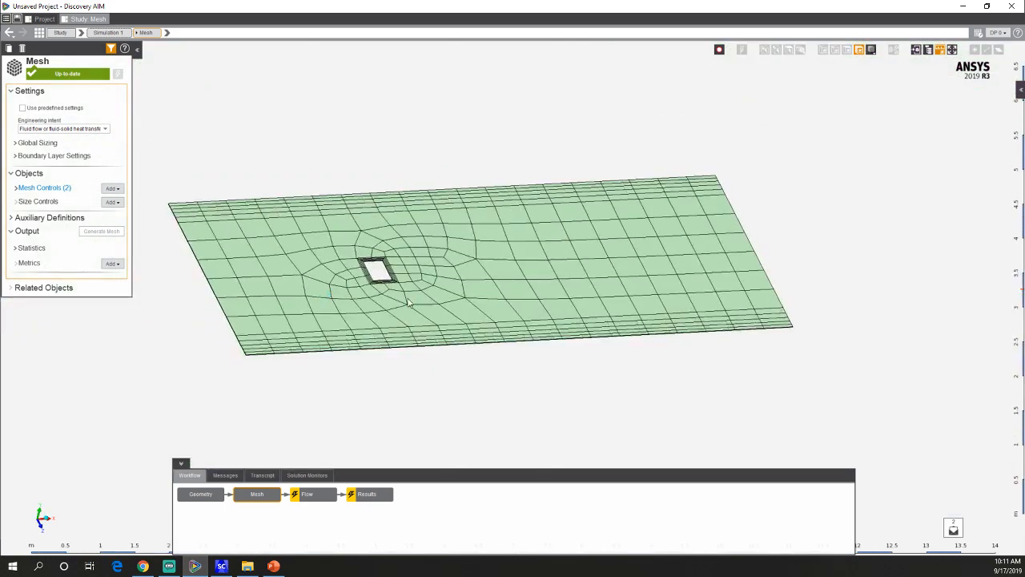
middle_click_drag(409, 302, 390, 346)
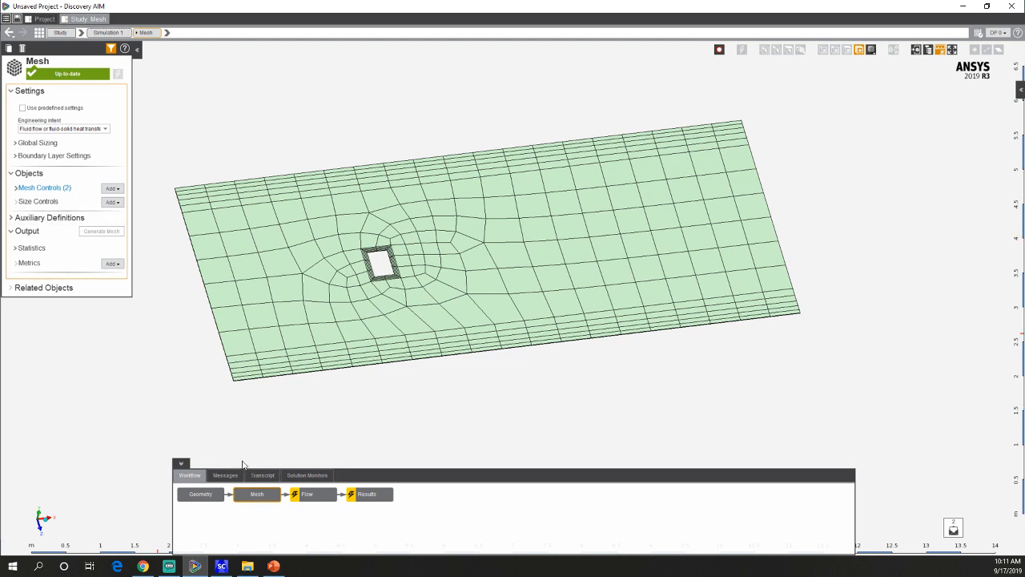
scroll(346, 272, "up", 2)
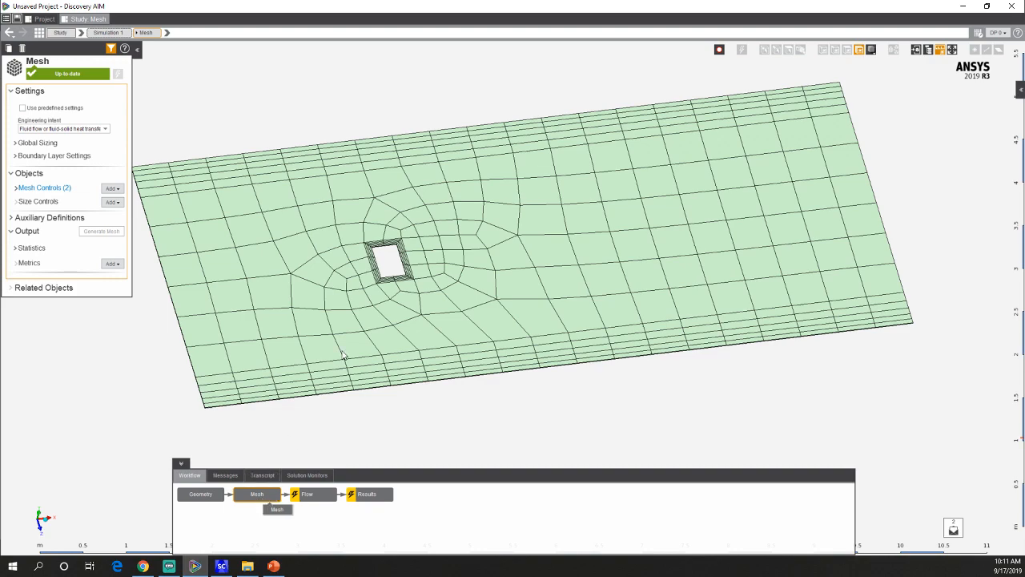
scroll(392, 209, "up", 4)
scroll(389, 316, "down", 4)
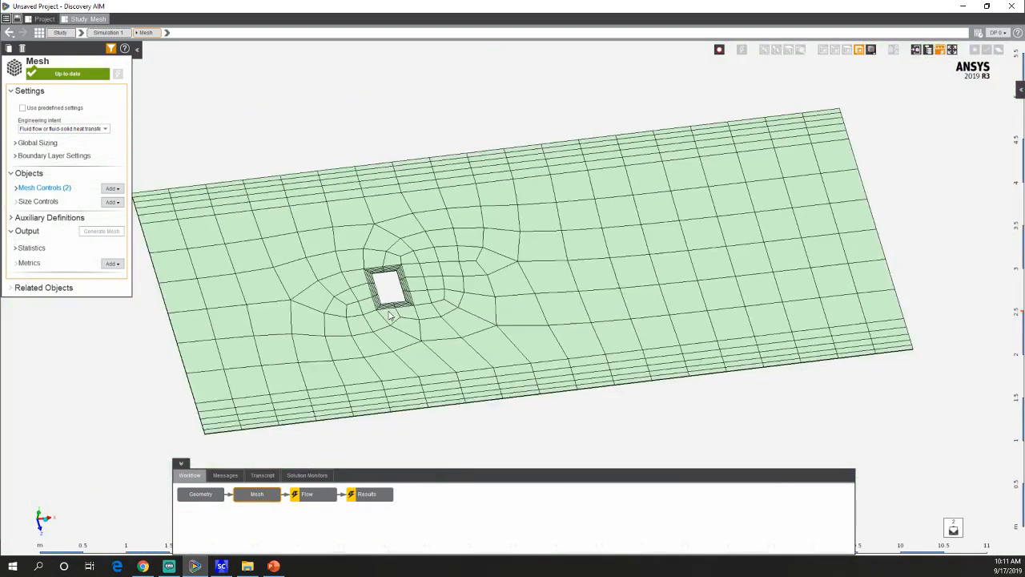
middle_click_drag(597, 321, 478, 328)
scroll(373, 286, "up", 5)
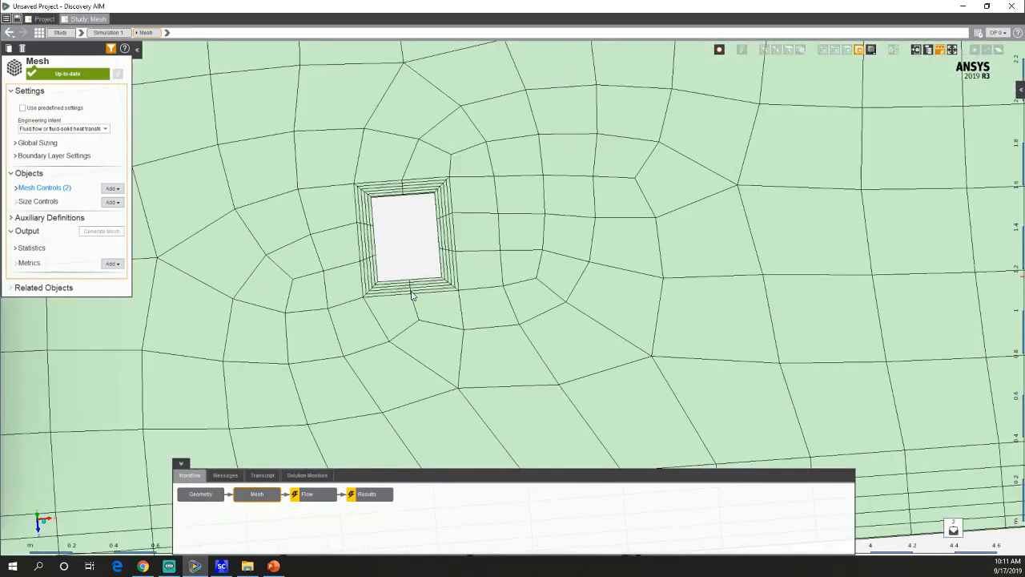
scroll(477, 328, "down", 5)
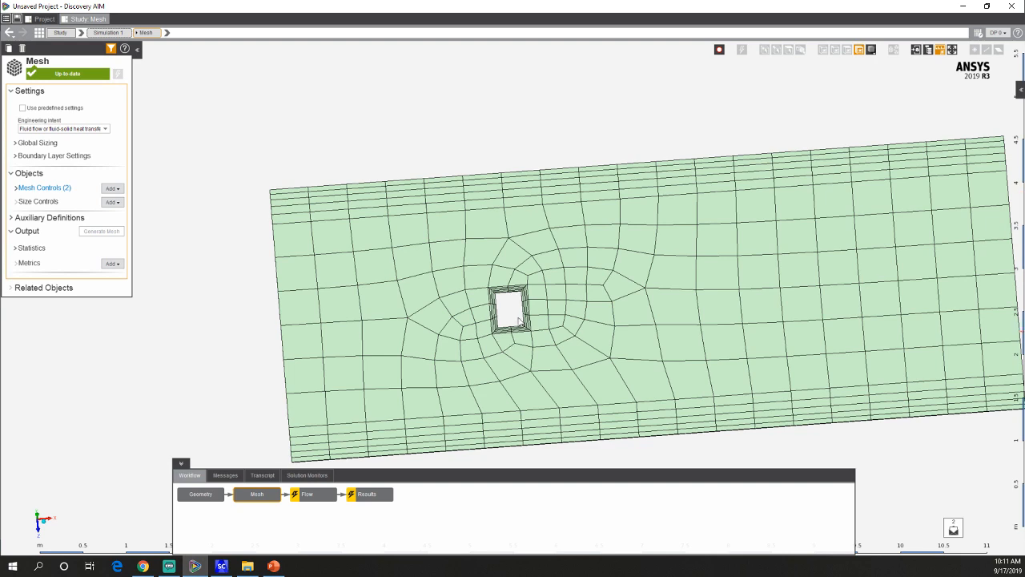
scroll(501, 289, "up", 5)
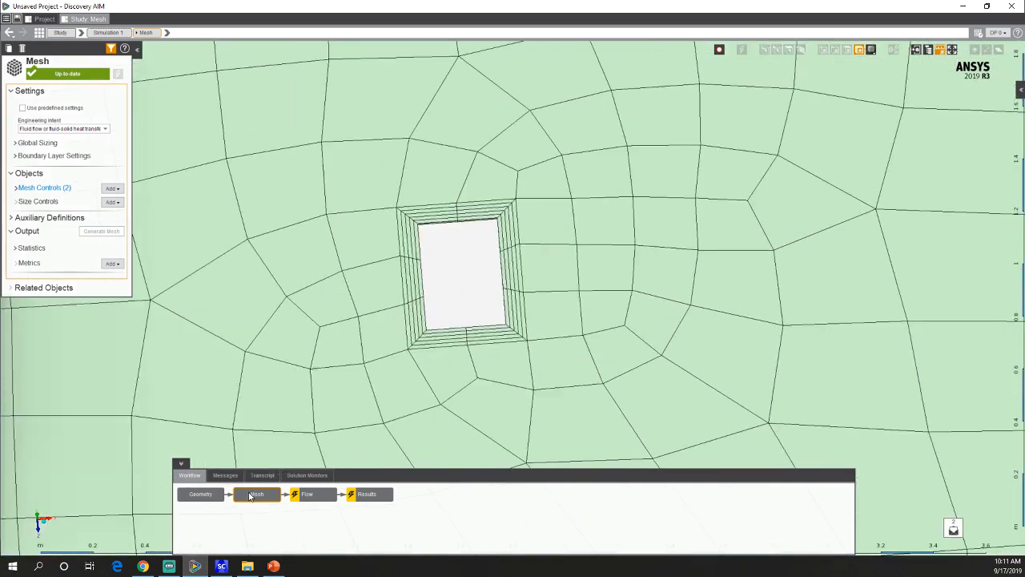
Set the maximum face size in the mesh's global sizing to 0.1 m.
left_click(15, 143)
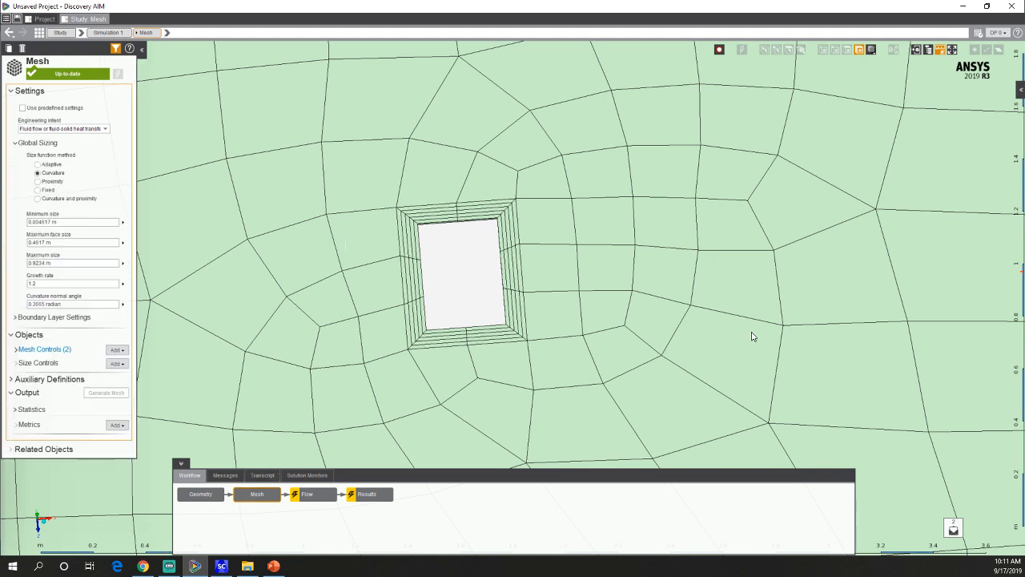
scroll(752, 337, "down", 3)
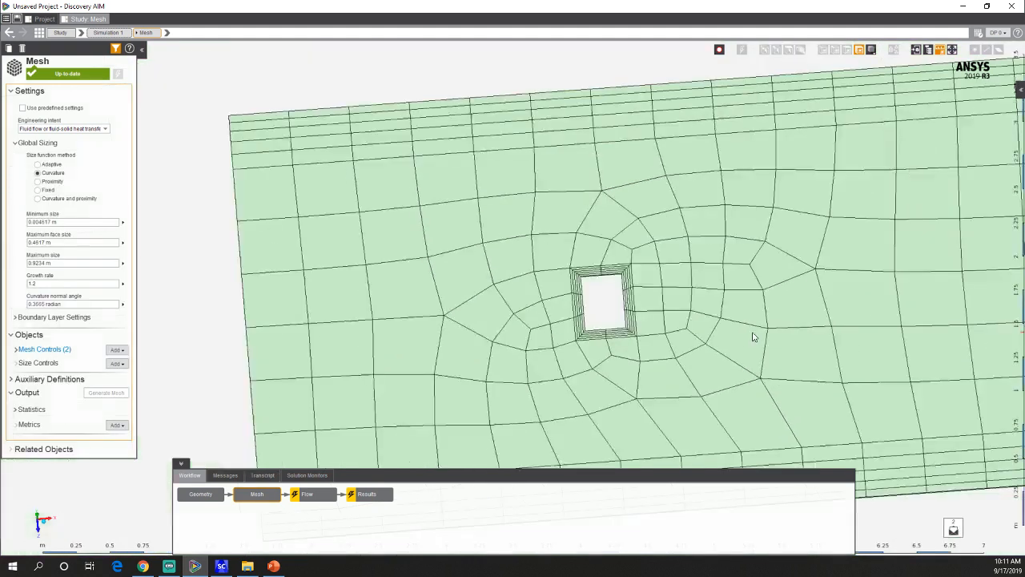
left_click(58, 243)
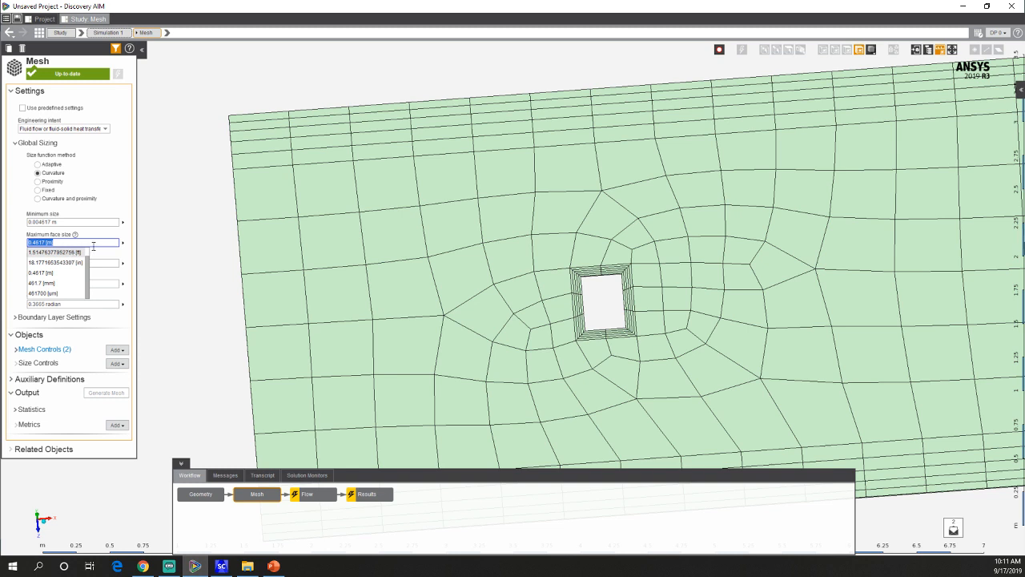
type("0.1")
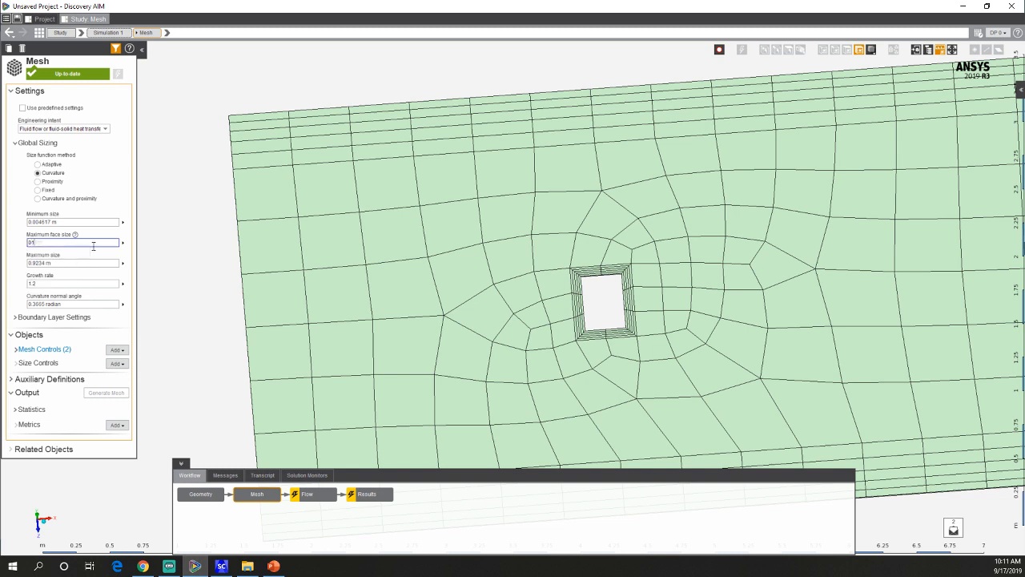
key("Return")
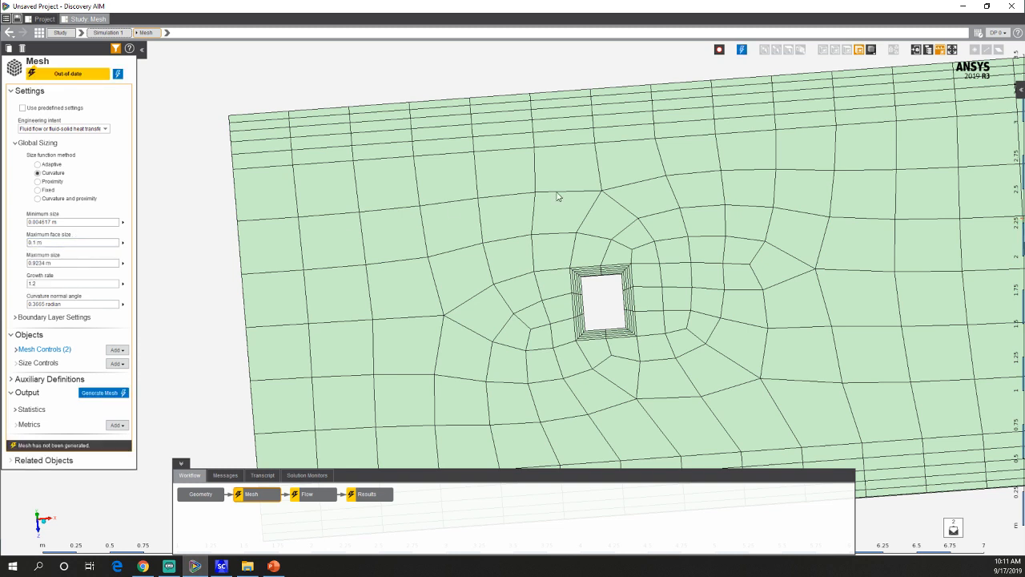
Regenerate the mesh with the reduced maximum face size.
scroll(561, 196, "down", 5)
middle_click_drag(617, 224, 561, 152)
scroll(550, 297, "up", 5)
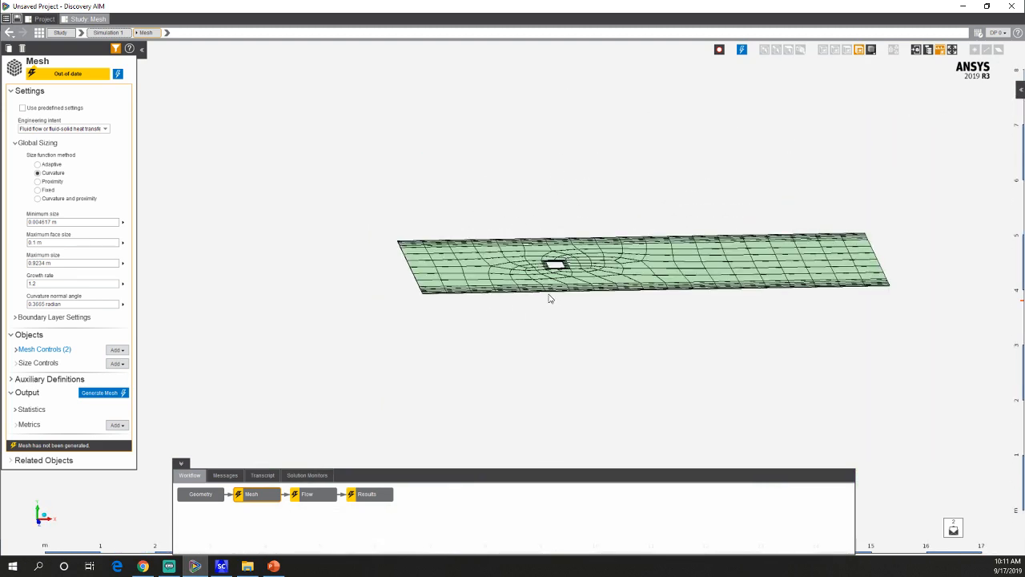
middle_click_drag(525, 331, 491, 330)
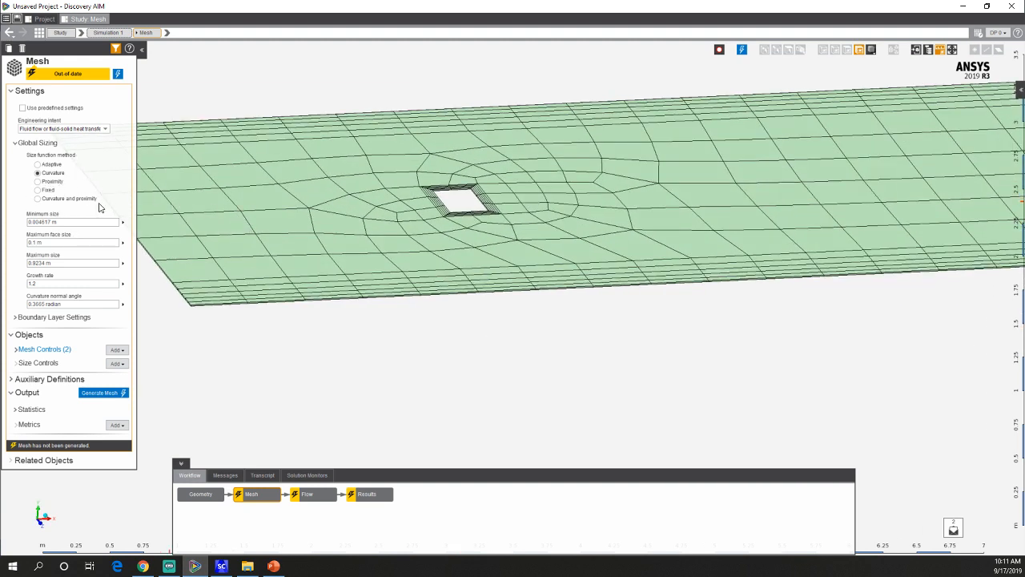
left_click(126, 395)
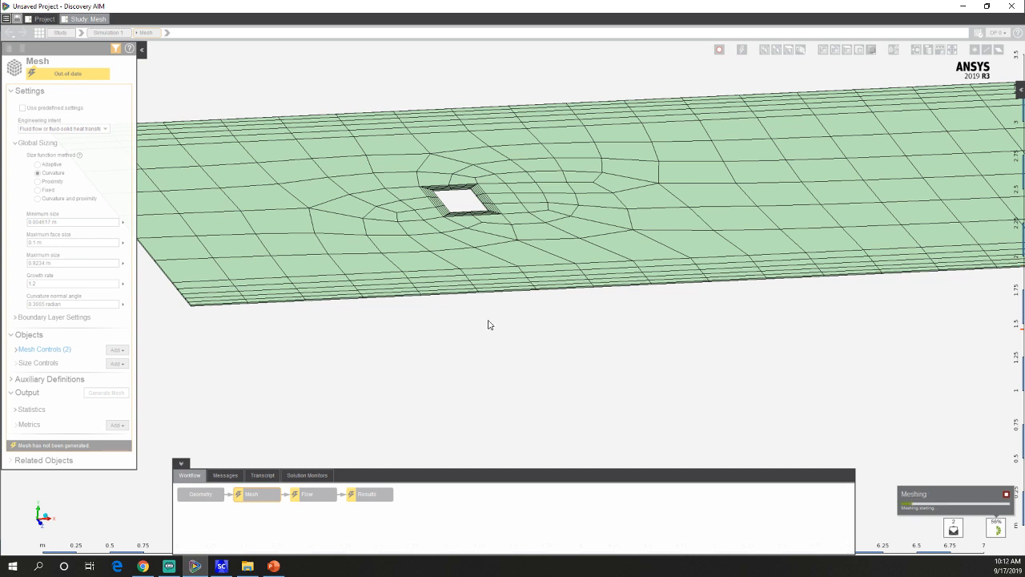
Examine the refined mesh over the whole flow domain and close up around the antenna cutout.
scroll(485, 317, "down", 6)
scroll(487, 320, "down", 3)
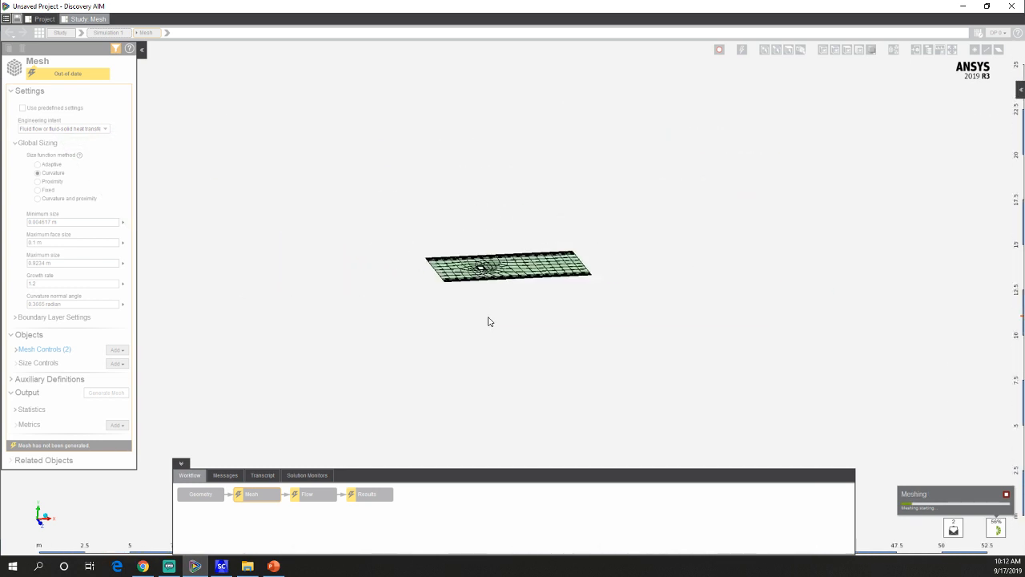
middle_click_drag(499, 325, 486, 286, "shift")
scroll(472, 262, "up", 4)
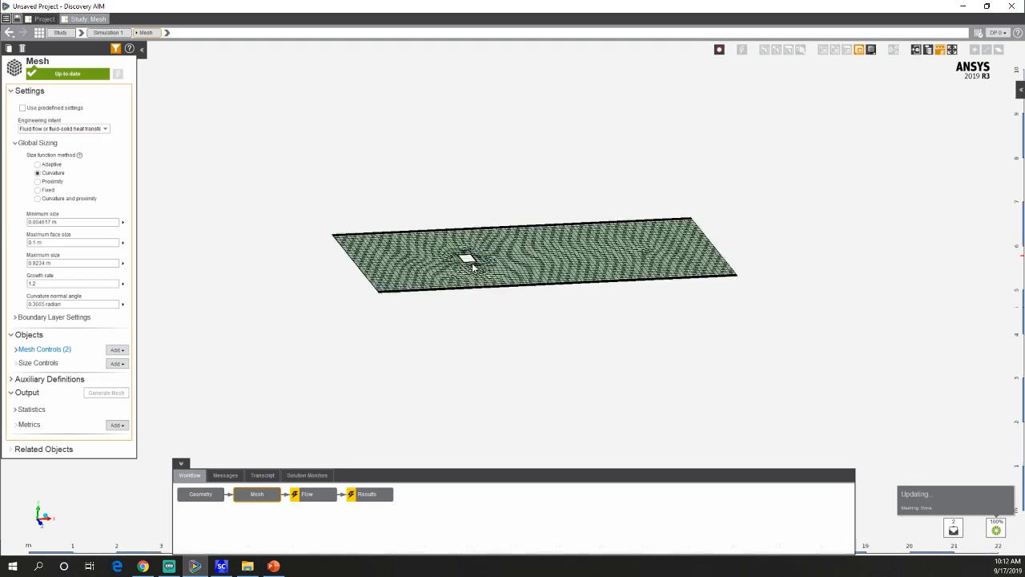
scroll(473, 266, "up", 8)
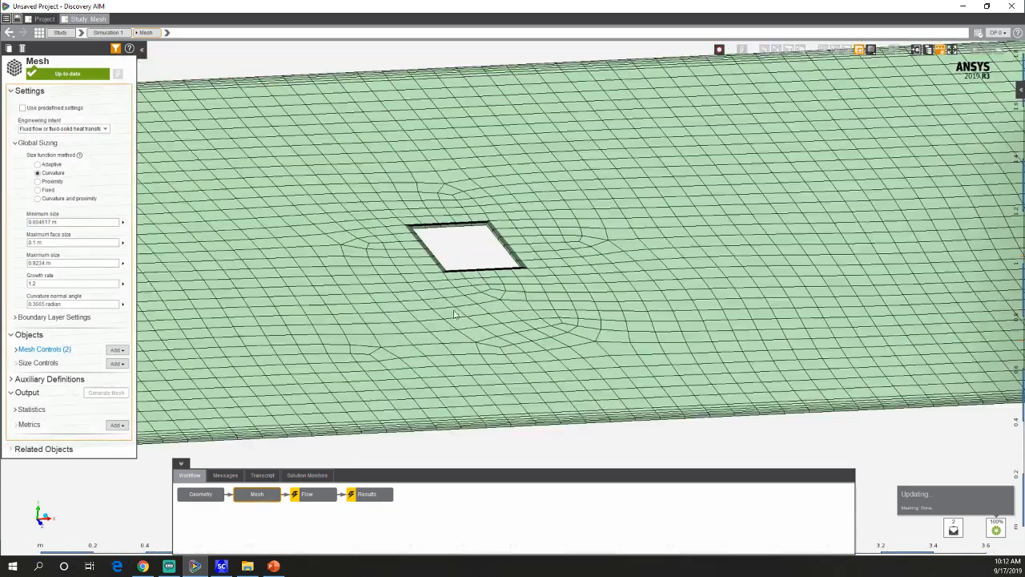
middle_click_drag(454, 314, 453, 401)
scroll(446, 348, "down", 10)
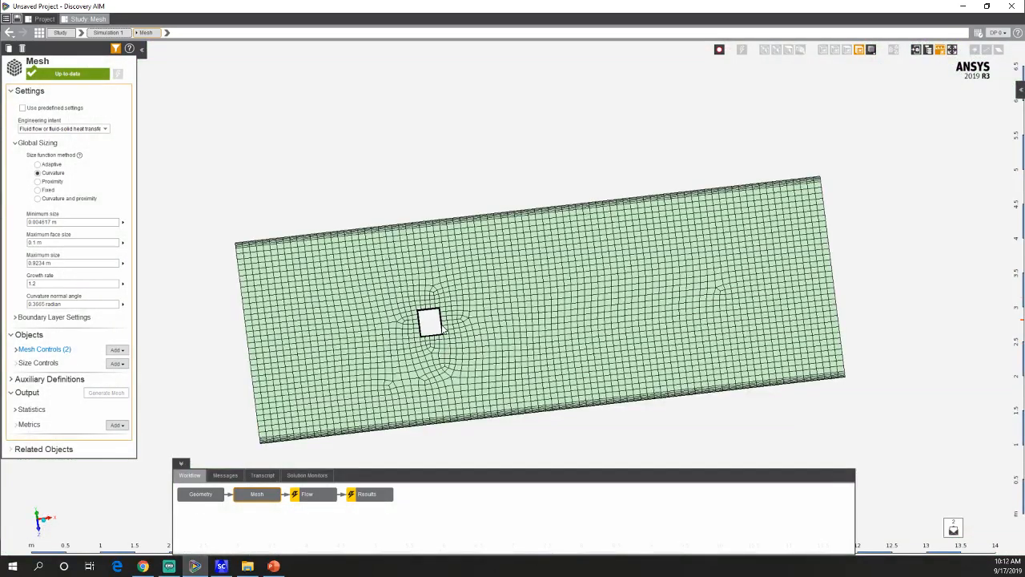
scroll(443, 329, "up", 10)
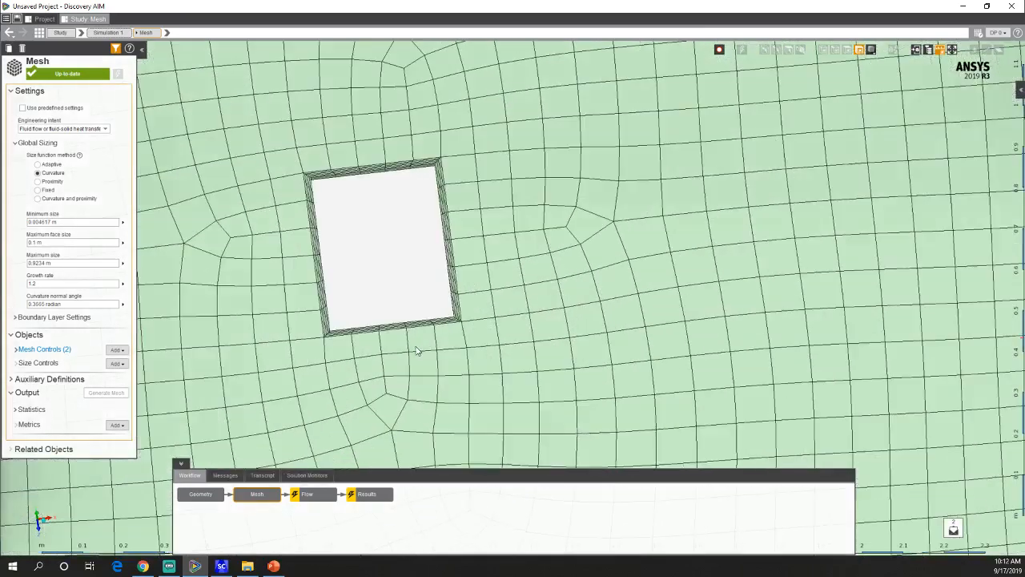
Solve the Flow task on the refined mesh, and enlarge the solution monitor's convergence chart to read the continuity and velocity residuals.
left_click(312, 495)
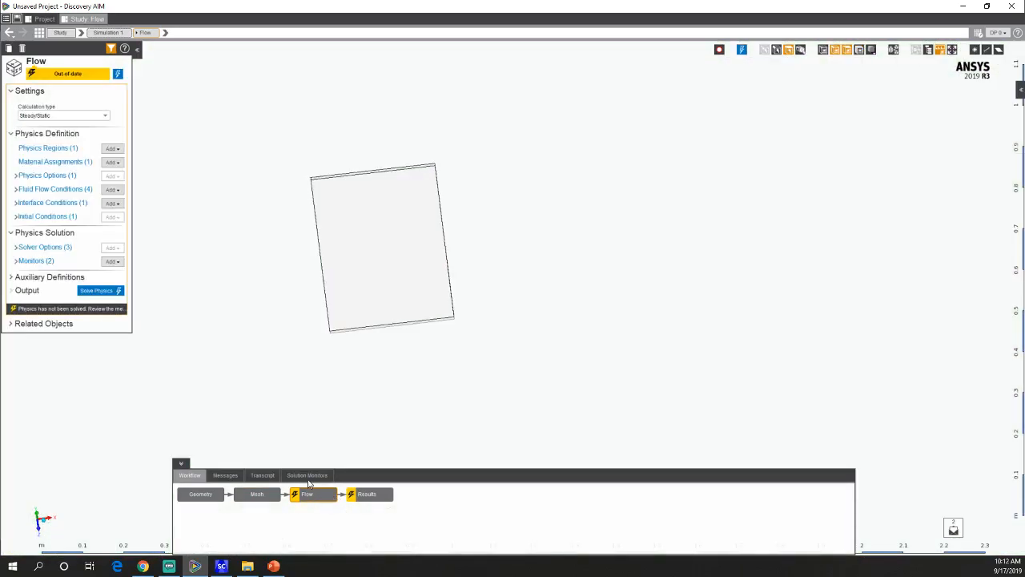
left_click(117, 73)
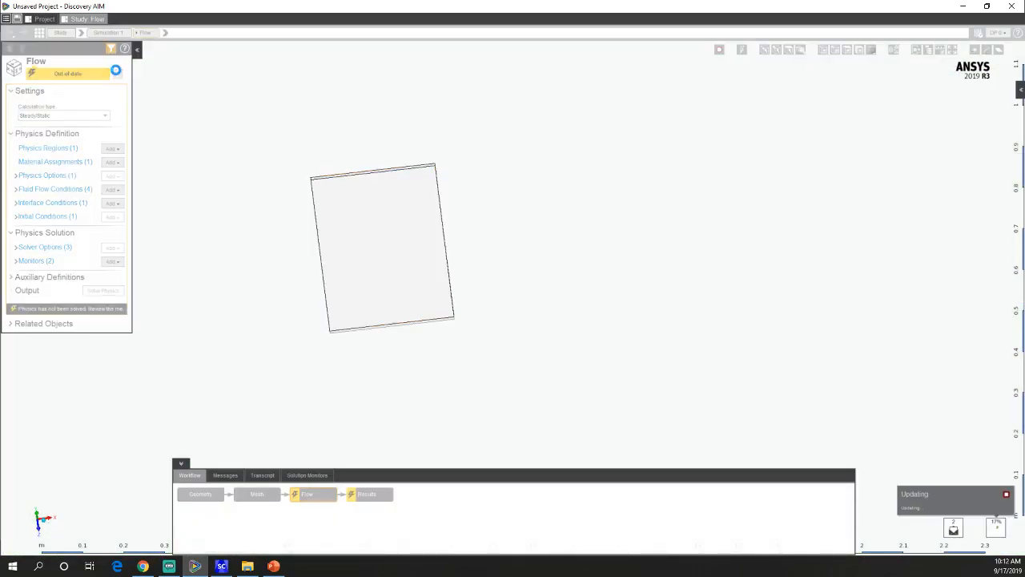
left_click(307, 475)
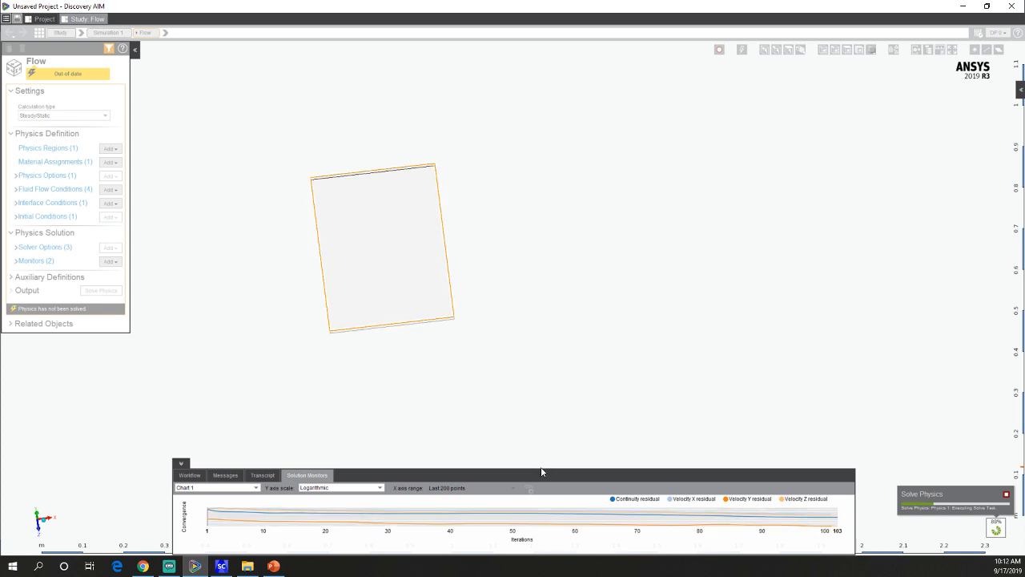
left_click_drag(543, 470, 543, 382)
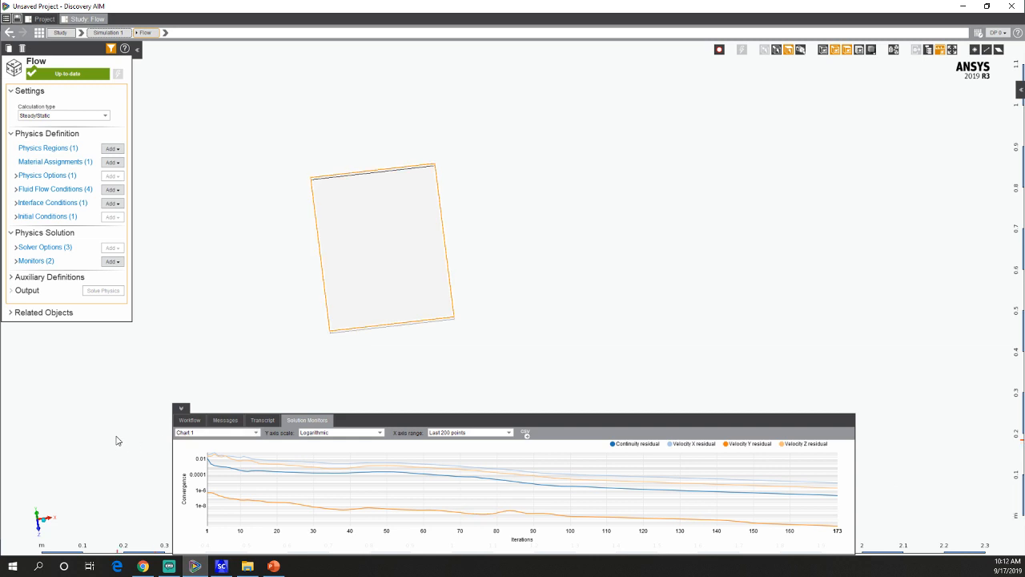
mouse_move(558, 498)
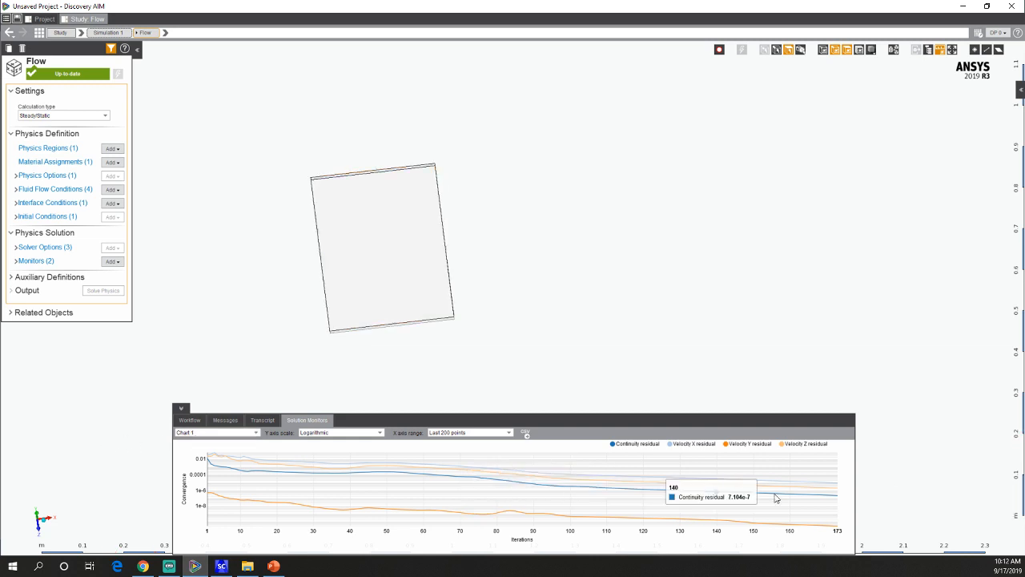
mouse_move(837, 488)
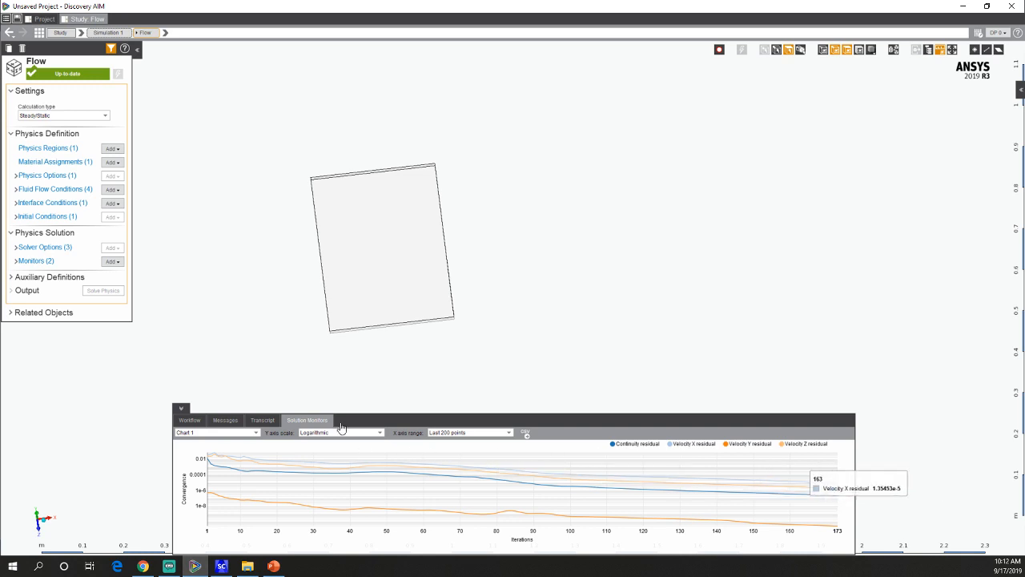
Evaluate the Results task on the new flow solution and display the velocity magnitude contour.
left_click(190, 420)
left_click(383, 440)
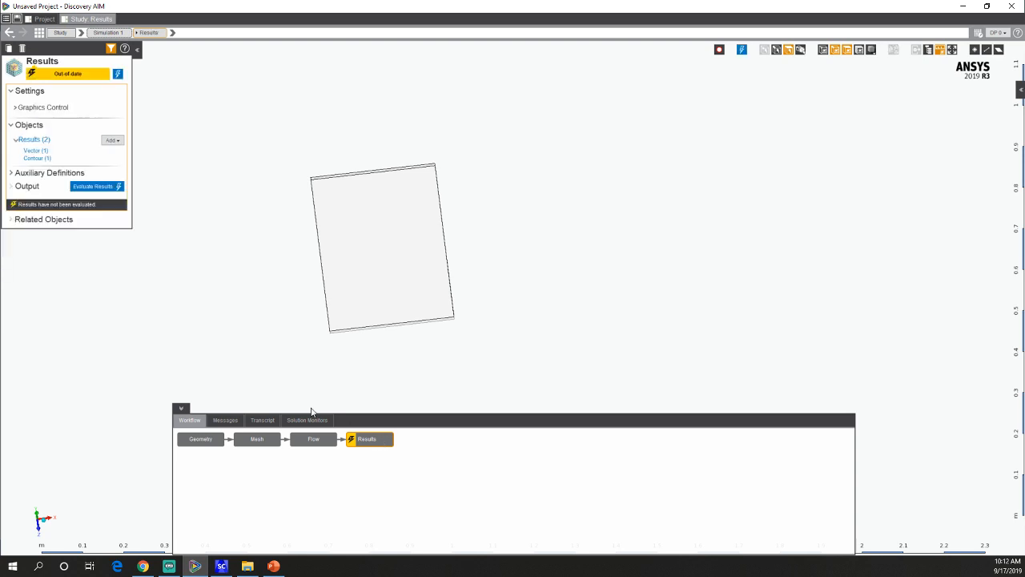
left_click(117, 75)
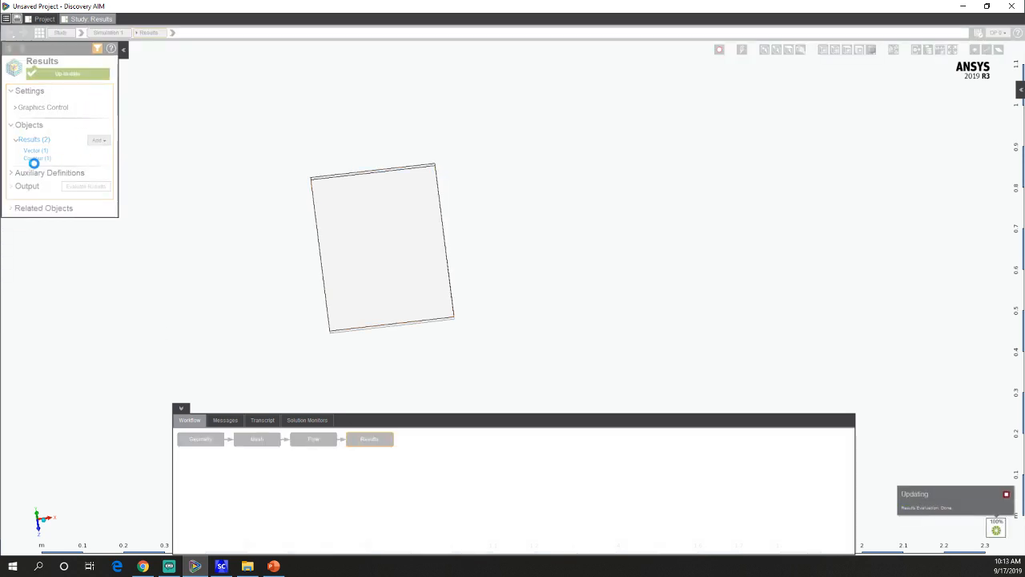
left_click(36, 158)
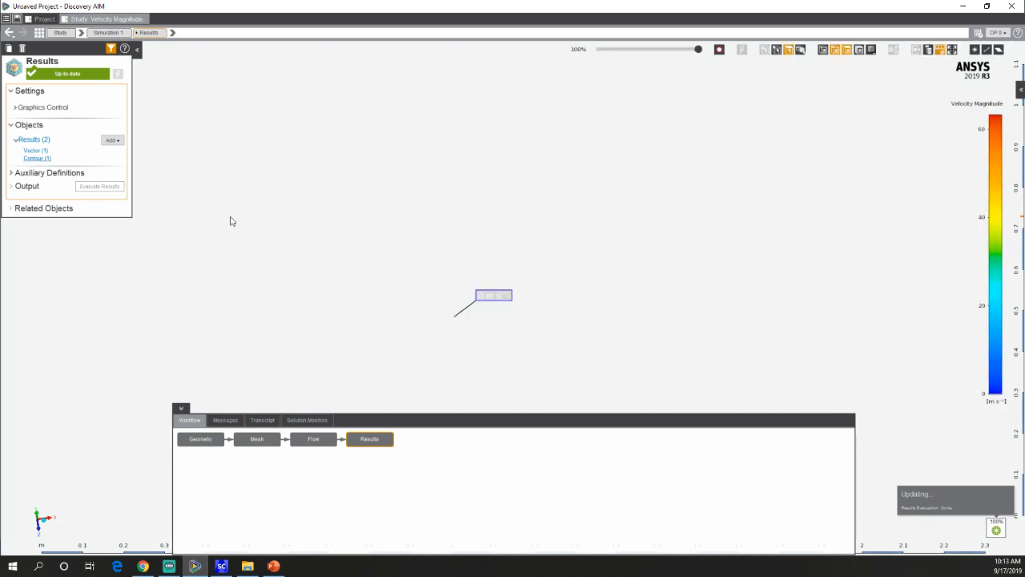
Examine the velocity magnitude contour over the whole domain, especially the wake behind the antenna and the flow at the outlet.
scroll(361, 277, "down", 3)
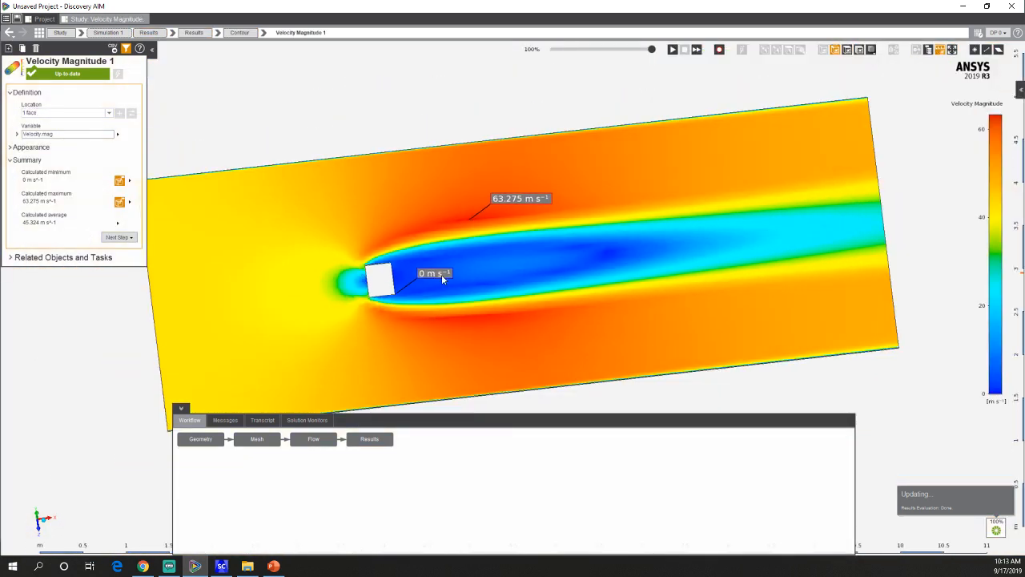
mouse_move(487, 274)
middle_mouse_down("ctrl")
mouse_move(416, 286)
mouse_move(423, 243)
mouse_move(393, 218)
mouse_move(486, 261)
middle_mouse_up("ctrl")
middle_click_drag(787, 274, 765, 271)
middle_click_drag(811, 316, 824, 328)
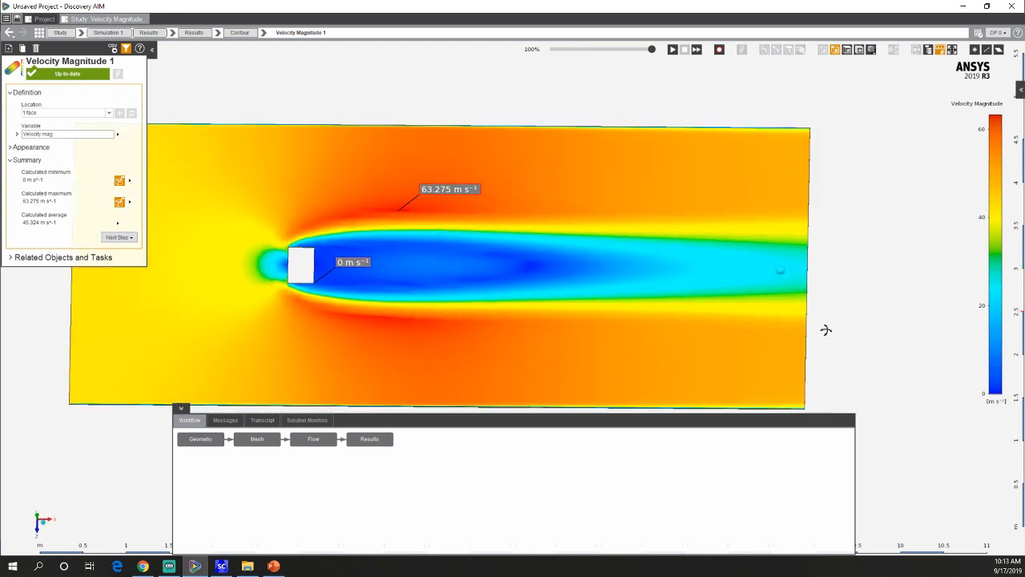
left_click(479, 231)
middle_click_drag(817, 229, 828, 247)
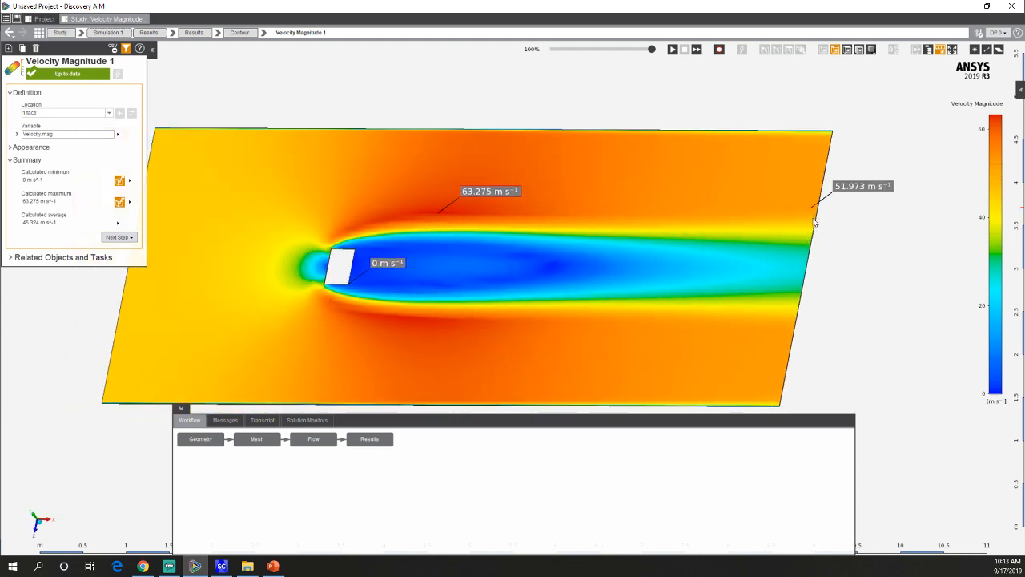
scroll(805, 307, "up", 3)
scroll(803, 301, "down", 5)
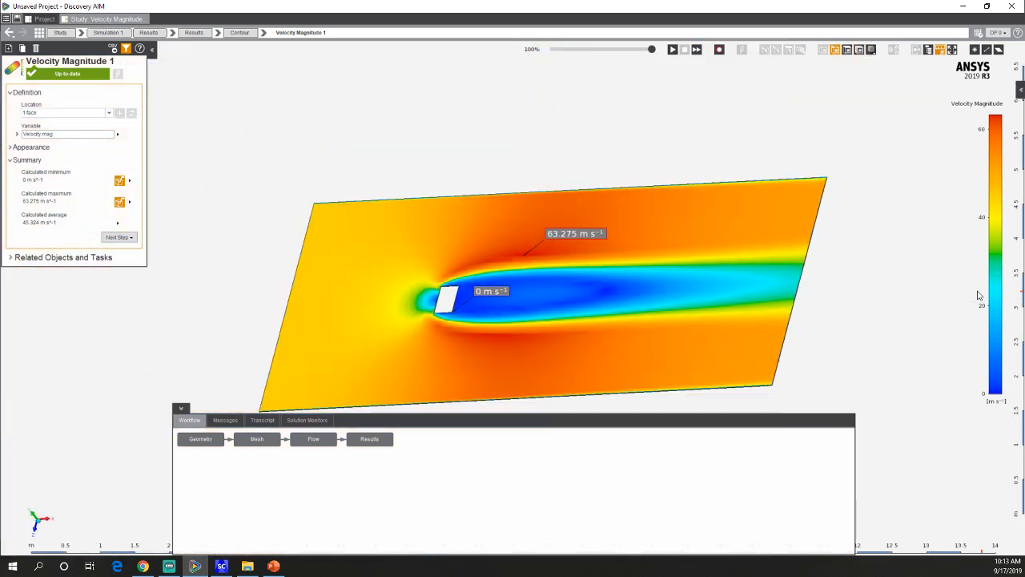
middle_click_drag(831, 301, 745, 341)
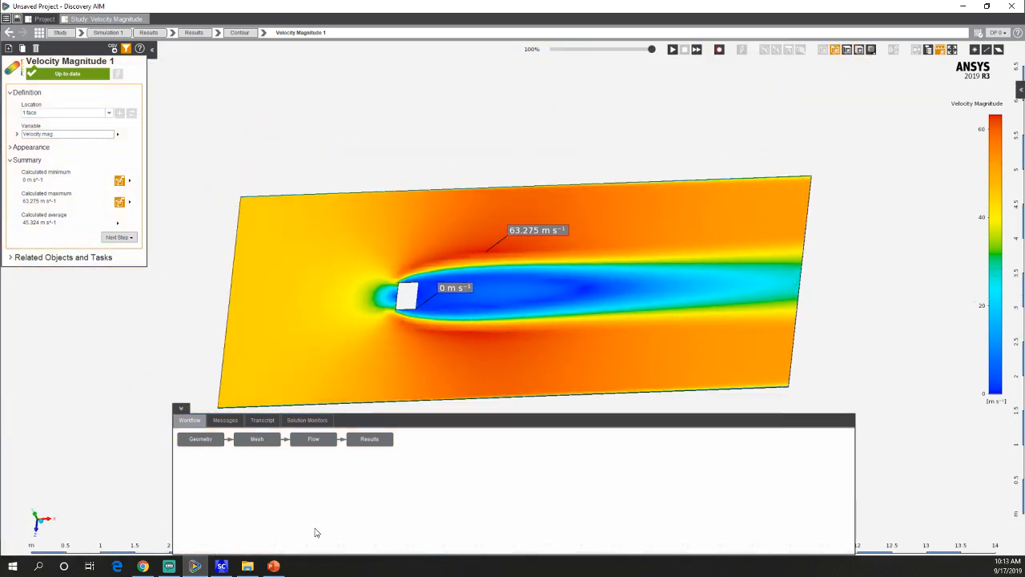
Switch to SpaceClaim and use Pull to extend the domain's downstream end face outward by 2000 mm.
left_click(221, 565)
middle_click_drag(599, 339, 473, 400)
scroll(505, 318, "up", 5)
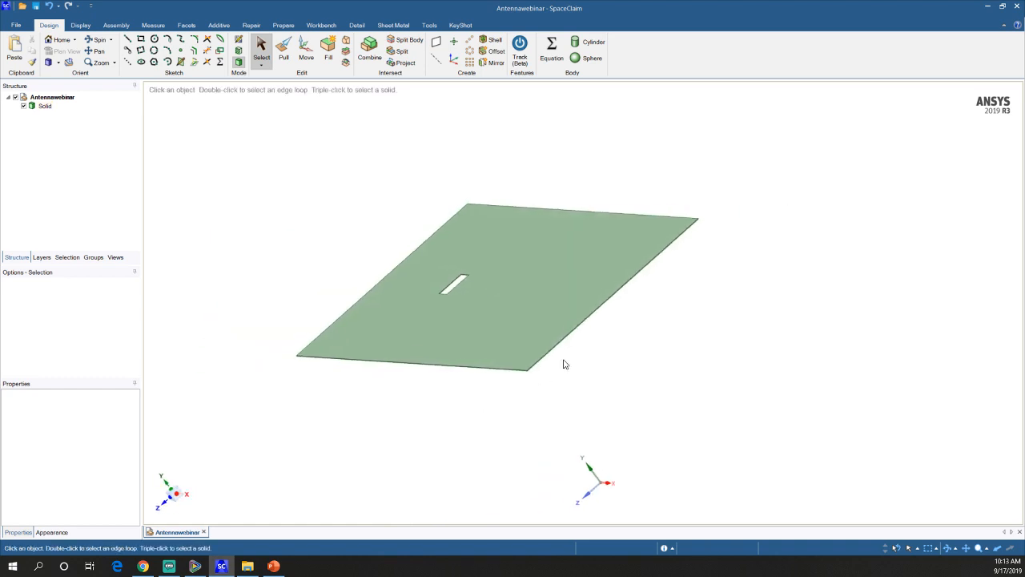
left_click(284, 54)
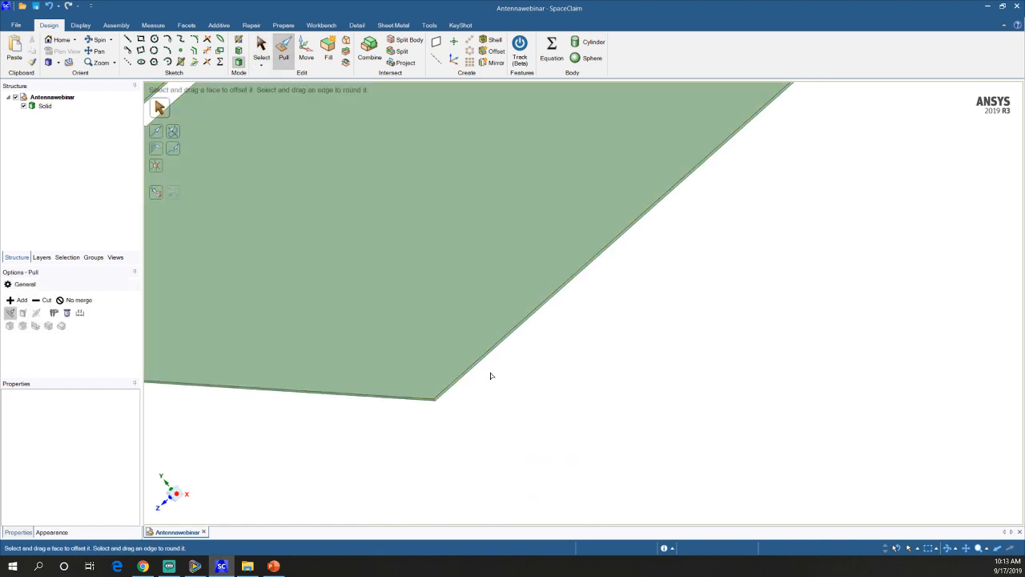
scroll(490, 376, "up", 1)
left_click(486, 348)
scroll(486, 344, "up", 2)
left_click(490, 352)
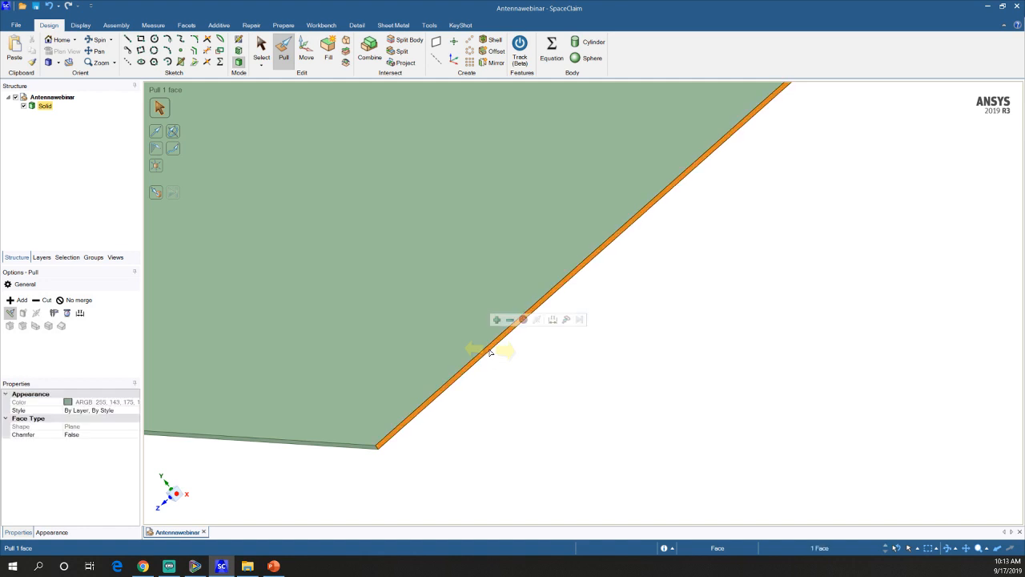
scroll(489, 352, "down", 4)
type("2000")
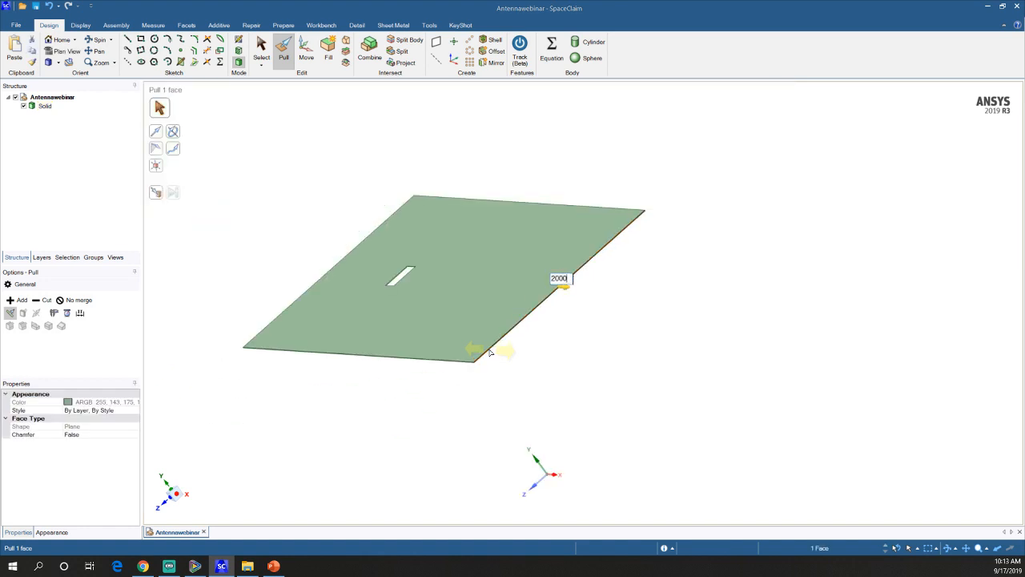
key("Return")
middle_click_drag(506, 263, 607, 317)
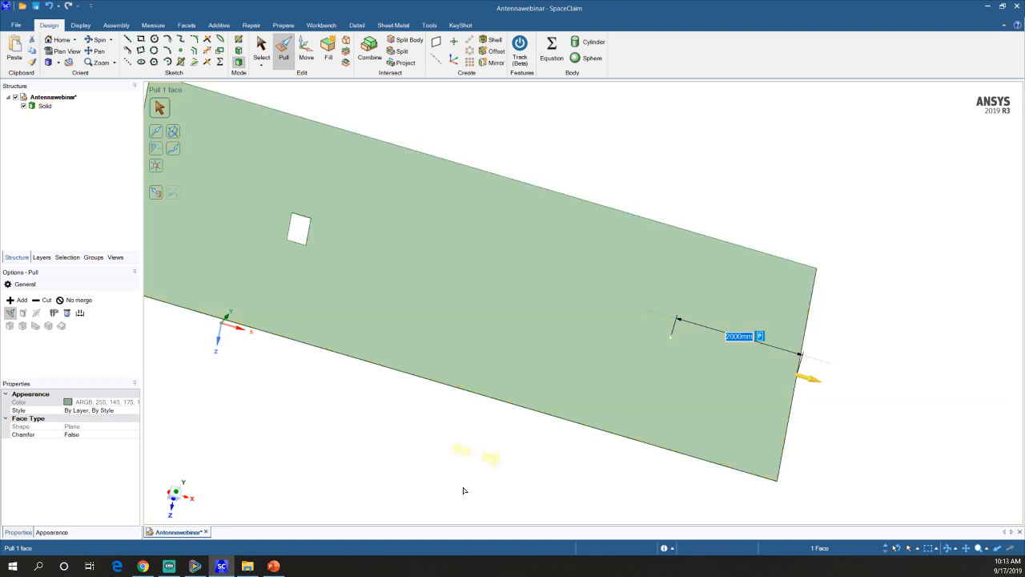
Return to Discovery AIM, synchronize the geometry import source with the active CAD session, and regenerate the mesh on the lengthened domain.
left_click(206, 568)
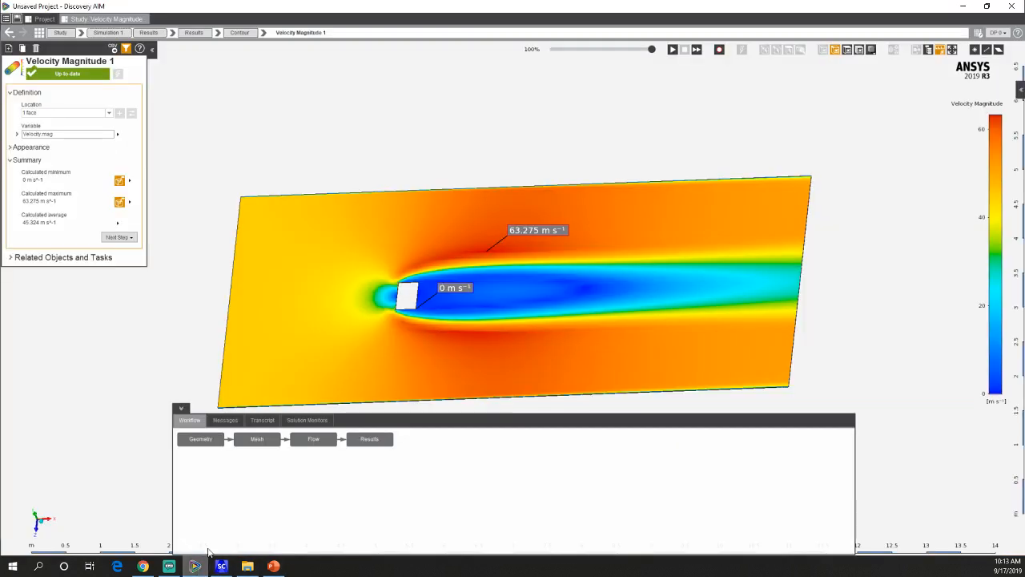
left_click(213, 442)
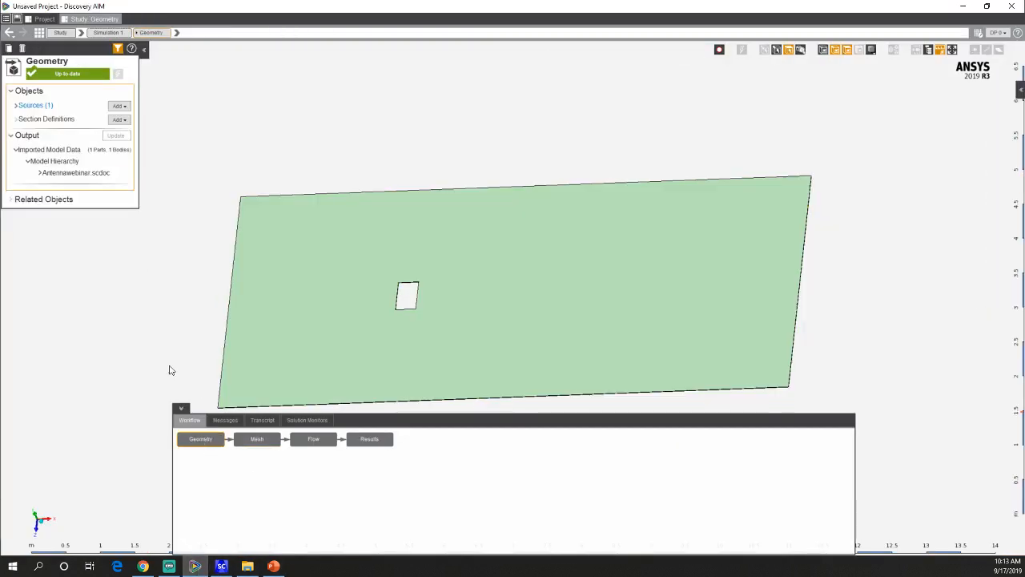
left_click(36, 106)
left_click(58, 192)
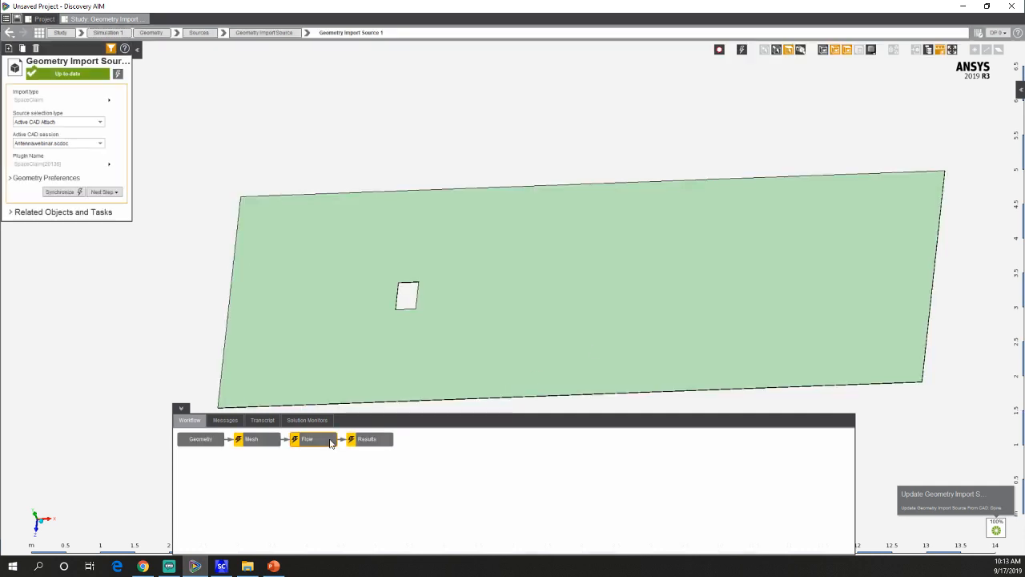
left_click(253, 440)
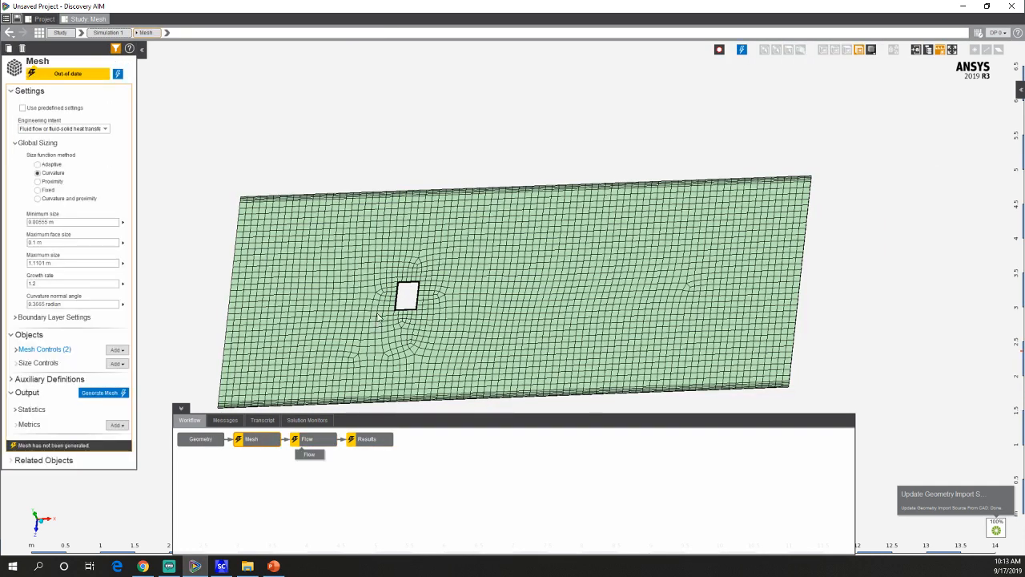
left_click(118, 73)
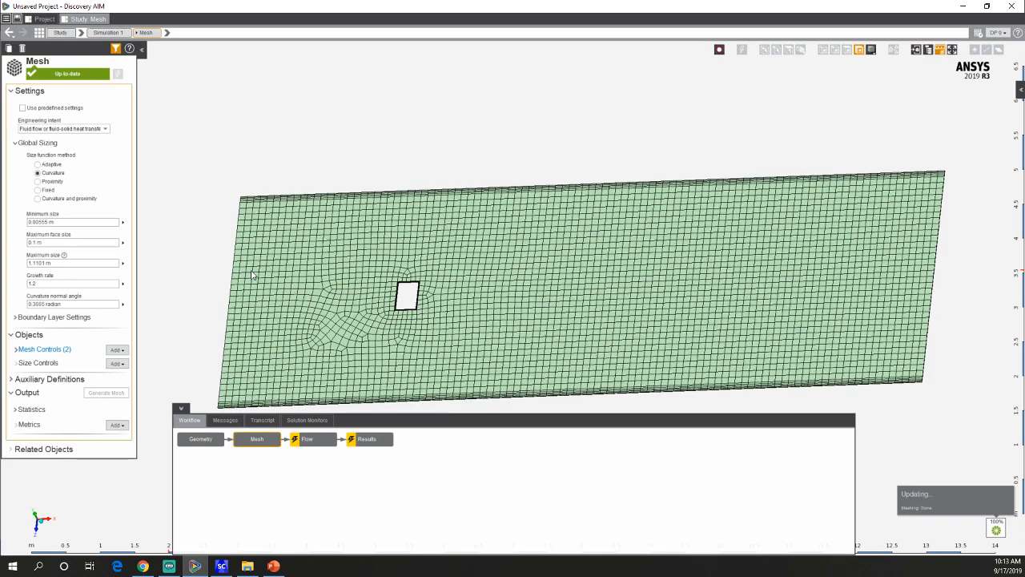
Add a new chart monitor to the Flow task.
left_click(308, 438)
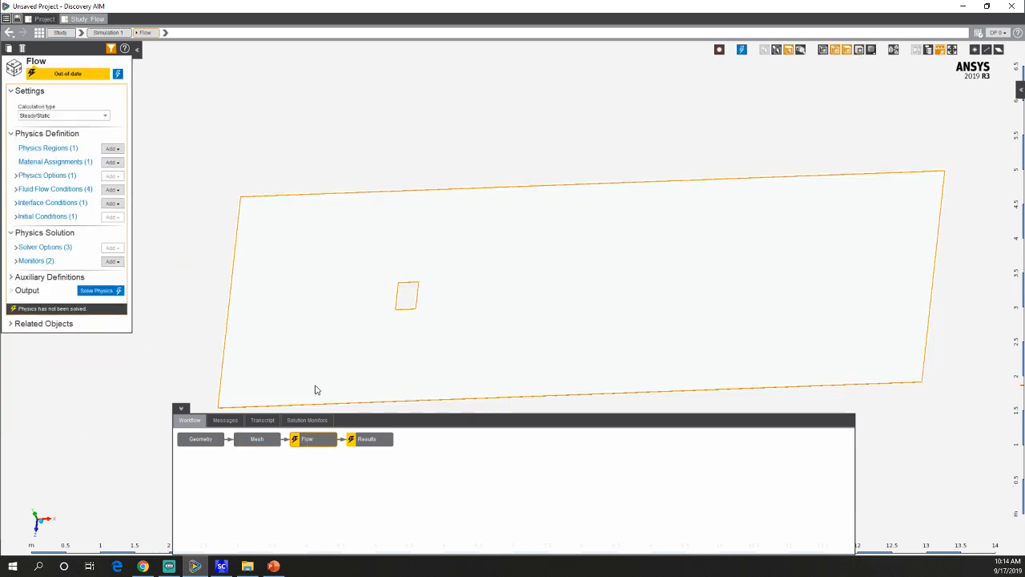
scroll(383, 297, "up", 5)
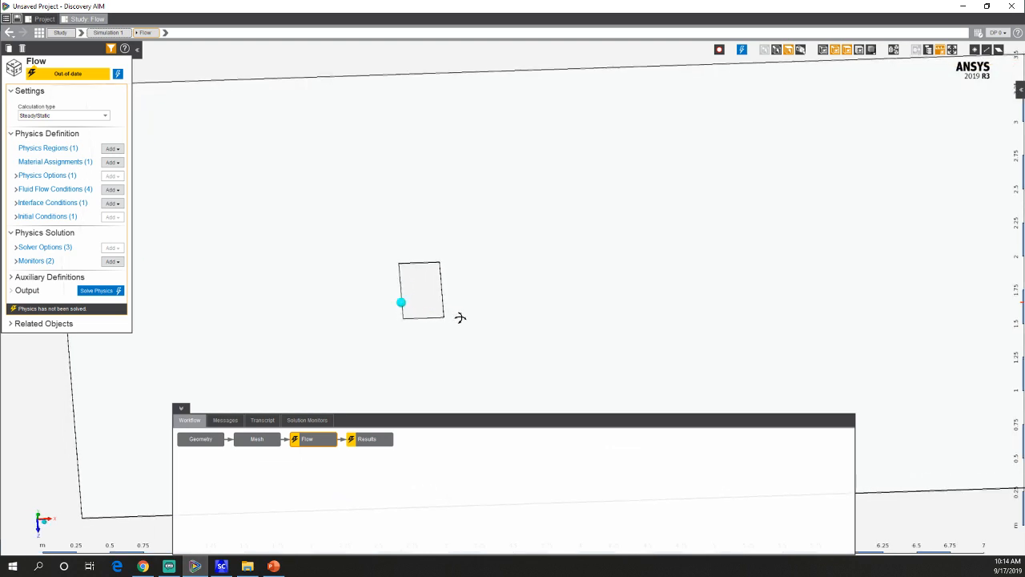
scroll(434, 300, "up", 2)
middle_click_drag(407, 280, 358, 300)
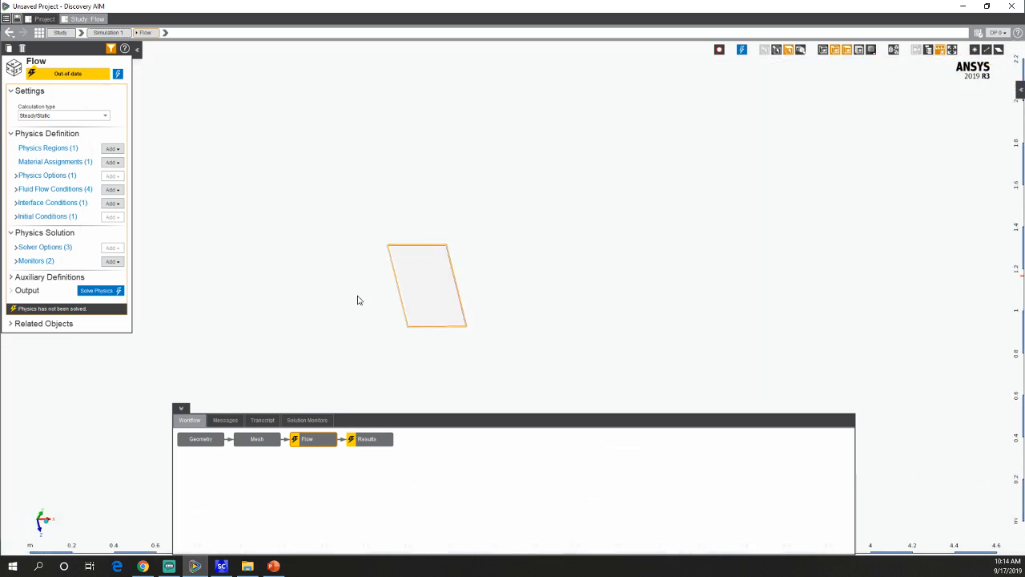
left_click(116, 263)
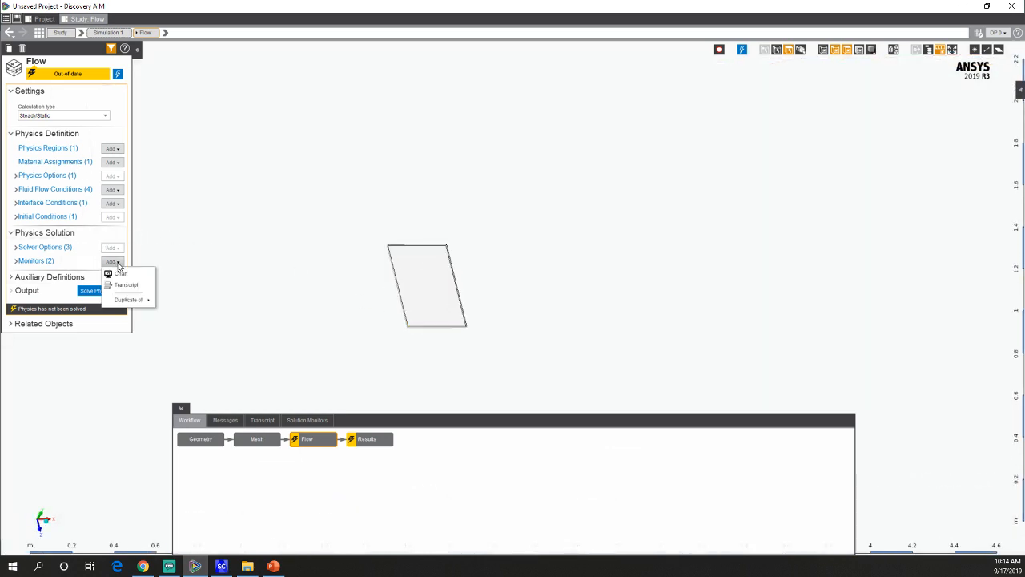
left_click(122, 275)
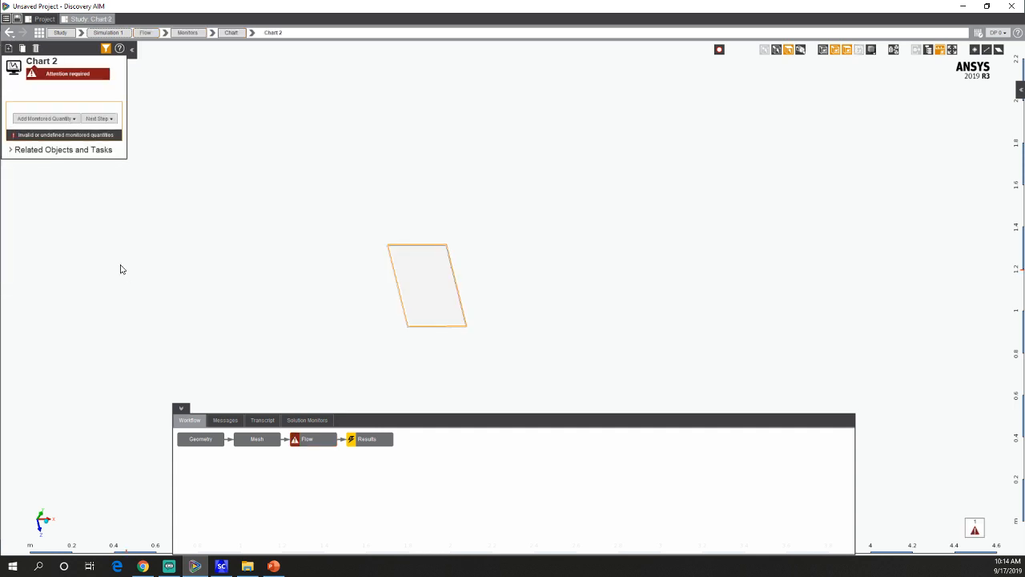
left_click(62, 120)
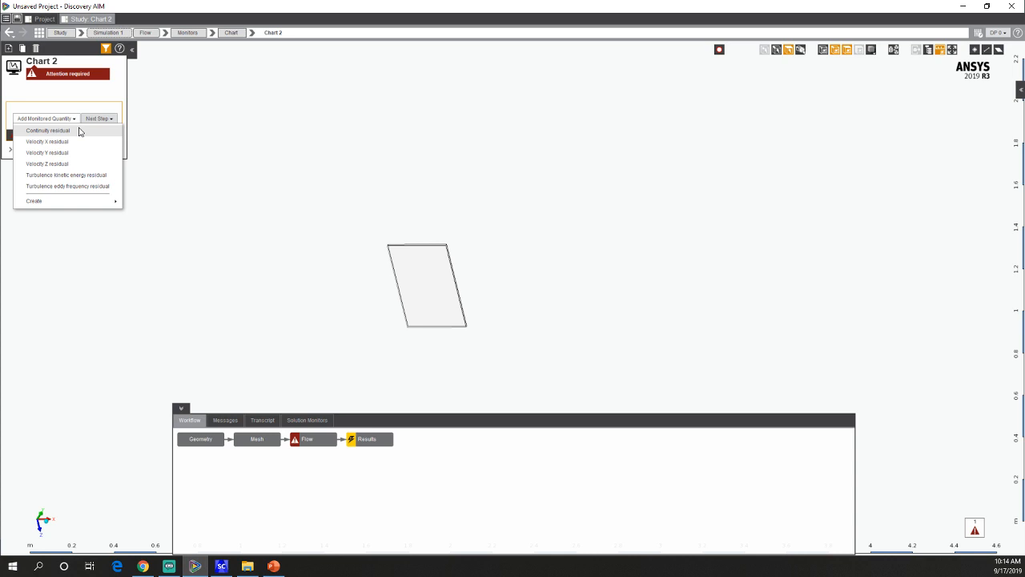
left_click(78, 130)
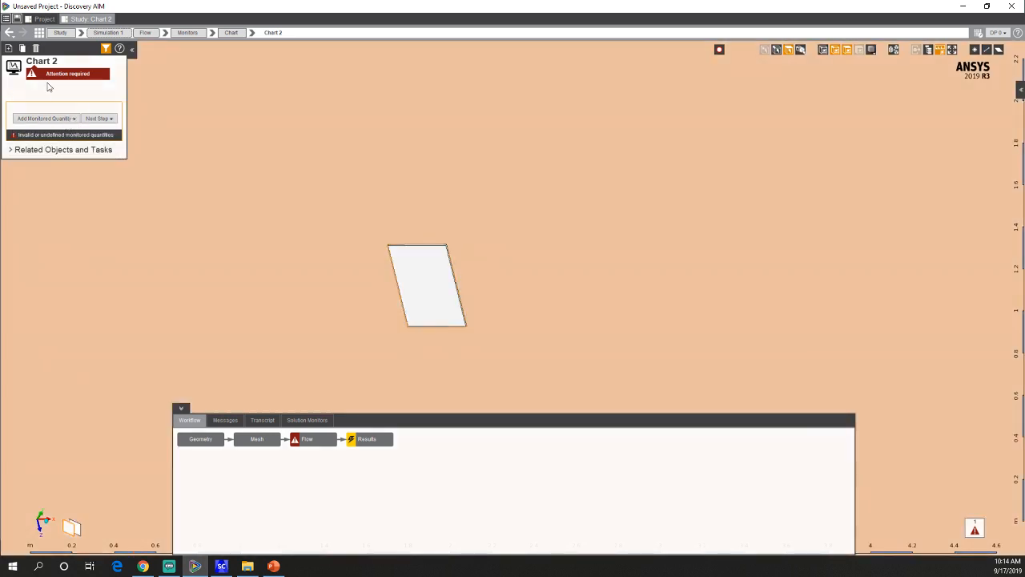
left_click(35, 49)
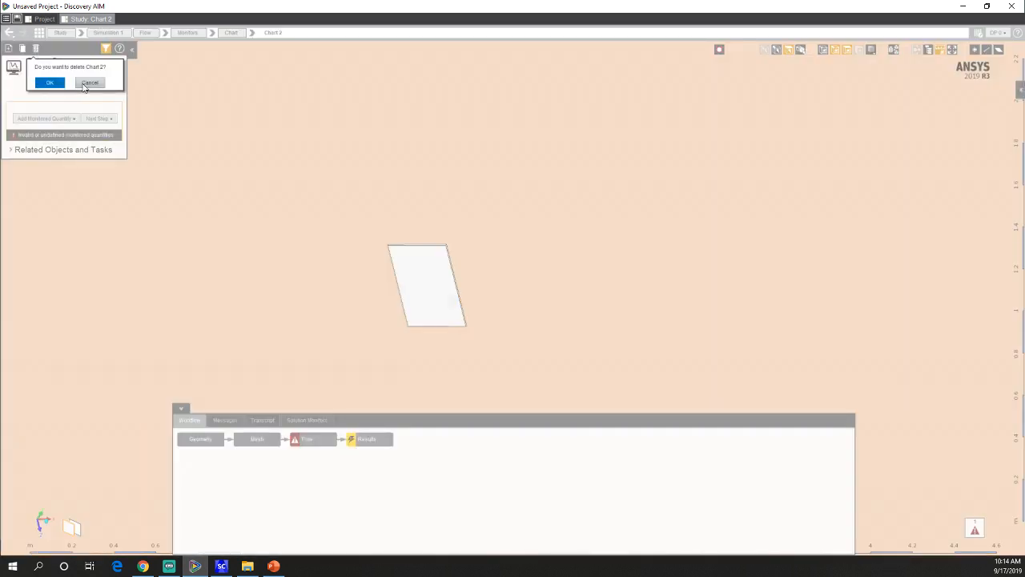
left_click(88, 84)
Create a calculated value as the new chart's monitored quantity.
left_click(77, 119)
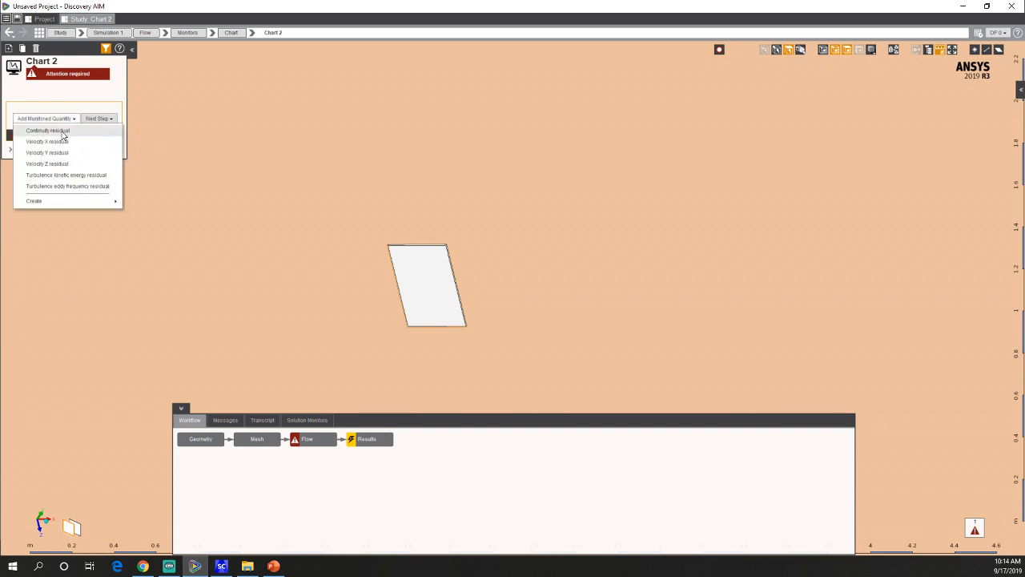
mouse_move(73, 204)
left_click(148, 202)
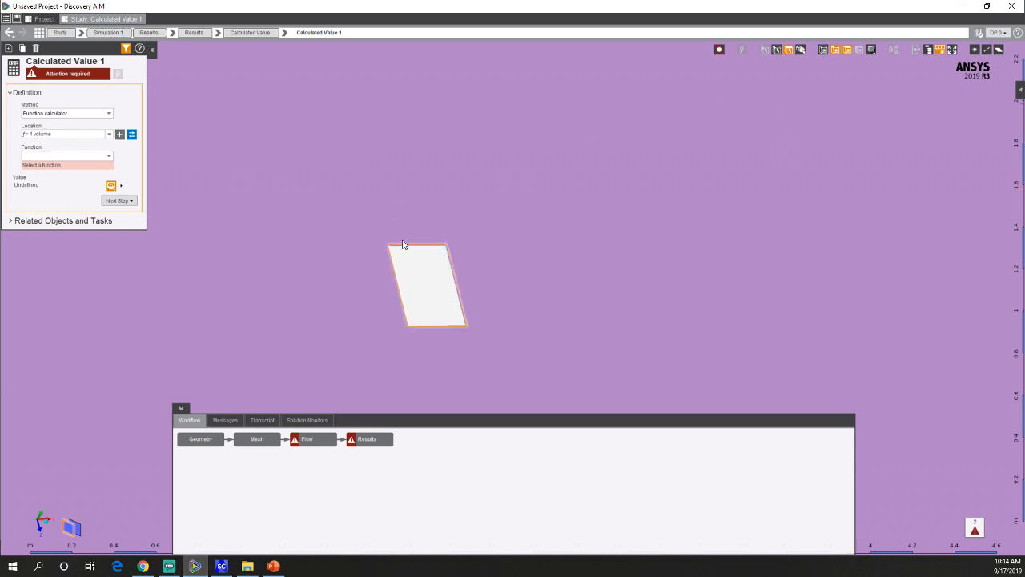
Replace the calculated value's location with the four faces of the antenna cutout.
left_click_drag(348, 205, 514, 375)
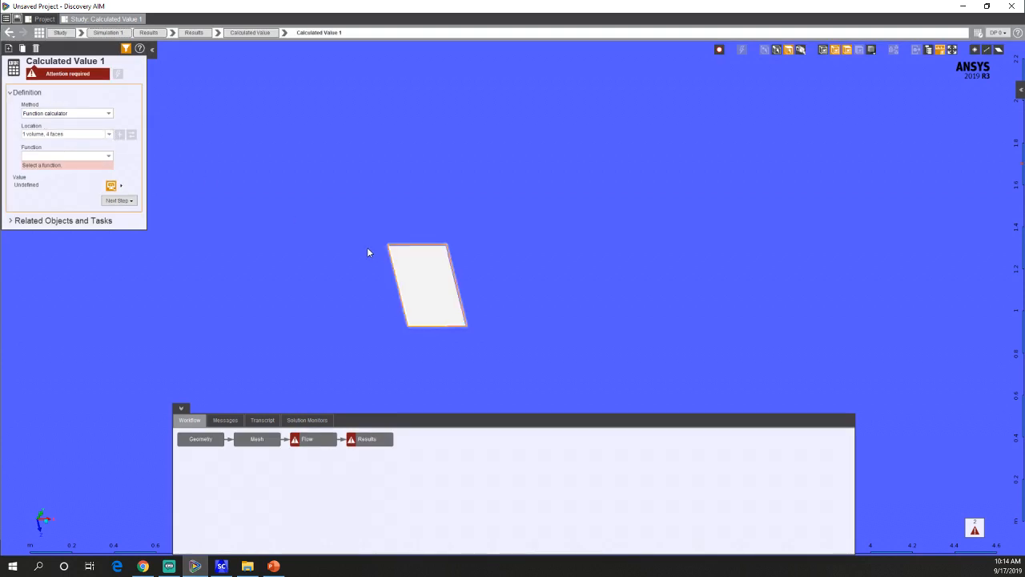
left_click_drag(357, 226, 511, 369)
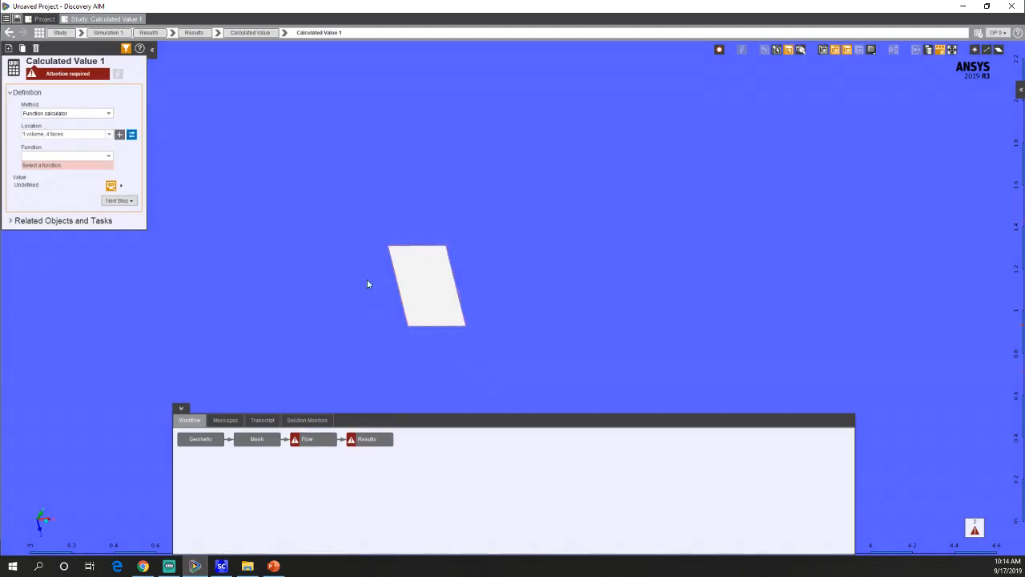
left_click(132, 135)
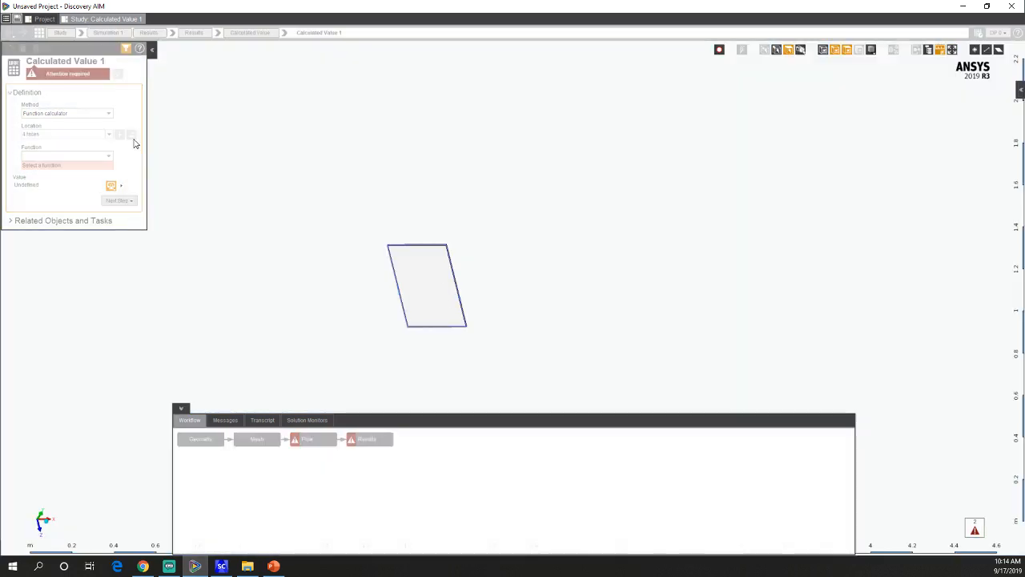
Define the calculated value as a simple Sum of the Force X variable over the four cutout faces.
left_click(49, 157)
scroll(55, 222, "down", 2)
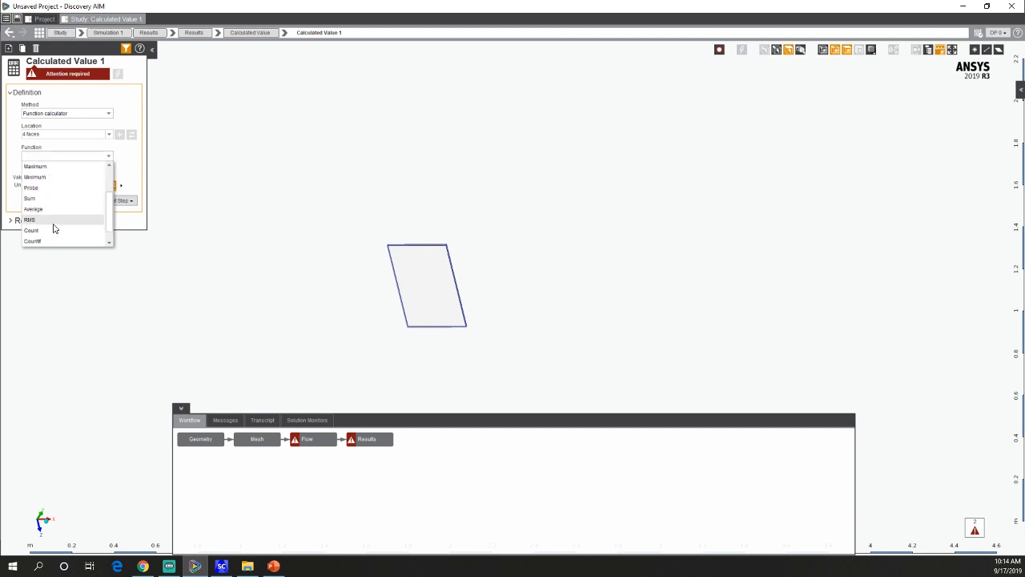
left_click(47, 199)
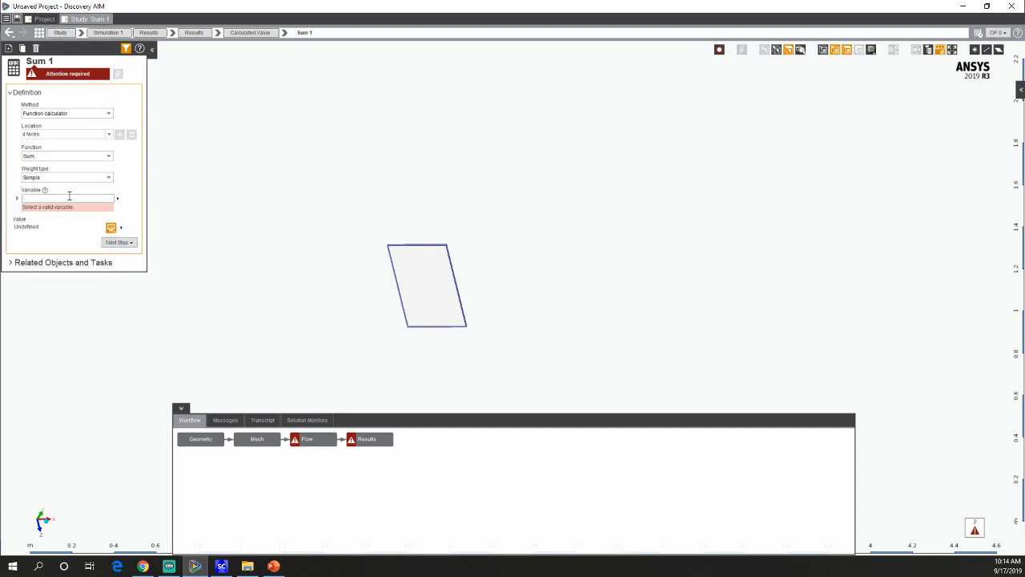
left_click(76, 198)
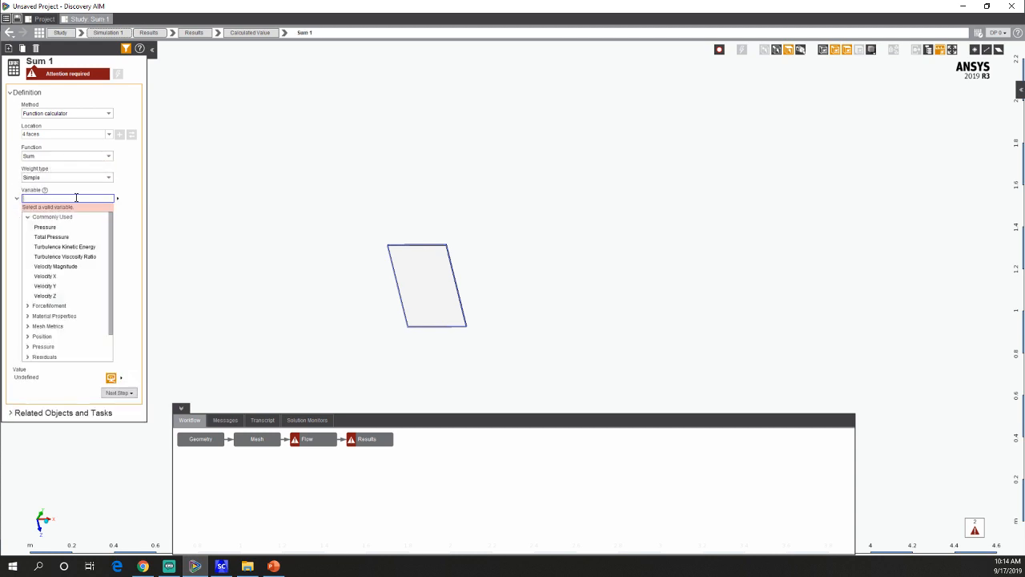
left_click(71, 306)
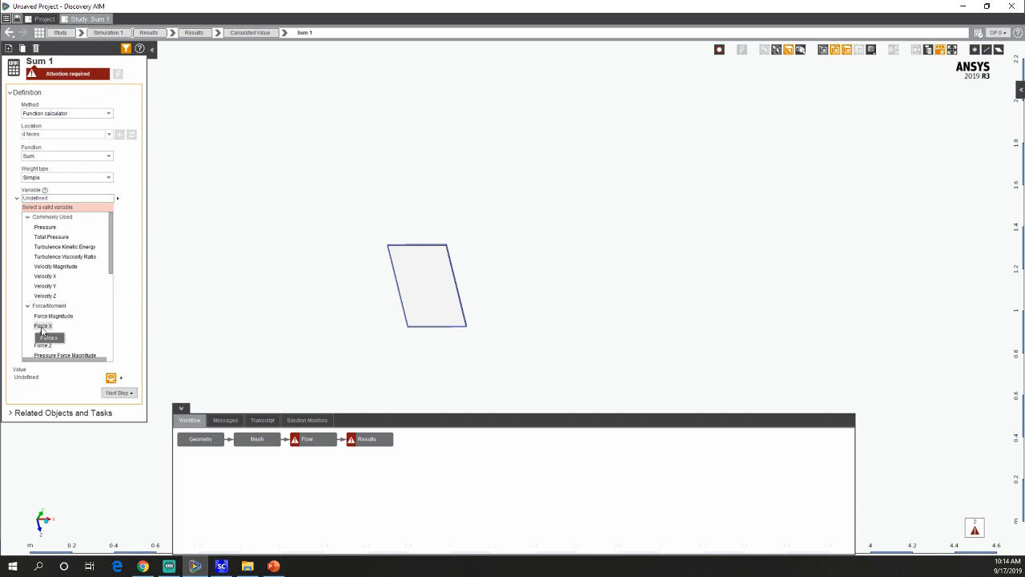
left_click(63, 329)
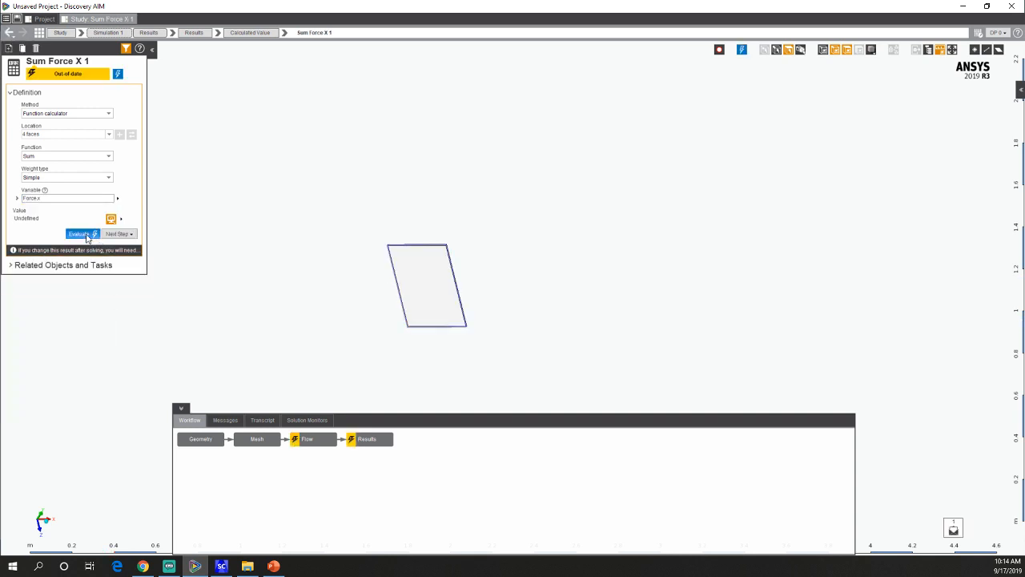
Evaluate the Force X sum together with the outdated flow solution, and view the Chart 2 force history in an enlarged solution monitor.
left_click(82, 234)
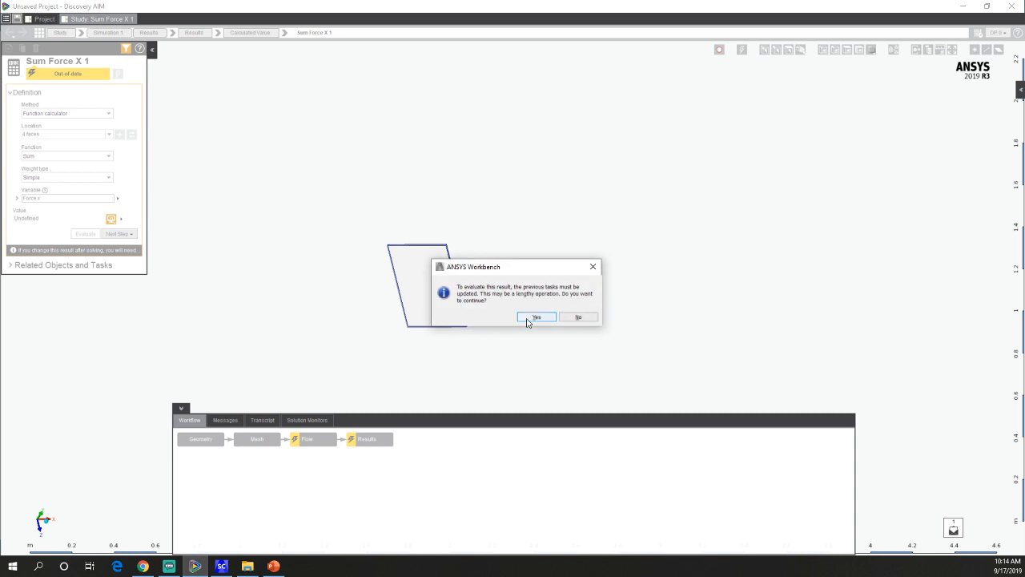
left_click(532, 318)
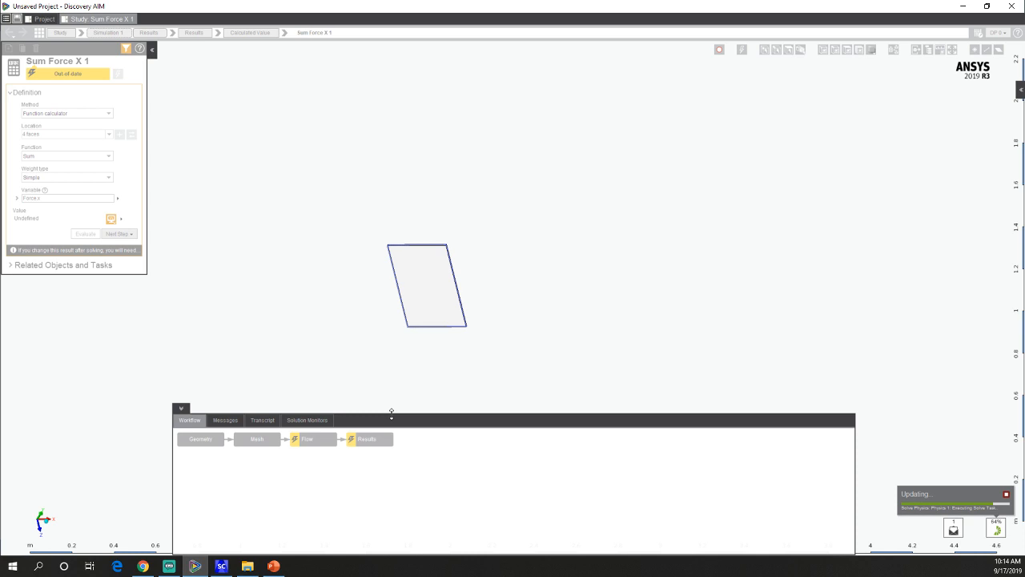
left_click_drag(392, 414, 376, 388)
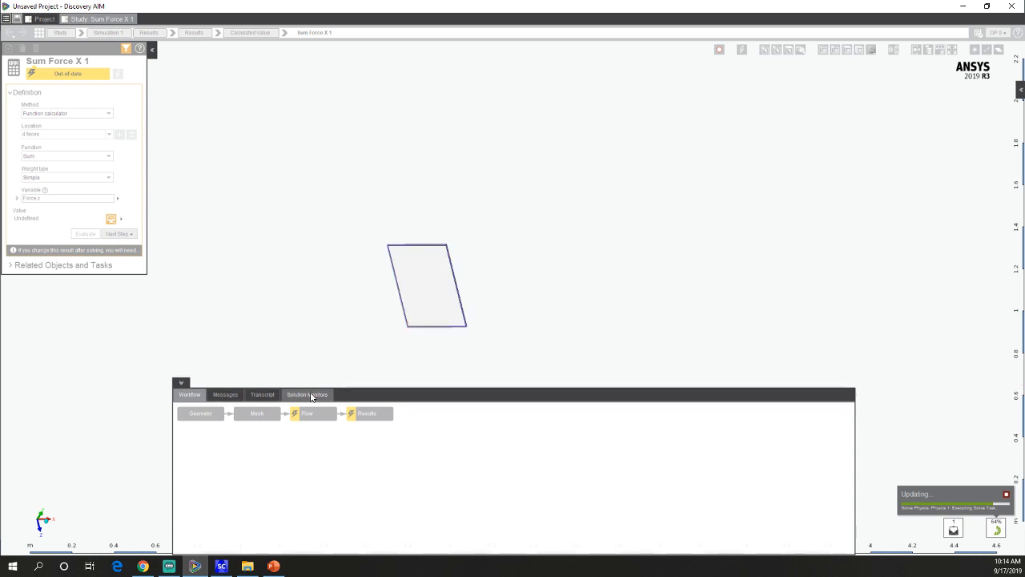
left_click(309, 393)
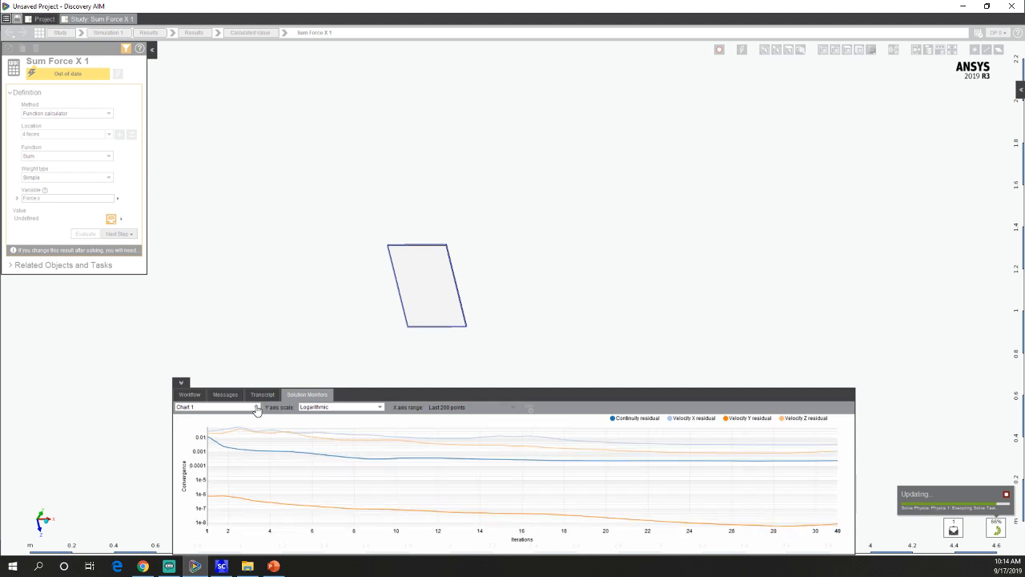
left_click(256, 408)
left_click(206, 424)
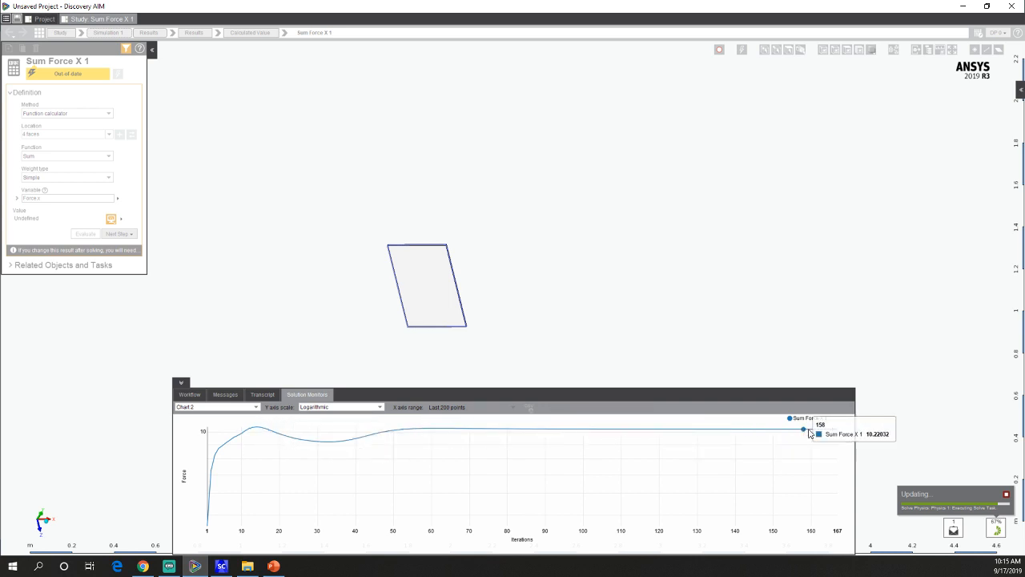
left_click(191, 394)
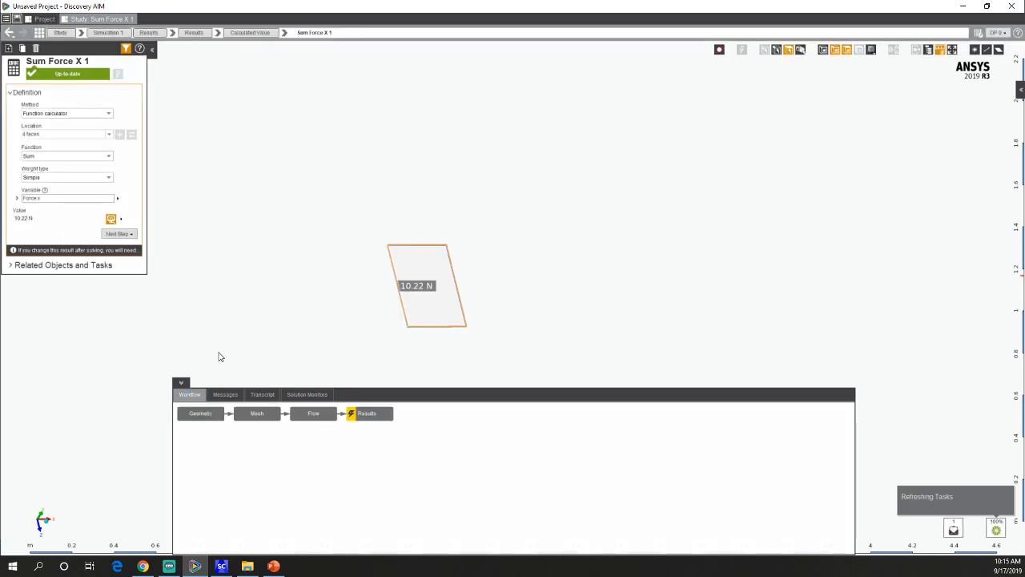
Open the velocity magnitude contour from the results and examine the wake behind the antenna across the whole domain.
left_click(362, 414)
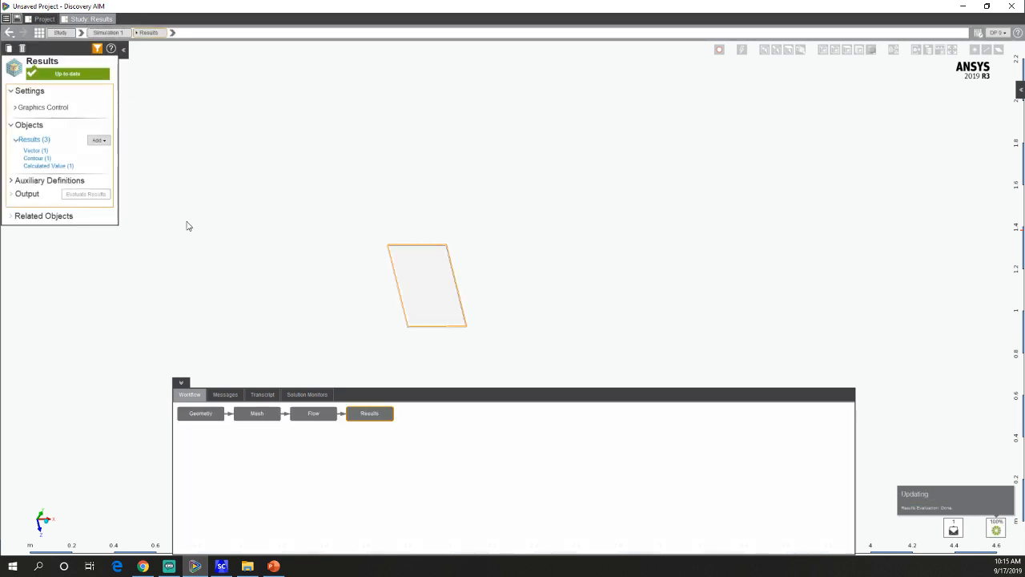
left_click(40, 158)
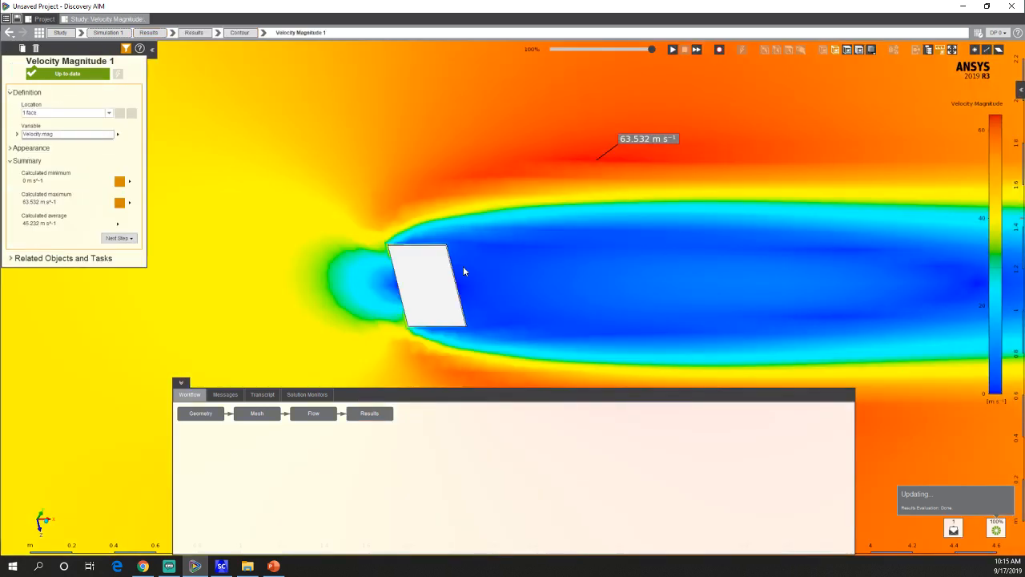
scroll(463, 267, "up", 5)
middle_click_drag(463, 268, 418, 99, "shift")
middle_click_drag(608, 218, 471, 291, "ctrl")
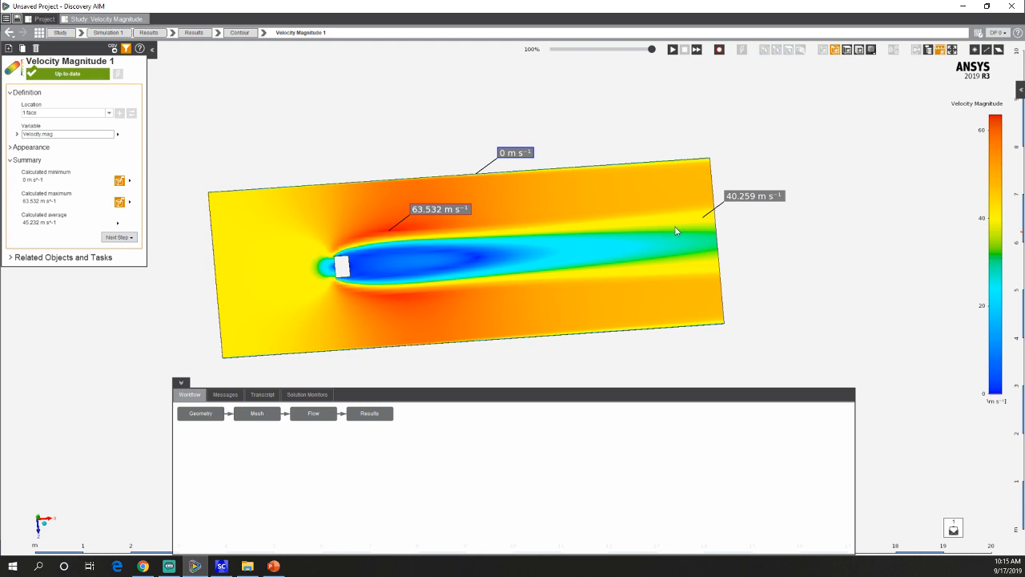
middle_click_drag(353, 251, 410, 314, "shift")
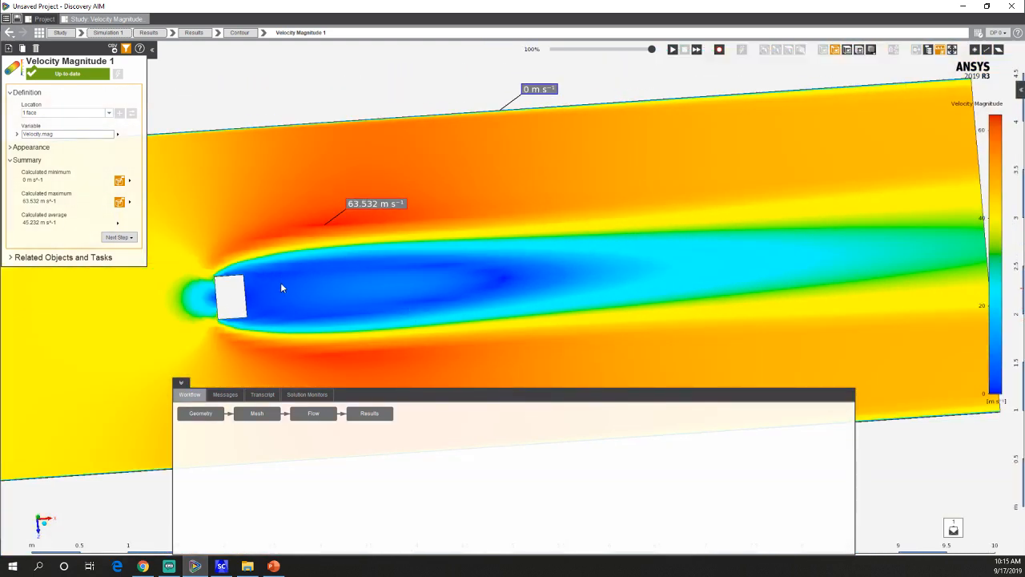
middle_click_drag(282, 288, 343, 242, "shift")
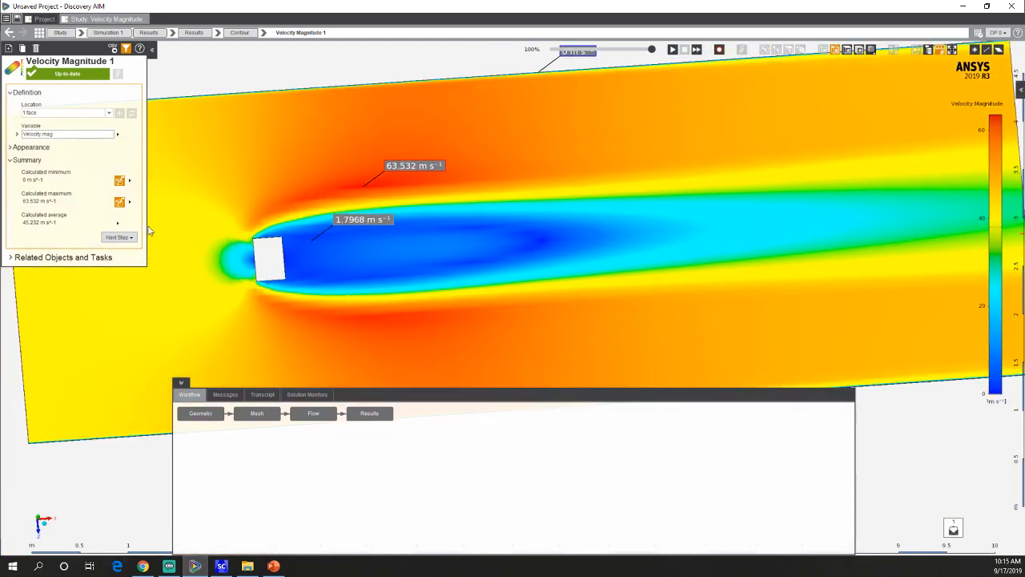
Change the contour's variable to Pressure and evaluate it.
left_click(69, 138)
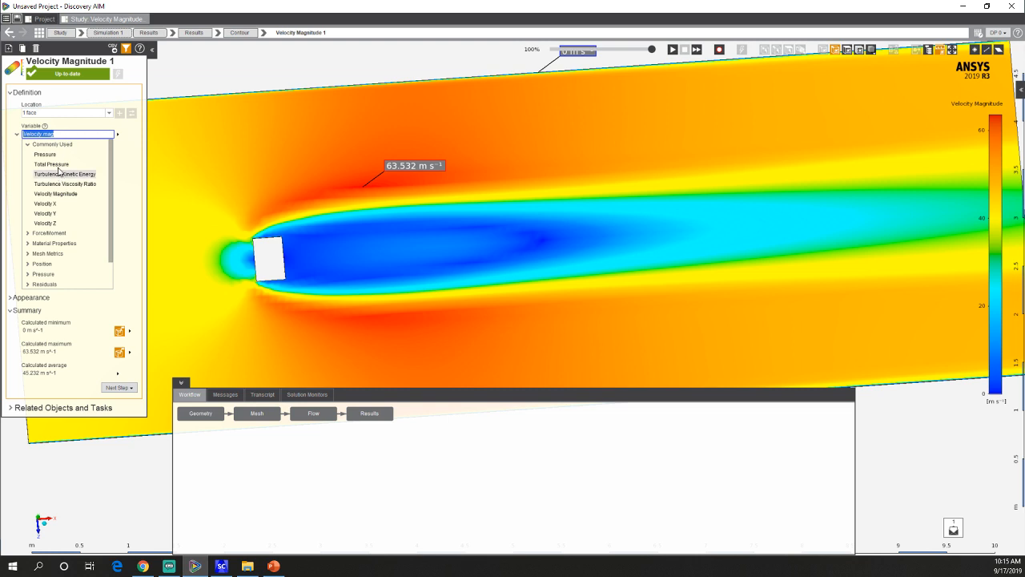
left_click(64, 163)
left_click(87, 237)
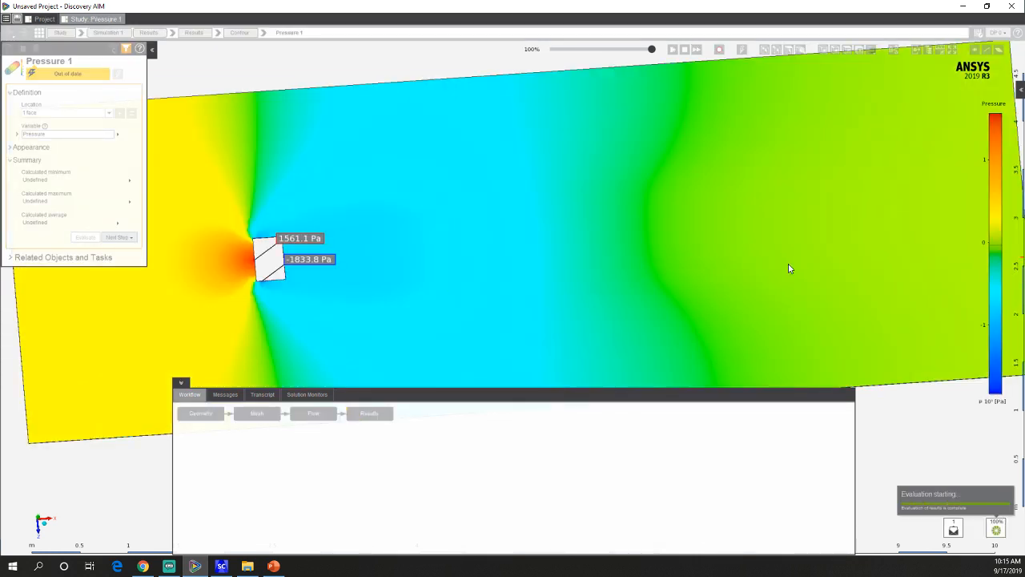
Probe the pressure in the downstream region and just upstream of the antenna, moving the minimum-pressure label clear of the cutout.
left_click(788, 264)
middle_click_drag(788, 263, 680, 257, "shift")
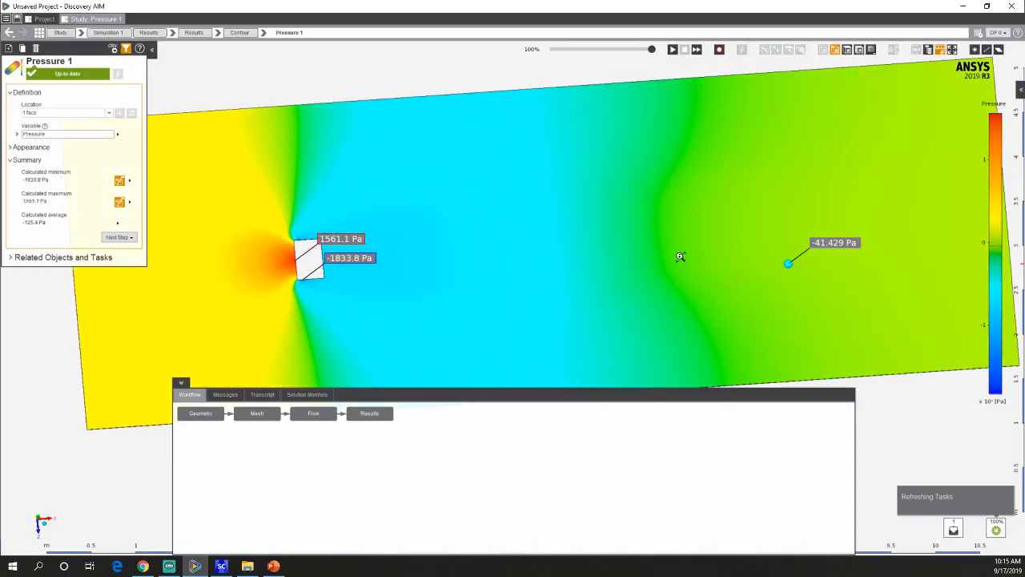
left_click_drag(367, 257, 493, 241)
left_click(285, 270)
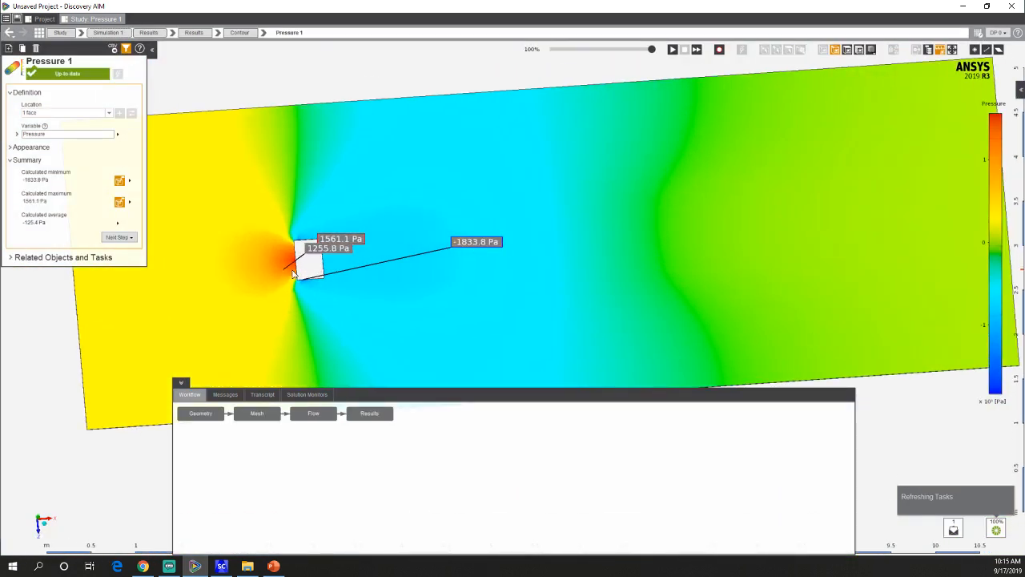
Add a second contour result to the Results task.
left_click(324, 420)
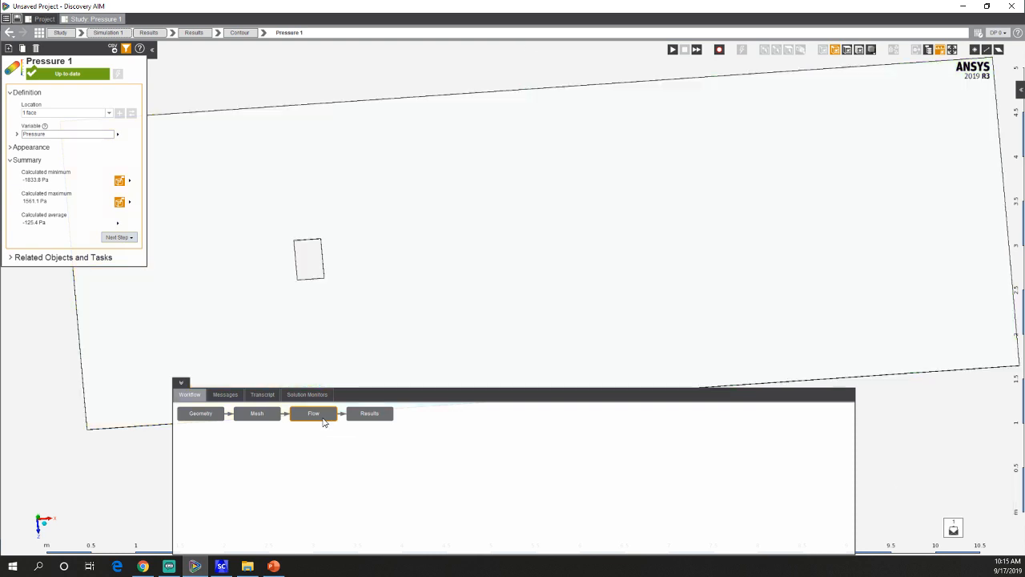
left_click(369, 413)
scroll(301, 282, "up", 5)
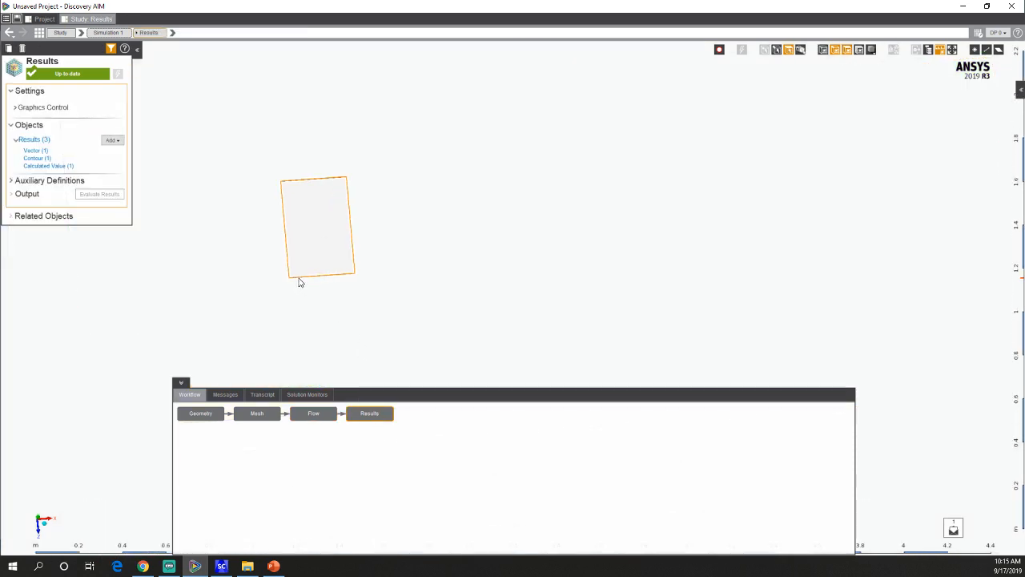
middle_click_drag(316, 246, 397, 239)
middle_click_drag(347, 259, 320, 314, "shift")
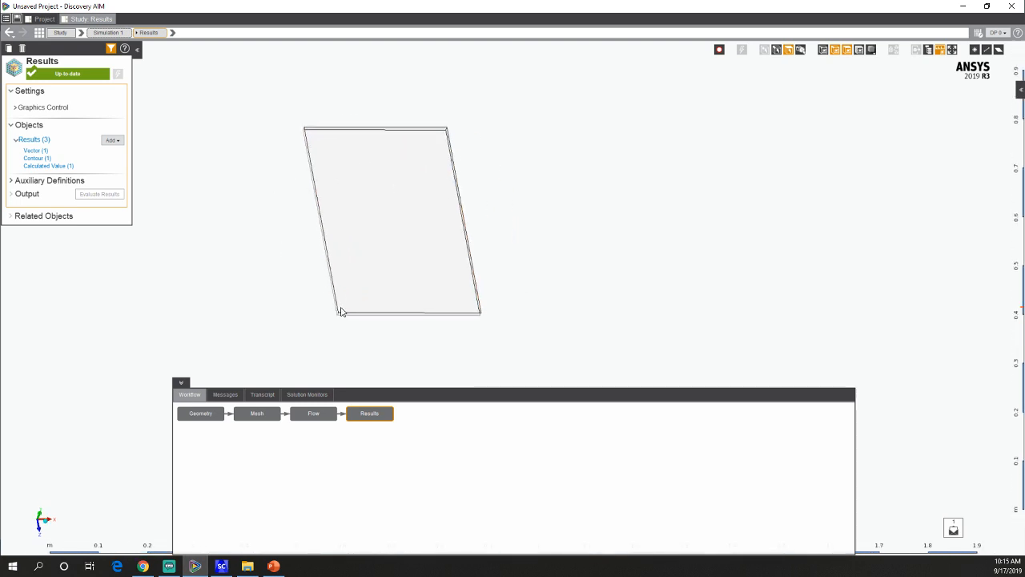
mouse_move(337, 181)
middle_mouse_down()
mouse_move(410, 137)
mouse_move(400, 237)
middle_mouse_up()
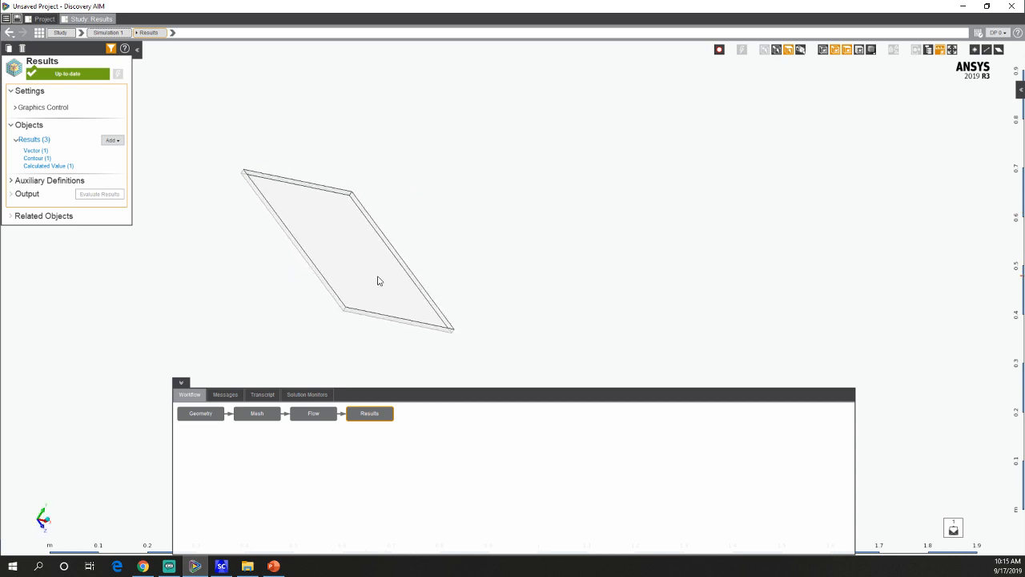
middle_click_drag(379, 280, 362, 279)
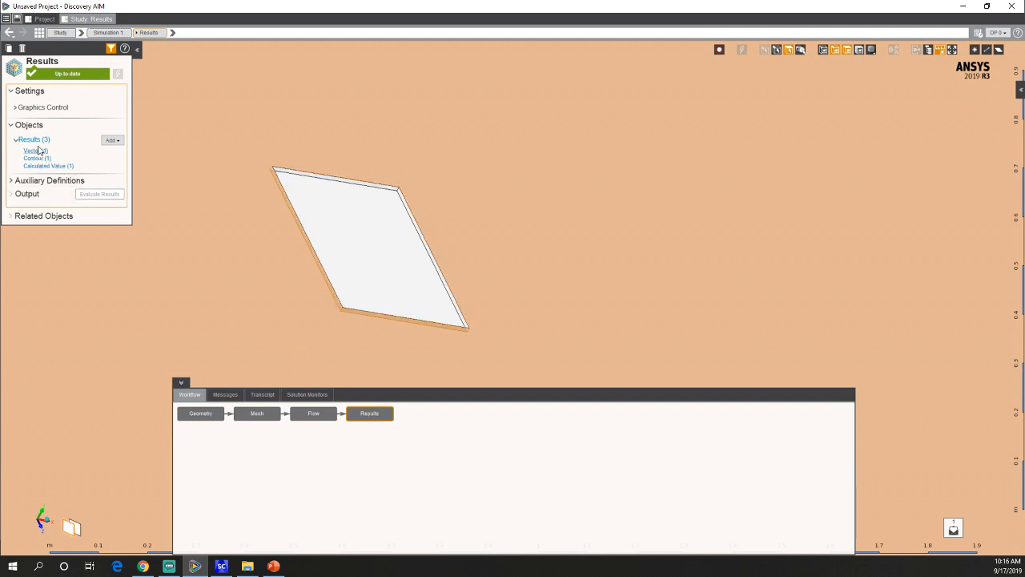
left_click(111, 141)
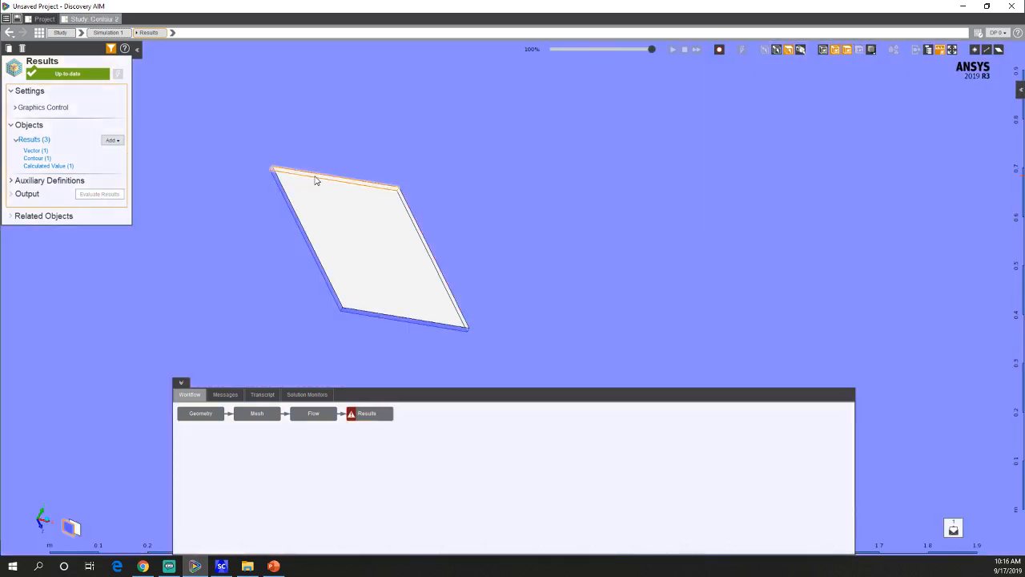
Replace the new contour's location with only the four faces of the antenna cutout.
left_click(332, 179)
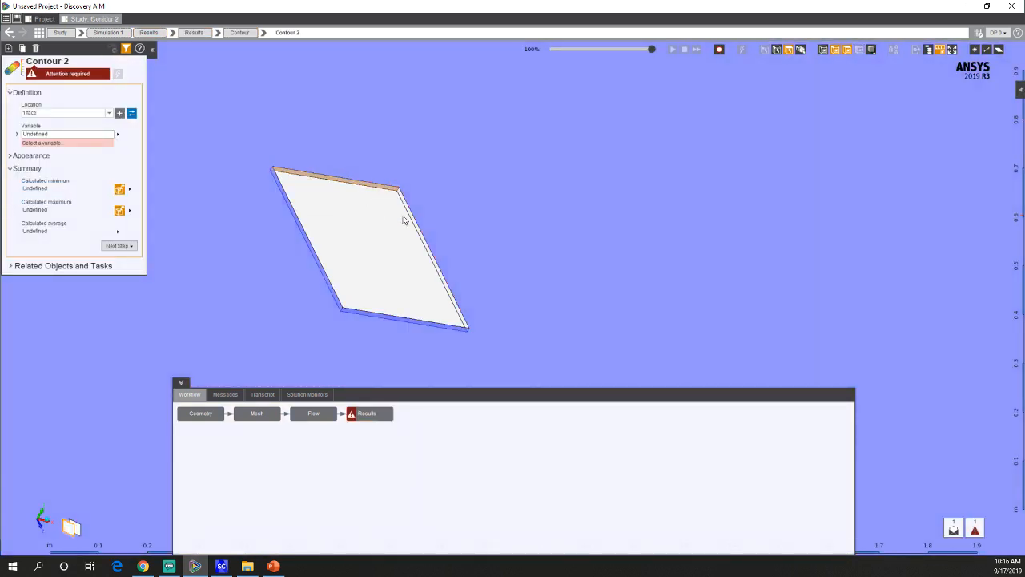
middle_click_drag(412, 233, 343, 344)
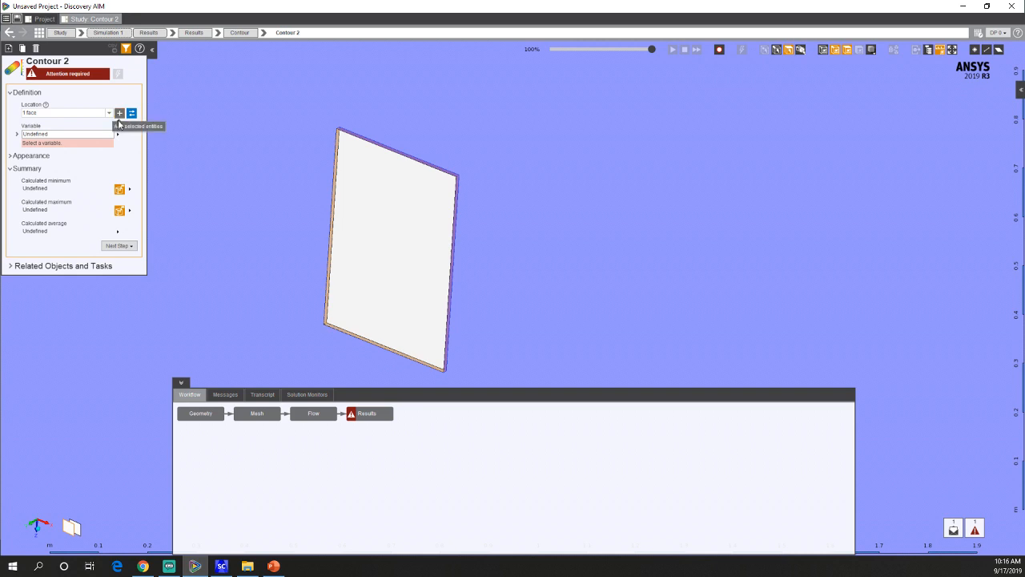
left_click(120, 114)
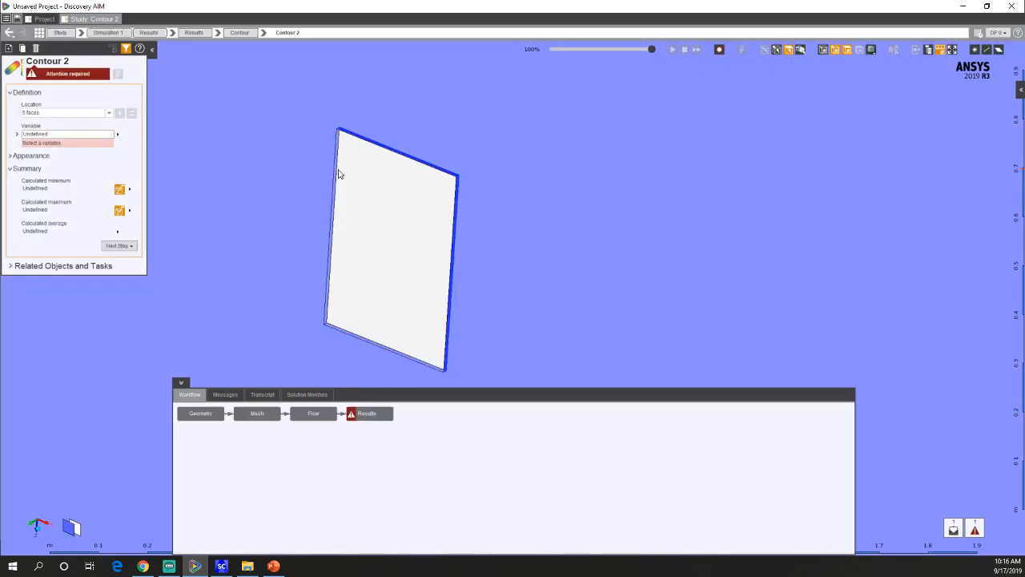
left_click_drag(309, 112, 494, 384)
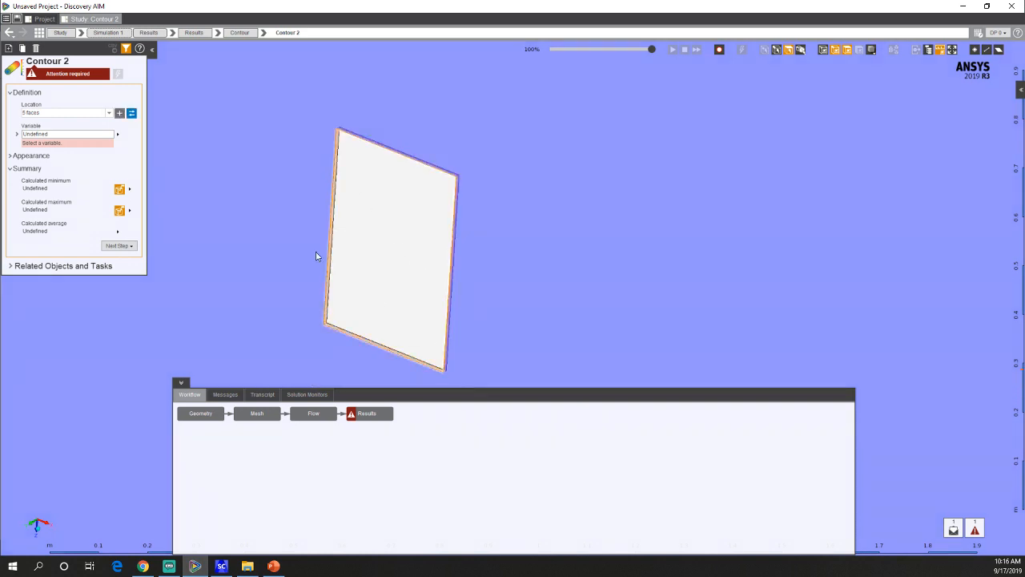
left_click(131, 113)
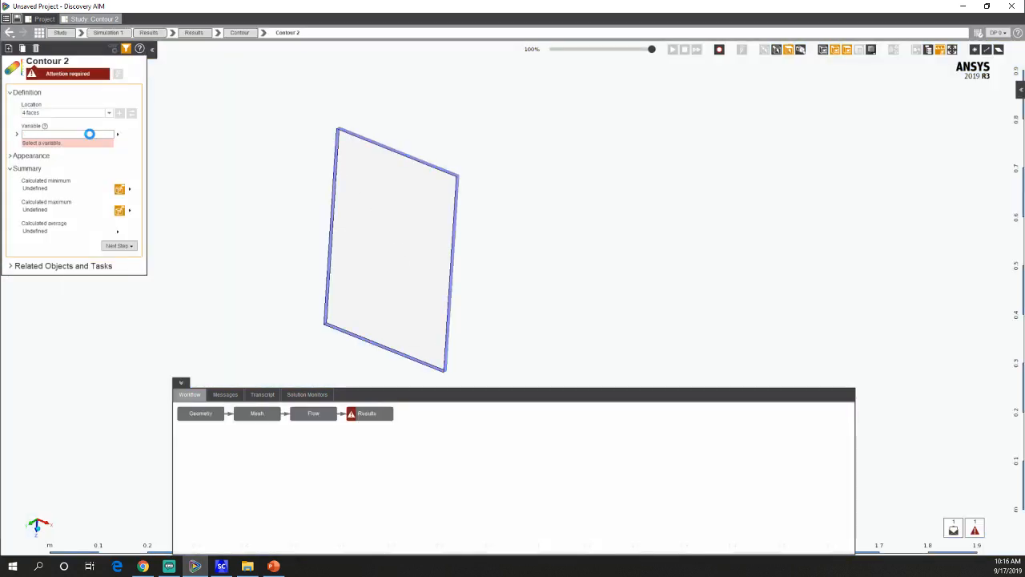
Set the new contour's variable to YPlus and evaluate it.
left_click(90, 136)
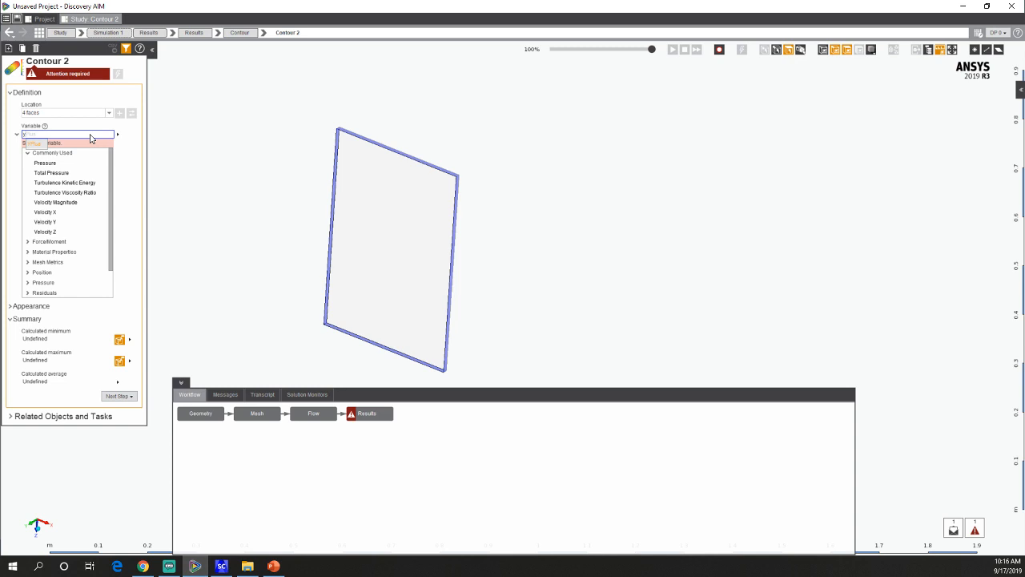
left_click(118, 78)
left_click(120, 75)
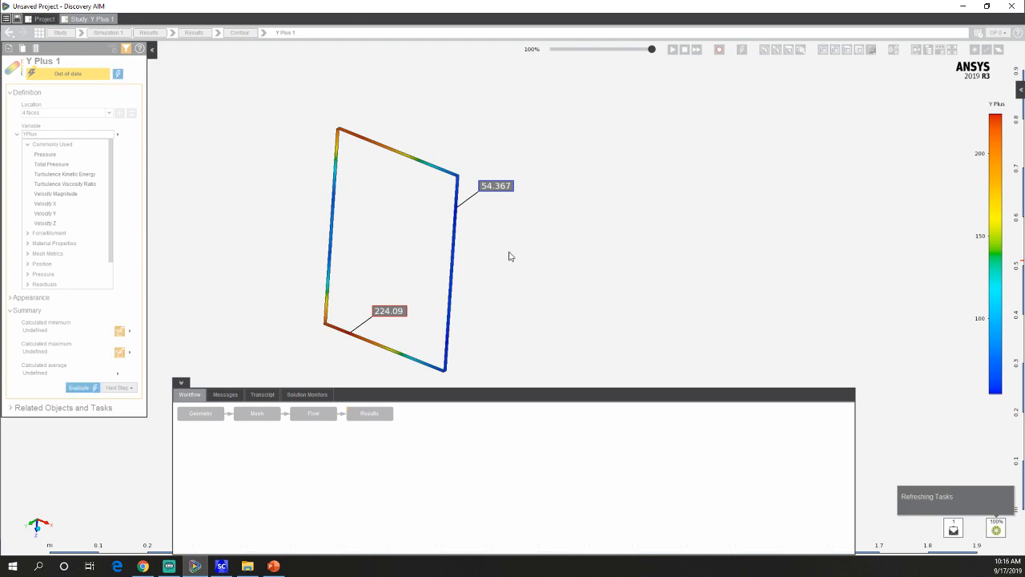
Inspect the Y Plus distribution close up around the location of its maximum on the antenna cutout faces.
mouse_move(509, 254)
middle_mouse_down()
mouse_move(480, 213)
mouse_move(579, 190)
mouse_move(649, 252)
mouse_move(423, 286)
middle_mouse_up()
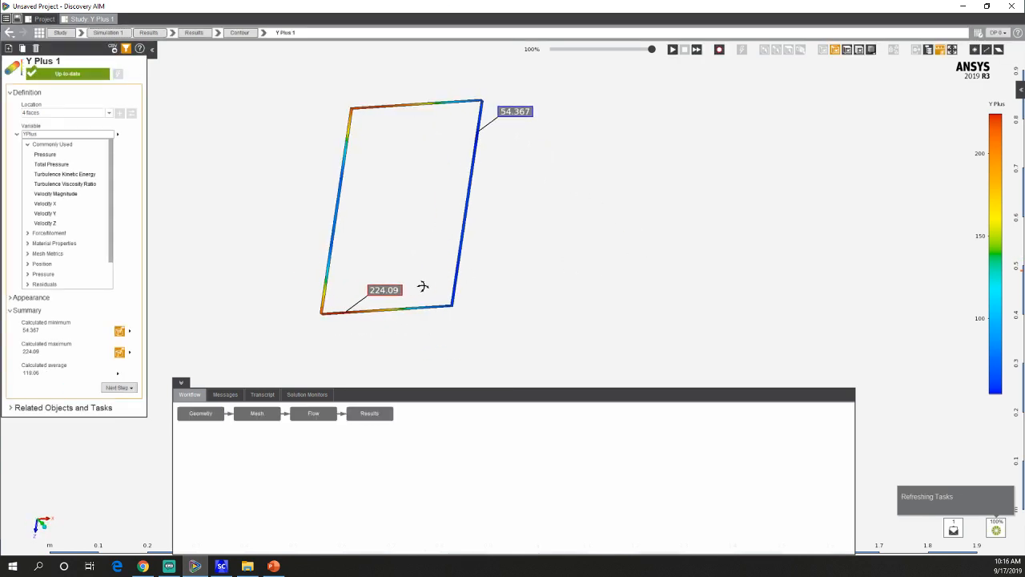
scroll(406, 328, "up", 7)
middle_click_drag(402, 345, 337, 167, "ctrl")
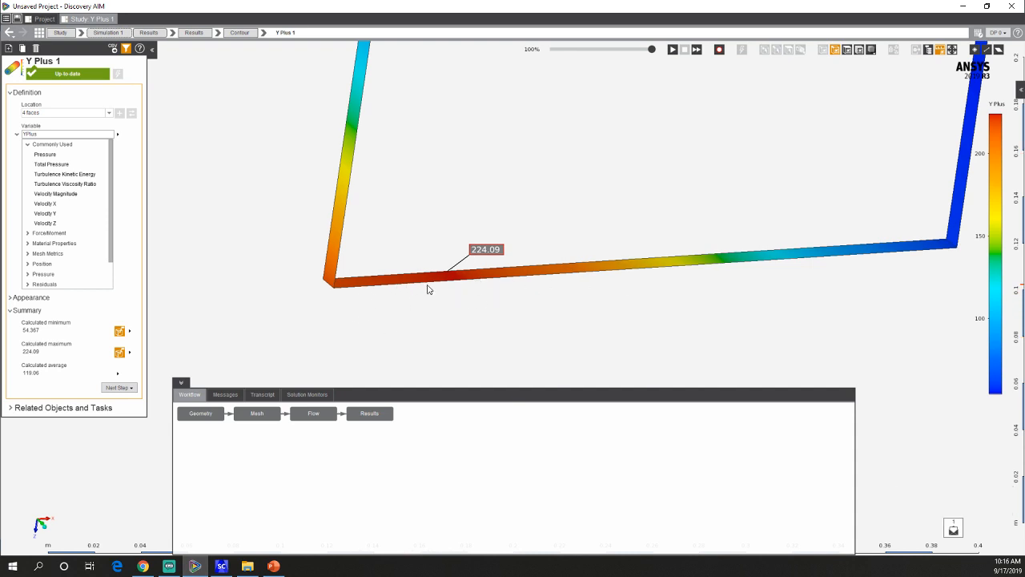
Open the existing boundary layer control, Boundary Layer 1, from the Mesh task's mesh controls.
middle_click_drag(438, 289, 346, 290)
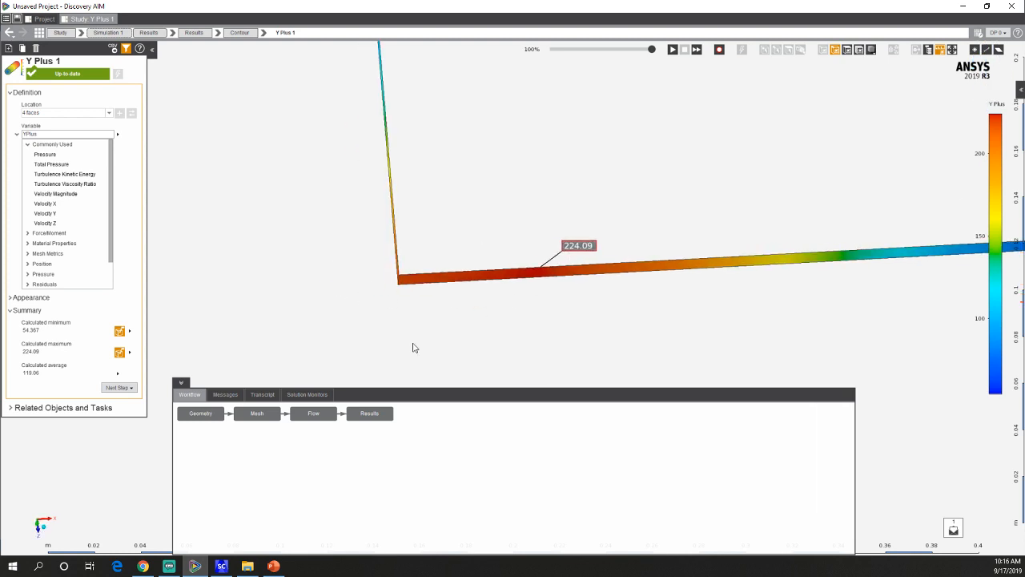
scroll(556, 309, "down", 5)
middle_click_drag(551, 193, 545, 352, "ctrl")
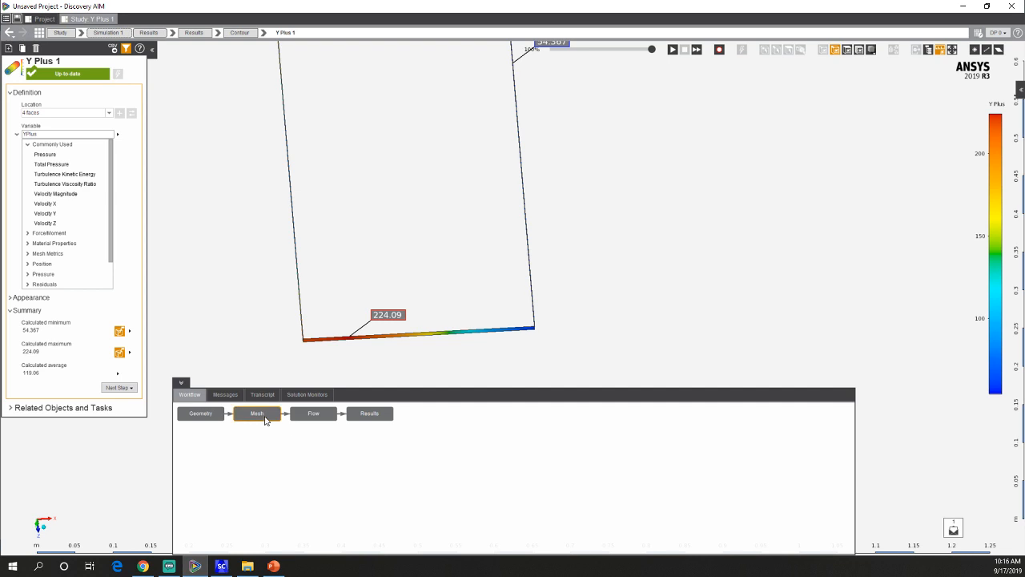
left_click(266, 418)
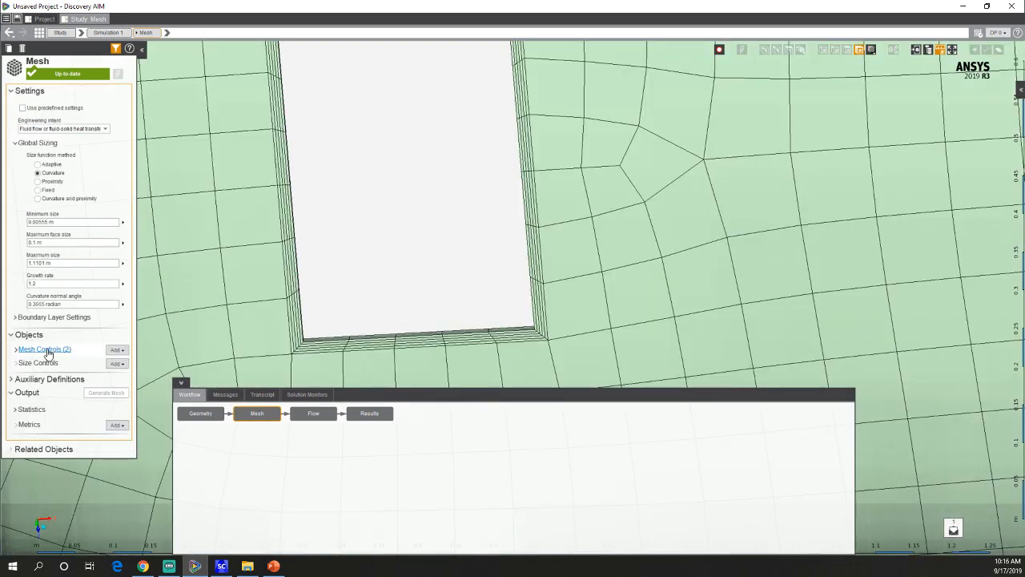
left_click(46, 350)
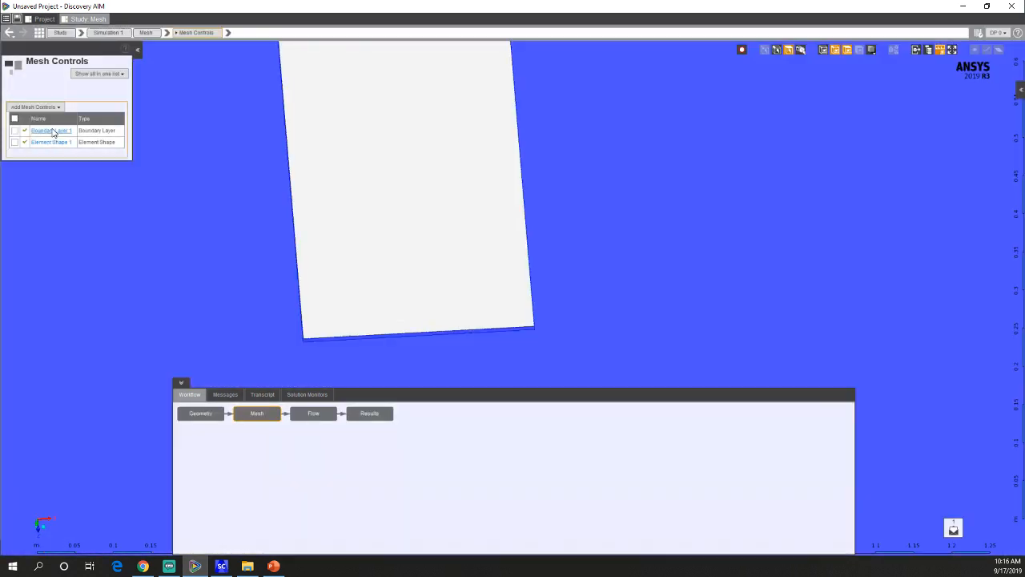
left_click(51, 130)
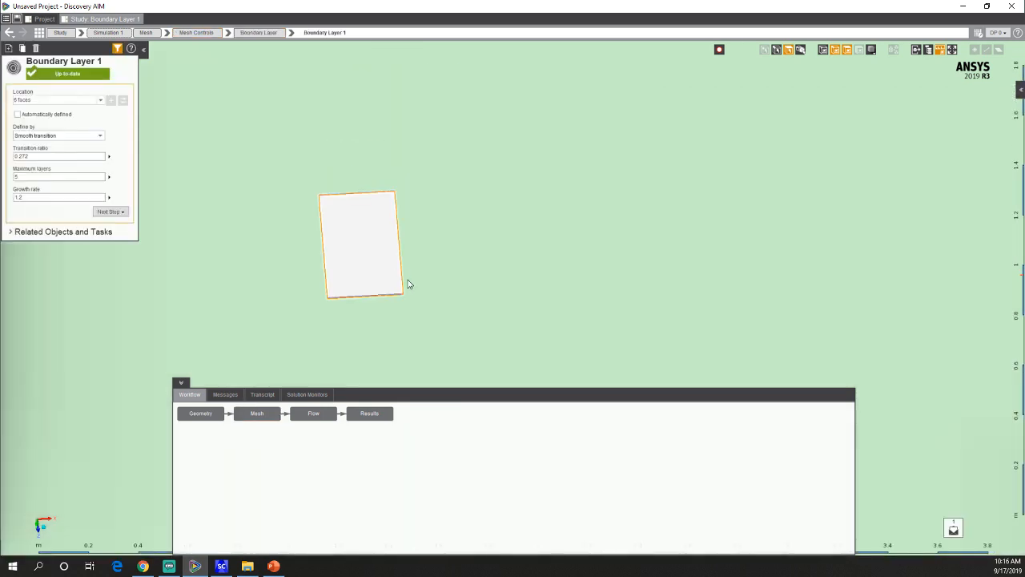
Replace the location of Boundary Layer 1 with only the two long outer side faces of the flow domain.
middle_click_drag(401, 287, 440, 306, "ctrl")
scroll(440, 306, "down", 5)
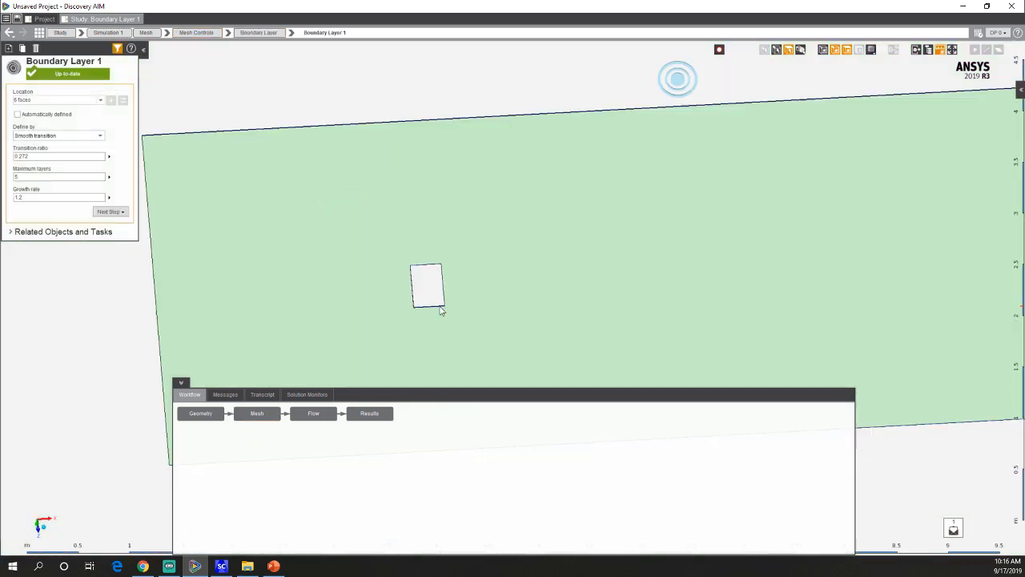
scroll(441, 311, "down", 1)
mouse_move(360, 222)
middle_mouse_down()
mouse_move(377, 296)
mouse_move(346, 210)
middle_mouse_up()
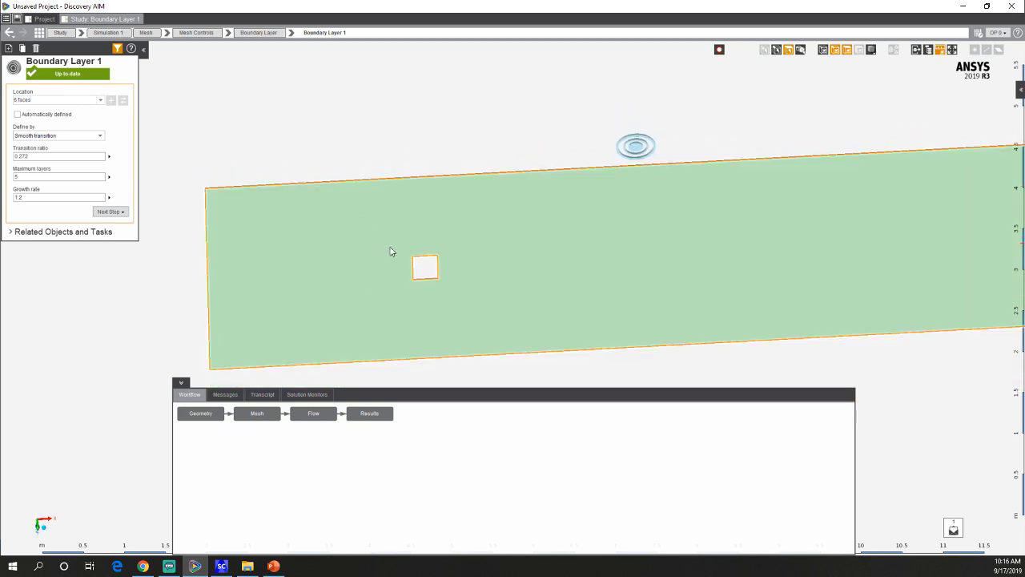
scroll(384, 184, "up", 8)
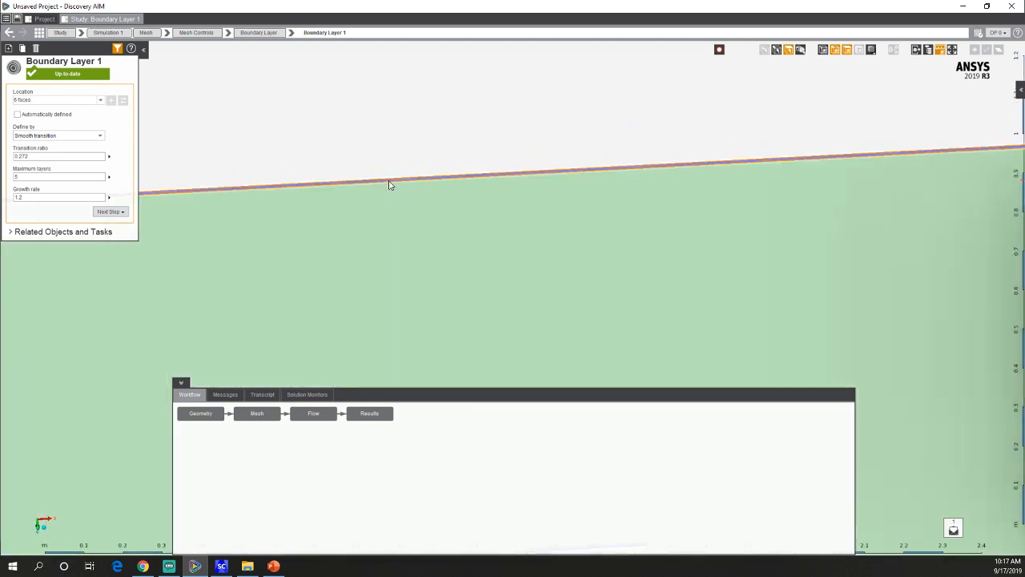
middle_click_drag(406, 233, 393, 82)
middle_click_drag(442, 230, 342, 1, "ctrl")
scroll(460, 271, "down", 5)
middle_click_drag(450, 292, 456, 231, "ctrl")
scroll(423, 137, "up", 5)
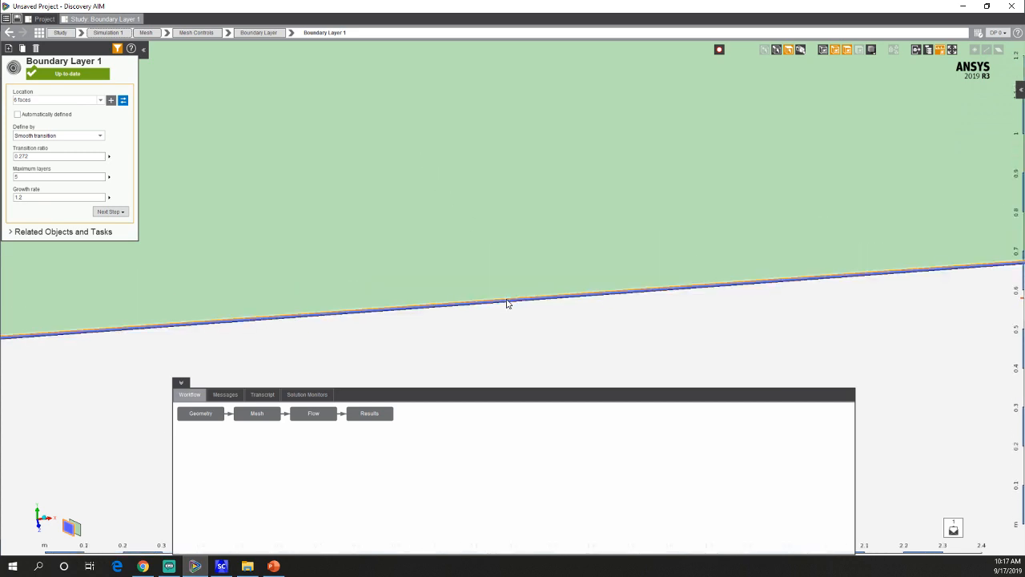
left_click(507, 303)
left_click(125, 101)
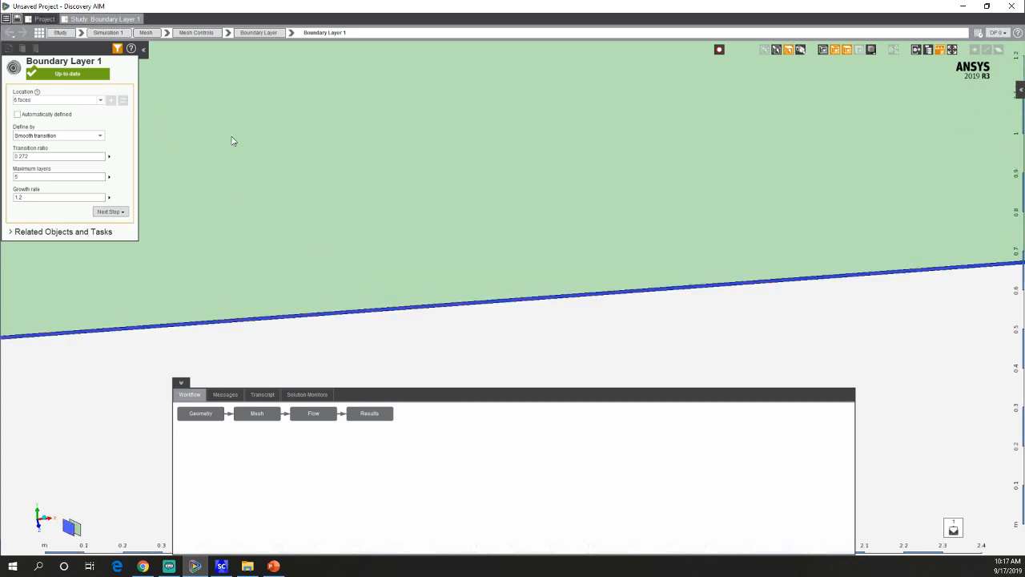
Add a second boundary layer mesh control on the four faces of the antenna cutout.
middle_click_drag(144, 132, 352, 167)
left_click_drag(350, 164, 543, 353)
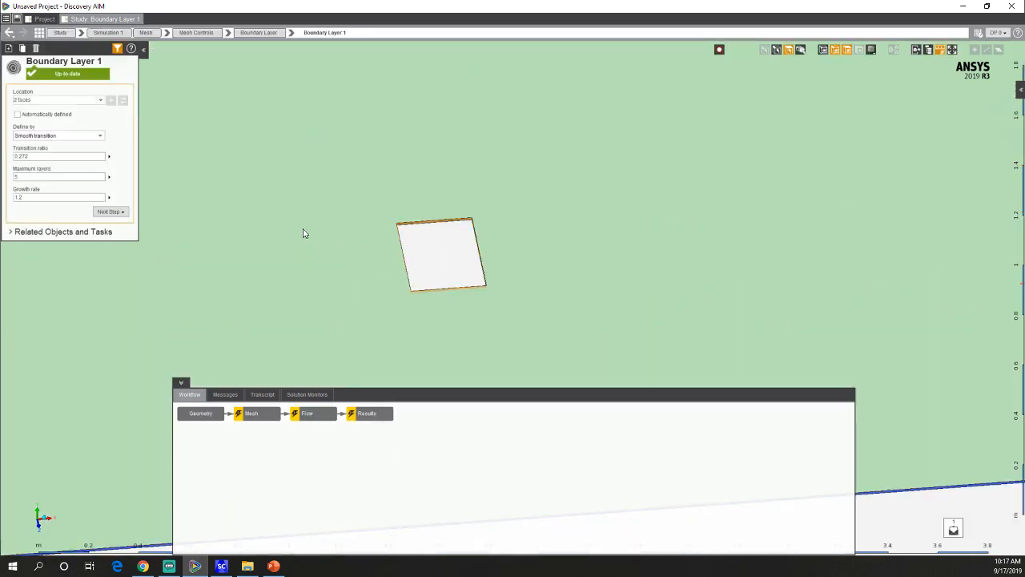
right_click(258, 197)
mouse_move(291, 206)
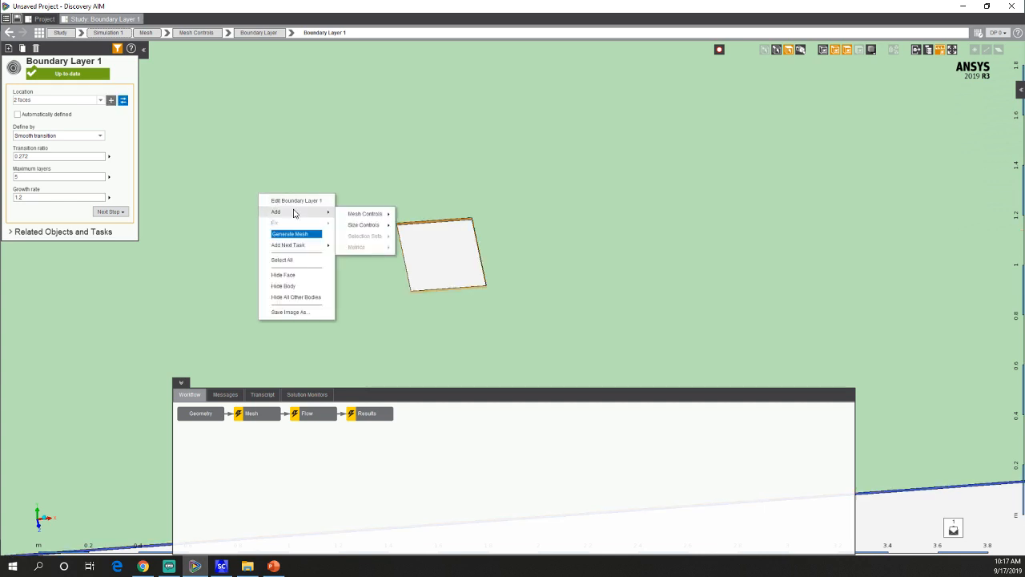
mouse_move(367, 214)
left_click(409, 218)
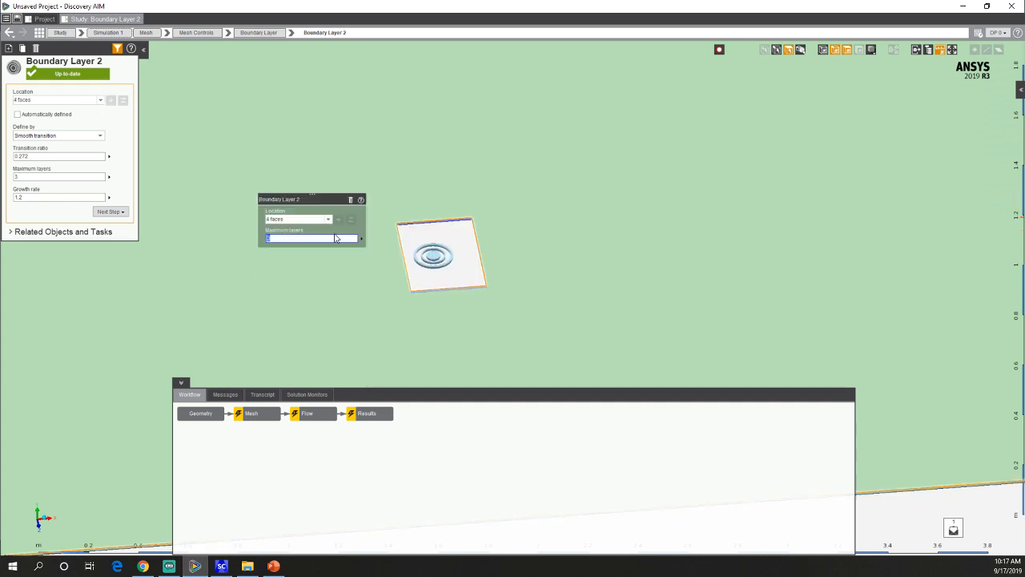
Define the cutout's boundary layer by first layer thickness, with a first layer height of 1e-3 m and 20 maximum layers.
left_click(50, 135)
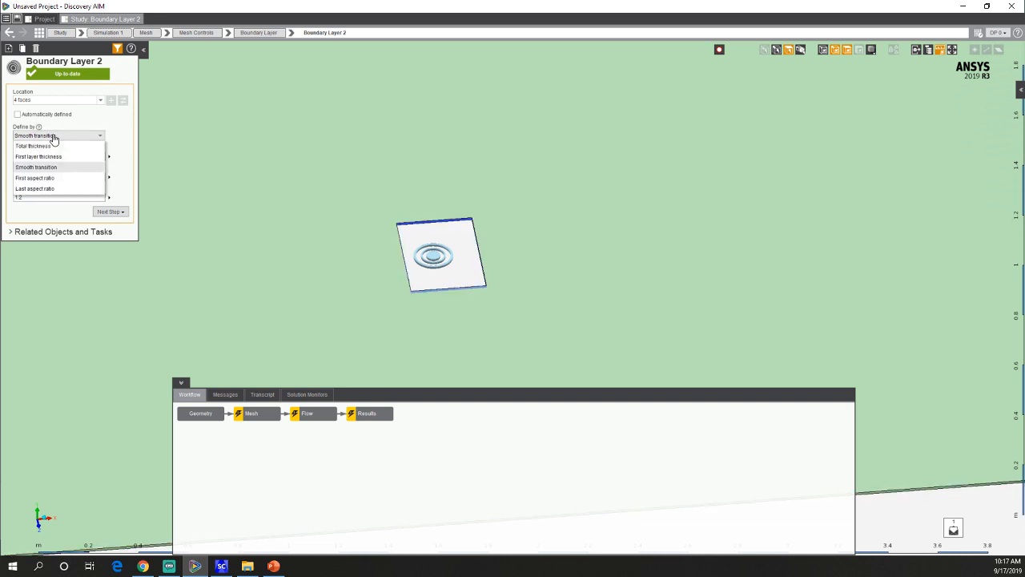
left_click(55, 159)
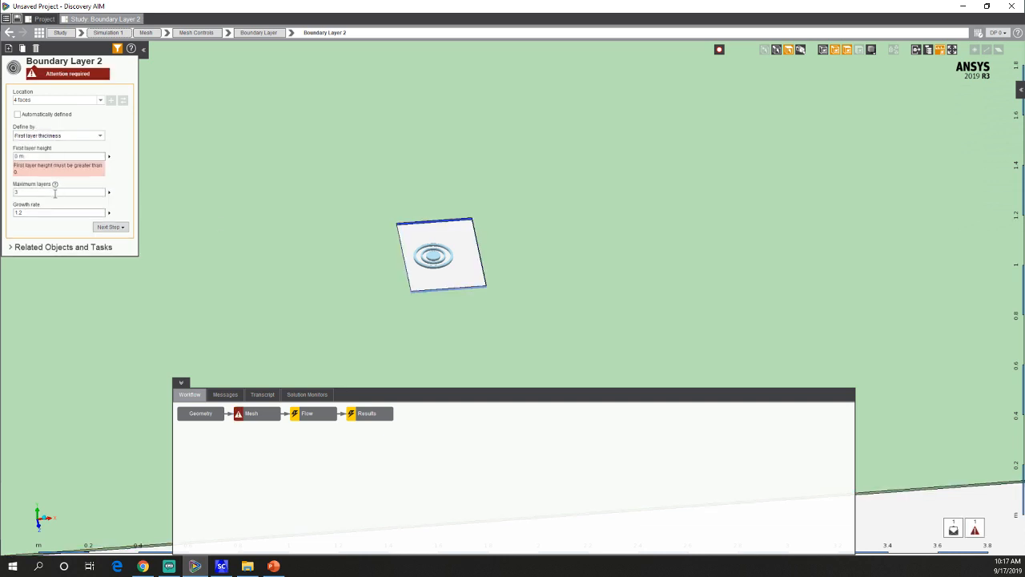
left_click(51, 194)
left_click(41, 156)
type("1e-3")
key("Return")
Generate the mesh and examine the new boundary layers around the antenna cutout.
middle_click_drag(390, 257, 375, 348)
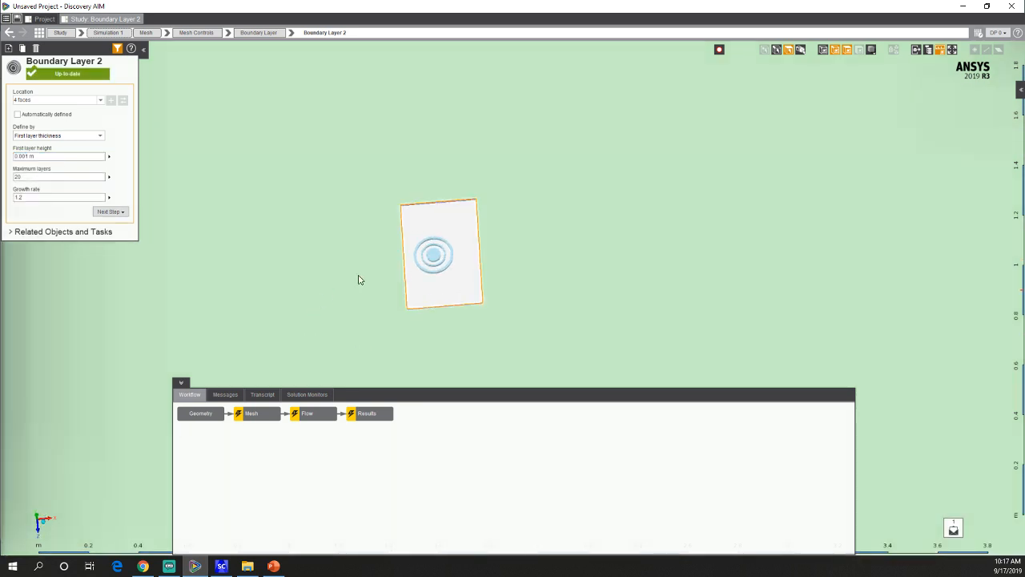
right_click(253, 413)
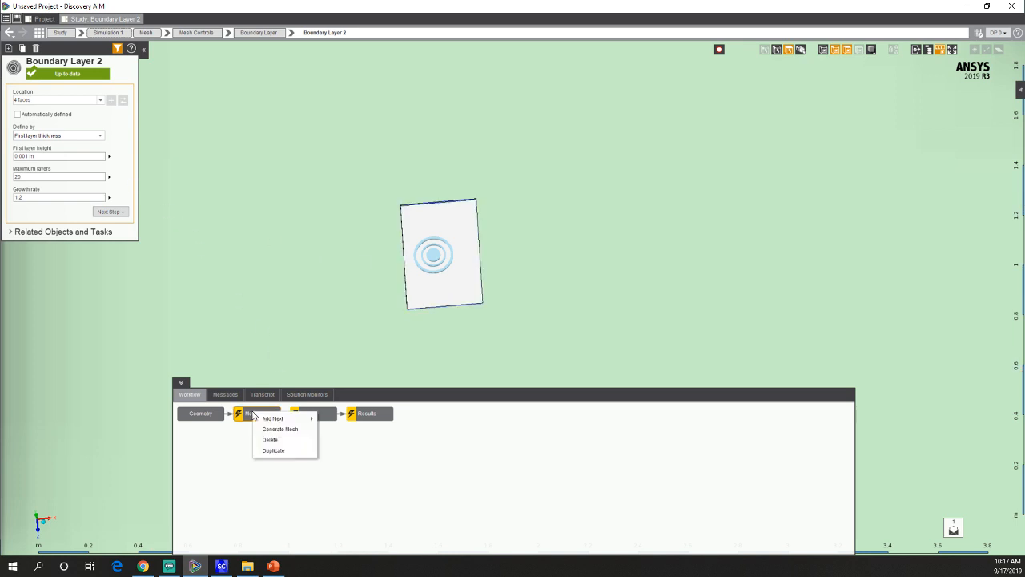
left_click(273, 428)
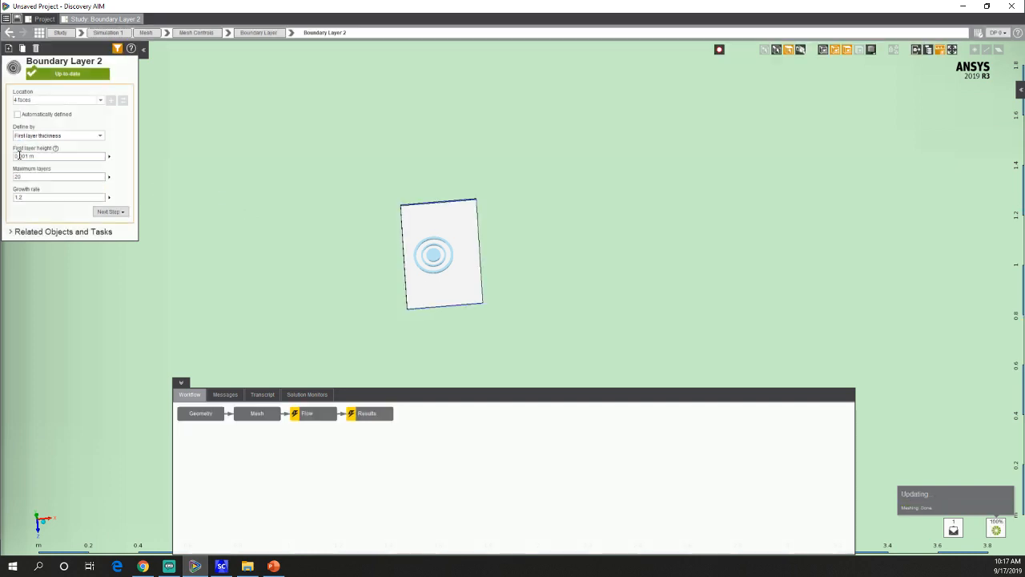
left_click(262, 415)
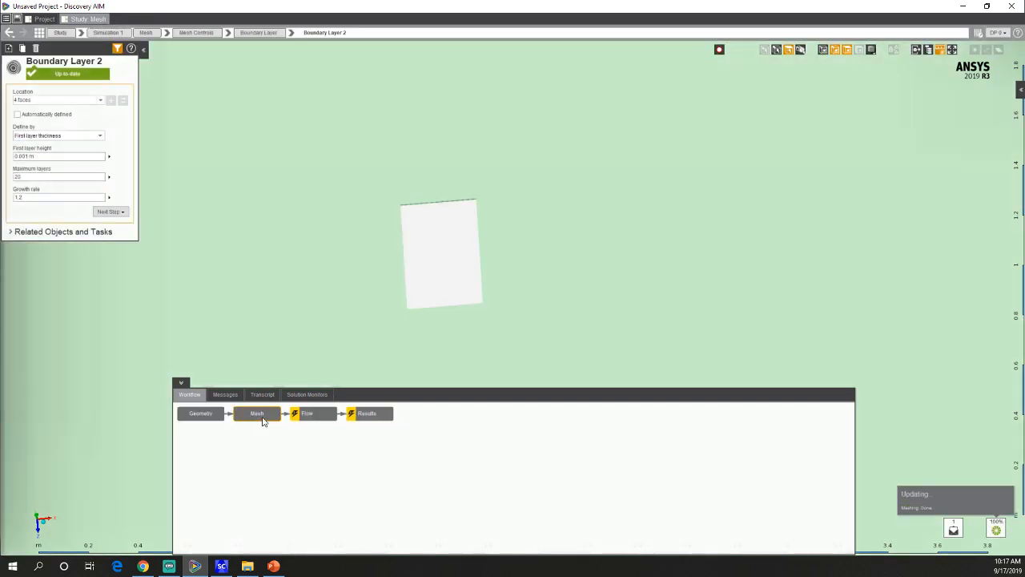
scroll(414, 317, "up", 10)
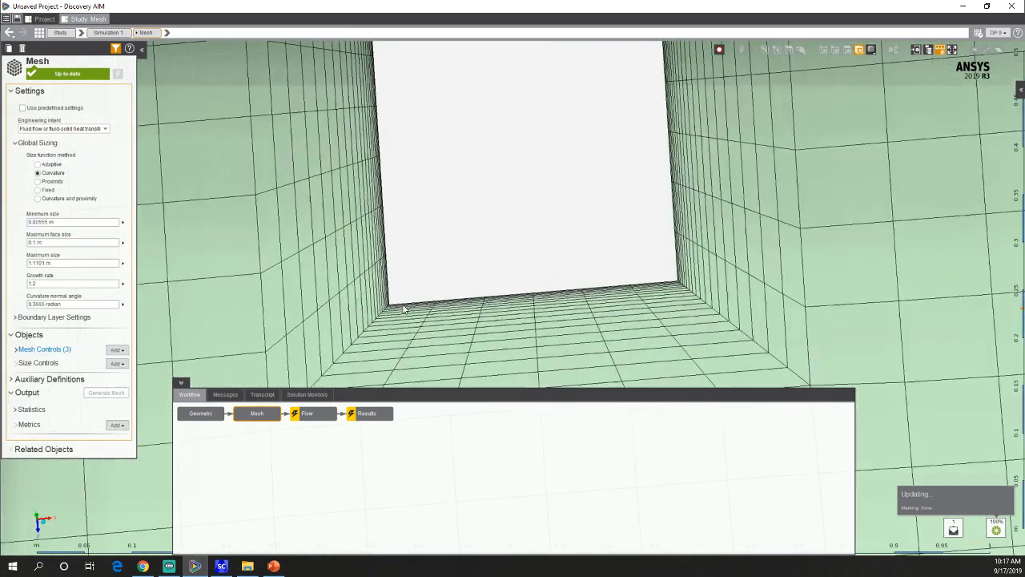
scroll(393, 314, "down", 10)
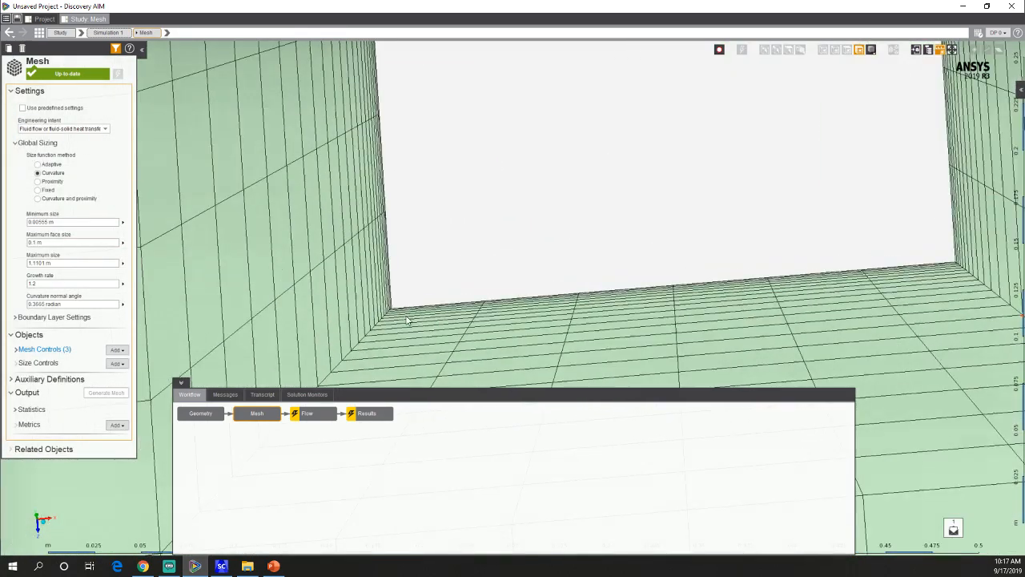
scroll(406, 319, "down", 5)
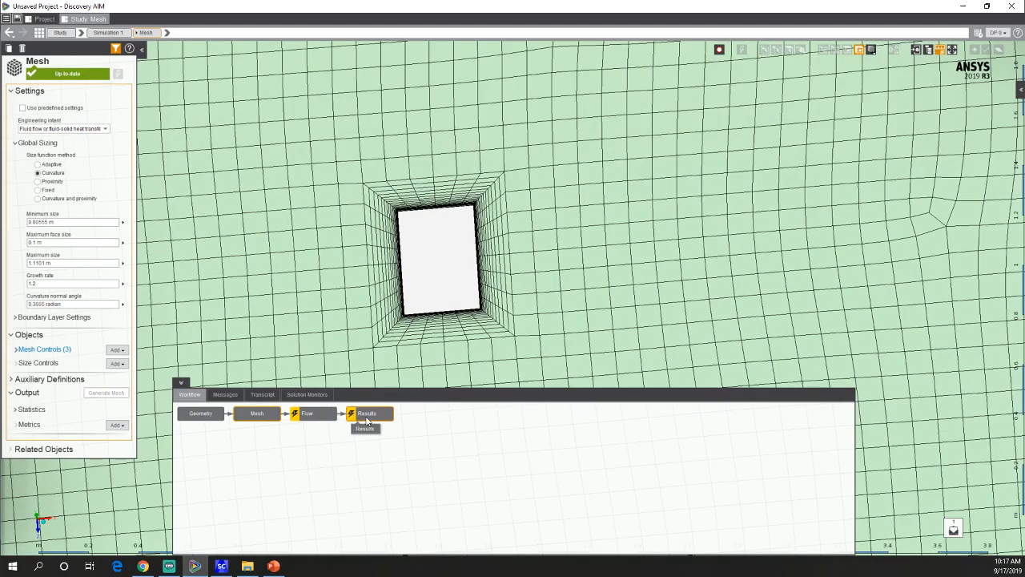
Re-solve the flow and update the results with the refined mesh, checking the Sum Force X monitor at the last iterations.
left_click(364, 416)
left_click(383, 422)
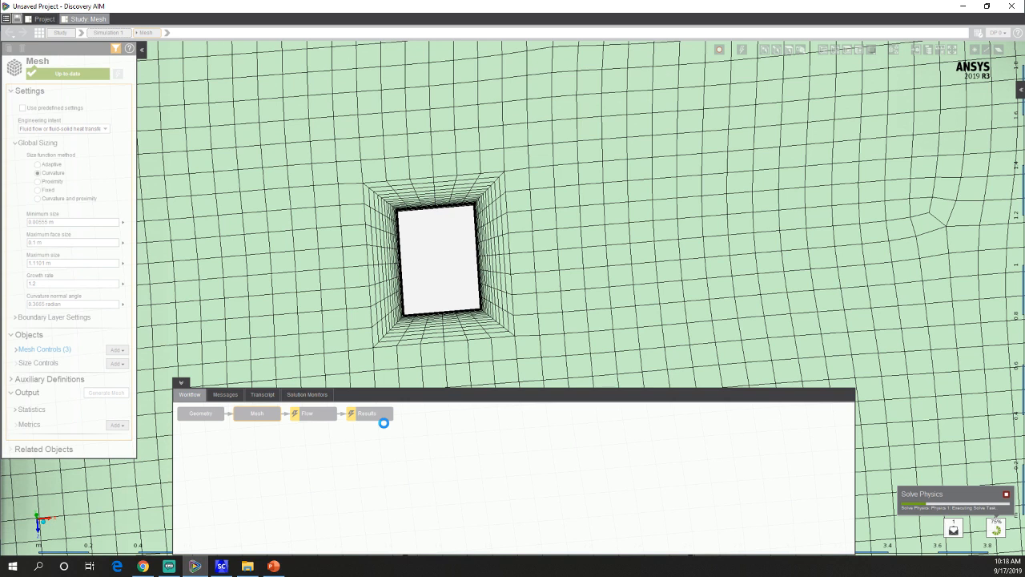
left_click(307, 394)
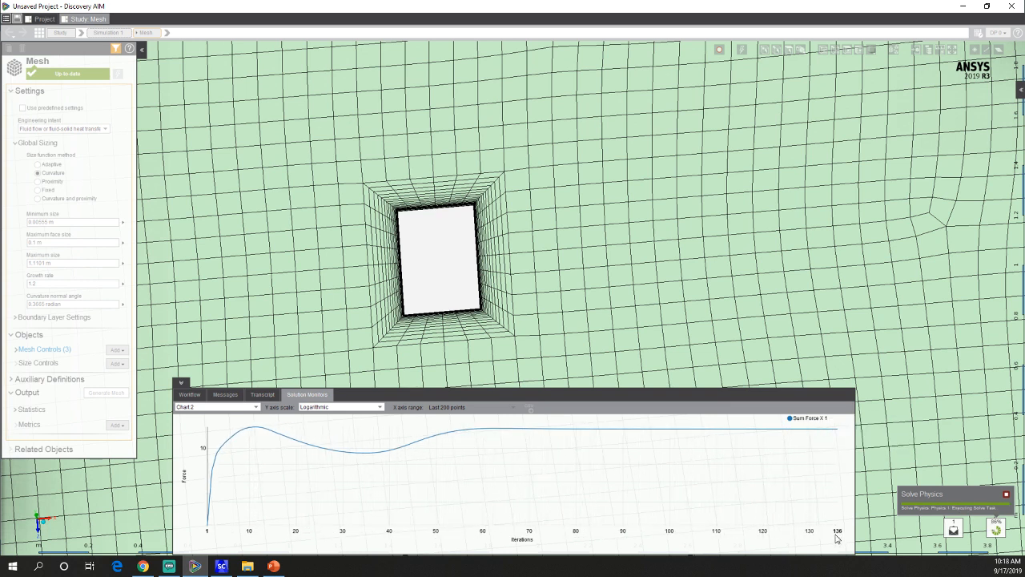
mouse_move(831, 436)
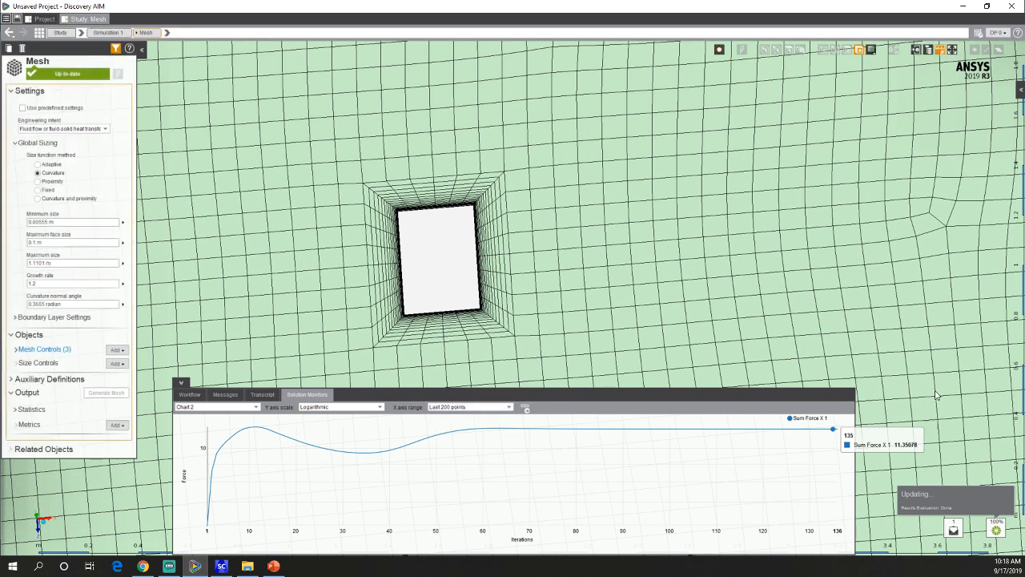
Open the Y Plus contour result and examine its new distribution and extremes along the antenna cutout faces.
left_click(194, 394)
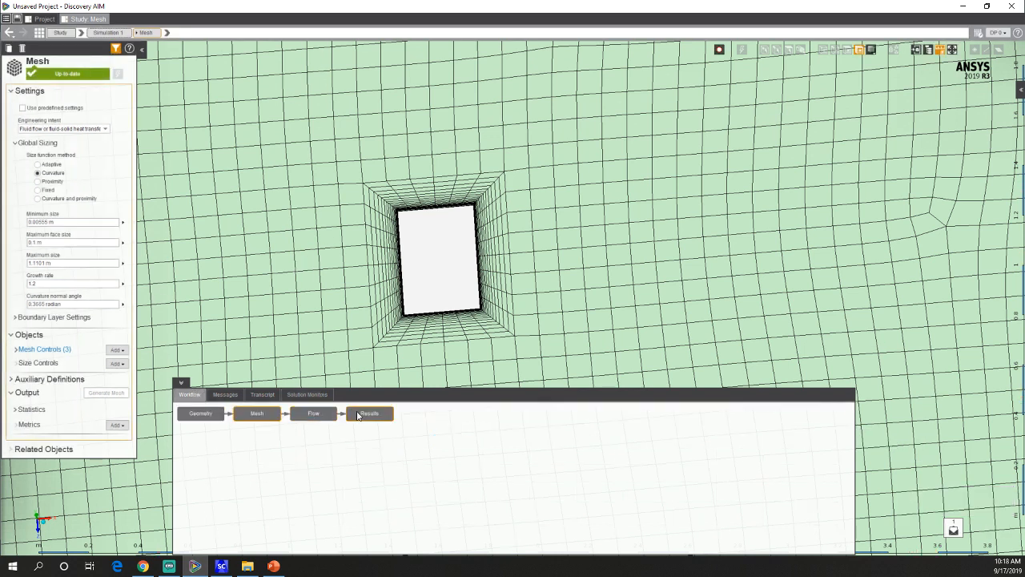
left_click(366, 415)
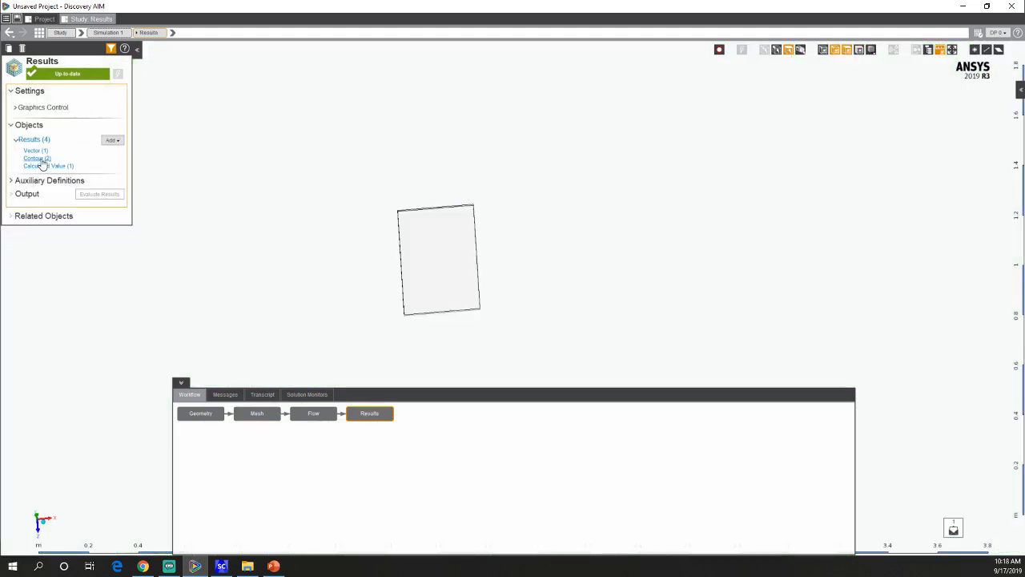
left_click(39, 159)
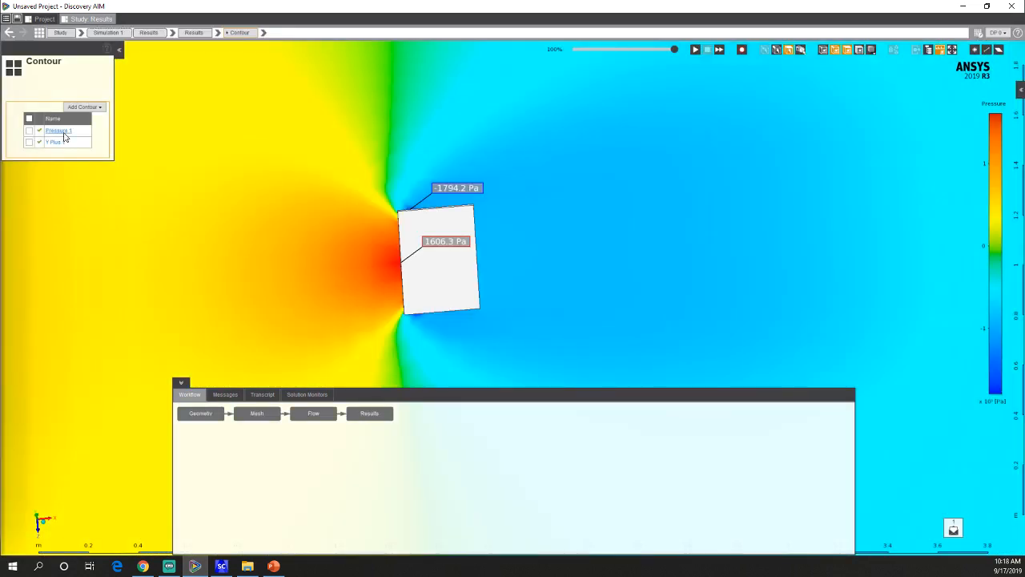
left_click(56, 143)
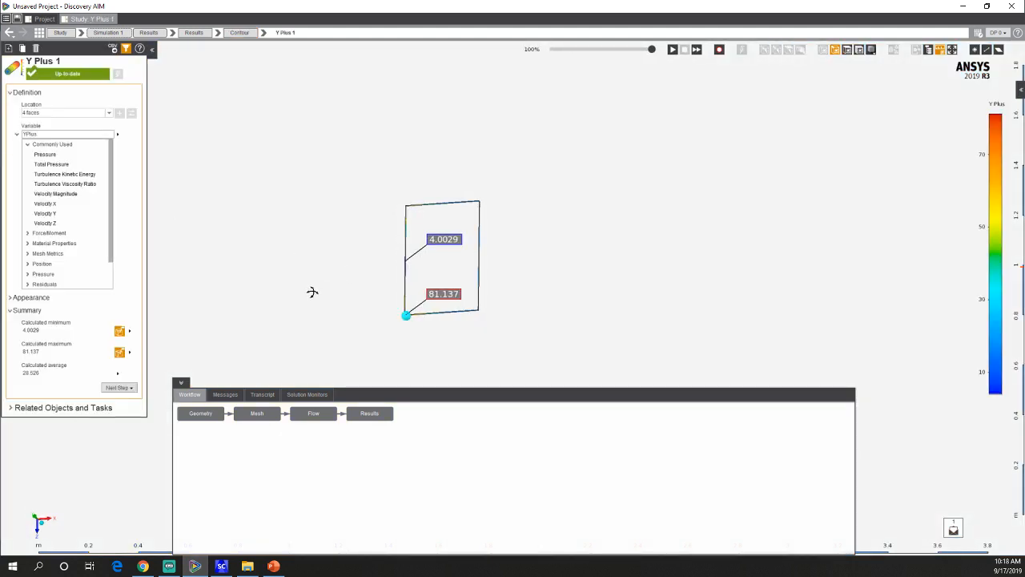
scroll(403, 310, "up", 5)
scroll(400, 307, "up", 5)
middle_click_drag(398, 284, 411, 245)
scroll(412, 246, "down", 5)
scroll(414, 246, "down", 3)
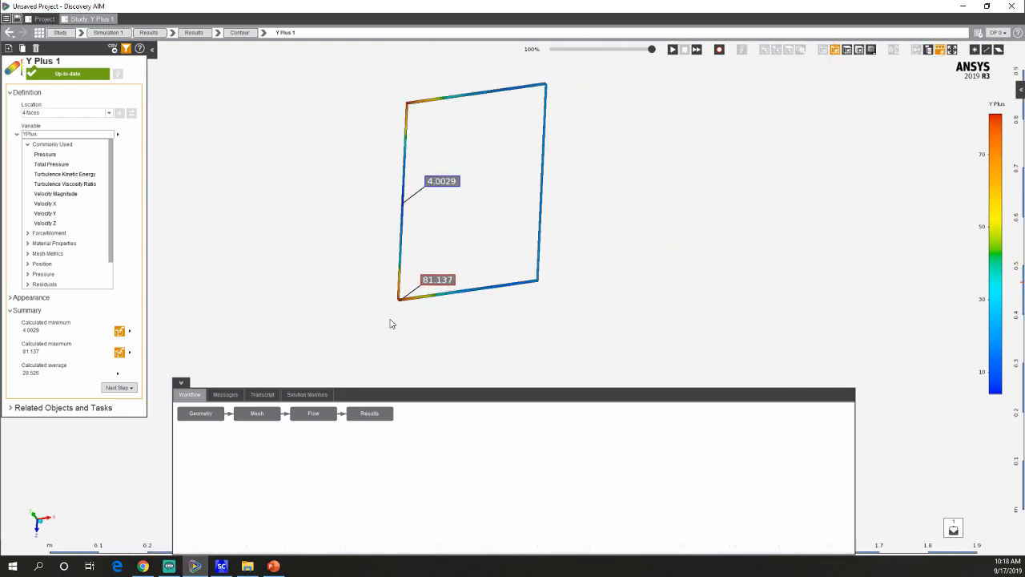
Set the cutout's boundary layer to a first layer height of 0.0001 m and 25 maximum layers.
left_click(263, 414)
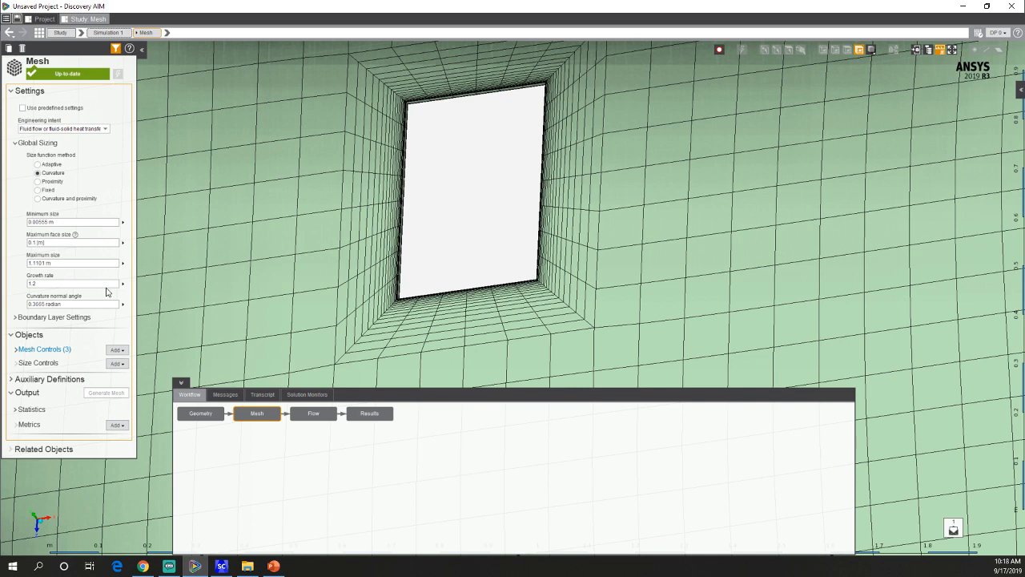
left_click(52, 350)
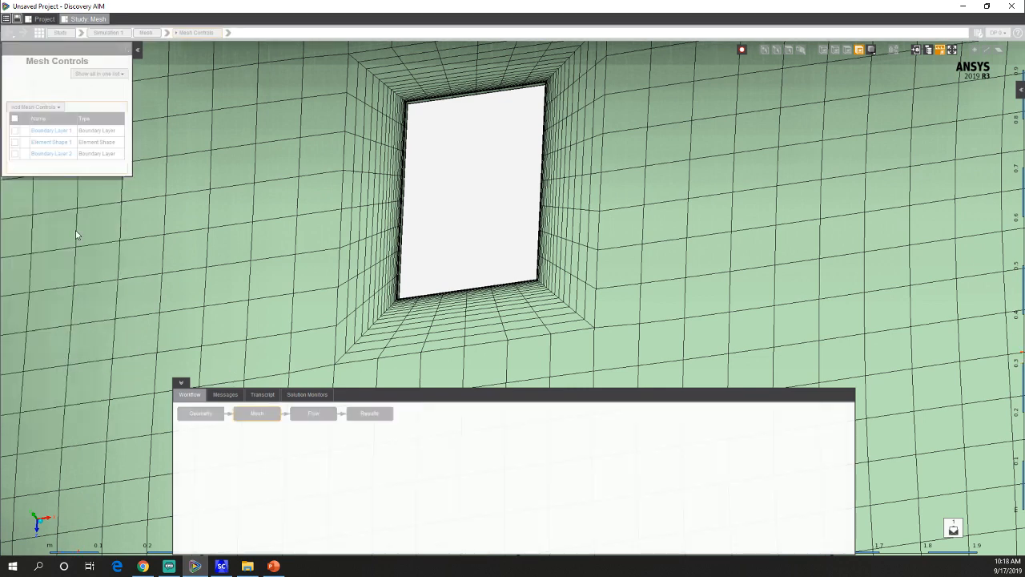
left_click(52, 153)
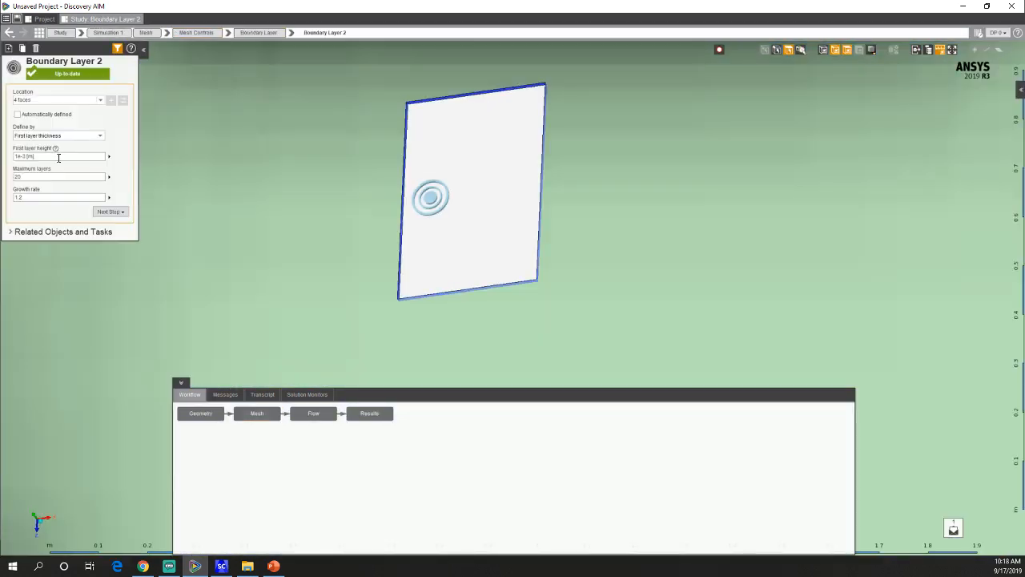
left_click(54, 156)
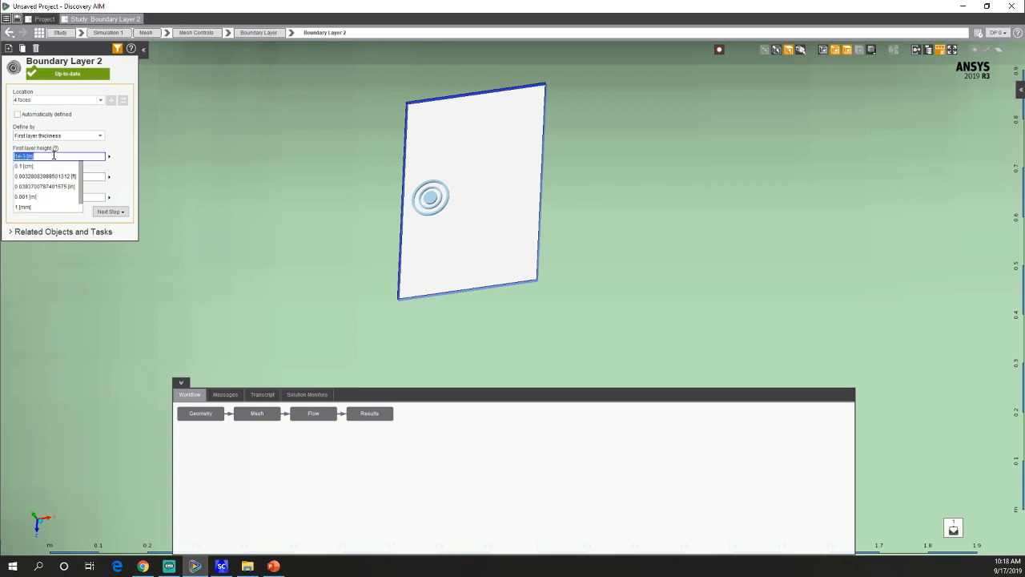
type("0")
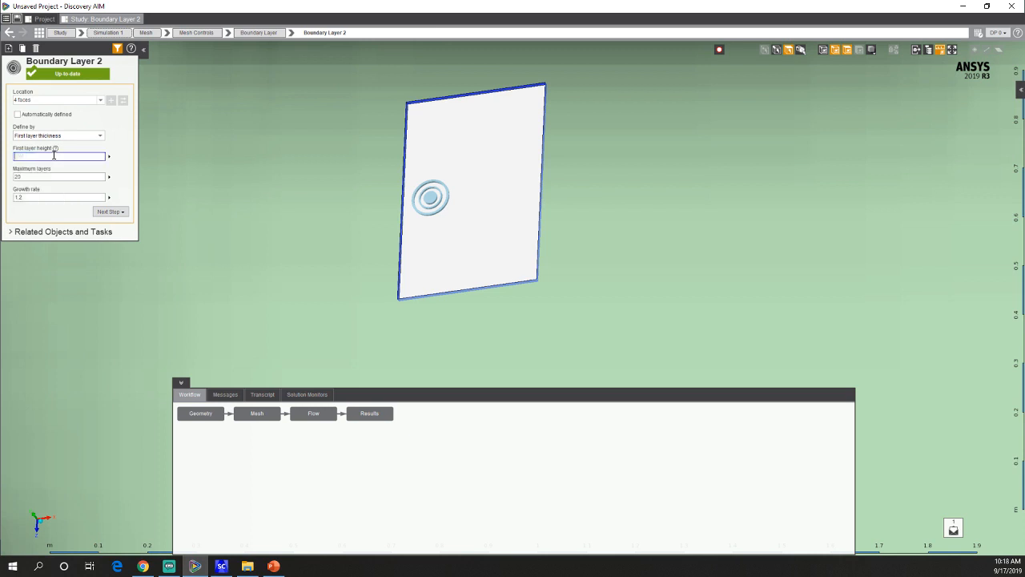
type(".1")
left_click(44, 177)
type("2")
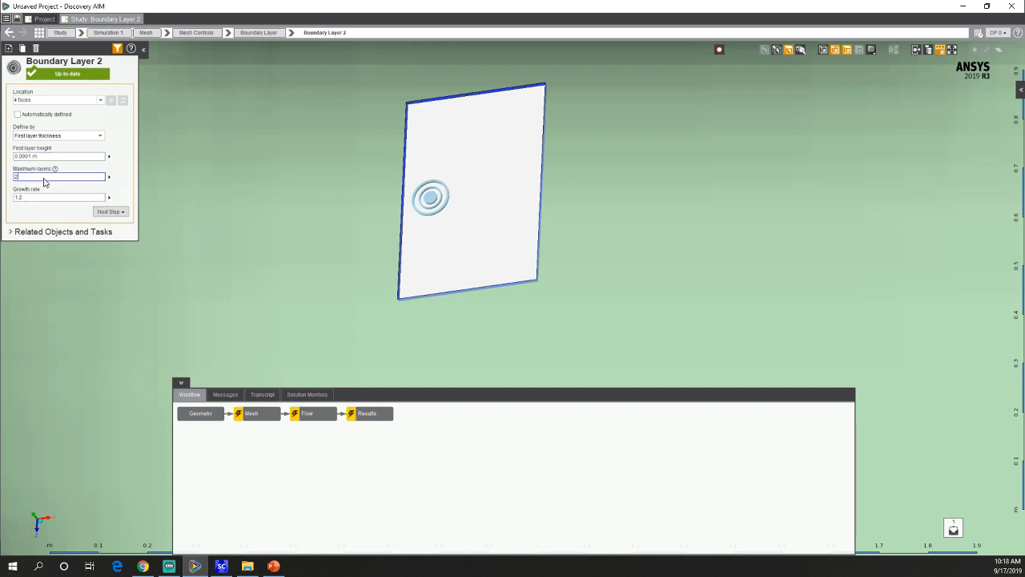
type("5")
key("Return")
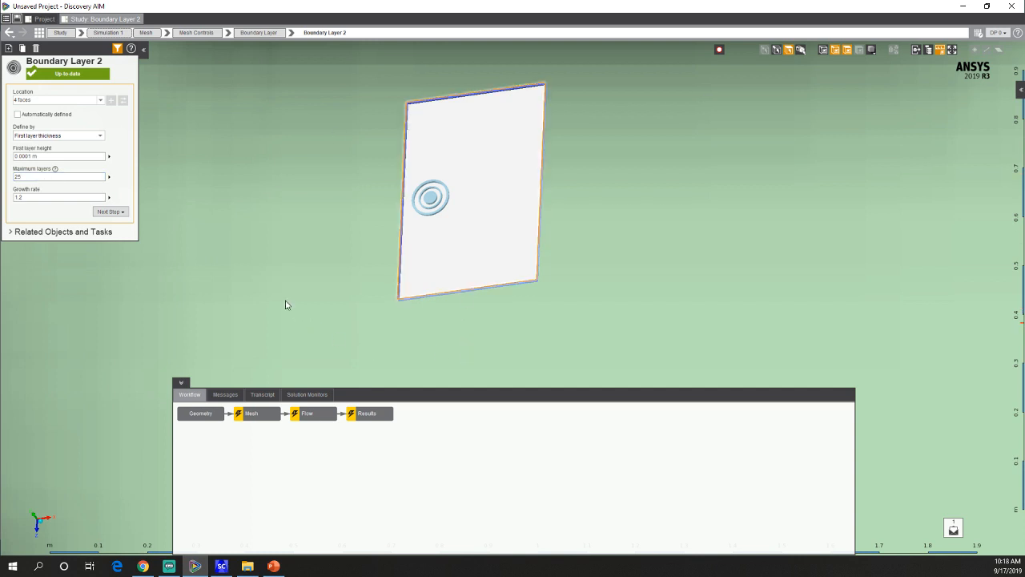
Regenerate the mesh with the thinner first boundary layer around the cutout.
left_click(264, 410)
right_click(261, 415)
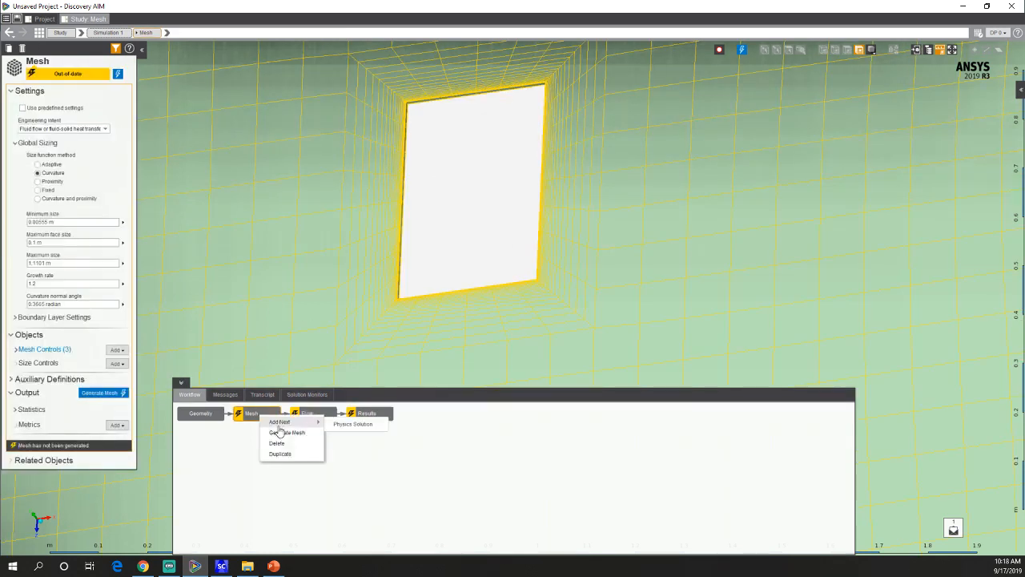
left_click(282, 433)
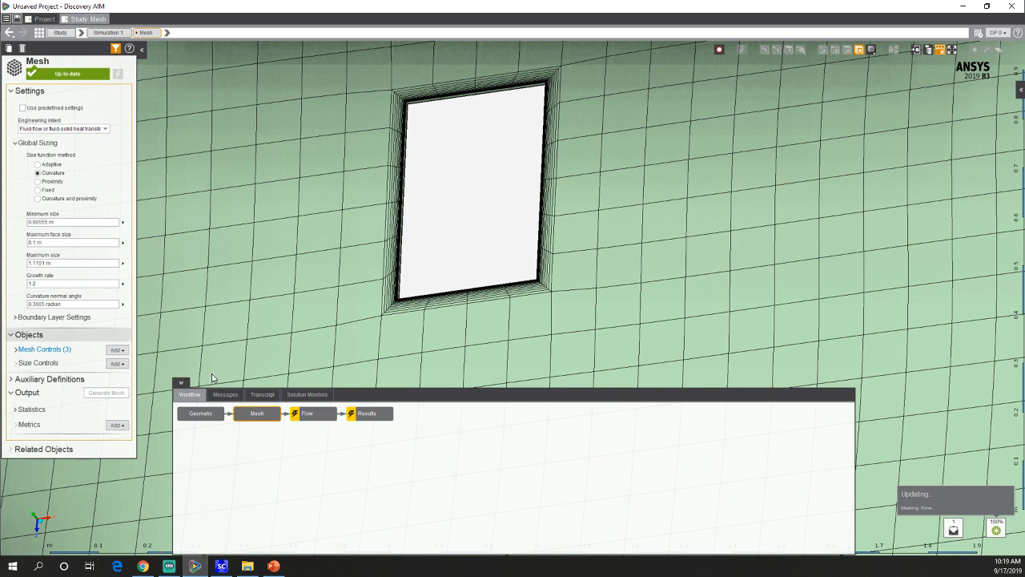
Raise the maximum layers of the cutout's boundary layer to 35.
left_click(55, 357)
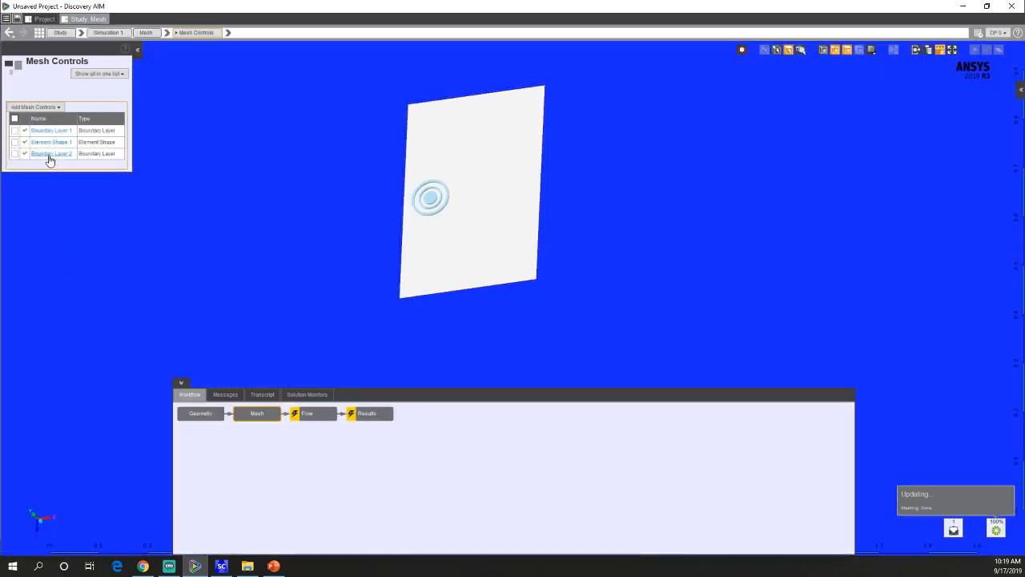
left_click(51, 157)
left_click(40, 178)
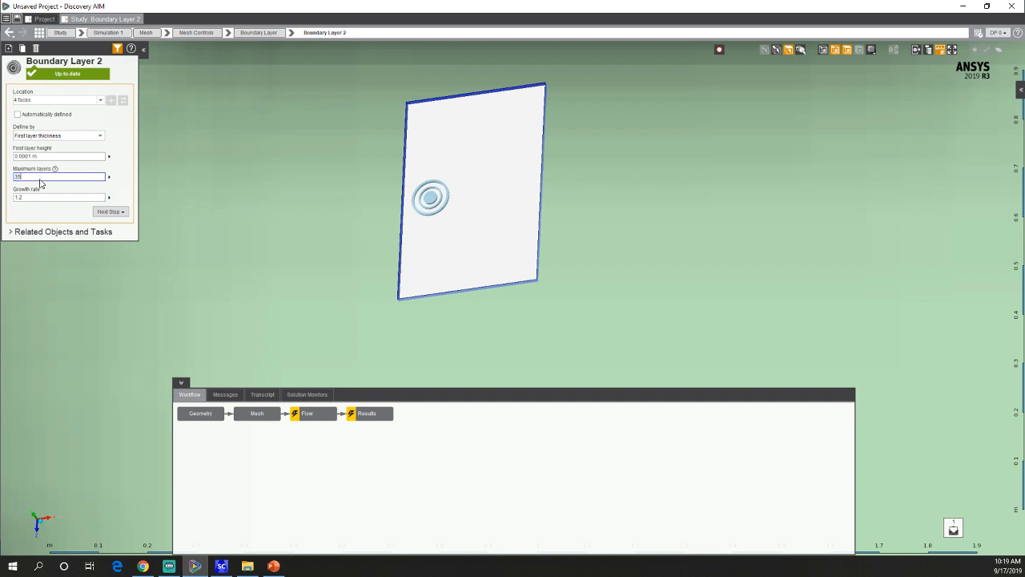
key("Return")
Generate the mesh again and examine how the boundary layers around the cutout blend into the surrounding mesh.
right_click(253, 343)
left_click(282, 373)
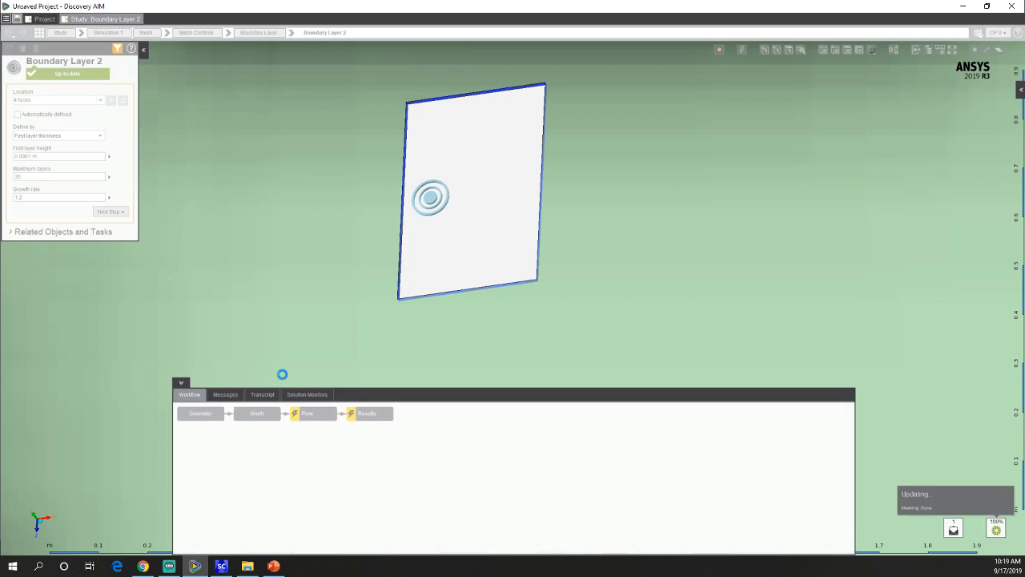
left_click(267, 417)
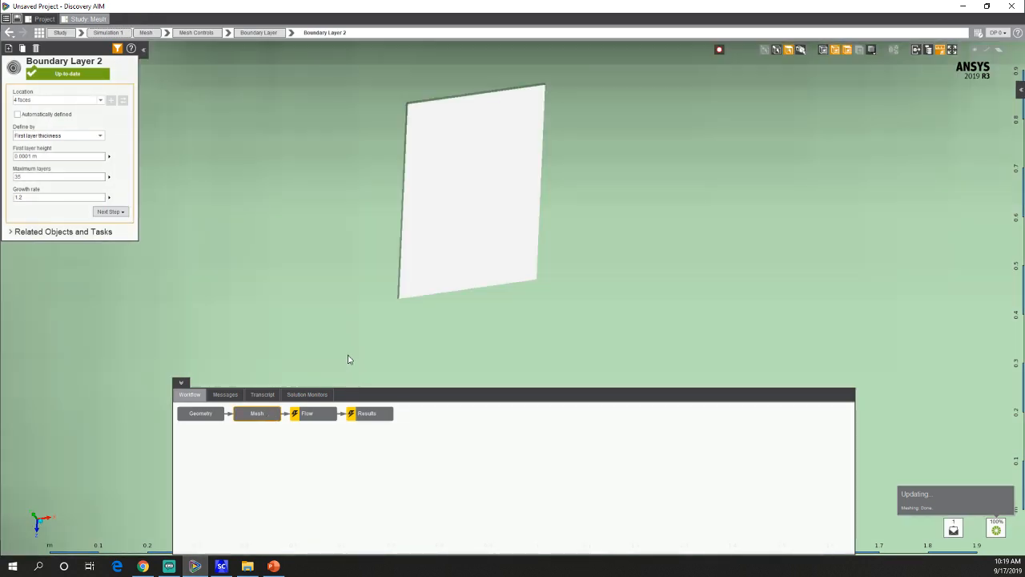
scroll(322, 289, "down", 6)
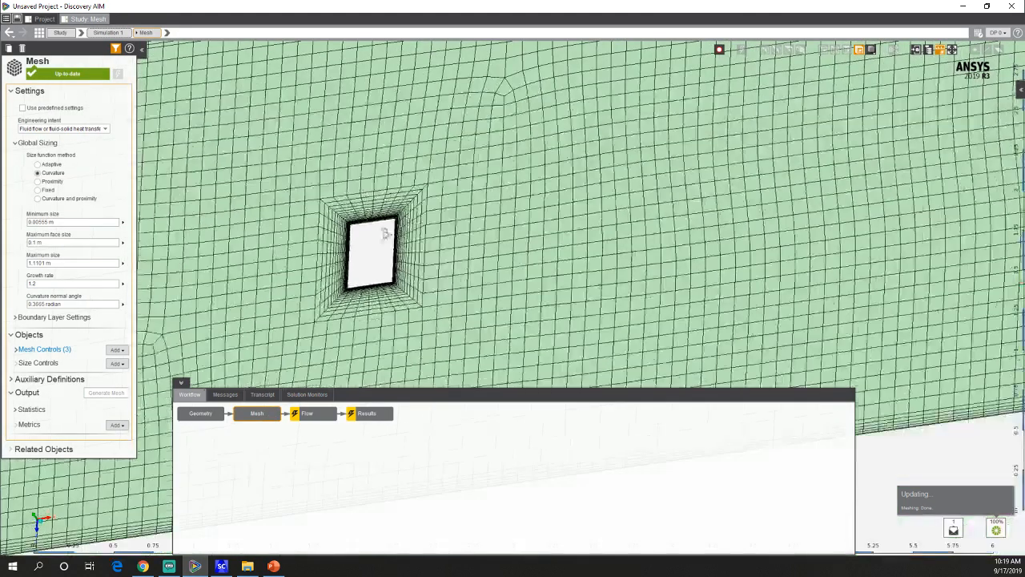
scroll(304, 298, "down", 5)
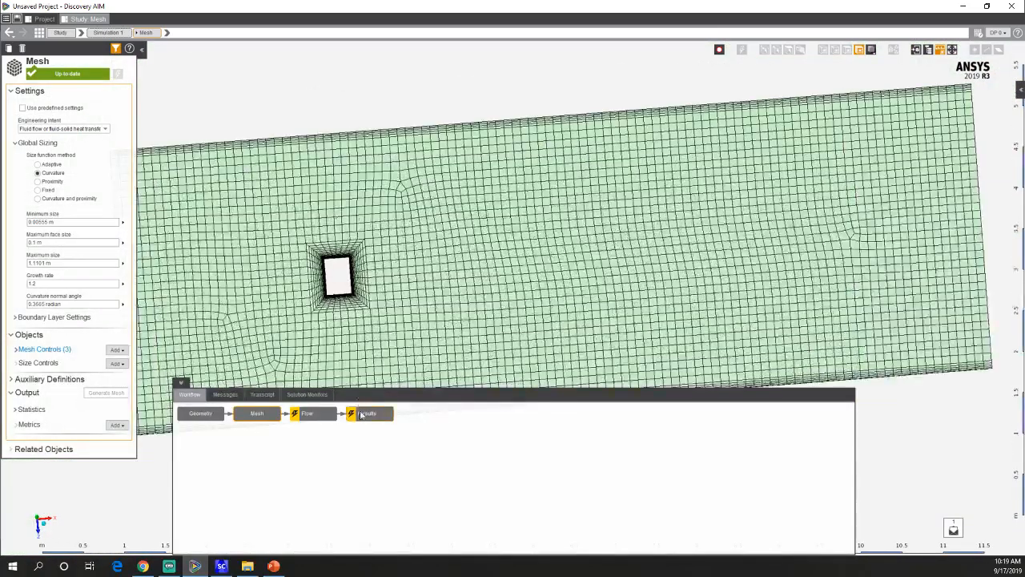
Evaluate the results so that the flow is re-solved on the refined mesh.
left_click(360, 414)
right_click(360, 414)
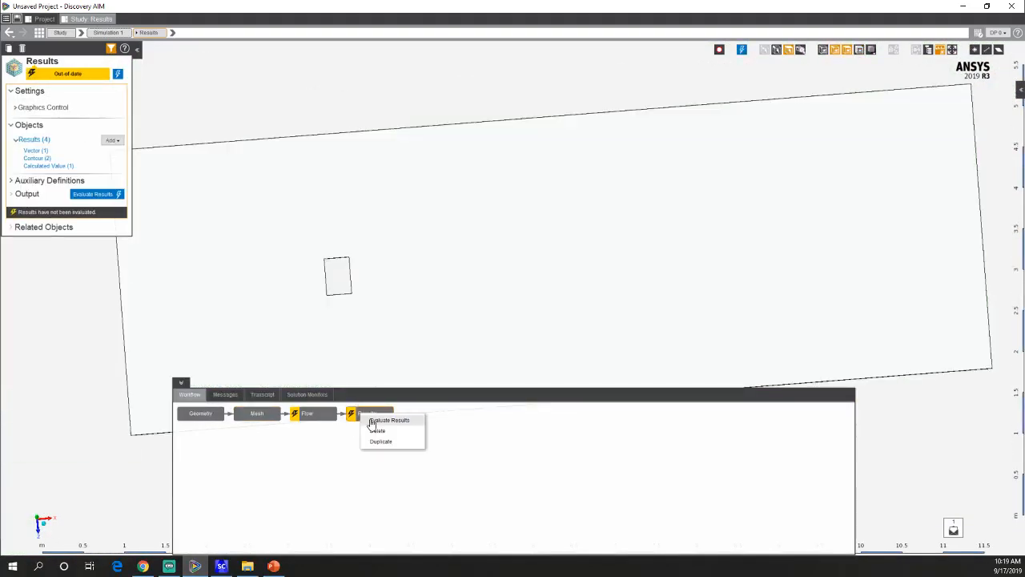
left_click(369, 419)
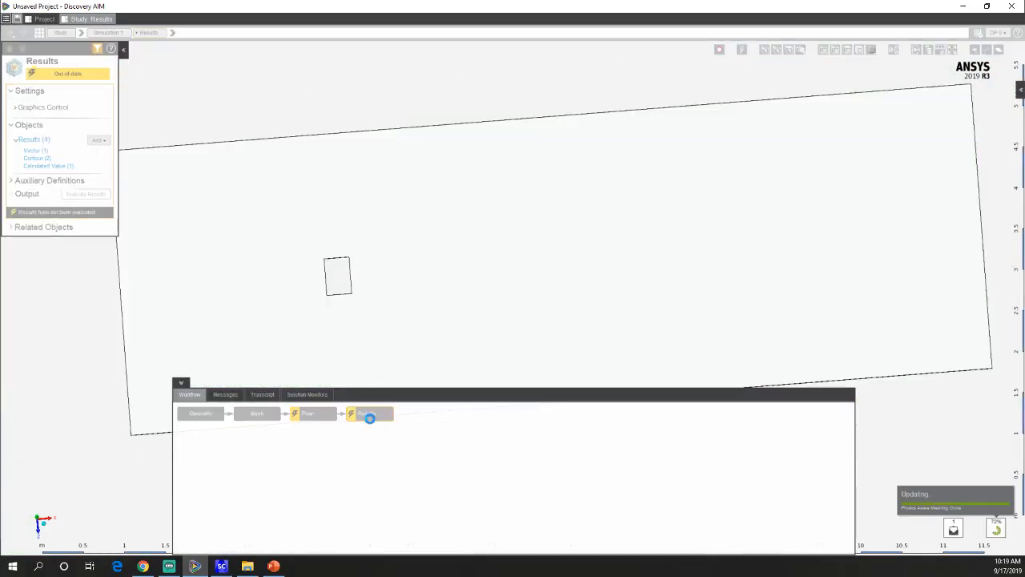
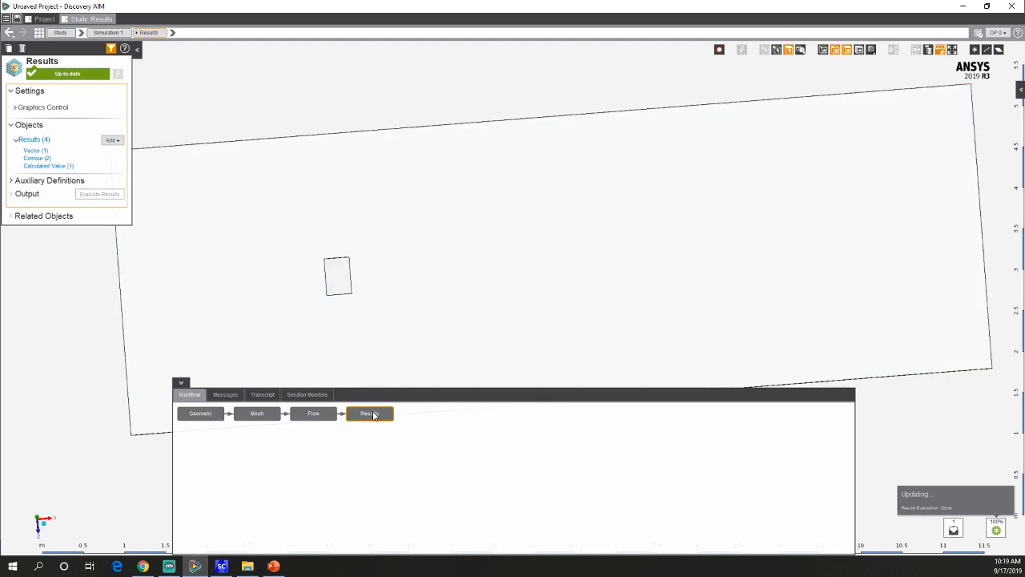
Open the Y Plus contour and examine its distribution and extremes along the cutout's edges.
left_click(42, 160)
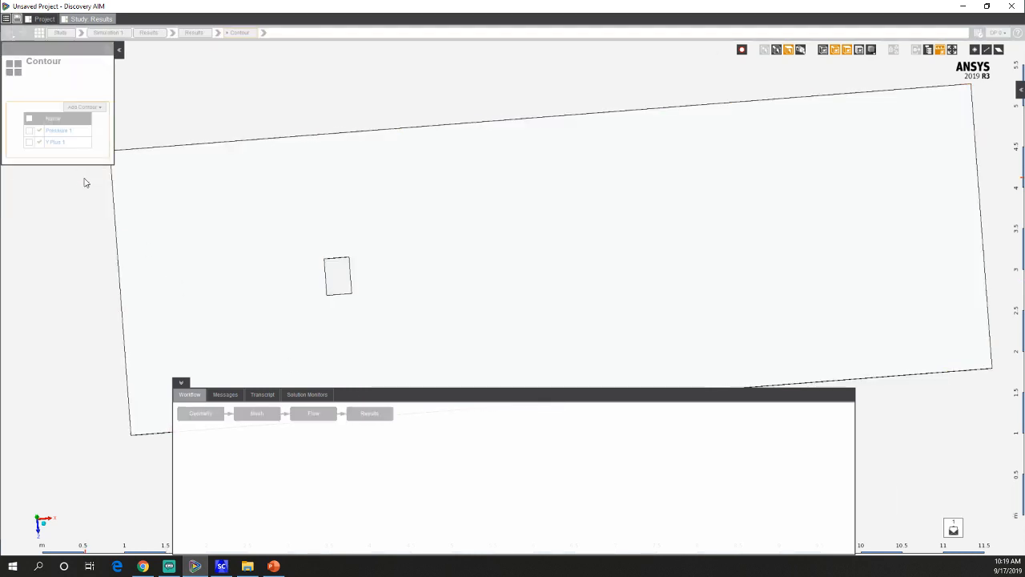
left_click(56, 143)
scroll(343, 263, "up", 3)
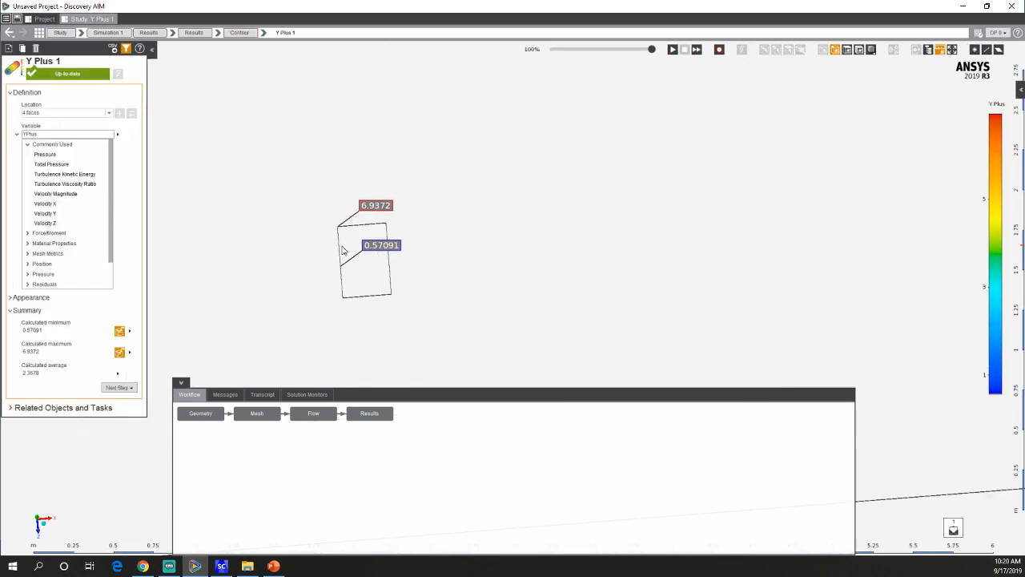
scroll(309, 290, "up", 5)
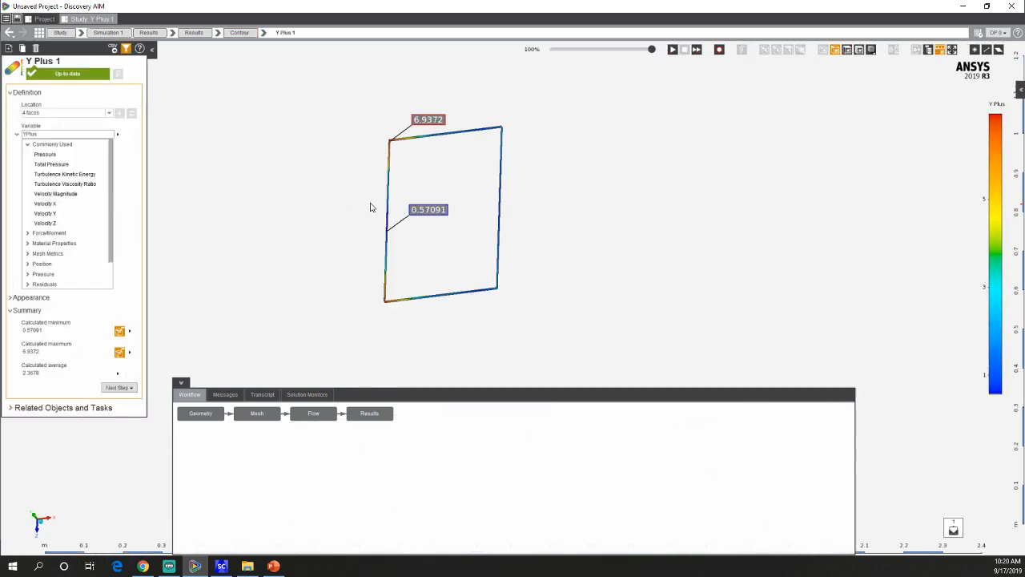
scroll(453, 89, "down", 2)
scroll(424, 240, "up", 5)
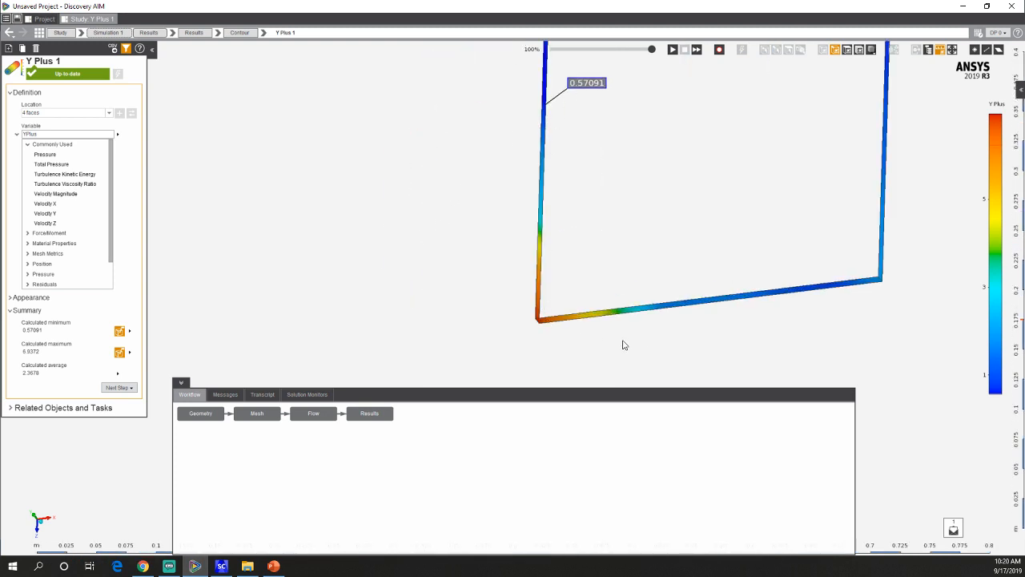
scroll(633, 293, "down", 5)
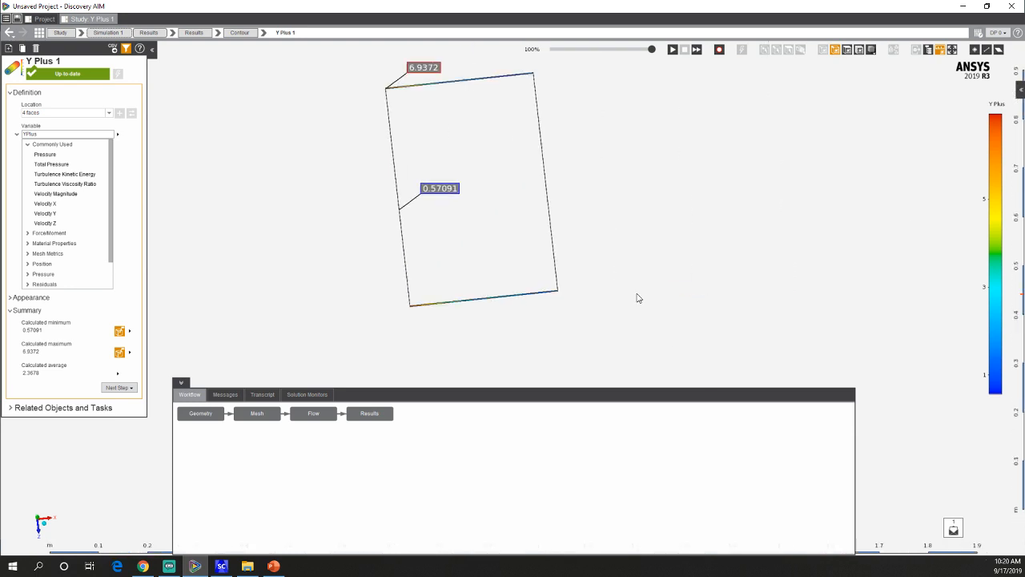
middle_click_drag(490, 282, 451, 310, "ctrl")
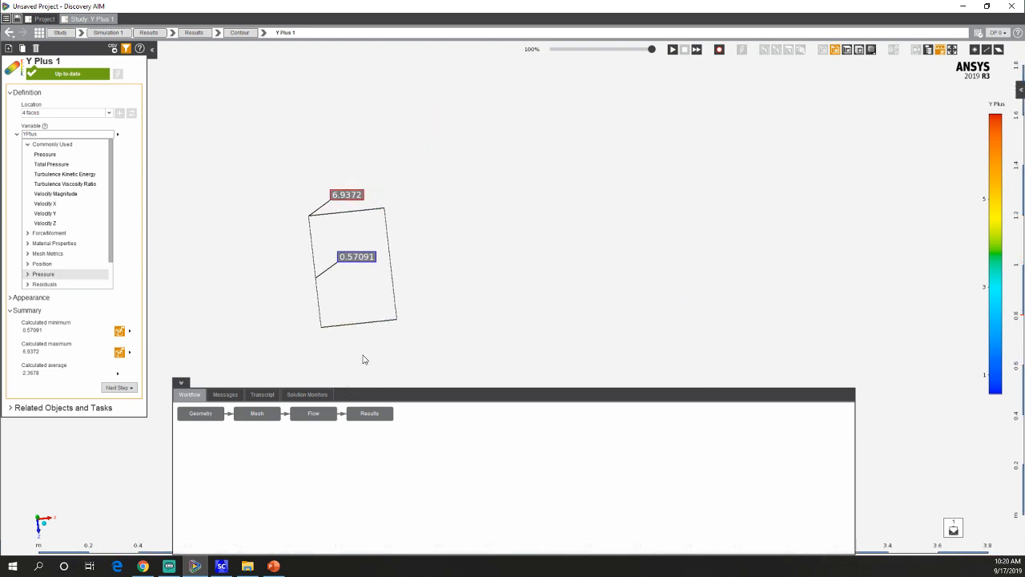
Open the Sum Force X calculated value and check the force on the cutout faces.
left_click(365, 414)
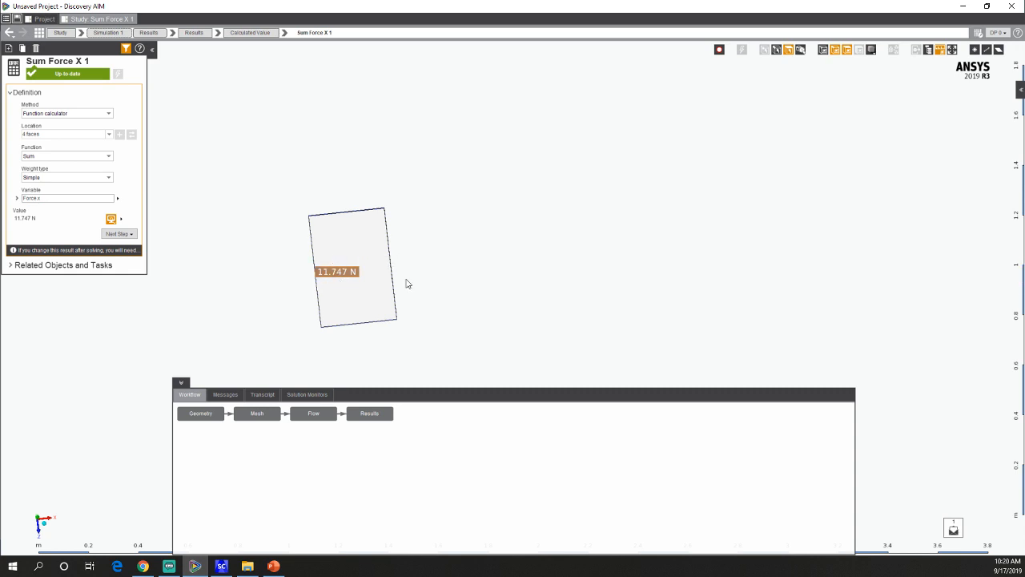
scroll(414, 345, "down", 5)
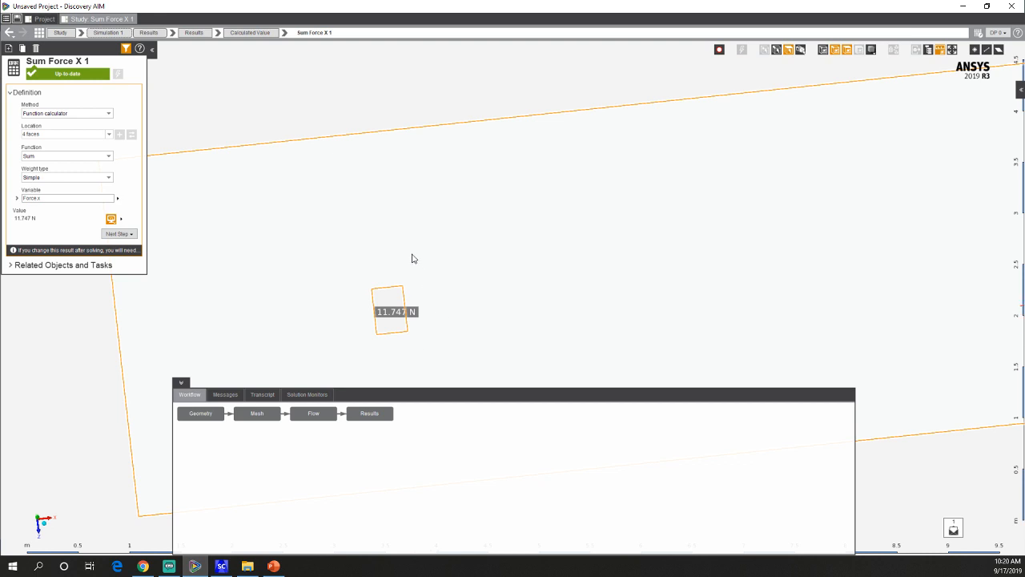
middle_click_drag(414, 259, 446, 286)
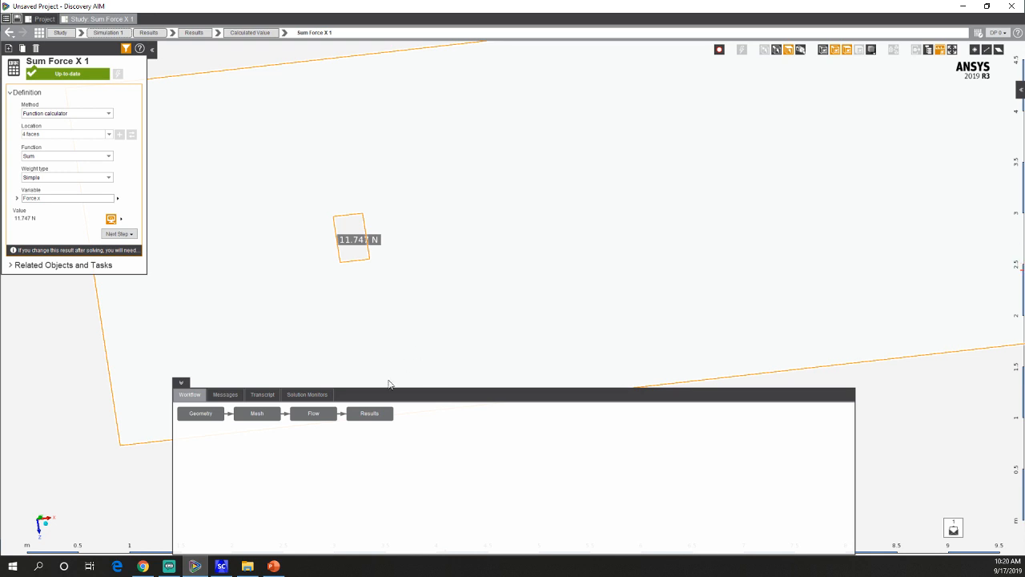
Change the pressure contour's variable to Velocity Magnitude and evaluate it.
left_click(367, 416)
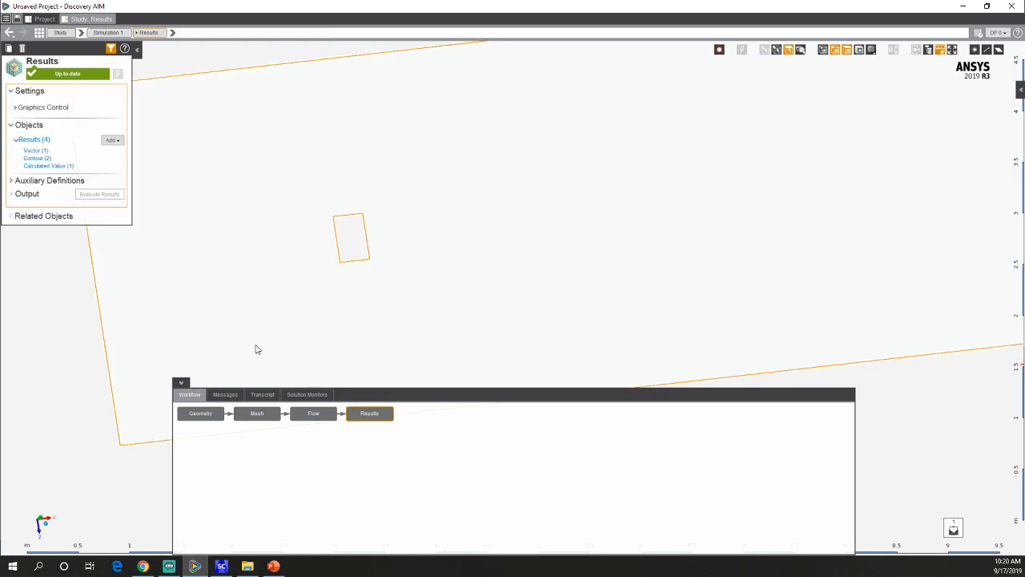
left_click(42, 159)
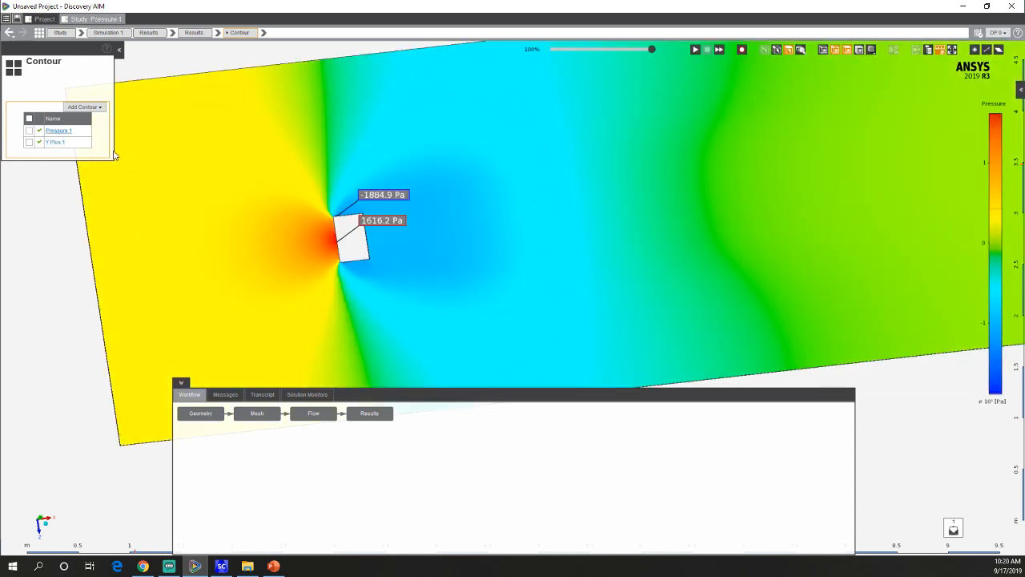
left_click(60, 131)
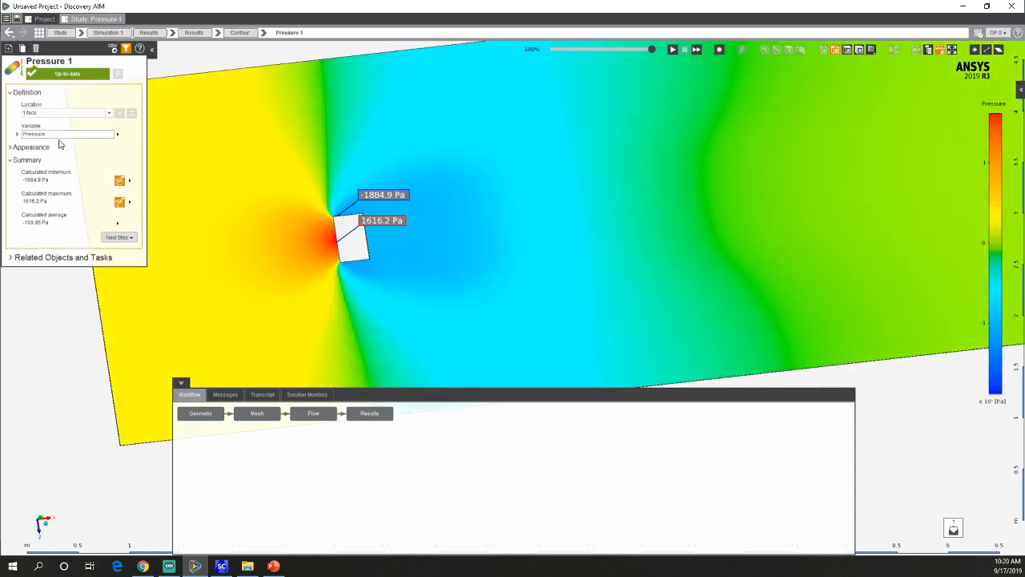
left_click(68, 134)
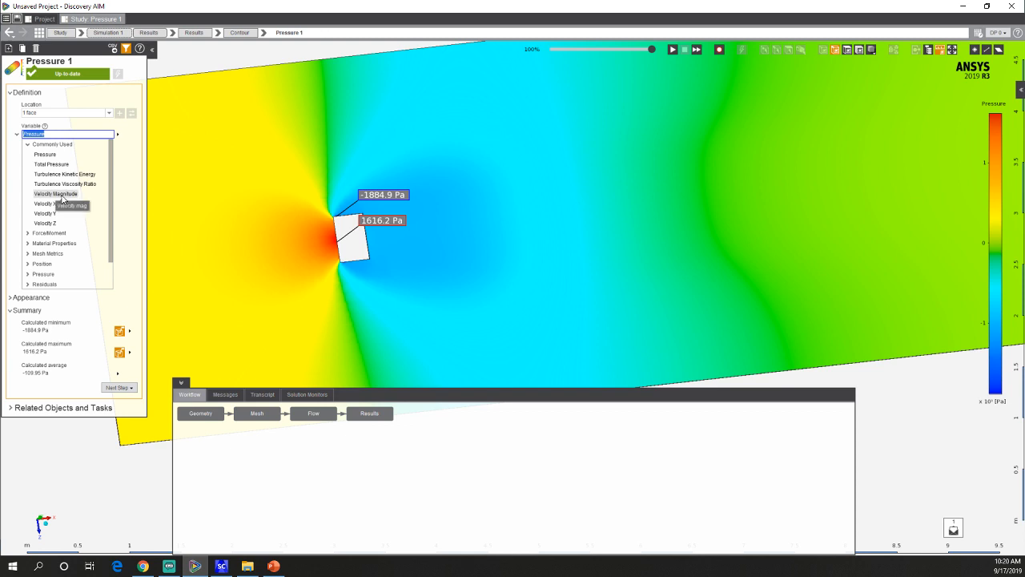
left_click(63, 193)
left_click(118, 74)
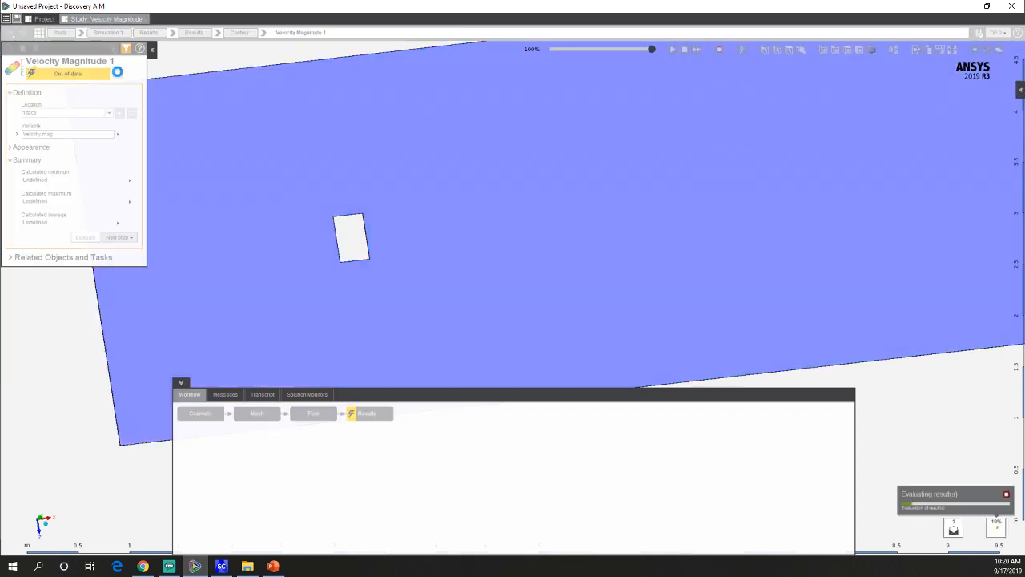
Probe the velocity in the wake behind the cutout and examine the flow separation around its corners.
left_click(429, 237)
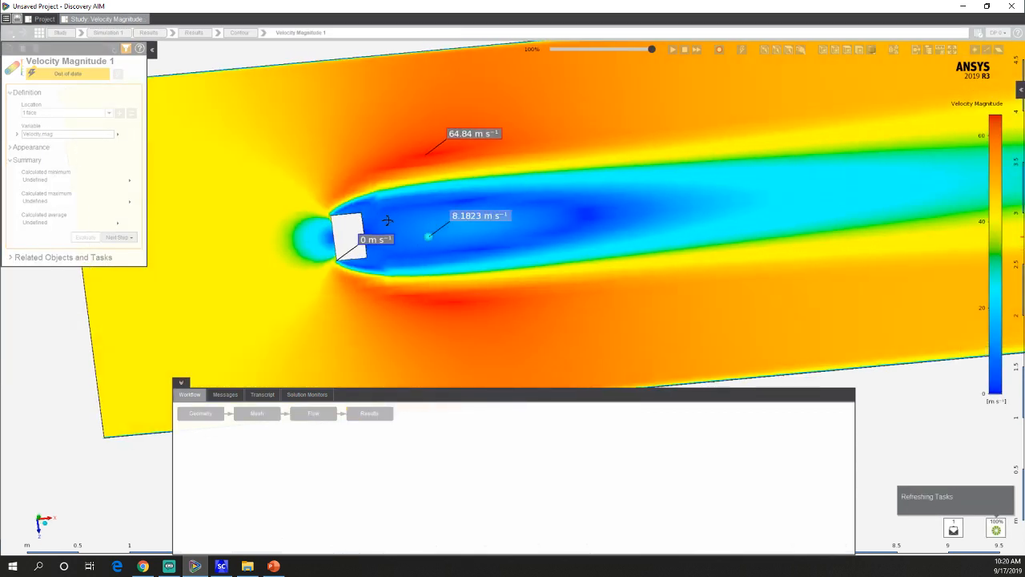
scroll(386, 205, "up", 6)
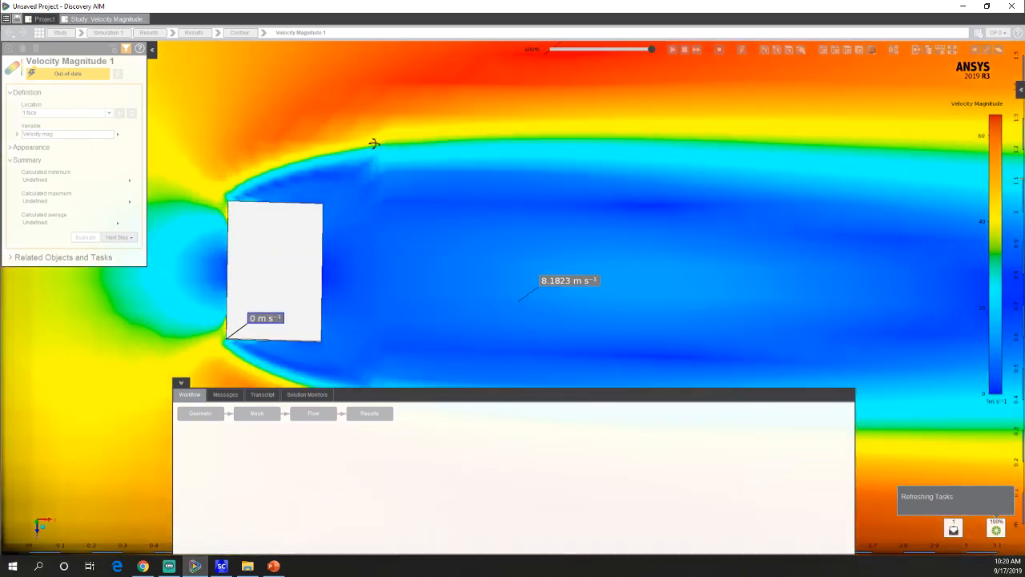
scroll(378, 211, "down", 3)
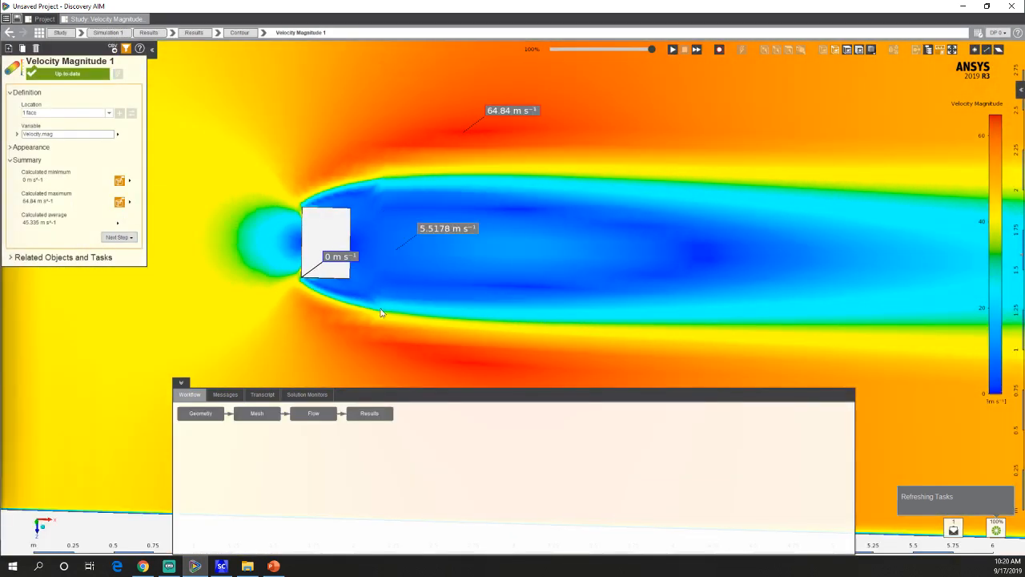
Overlay the mesh on the Velocity Magnitude contour and examine the element sizes in the wake behind the cutout.
scroll(630, 319, "down", 3)
scroll(654, 309, "up", 3)
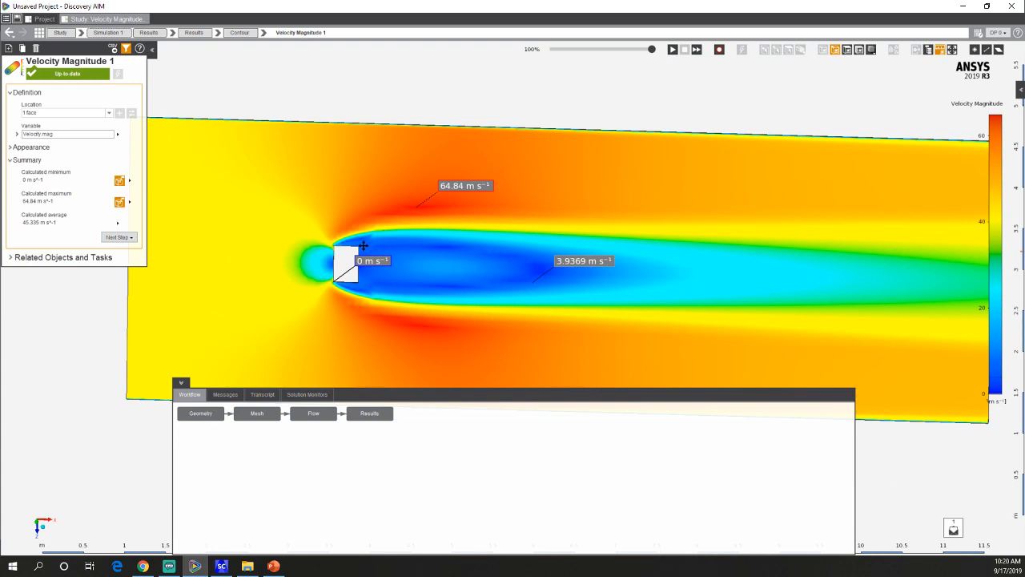
scroll(679, 266, "down", 5)
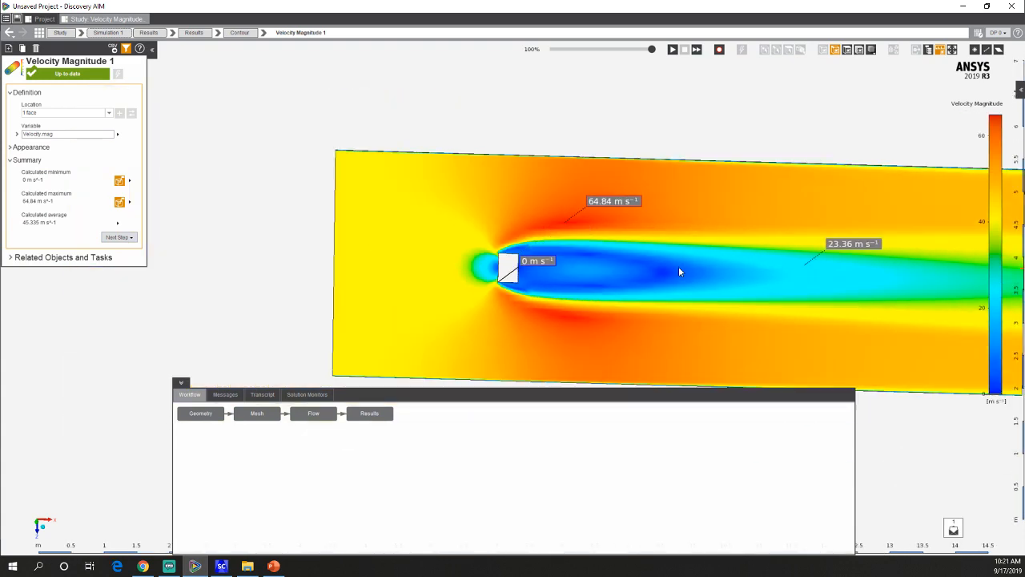
left_click(858, 49)
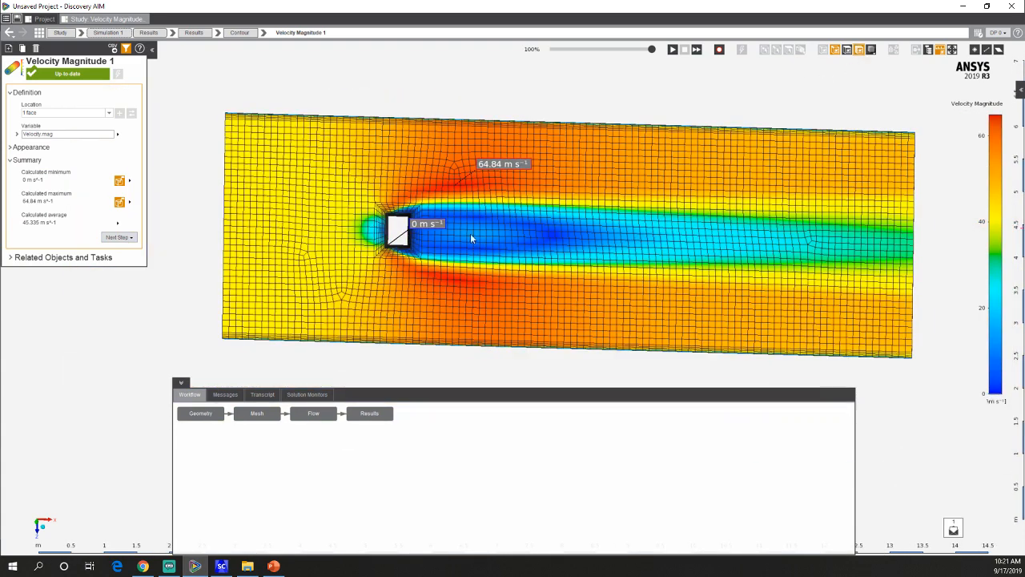
scroll(470, 233, "up", 5)
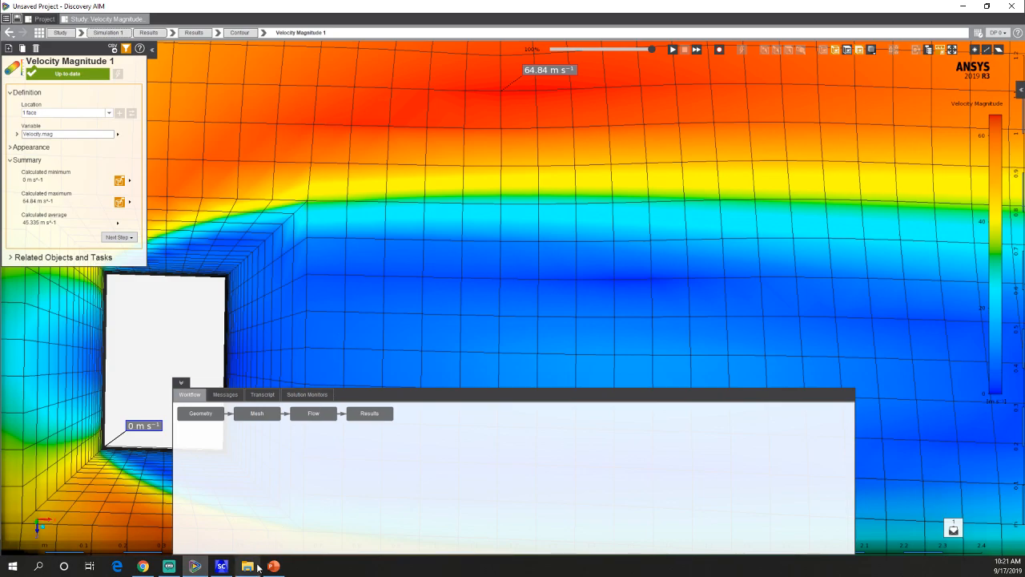
Switch to SpaceClaim and orient the Antennawebinar model to a straight-on view of the face containing the cutout.
left_click(223, 567)
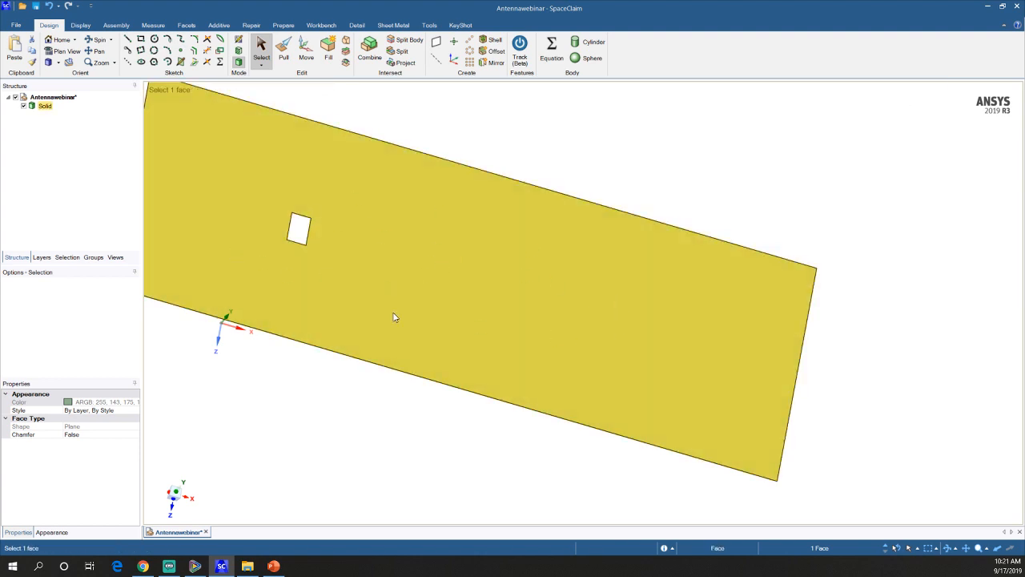
left_click(176, 491)
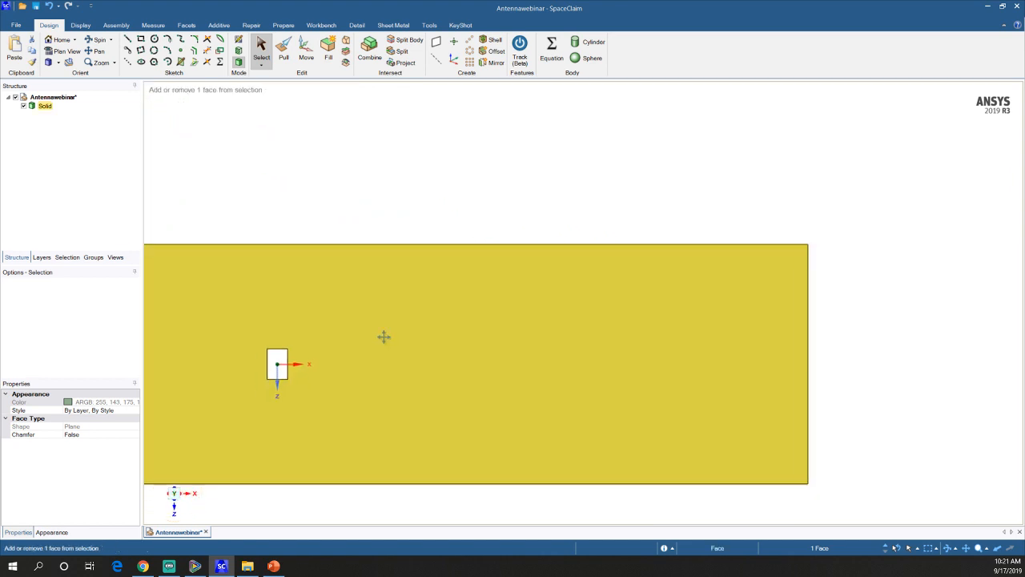
left_click(141, 40)
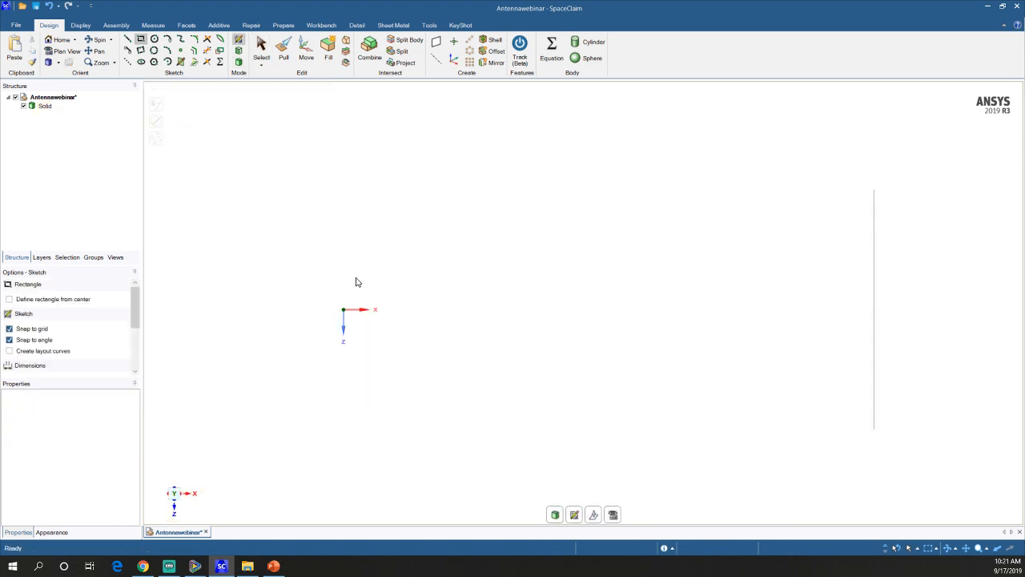
left_click(557, 514)
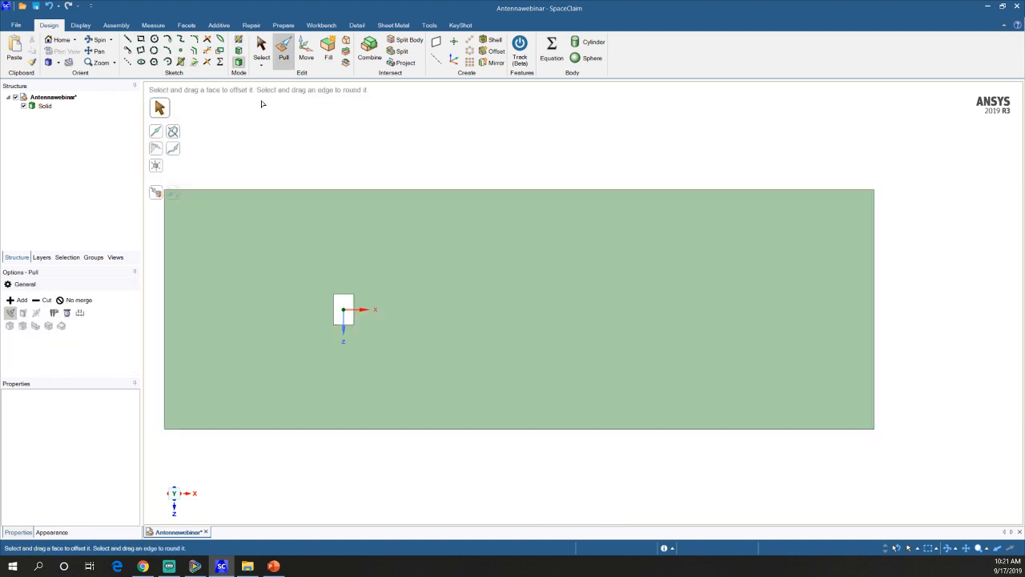
left_click(261, 48)
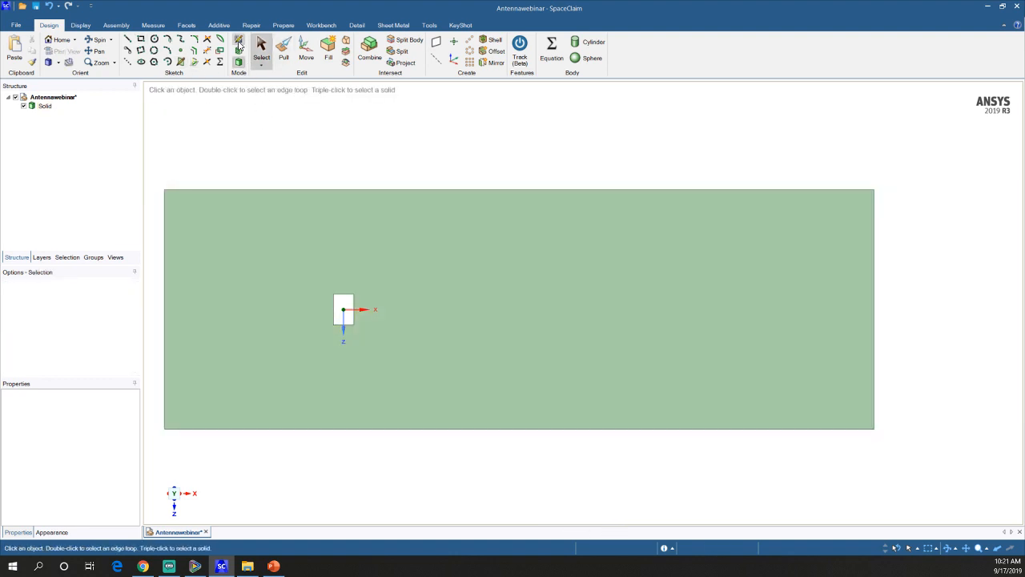
Sketch a rectangle about 6395 mm by 965 mm on the domain's large face, enclosing the cutout and its downstream wake region.
left_click(386, 272)
key("k")
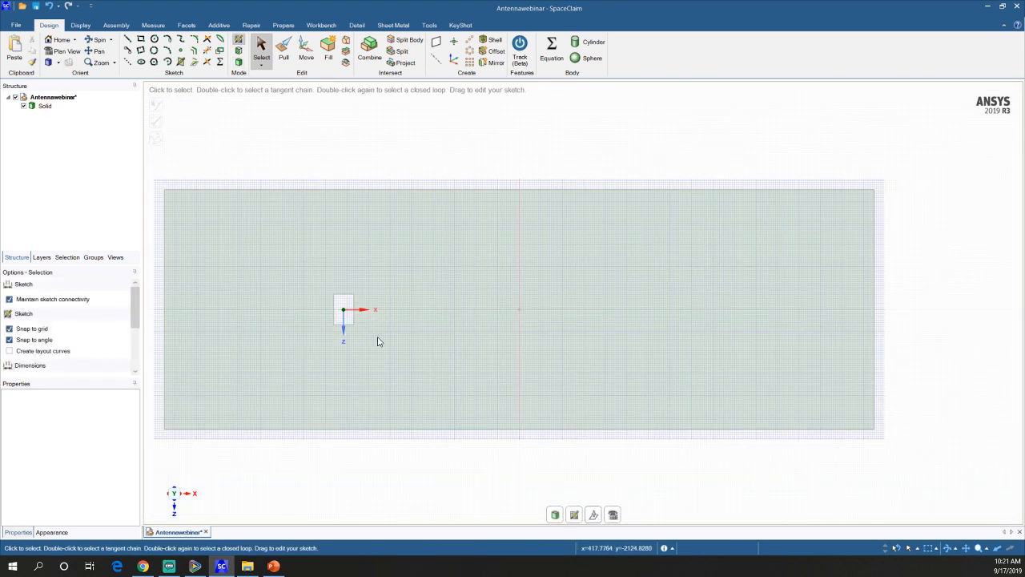
left_click(141, 40)
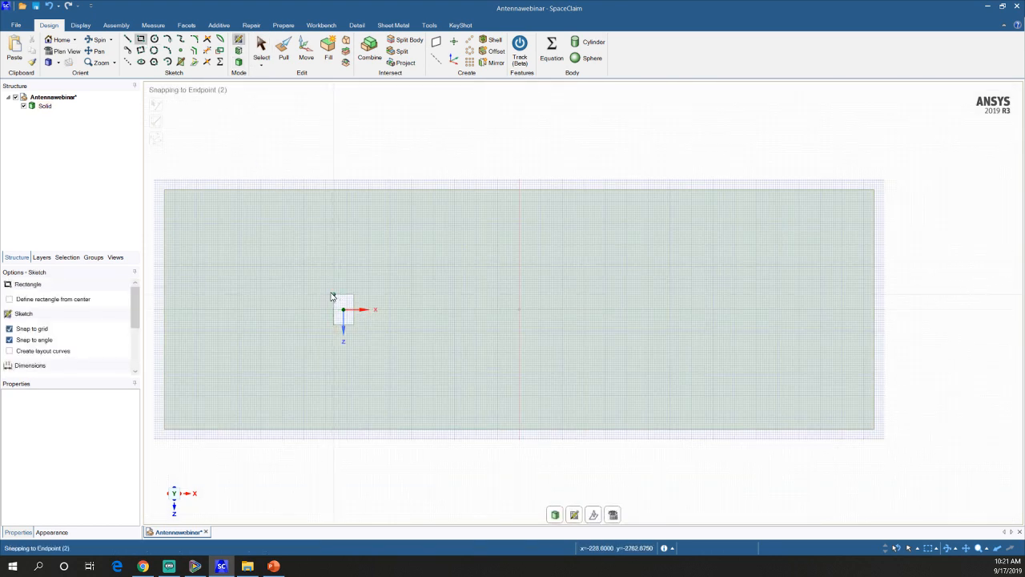
scroll(325, 290, "up", 2)
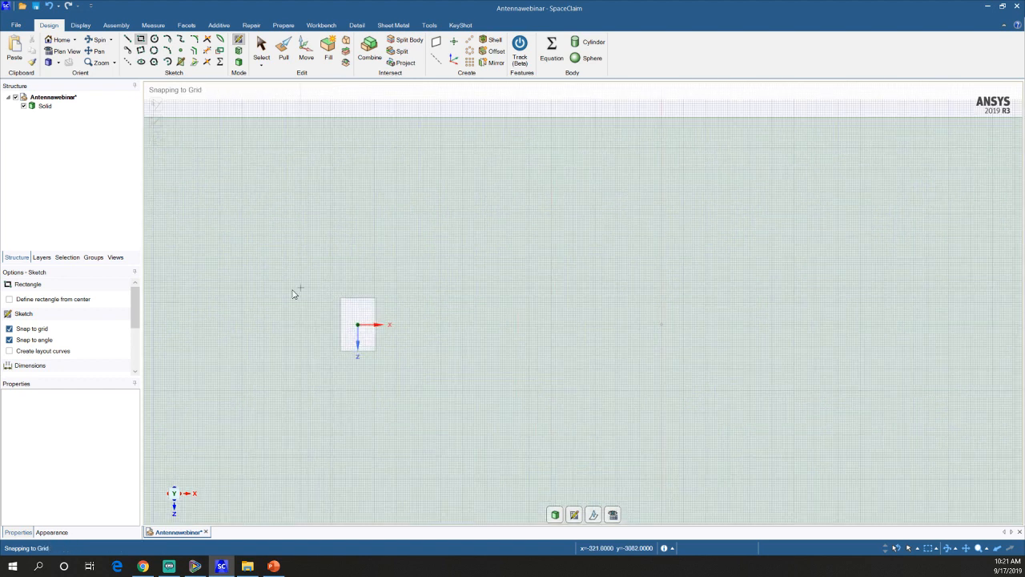
scroll(346, 290, "up", 2)
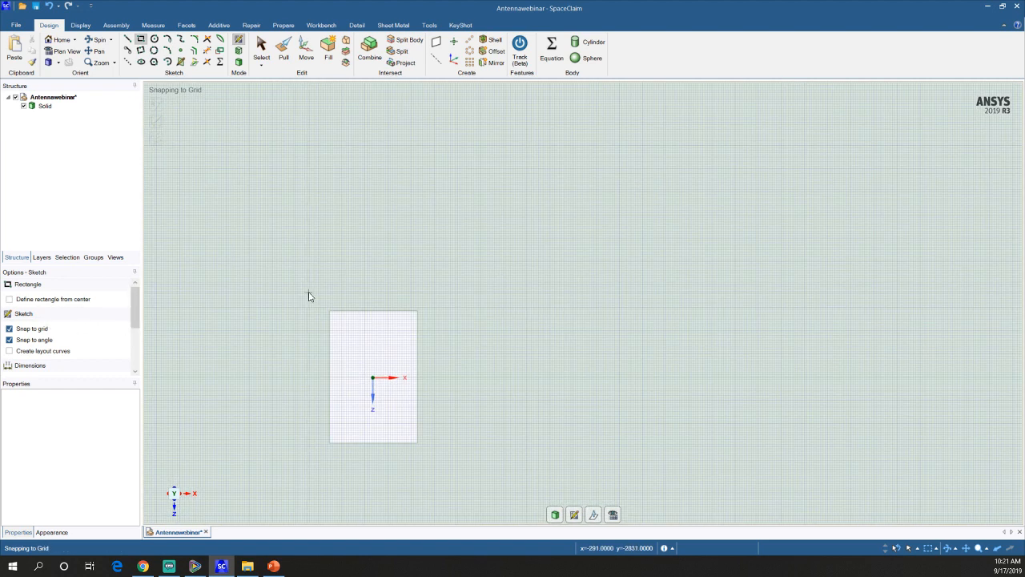
scroll(314, 280, "up", 1)
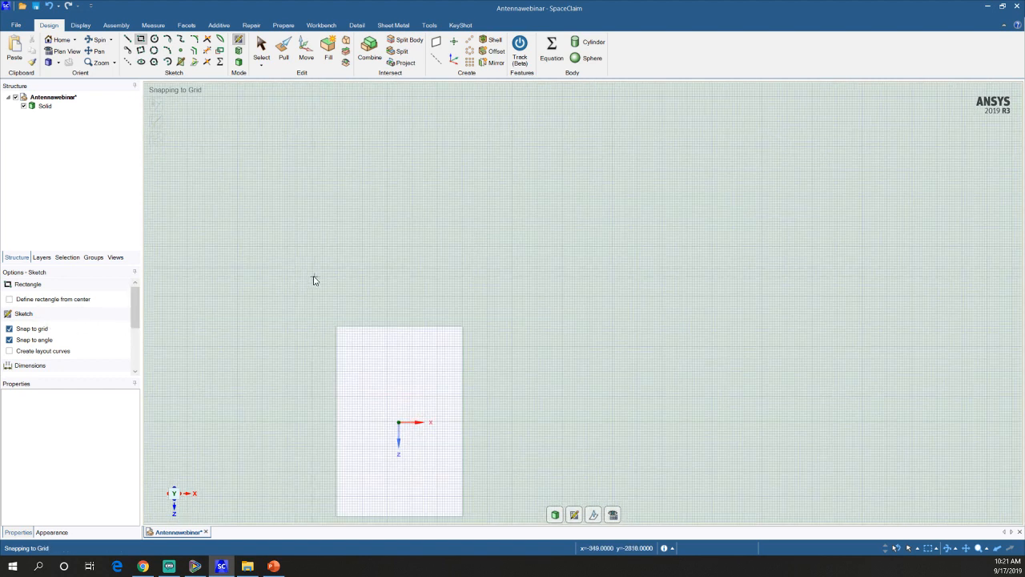
left_click(236, 225)
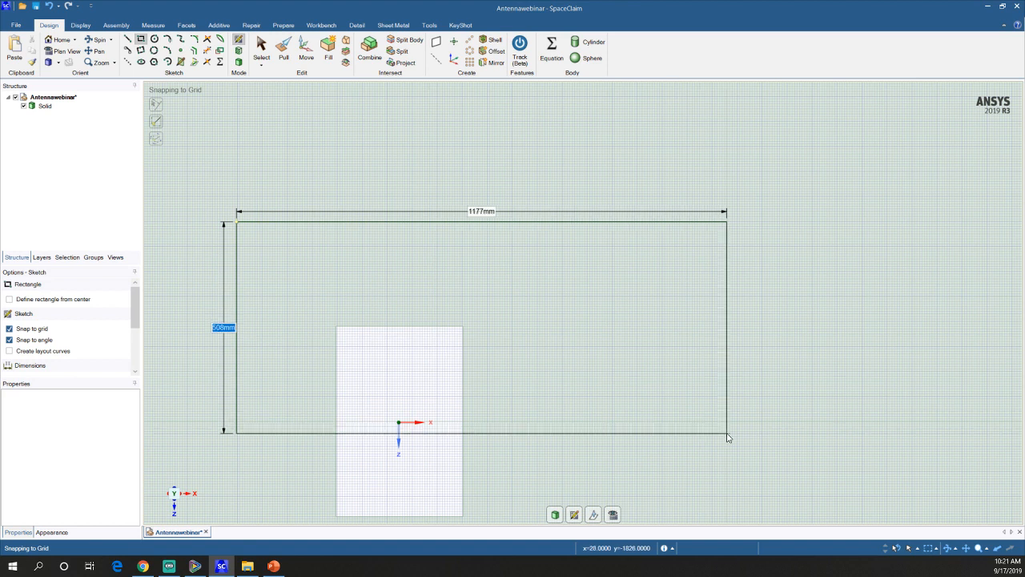
scroll(667, 327, "down", 3)
middle_click_drag(754, 360, 420, 319, "ctrl")
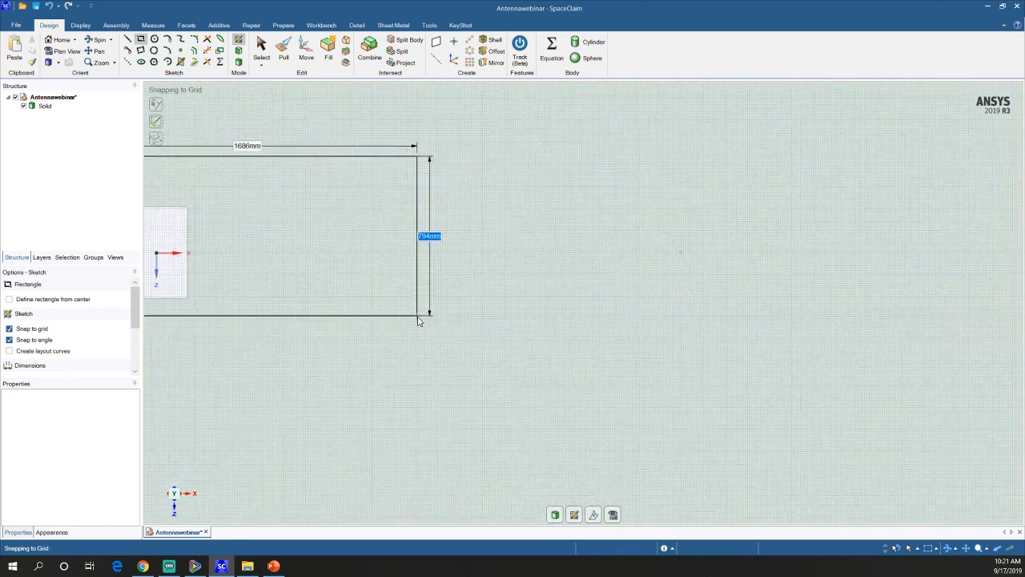
scroll(674, 358, "down", 4)
middle_click_drag(709, 354, 534, 354, "ctrl")
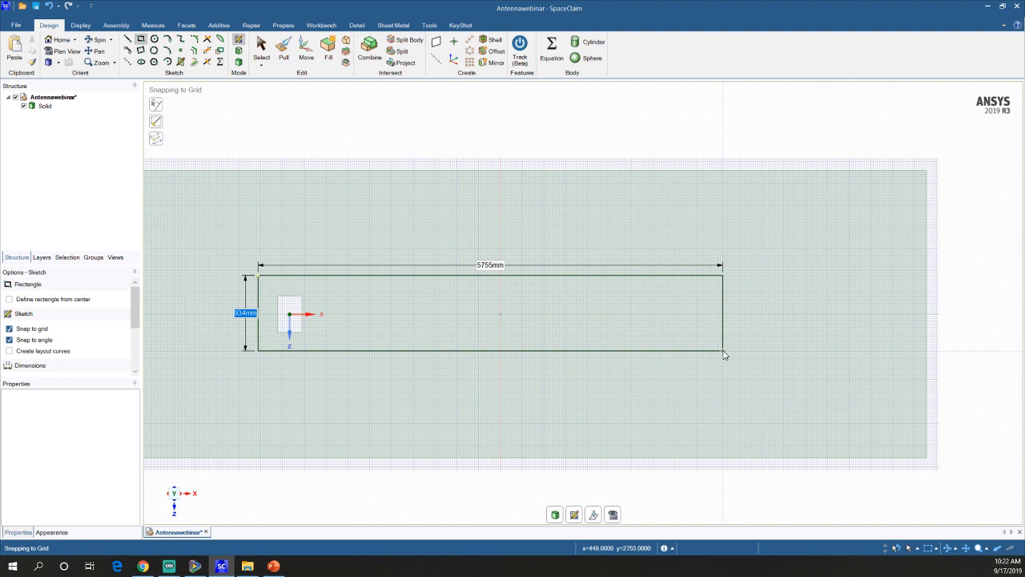
left_click(775, 358)
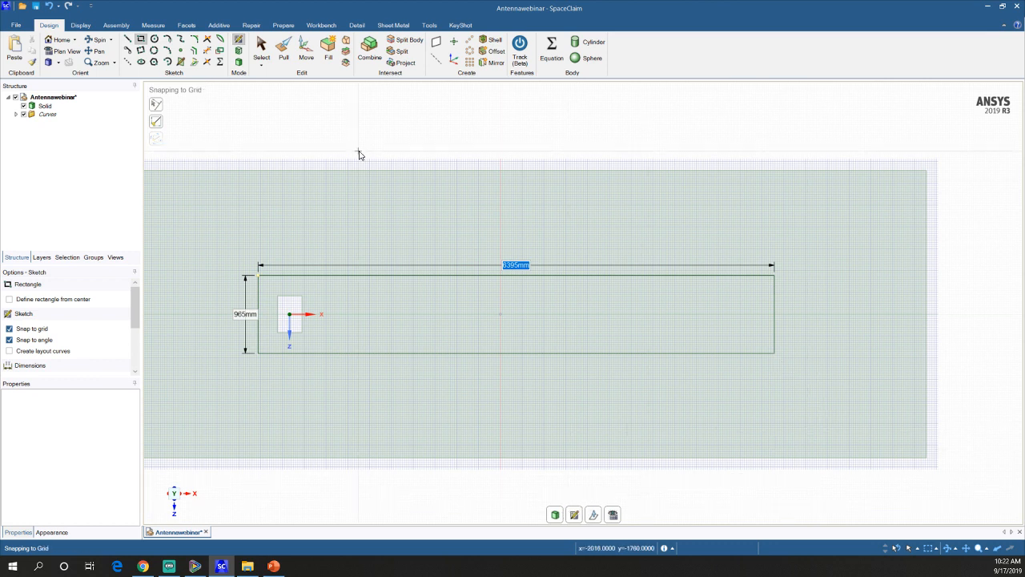
Turn the sketched rectangle into a surface and project its outline onto the domain solid with the Project tool.
left_click(284, 51)
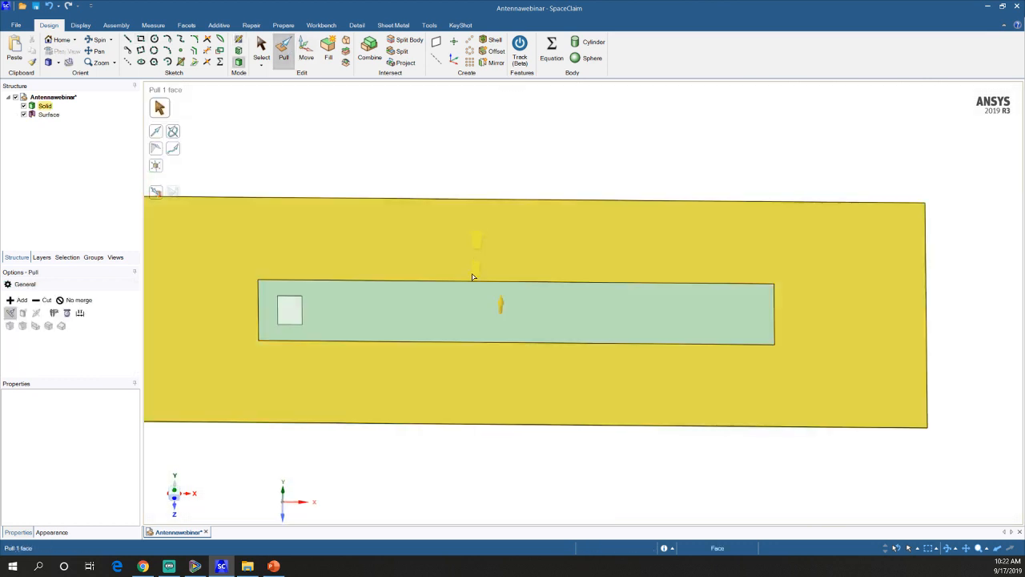
left_click(262, 51)
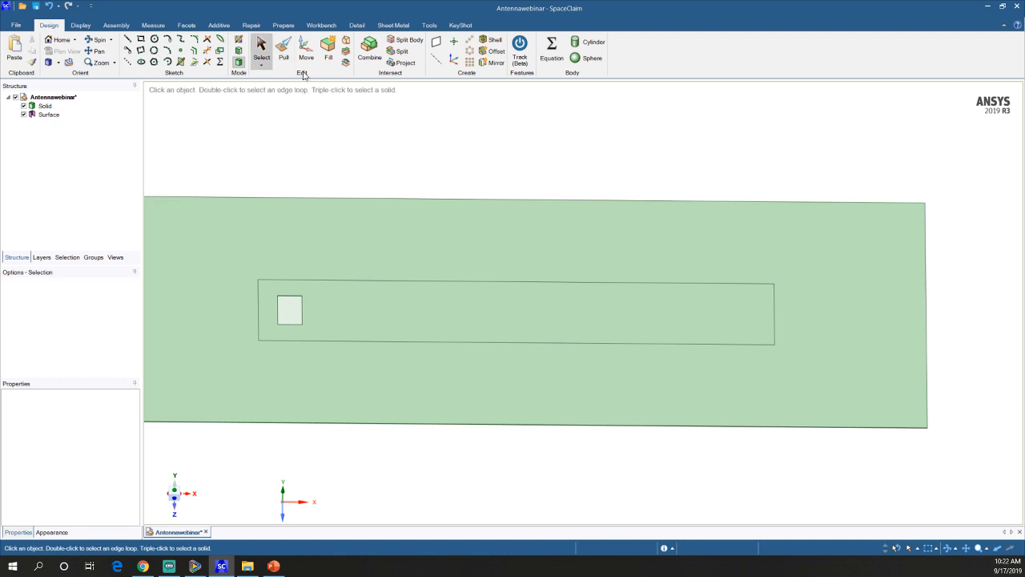
mouse_move(428, 280)
middle_mouse_down()
mouse_move(440, 153)
mouse_move(430, 267)
middle_mouse_up()
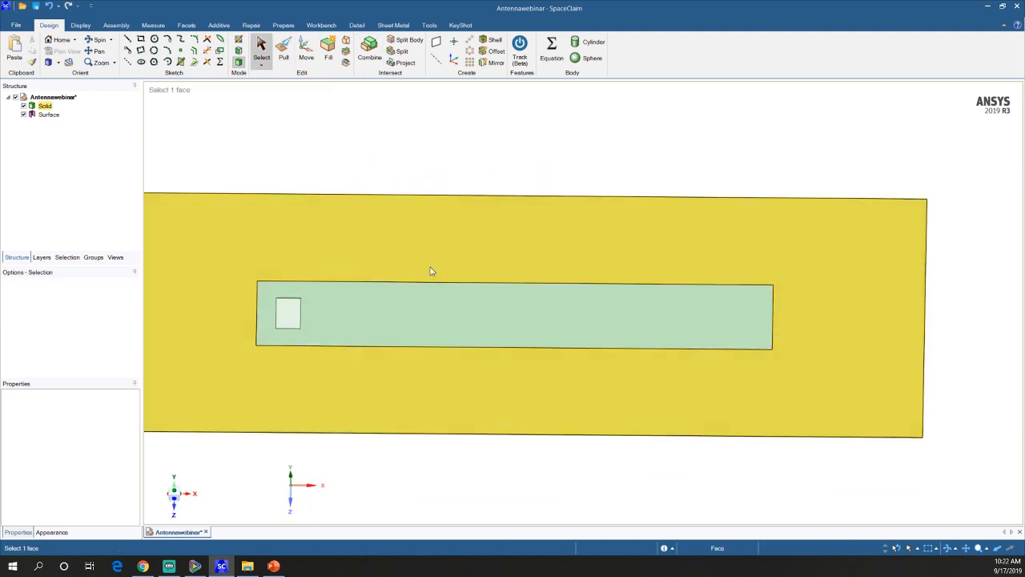
left_click(401, 63)
left_click(405, 310)
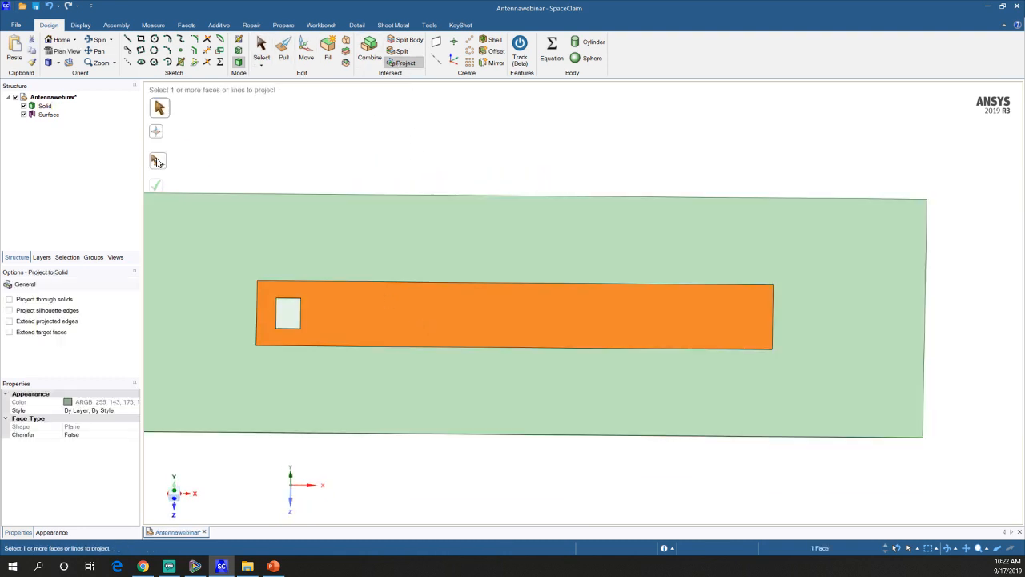
left_click(158, 160)
middle_click_drag(429, 400, 440, 314)
left_click(422, 316)
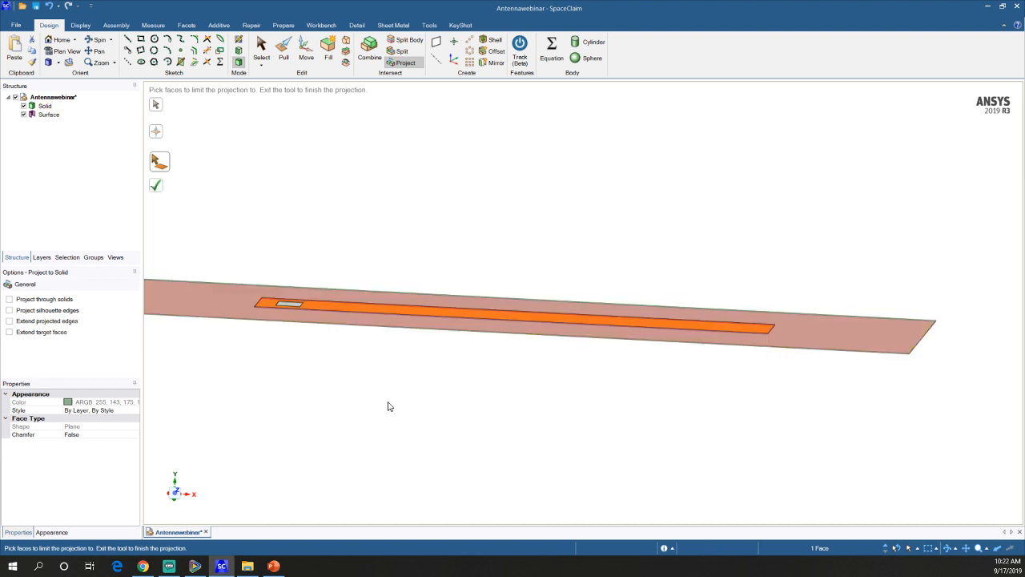
left_click(157, 185)
key("v")
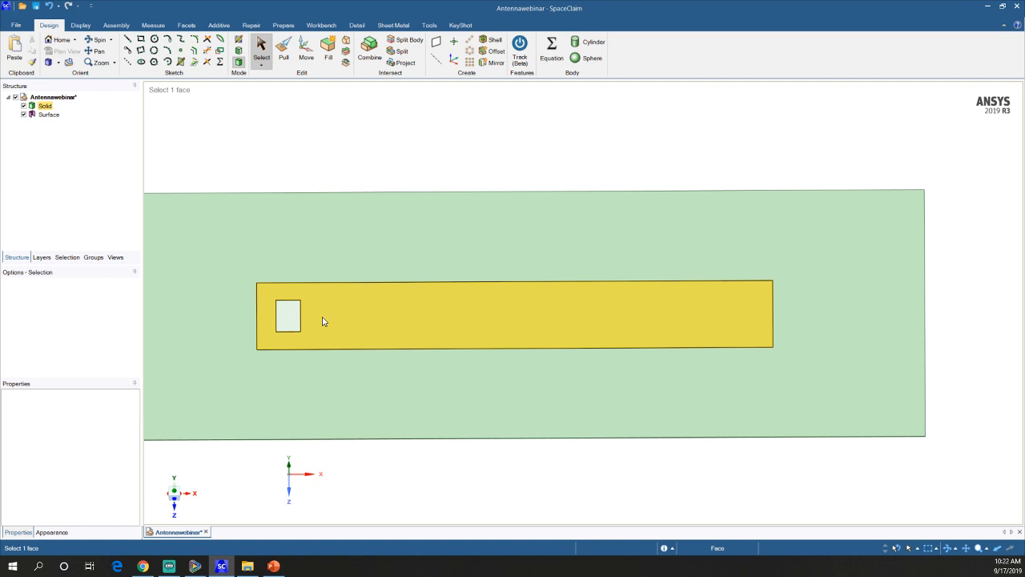
Delete the helper surface body that covers the cutout, keeping the projected outline on the solid.
middle_click_drag(286, 311, 296, 313)
left_click(290, 319)
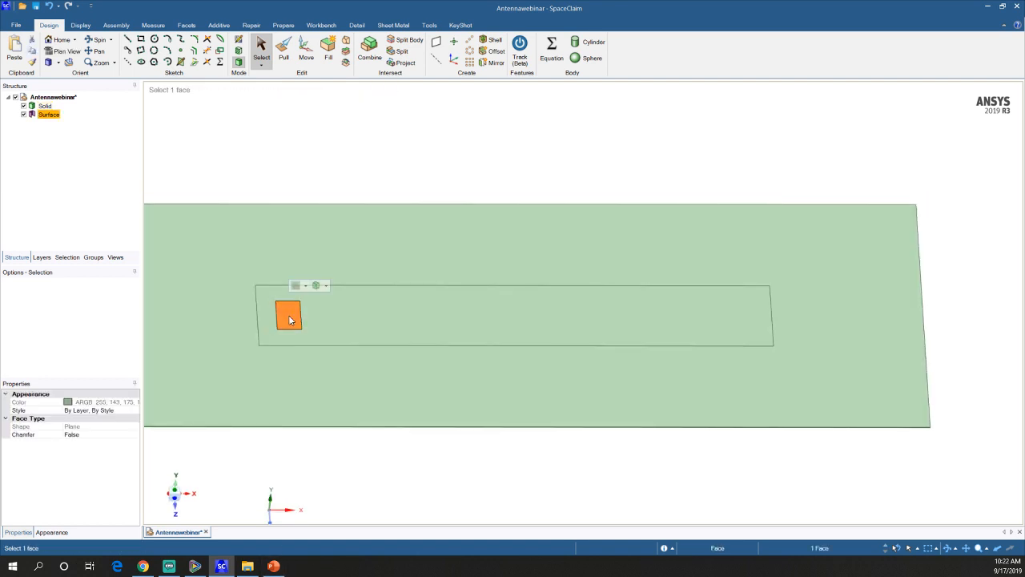
key("Delete")
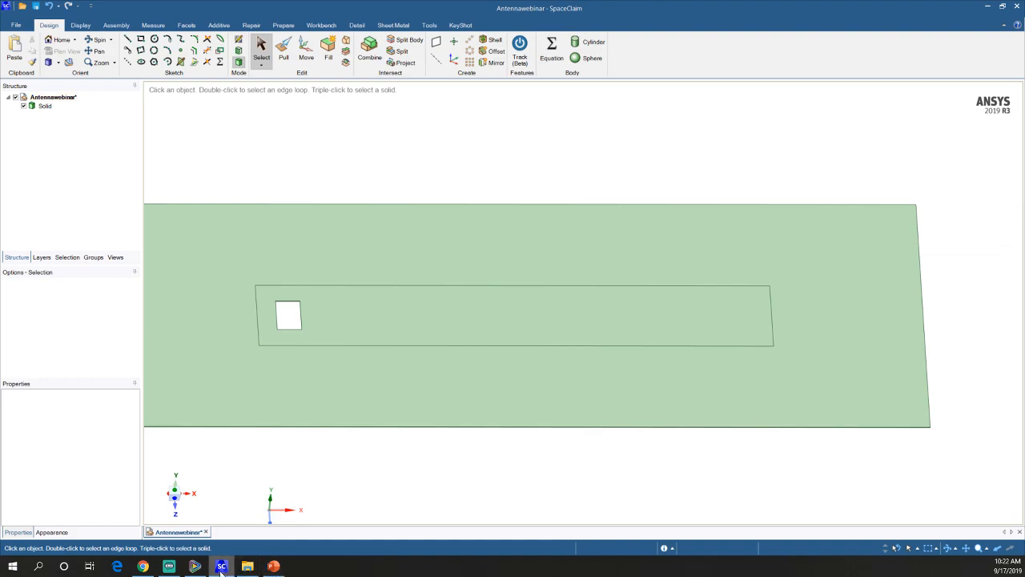
Switch back to Discovery AIM and synchronize the geometry import source with the active Antennawebinar.scdoc CAD session.
left_click(195, 565)
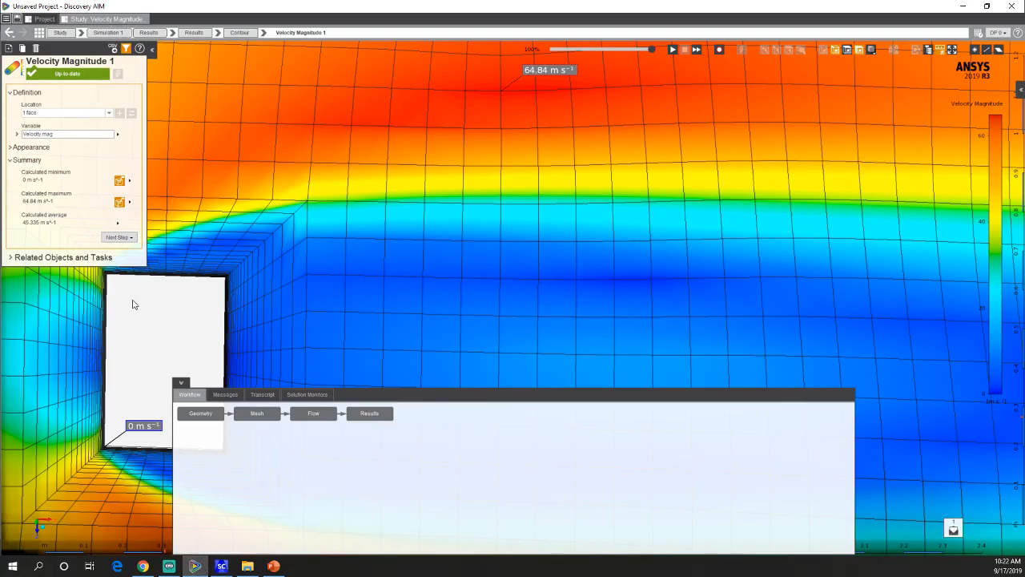
left_click(200, 415)
left_click(41, 105)
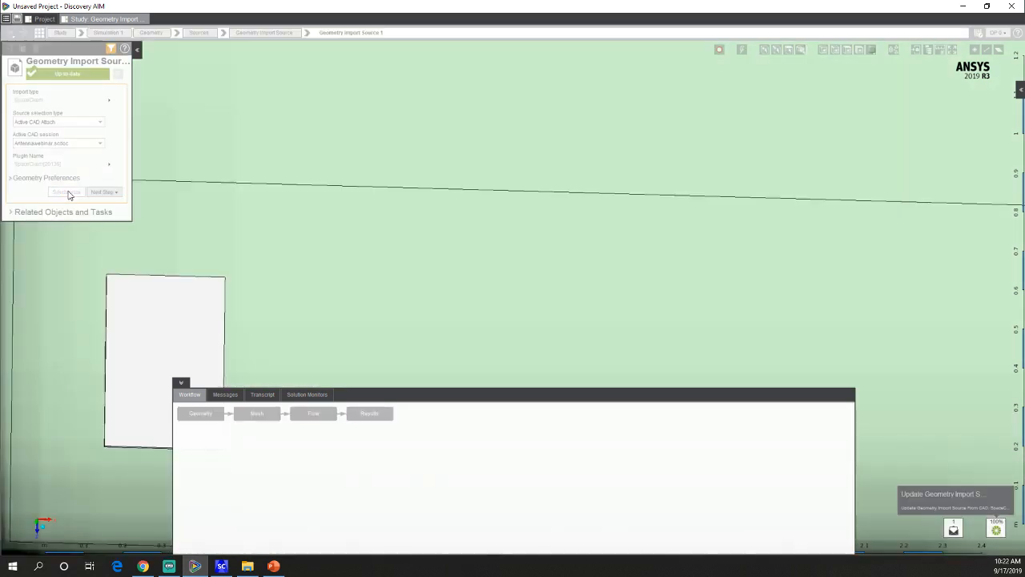
scroll(517, 288, "down", 5)
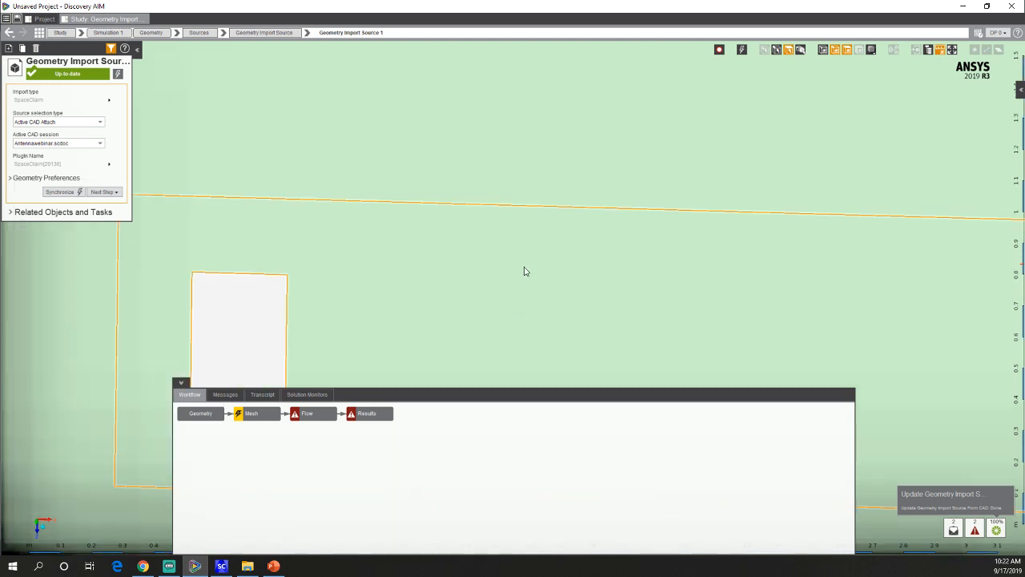
Add a Face Sizing control to the mesh and select the projected rectangular face around the cutout and wake for its location.
left_click(260, 417)
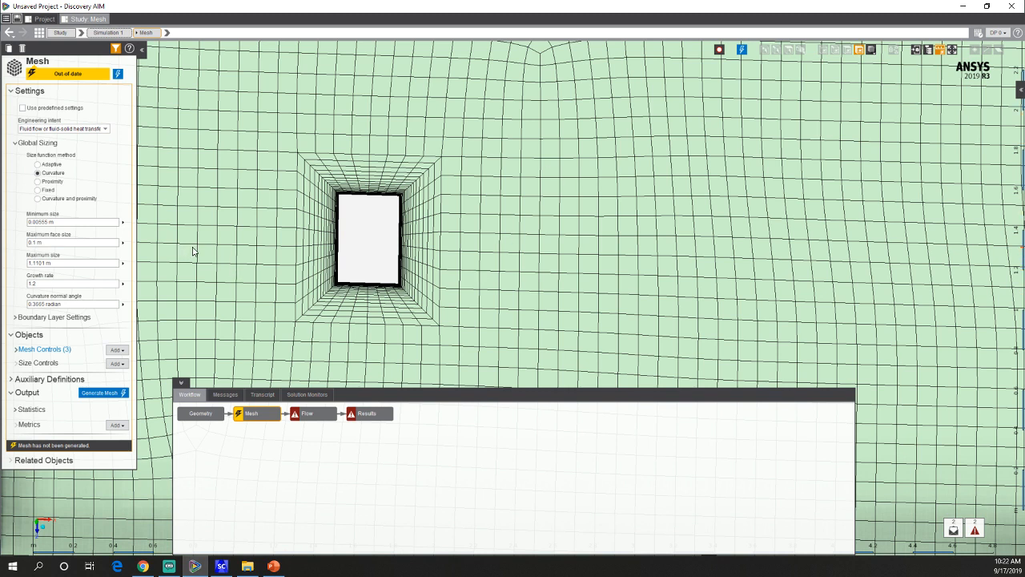
right_click(213, 260)
mouse_move(223, 256)
mouse_move(279, 269)
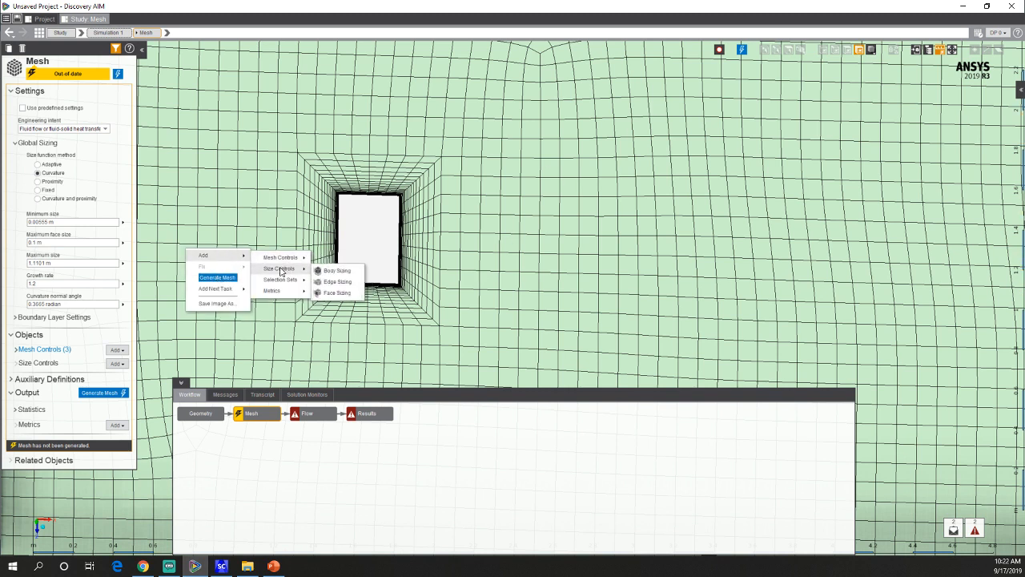
left_click(333, 292)
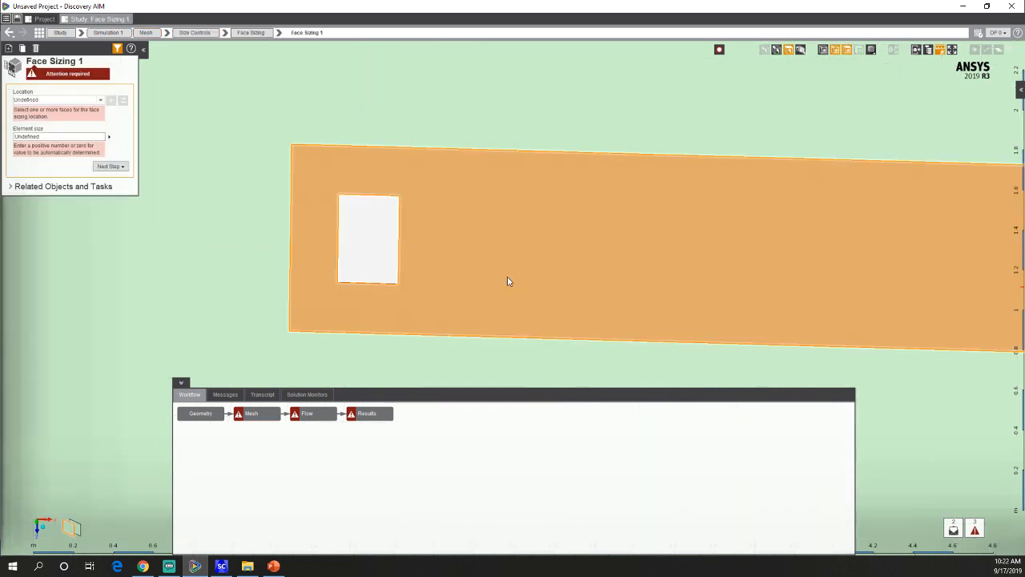
middle_click_drag(508, 288, 425, 325)
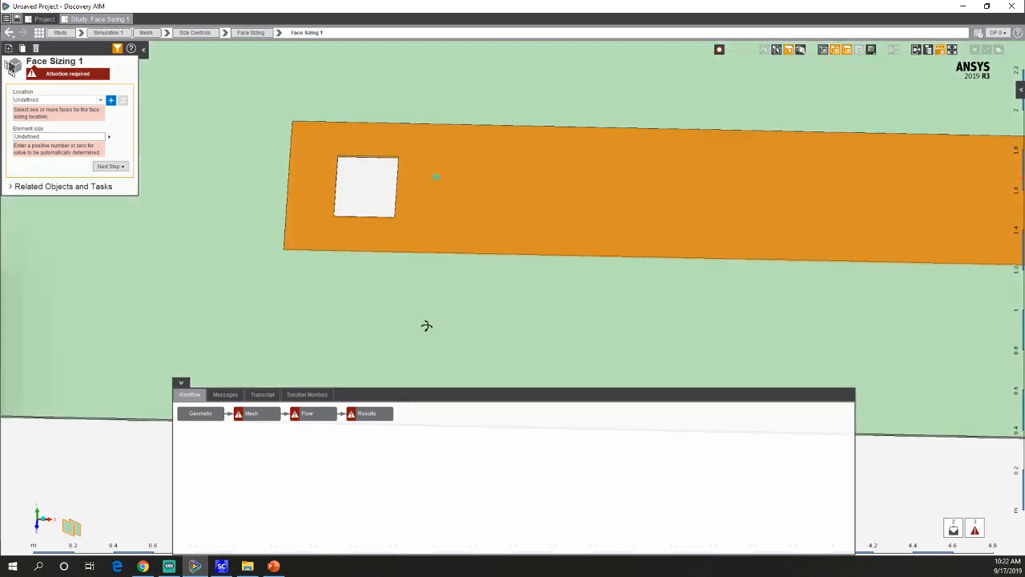
middle_click_drag(430, 174, 360, 169)
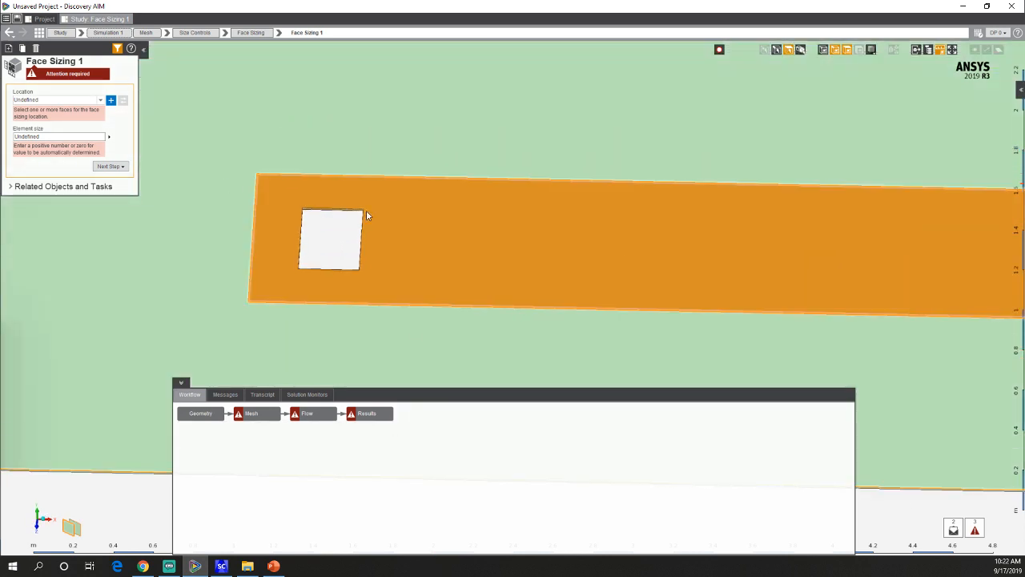
Assign the two selected rectangular faces around the square cutout to Face Sizing 1 and set the element size to 0.1 m.
scroll(454, 236, "down", 2)
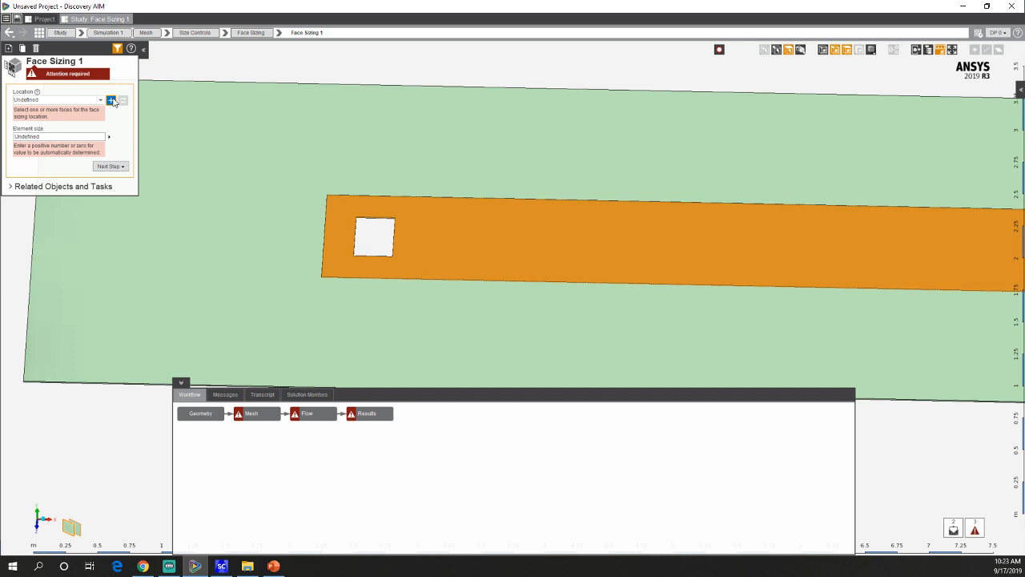
left_click(112, 100)
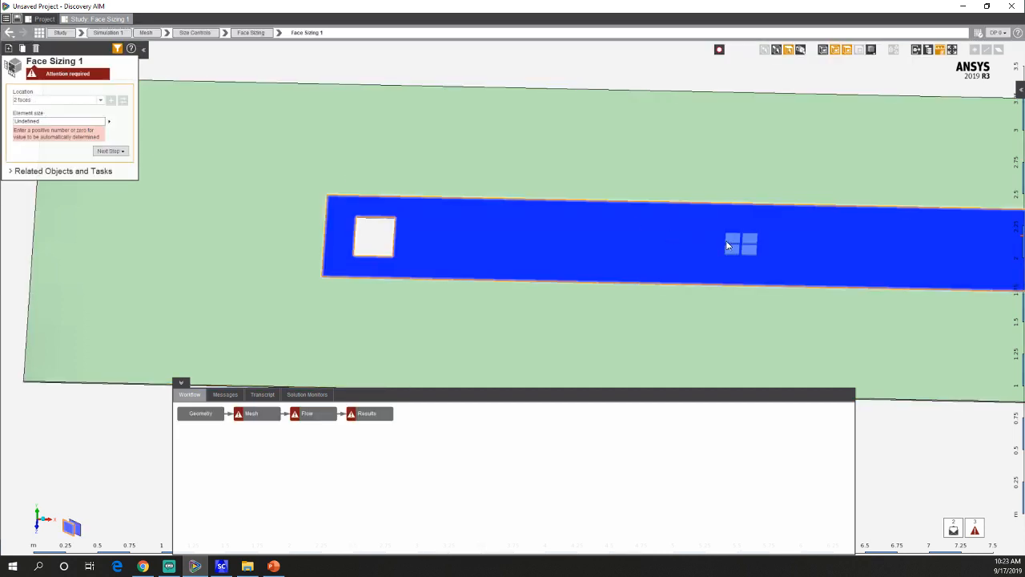
left_click(71, 121)
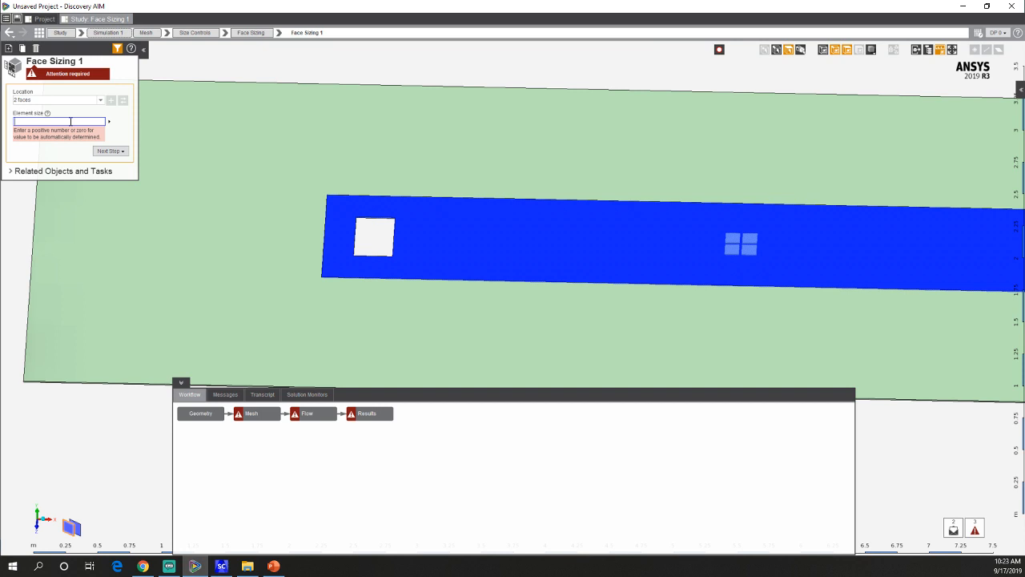
type("10")
key("Return")
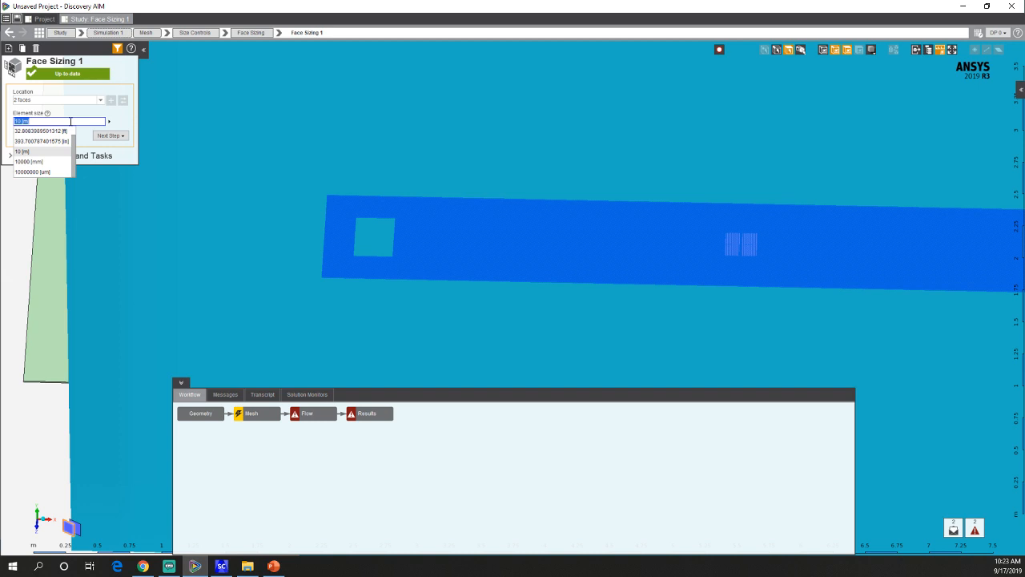
type("0.1")
key("Return")
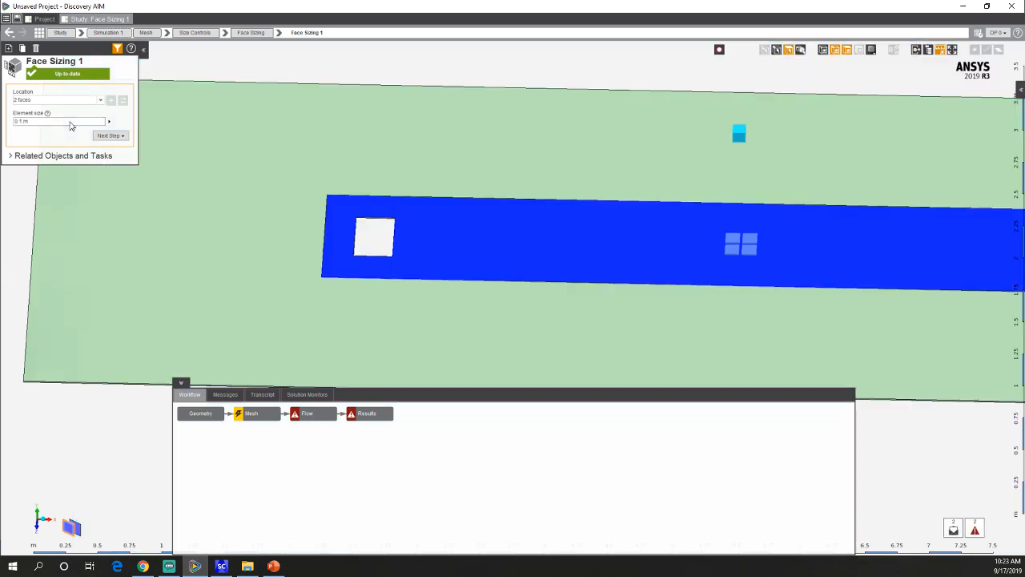
Reduce the element size of Face Sizing 1 to 0.01 m.
middle_click_drag(753, 157, 731, 258)
left_click(42, 121)
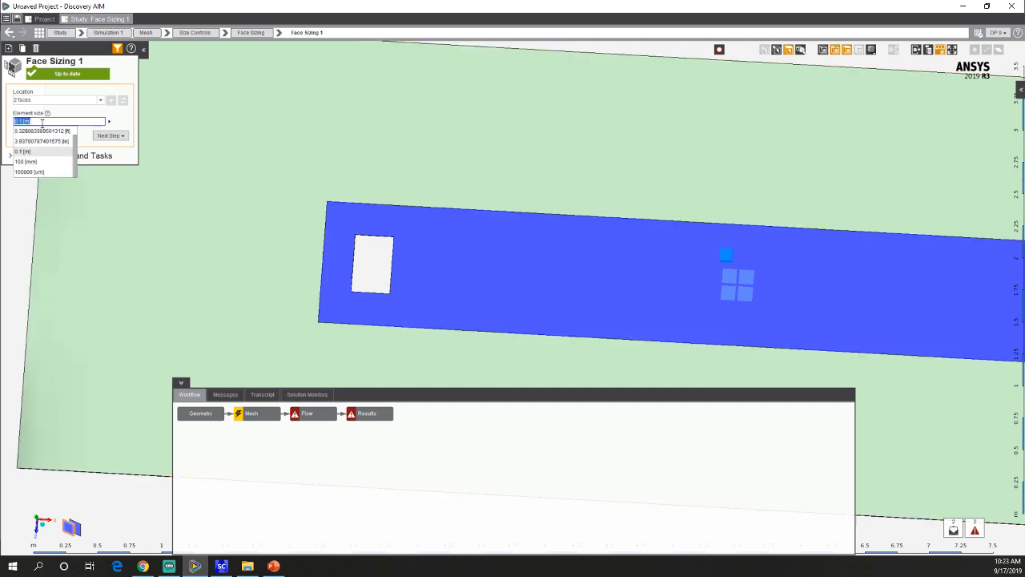
left_click(42, 122)
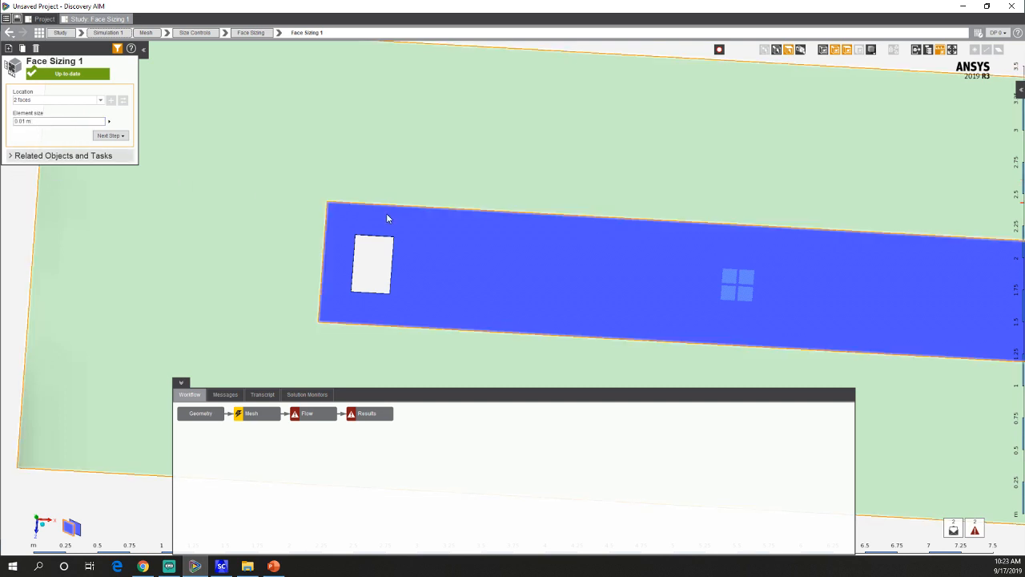
Set the element size of Face Sizing 1 to 0.03 m.
scroll(785, 274, "up", 5)
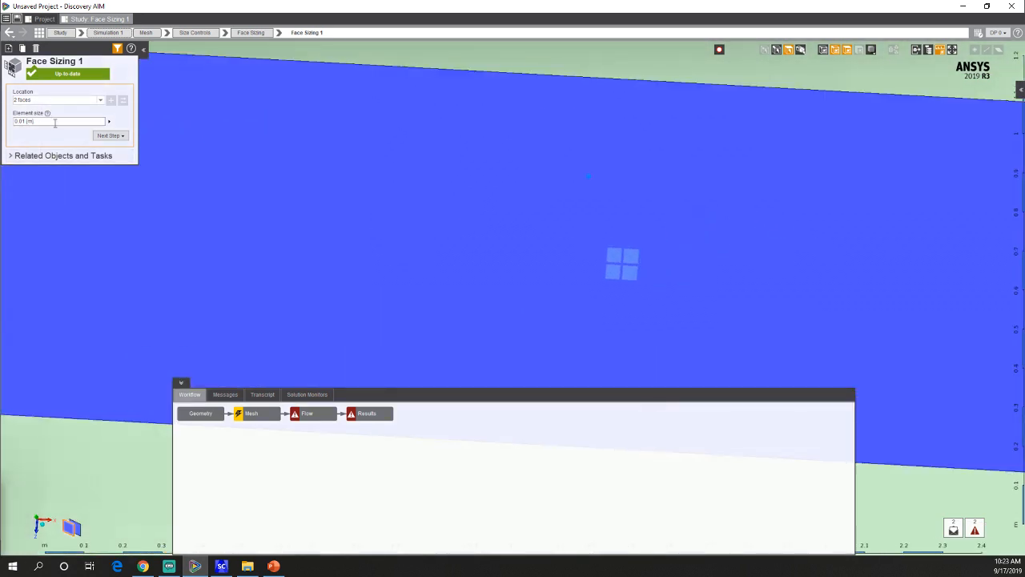
left_click(54, 122)
left_click(54, 121)
type("3")
key("Return")
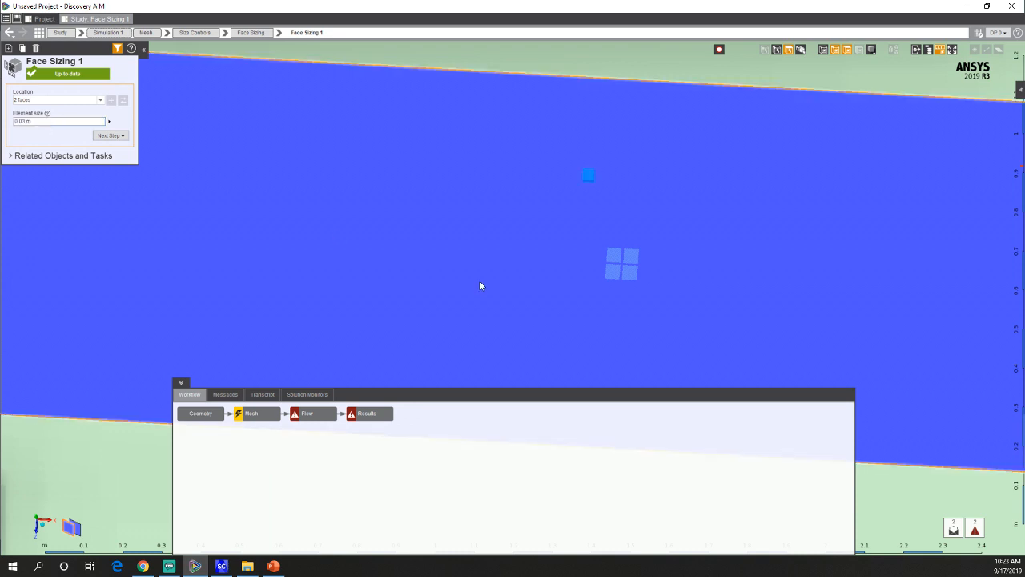
Generate the mesh with the refined sizing on the rectangular faces.
scroll(479, 281, "down", 5)
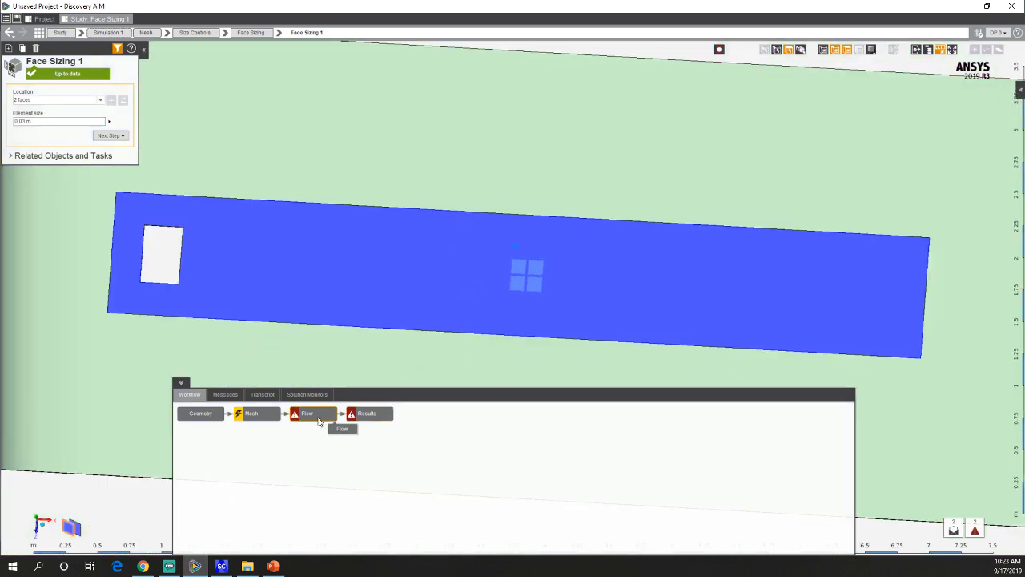
left_click(268, 422)
right_click(267, 422)
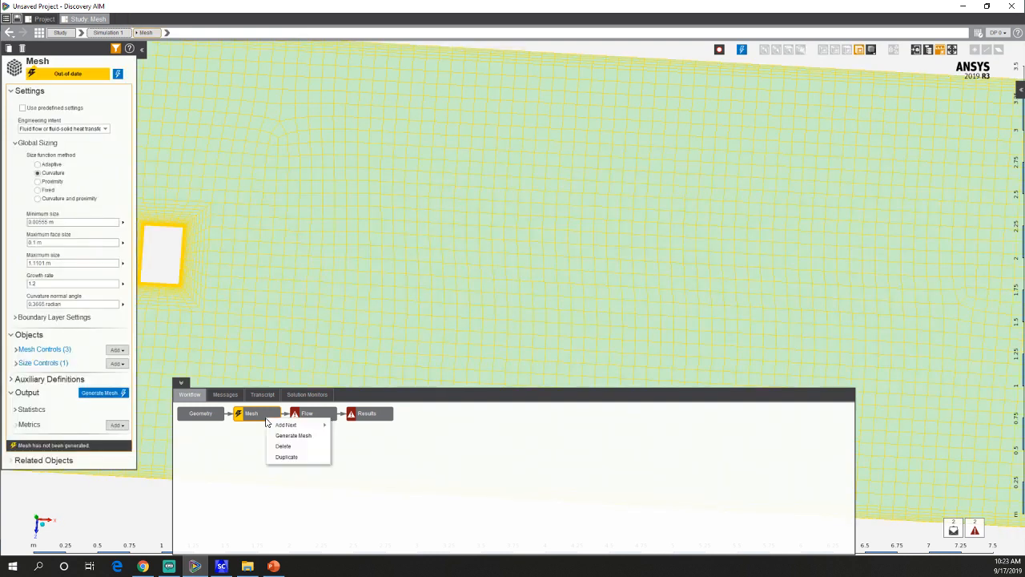
left_click(284, 434)
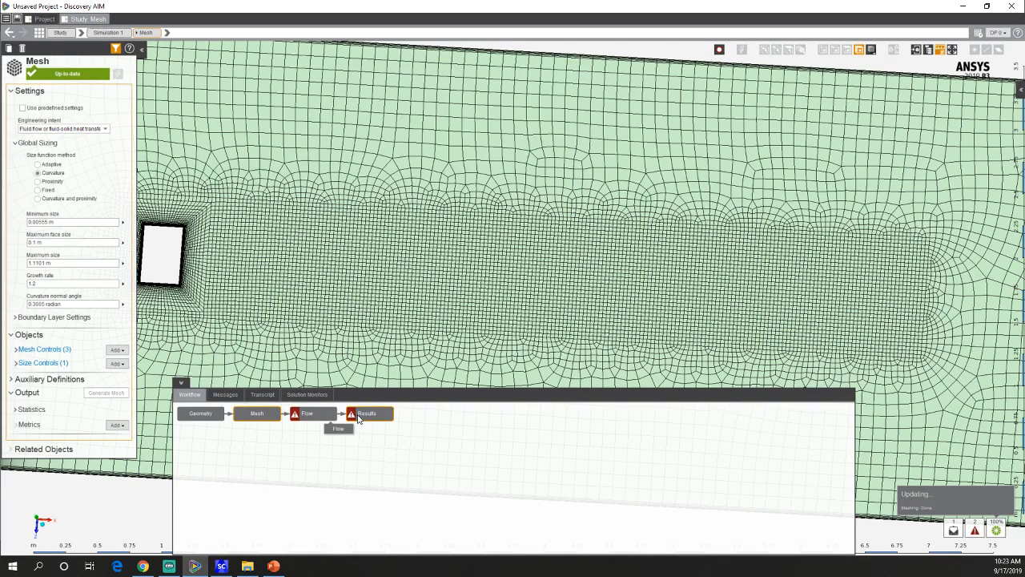
Replace the Symmetry 1 location in the fluid flow conditions with the outer and inner rectangular faces on both sides of the domain.
left_click(318, 416)
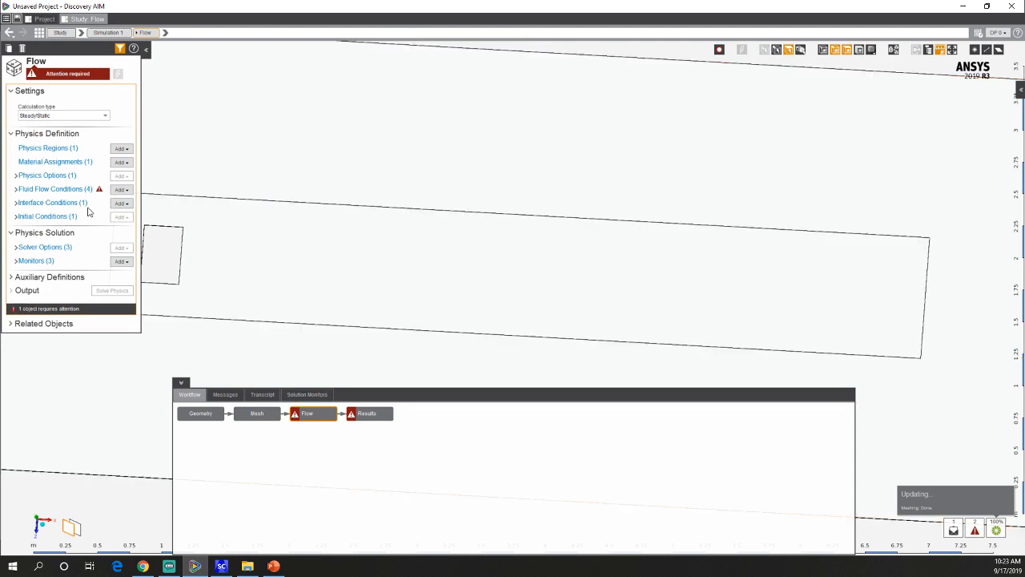
left_click(70, 191)
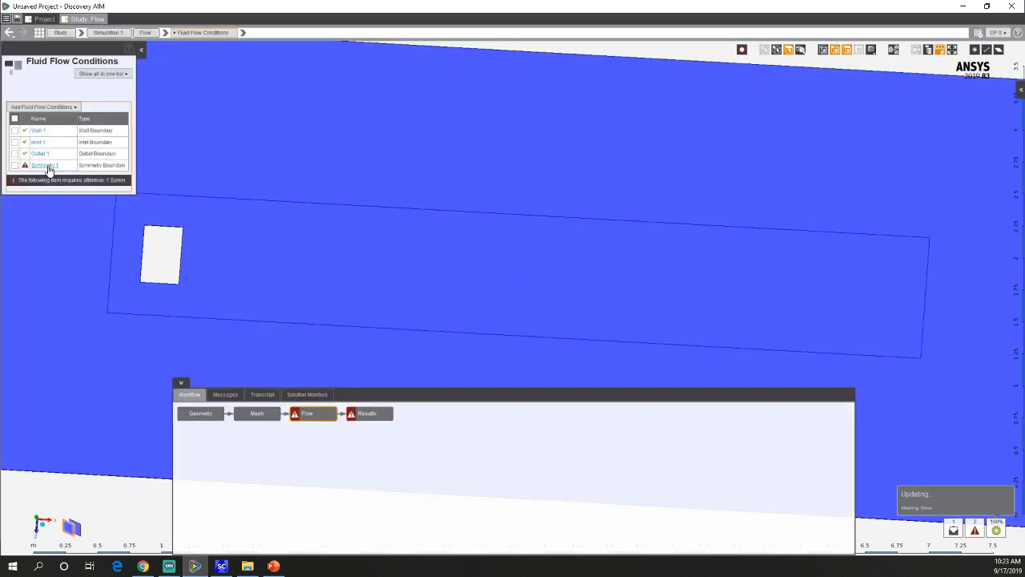
left_click(45, 165)
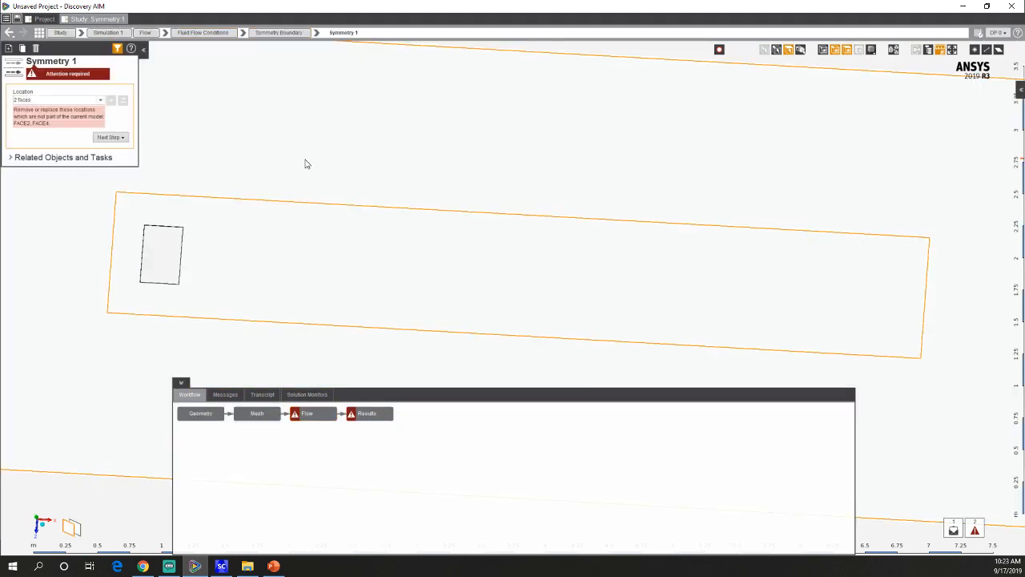
left_click(297, 198)
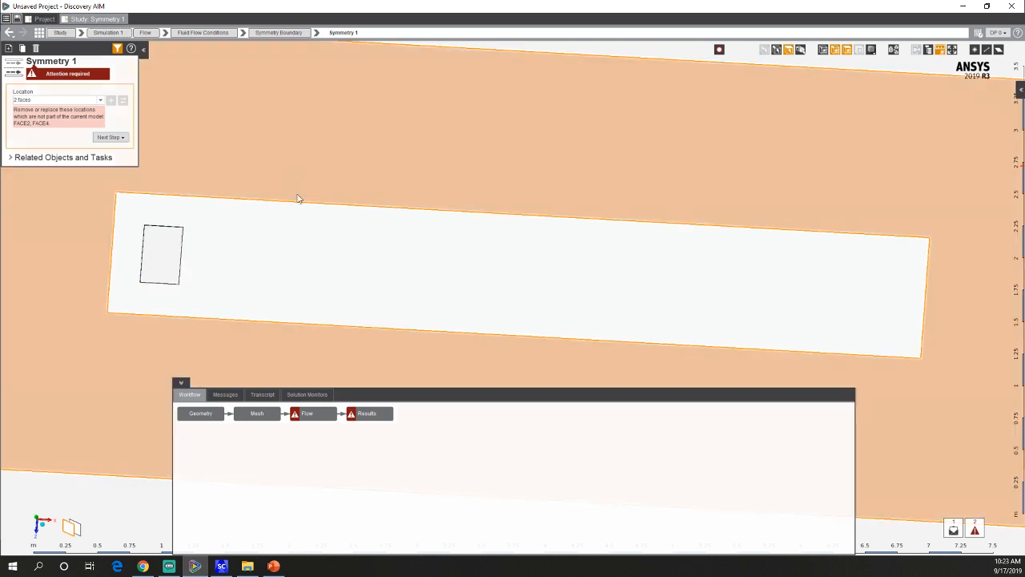
left_click(334, 280, "ctrl")
middle_click_drag(347, 265, 360, 129)
left_click(318, 238, "ctrl")
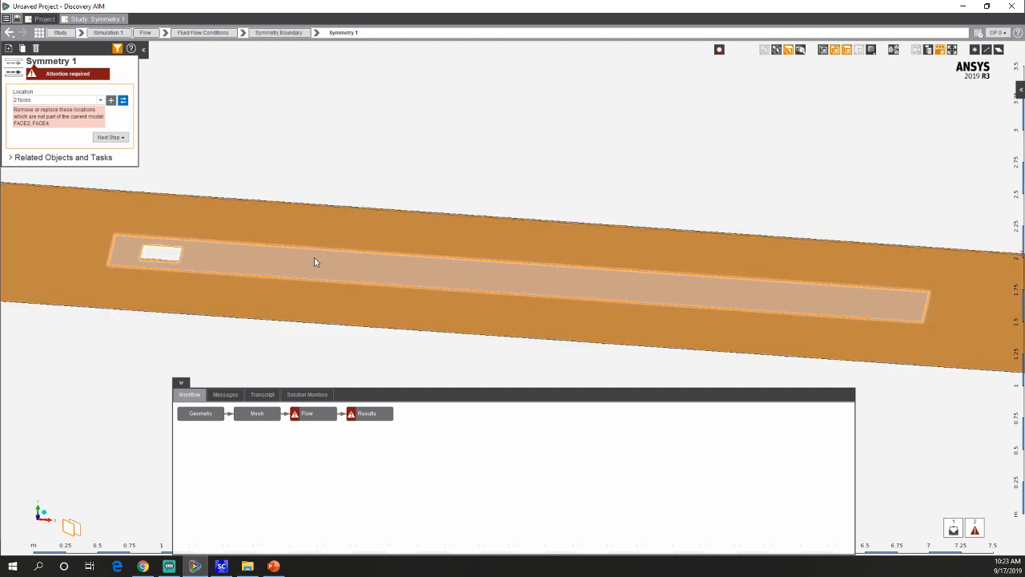
left_click(313, 259, "ctrl")
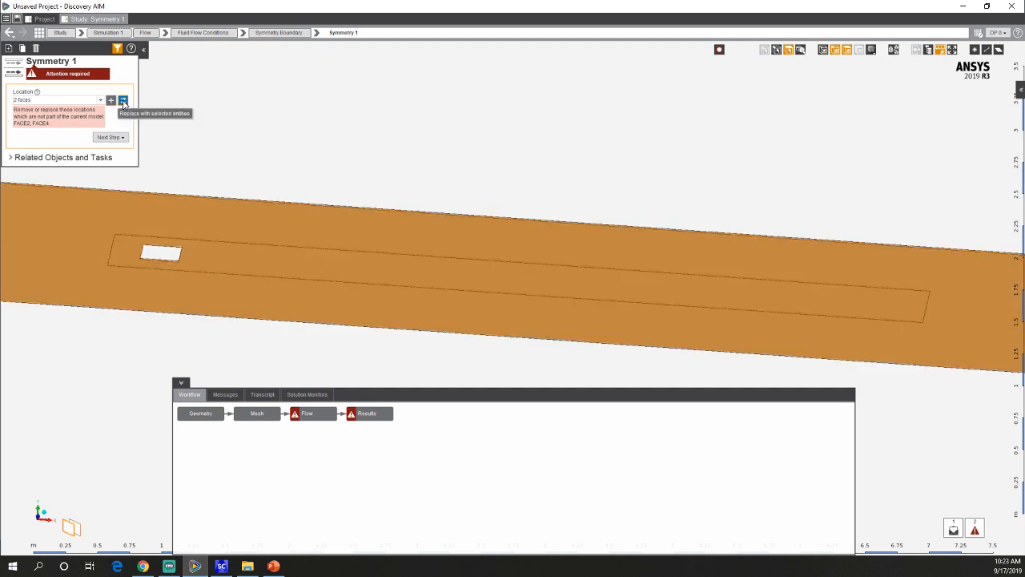
left_click(122, 100)
Replace the location of the Velocity Magnitude 1 contour with the front inner rectangular face and the surrounding outer face.
middle_click_drag(348, 263, 315, 381)
left_click(304, 414)
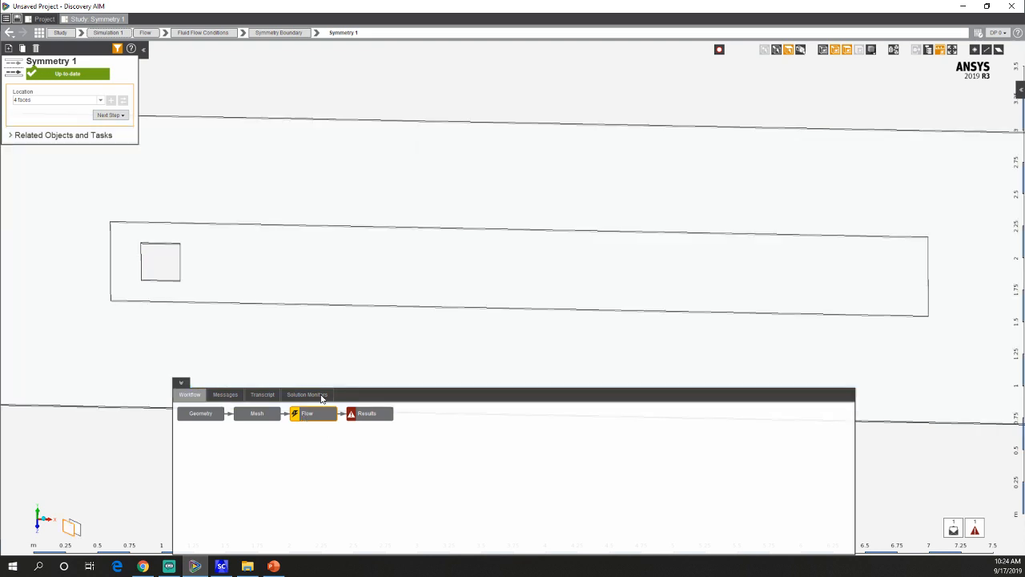
left_click(369, 418)
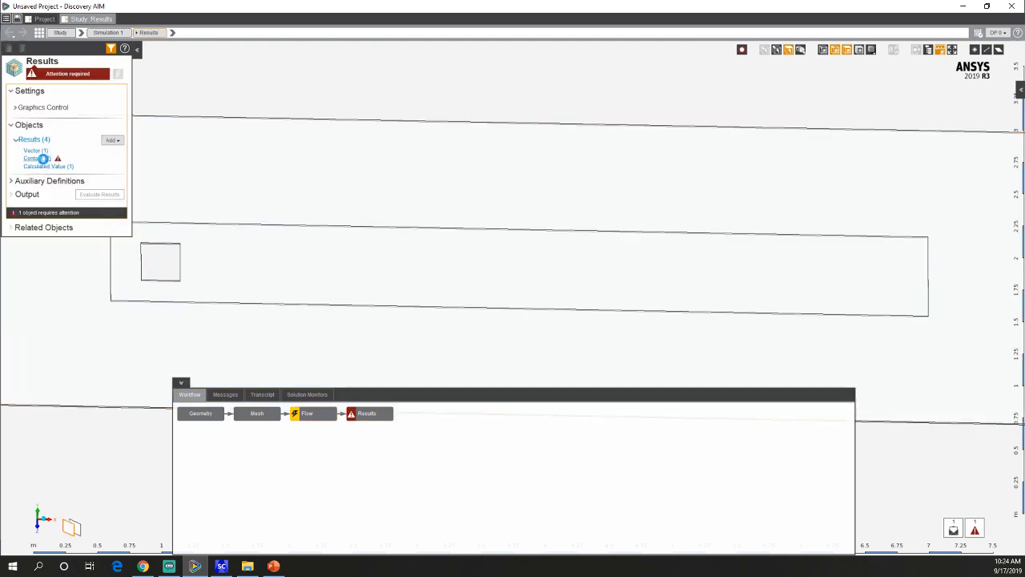
left_click(40, 163)
left_click(61, 130)
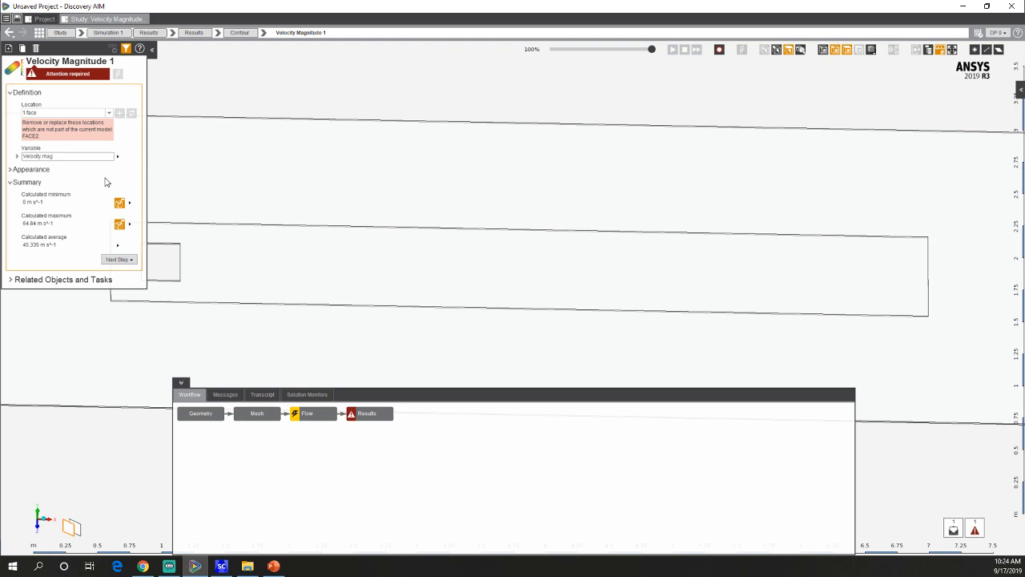
left_click(289, 257)
left_click(294, 195, "ctrl")
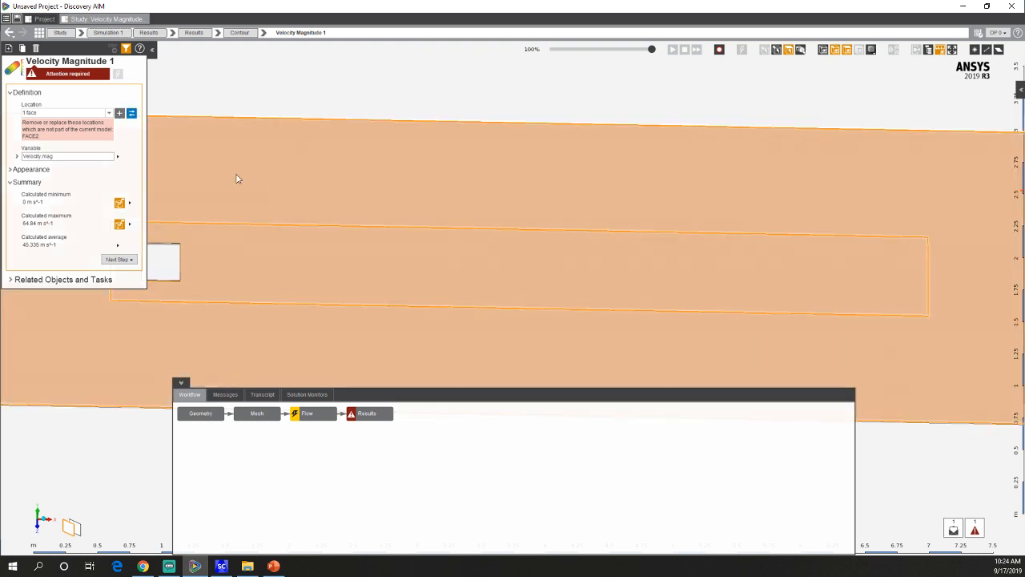
left_click(131, 113)
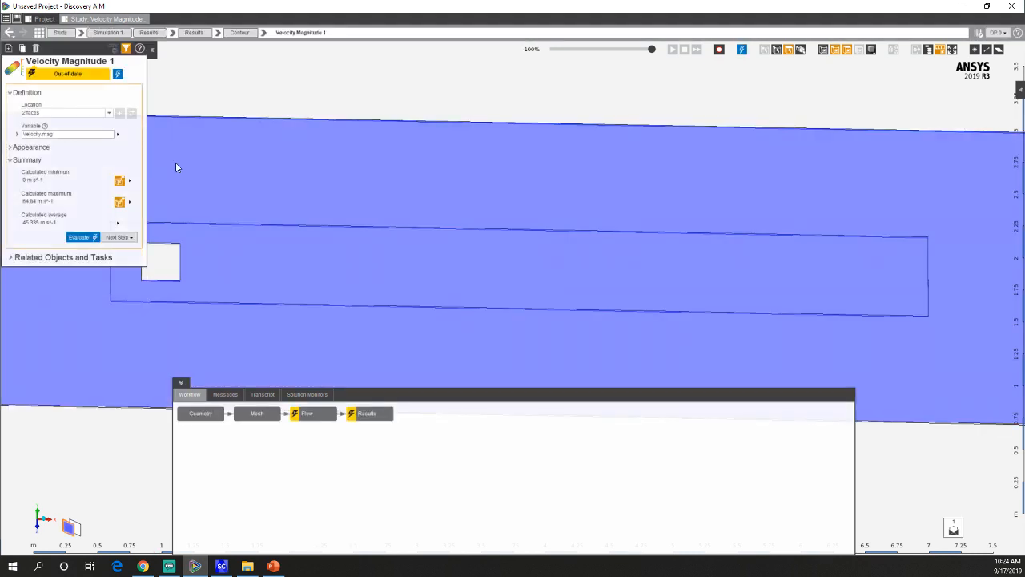
Evaluate the velocity magnitude results and show the solution monitors while the flow solves.
right_click(297, 246)
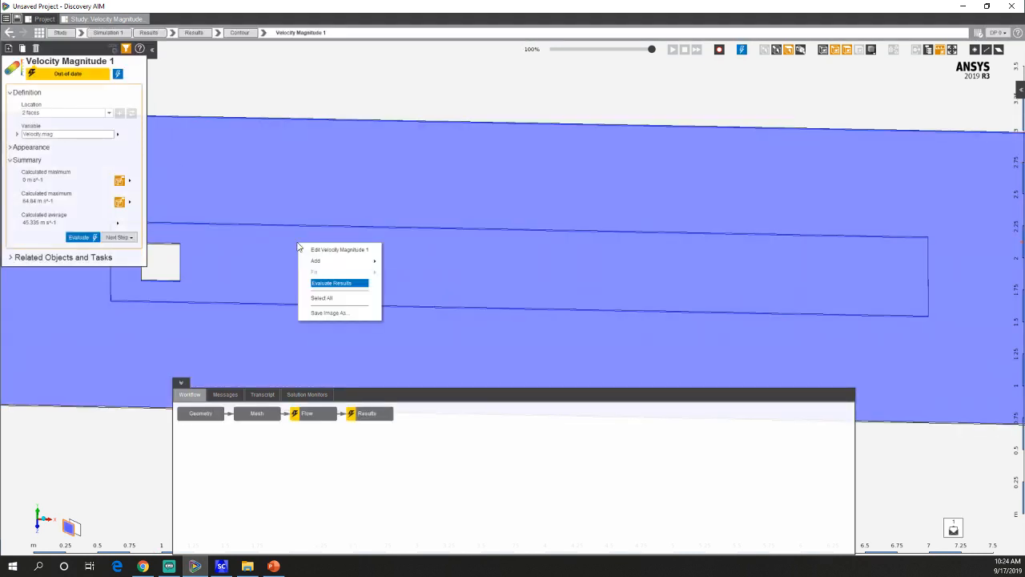
left_click(332, 283)
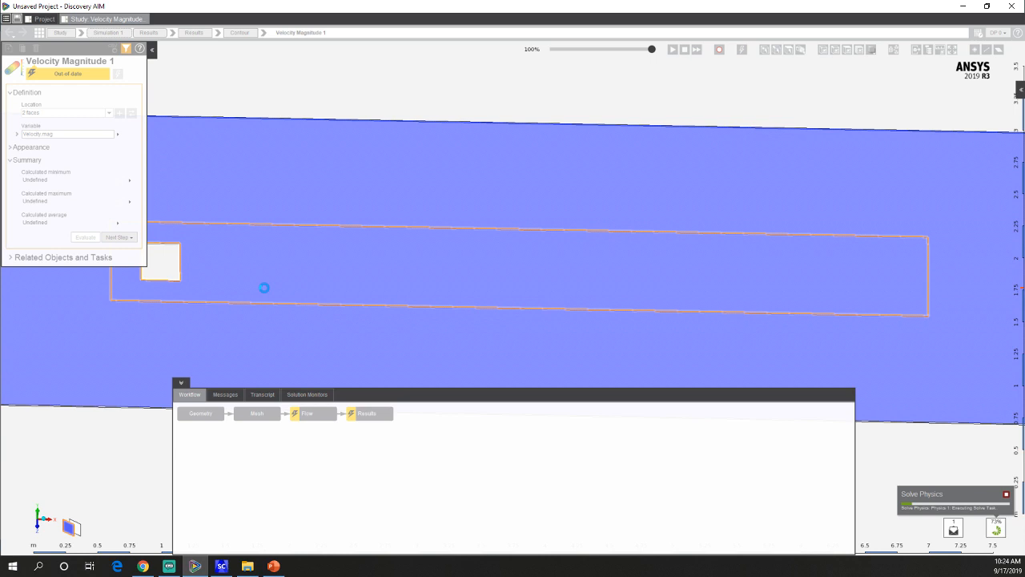
left_click(290, 394)
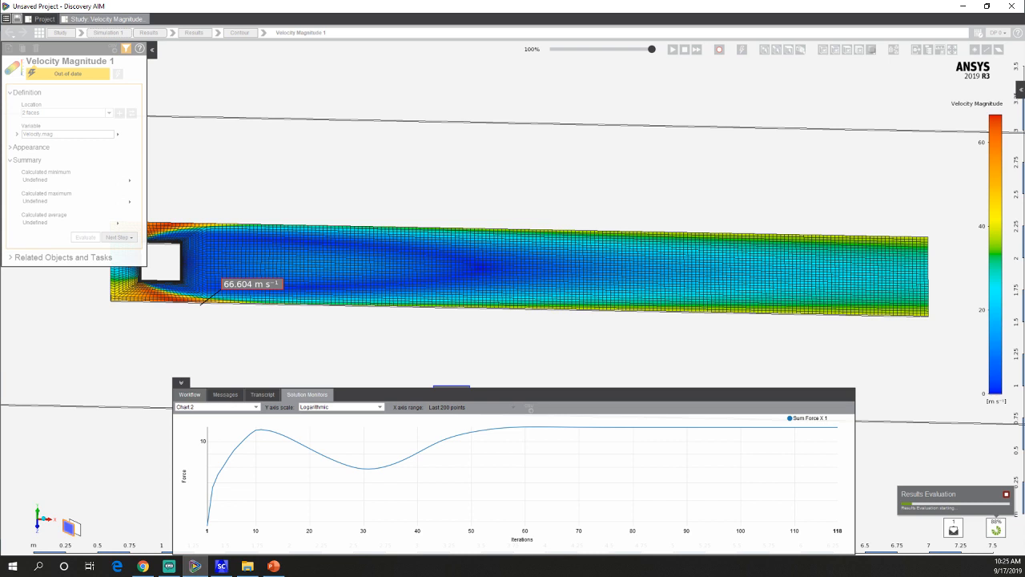
Open the Windows Task Manager.
key("alt+Tab")
left_click(221, 566)
left_click(194, 566)
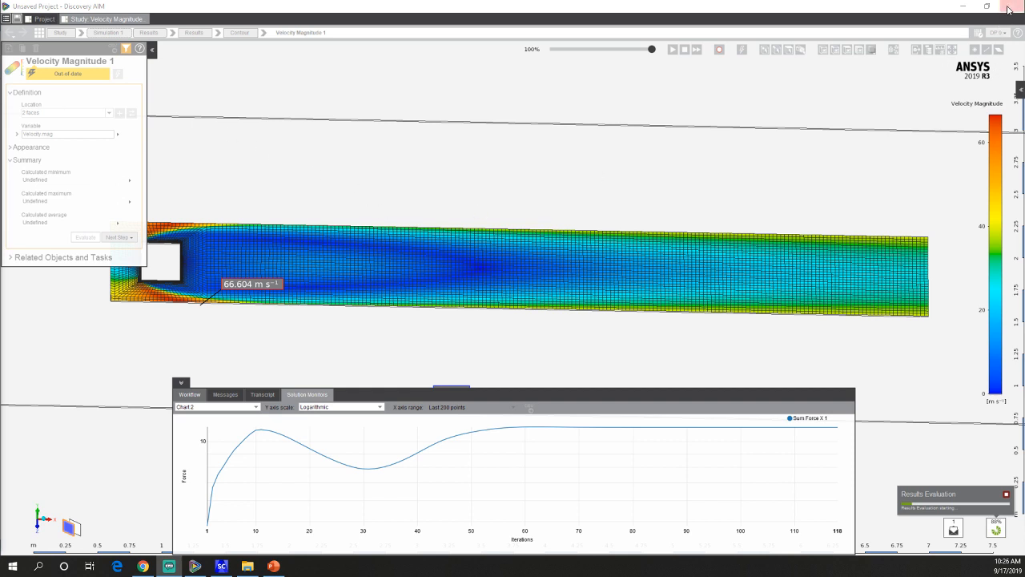
right_click(405, 572)
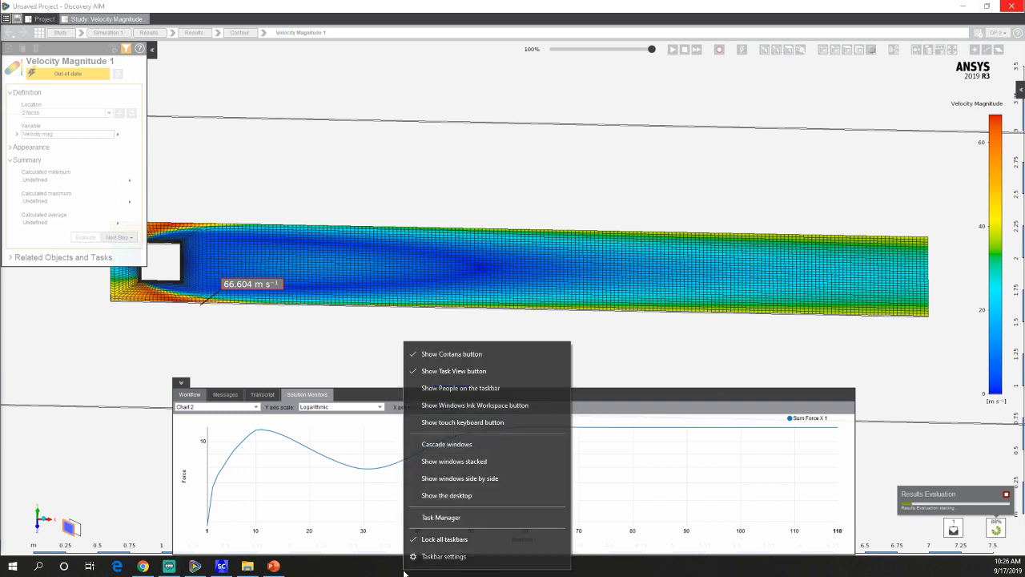
left_click(445, 518)
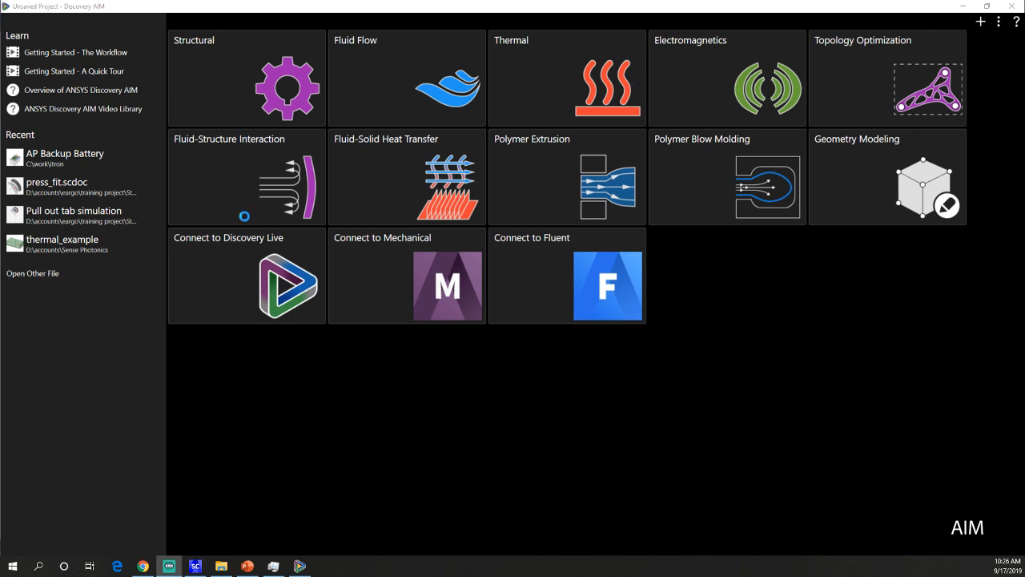
Start a new Fluid Flow study connected to the active CAD session, with the geometry representing the flow volume.
mouse_move(244, 215)
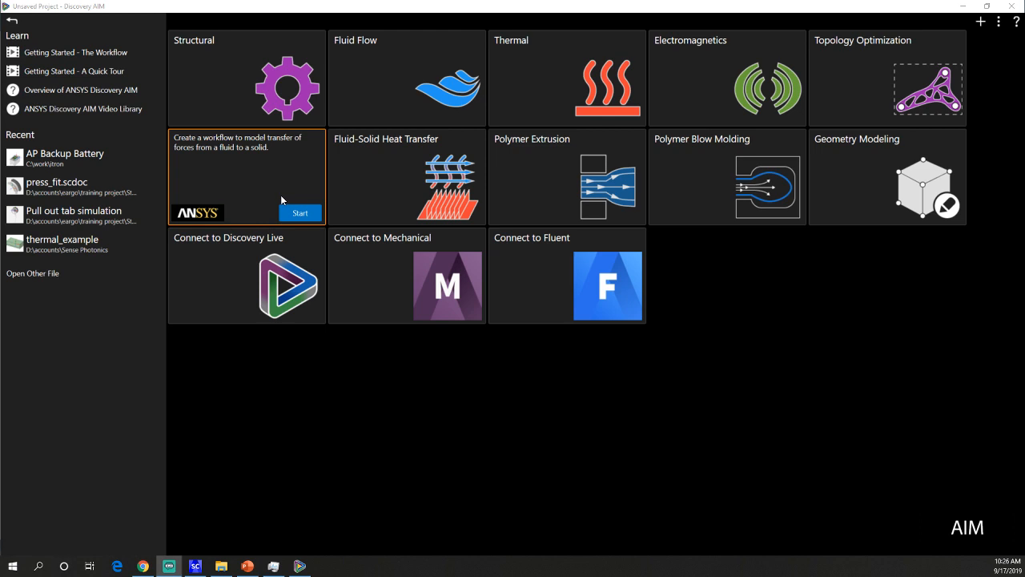
mouse_move(385, 97)
left_click(464, 114)
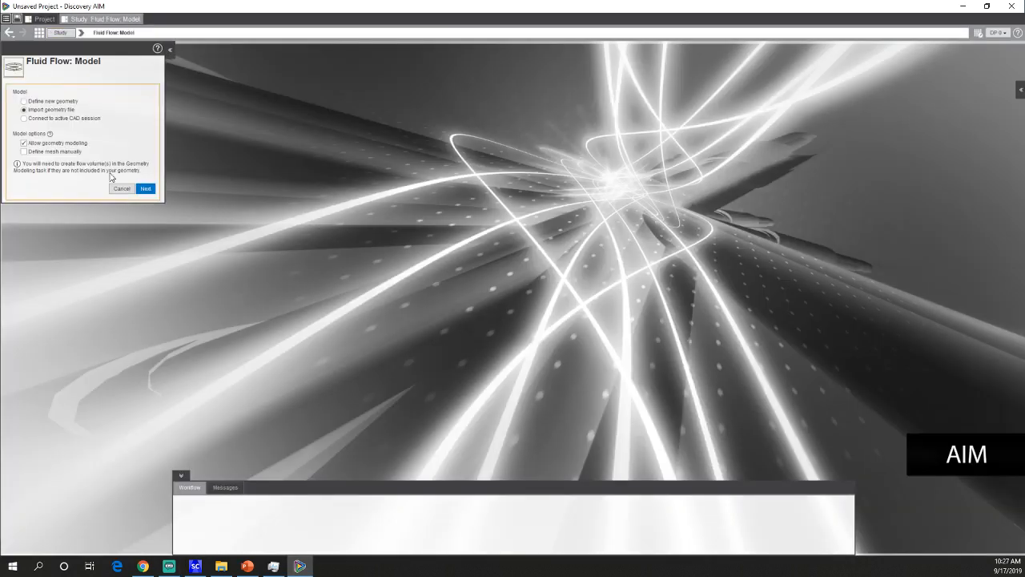
left_click(61, 121)
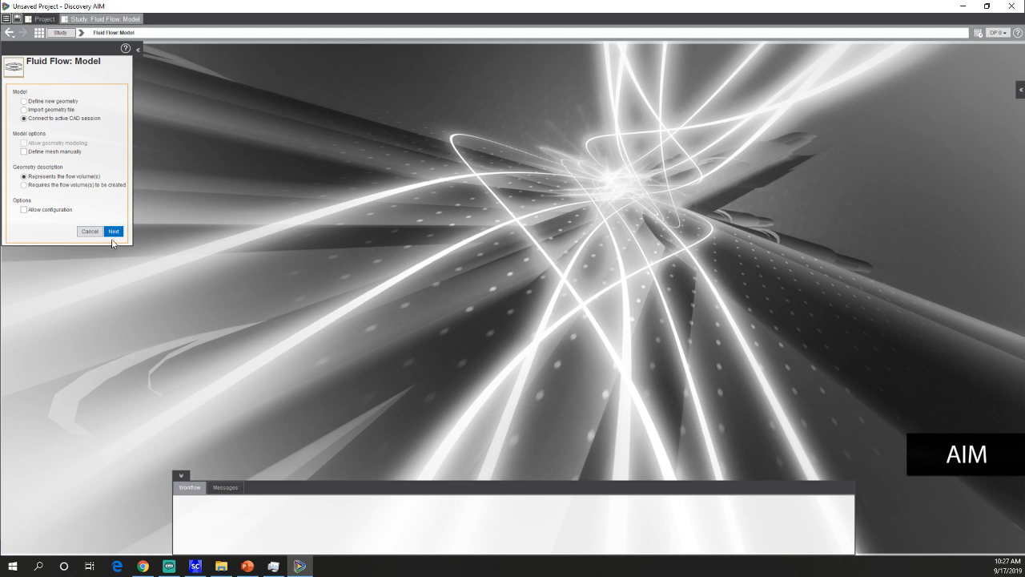
left_click(112, 231)
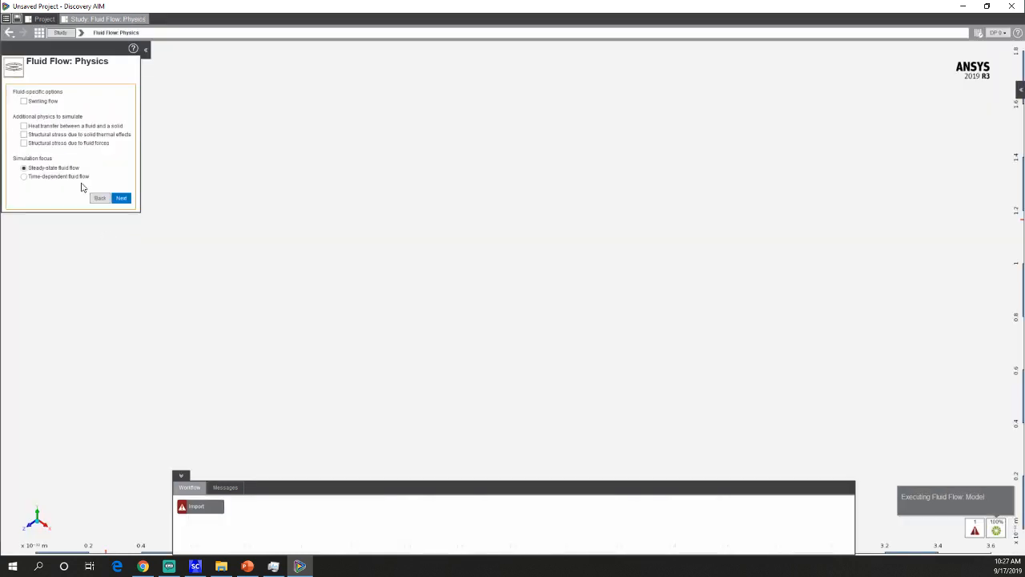
Finish the guided study setup as steady-state fluid flow with one fluid region of Air and no additional physics.
left_click(123, 199)
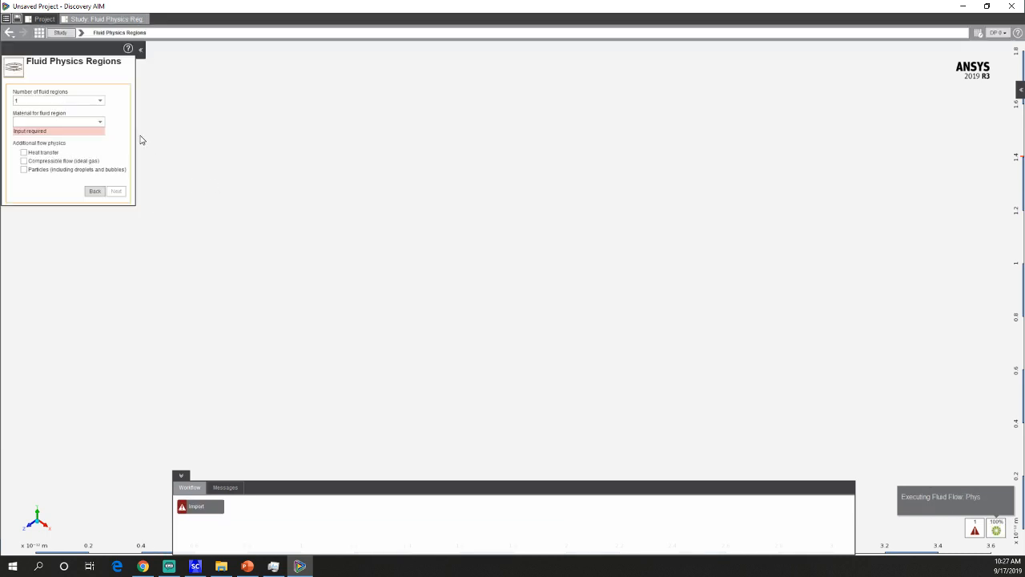
left_click(101, 122)
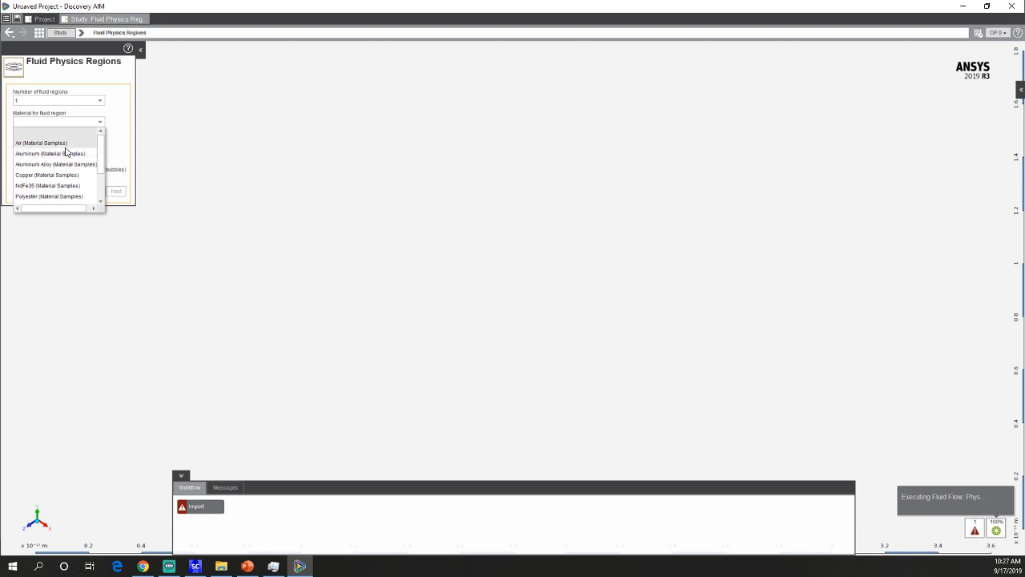
left_click(69, 141)
left_click(118, 183)
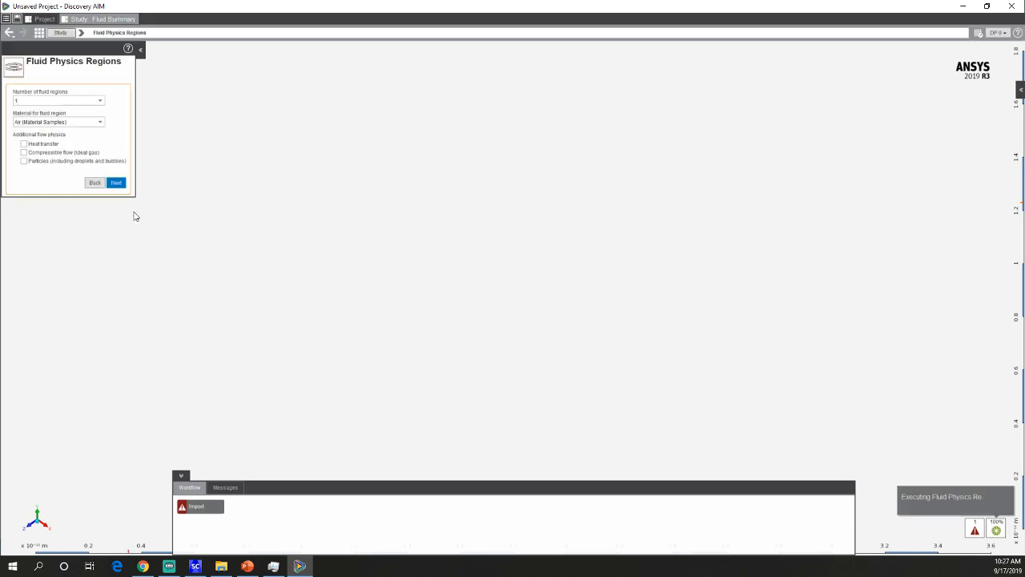
left_click(133, 141)
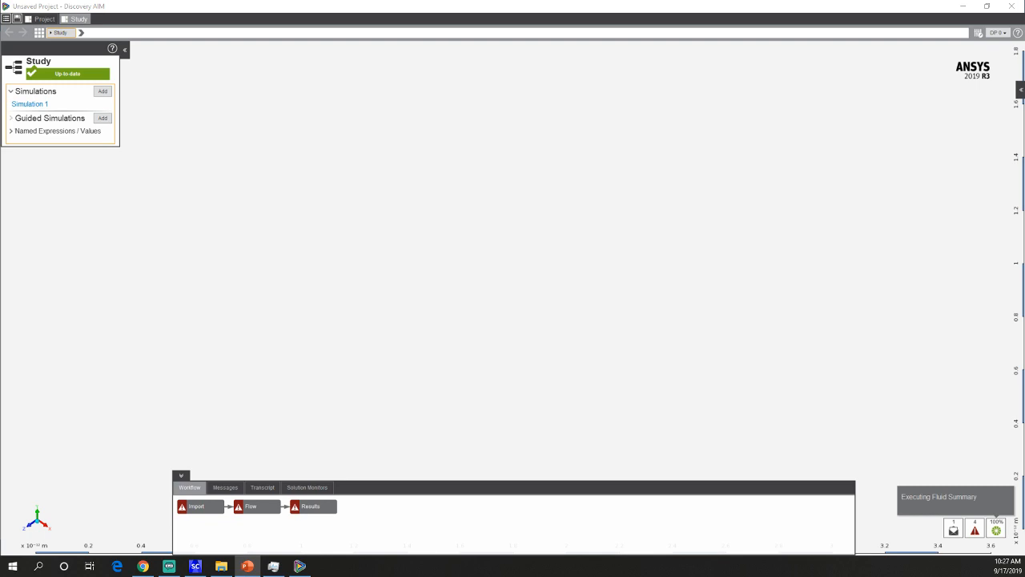
Switch to SpaceClaim and use Pull to round the four corner edges of the body cutout to a radius of about 95 mm.
key("alt+Tab")
scroll(509, 301, "up", 4)
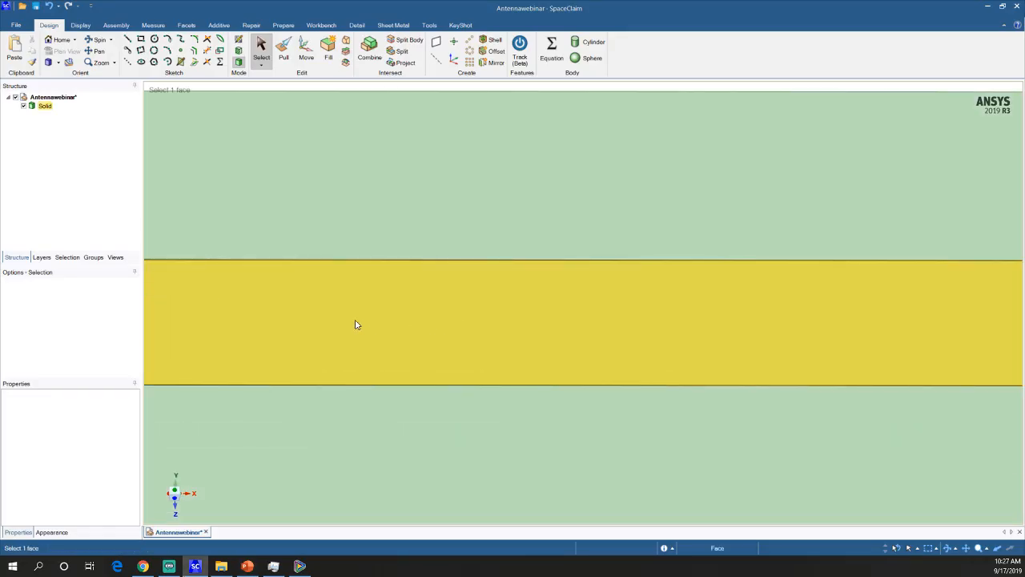
scroll(661, 293, "down", 2)
scroll(377, 286, "up", 8)
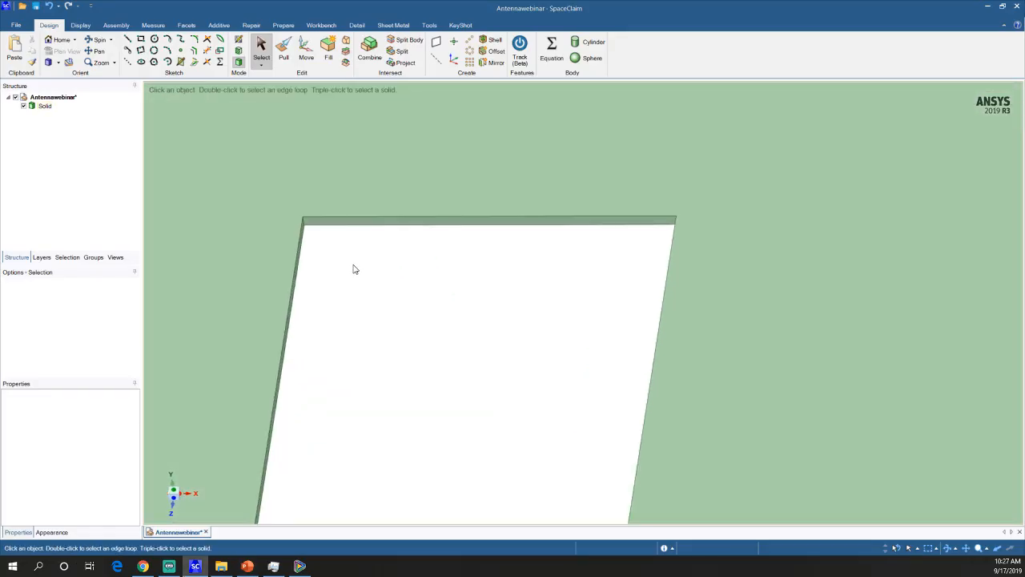
middle_click_drag(337, 258, 389, 286, "shift")
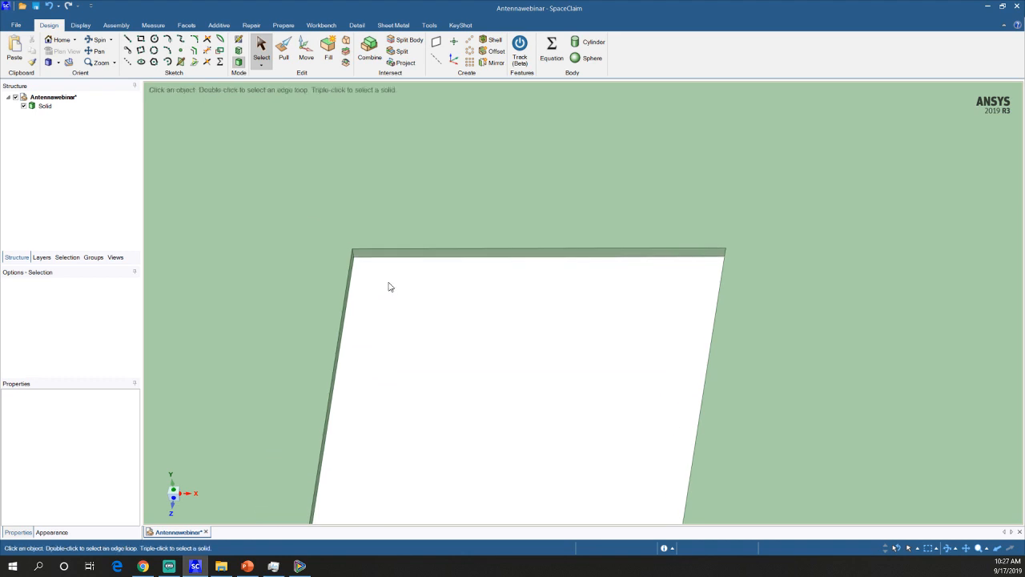
left_click(282, 55)
scroll(343, 265, "up", 3)
left_click(339, 245)
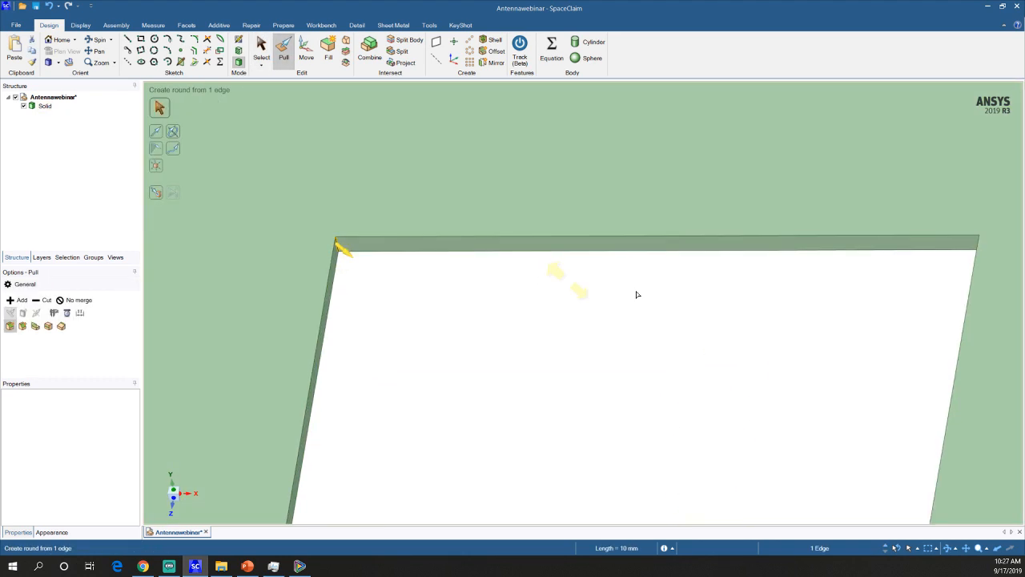
middle_click_drag(705, 314, 505, 321, "shift")
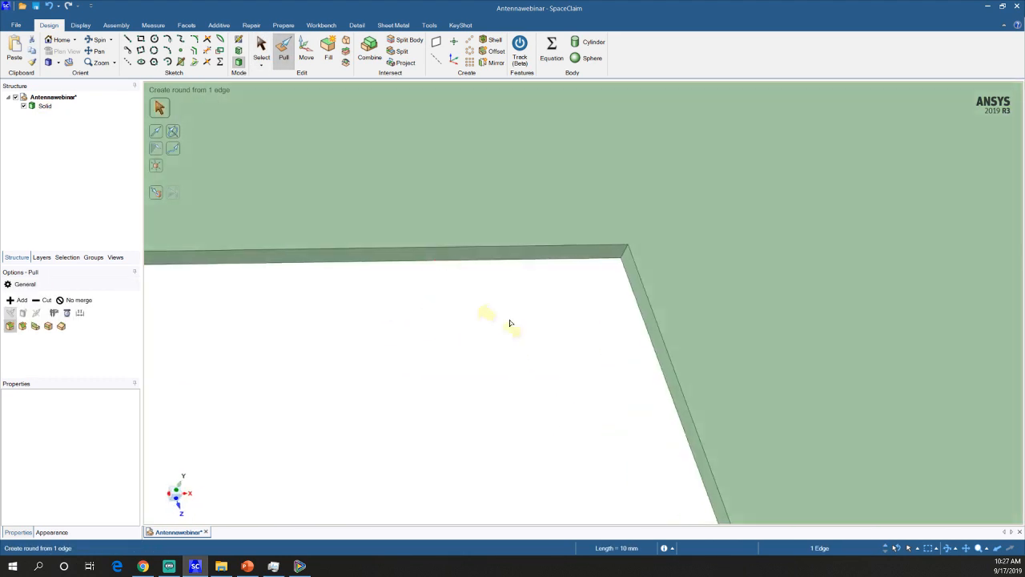
left_click(625, 252, "ctrl")
scroll(555, 350, "down", 3)
middle_click_drag(522, 436, 489, 364)
scroll(490, 364, "up", 6)
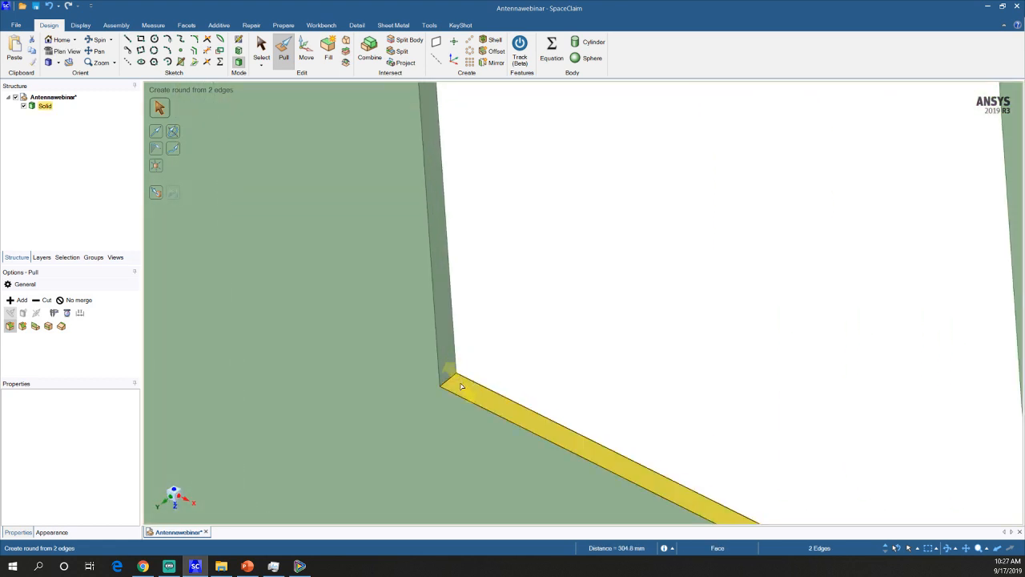
left_click(446, 373, "ctrl")
middle_click_drag(447, 373, 322, 73)
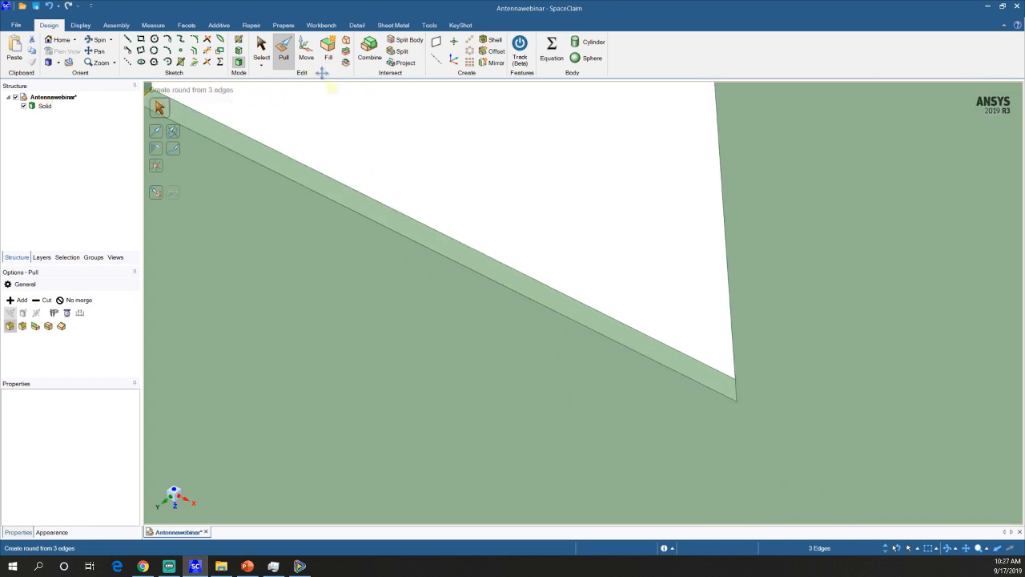
middle_click_drag(539, 246, 647, 266)
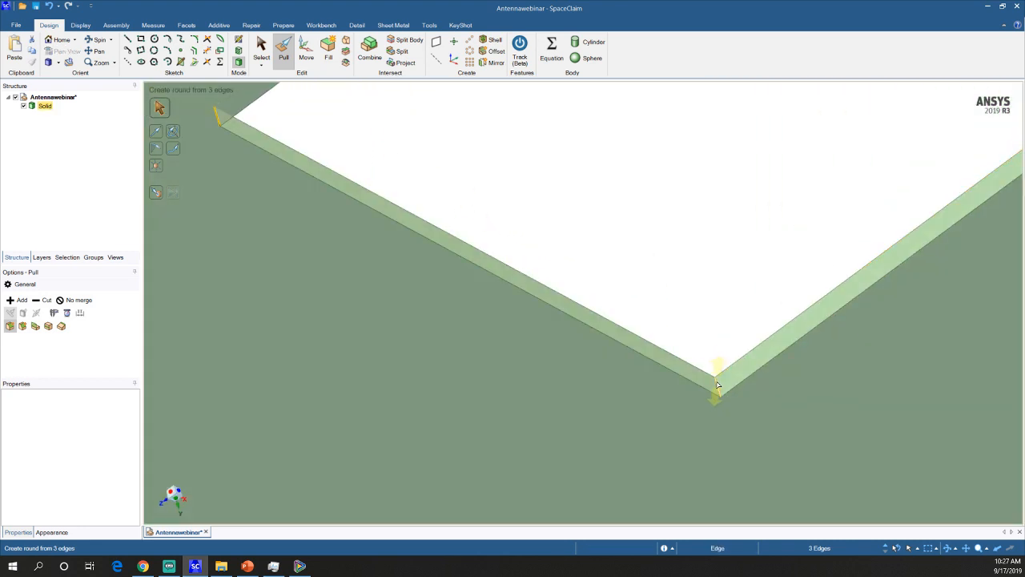
left_click(718, 385, "ctrl")
middle_click_drag(718, 385, 657, 275)
left_click_drag(658, 225, 671, 343)
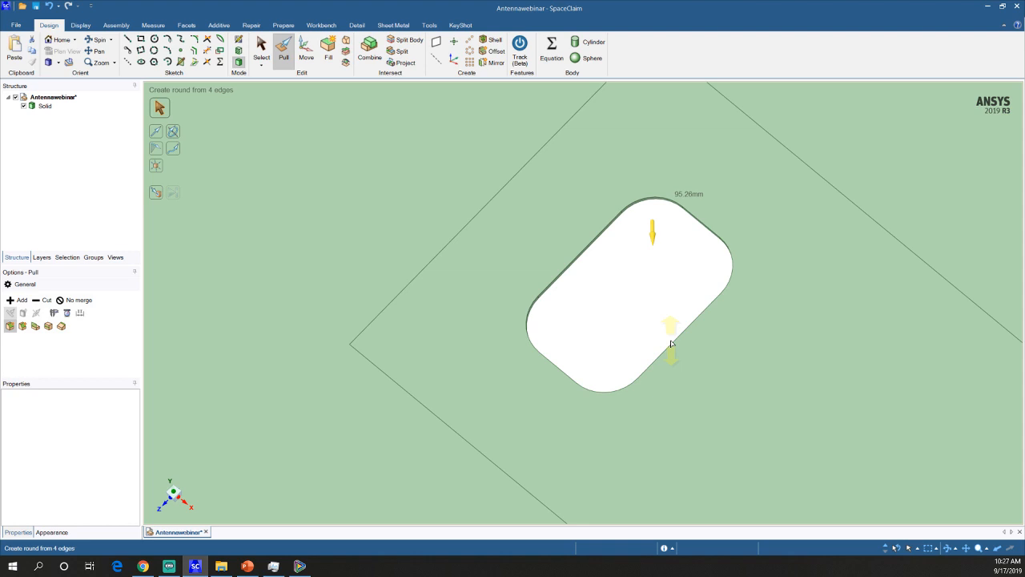
left_click_drag(671, 344, 671, 344)
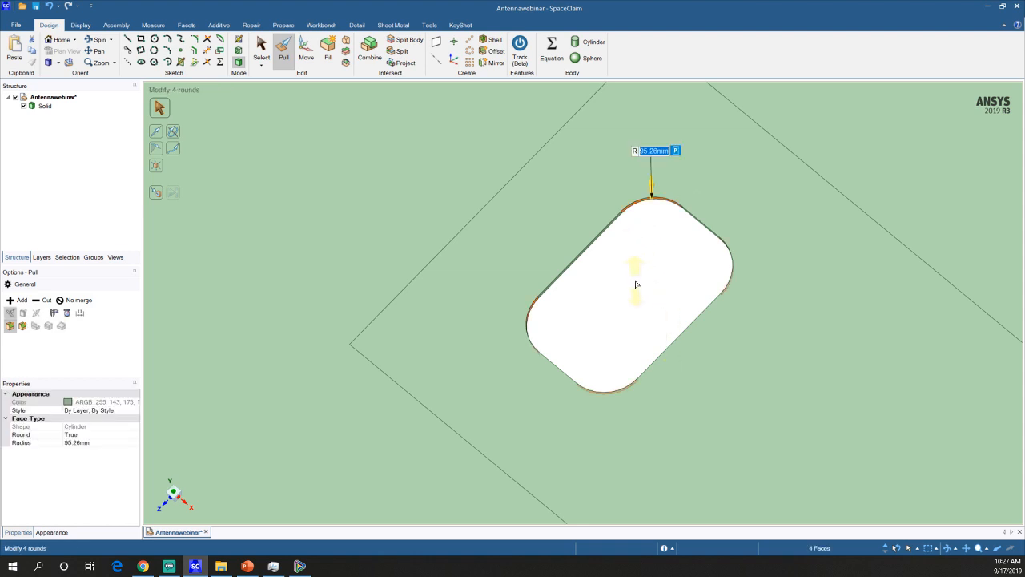
key("Escape")
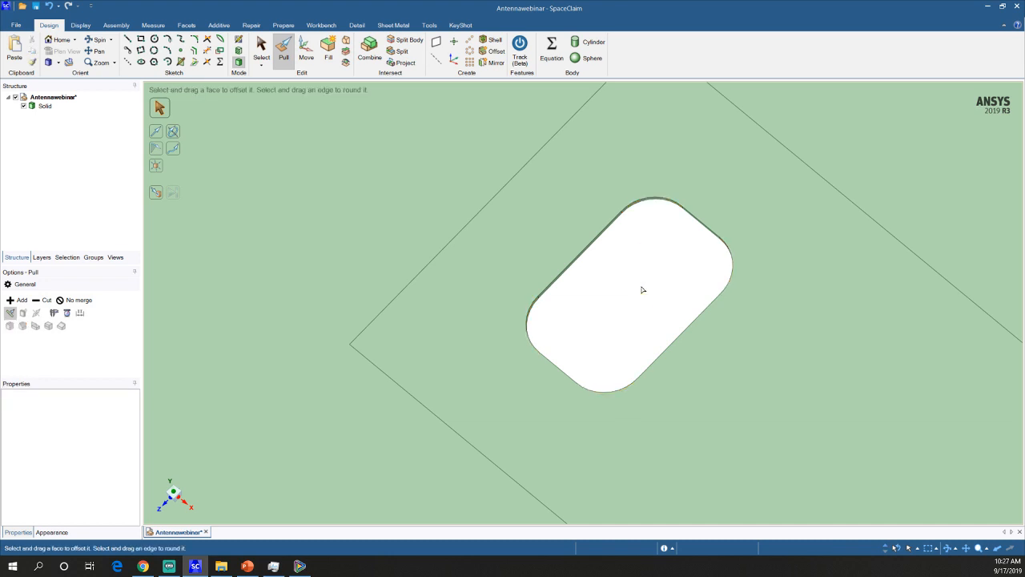
middle_click_drag(627, 312, 469, 217)
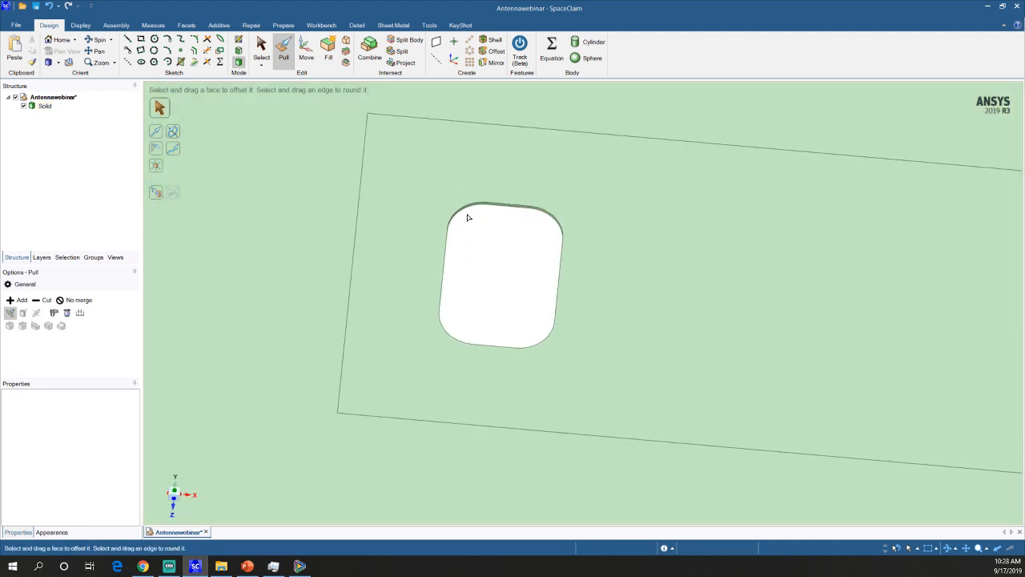
scroll(476, 215, "up", 4)
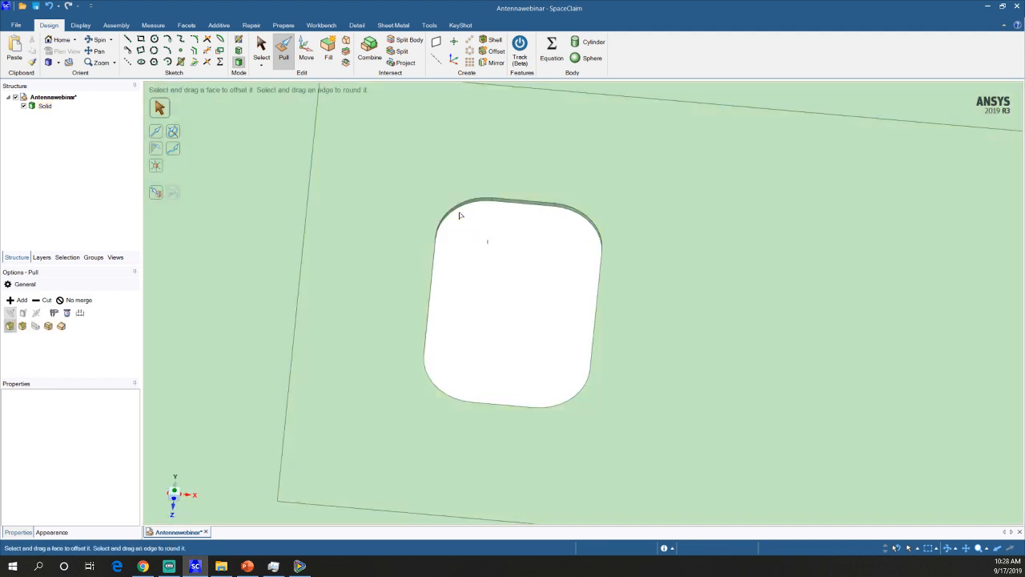
Switch to Discovery AIM and import the geometry into Simulation 1 from the active CAD session Antennawebinar.scdoc.
left_click(300, 566)
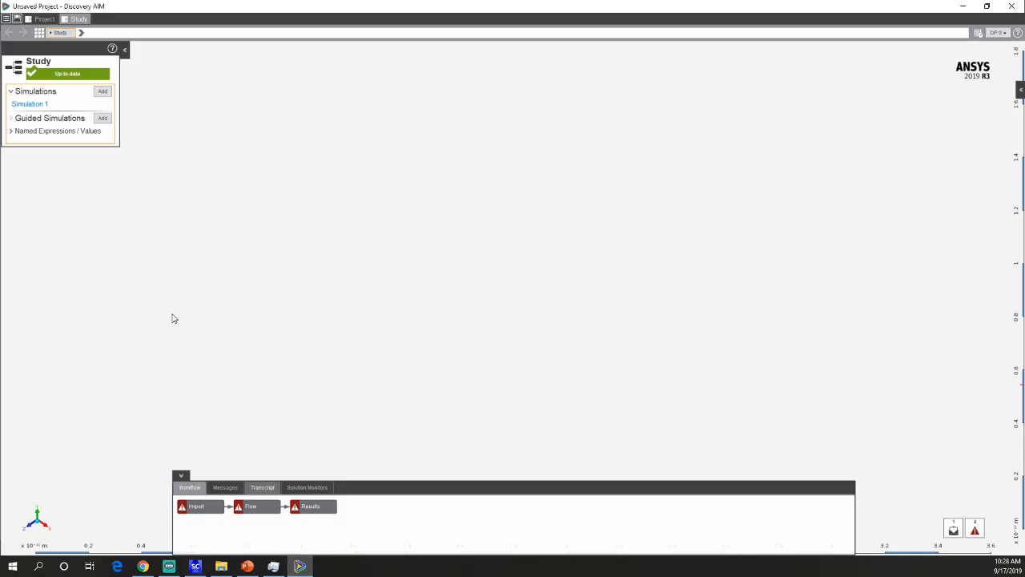
left_click(30, 104)
left_click(43, 137)
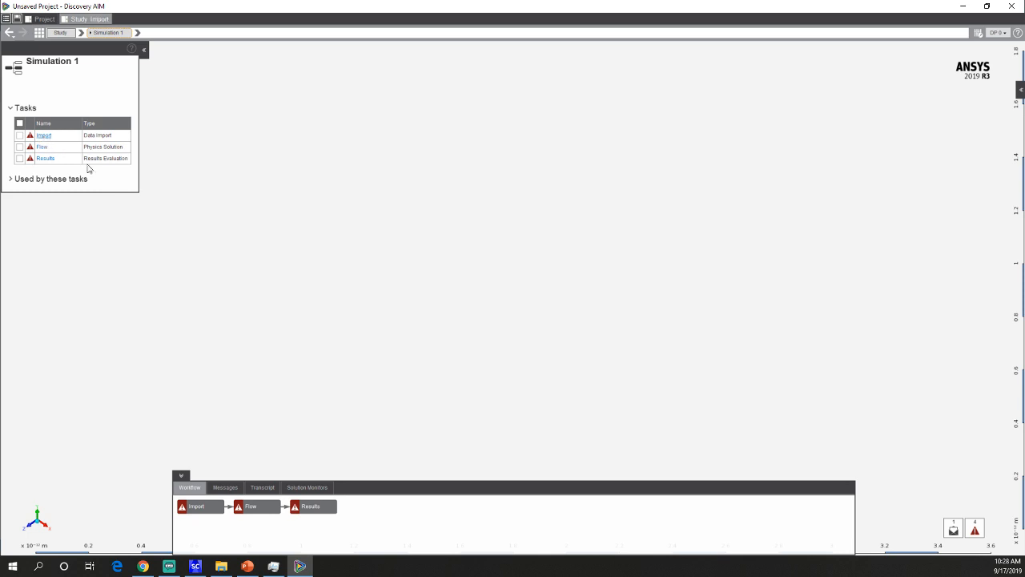
left_click(37, 109)
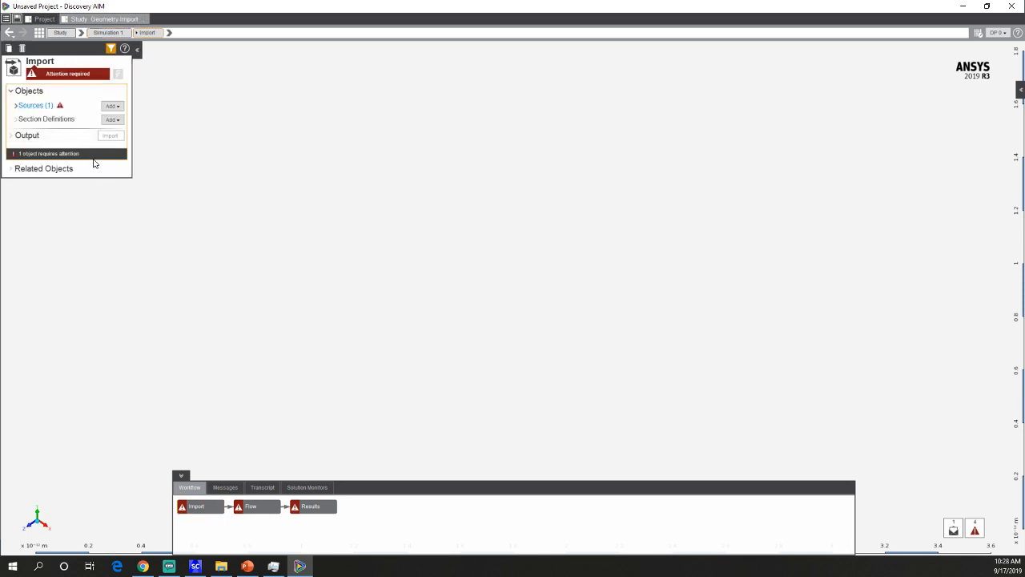
left_click(69, 143)
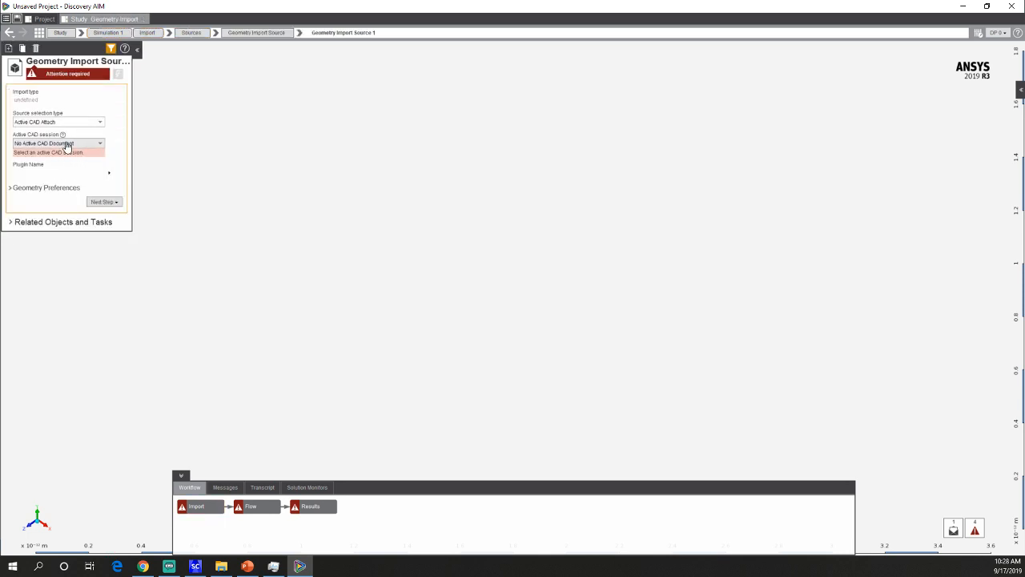
left_click(58, 155)
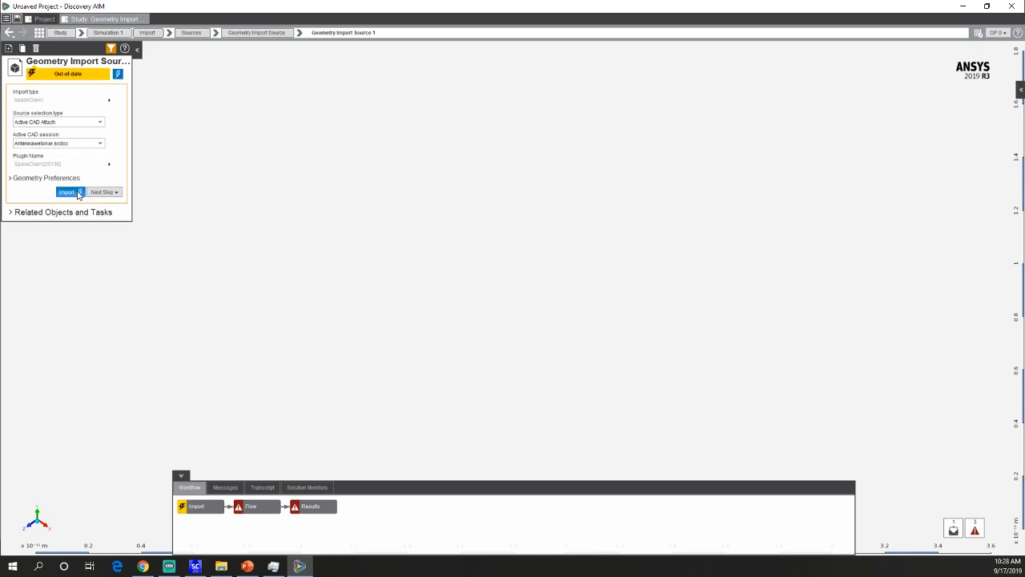
left_click(75, 194)
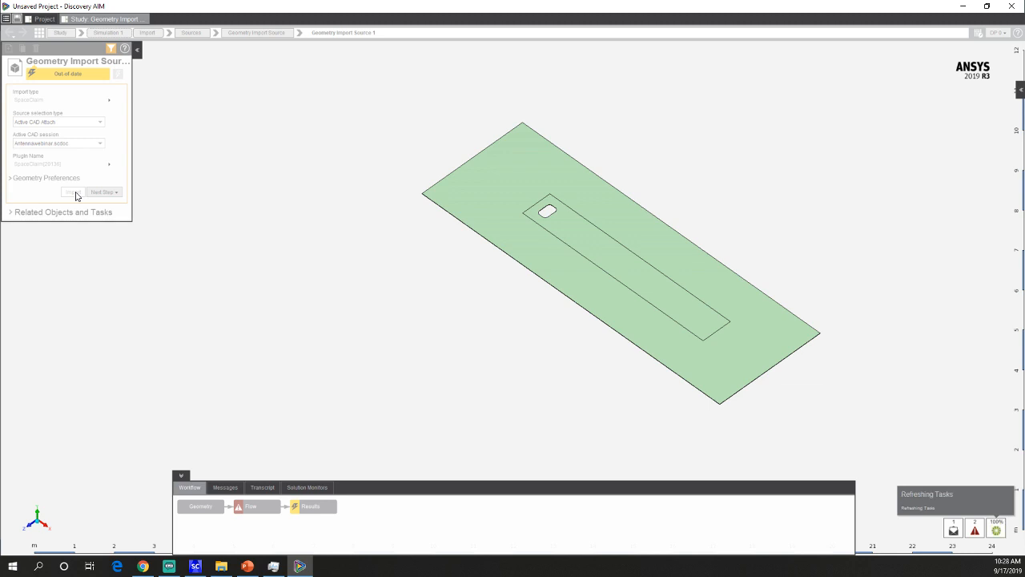
Insert a mesh task before the Flow task and transfer its settings.
right_click(259, 508)
left_click(277, 526)
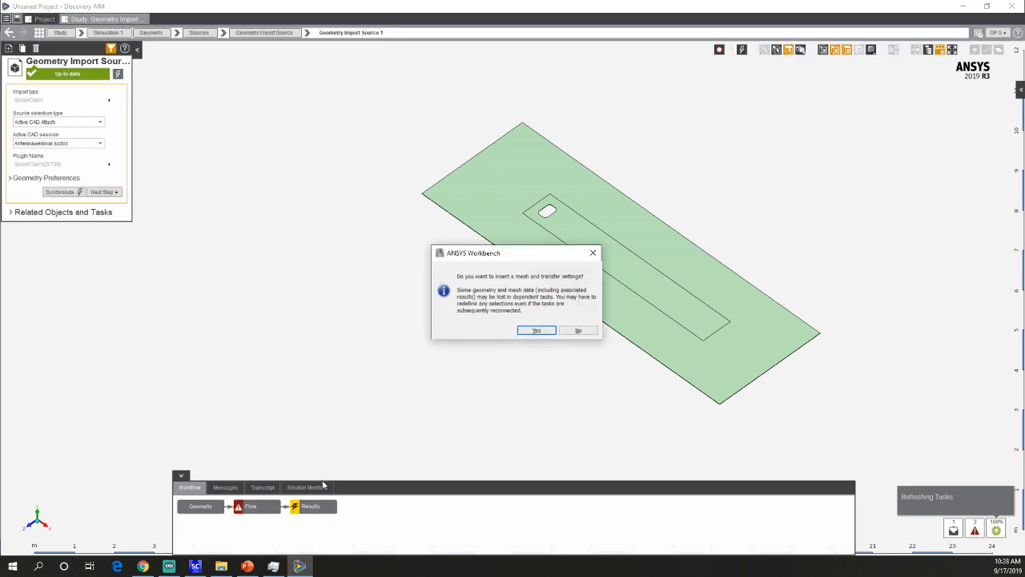
left_click(532, 334)
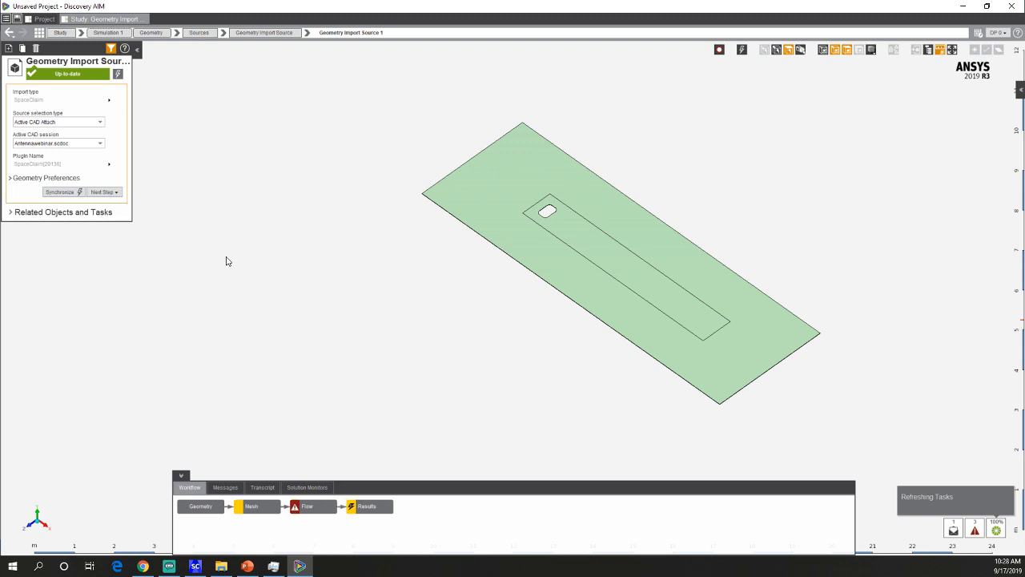
Set the maximum face size in the mesh's global sizing to 0.1 m.
left_click(258, 508)
middle_click_drag(350, 262, 405, 308)
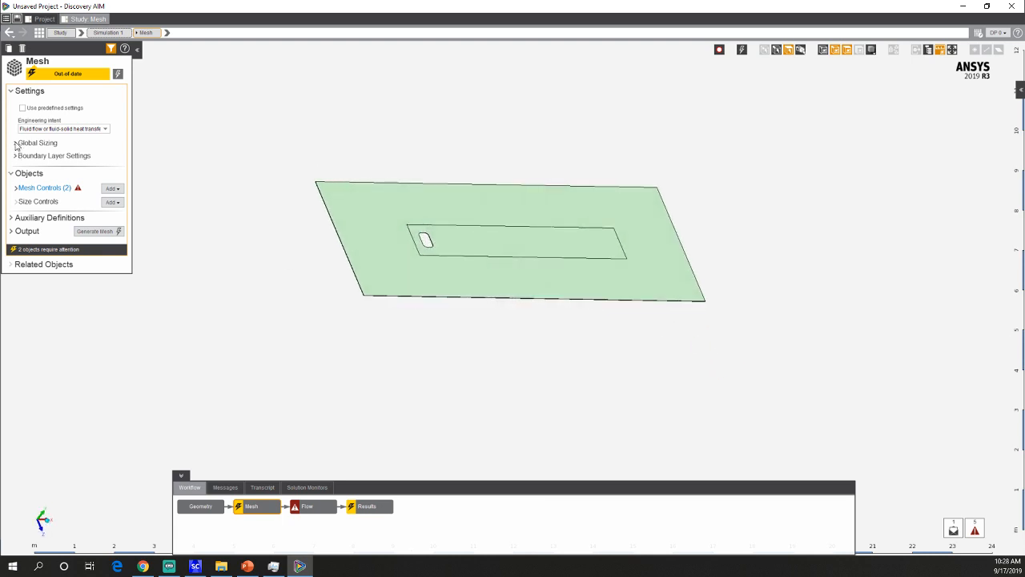
left_click(16, 144)
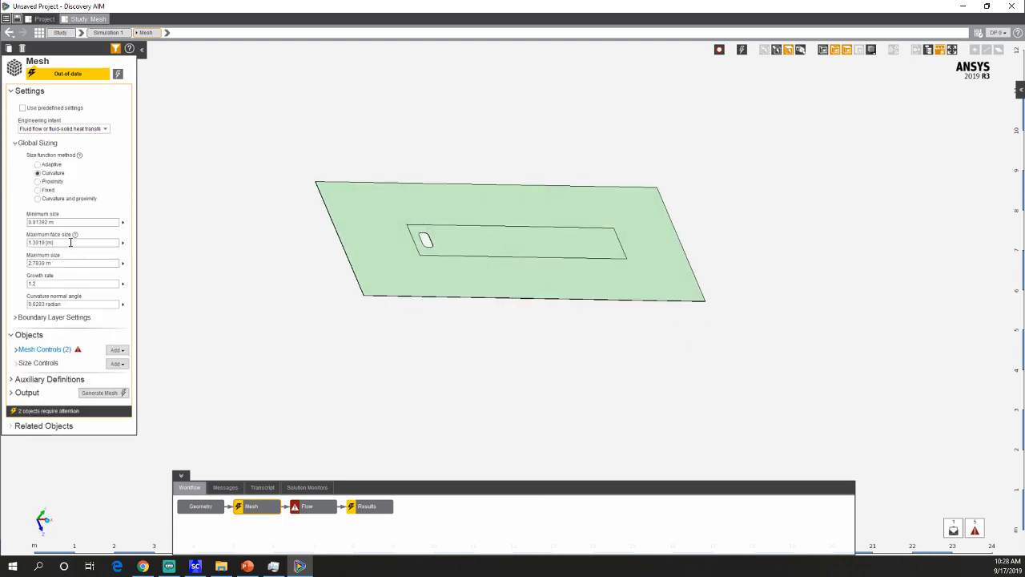
left_click(62, 242)
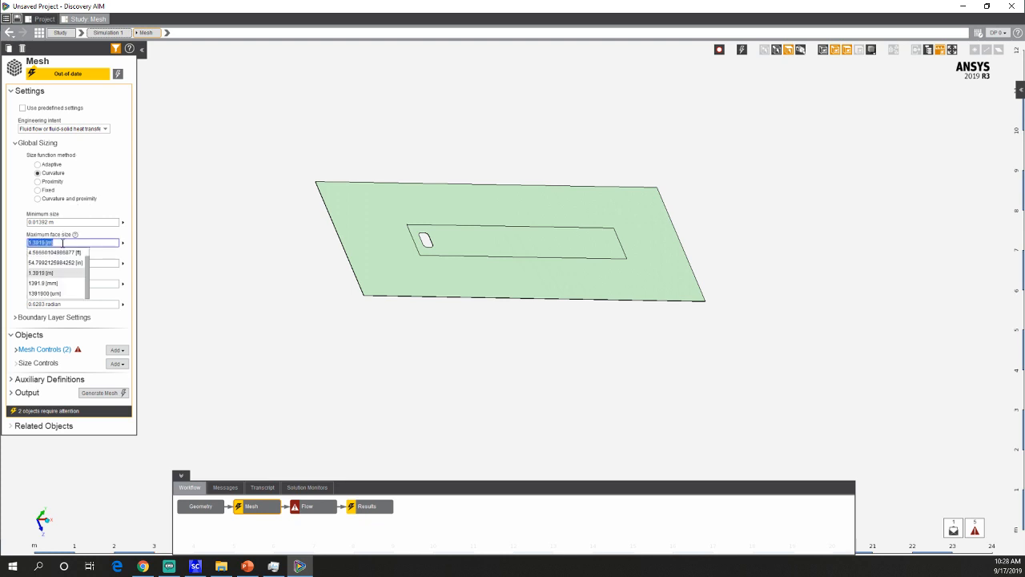
type("0.1")
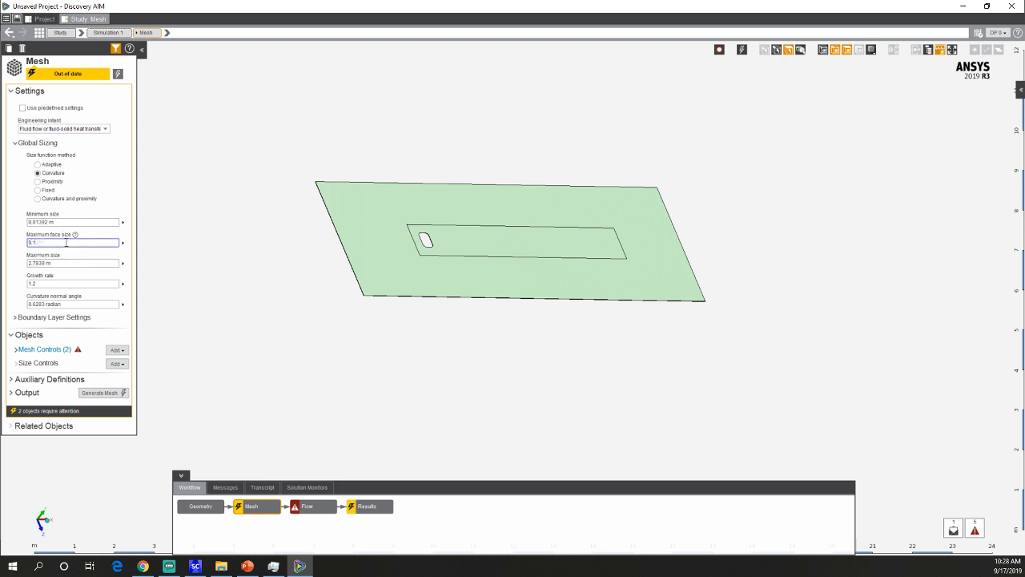
key("Return")
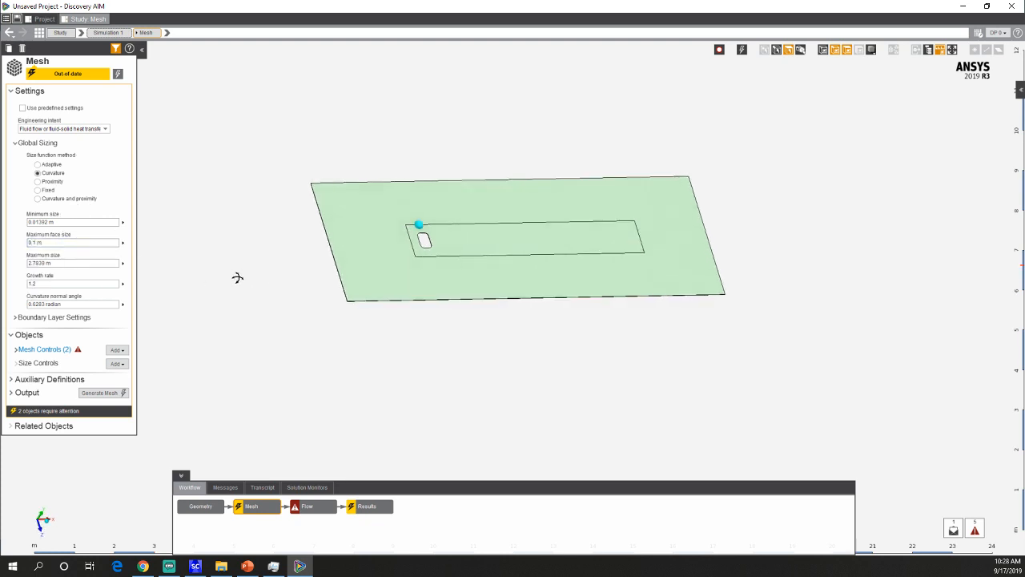
Assign the whole flow volume body as the location of the Element Shape 1 mesh control.
left_click(117, 349)
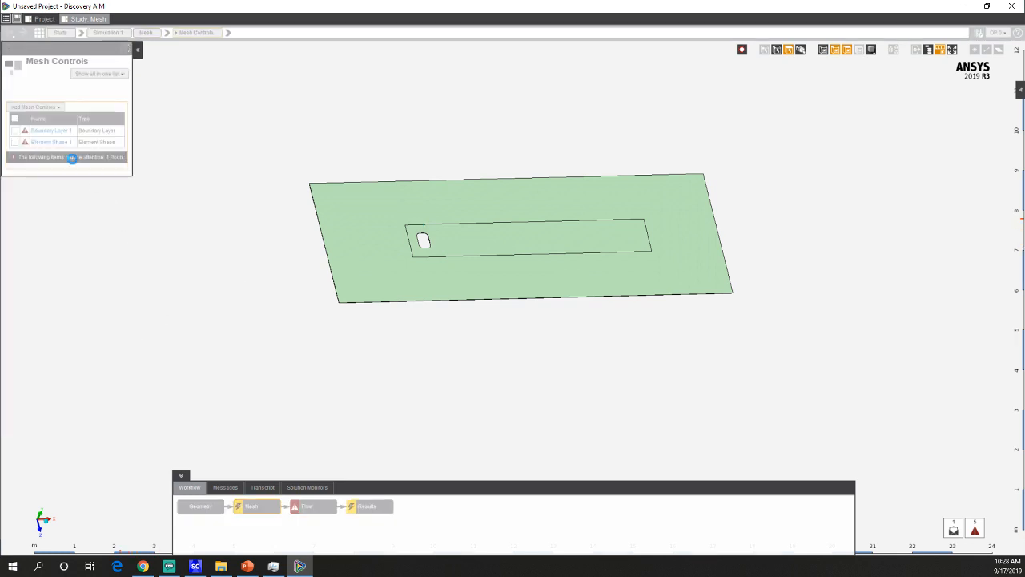
left_click(57, 143)
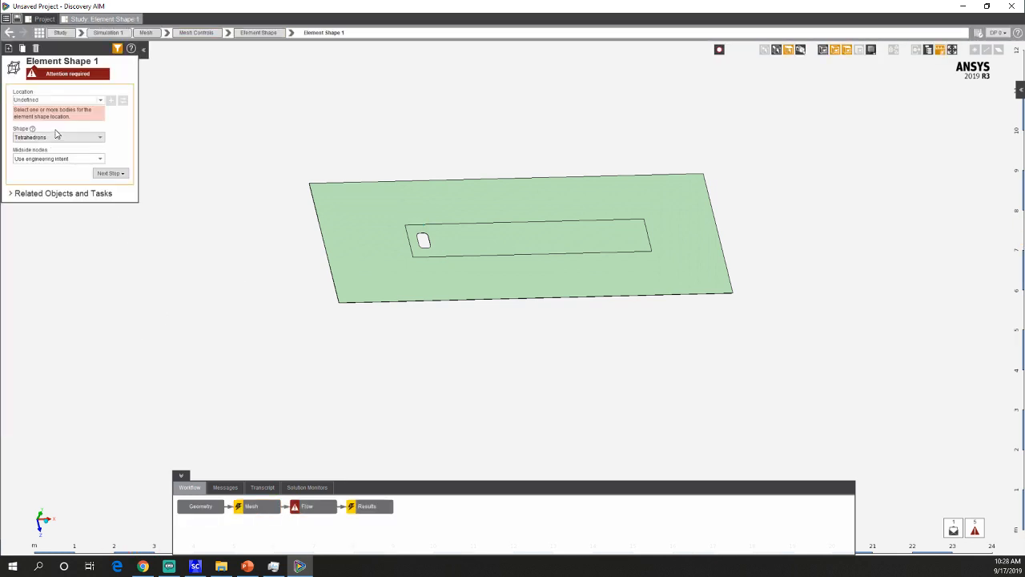
left_click(392, 218)
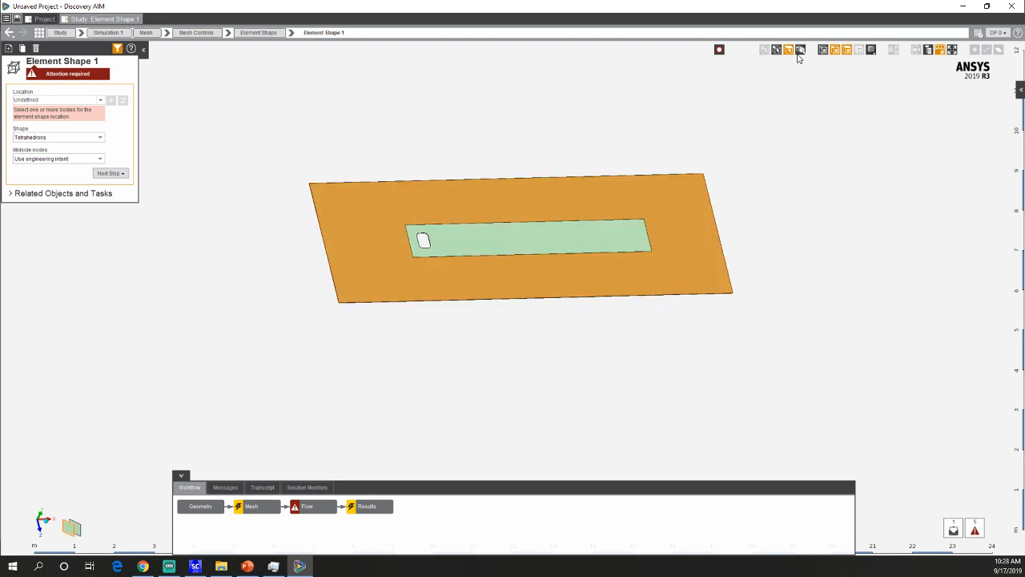
left_click(799, 52)
left_click(376, 206)
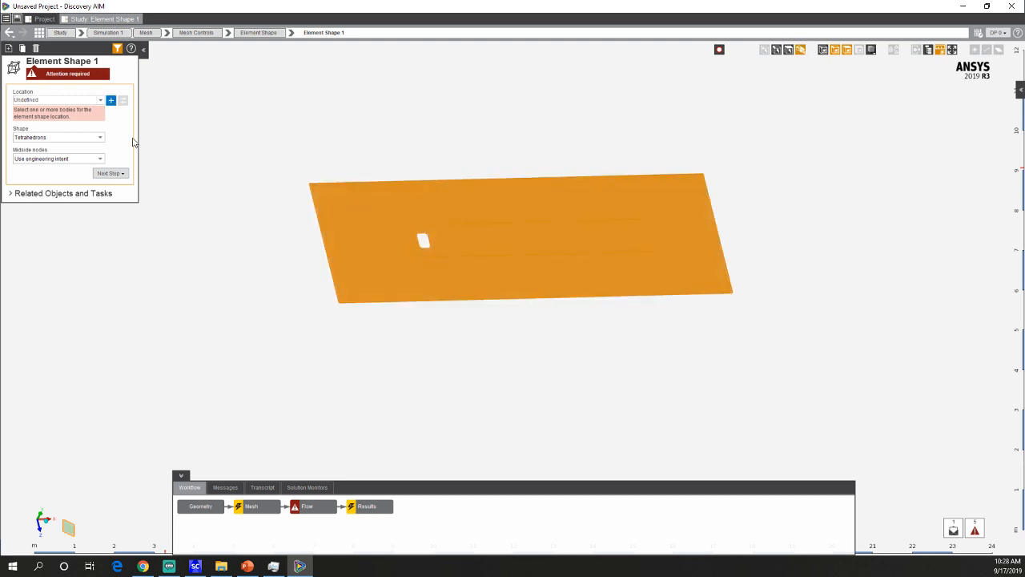
left_click(110, 100)
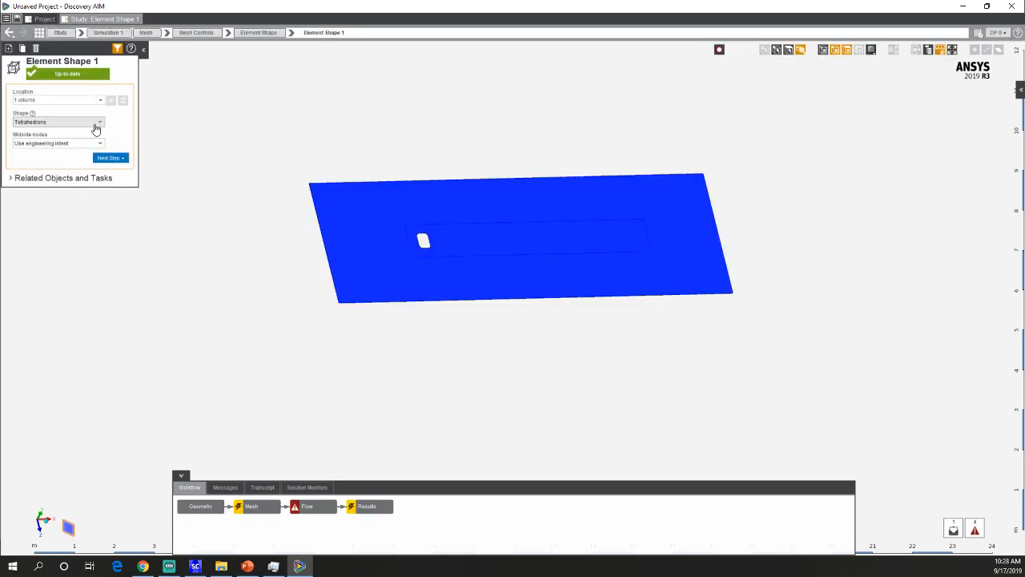
Set the shape of the Element Shape 1 mesh control to Automatic.
left_click(93, 125)
left_click(68, 138)
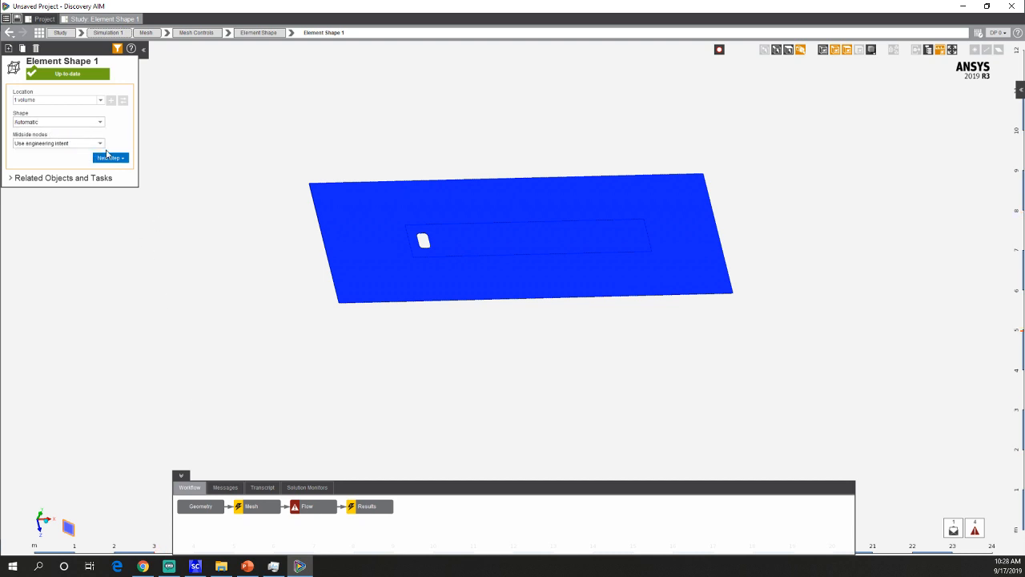
left_click(99, 122)
left_click(85, 151)
Open the Boundary Layer 1 mesh control and select the thin side face along one long edge of the flow volume.
left_click(262, 506)
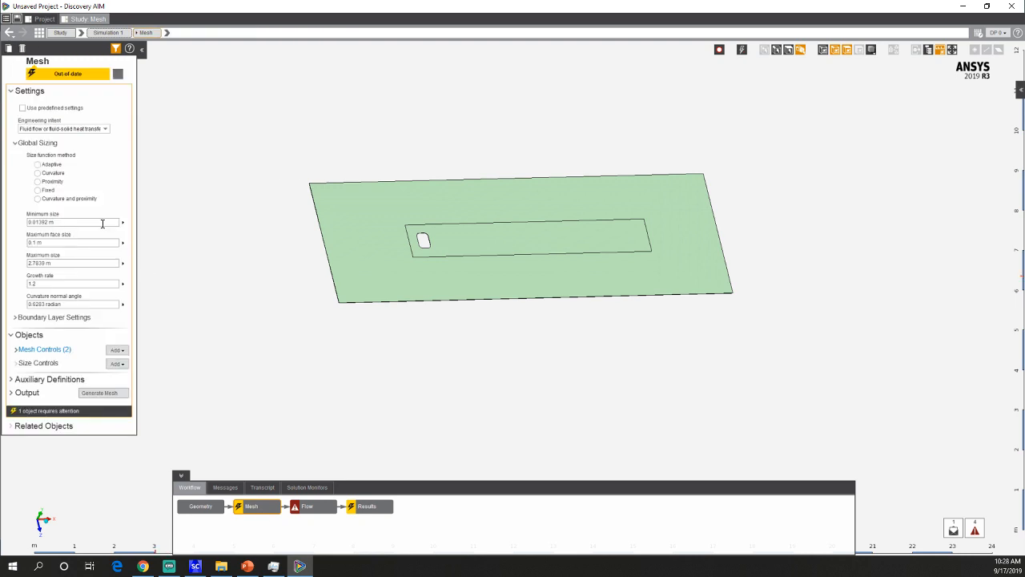
left_click(47, 353)
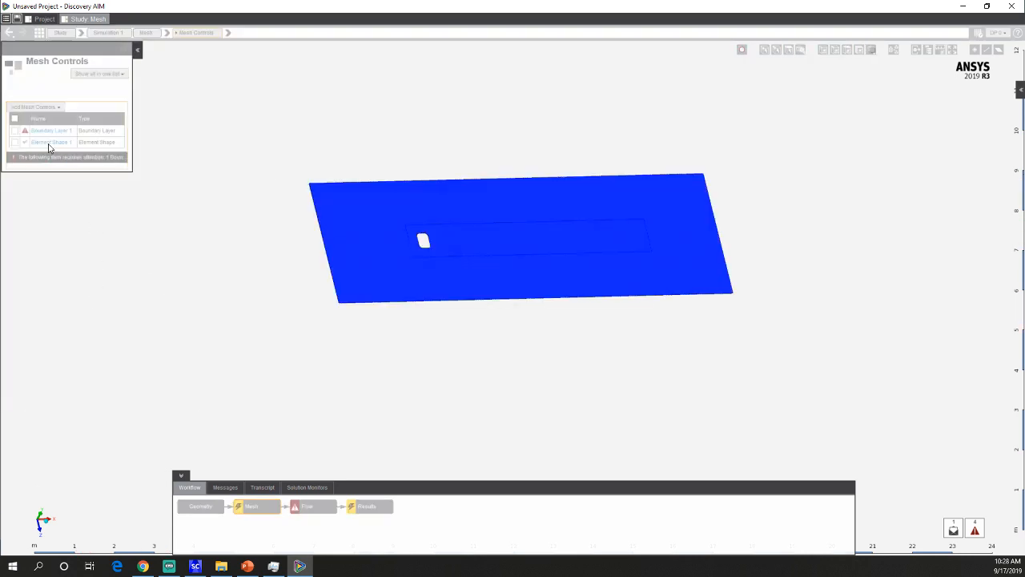
left_click(84, 133)
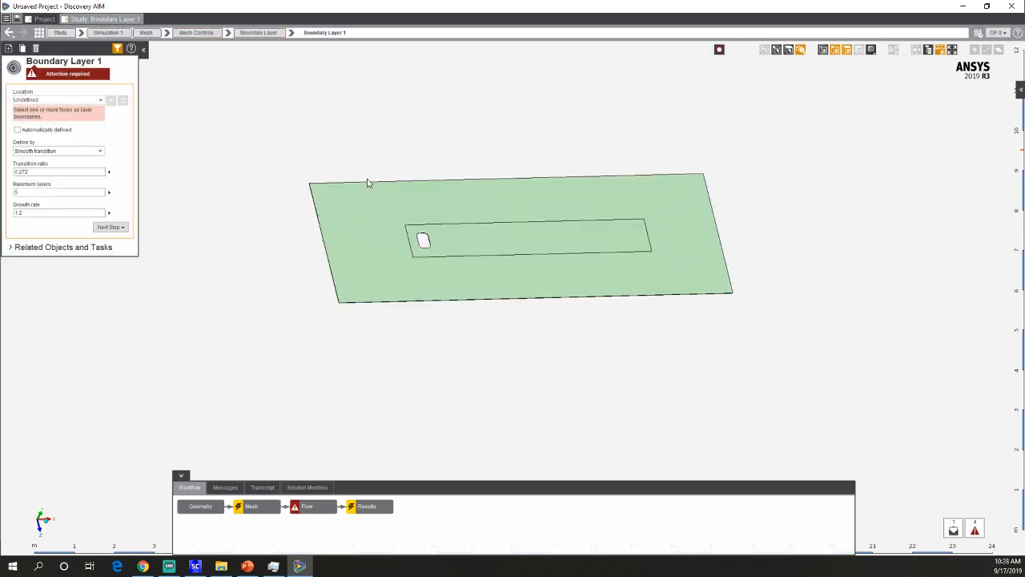
scroll(384, 277, "up", 5)
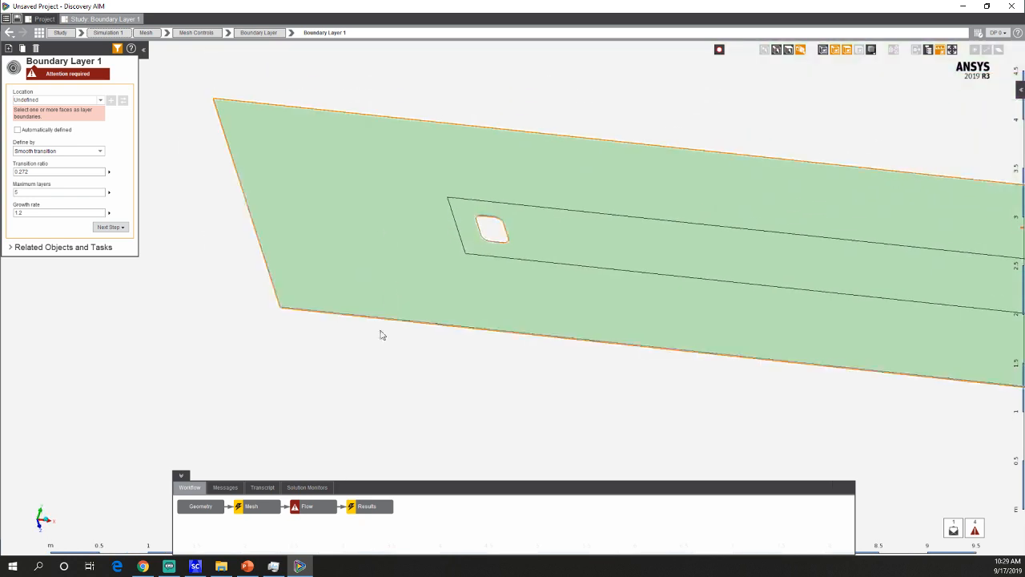
scroll(384, 335, "up", 4)
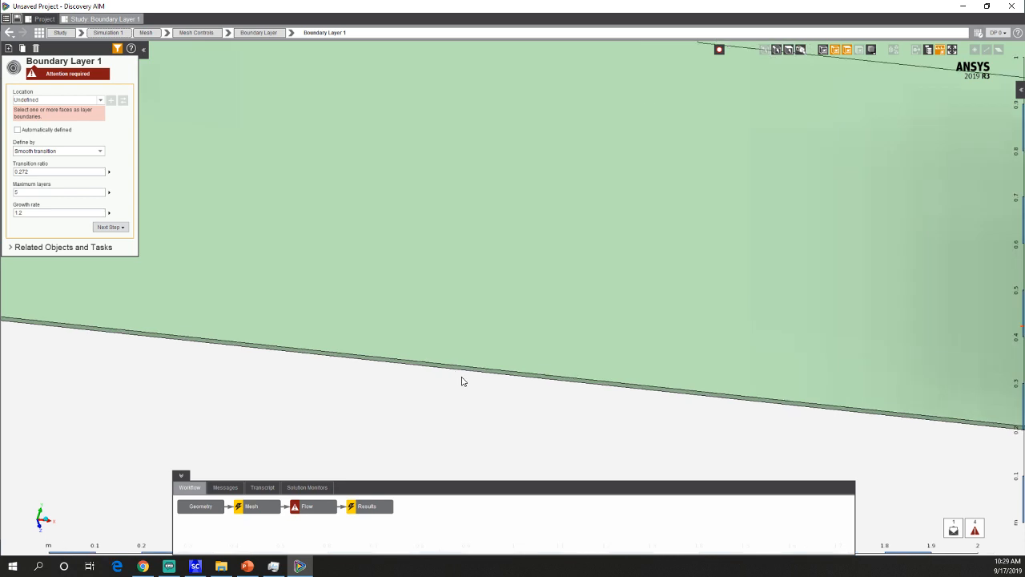
scroll(462, 380, "up", 3)
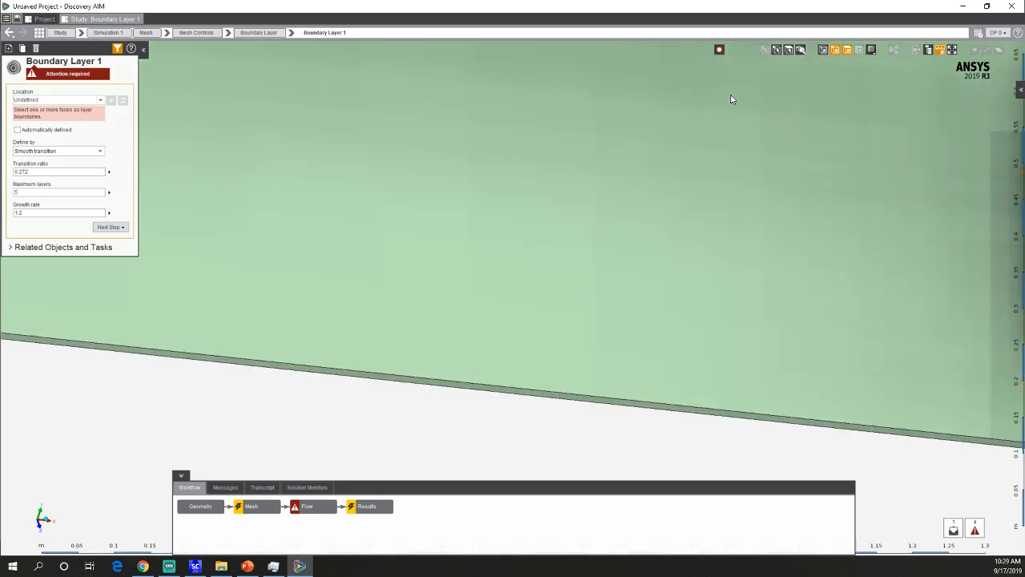
left_click(789, 49)
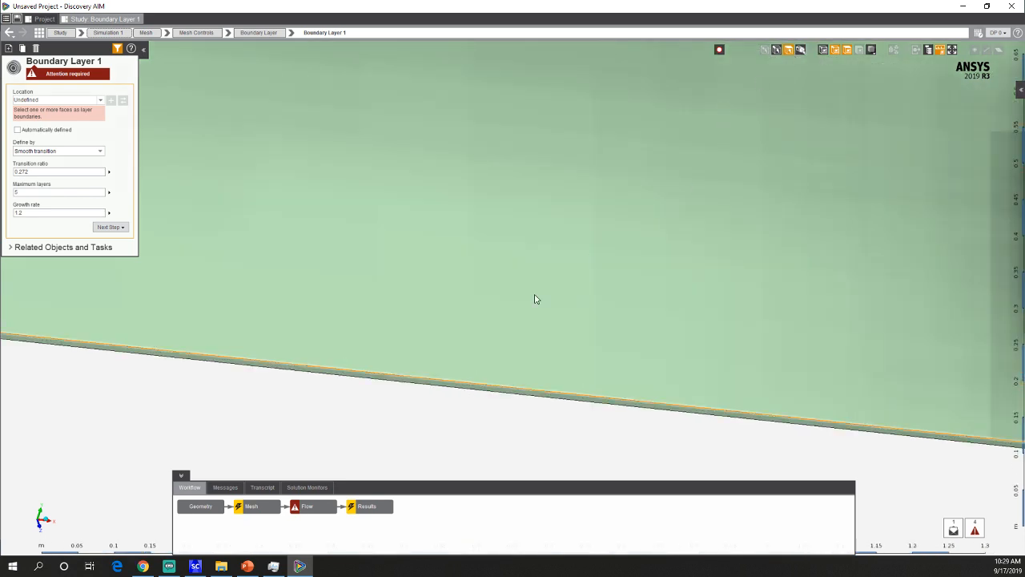
left_click(427, 386)
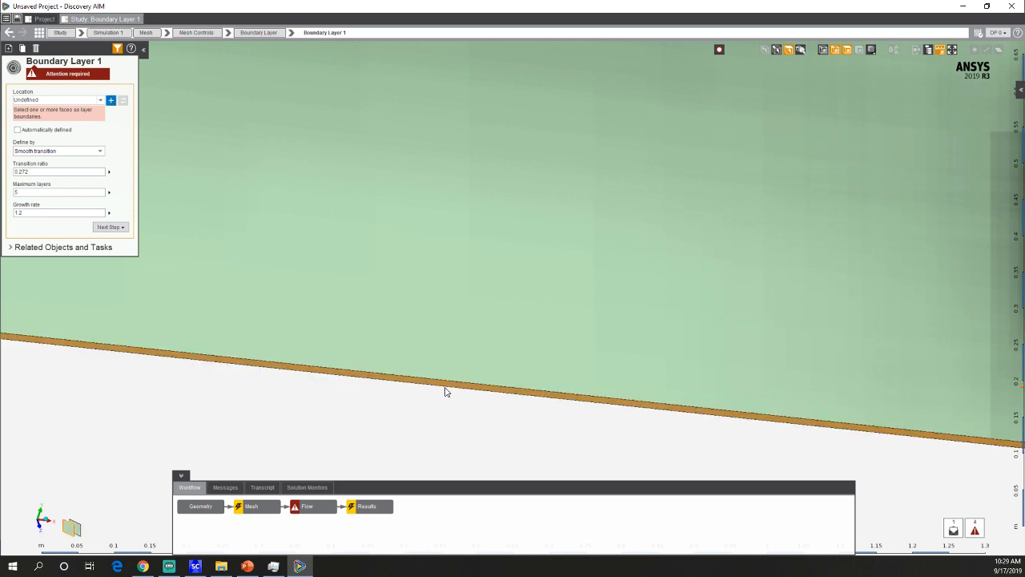
Add the opposite long side face to the selection and assign both faces as the location of Boundary Layer 1.
scroll(438, 242, "down", 3)
scroll(450, 165, "down", 3)
middle_click_drag(451, 144, 457, 337, "ctrl")
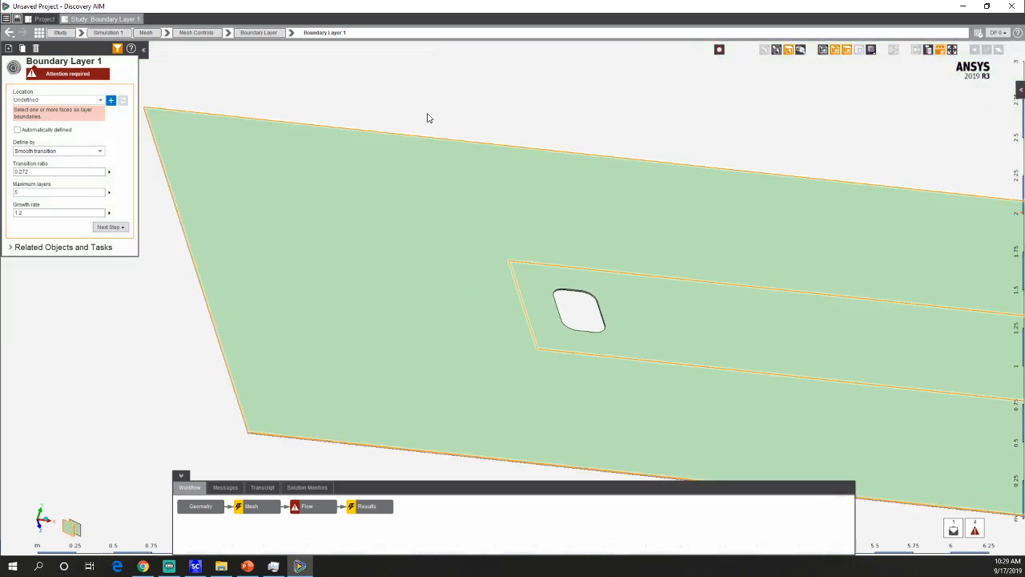
middle_click_drag(426, 115, 441, 277)
middle_click_drag(398, 240, 437, 463, "ctrl")
middle_click_drag(293, 224, 321, 261)
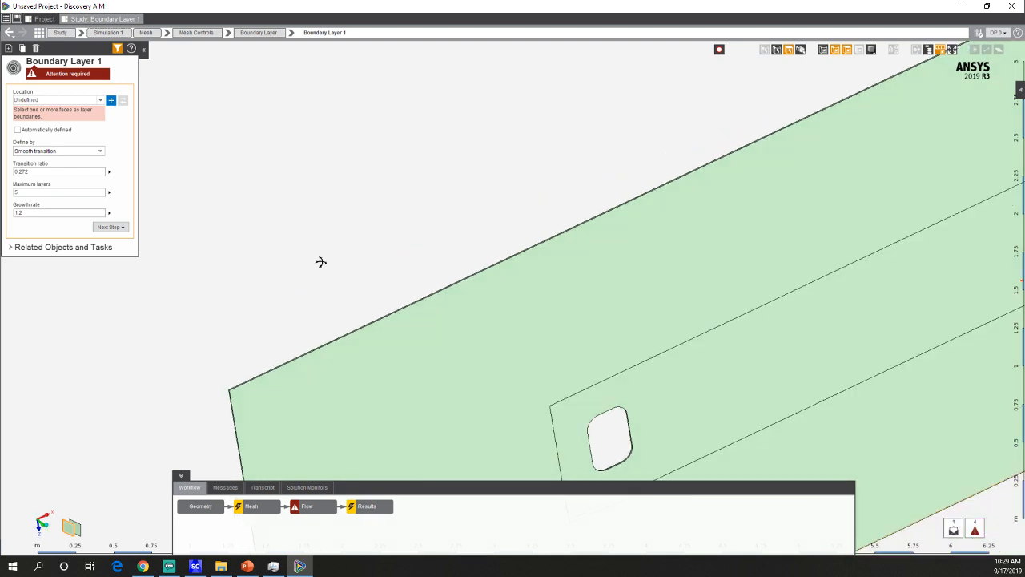
scroll(326, 306, "up", 3)
scroll(281, 167, "up", 3)
scroll(347, 226, "up", 5)
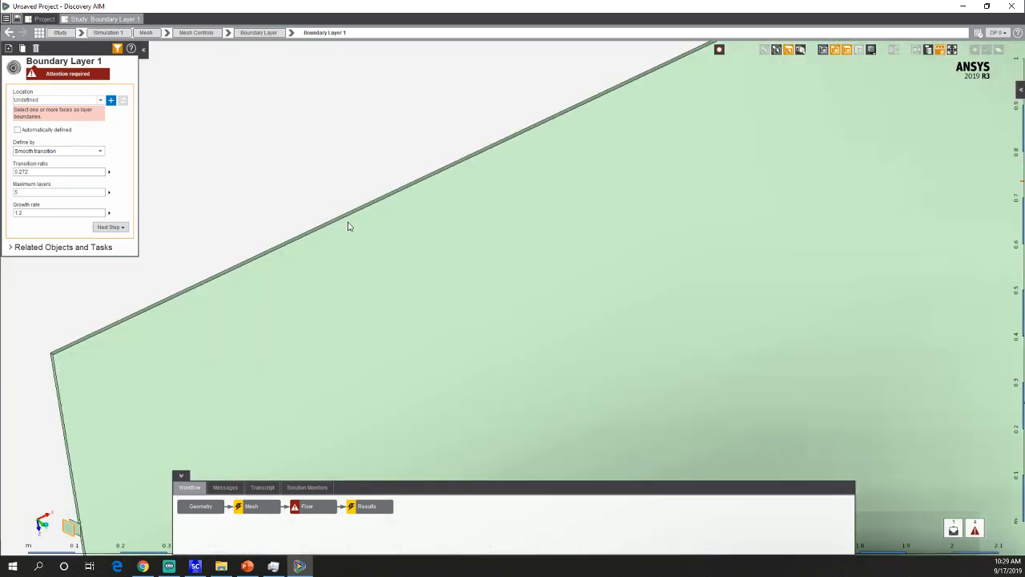
left_click(344, 218)
left_click(111, 100)
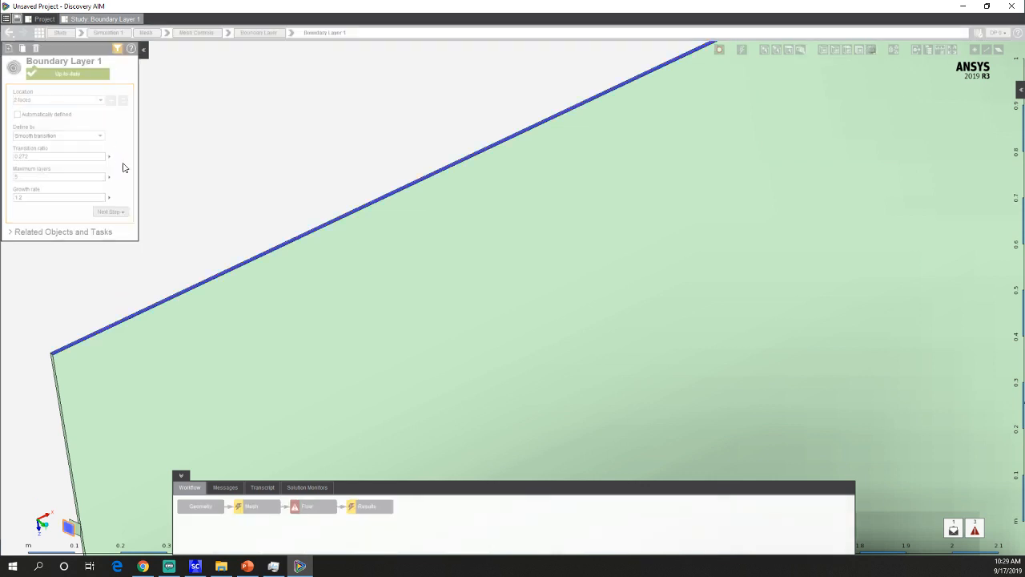
Change the display mode of the flow volume with the rounded cutout in view.
middle_click_drag(403, 242, 380, 48)
scroll(379, 48, "down", 5)
middle_click_drag(669, 335, 496, 221, "ctrl")
scroll(496, 221, "up", 2)
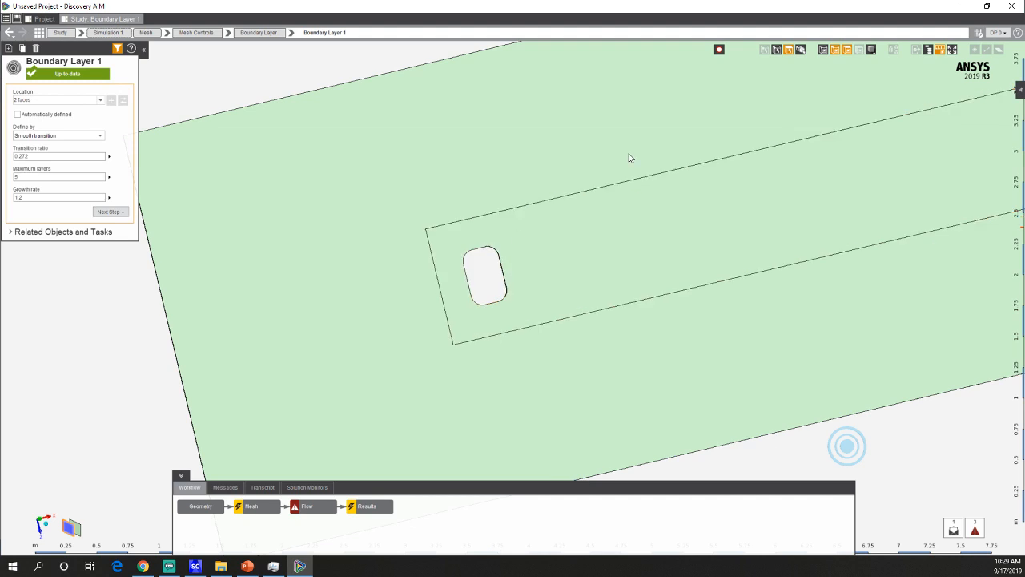
left_click(874, 50)
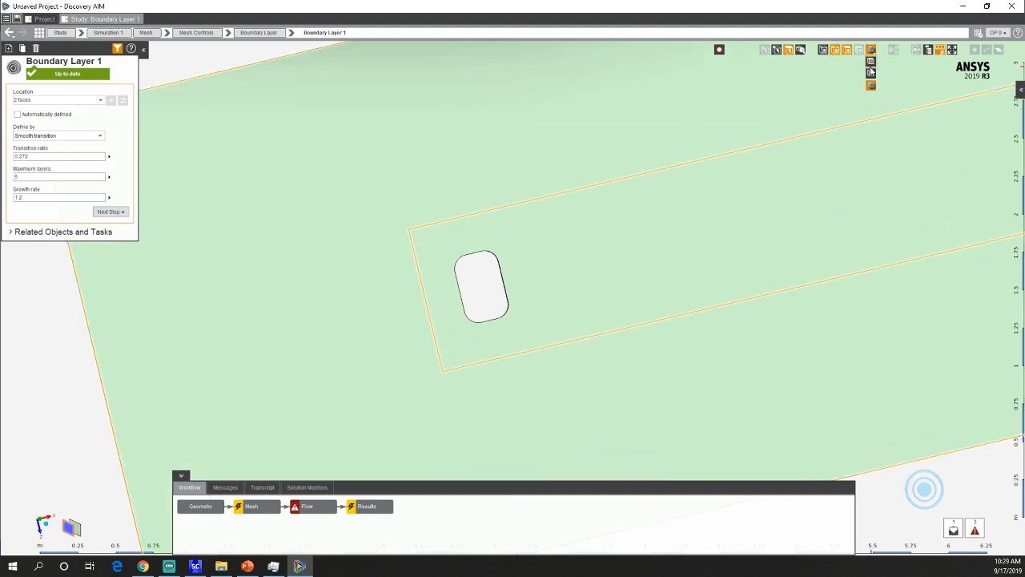
left_click(871, 68)
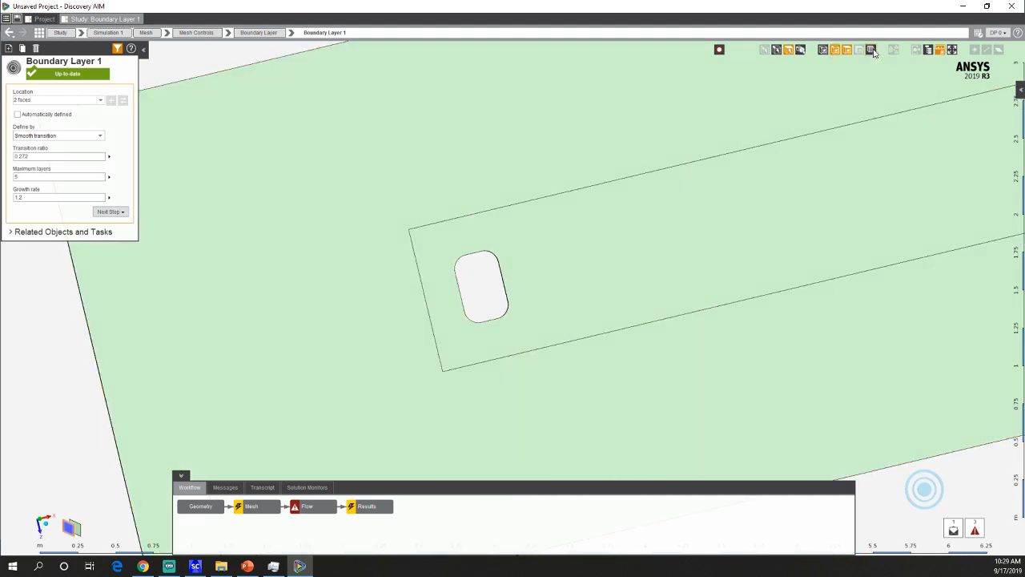
left_click(873, 50)
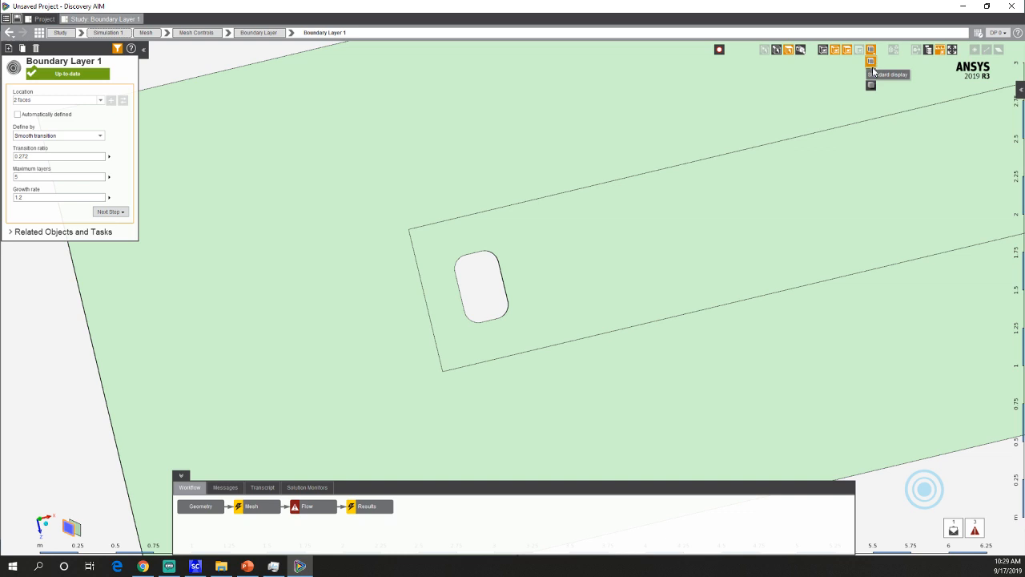
left_click(871, 83)
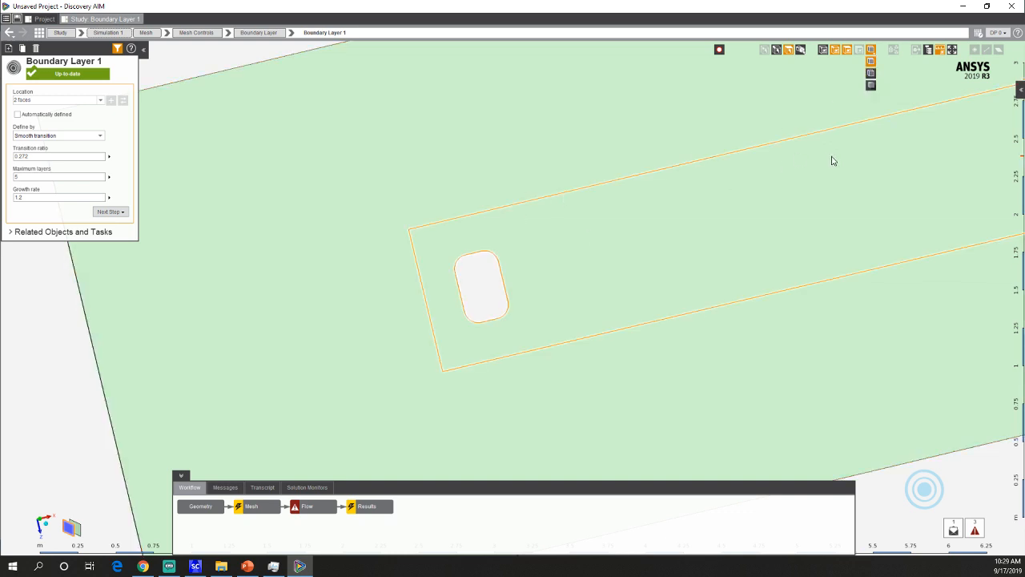
Box-select the wall faces of the rounded cutout and add a new Boundary Layer mesh control on them.
left_click_drag(434, 239, 529, 343)
mouse_move(465, 265)
middle_mouse_down()
mouse_move(382, 217)
mouse_move(311, 203)
middle_mouse_up()
right_click(312, 204)
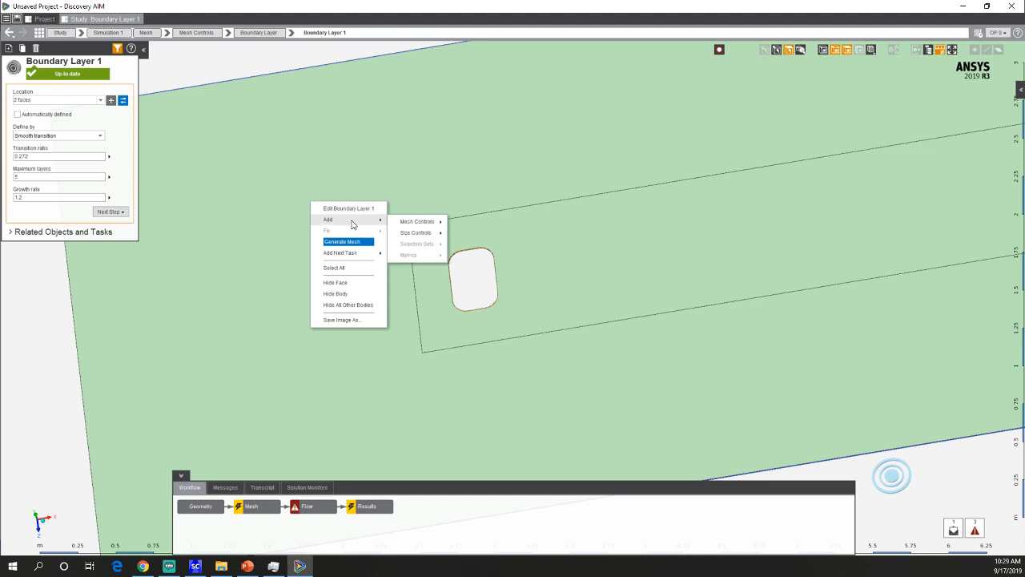
mouse_move(357, 221)
mouse_move(416, 224)
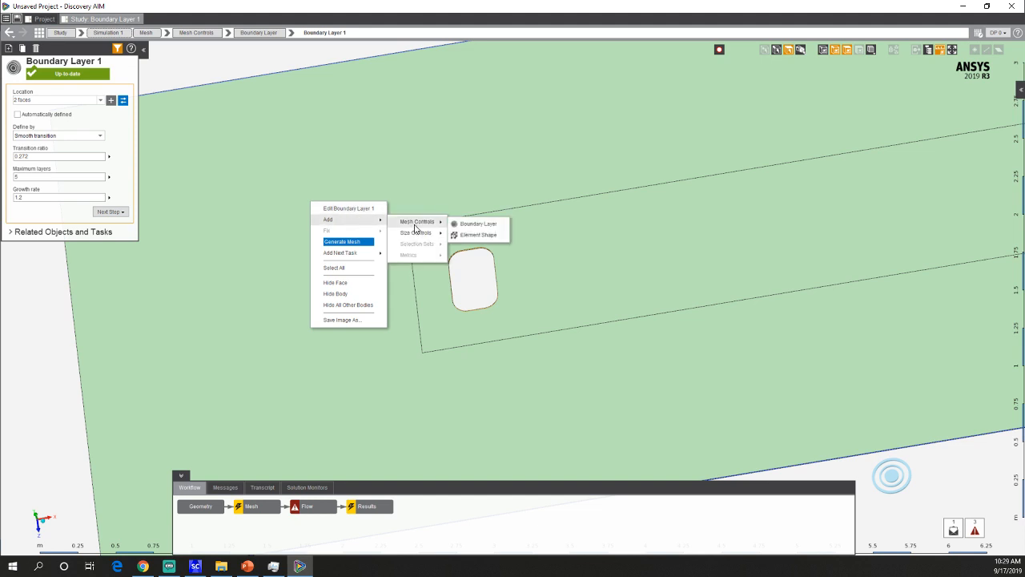
left_click(484, 228)
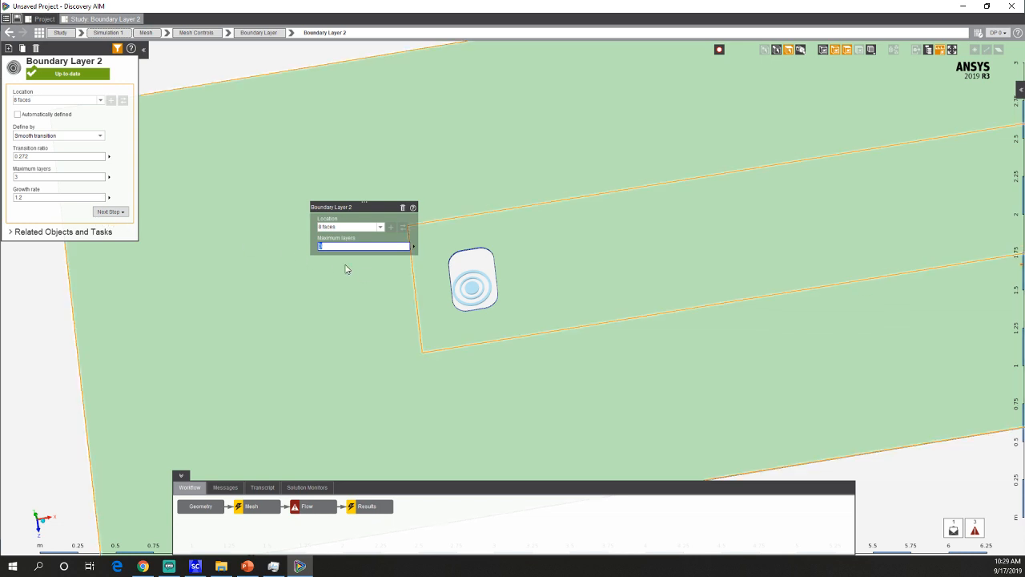
Define Boundary Layer 2 by first layer thickness with a first layer height of 0.1 mm and a maximum of 35 layers.
left_click(54, 176)
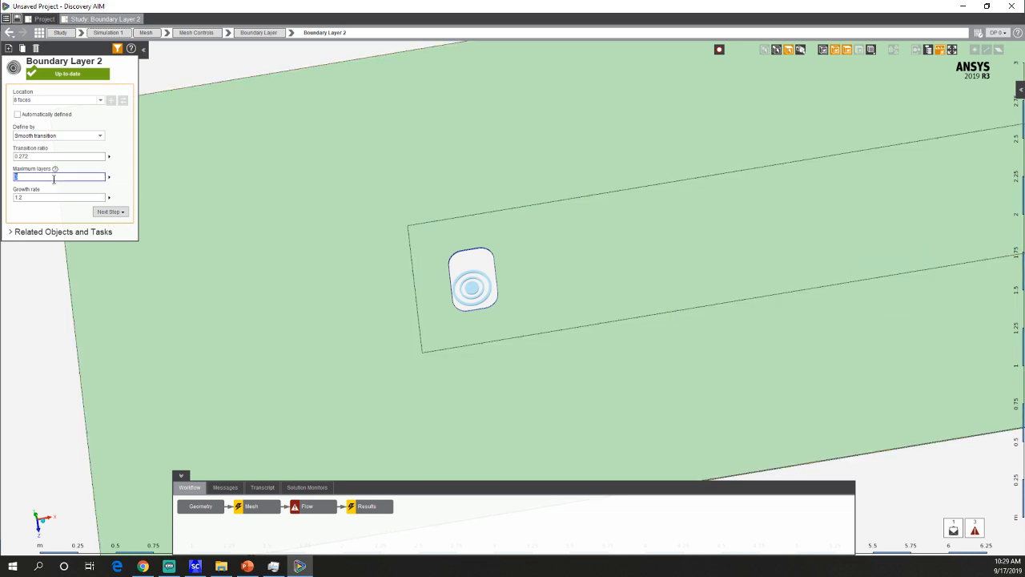
left_click(60, 136)
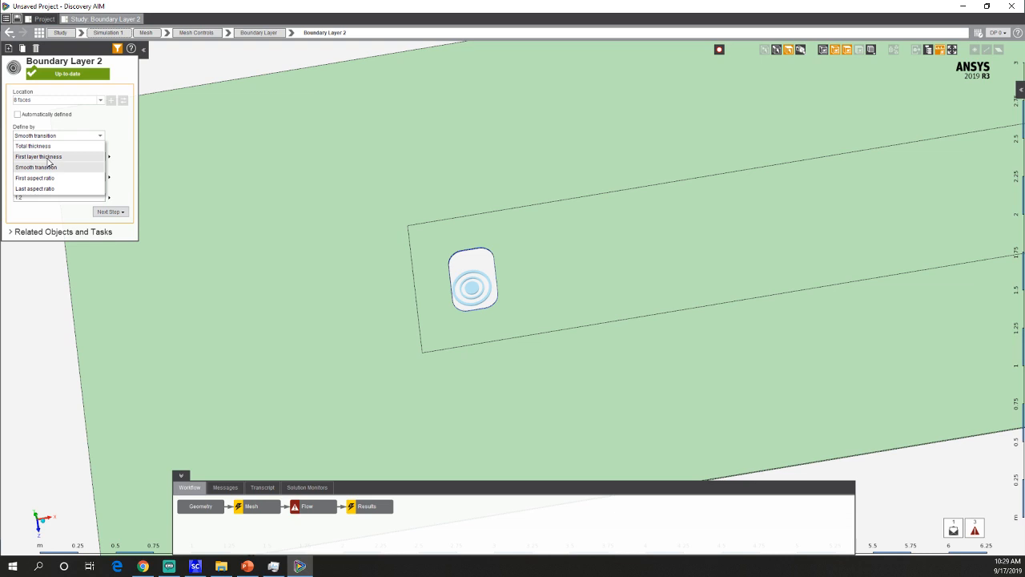
left_click(43, 158)
left_click(40, 157)
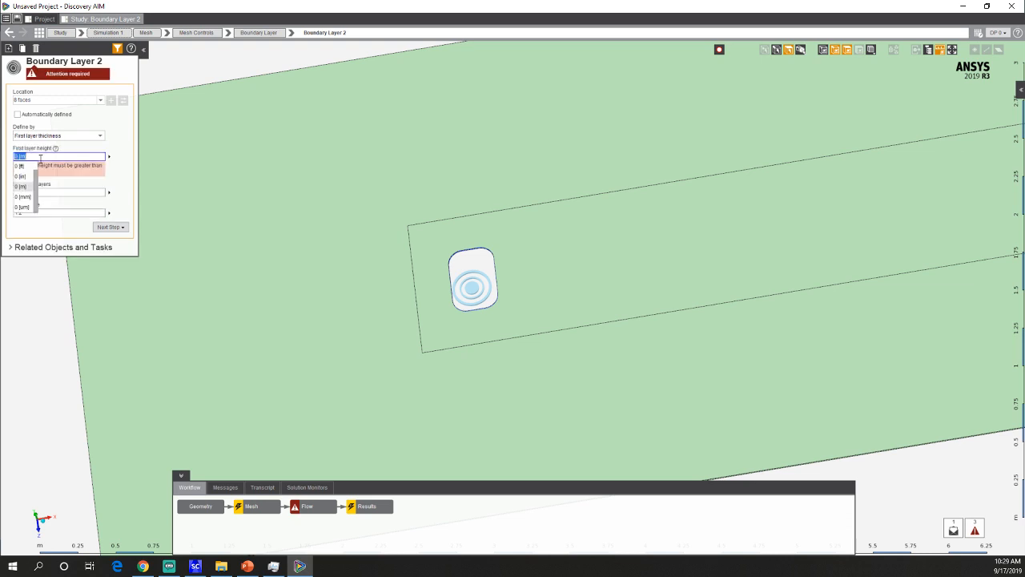
type("0.1")
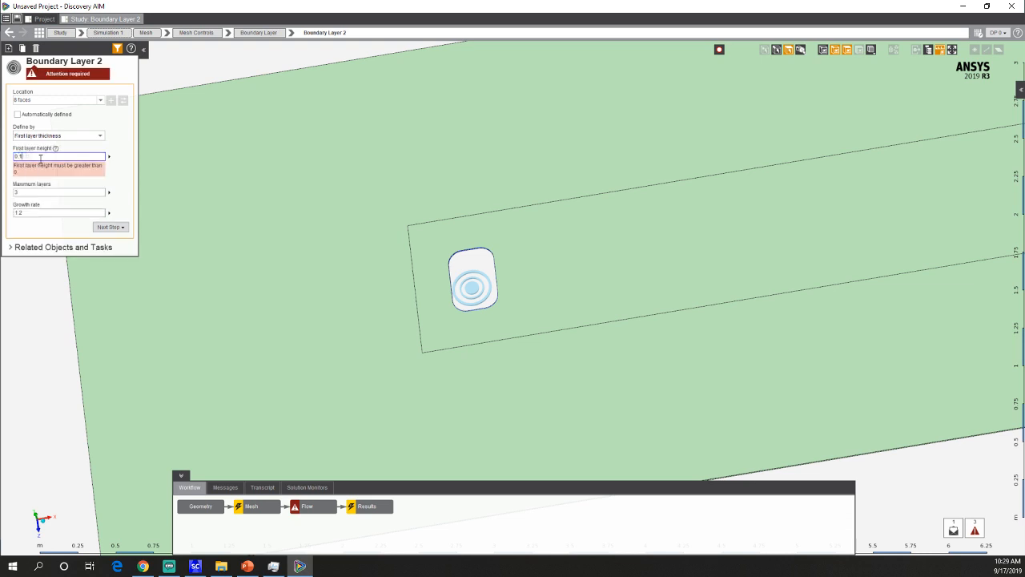
type("[mm]")
left_click(32, 192)
key("Return")
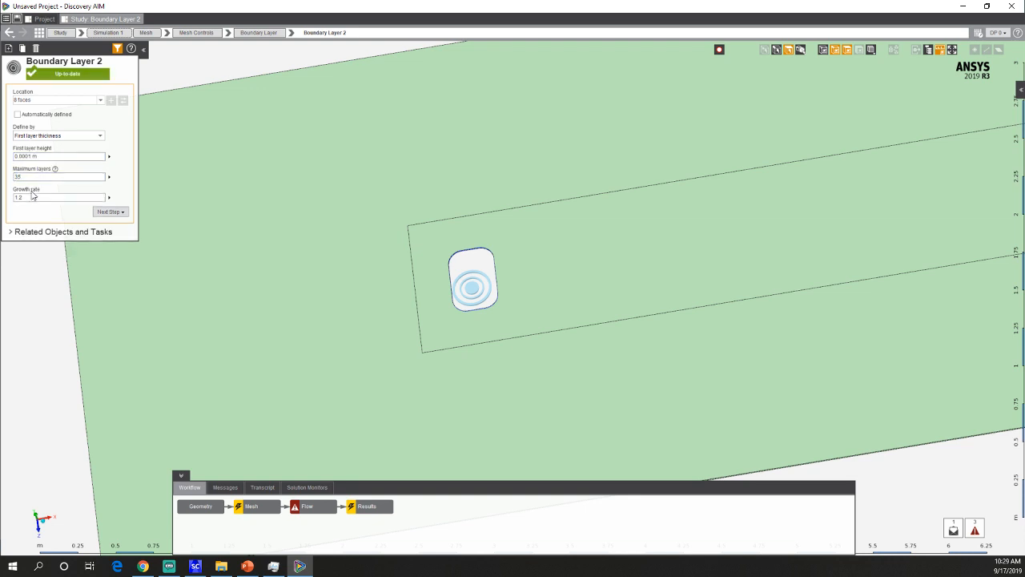
Generate the mesh and display it around the rounded cutout.
right_click(269, 507)
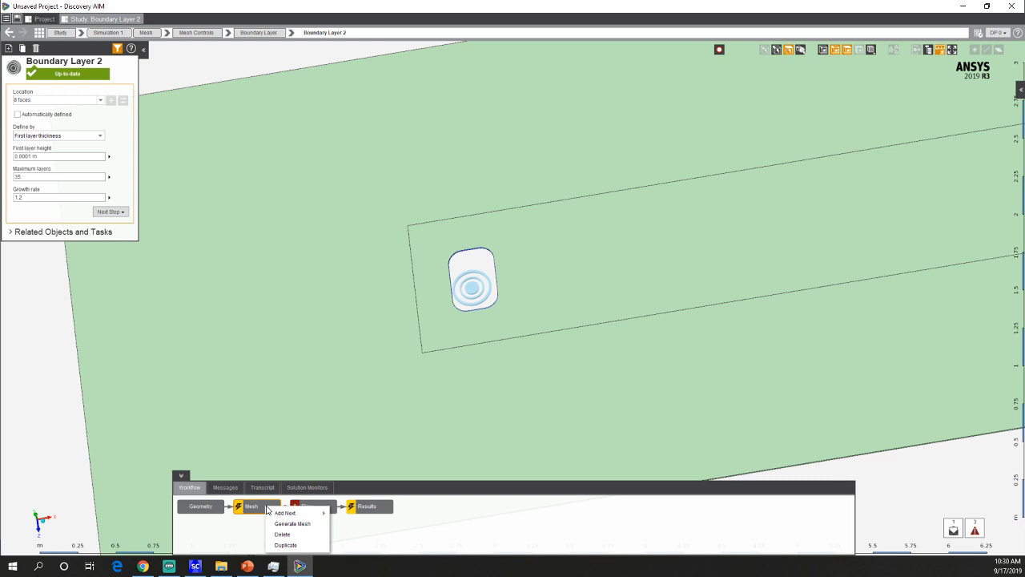
left_click(292, 524)
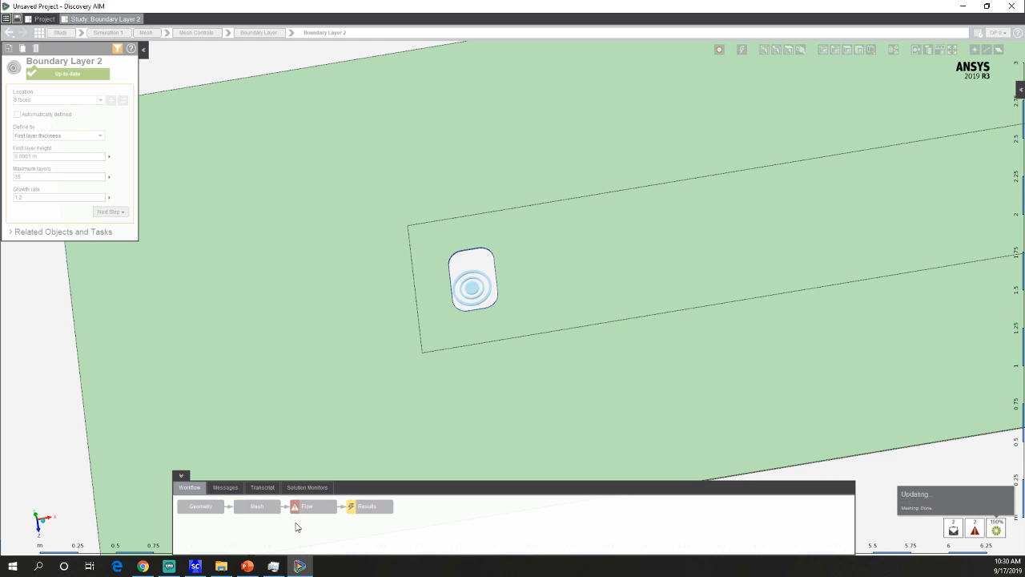
left_click(261, 509)
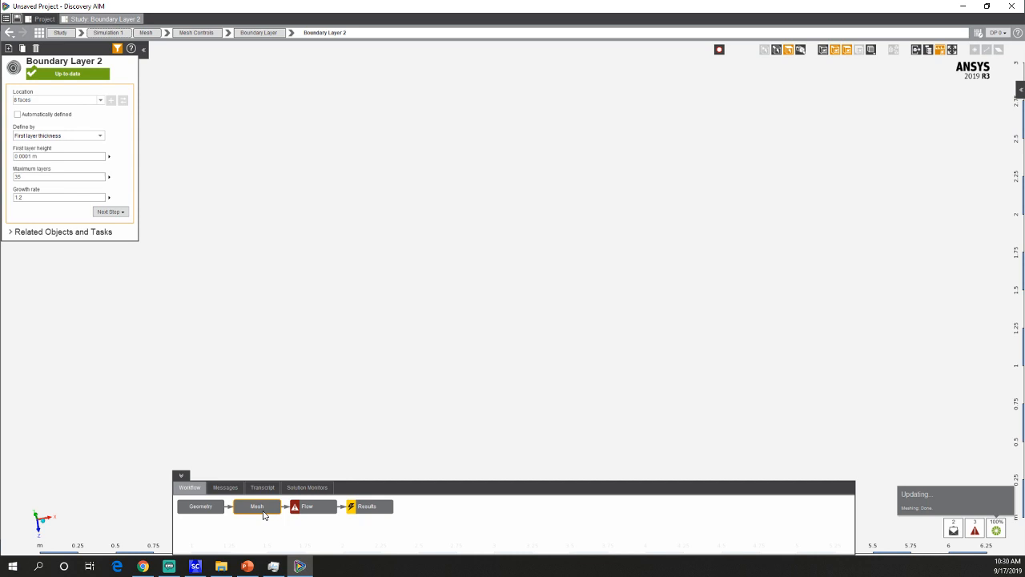
middle_click_drag(472, 334, 320, 358, "ctrl")
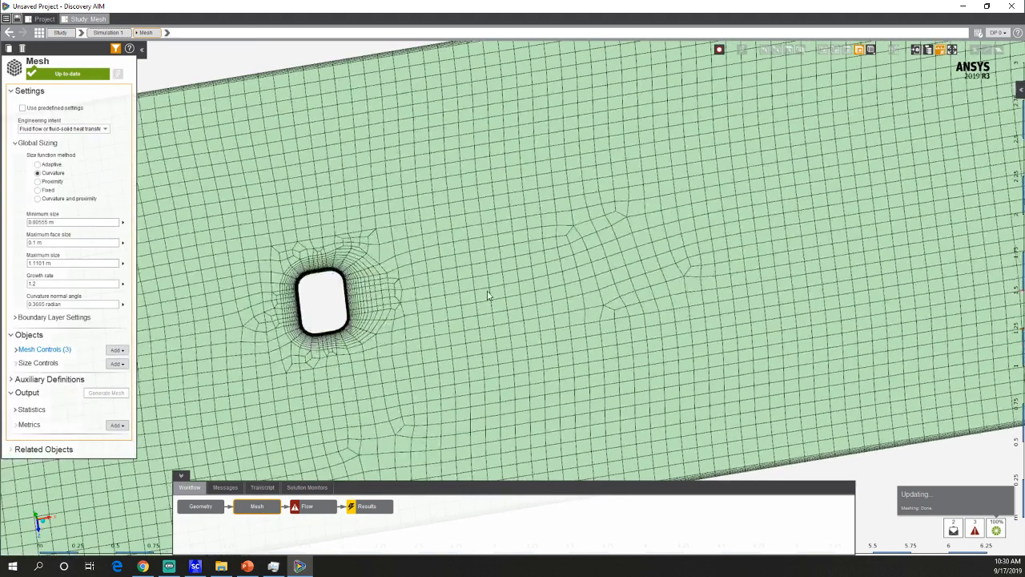
middle_click_drag(487, 289, 503, 303)
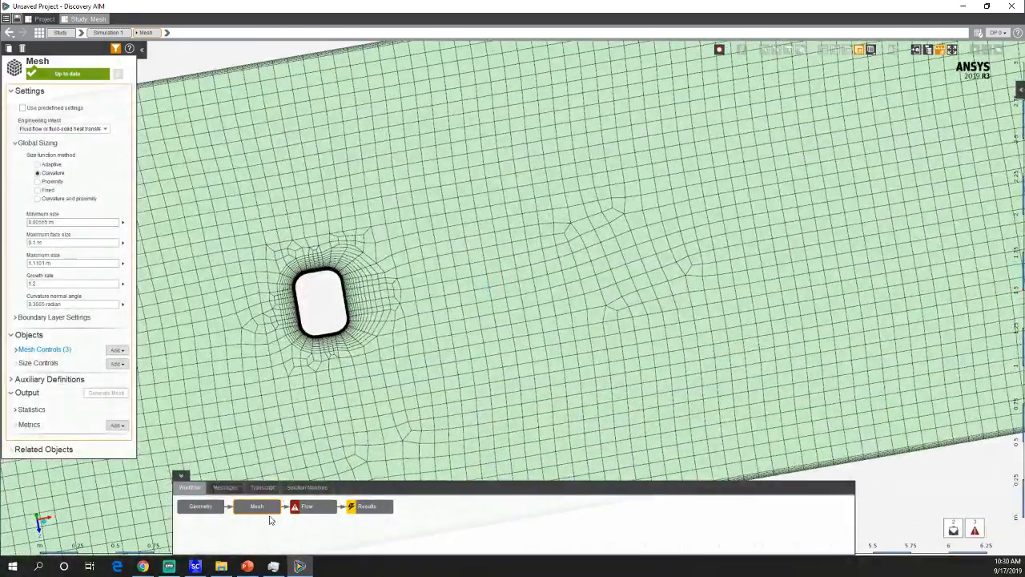
Add a Face Sizing control and assign the inner rectangular region's two faces around the rounded cutout as its location.
right_click(175, 292)
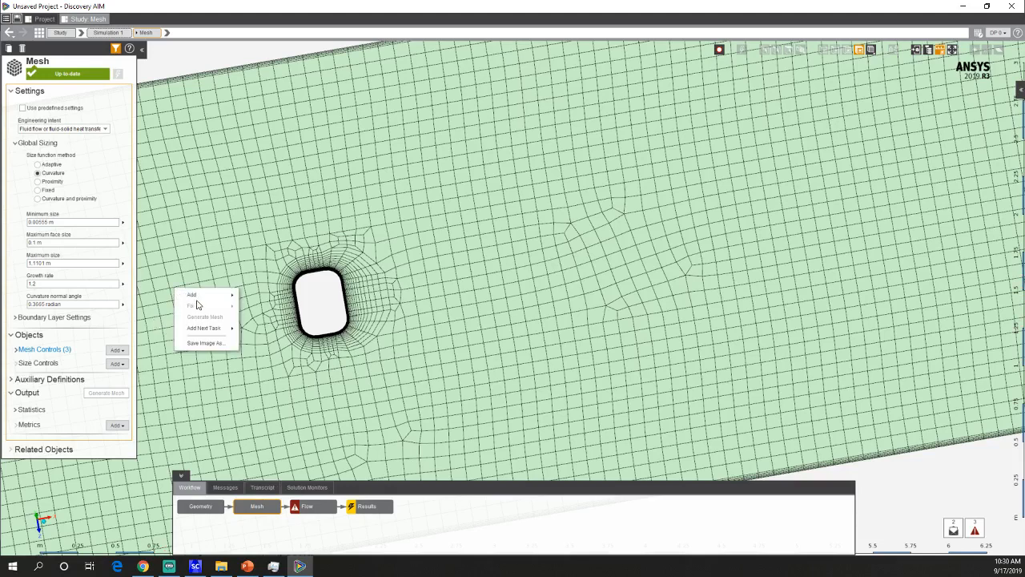
mouse_move(210, 295)
mouse_move(272, 307)
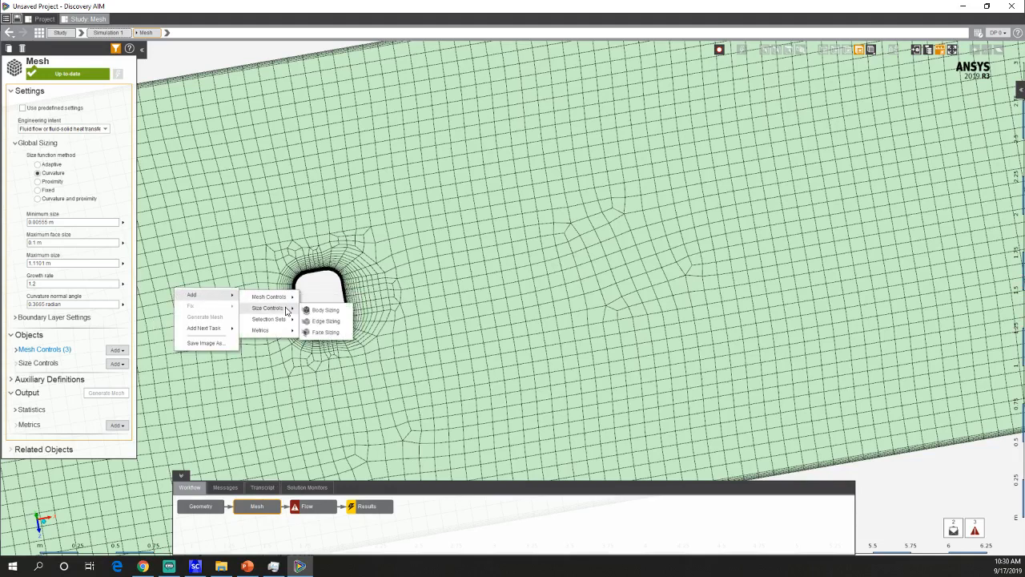
left_click(330, 330)
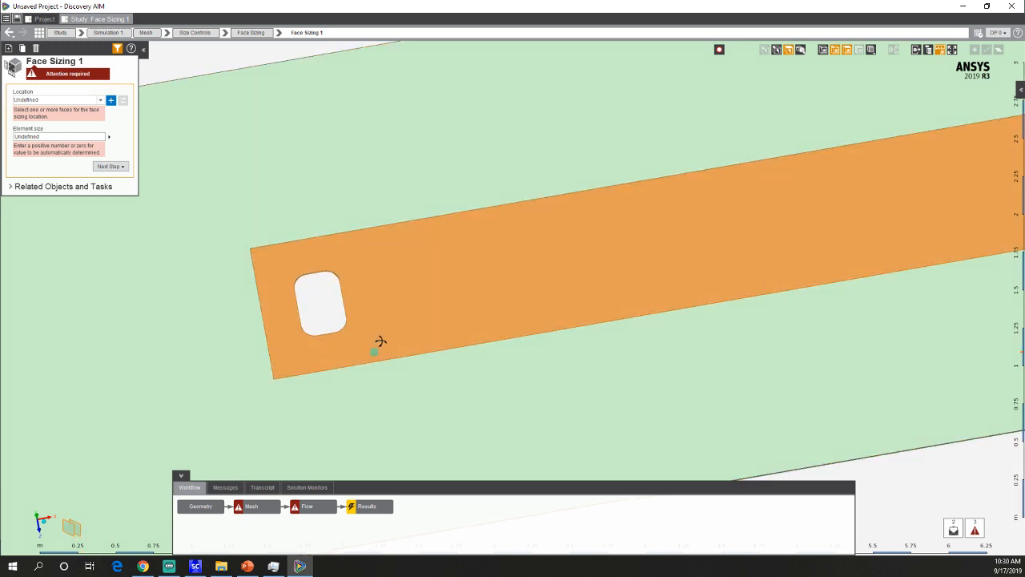
left_click(383, 290)
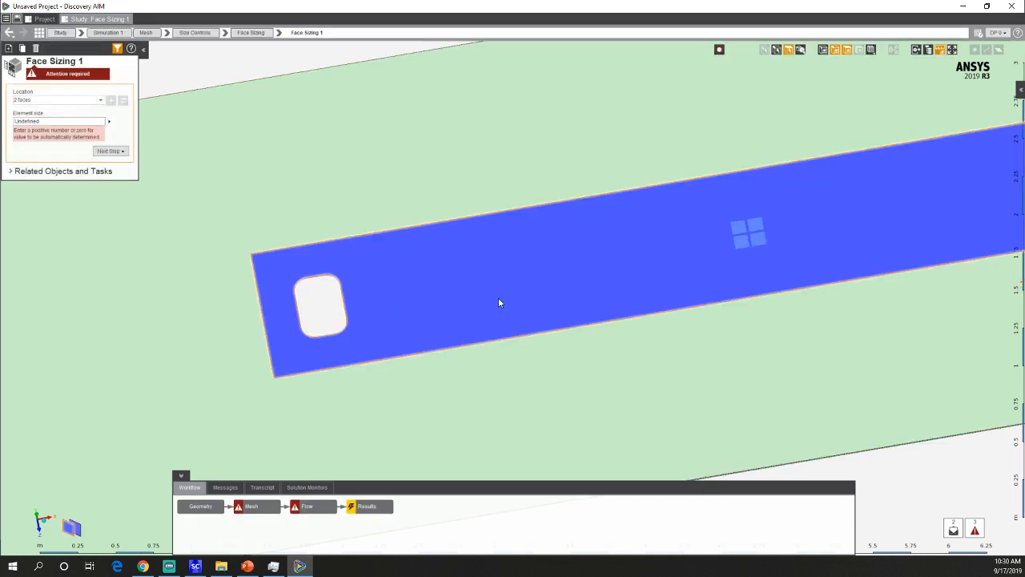
Set the element size of Face Sizing 1 to 0.02 m.
middle_click_drag(499, 299, 480, 265)
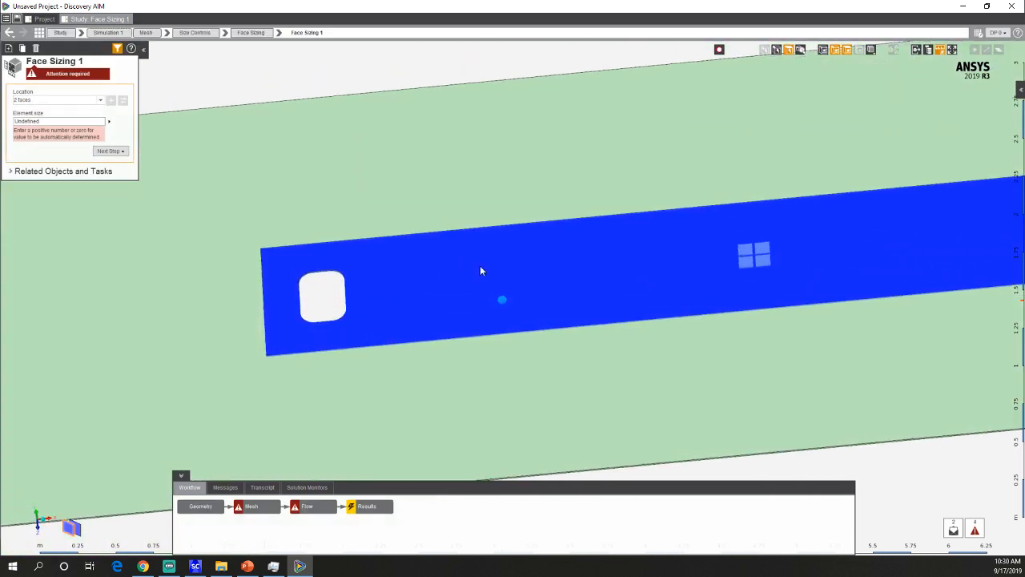
left_click(62, 120)
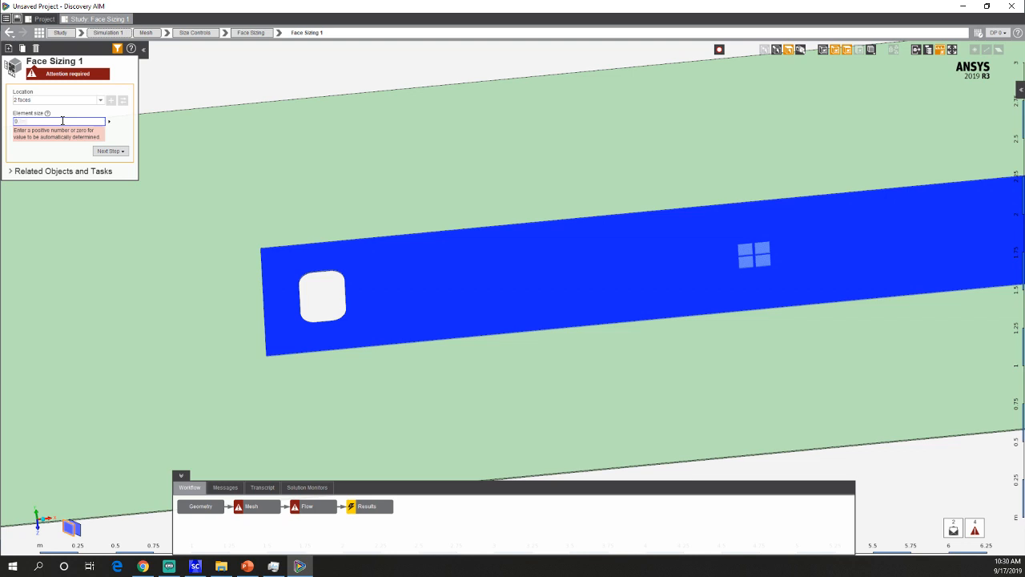
type("0.02")
key("Return")
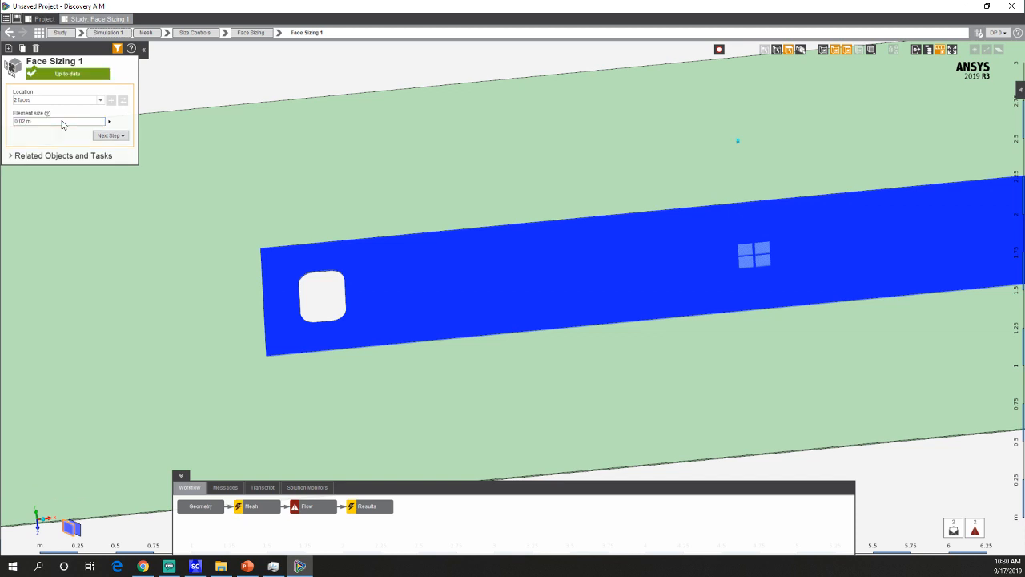
Change the element size of Face Sizing 1 to 0.03 m.
middle_click_drag(645, 205, 553, 334, "ctrl")
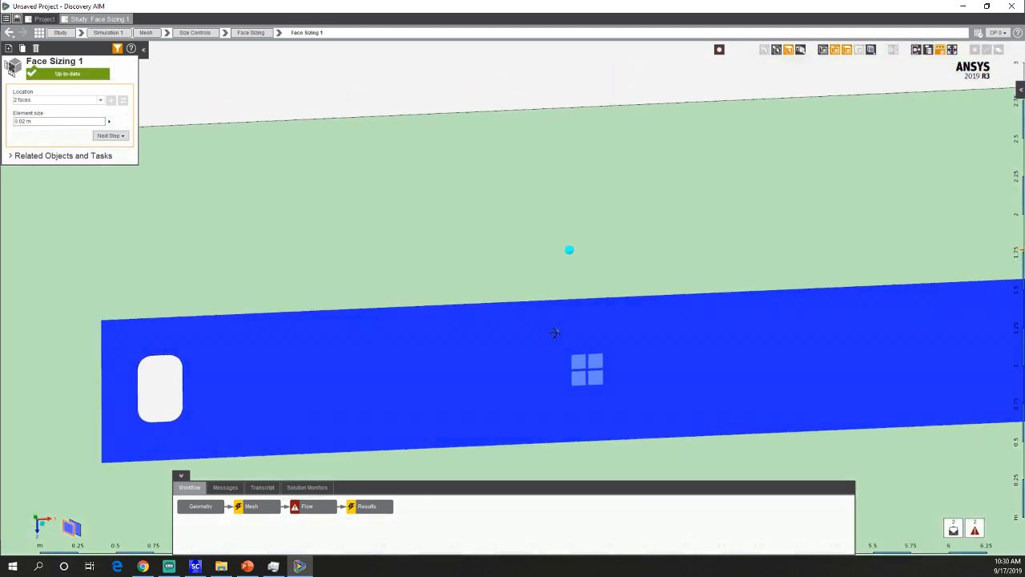
left_click(48, 117)
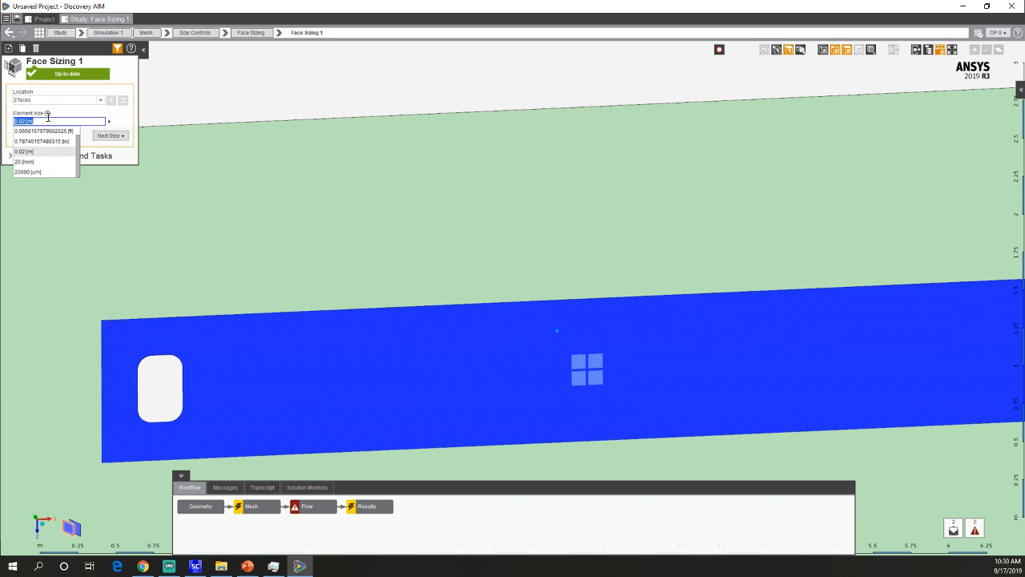
left_click(48, 117)
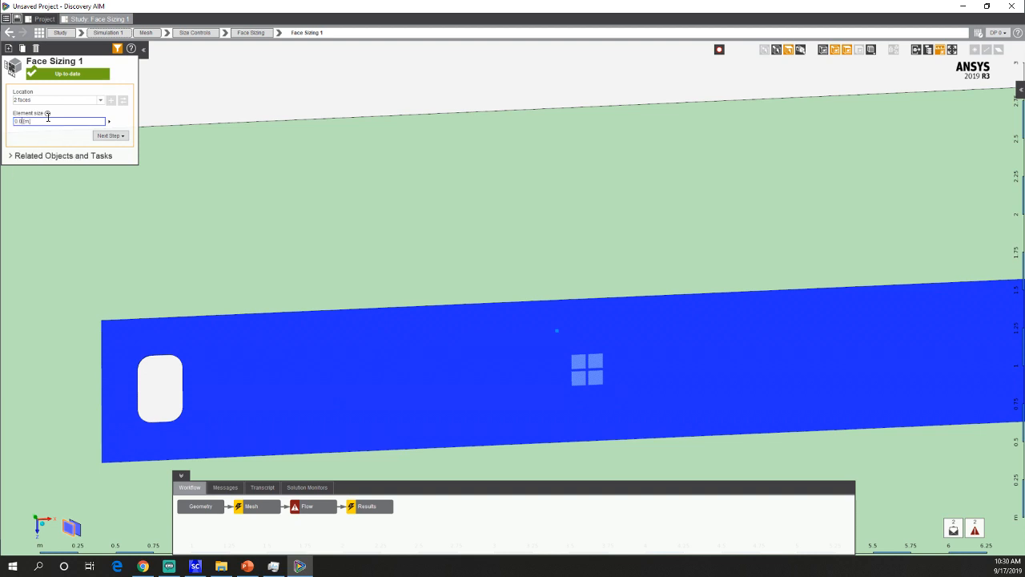
type("3")
key("Return")
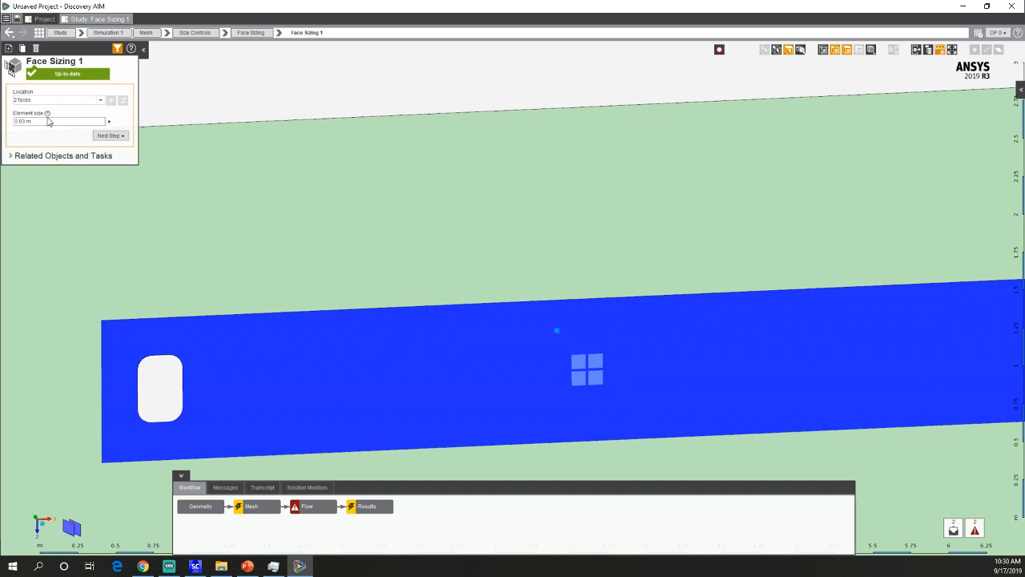
Start generating the mesh with the current face sizing and force the running update to stop.
right_click(253, 505)
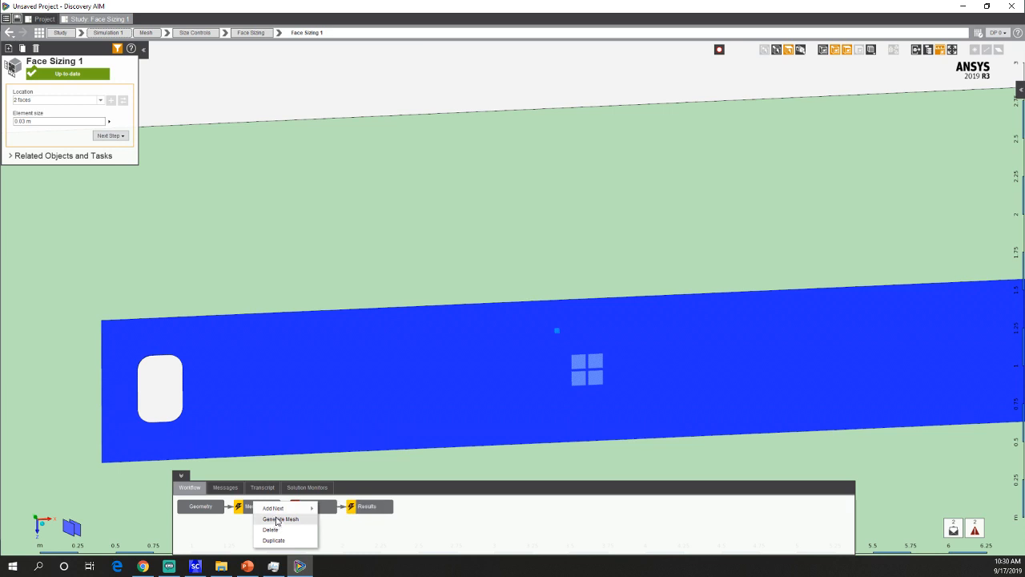
left_click(275, 519)
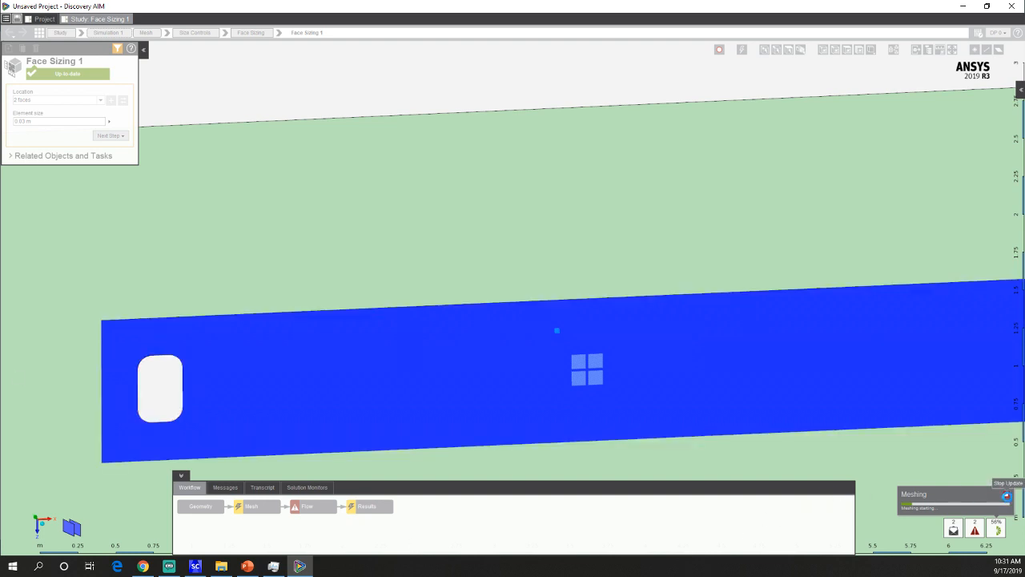
left_click(1005, 496)
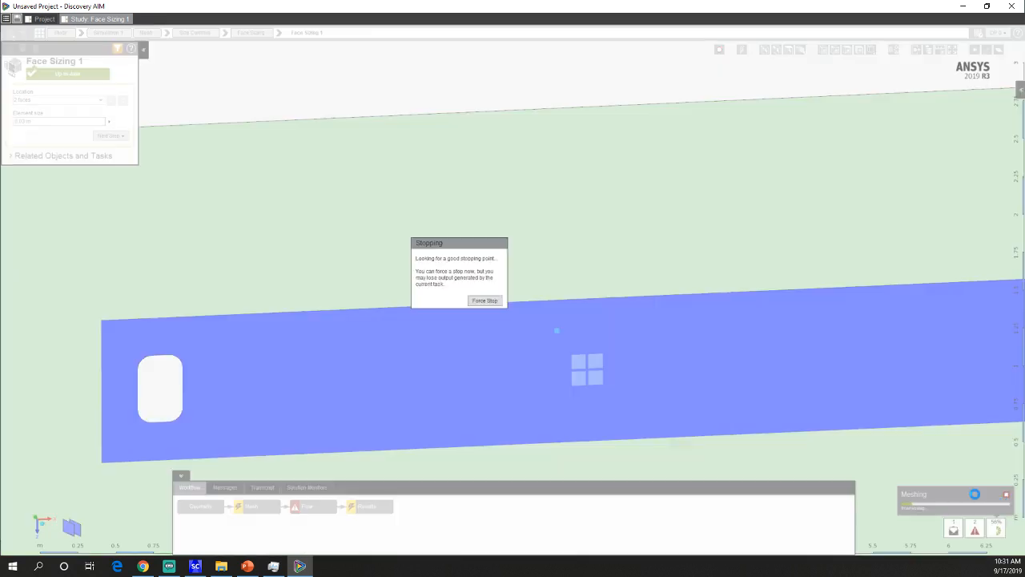
left_click(474, 299)
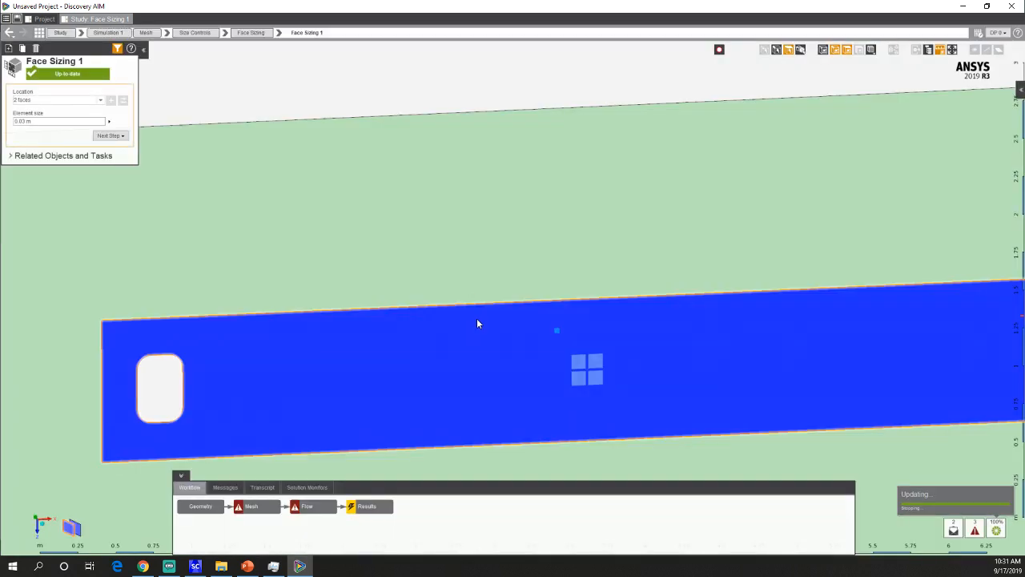
Set the element size of Face Sizing 1 to 0.05 m and try to generate the mesh again.
left_click(39, 121)
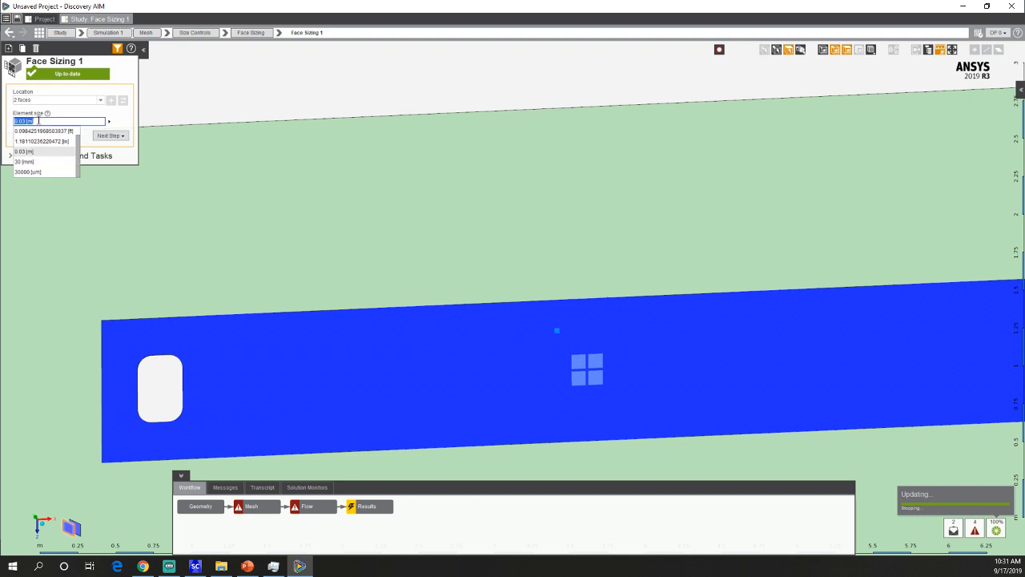
left_click(38, 120)
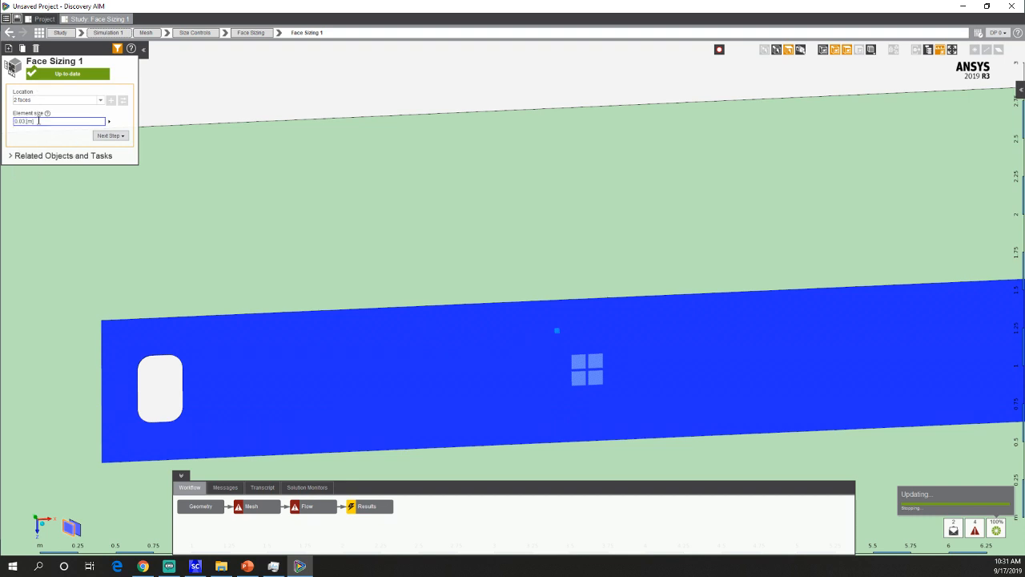
type("5")
key("Return")
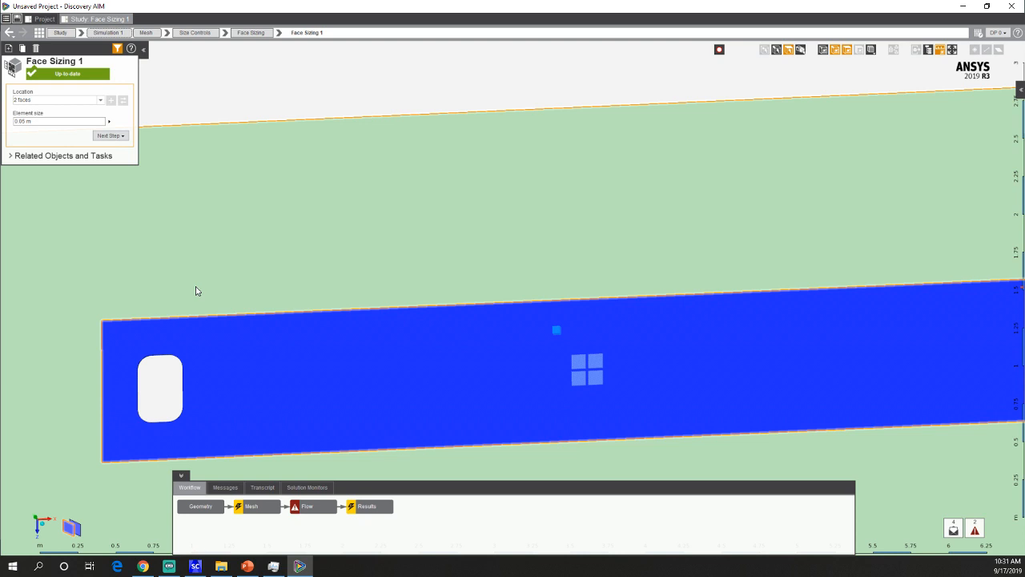
right_click(204, 280)
left_click(237, 316)
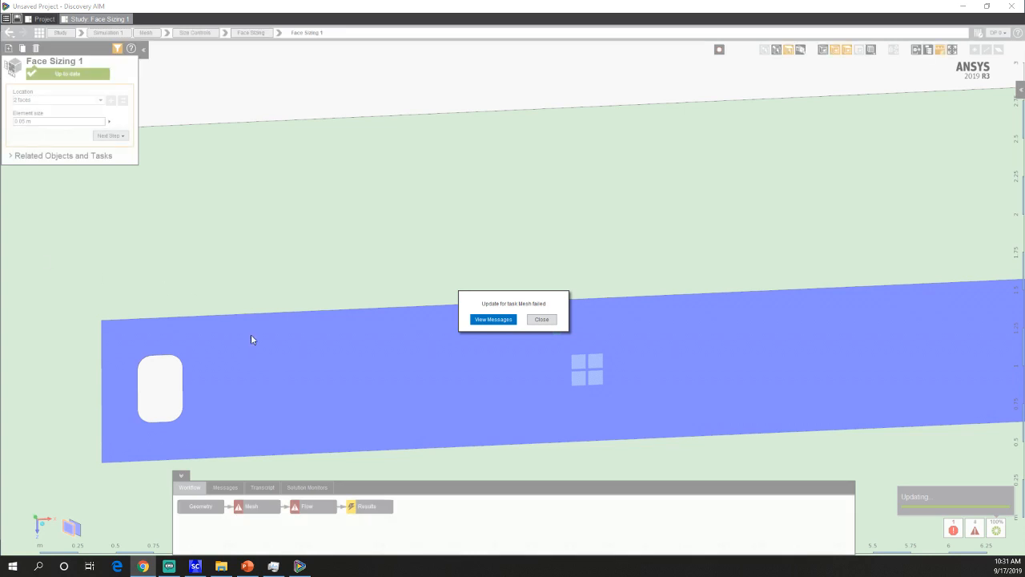
left_click(541, 319)
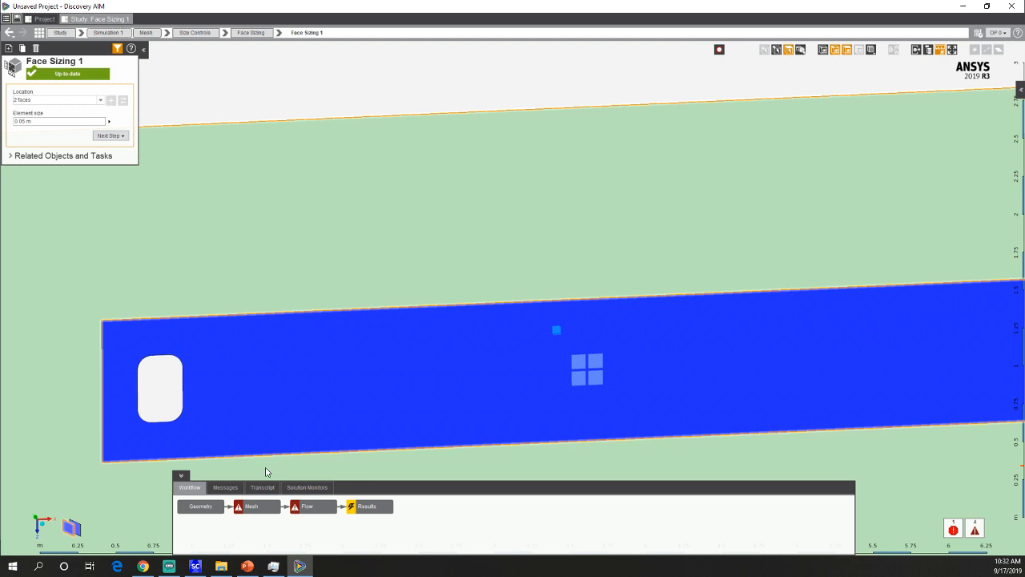
Check the transcript and the messages about the mesh update.
left_click(262, 486)
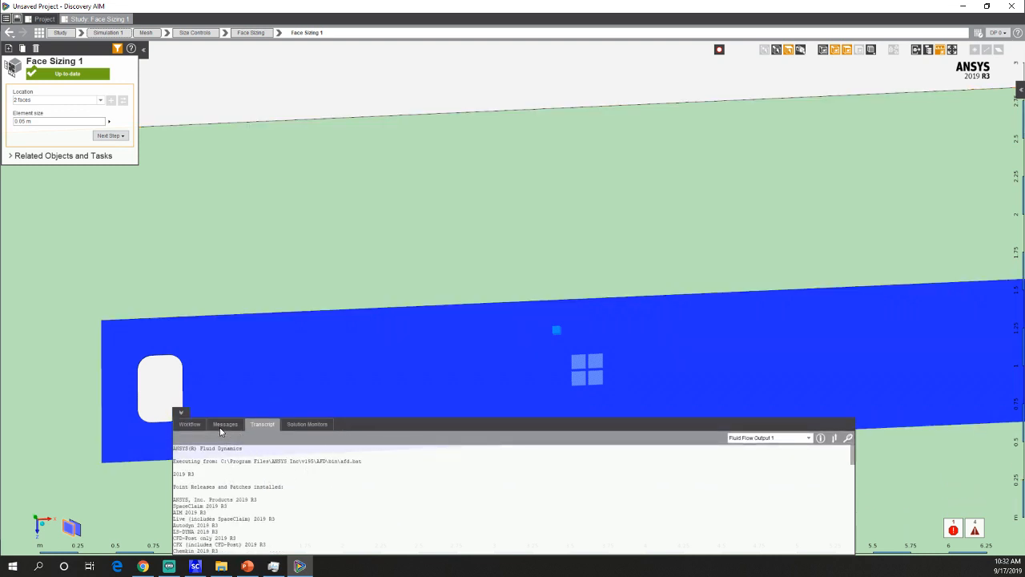
left_click(224, 425)
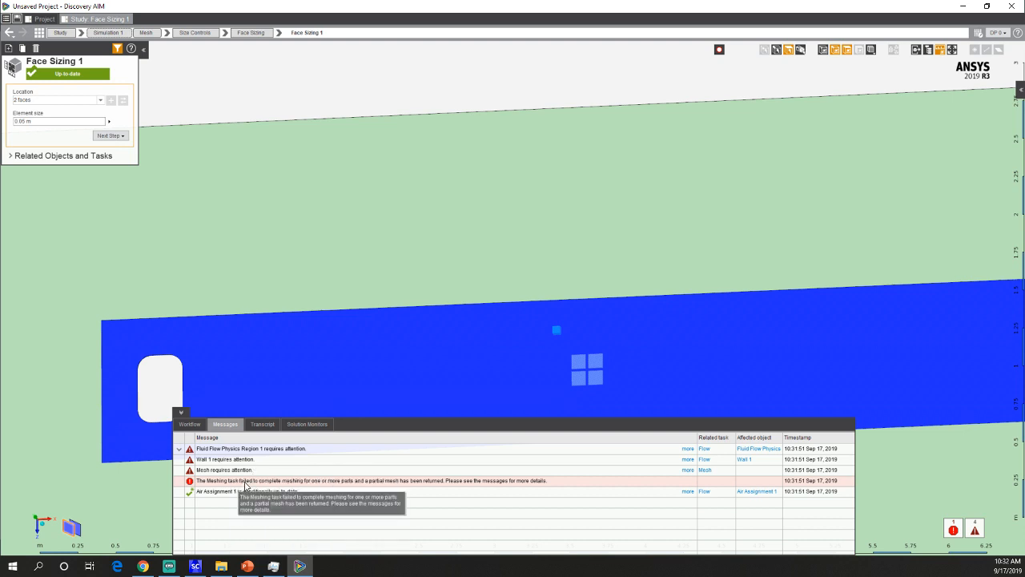
left_click_drag(353, 418, 344, 498)
Delete the Face Sizing 1 control from the mesh.
middle_click_drag(344, 382, 433, 353)
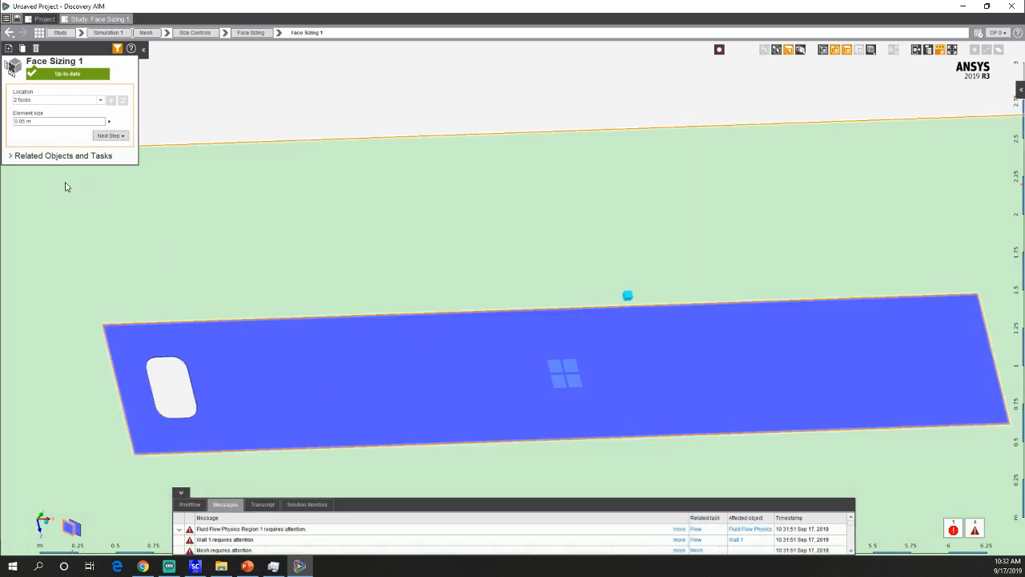
left_click(36, 48)
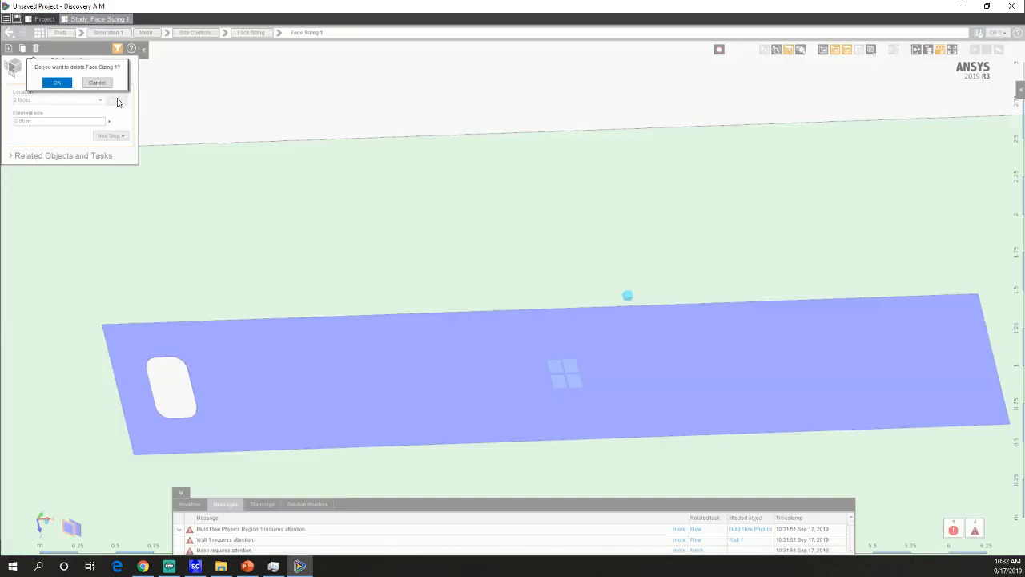
left_click(95, 85)
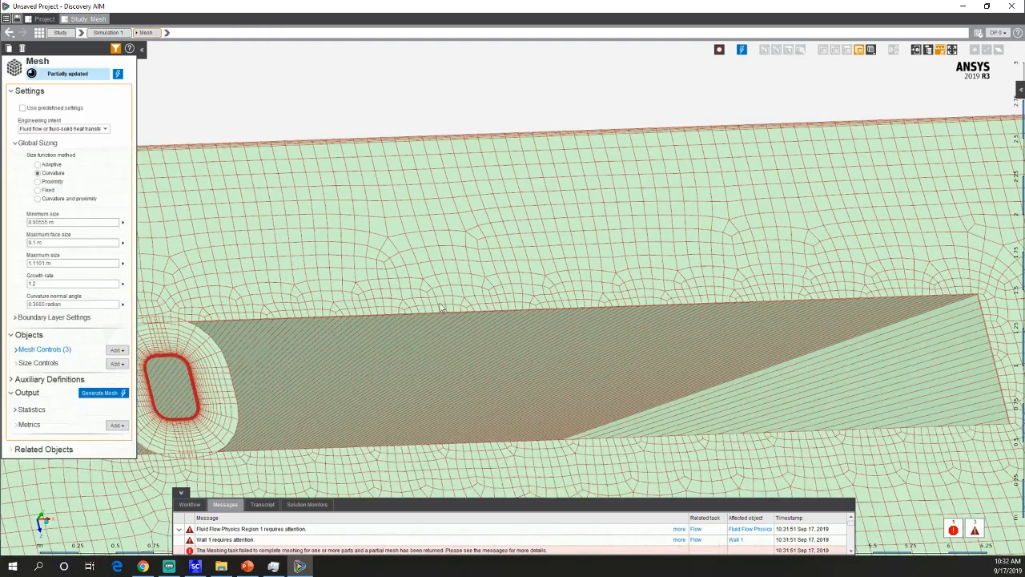
Inspect the partial mesh around the rounded cutout, the Boundary Layer 2 settings and the list of mesh controls.
middle_click_drag(557, 337, 581, 171)
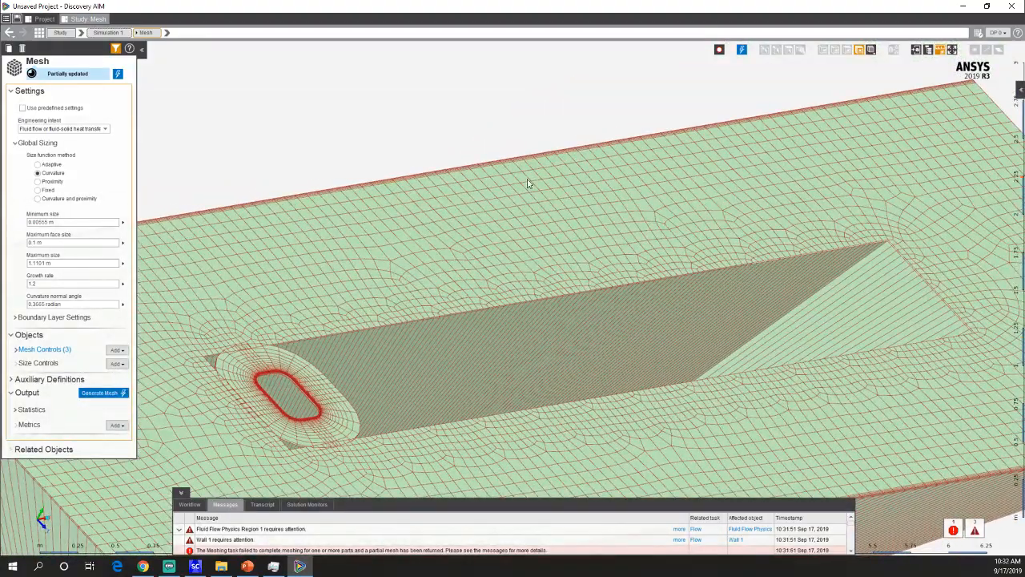
mouse_move(599, 290)
middle_mouse_down()
mouse_move(531, 318)
mouse_move(577, 316)
mouse_move(597, 245)
mouse_move(672, 137)
mouse_move(571, 221)
mouse_move(513, 297)
middle_mouse_up()
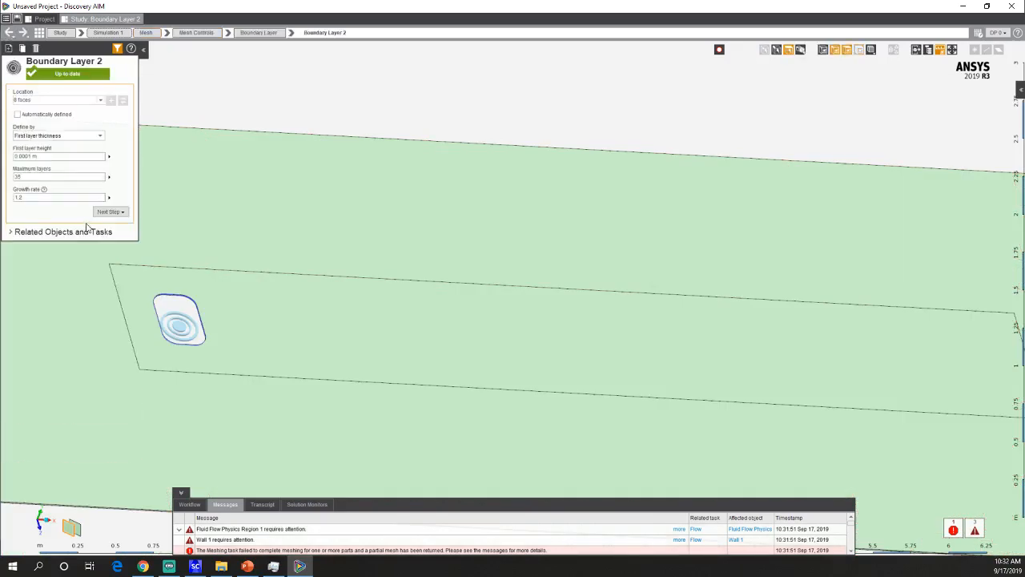
left_click(189, 503)
left_click(263, 525)
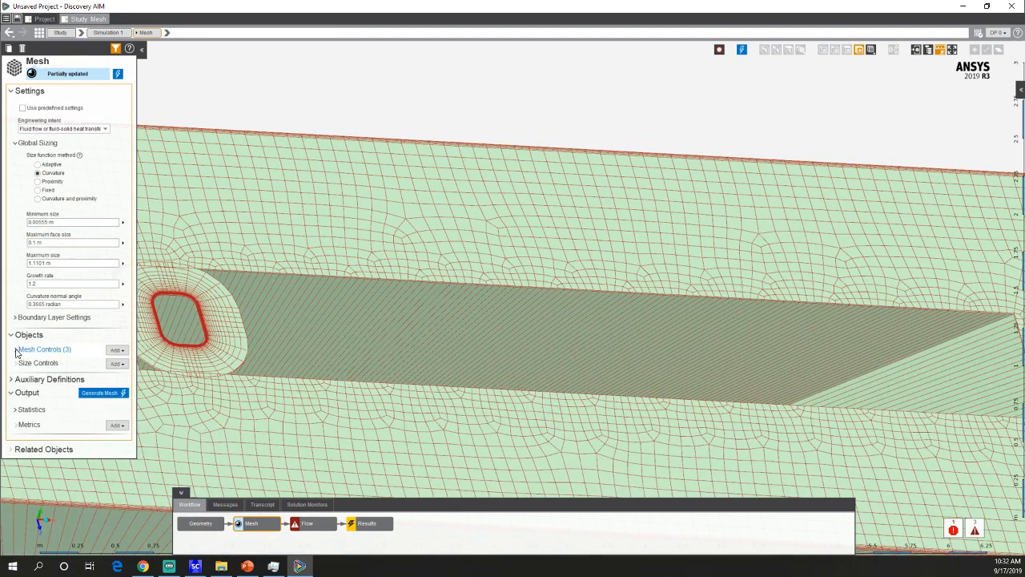
left_click(17, 352)
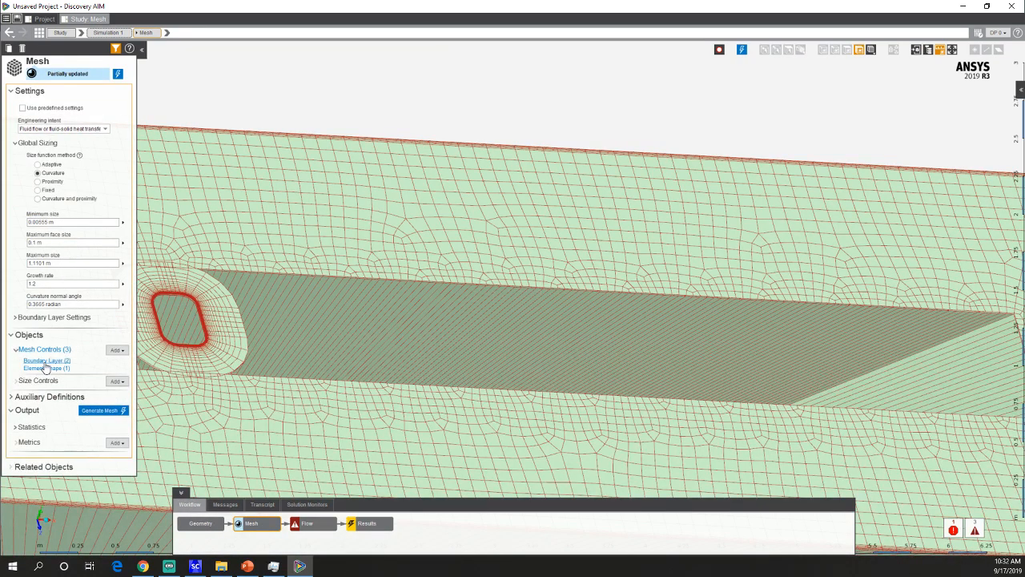
Add a new Face Sizing control on the inner rectangular region's two faces with an element size of 0.05 m.
left_click(115, 382)
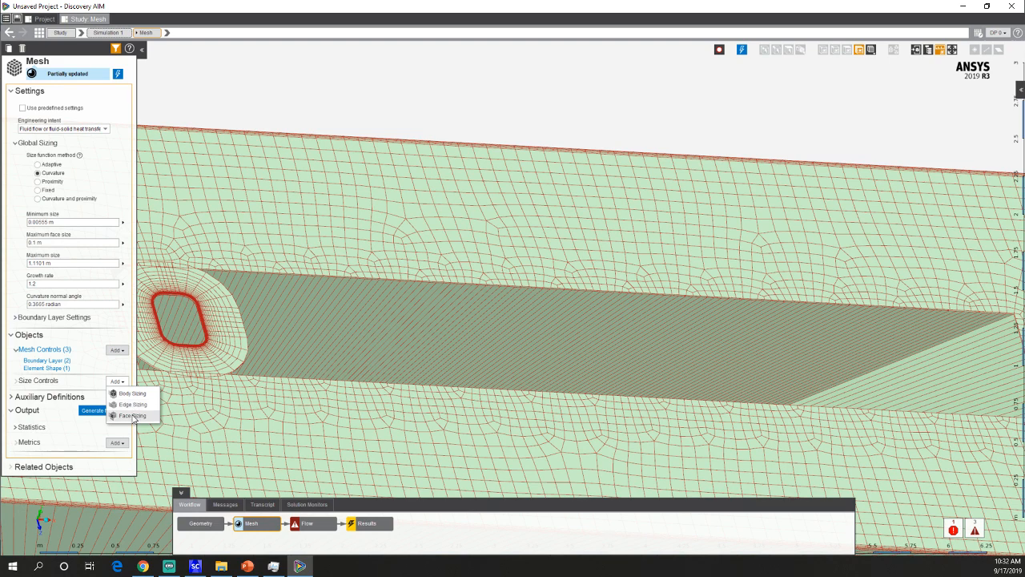
left_click(132, 415)
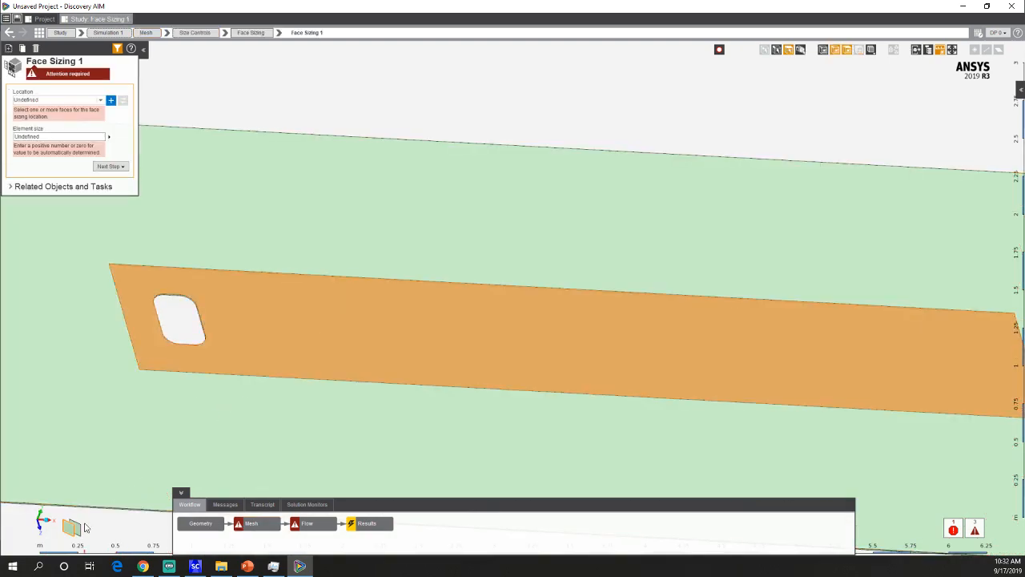
left_click(112, 102)
left_click(58, 124)
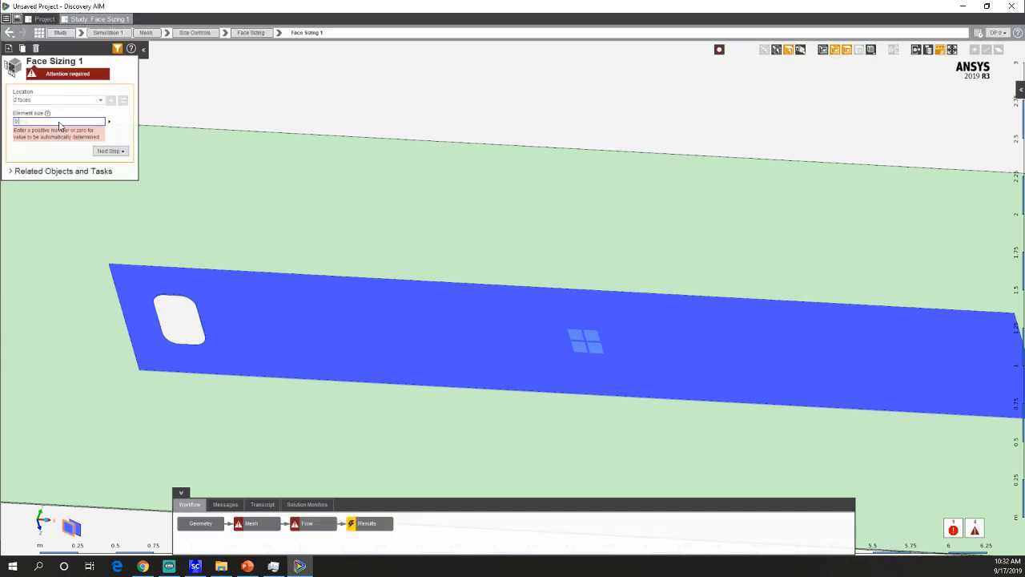
type("0.05")
key("Return")
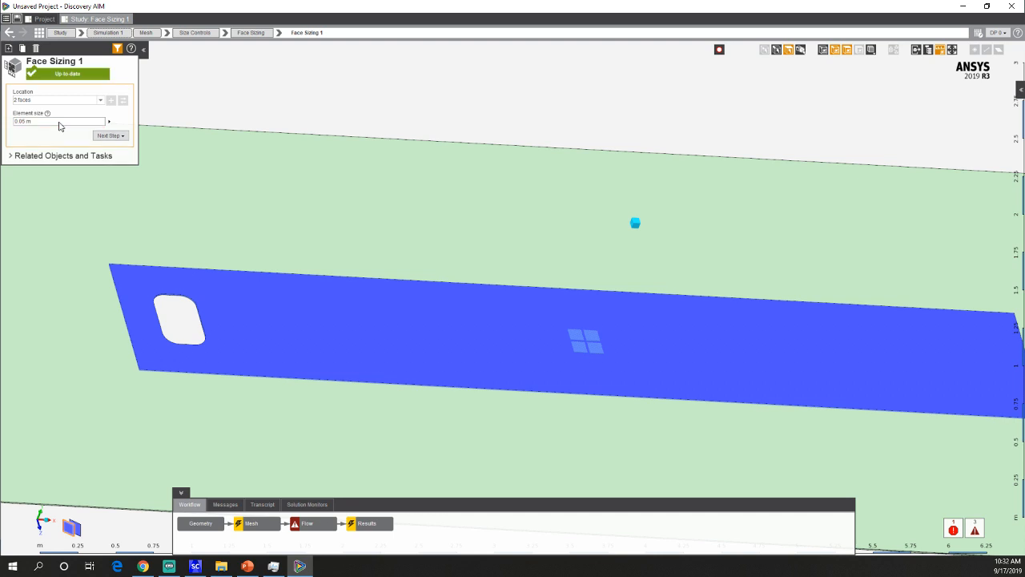
Try to generate the mesh with the newly added face sizing.
left_click(262, 528)
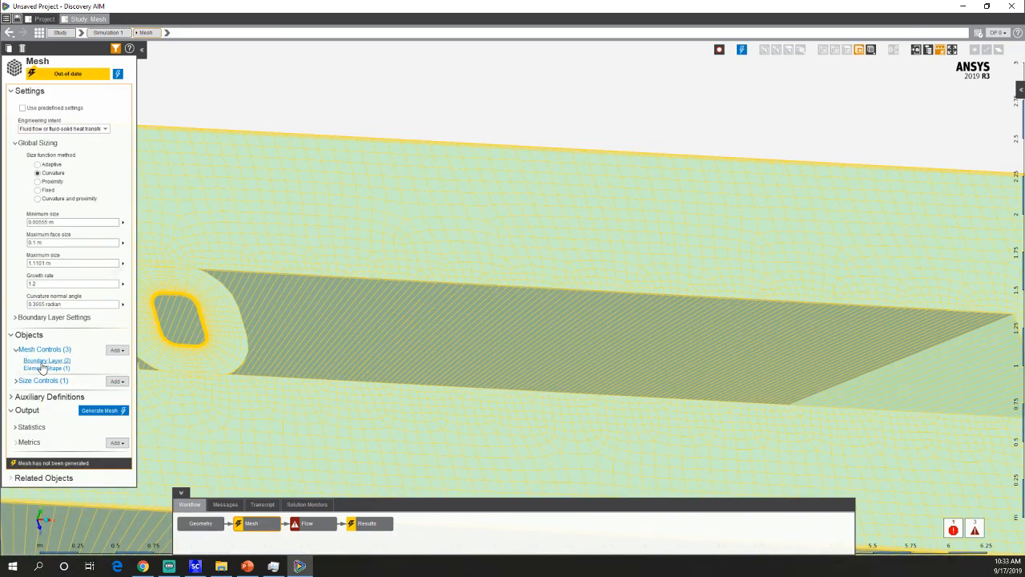
left_click(119, 74)
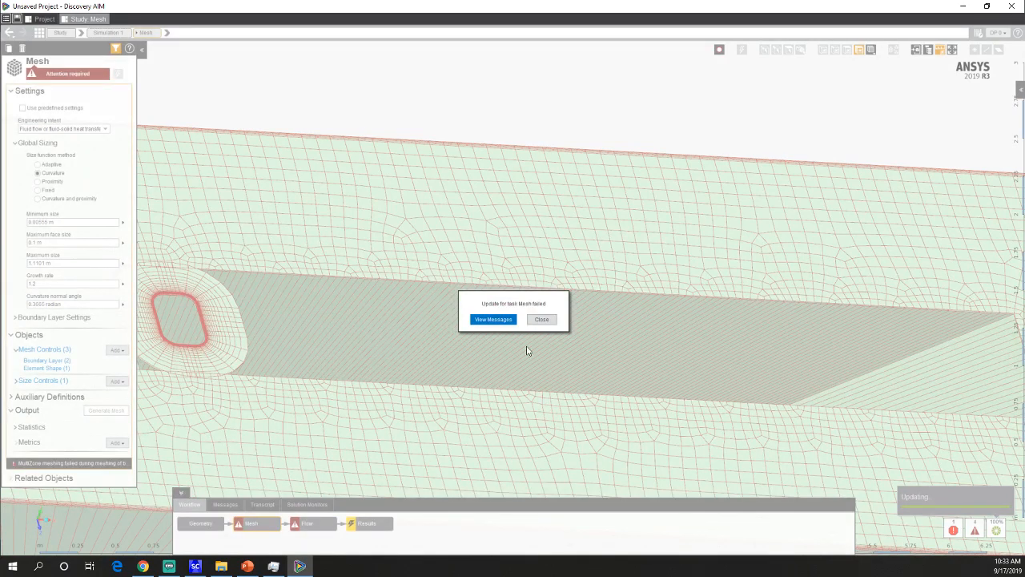
left_click(538, 319)
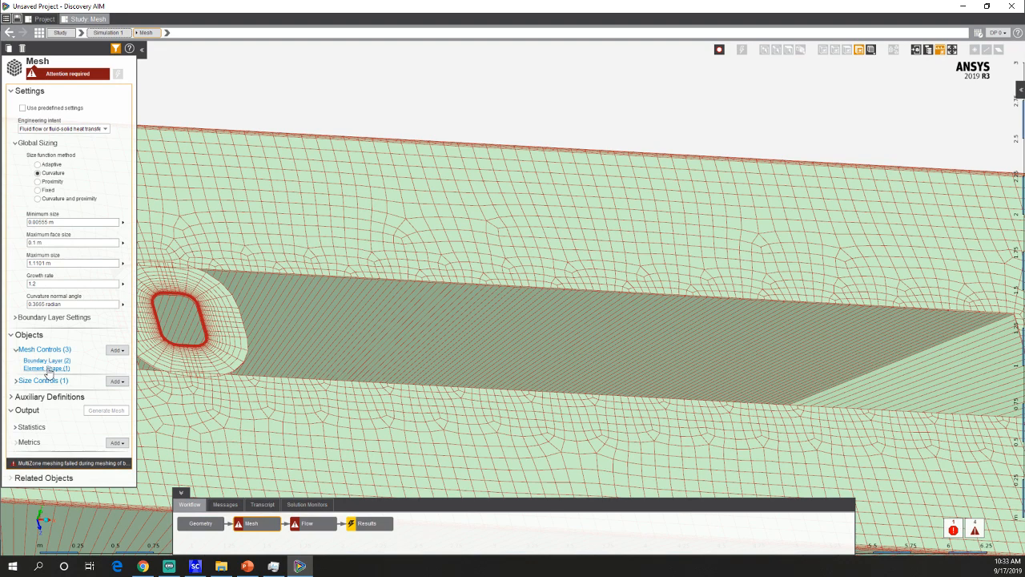
Review the Element Shape 1 control and set the Face Sizing 1 element size to 0.1 m.
left_click(46, 368)
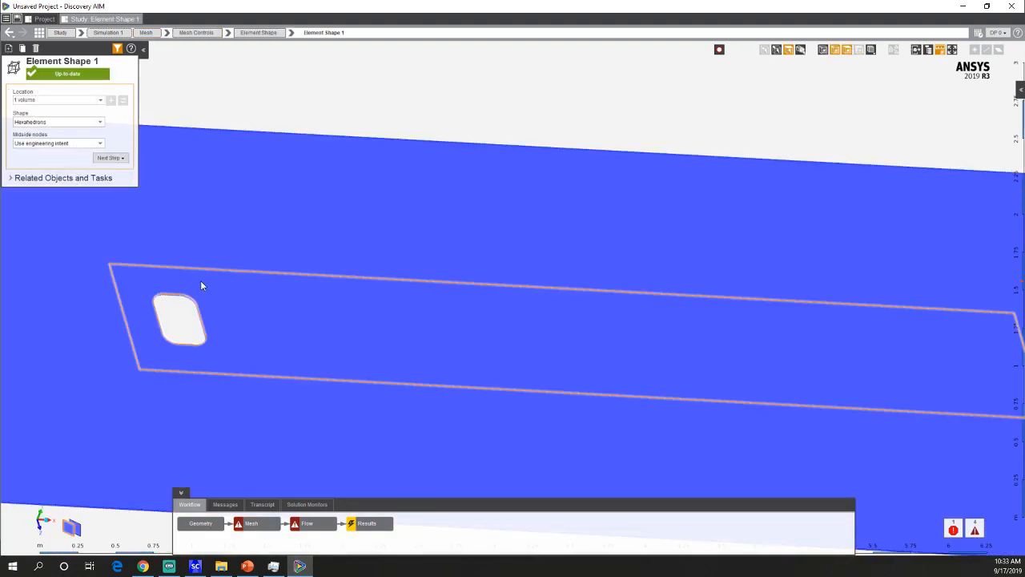
left_click(8, 33)
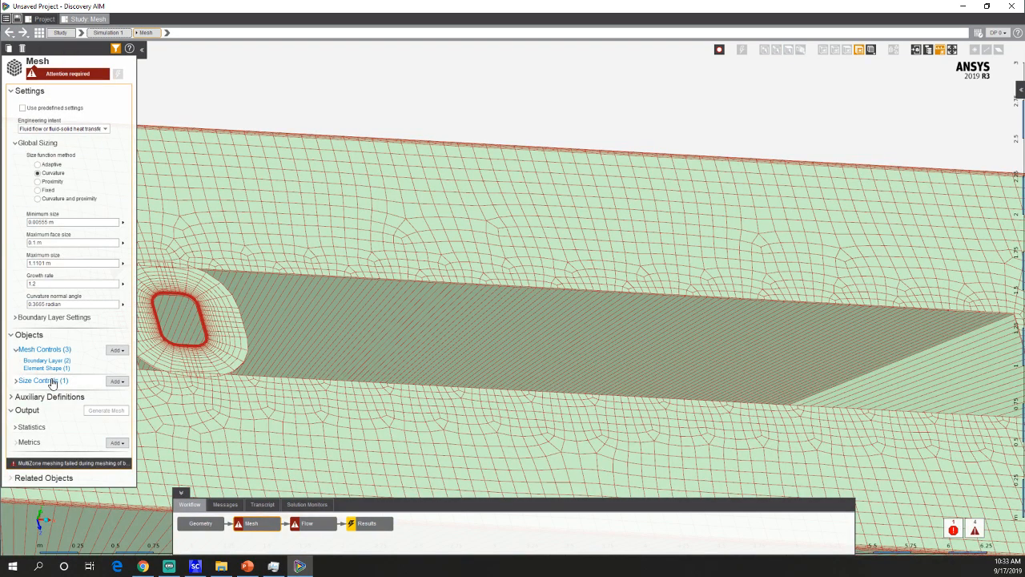
left_click(48, 383)
left_click(49, 122)
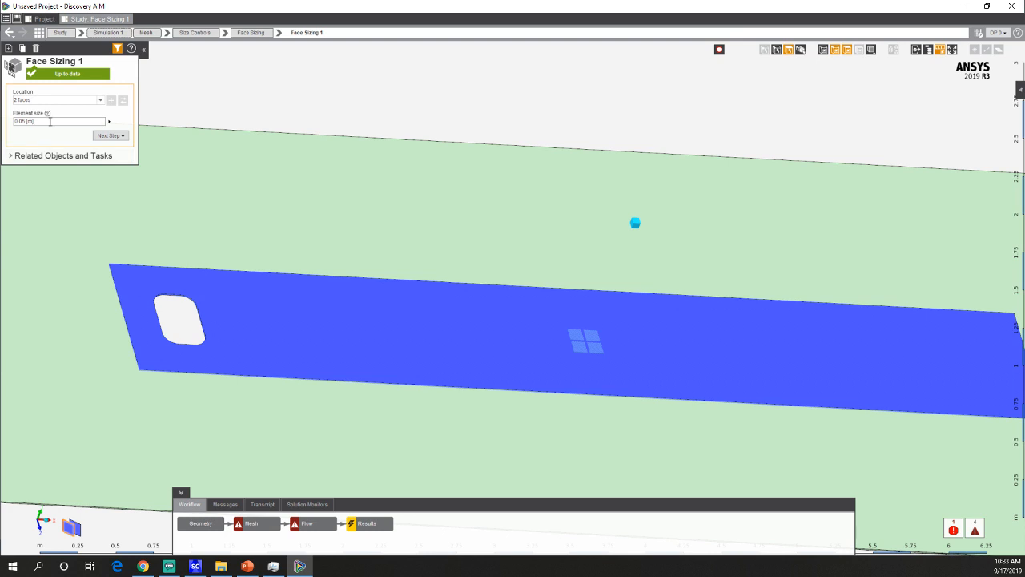
double_click(50, 121)
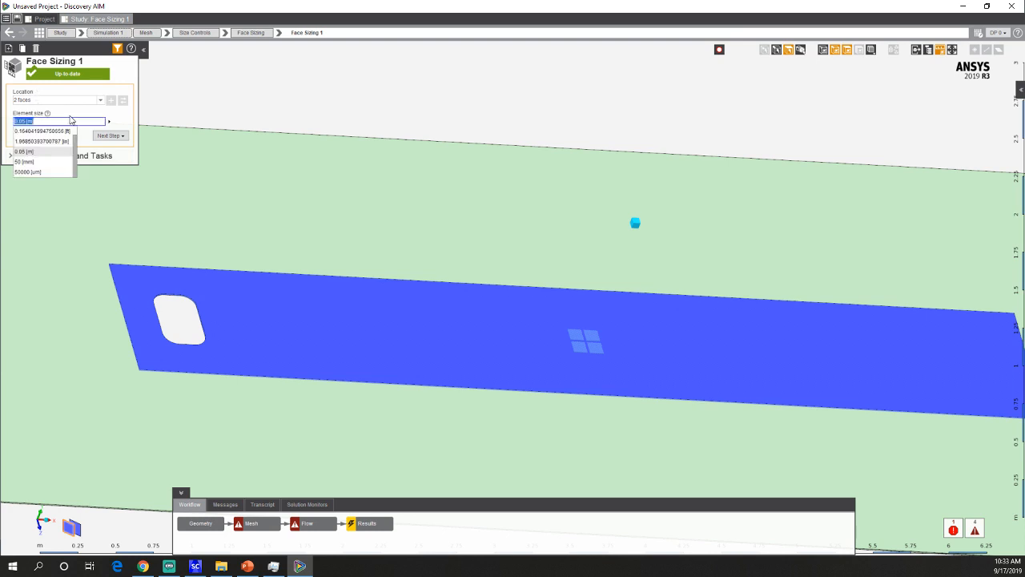
left_click(71, 120)
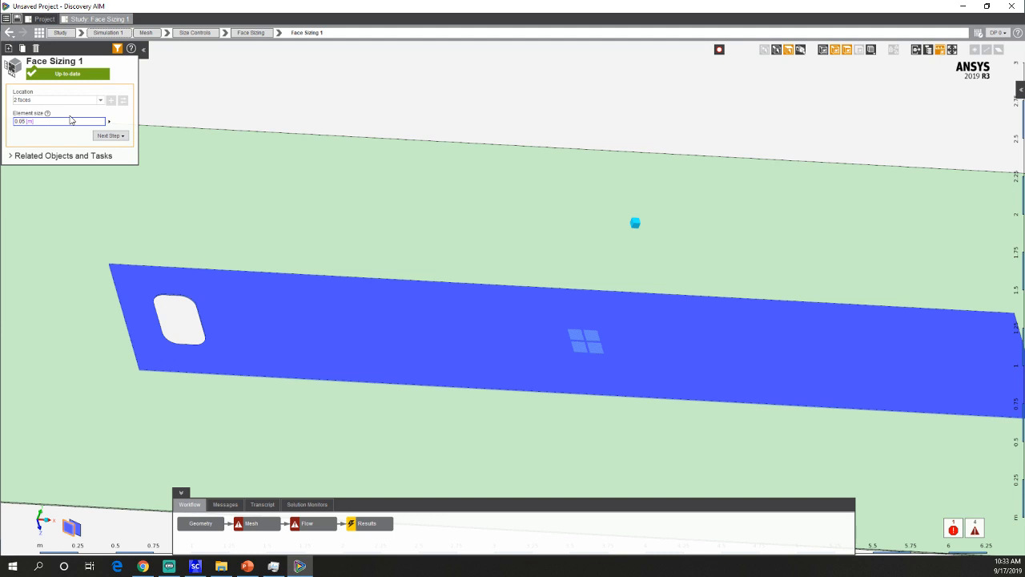
type("1")
key("Return")
Try to generate the mesh with the 0.1 m face sizing.
right_click(297, 200)
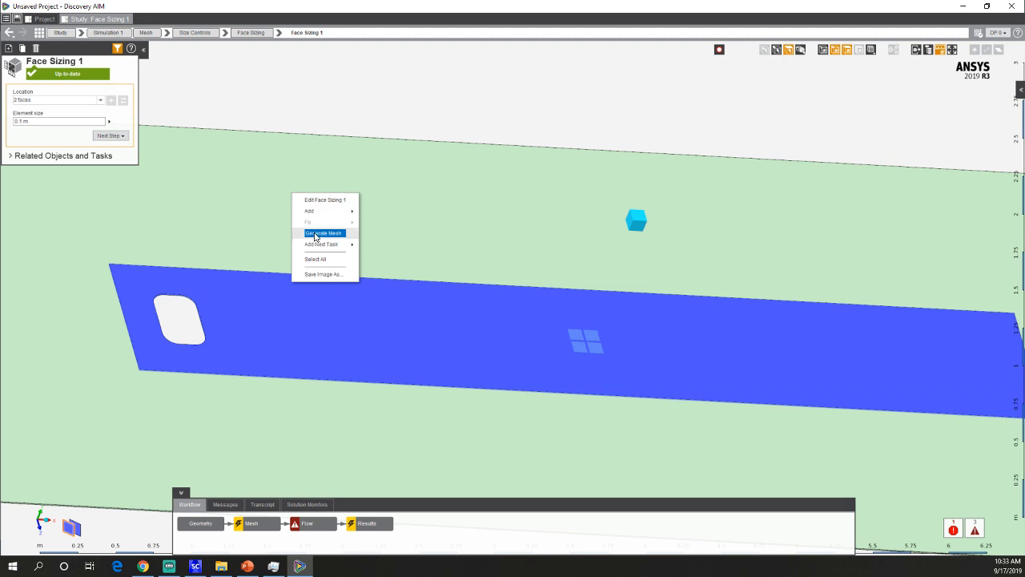
left_click(317, 233)
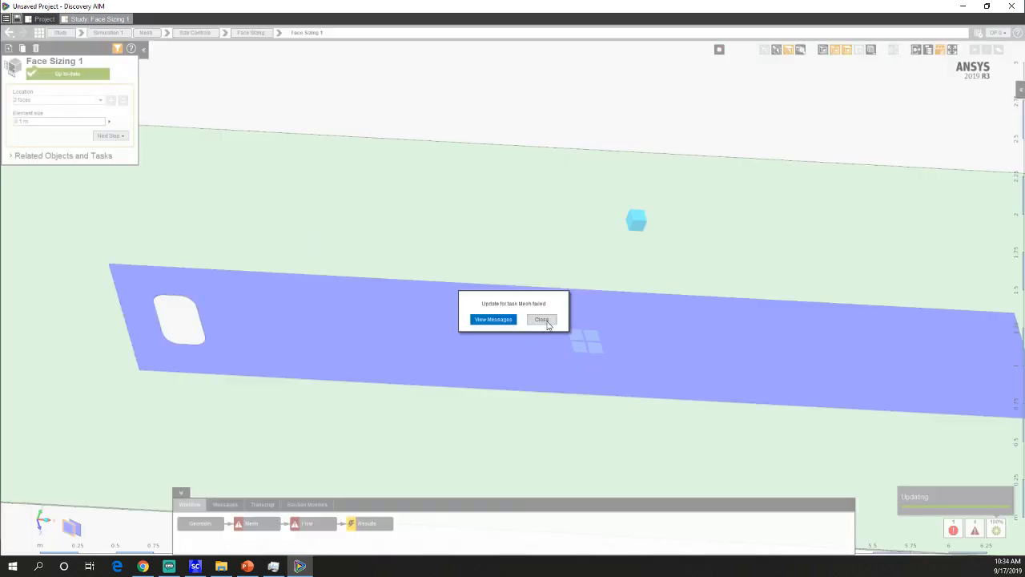
left_click(542, 320)
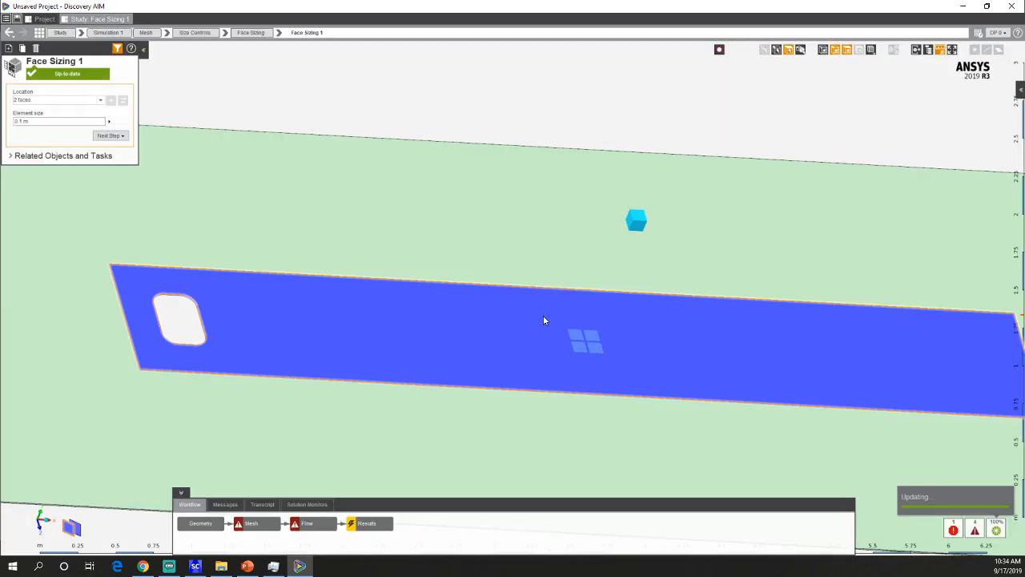
Restrict Face Sizing 1 to the single inner rectangular face around the cutout and set its element size to 0.05 m.
middle_click_drag(208, 320, 165, 306)
scroll(182, 286, "up", 10)
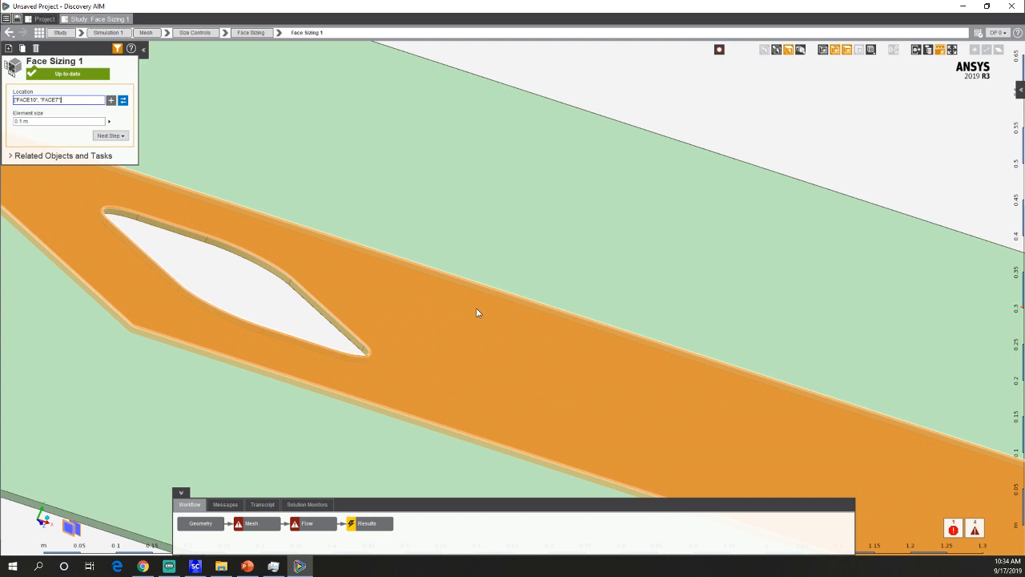
left_click(478, 311)
left_click(122, 101)
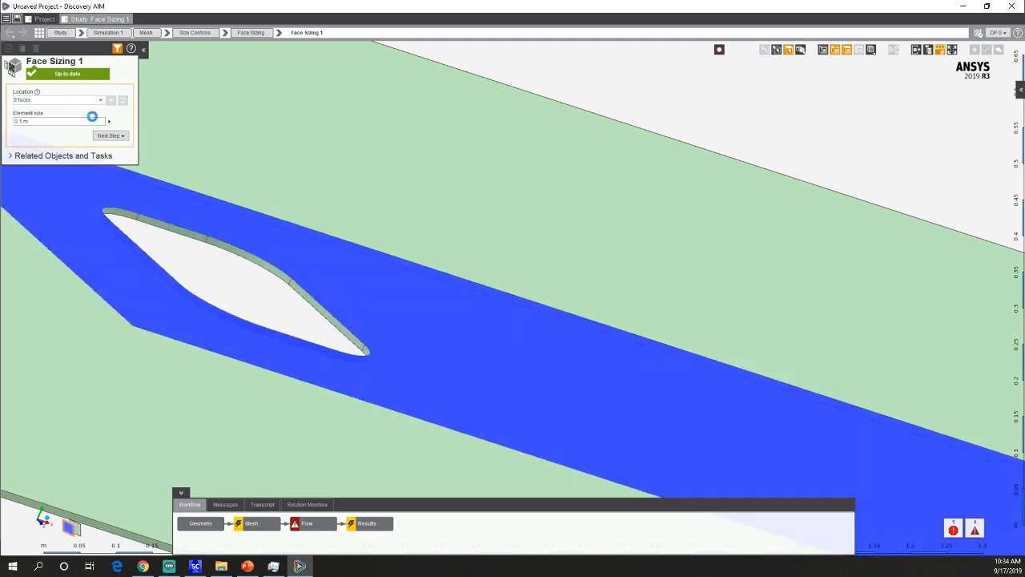
left_click(60, 122)
left_click(60, 122)
key("BackSpace")
type("05")
key("Return")
Try to generate the mesh with the single-face sizing, and stop the meshing run.
right_click(488, 279)
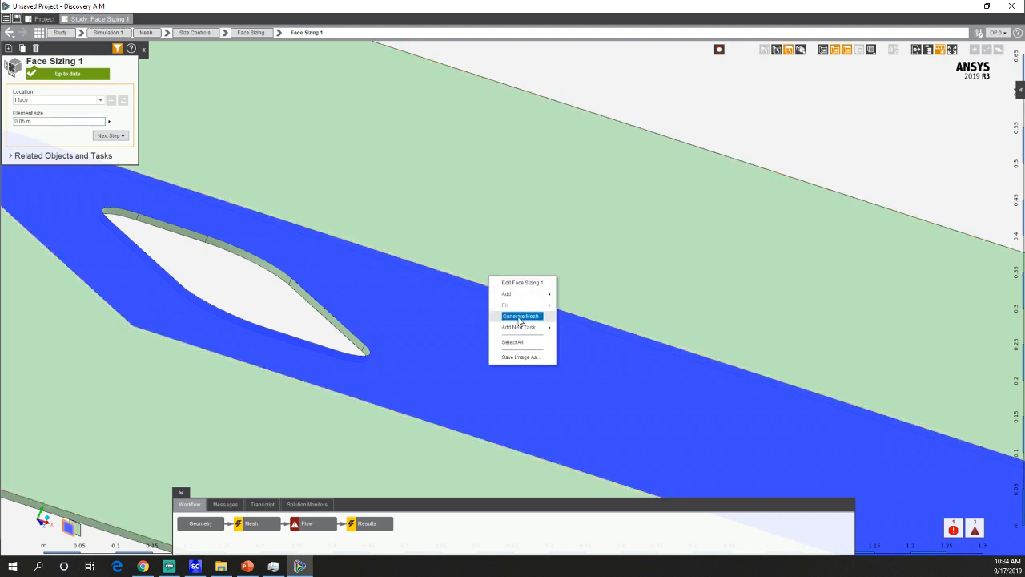
left_click(518, 316)
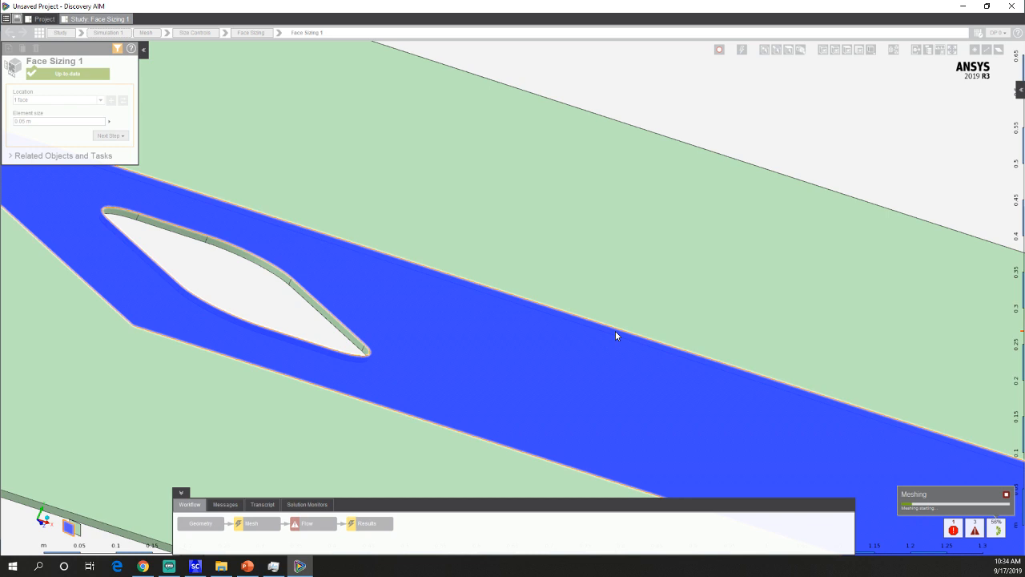
left_click(1007, 495)
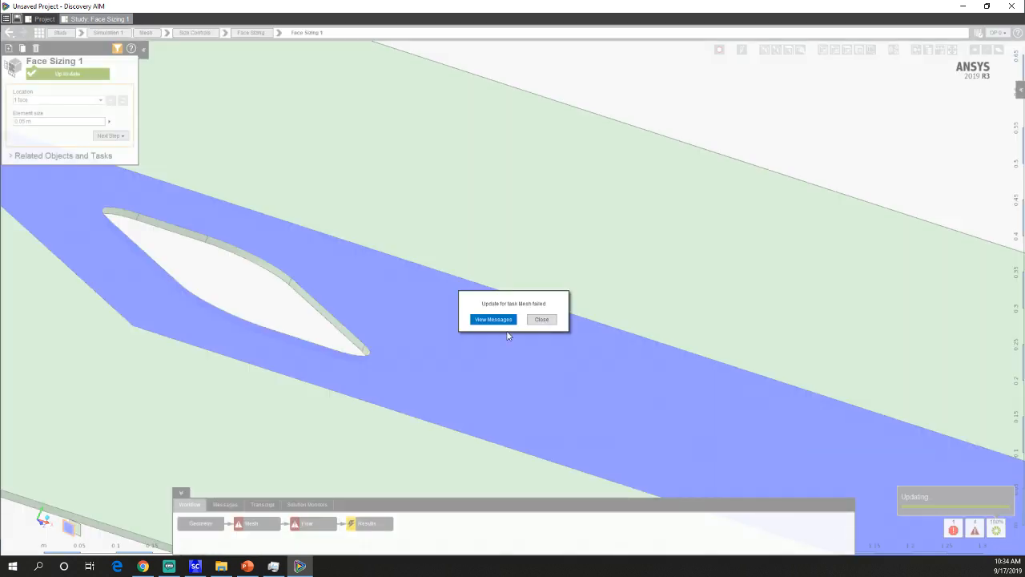
left_click(536, 319)
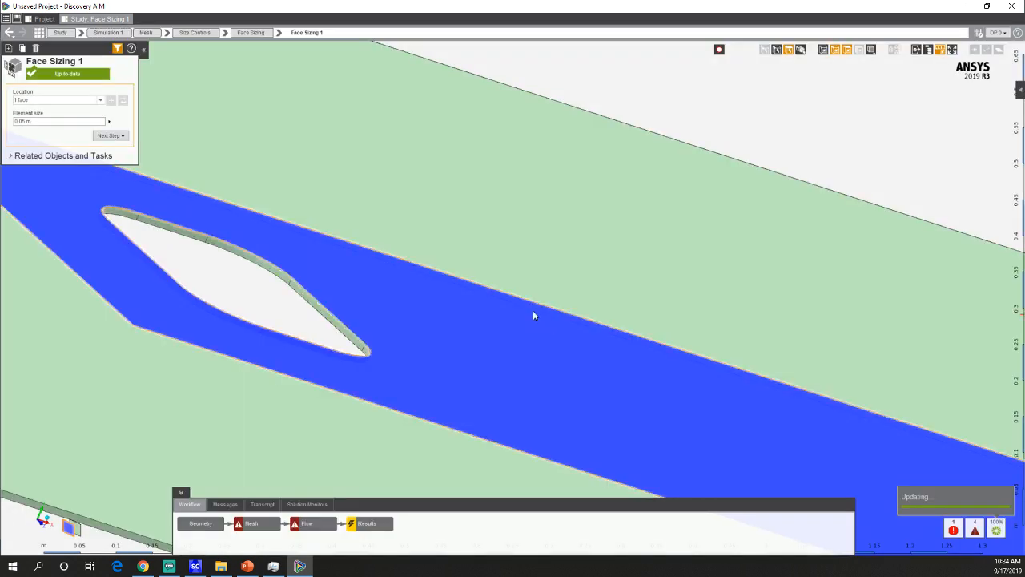
Add the side faces of the rounded cutout to the Face Sizing 1 location alongside the inner rectangular face.
left_click(40, 100)
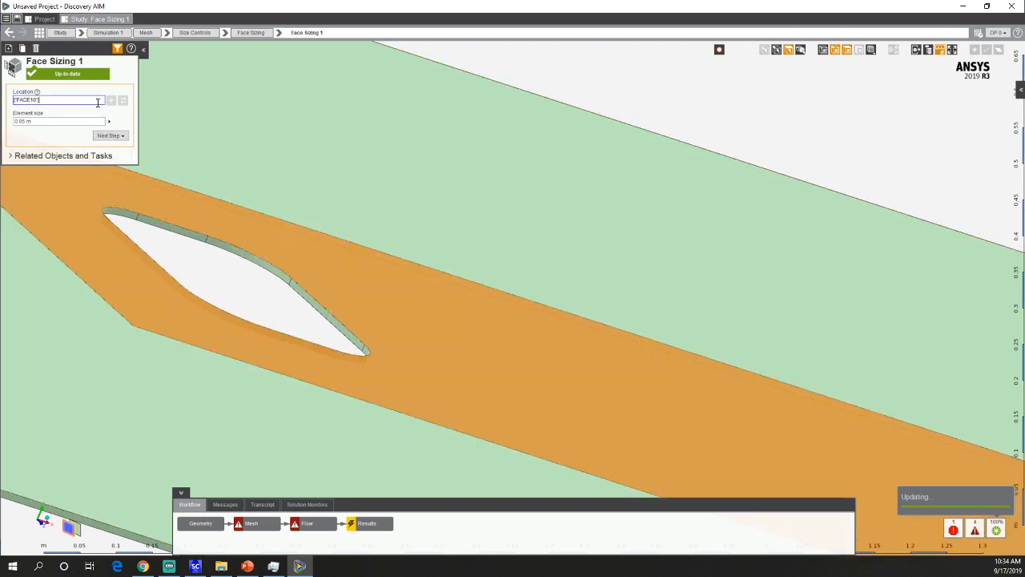
middle_click_drag(203, 221, 213, 302)
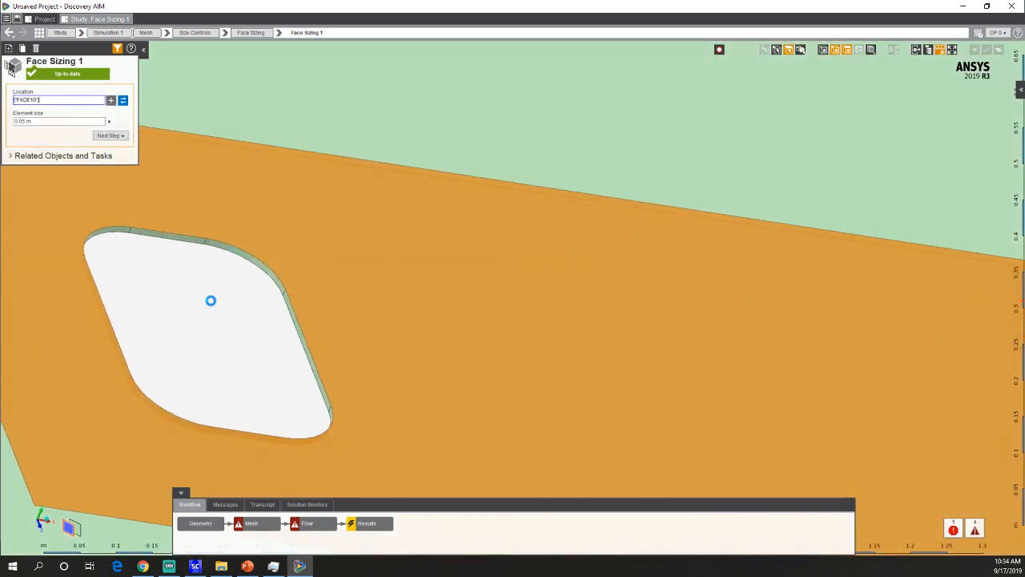
scroll(274, 261, "down", 3)
left_click_drag(164, 224, 293, 341)
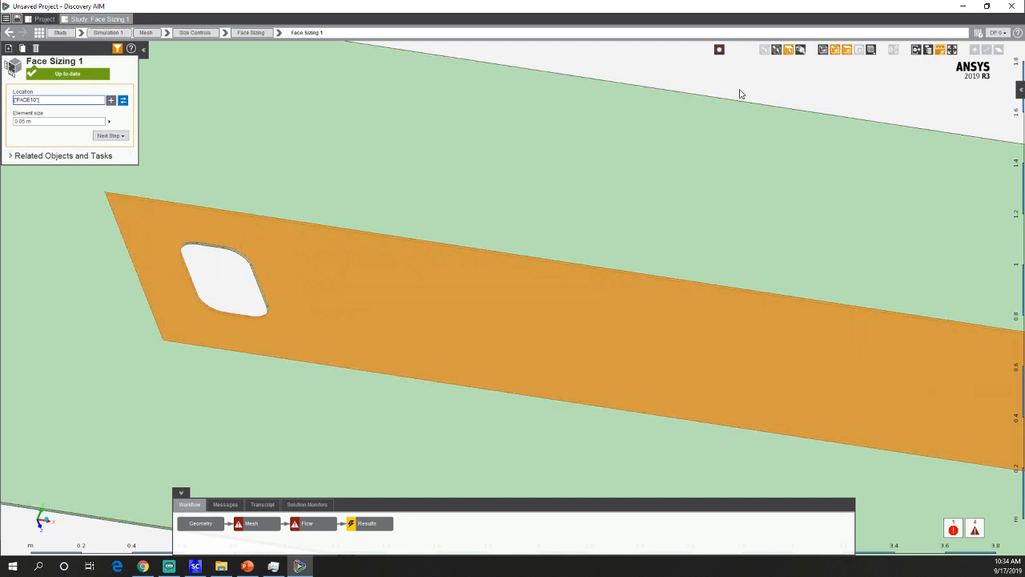
left_click(112, 100)
middle_click_drag(217, 234, 177, 285)
left_click_drag(153, 232, 279, 366)
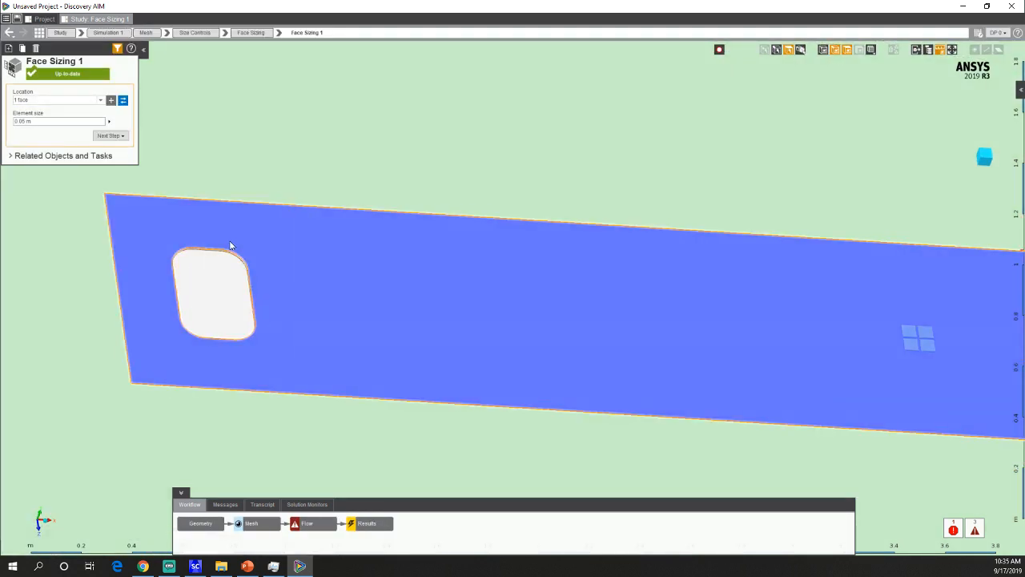
left_click(112, 100)
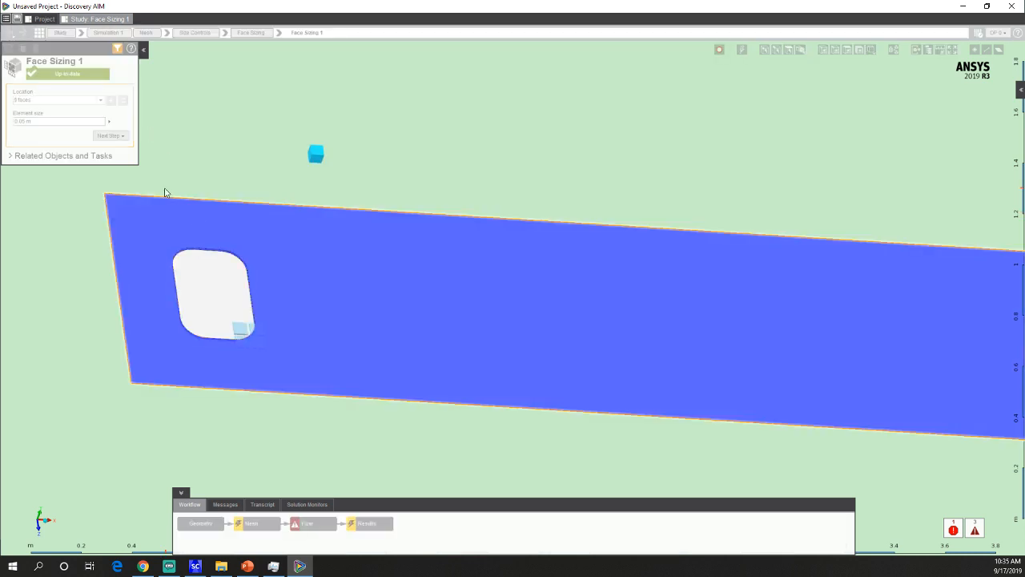
Try to generate the mesh with the face sizing extended to the cutout's side faces.
right_click(197, 169)
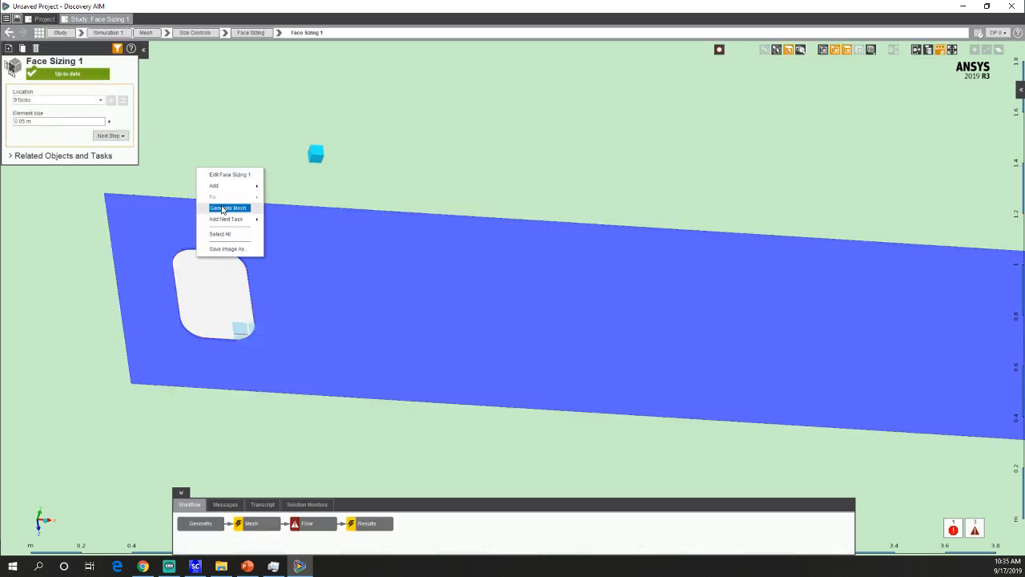
left_click(224, 209)
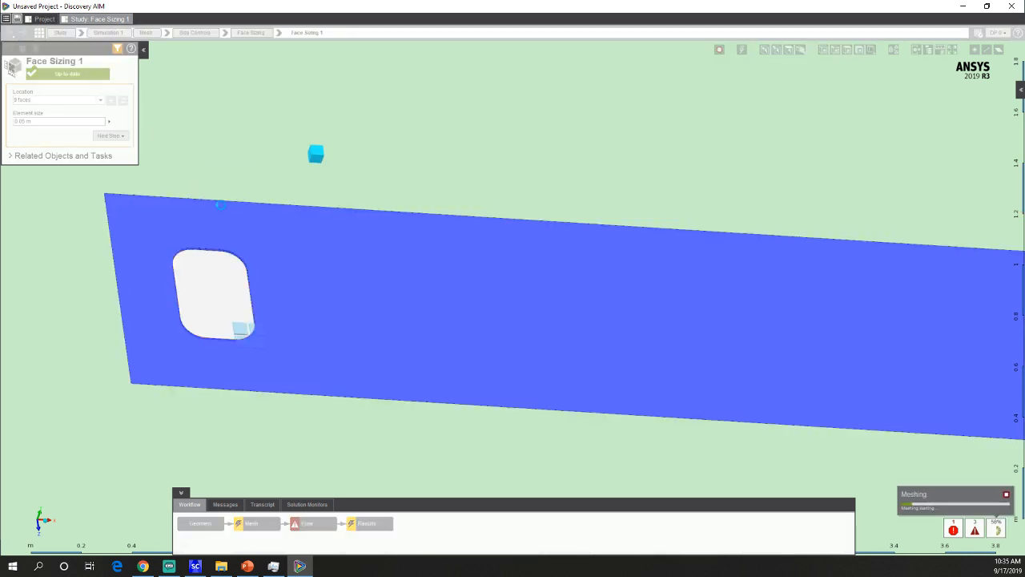
middle_click_drag(422, 274, 361, 297)
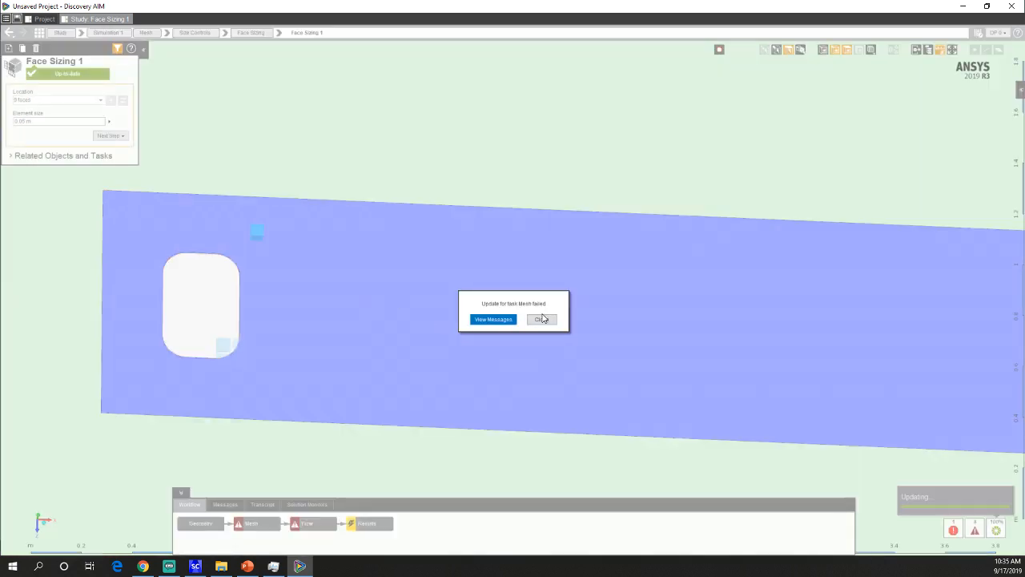
left_click(543, 318)
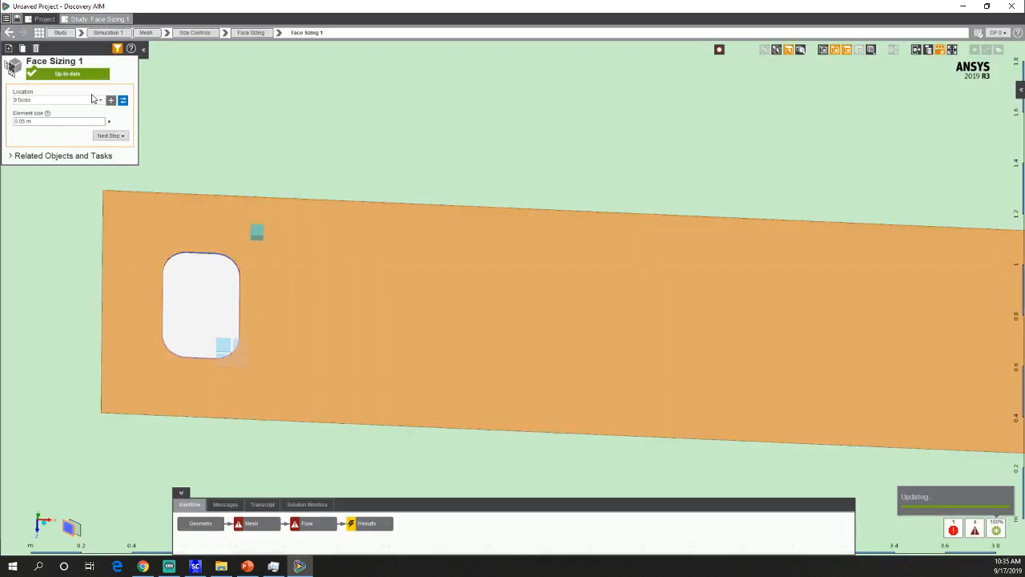
Delete the Face Sizing 1 control and return to the main mesh settings.
left_click(36, 49)
left_click(57, 84)
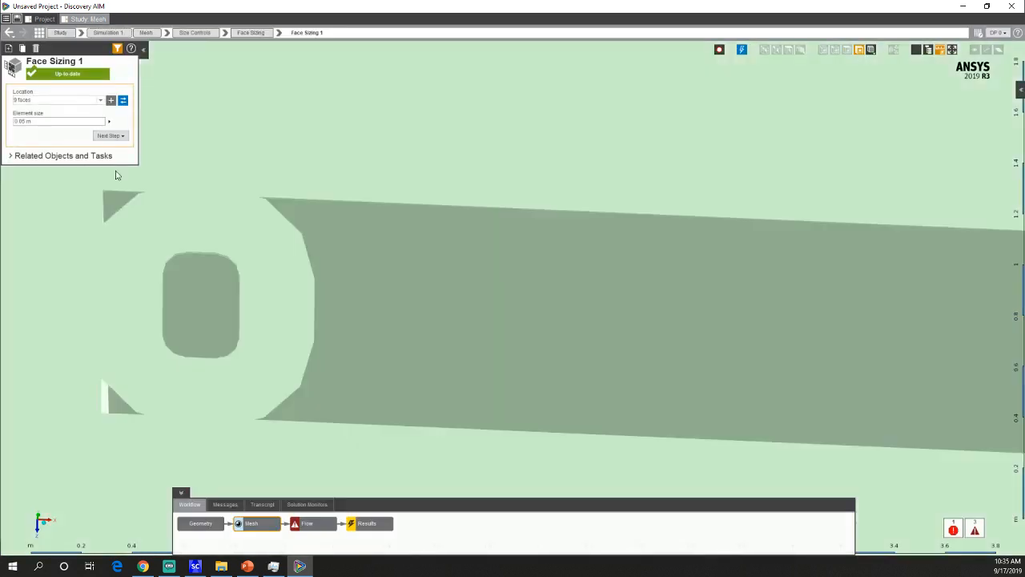
left_click(53, 175)
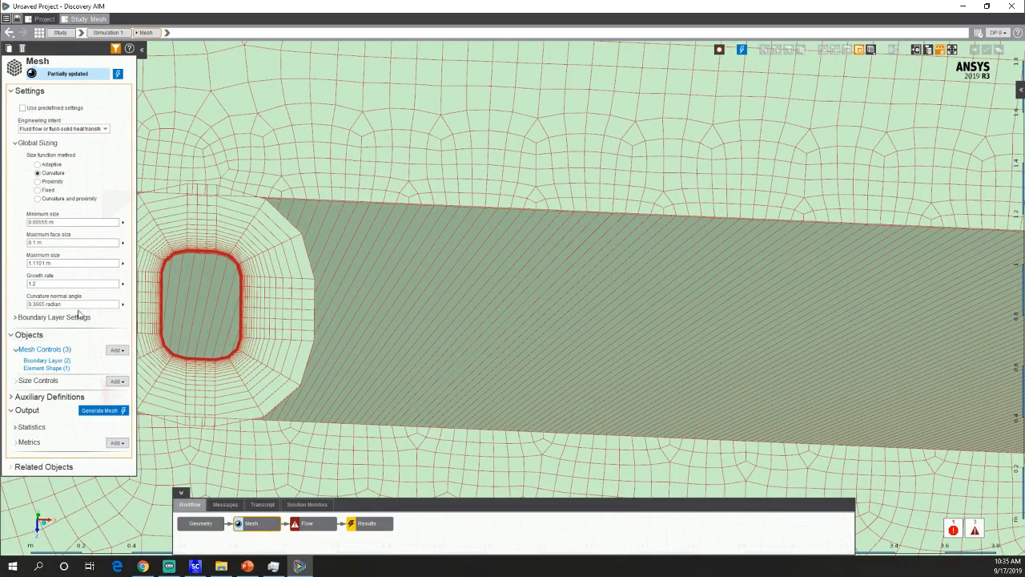
Set the global maximum face size to 0.05 m and generate the mesh.
left_click(59, 241)
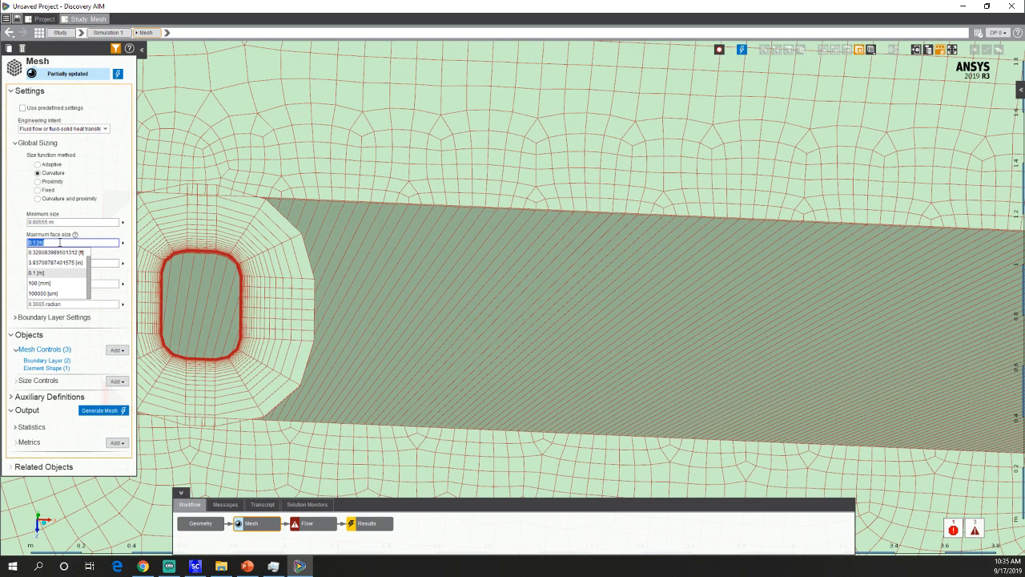
type("0")
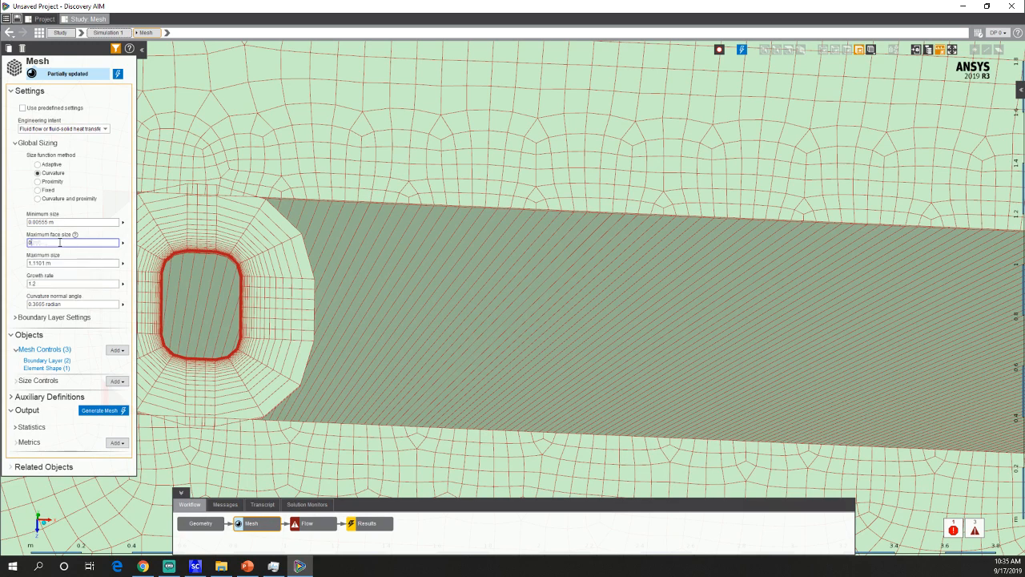
type(".05")
key("Return")
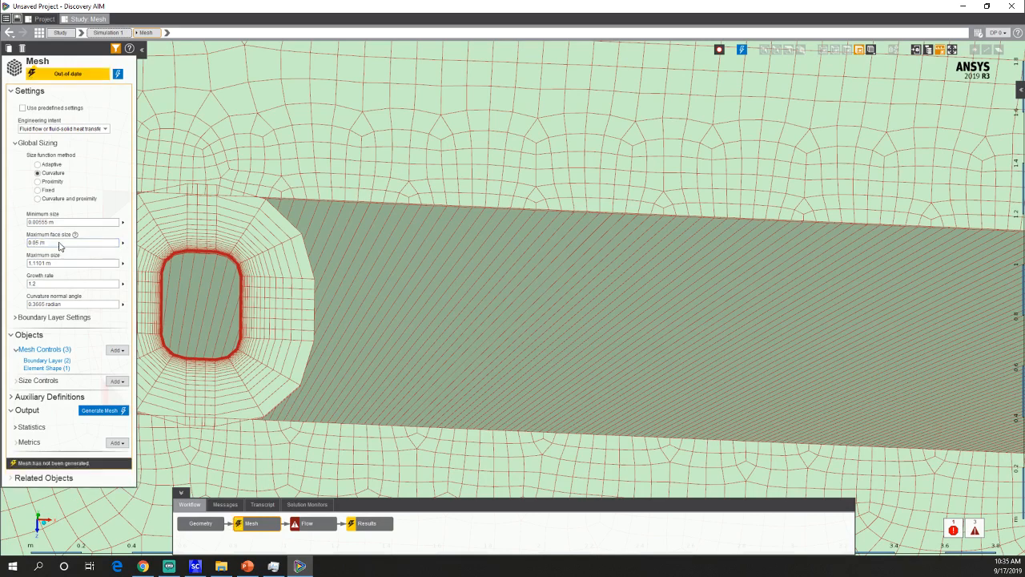
left_click(117, 75)
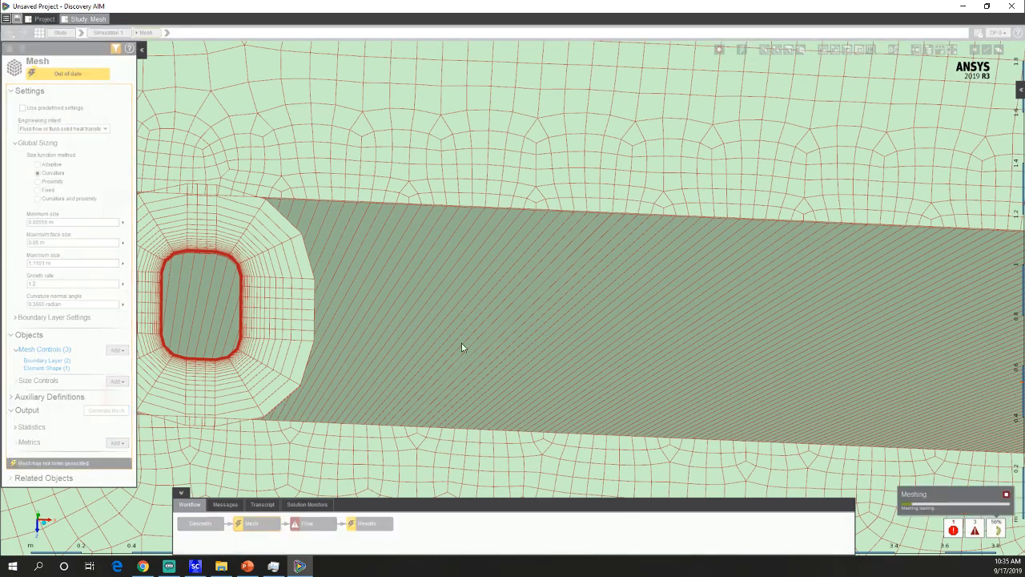
middle_click_drag(461, 344, 422, 265)
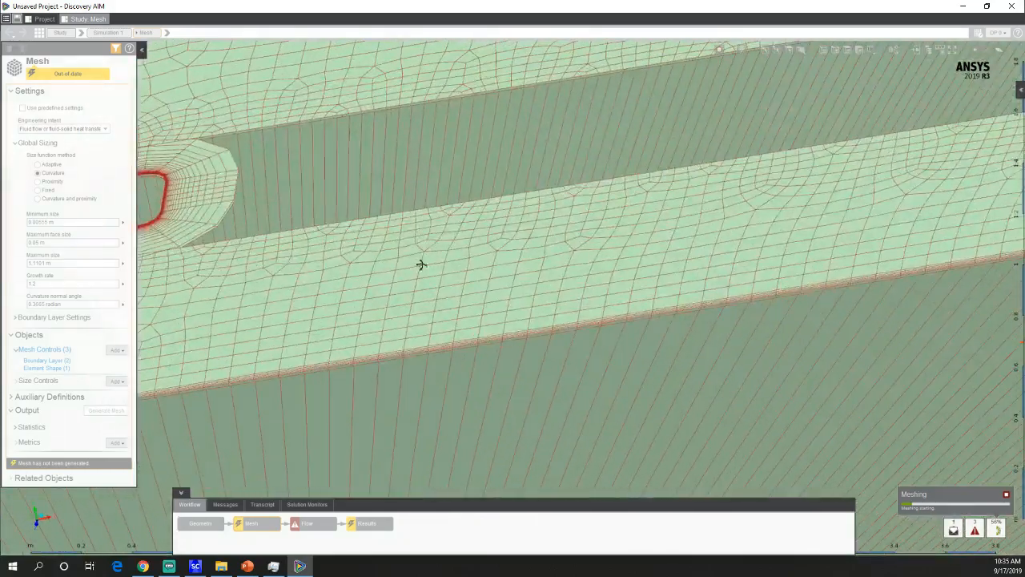
Switch to SpaceClaim to view the rounded cutout from another angle, and return to Discovery AIM.
left_click(194, 566)
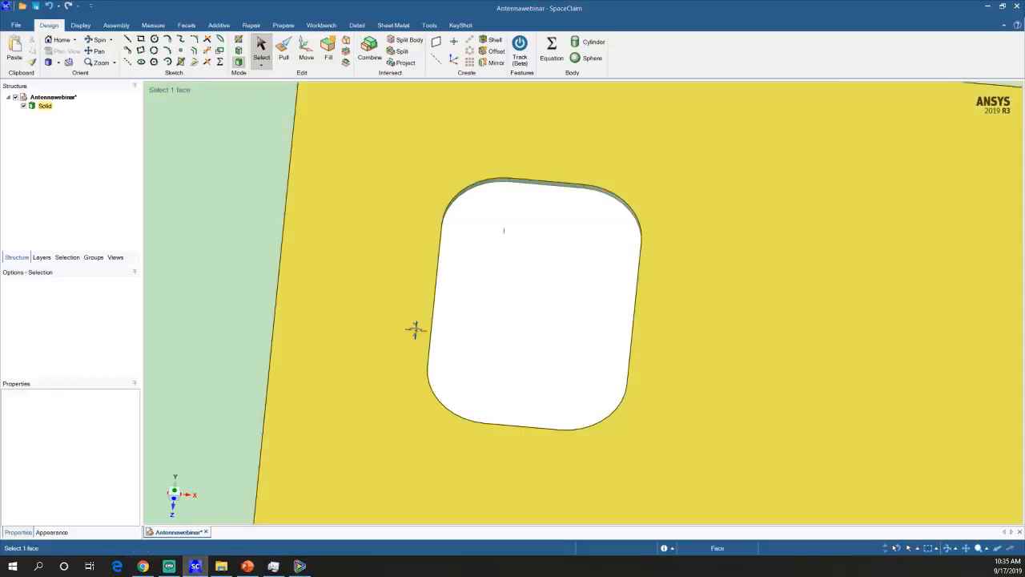
middle_click_drag(415, 329, 357, 249)
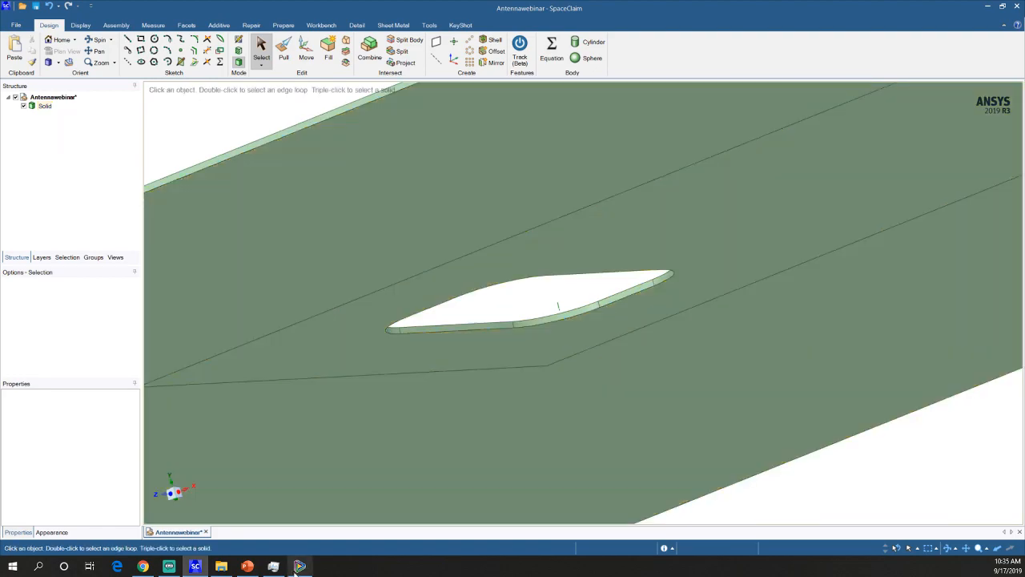
left_click(298, 566)
Close the Task Manager window and inspect the generated mesh around the rounded cutout.
right_click(277, 564)
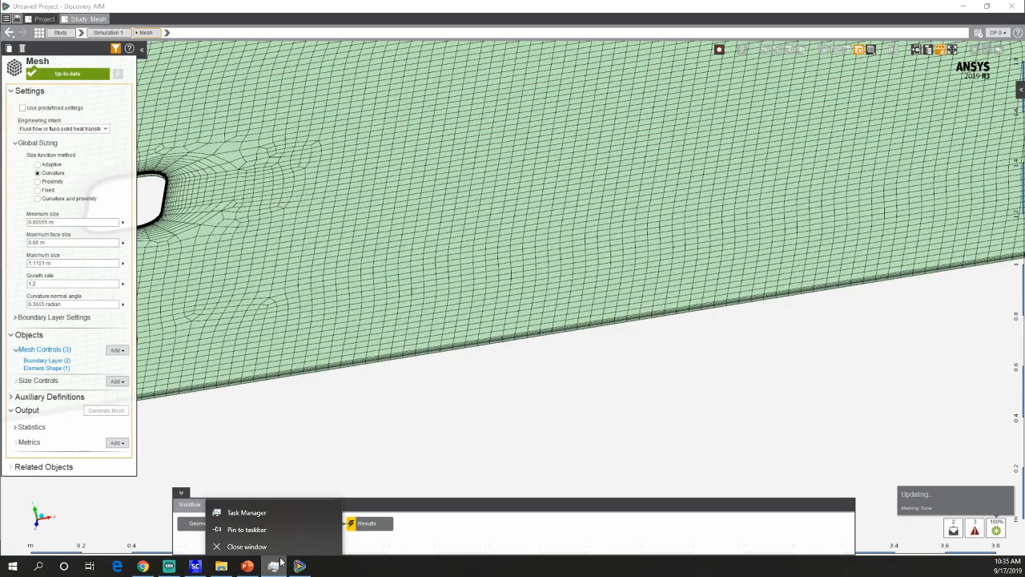
left_click(277, 548)
scroll(283, 370, "down", 5)
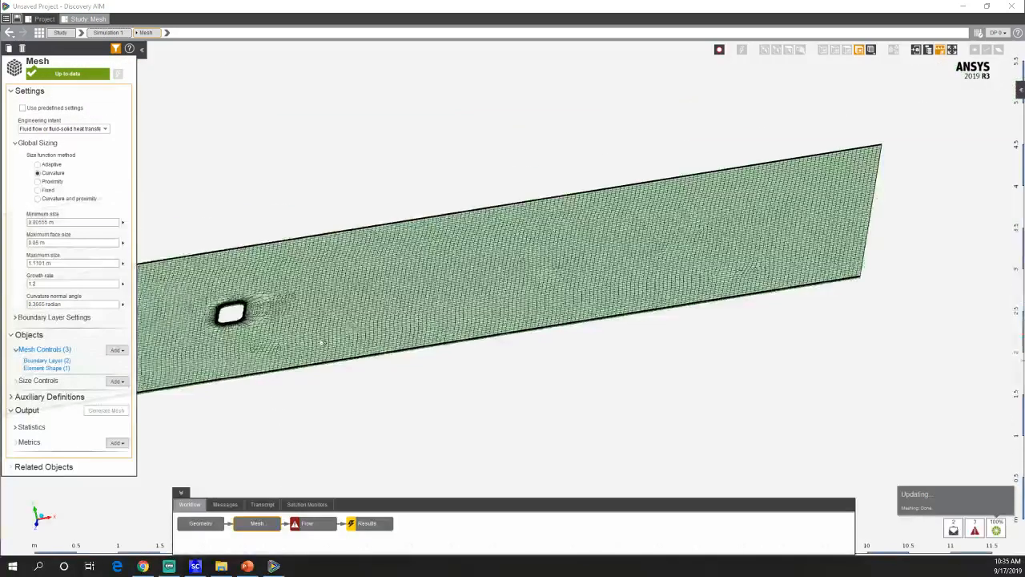
middle_click_drag(321, 342, 428, 365)
scroll(250, 296, "up", 6)
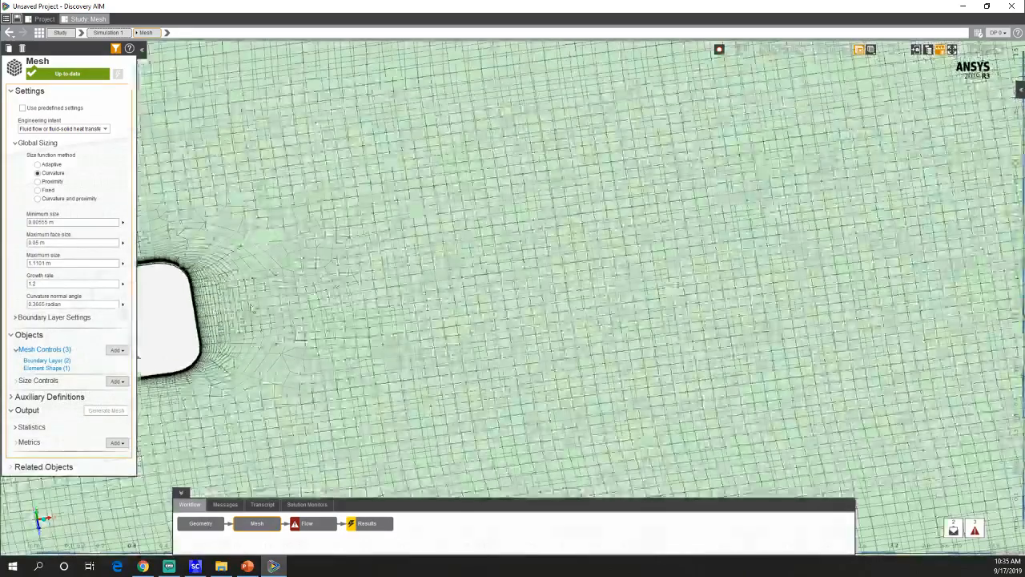
Examine the mesh around the rounded cutout and review the Element Shape 1 and Boundary Layer 2 settings.
scroll(270, 225, "down", 3)
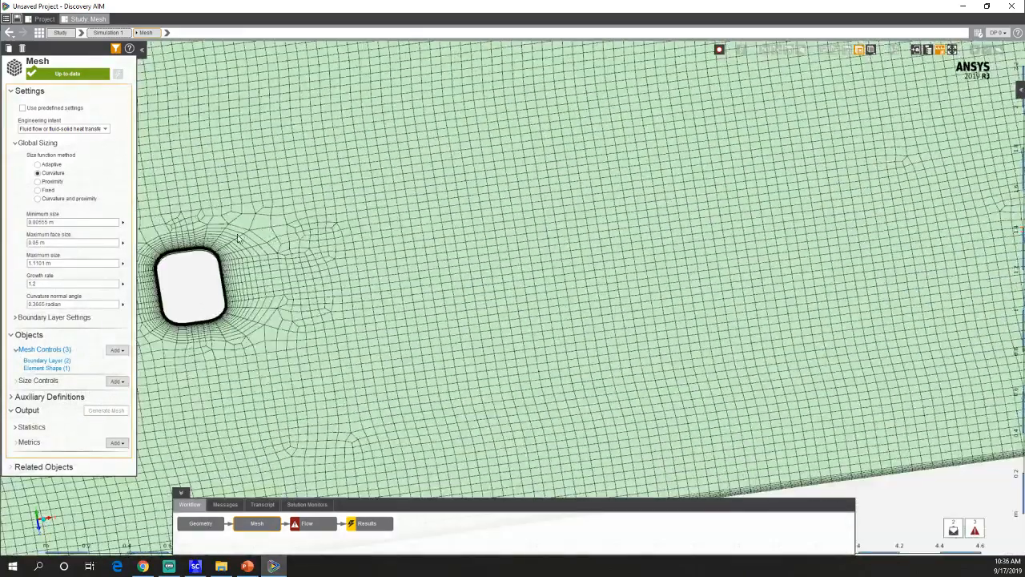
scroll(233, 244, "down", 2)
left_click(52, 369)
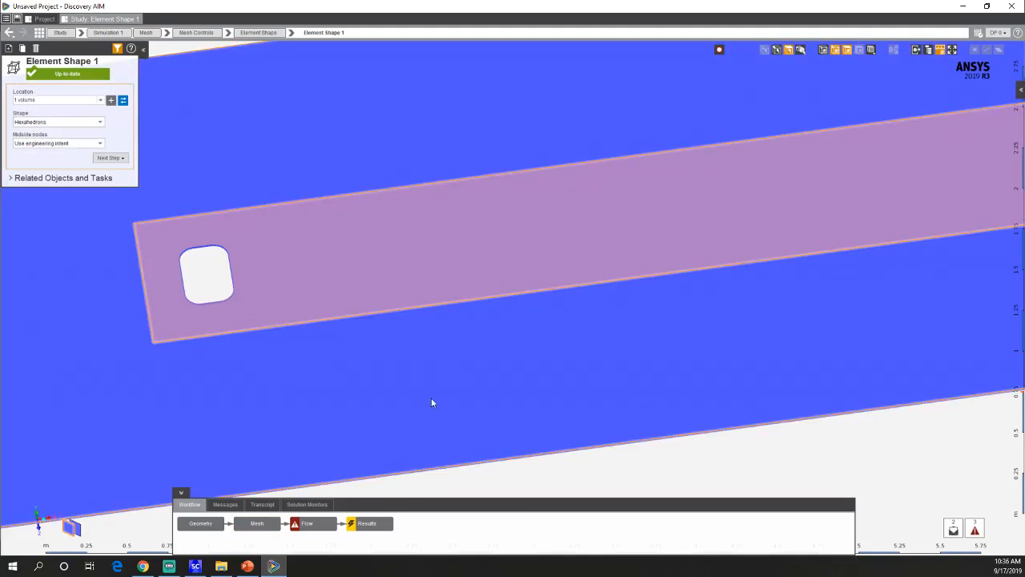
left_click(563, 466)
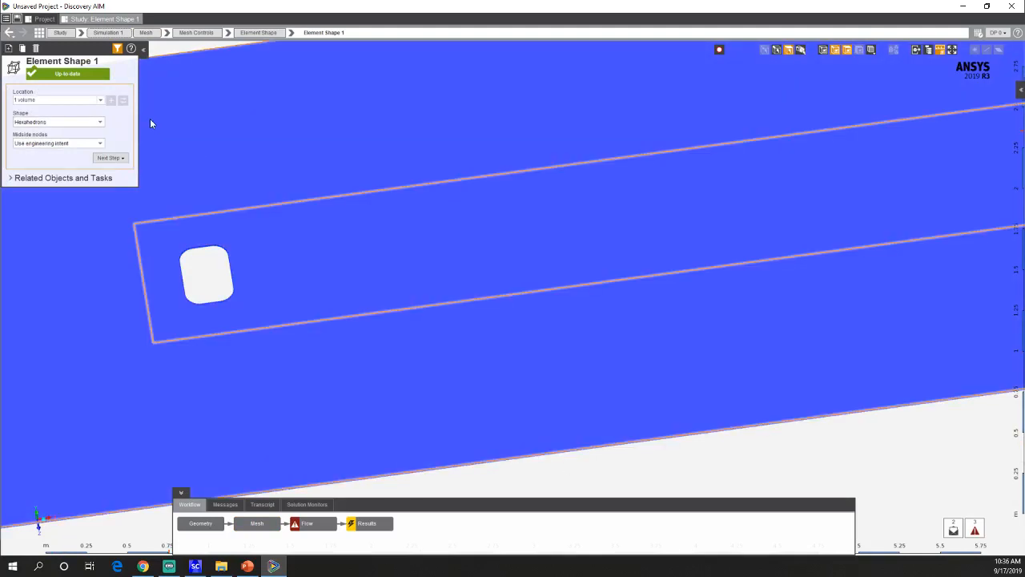
left_click(9, 32)
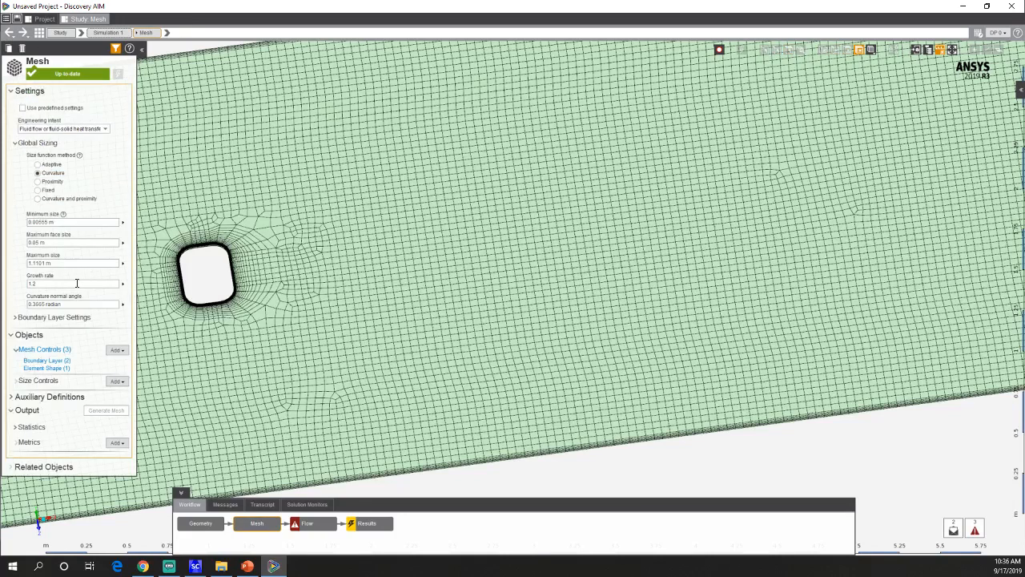
left_click(53, 350)
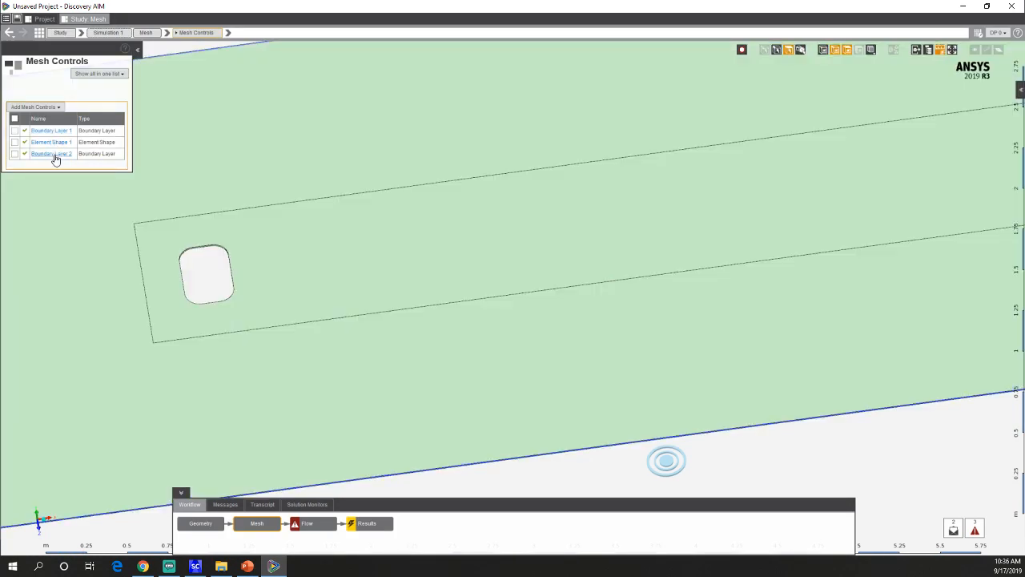
left_click(54, 155)
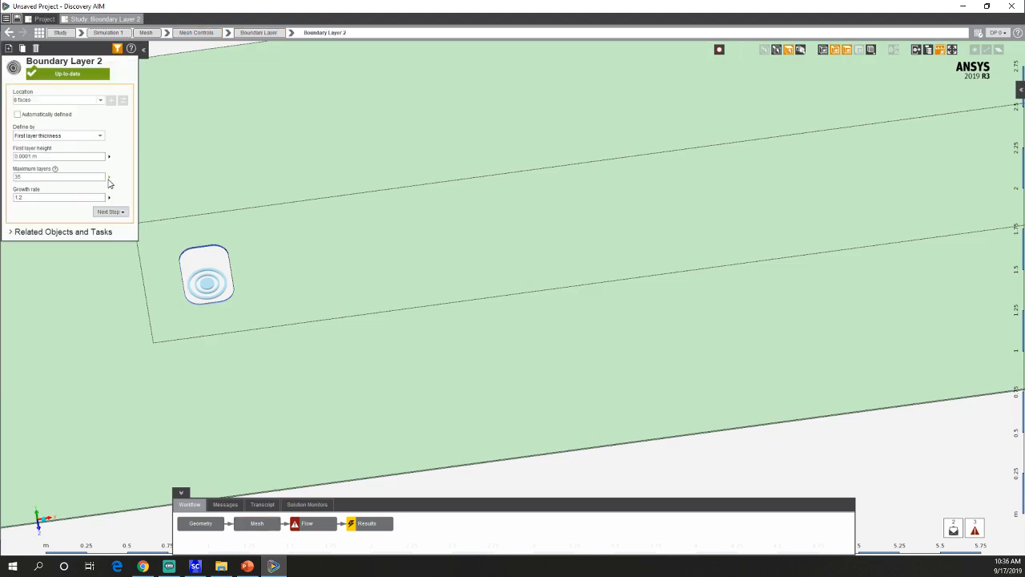
left_click(9, 34)
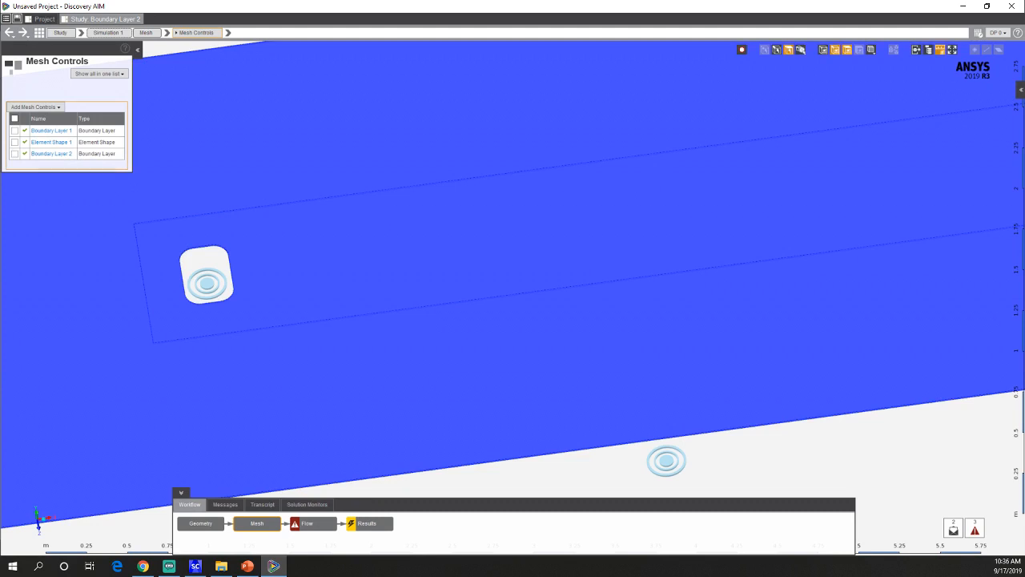
Assign the outer domain and inner refinement region around the cutout as the location of the fluid flow physics region.
left_click(307, 523)
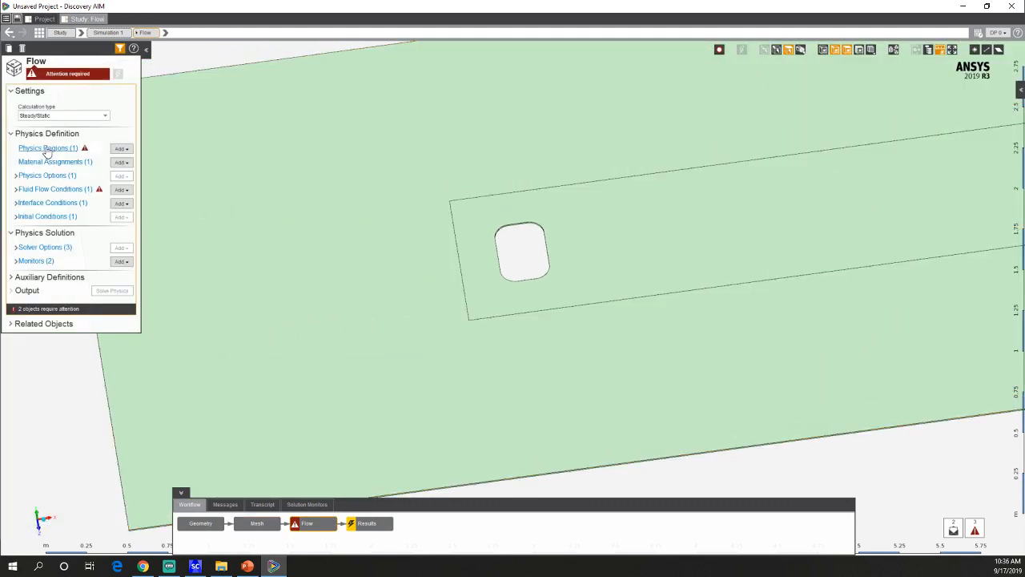
left_click(47, 149)
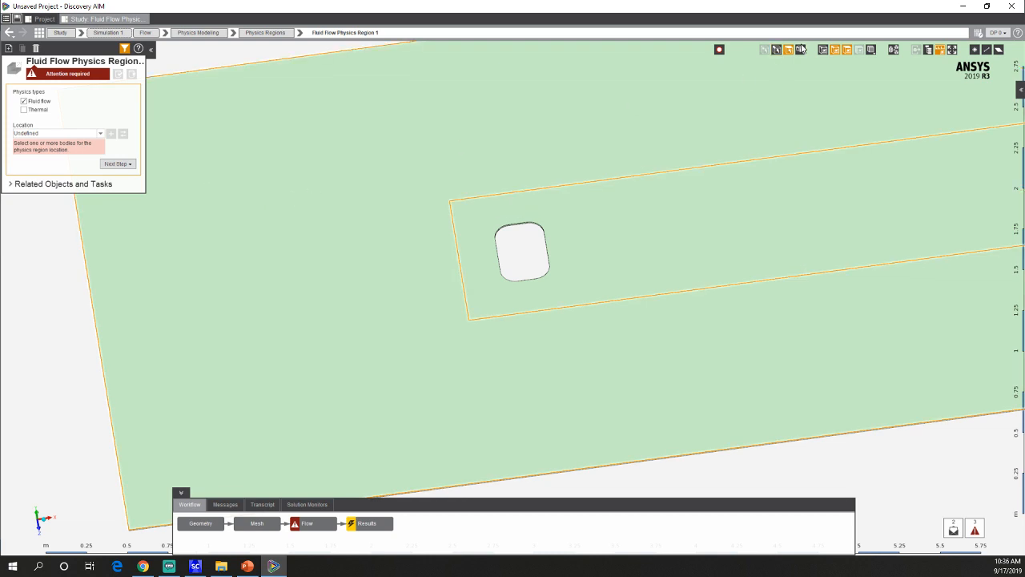
left_click(698, 104)
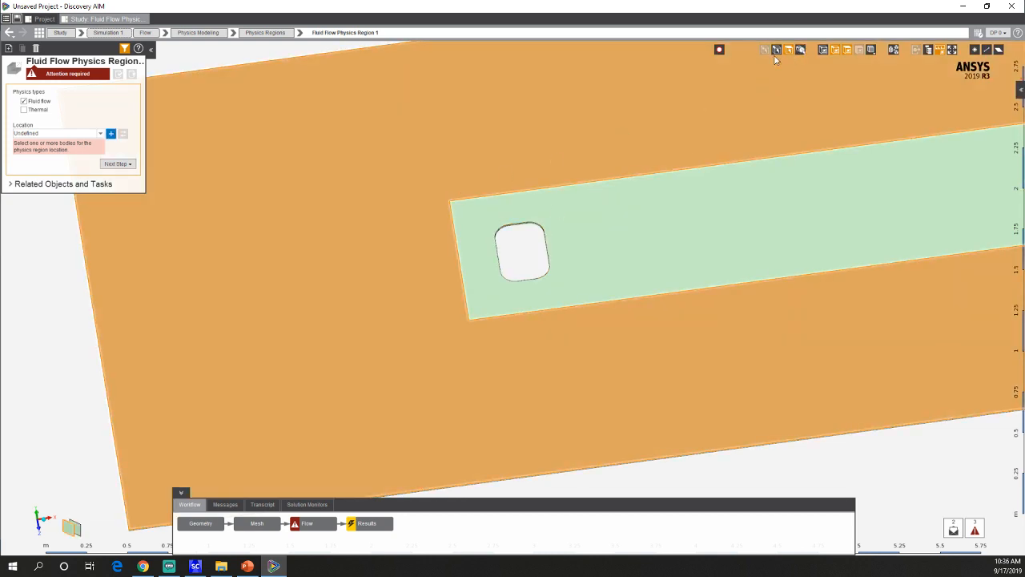
left_click(701, 227, "ctrl")
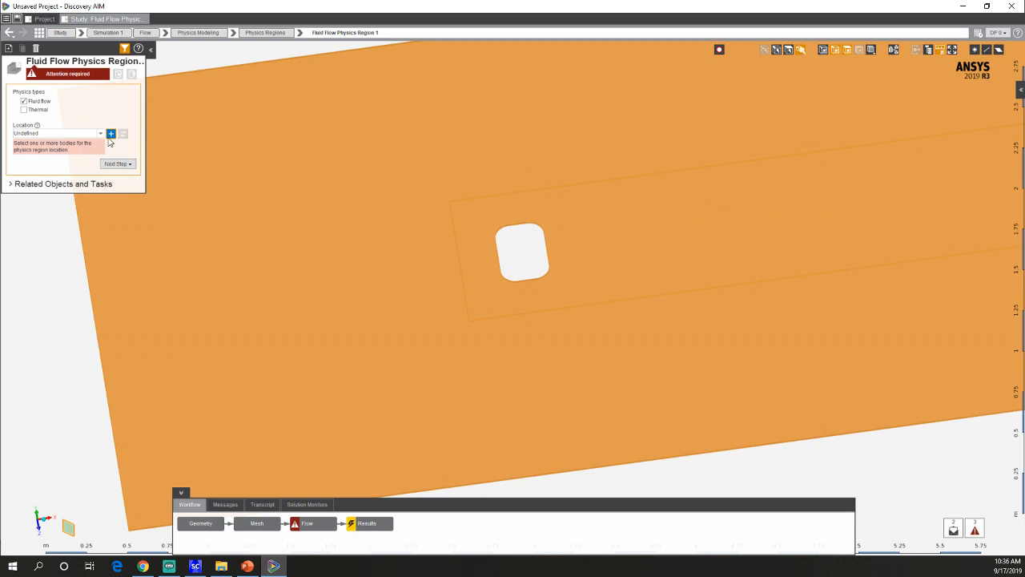
left_click(110, 134)
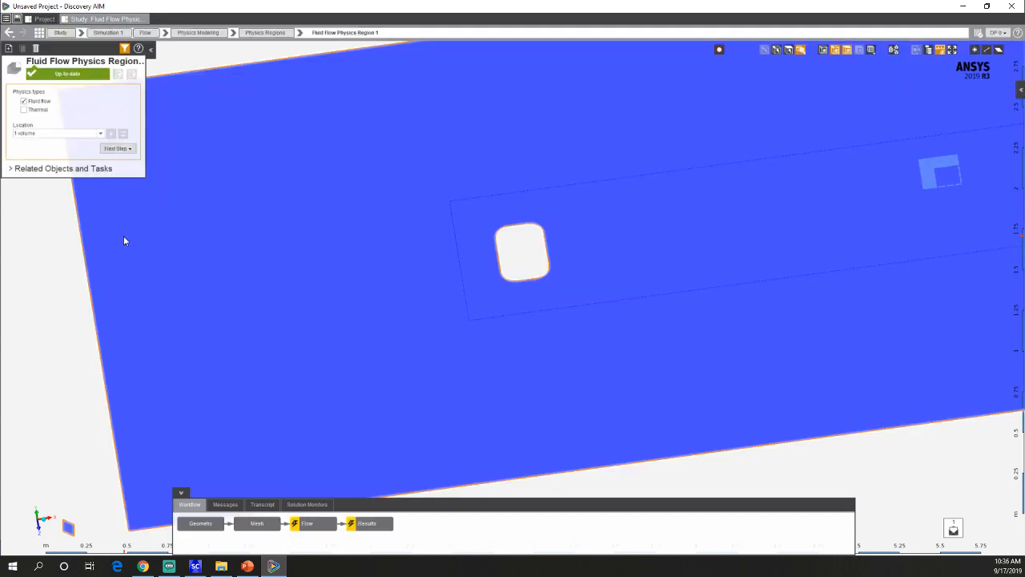
Add an inlet flow condition on the thin upstream end face of the domain.
right_click(124, 240)
mouse_move(144, 254)
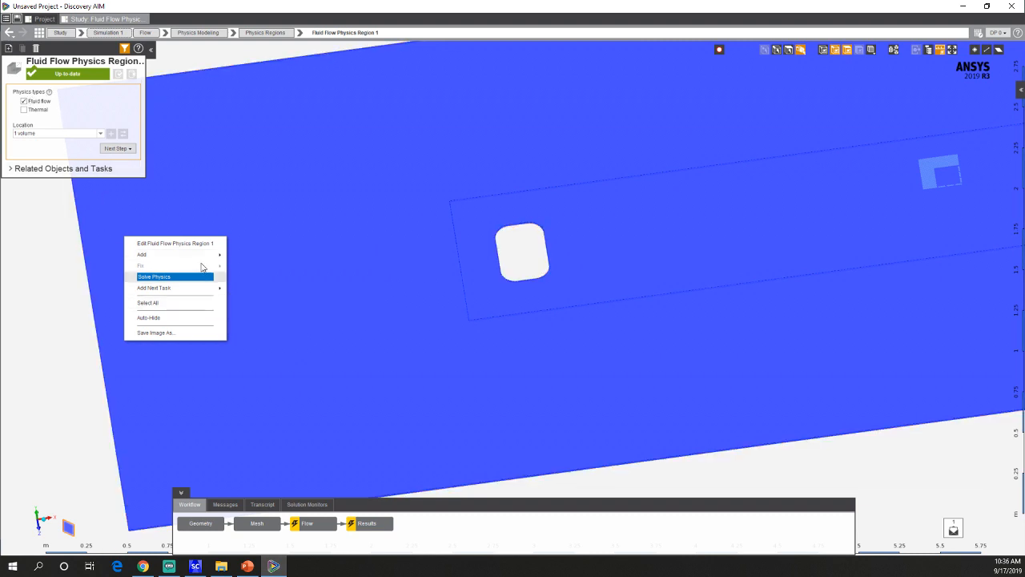
left_click(87, 315)
middle_click_drag(87, 316, 787, 45)
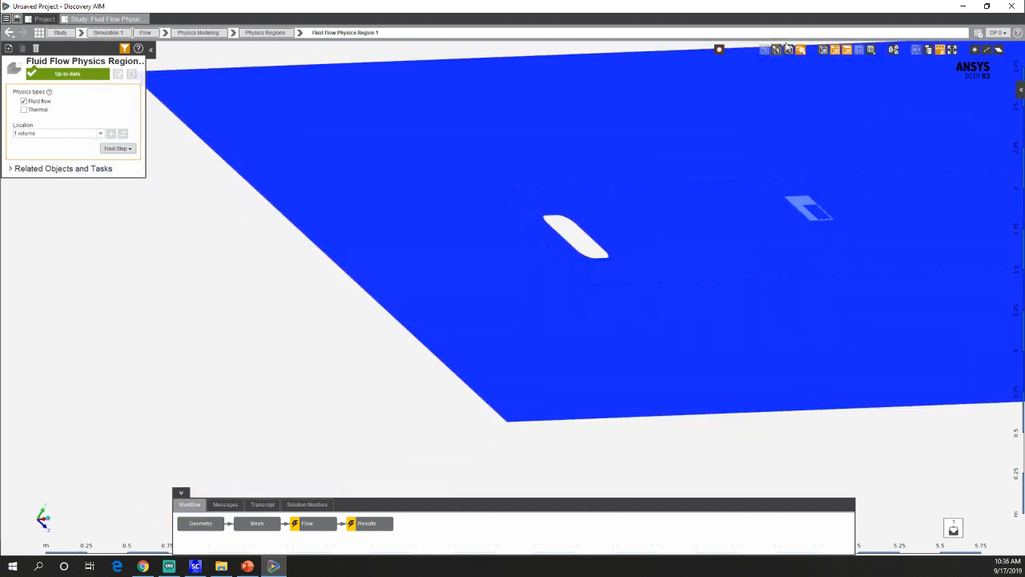
scroll(398, 196, "up", 5)
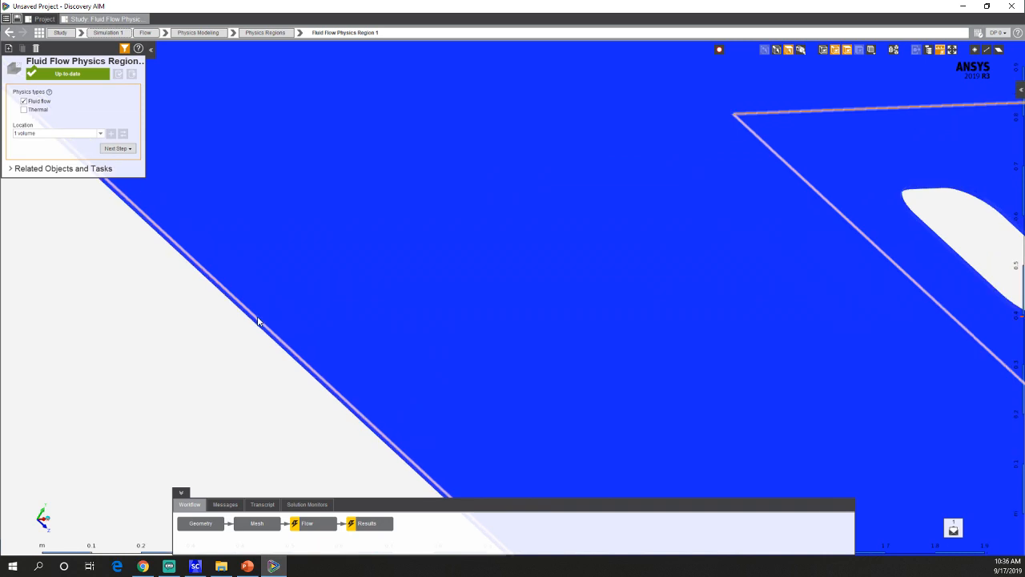
scroll(258, 321, "up", 5)
left_click(255, 321)
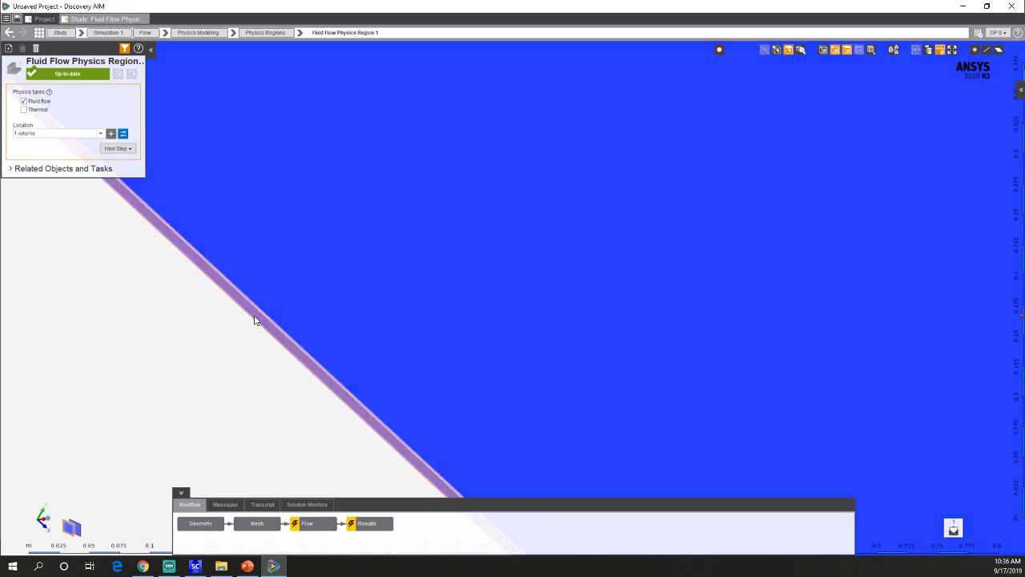
right_click(255, 320)
mouse_move(336, 334)
mouse_move(412, 347)
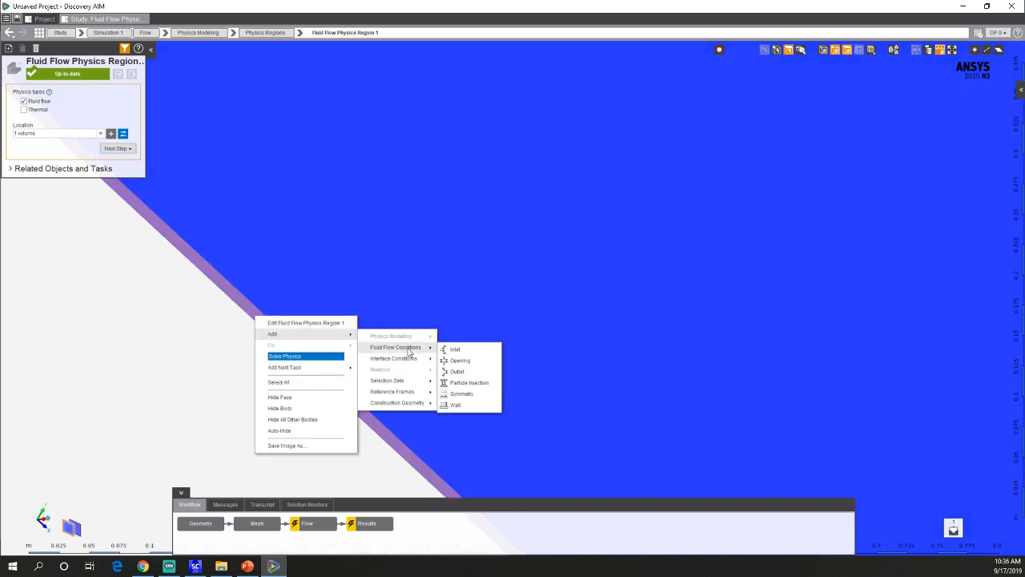
left_click(457, 350)
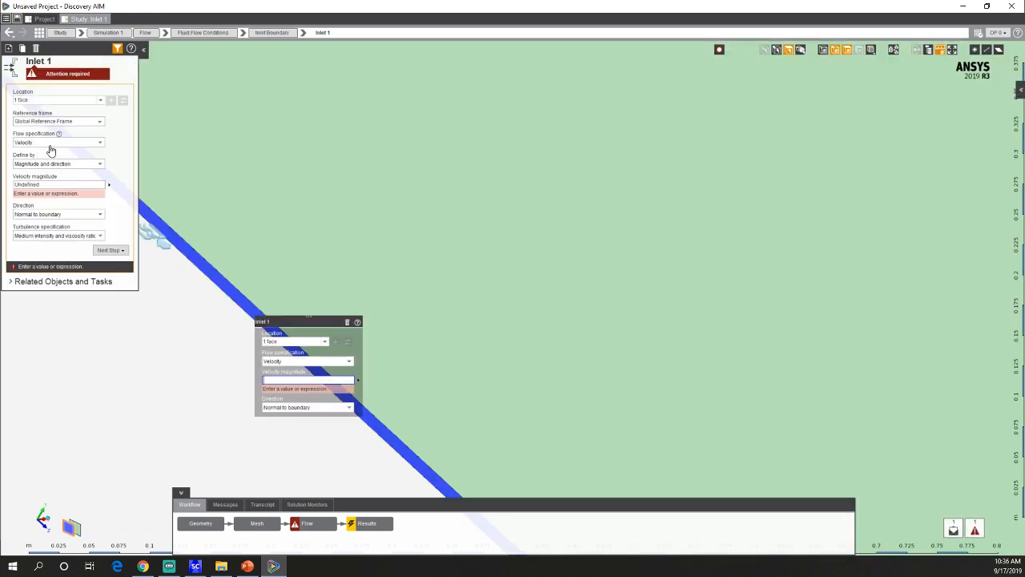
Set the inlet's velocity magnitude to 100 miles per hour.
left_click(42, 184)
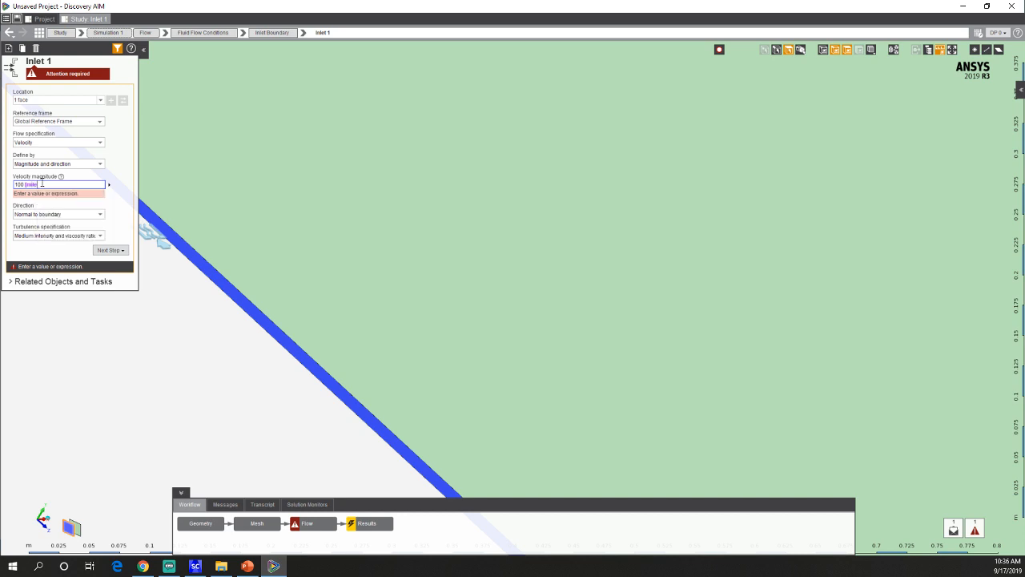
type("100 [mile")
left_click(46, 194)
left_click(152, 304)
Add a pressure outlet with 0 Pa gauge static pressure on the thin downstream end face of the domain.
middle_click_drag(186, 292, 202, 83, "shift")
middle_click_drag(506, 234, 357, 230, "ctrl")
middle_click_drag(398, 270, 279, 327)
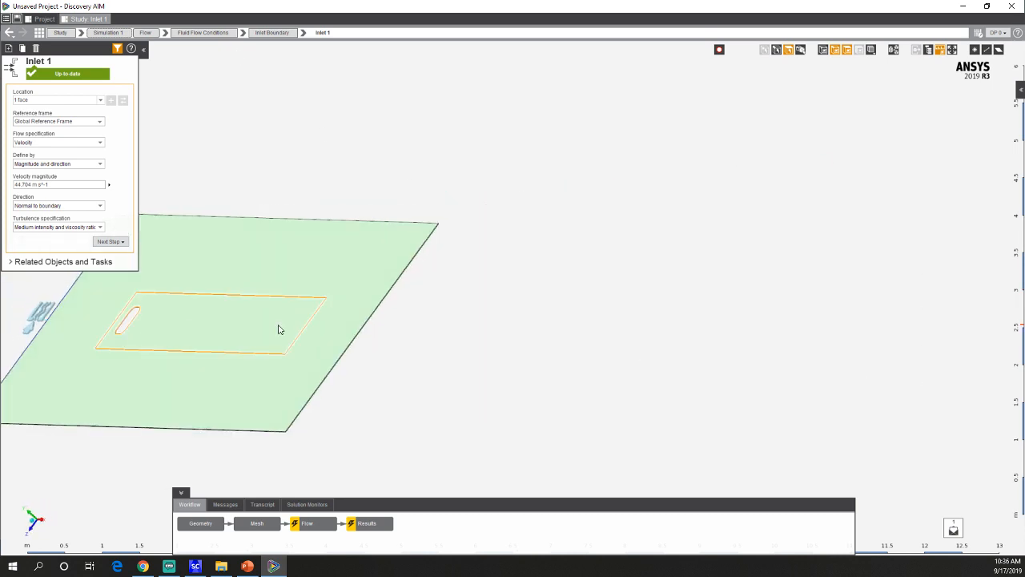
middle_click_drag(480, 313, 485, 267, "ctrl")
middle_click_drag(350, 295, 346, 375, "shift")
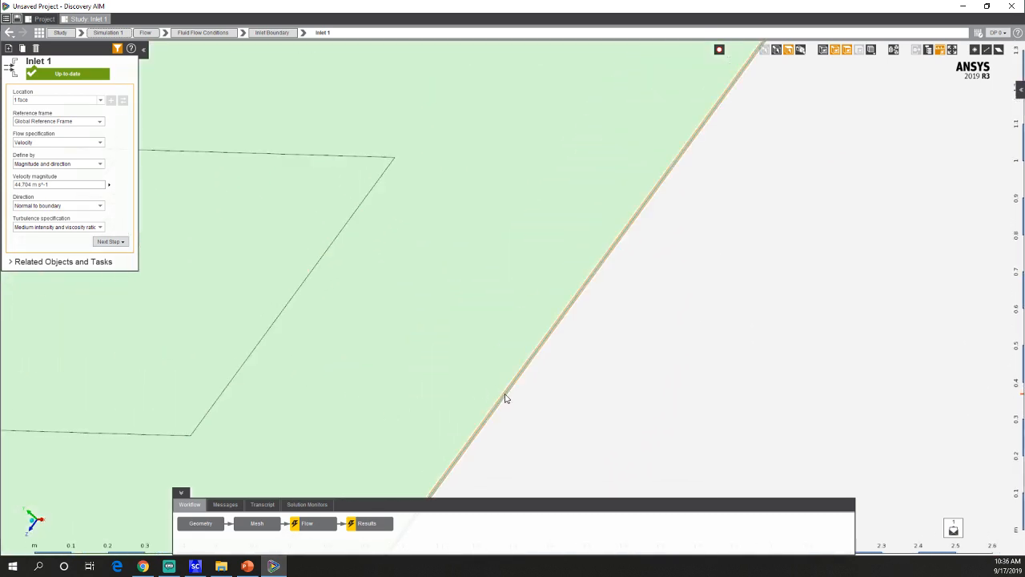
left_click(506, 398)
right_click(506, 396)
mouse_move(582, 417)
mouse_move(619, 425)
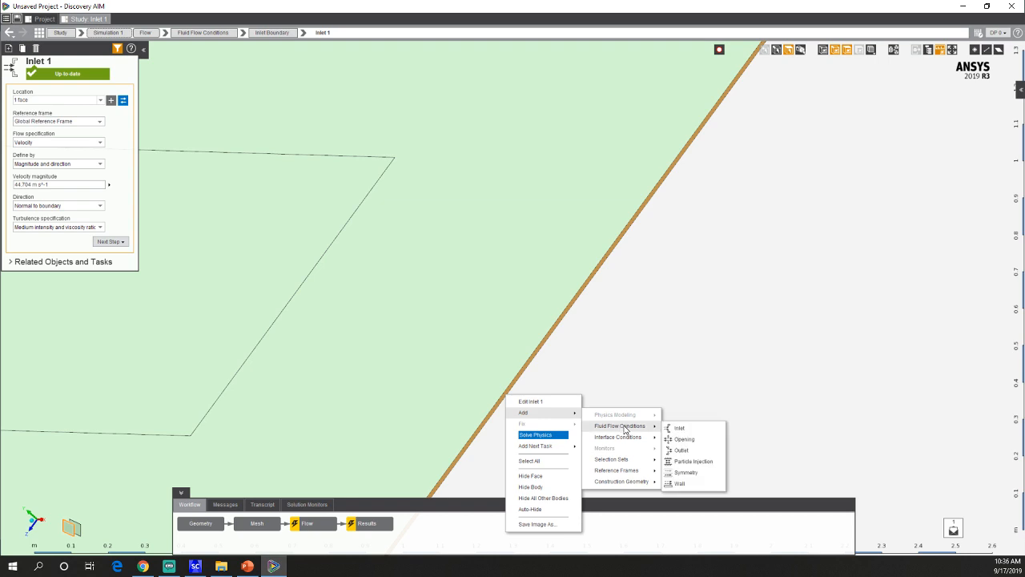
left_click(666, 439)
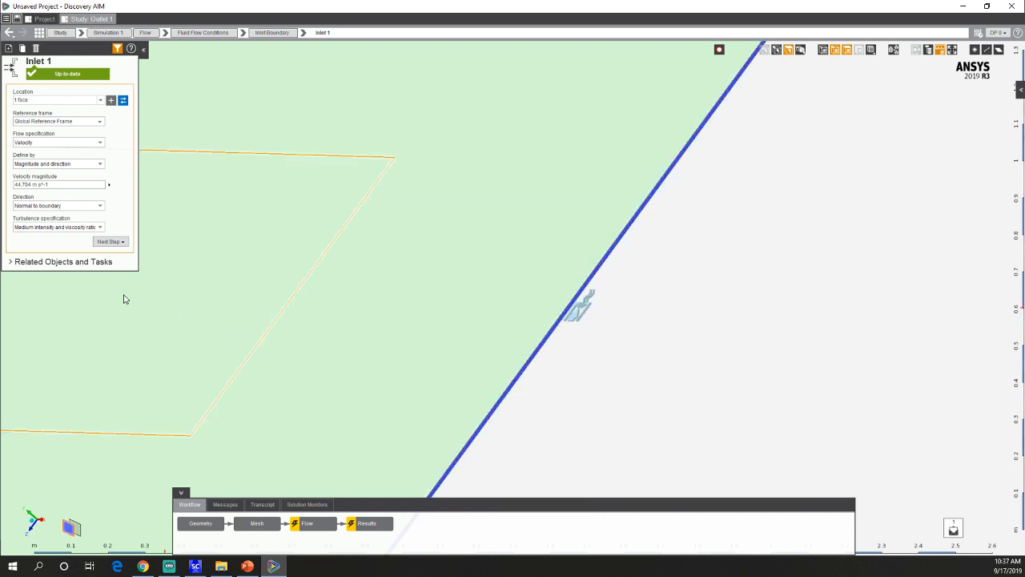
left_click(55, 176)
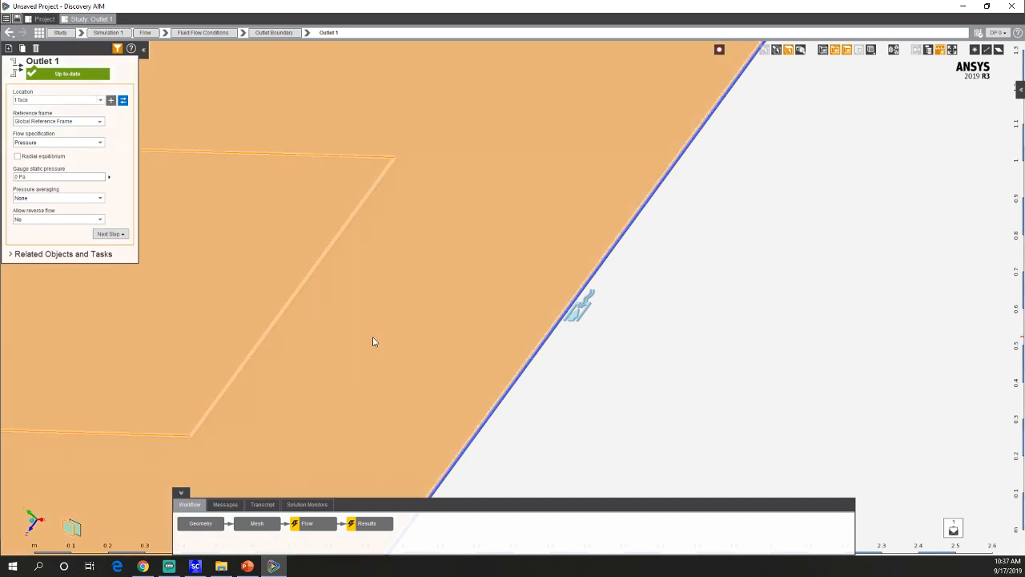
Add a symmetry condition to the domain's four large flat faces, covering both the outer and inner regions.
middle_click_drag(372, 337, 371, 88, "shift")
middle_click_drag(360, 276, 343, 5)
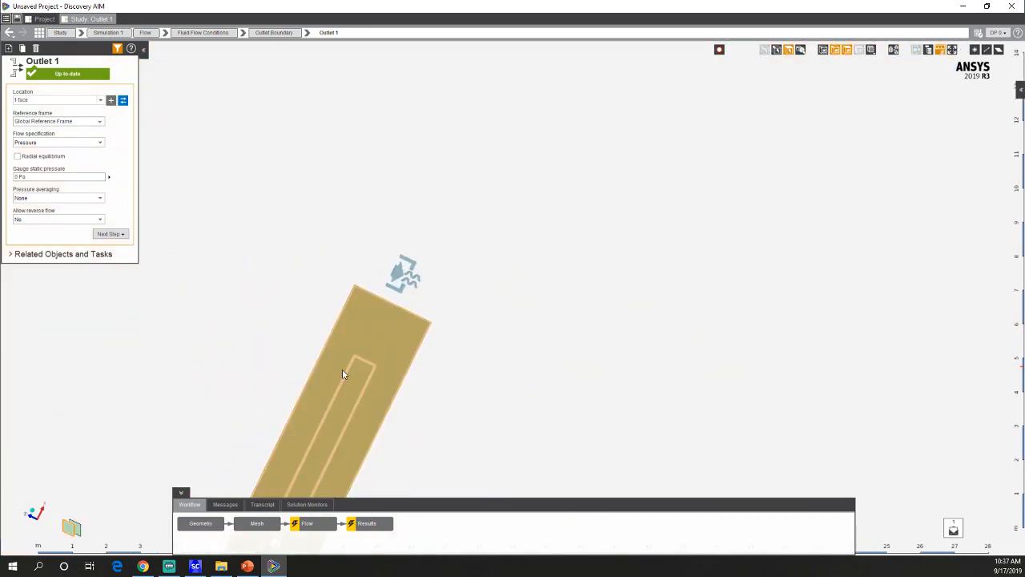
right_click(352, 337)
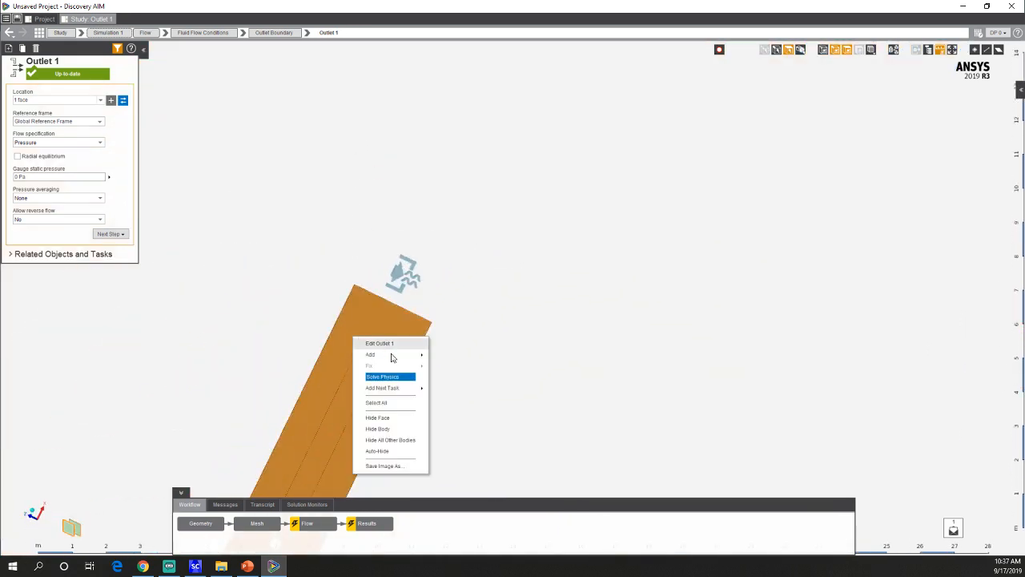
mouse_move(400, 357)
mouse_move(471, 370)
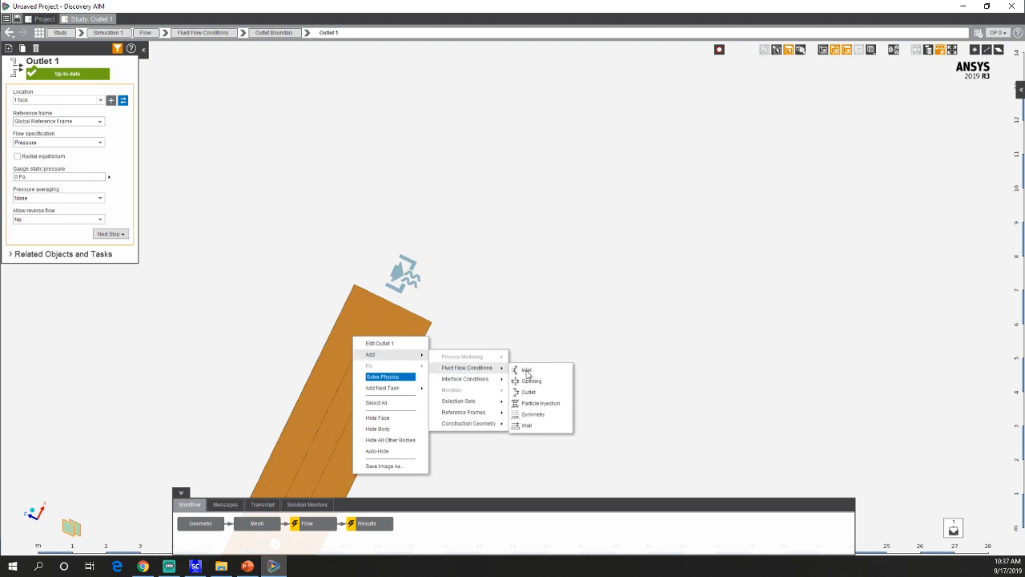
left_click(533, 415)
middle_click_drag(283, 245, 356, 439)
middle_click_drag(371, 320, 286, 333, "ctrl")
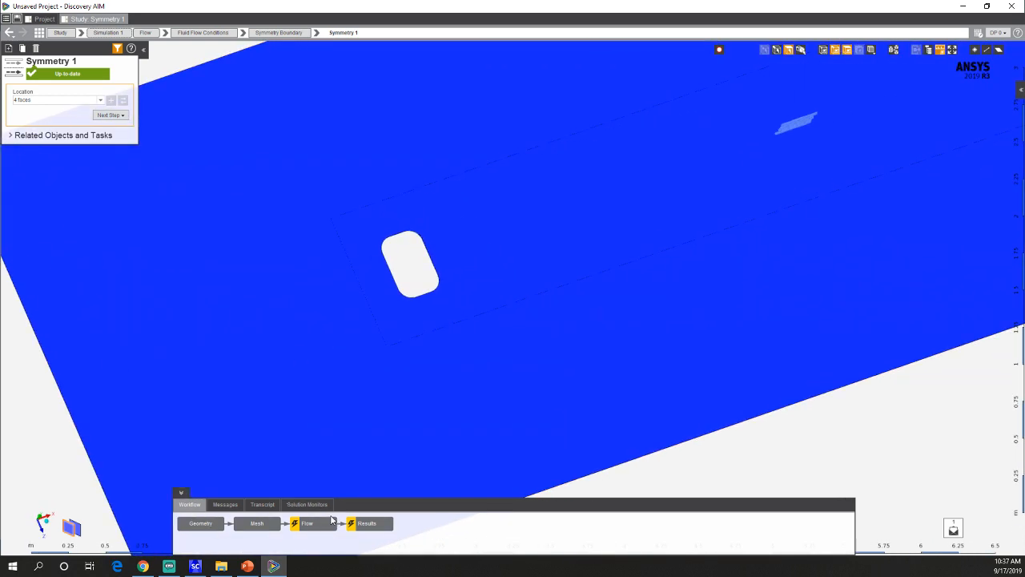
Add a second chart monitor to the flow physics and create a calculated value as its monitored quantity.
left_click(311, 521)
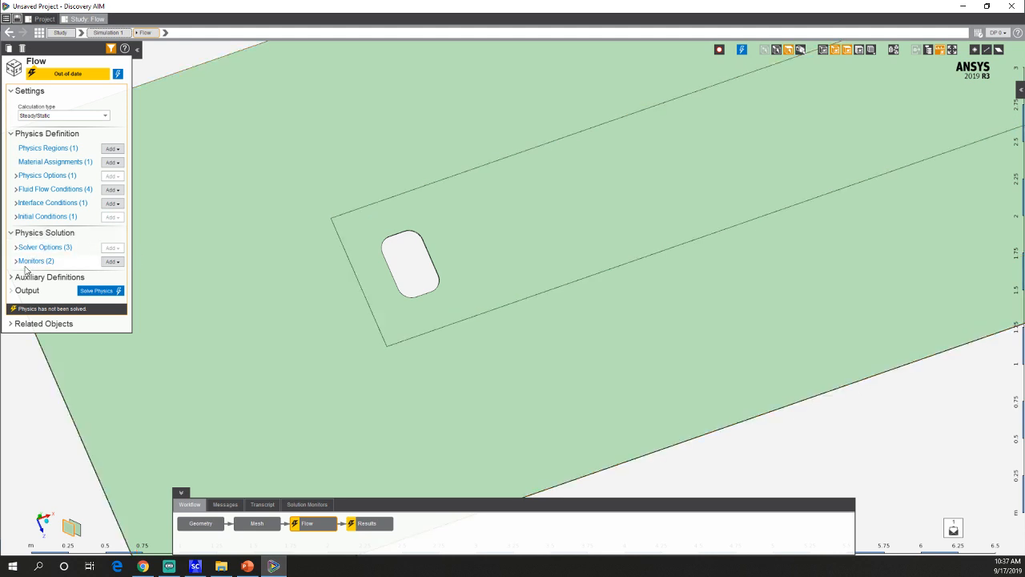
left_click(15, 262)
left_click(113, 262)
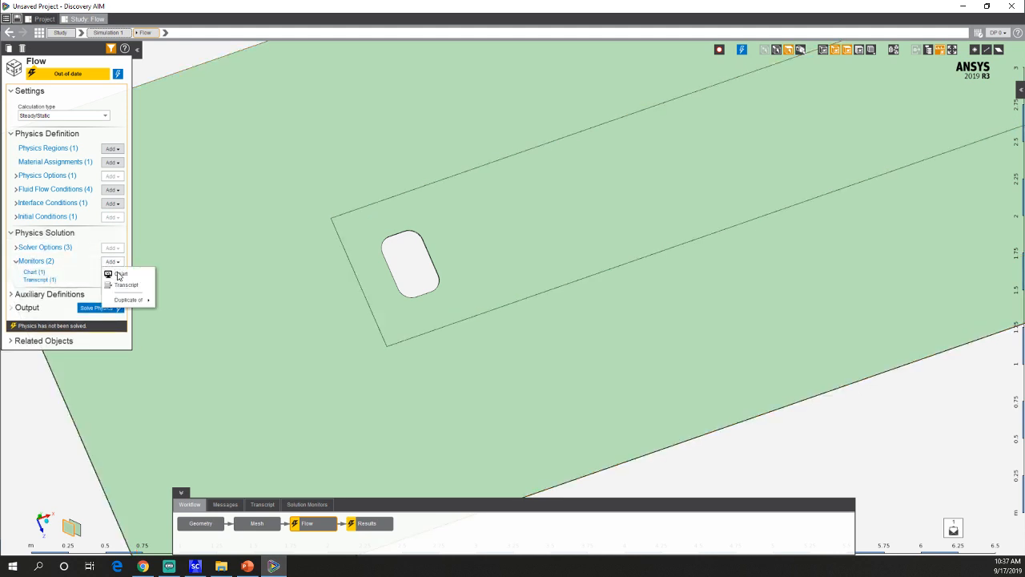
left_click(119, 276)
left_click(60, 120)
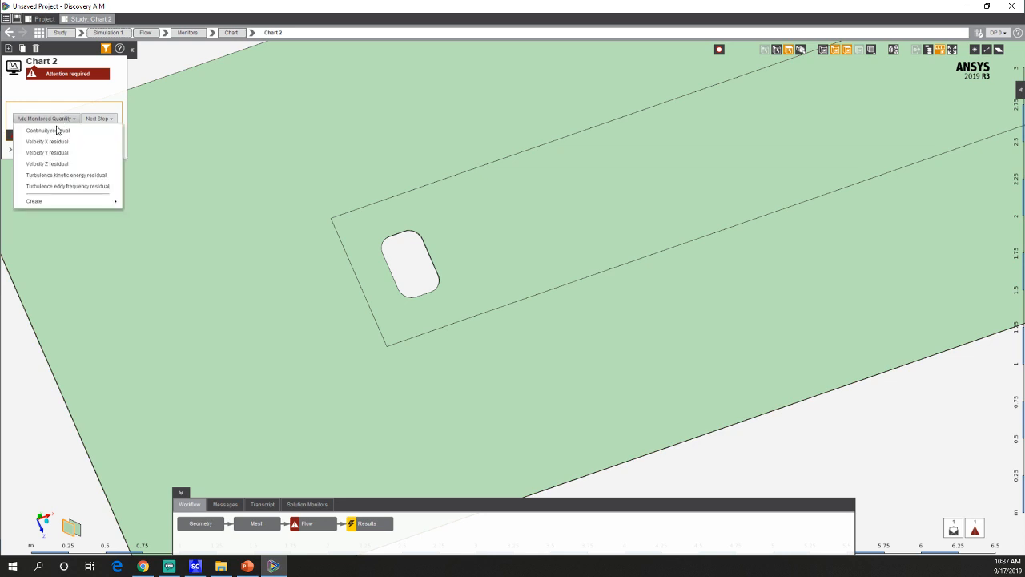
mouse_move(48, 202)
left_click(156, 203)
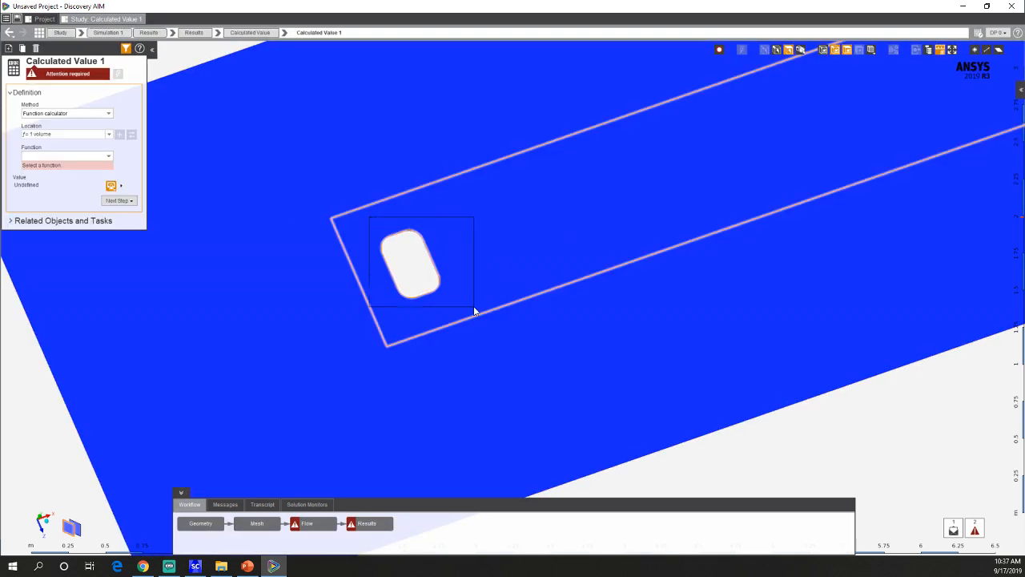
Define the calculated value as the sum of Force X over the eight wall faces of the rounded-corner body.
left_click(640, 211)
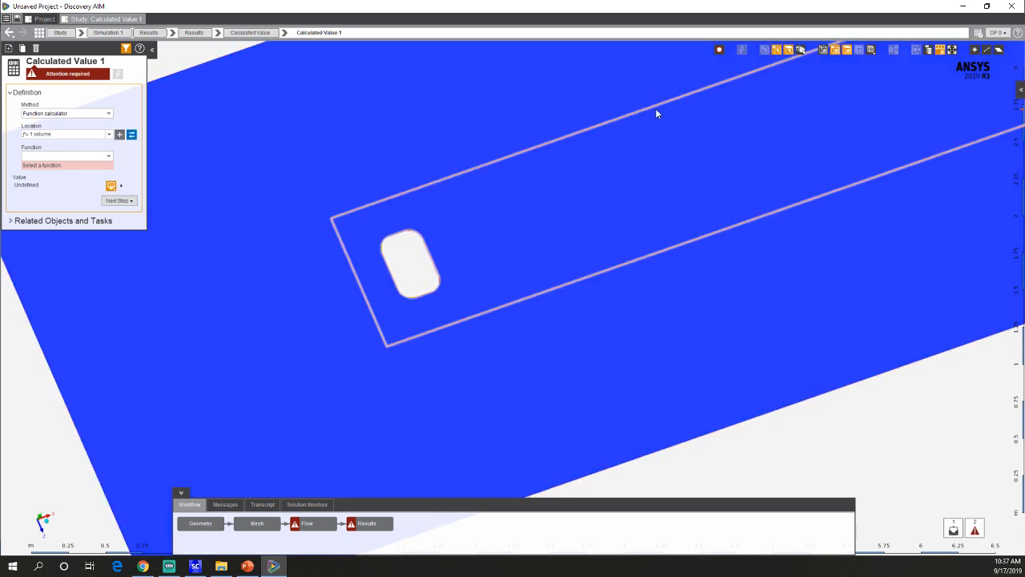
left_click(131, 136)
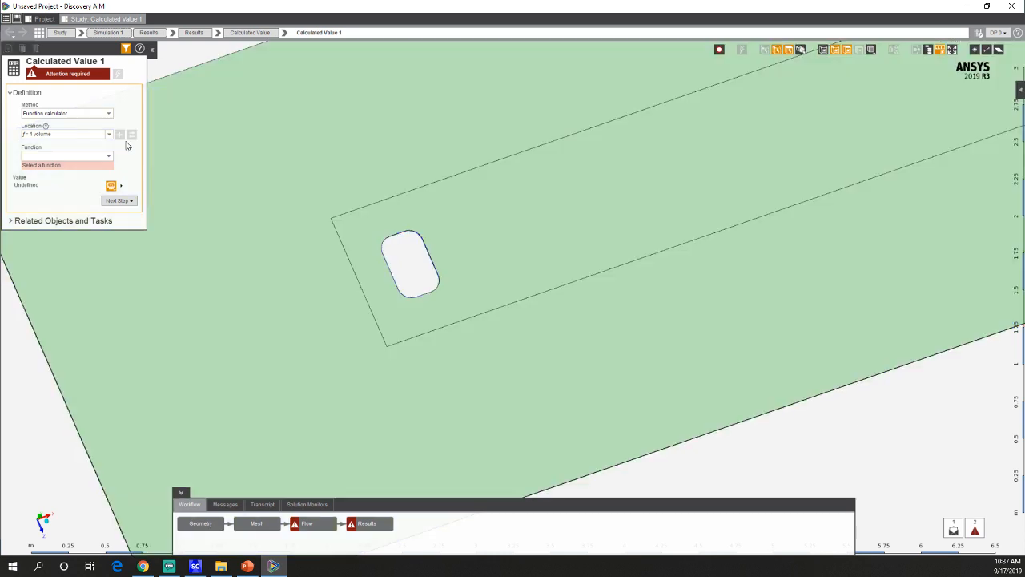
left_click(110, 160)
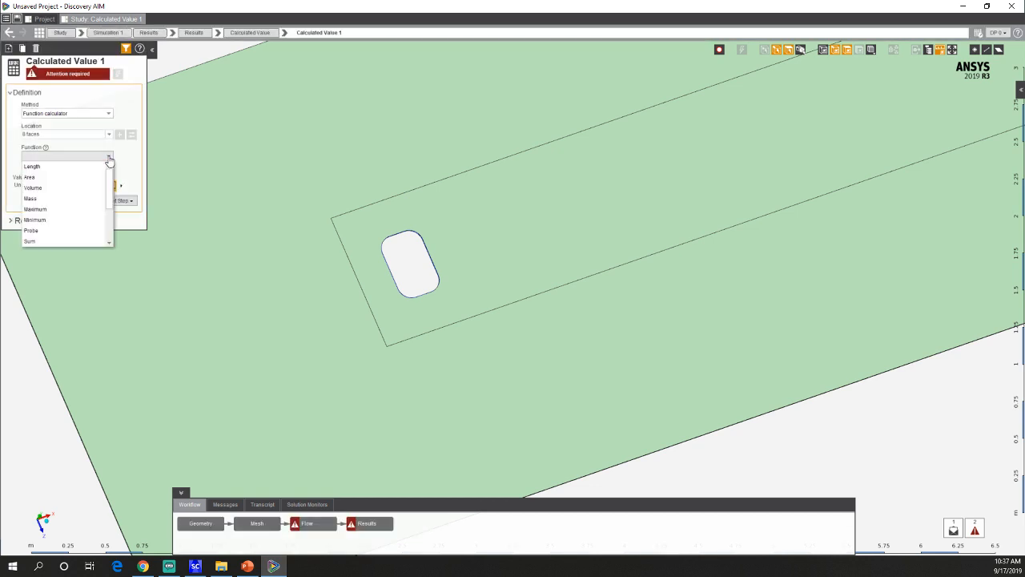
left_click(48, 241)
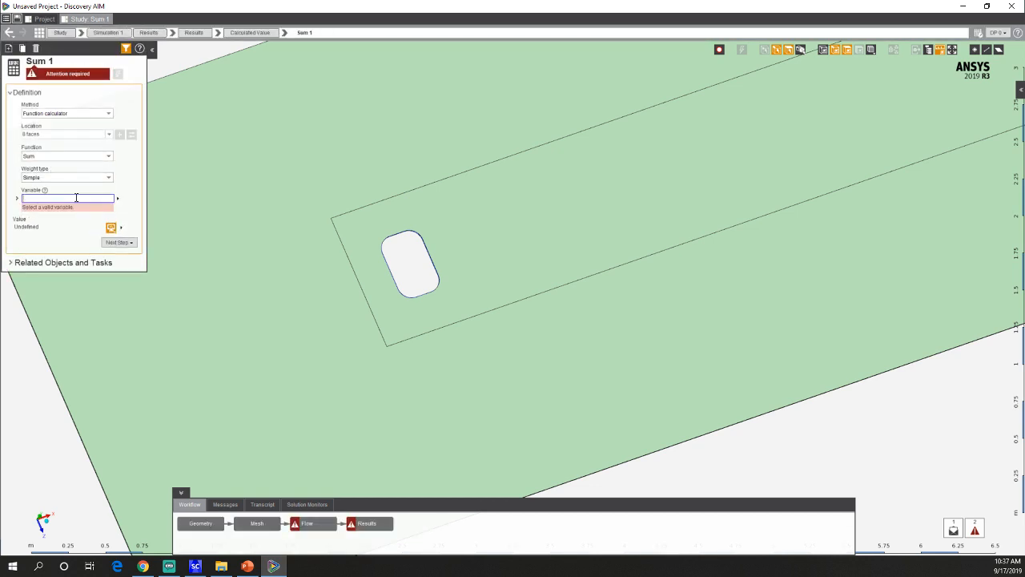
left_click(76, 197)
left_click(52, 306)
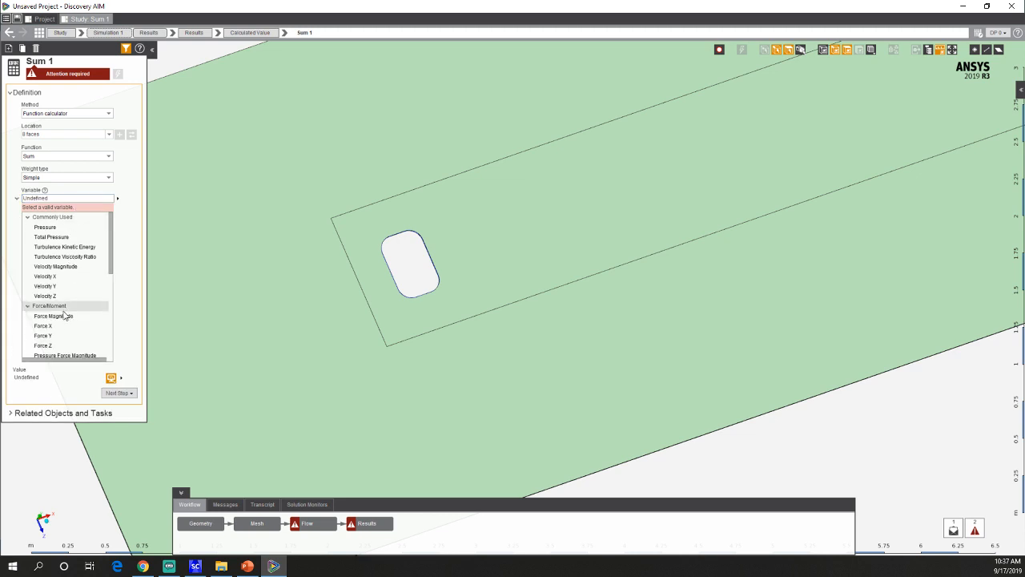
scroll(54, 308, "down", 1)
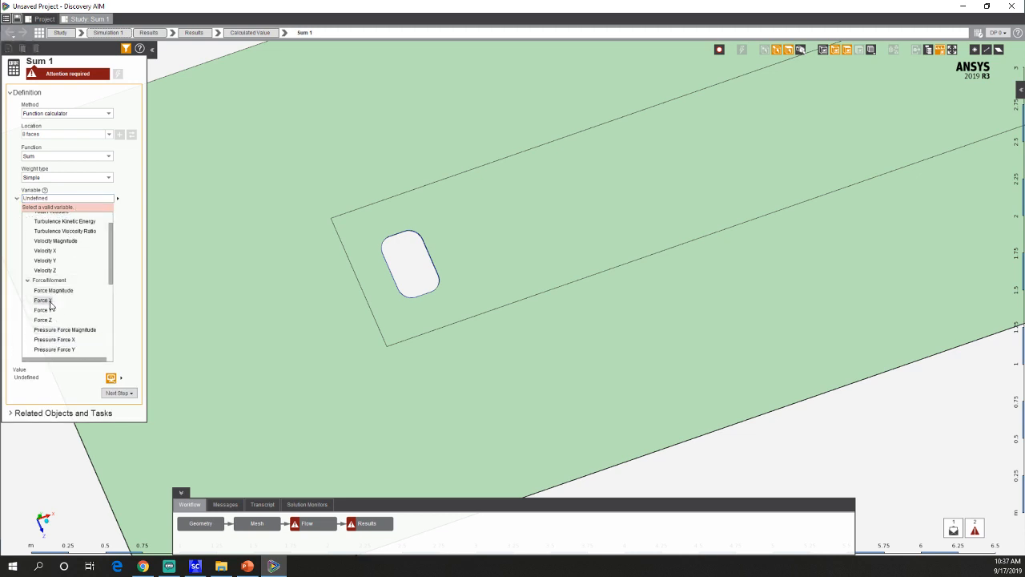
left_click(48, 300)
Evaluate the Force X sum, agreeing to update the preceding tasks so the flow is solved.
middle_click_drag(297, 414, 157, 373)
key("alt+Tab")
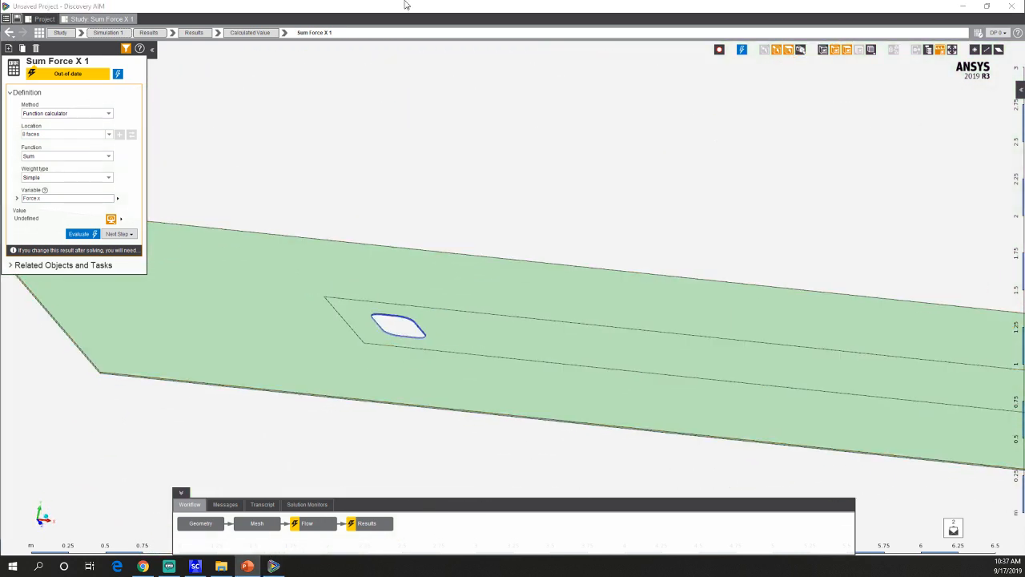
left_click(90, 235)
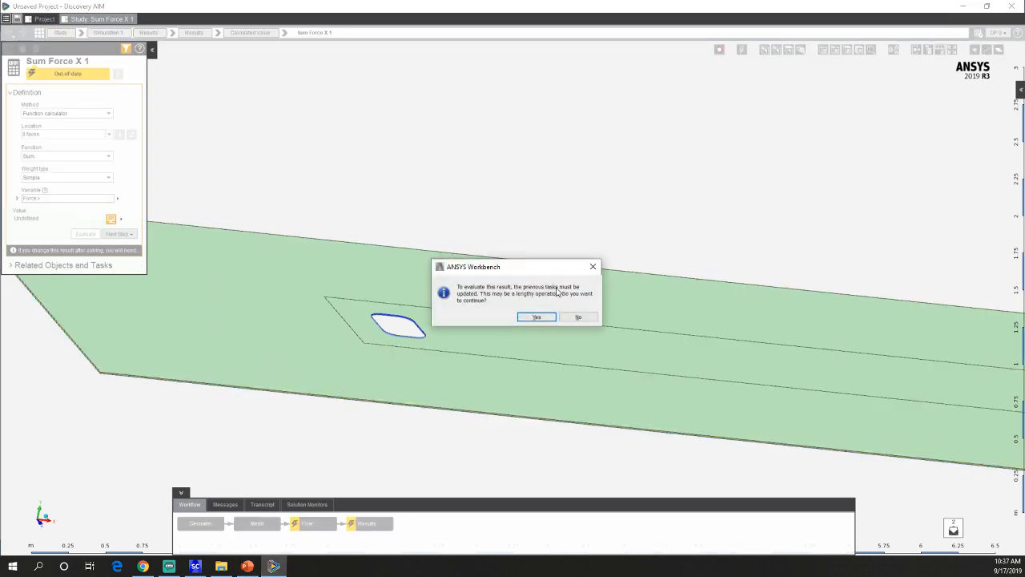
left_click(534, 317)
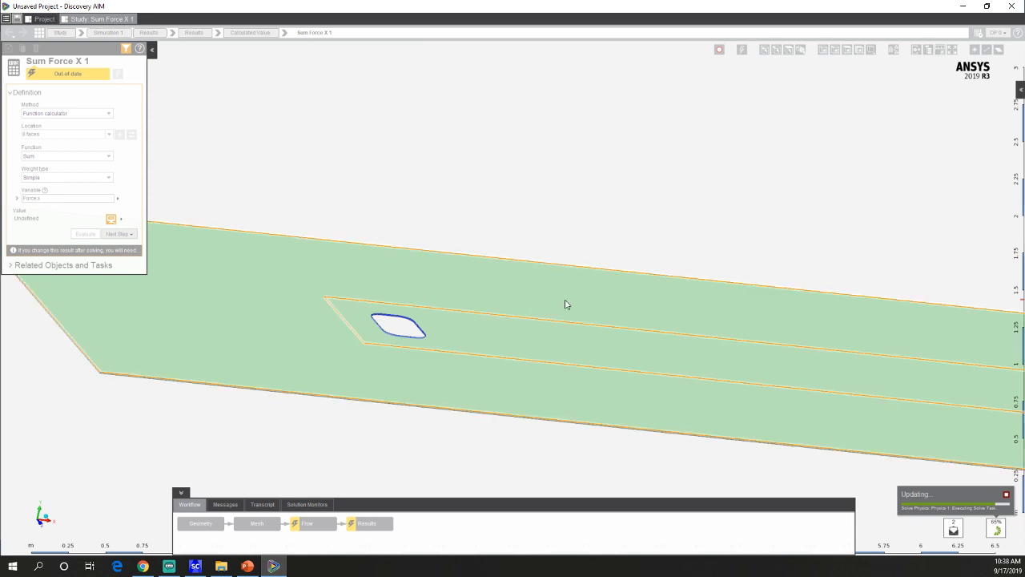
Examine the residual convergence chart in an enlarged solution monitor, and inspect the calculated force on the body.
middle_click_drag(609, 298, 571, 360)
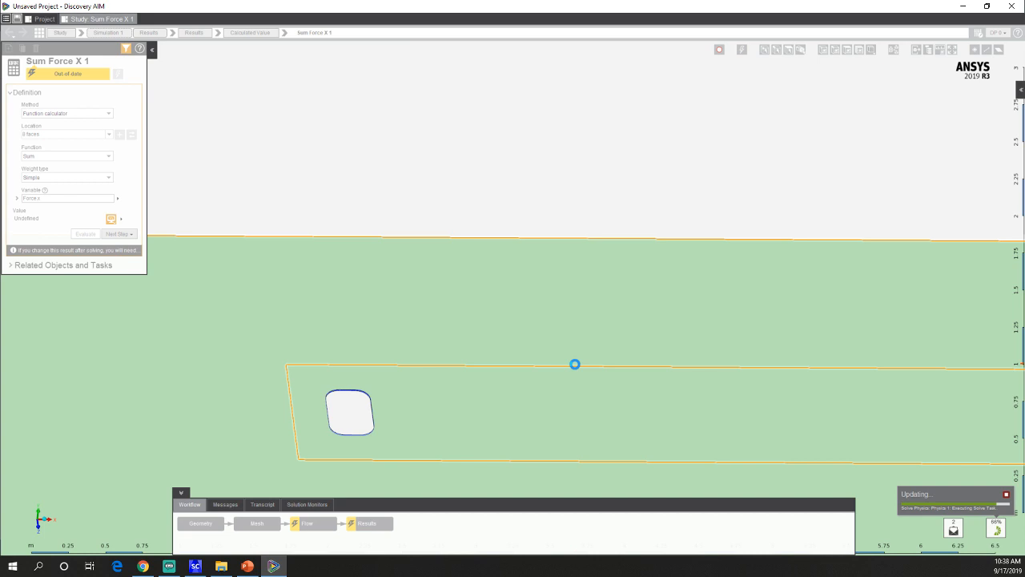
left_click(322, 504)
left_click_drag(392, 501, 389, 372)
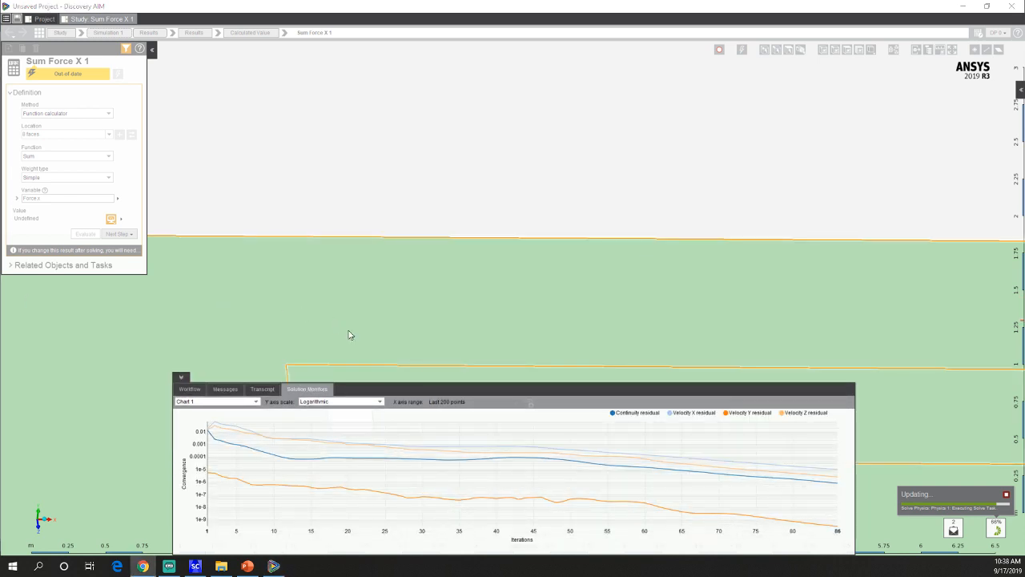
mouse_move(629, 457)
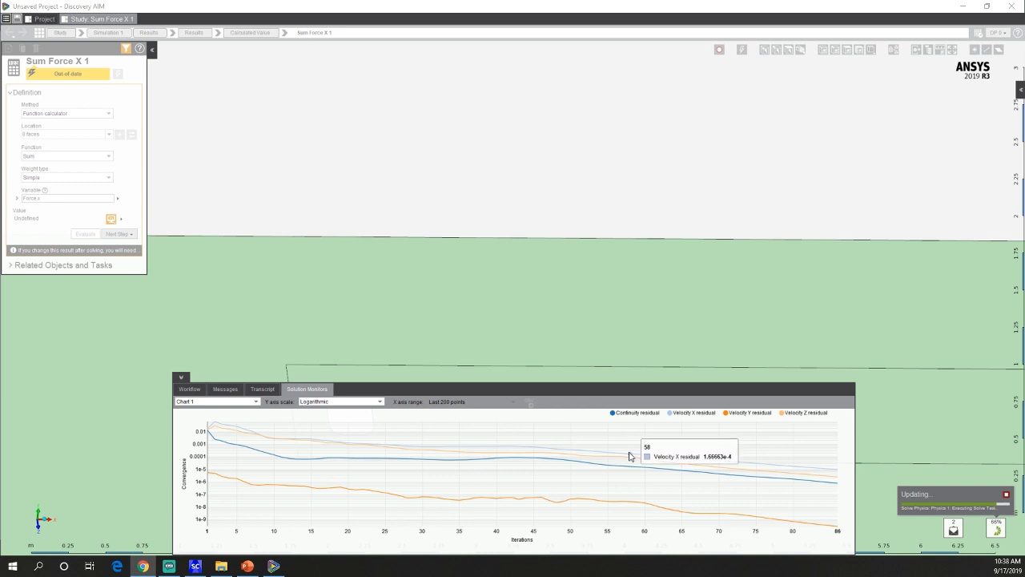
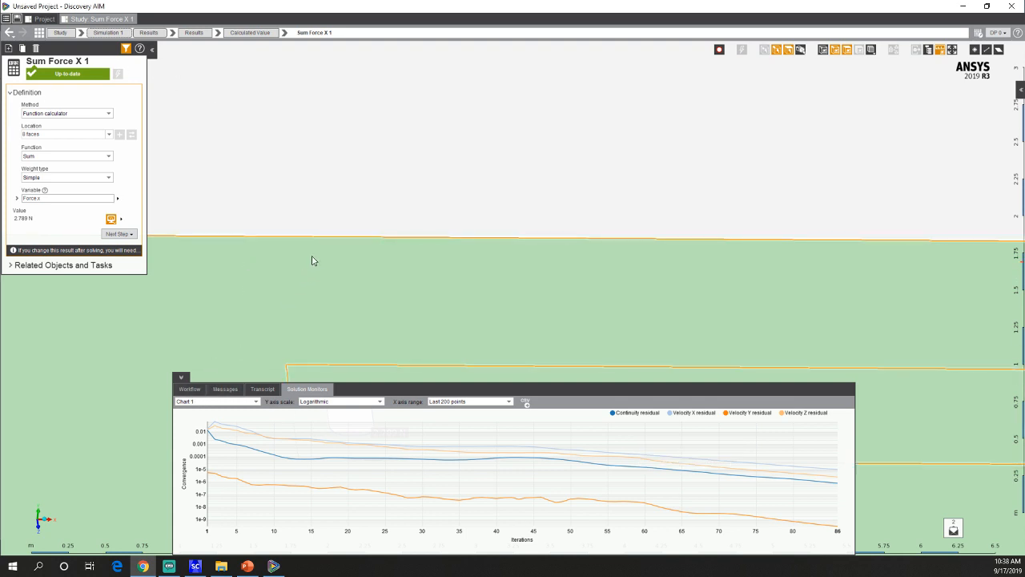
middle_click_drag(313, 258, 356, 34, "ctrl")
middle_click_drag(406, 142, 360, 364)
middle_click_drag(395, 290, 448, 277)
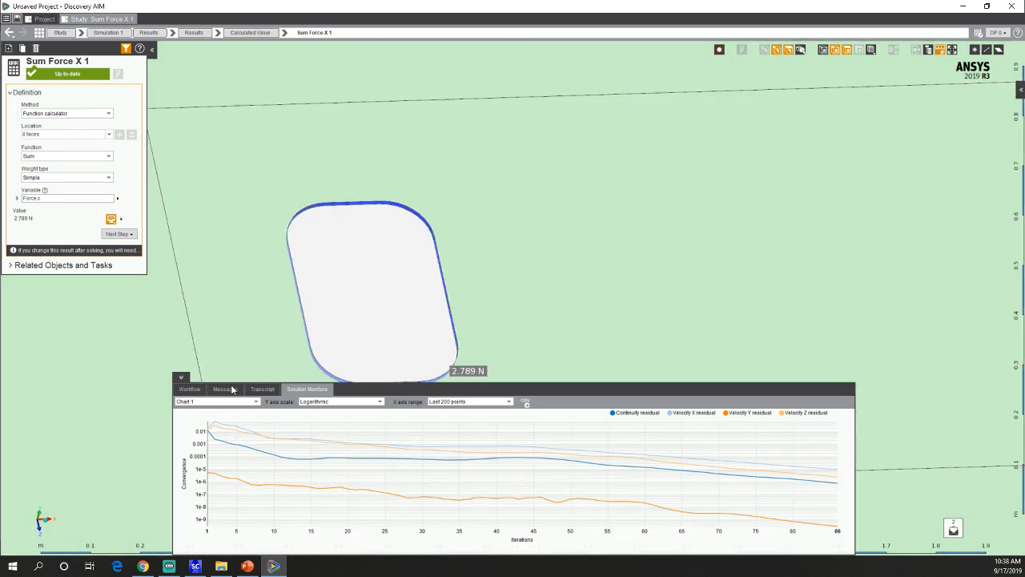
Review the inlet's velocity magnitude among the fluid flow conditions.
left_click(191, 389)
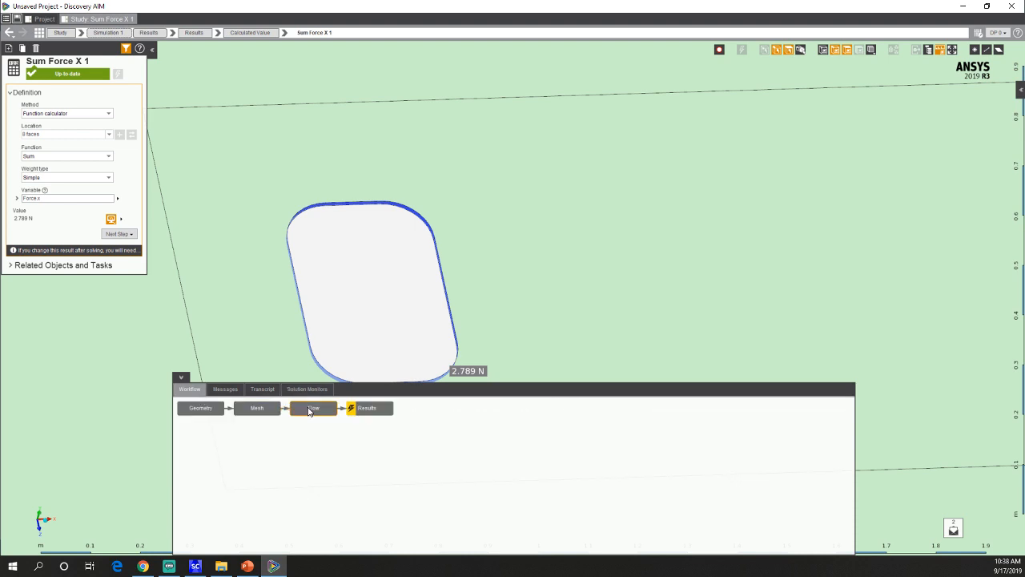
left_click(311, 409)
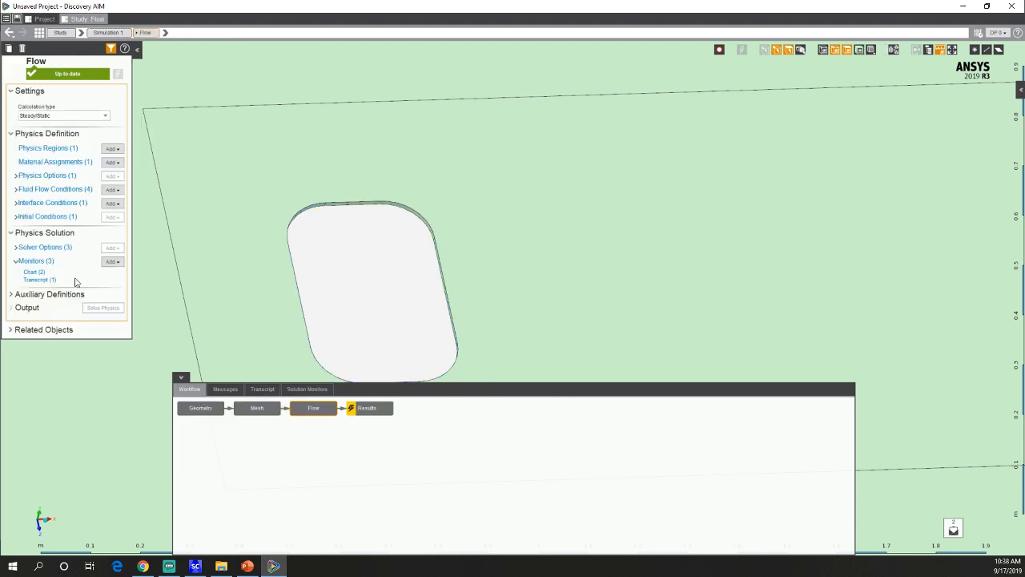
left_click(56, 189)
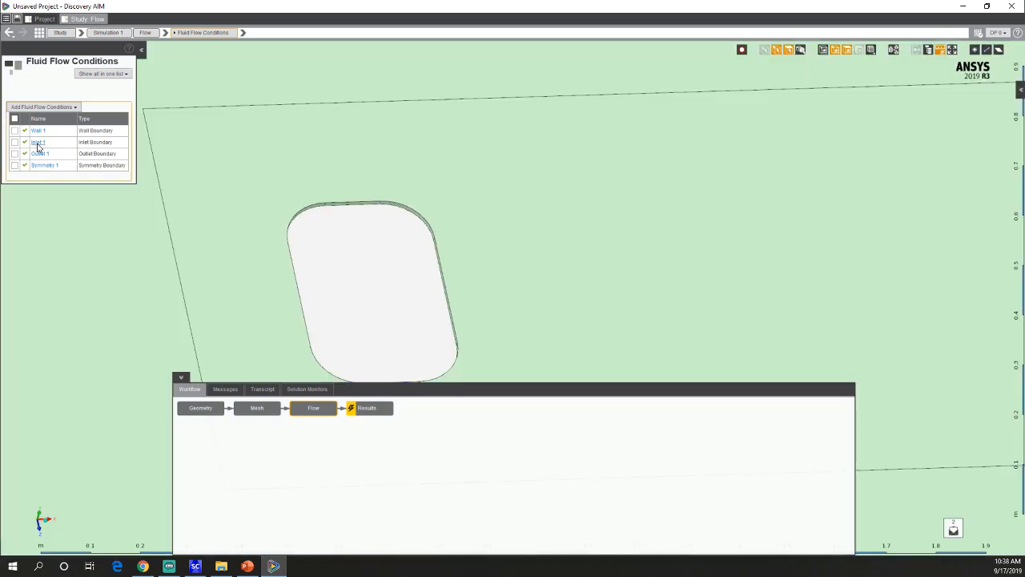
left_click(38, 143)
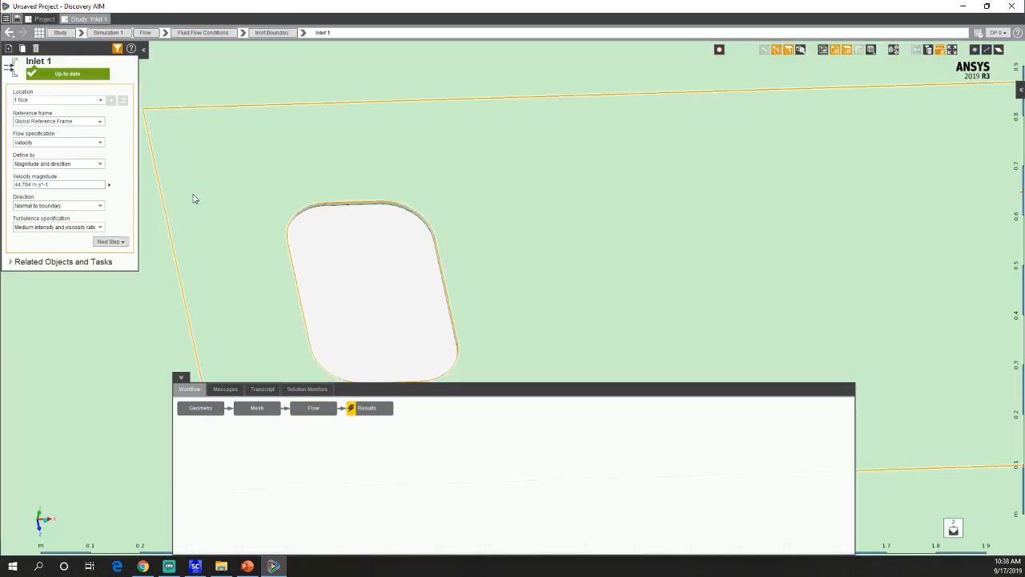
scroll(306, 232, "down", 3)
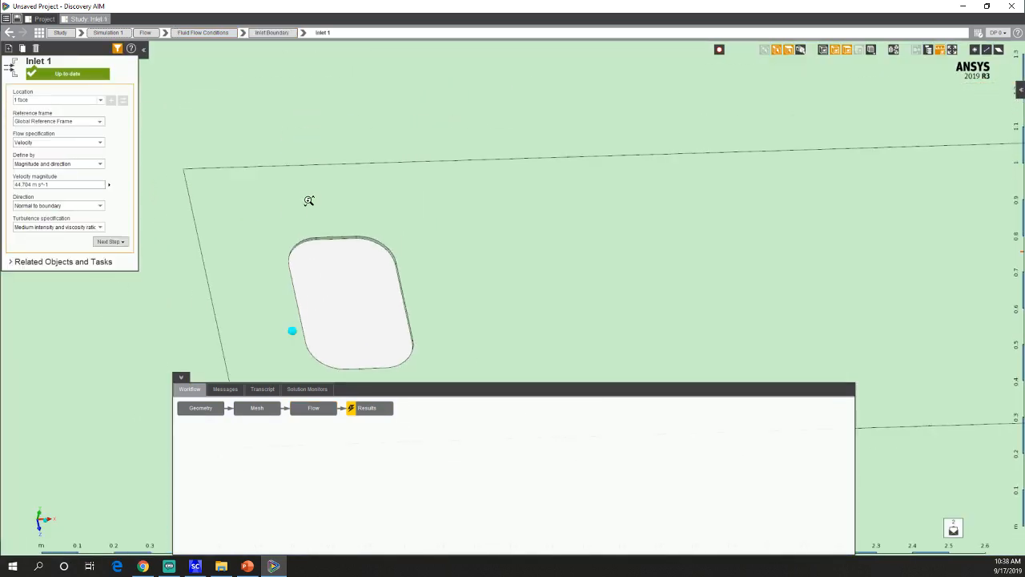
Open the existing velocity vector result and evaluate it.
left_click(366, 410)
left_click(35, 144)
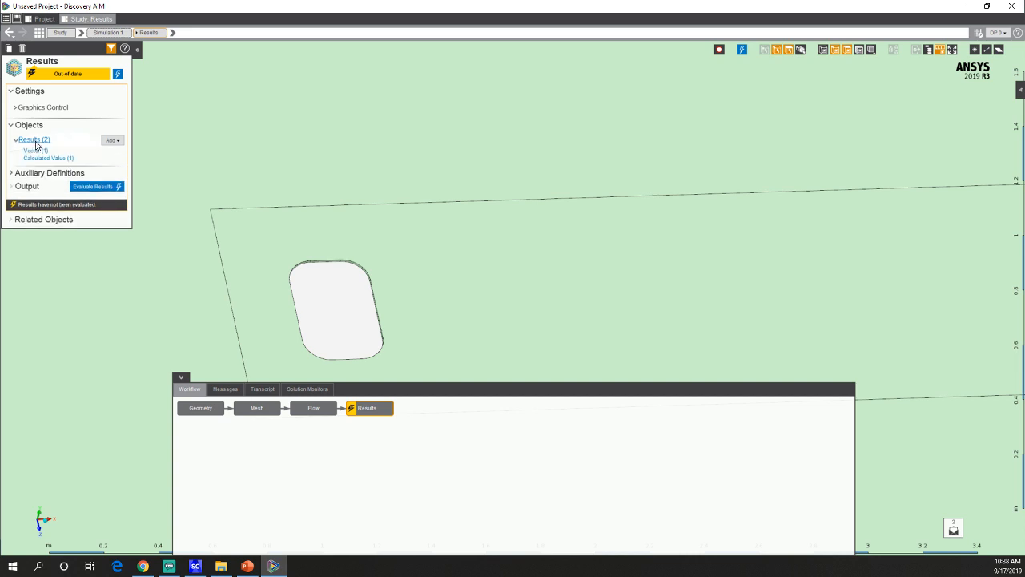
left_click(35, 151)
double_click(44, 134)
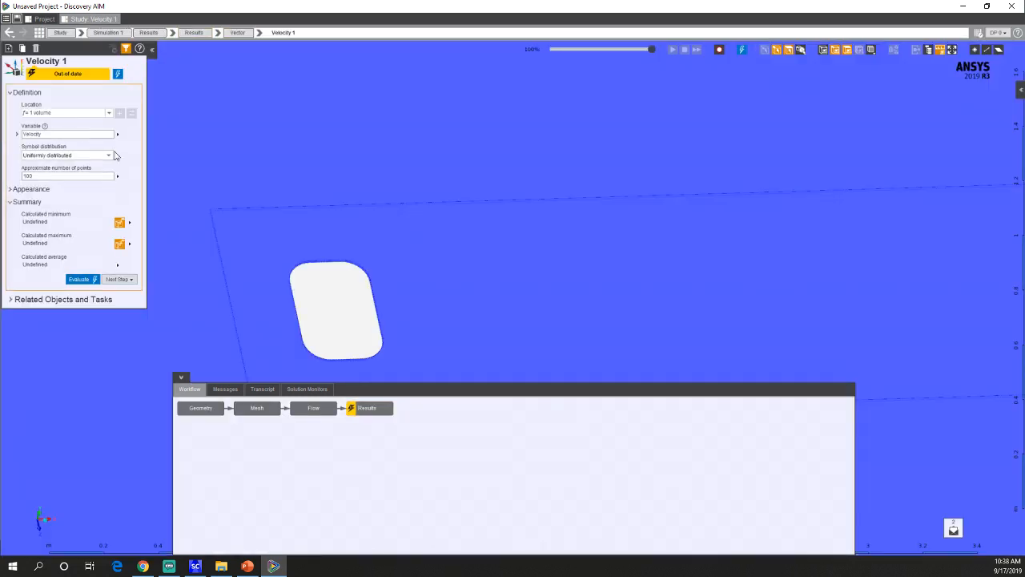
left_click(118, 75)
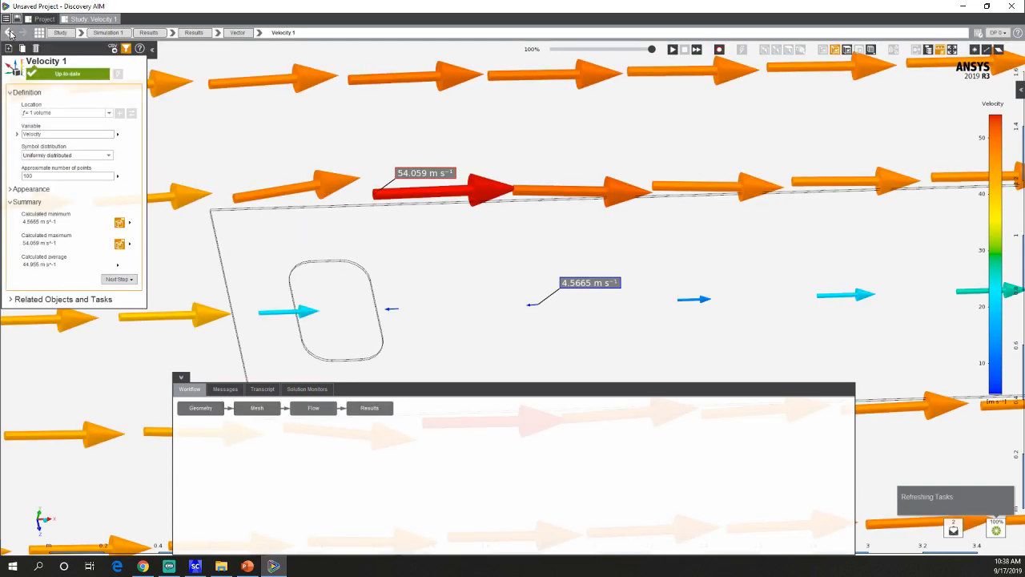
Add a Velocity Magnitude contour on the two flat side faces of the outer and inner regions and evaluate it.
left_click(11, 34)
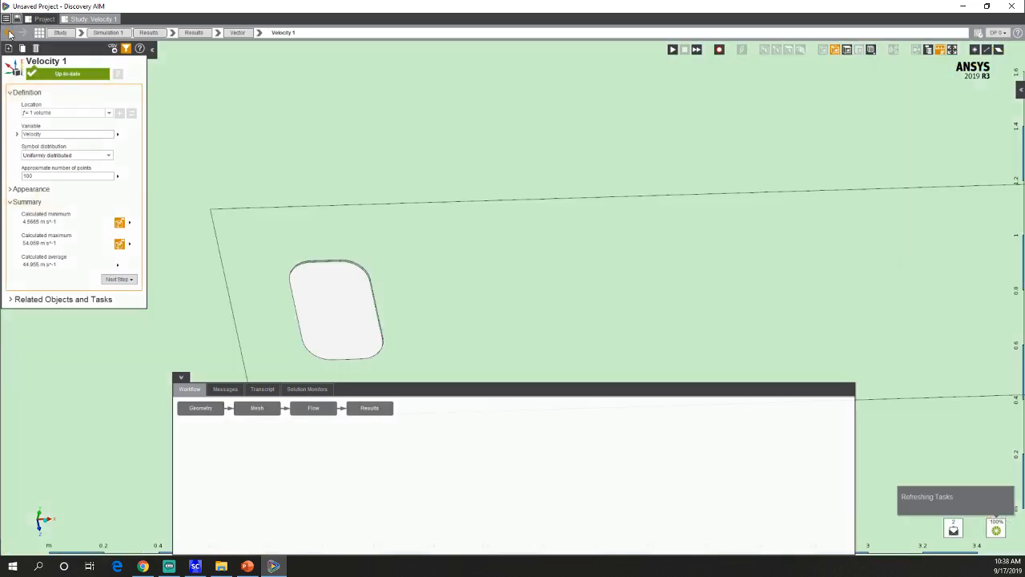
right_click(144, 229)
left_click(264, 233)
left_click(262, 169)
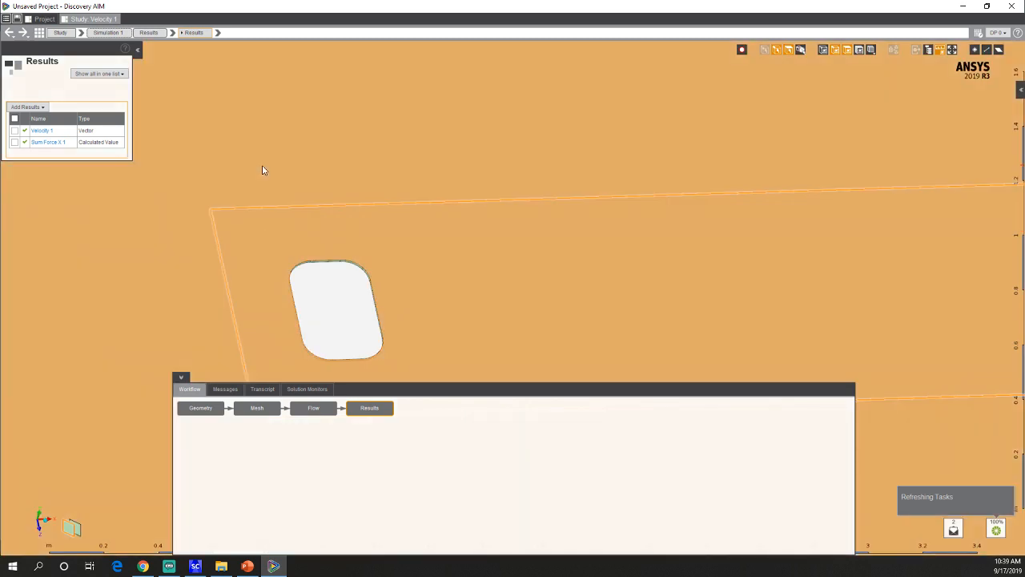
right_click(262, 170)
mouse_move(300, 175)
mouse_move(364, 178)
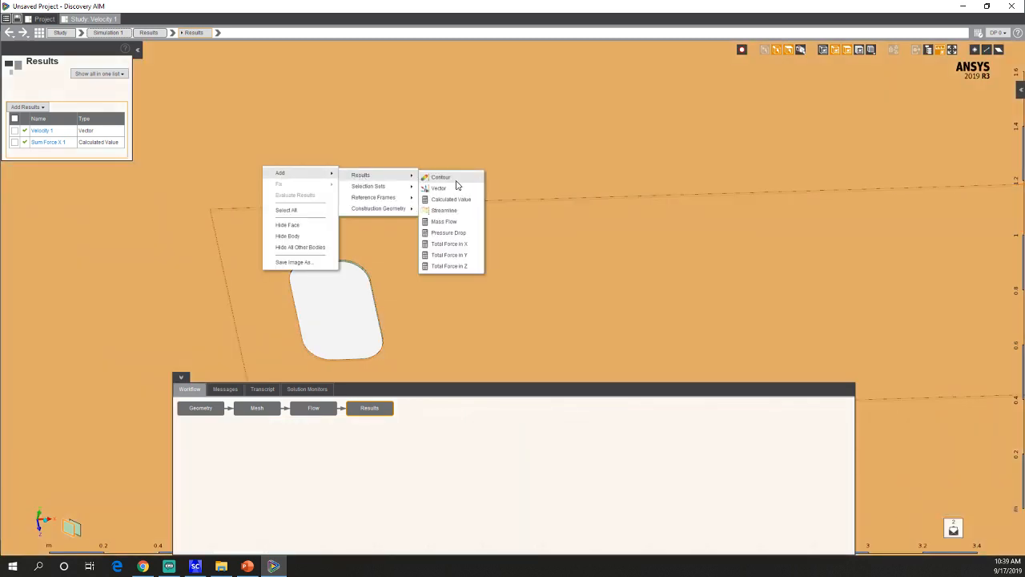
left_click(455, 179)
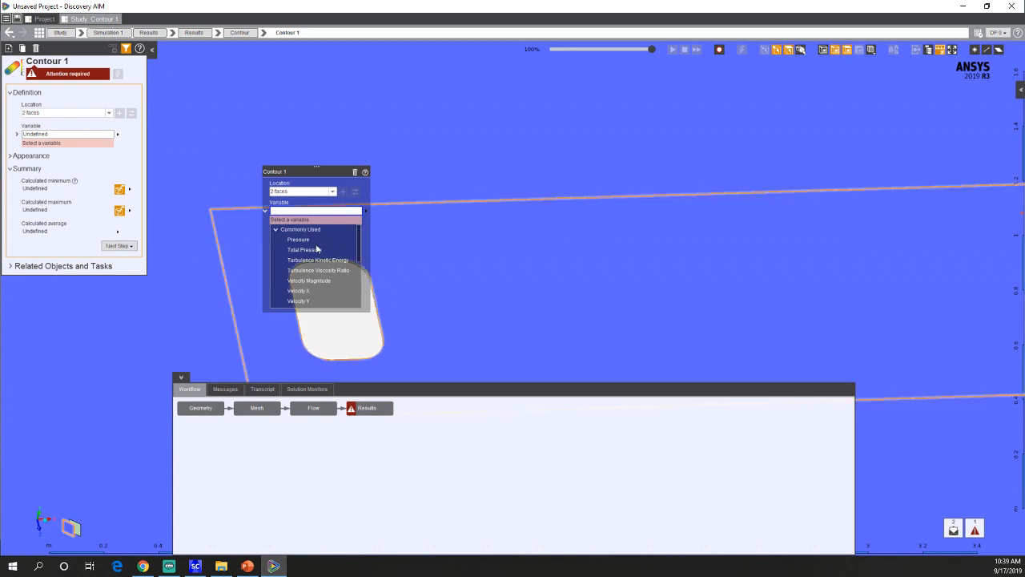
scroll(316, 277, "down", 1)
left_click(317, 254)
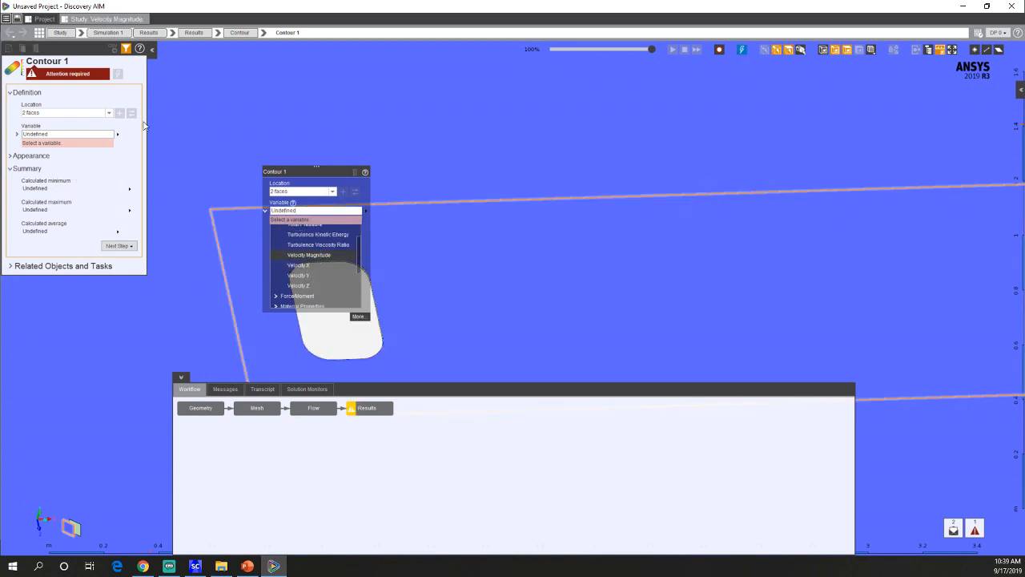
left_click(118, 73)
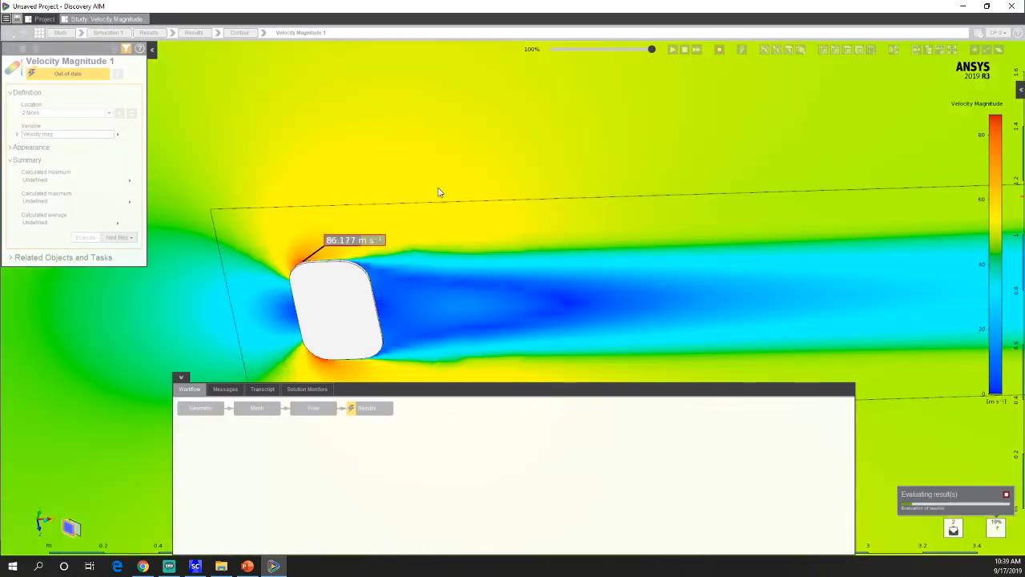
Examine the velocity contour around the body, probing speeds near the rounded leading corners and upstream of it.
middle_click_drag(439, 189, 443, 91, "shift")
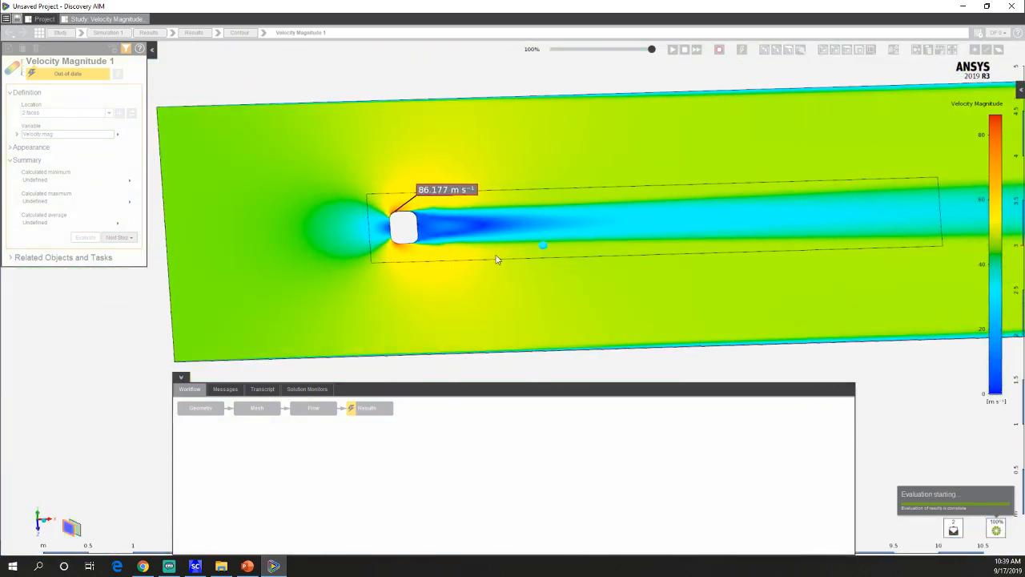
middle_click_drag(496, 260, 535, 303)
middle_click_drag(420, 258, 430, 362, "shift")
middle_click_drag(332, 215, 492, 254, "ctrl")
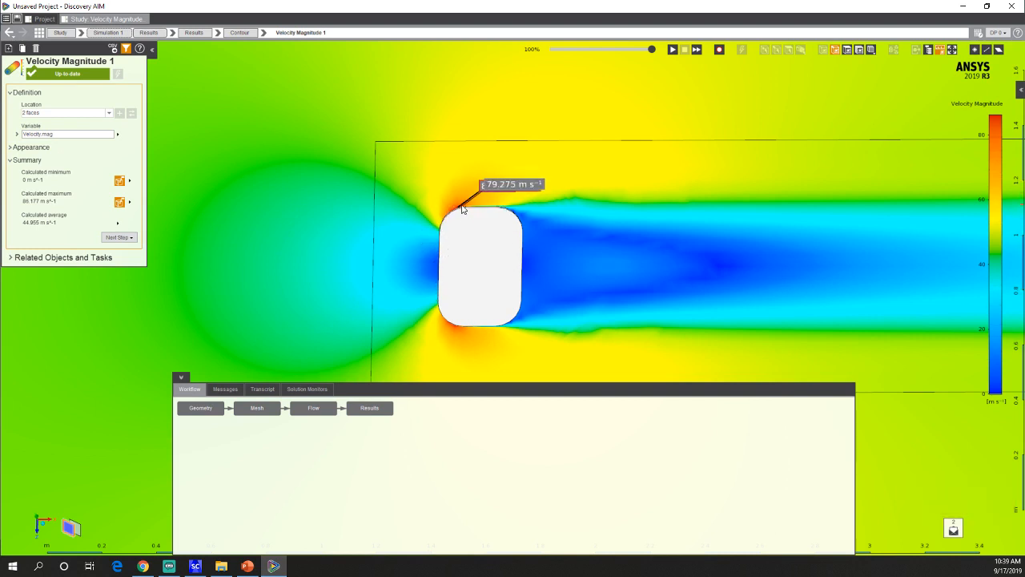
middle_click_drag(467, 241, 466, 270, "shift")
middle_click_drag(360, 207, 485, 258, "ctrl")
middle_click_drag(424, 216, 424, 260, "shift")
middle_click_drag(257, 160, 776, 302, "ctrl")
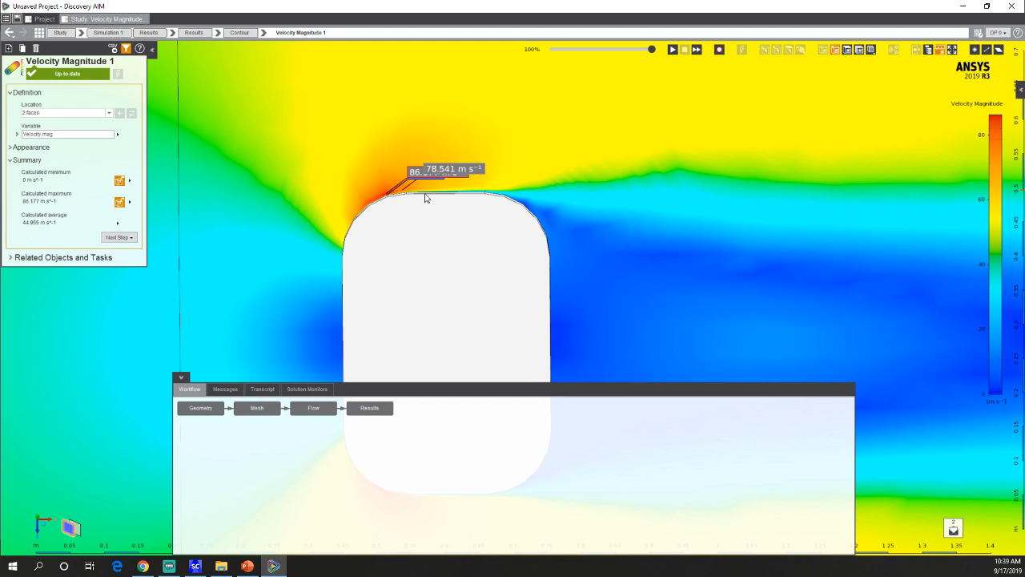
middle_click_drag(307, 217, 428, 154, "ctrl")
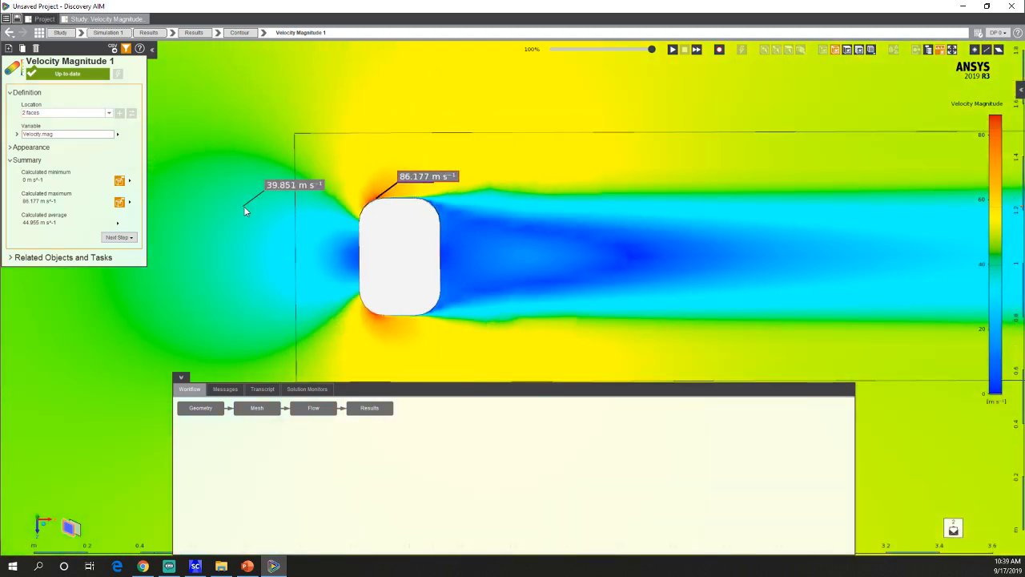
Change the contour's variable to Pressure and evaluate it.
left_click(68, 134)
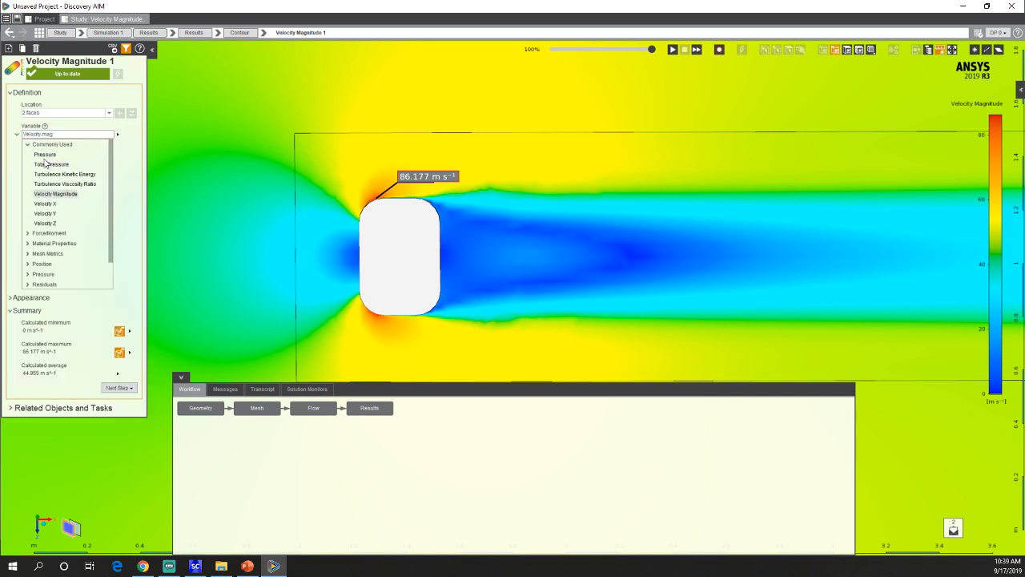
left_click(41, 155)
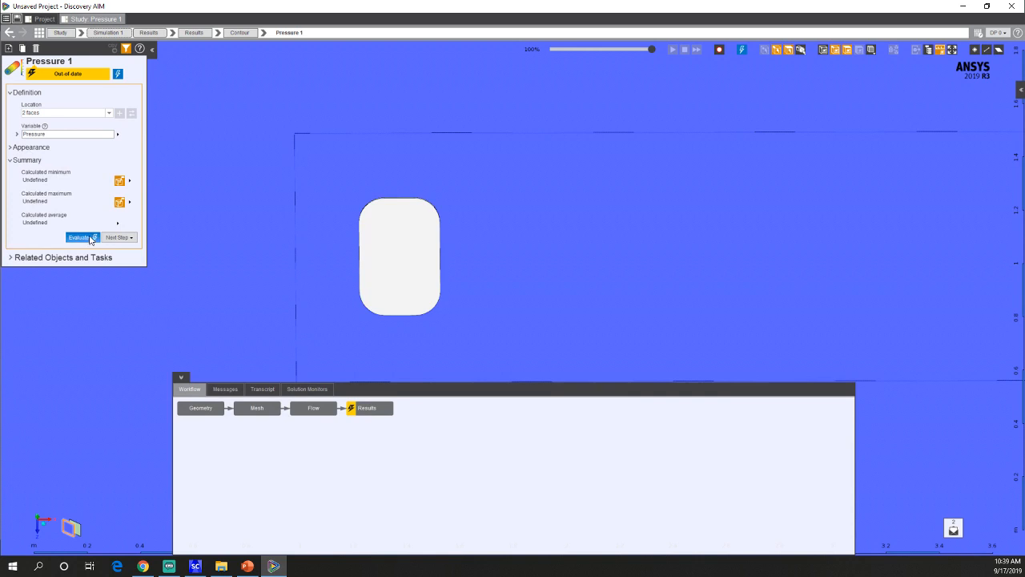
left_click(84, 238)
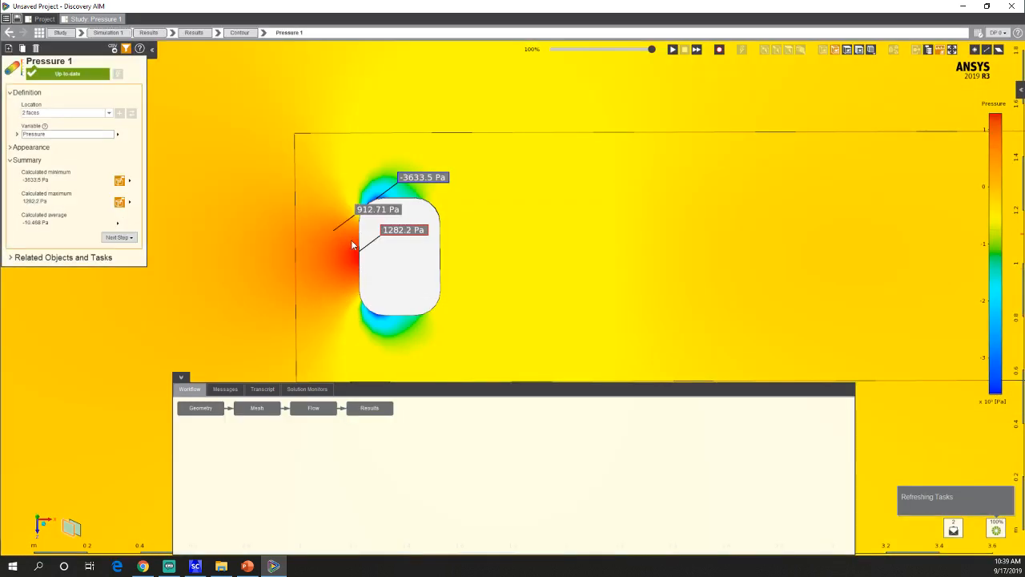
Change the contour's variable from Pressure back to Velocity Magnitude and evaluate it.
scroll(410, 263, "down", 8)
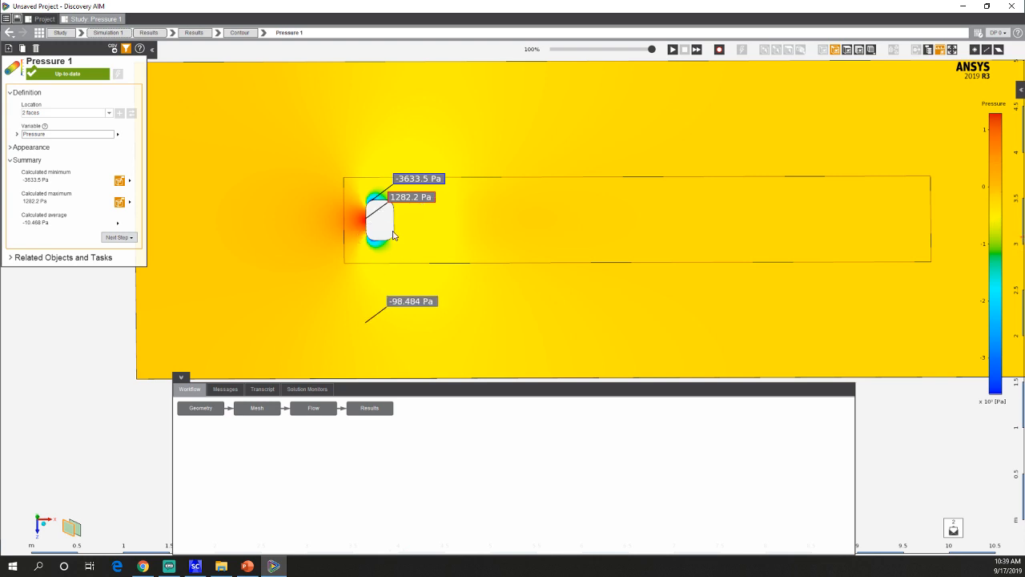
scroll(370, 216, "up", 5)
scroll(373, 316, "up", 2)
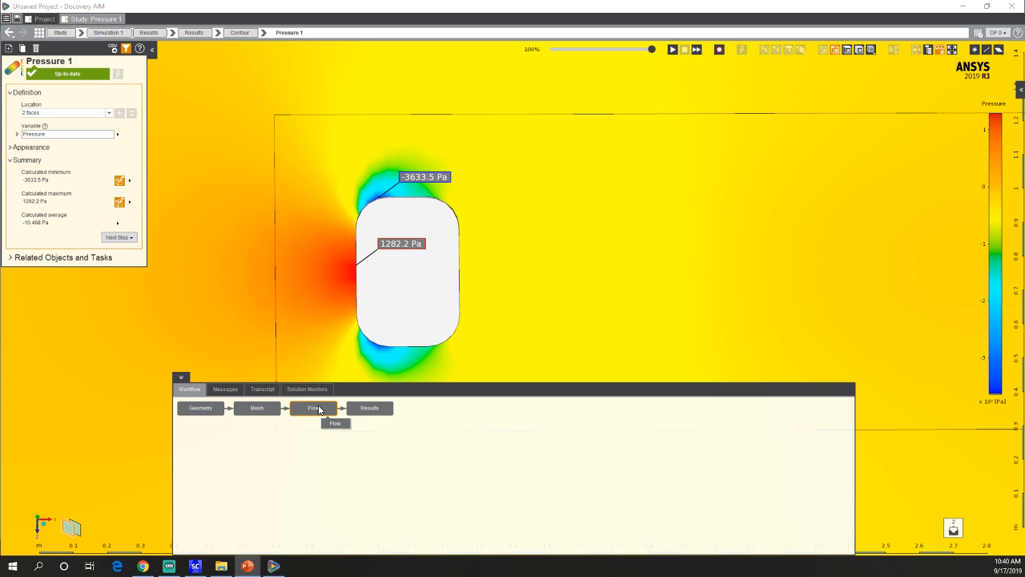
left_click(82, 134)
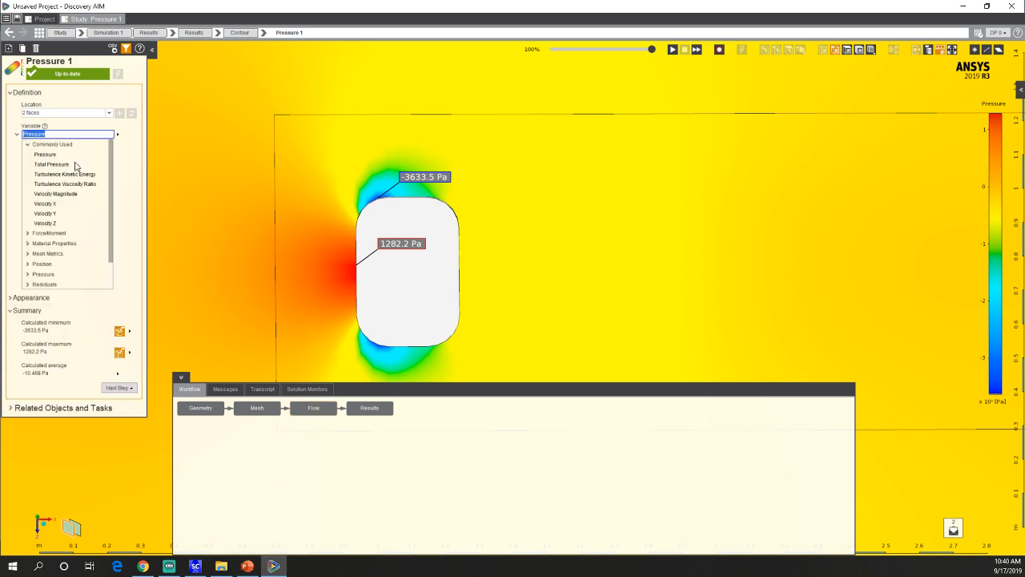
left_click(56, 194)
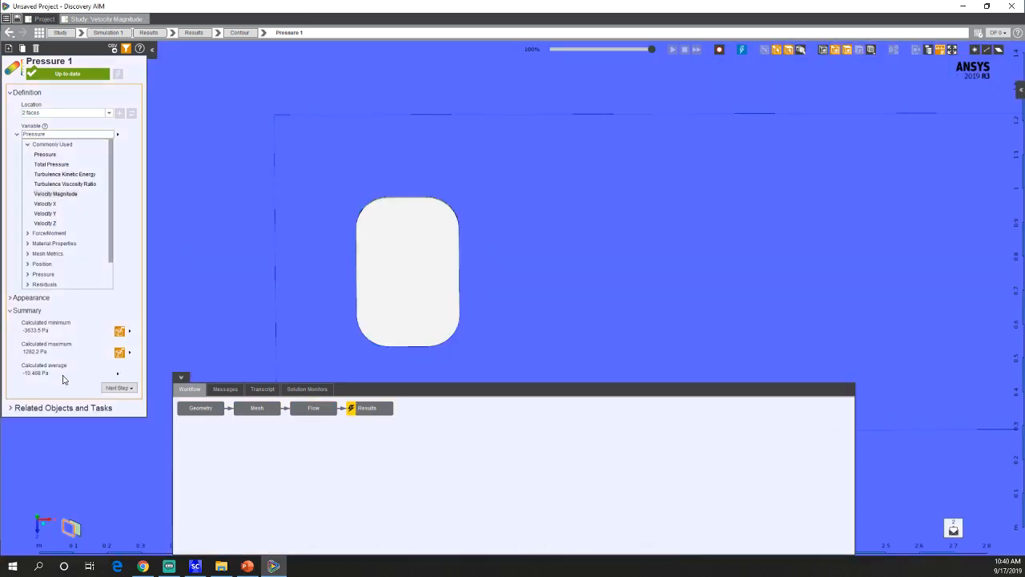
left_click(82, 237)
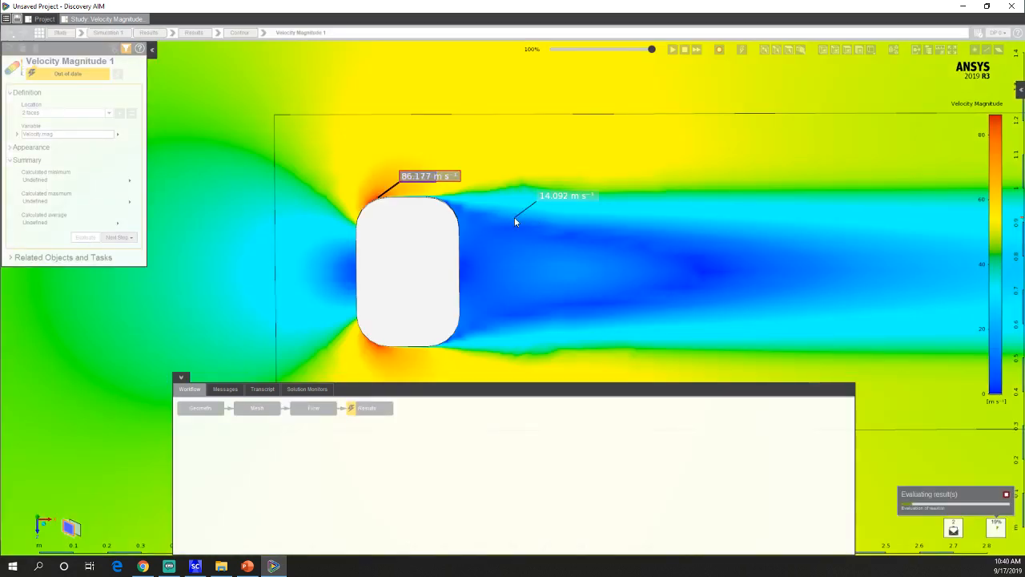
Examine the velocity contour around the body and along its wake to the downstream end of the inner region.
scroll(514, 217, "up", 5)
scroll(514, 218, "down", 10)
middle_click_drag(554, 219, 452, 221, "ctrl")
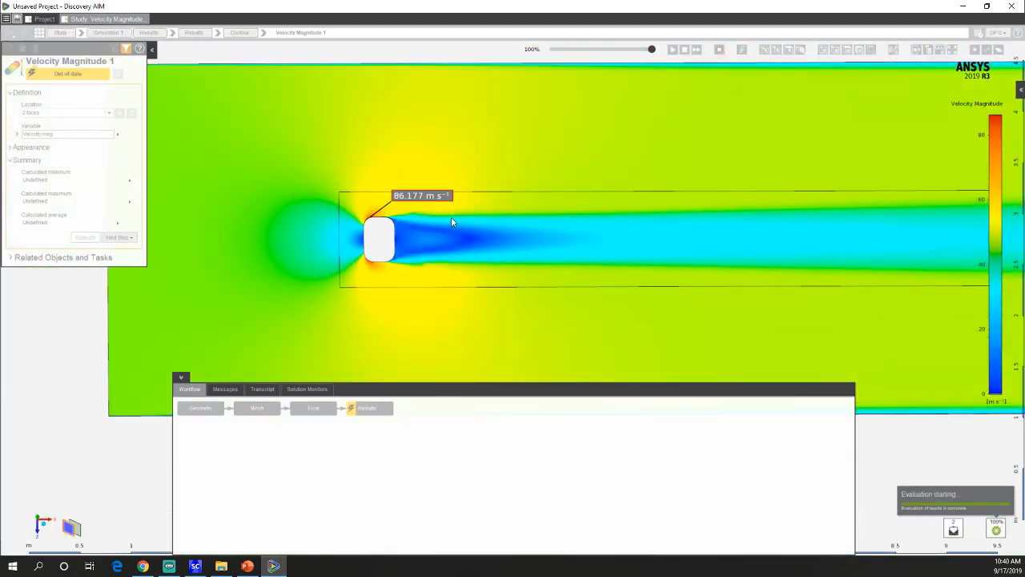
middle_click_drag(901, 256, 681, 257, "ctrl")
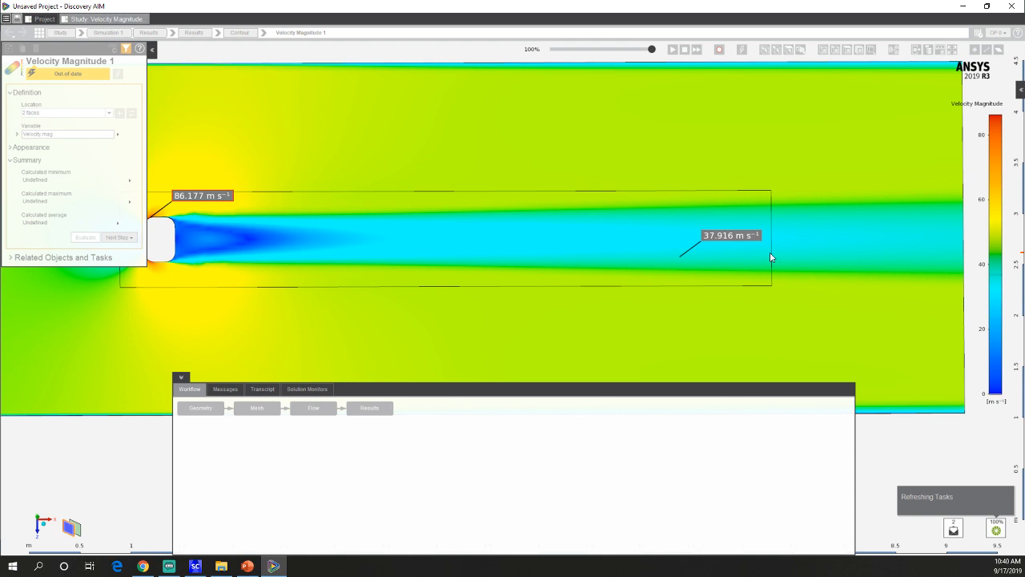
middle_click_drag(440, 272, 634, 259, "ctrl")
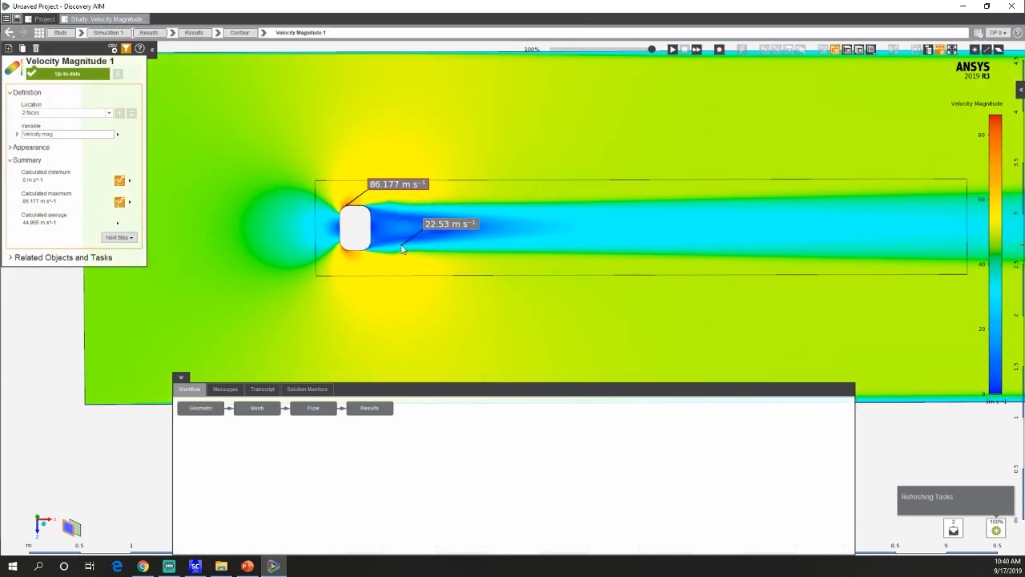
scroll(439, 259, "up", 3)
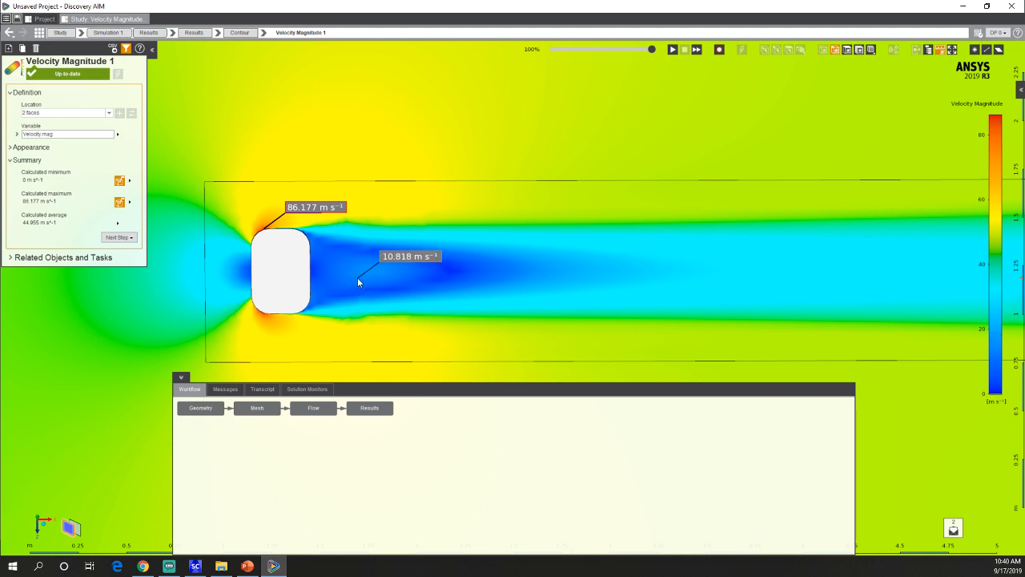
Set the flow's calculation type to Time-dependent with a duration of 1 s.
left_click(313, 408)
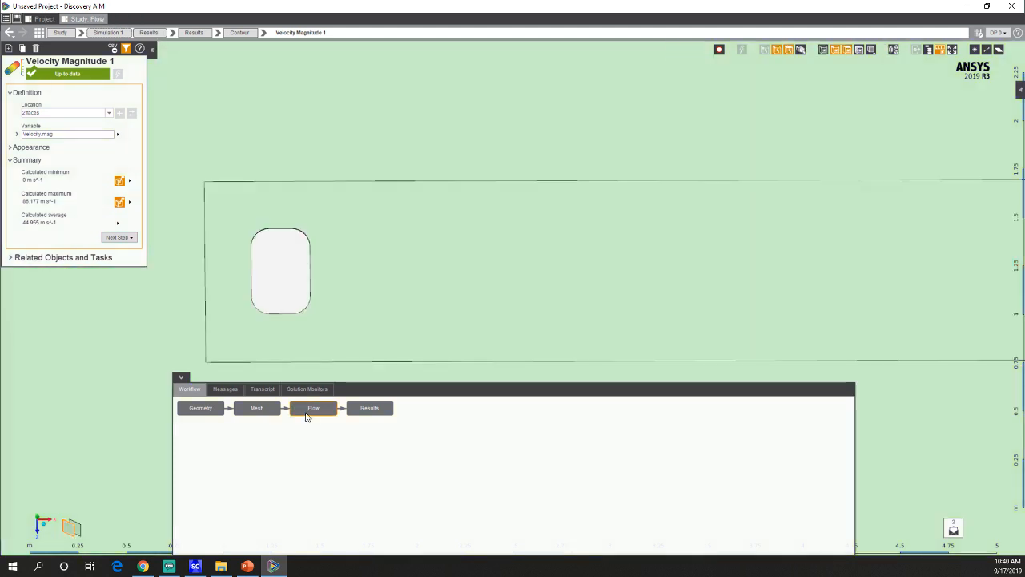
left_click(103, 120)
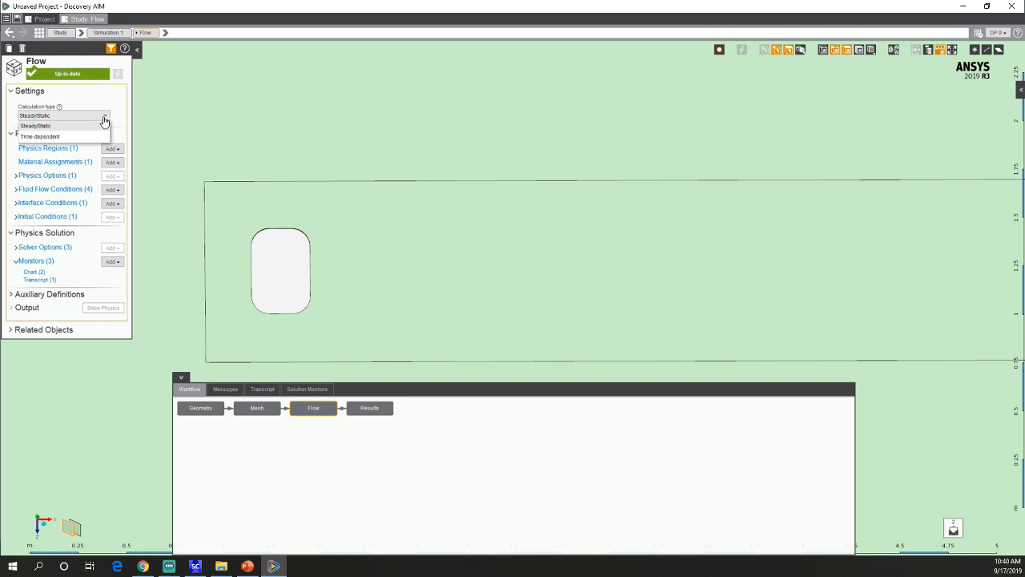
left_click(56, 129)
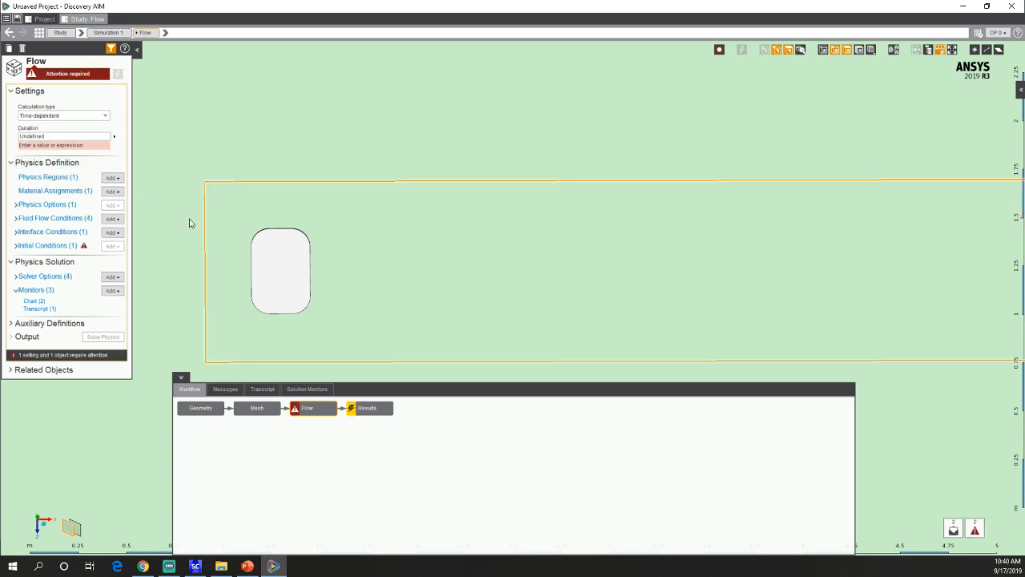
left_click(70, 137)
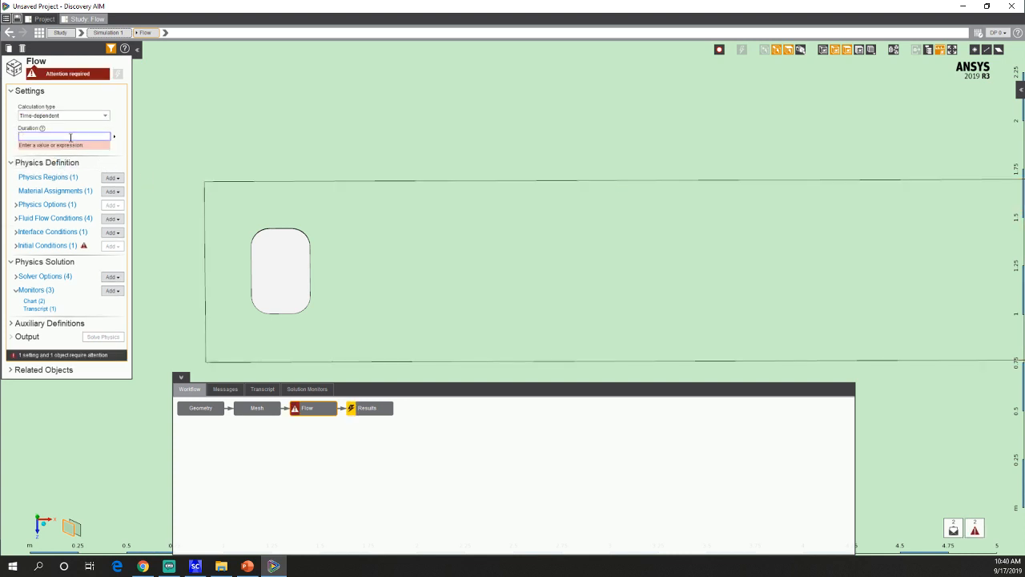
type("1")
key("Return")
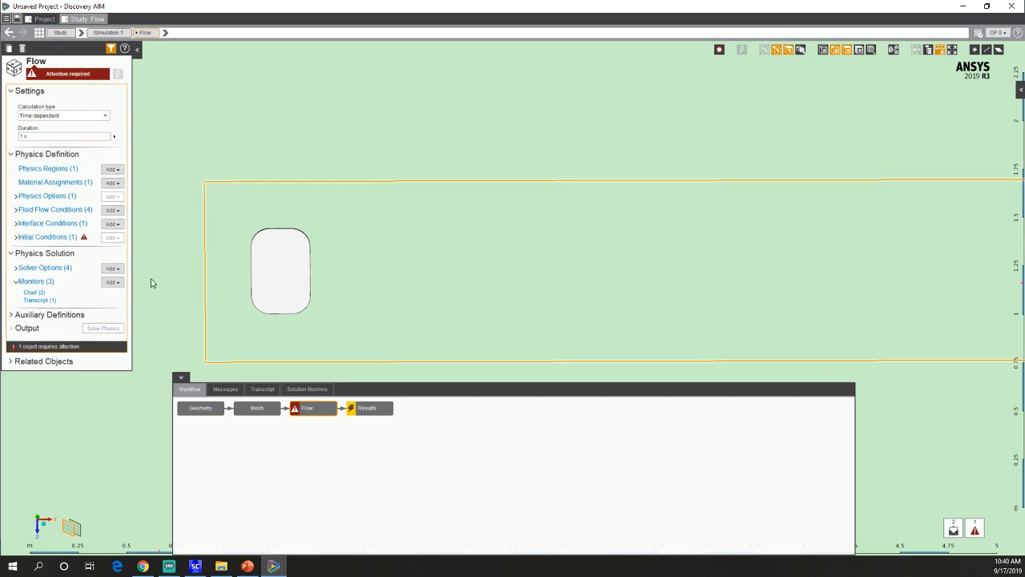
Define the initial conditions with 0 Pa gauge static pressure and 0 m/s velocity in X, Y and Z.
left_click(48, 237)
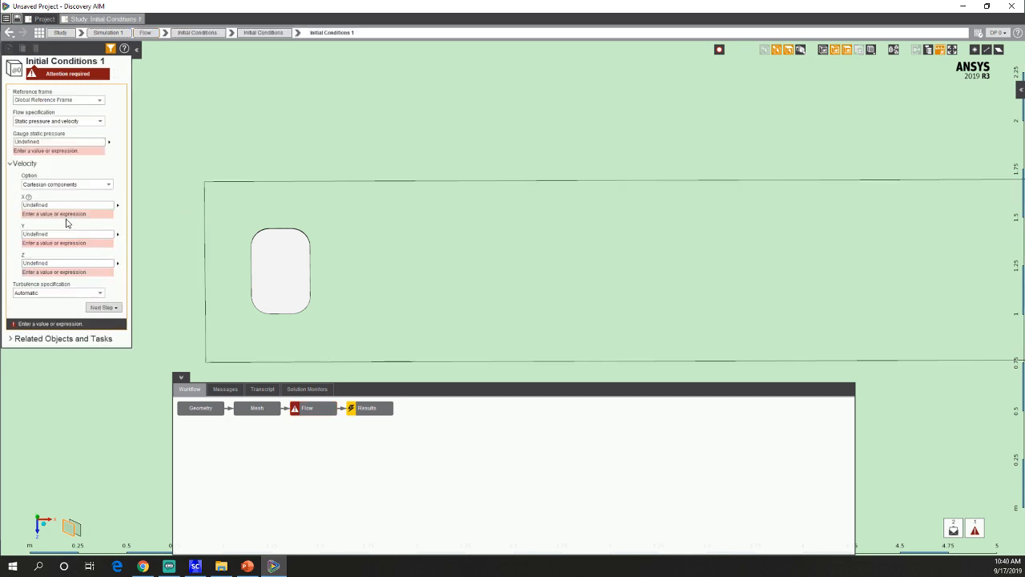
left_click(50, 142)
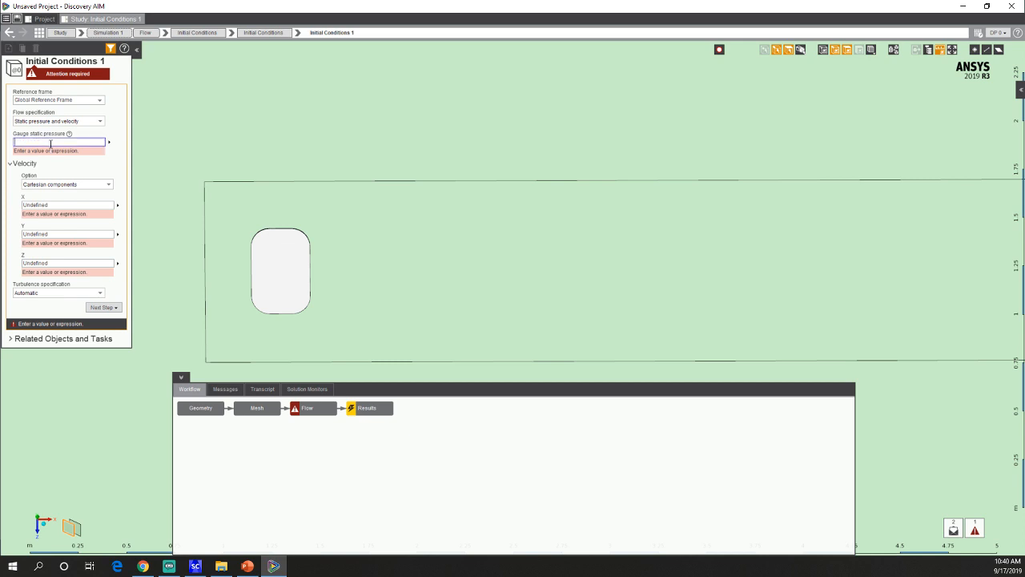
type("0")
left_click(46, 204)
type("0")
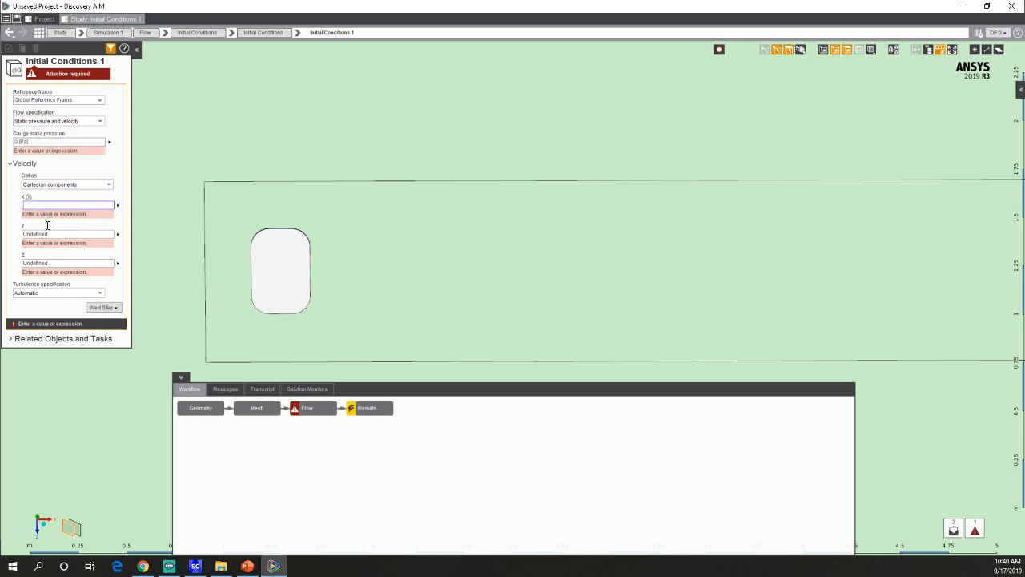
left_click(44, 225)
type("0")
left_click(44, 246)
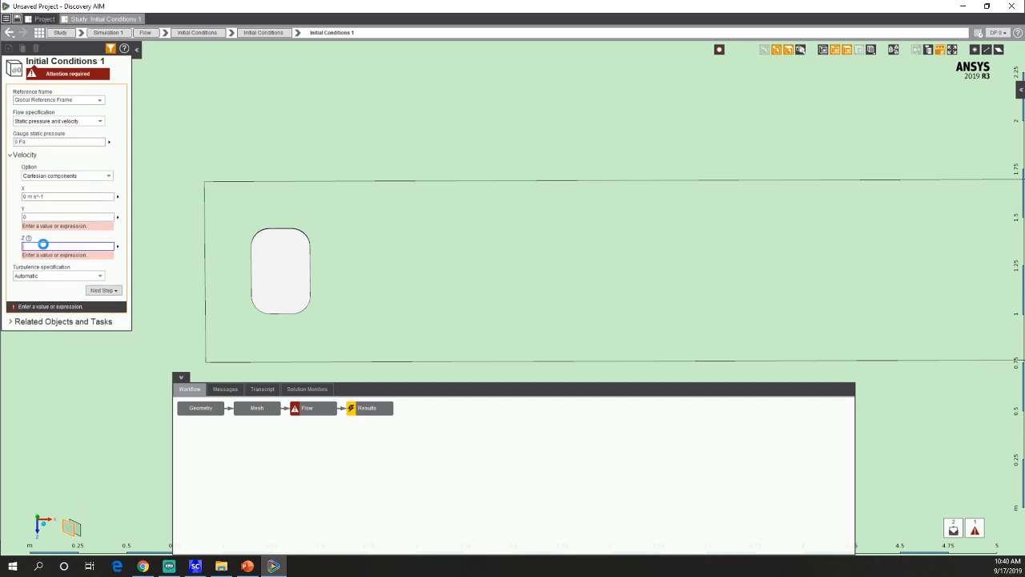
type("0")
left_click(56, 287)
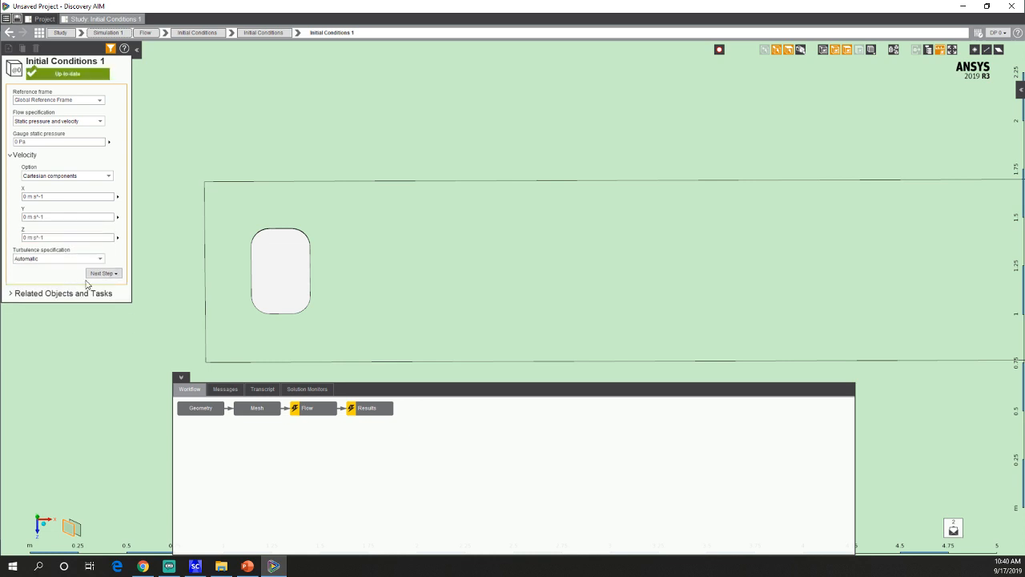
Solve the time-dependent physics and show Chart 2, the X force, in the solution monitors.
right_click(296, 265)
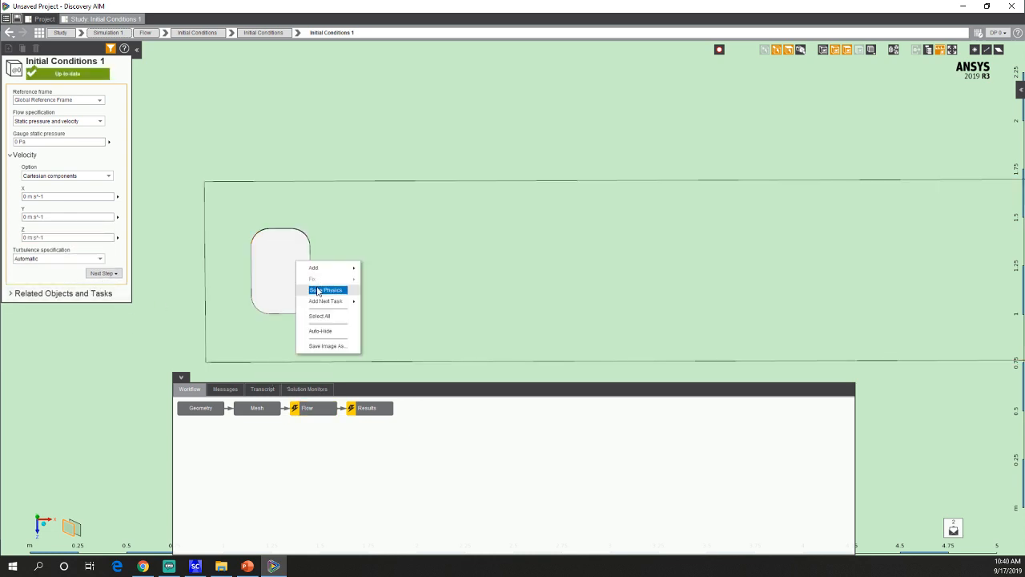
left_click(324, 297)
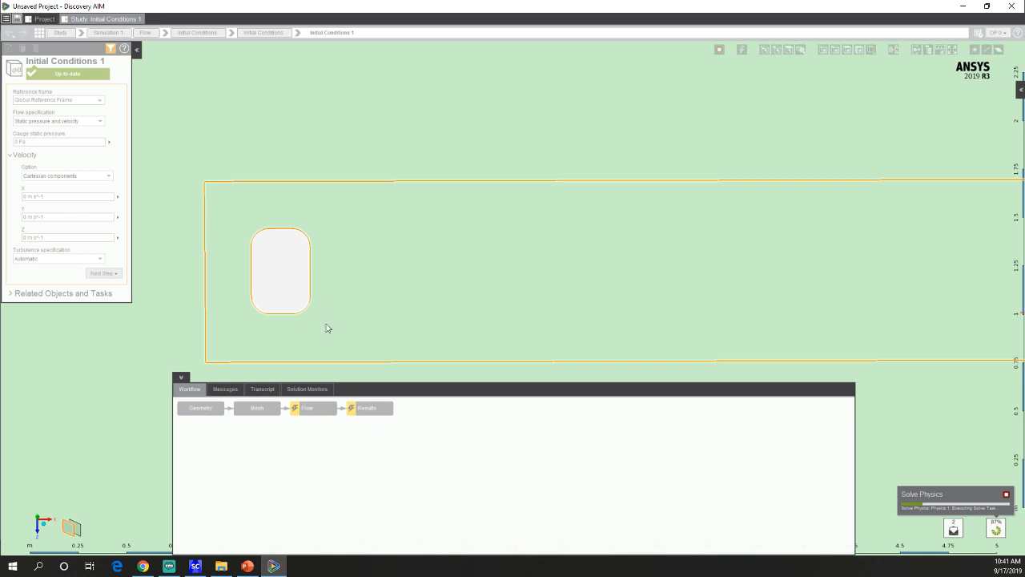
left_click(321, 388)
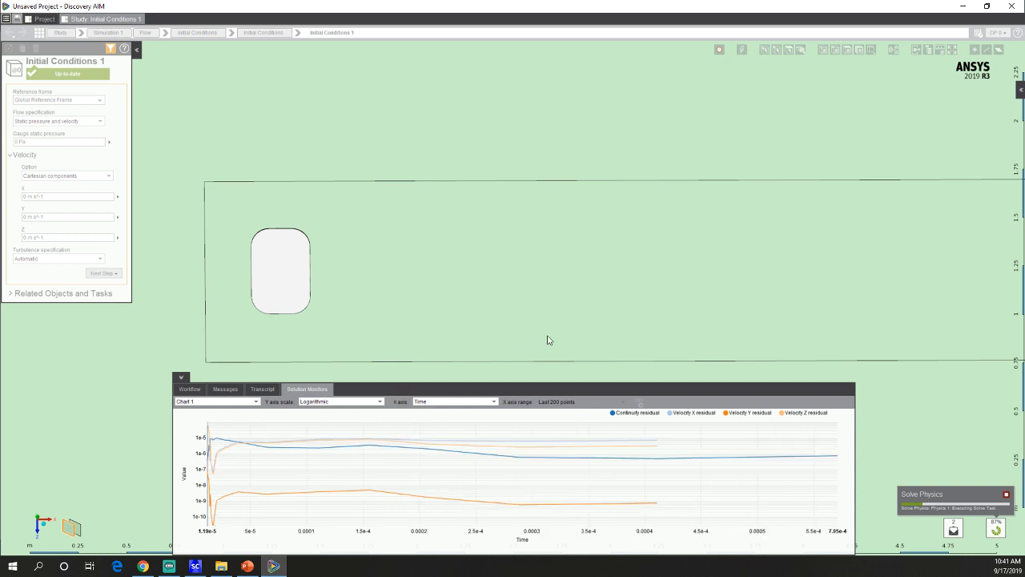
left_click(256, 401)
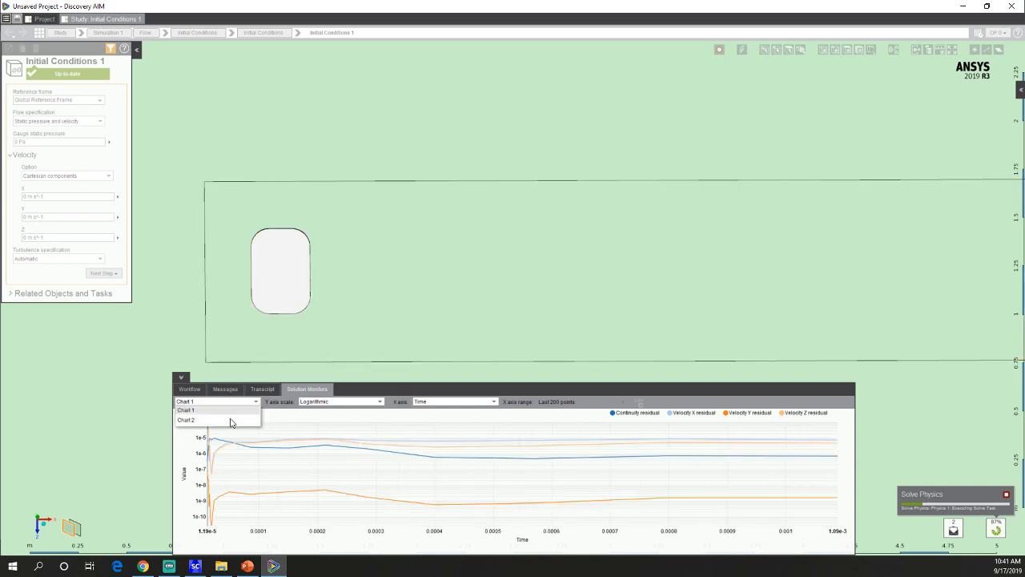
left_click(226, 420)
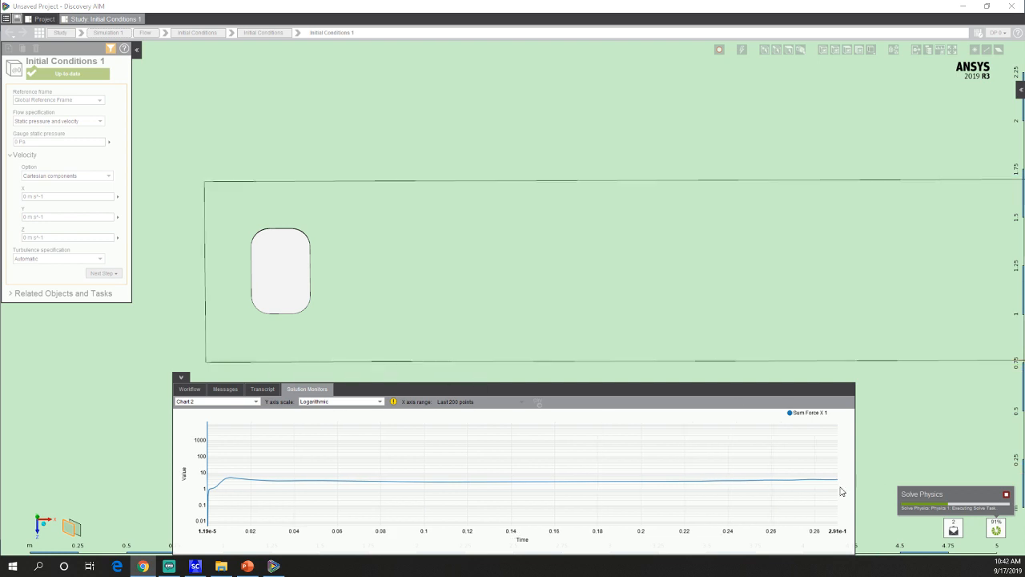
Follow the peaks of the X force curve over time and stop the running physics solve.
mouse_move(811, 487)
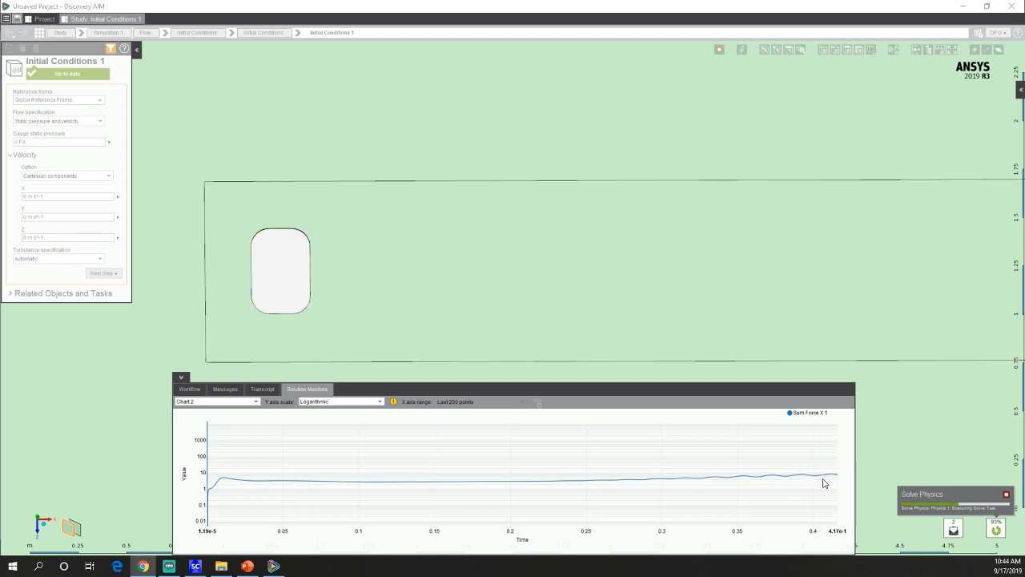
mouse_move(832, 478)
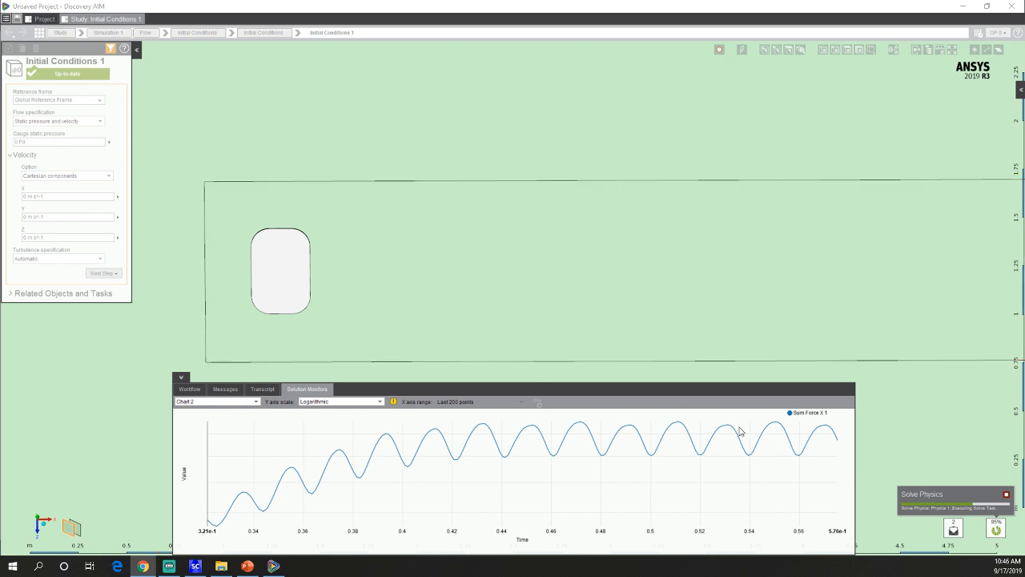
mouse_move(675, 421)
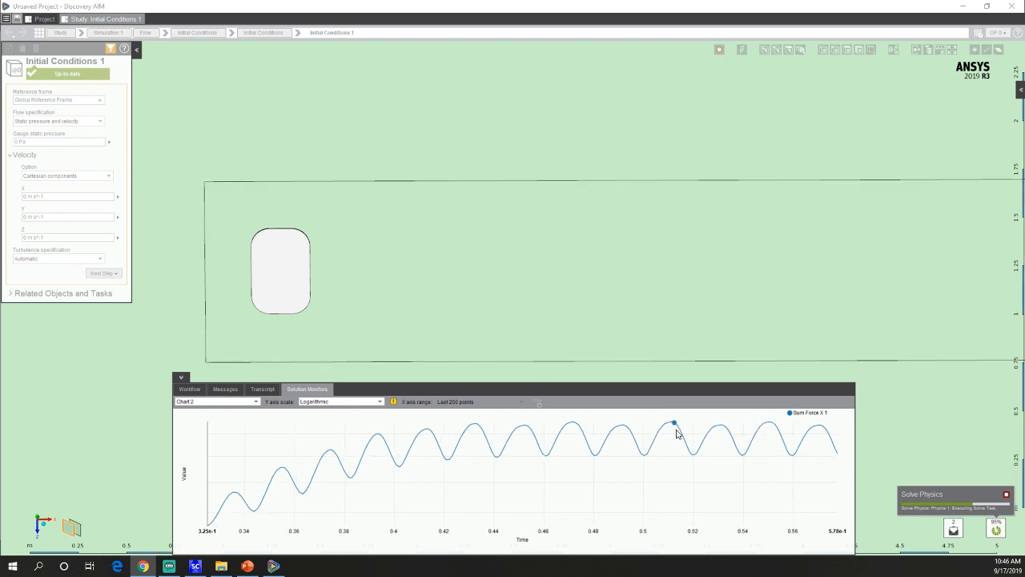
mouse_move(717, 421)
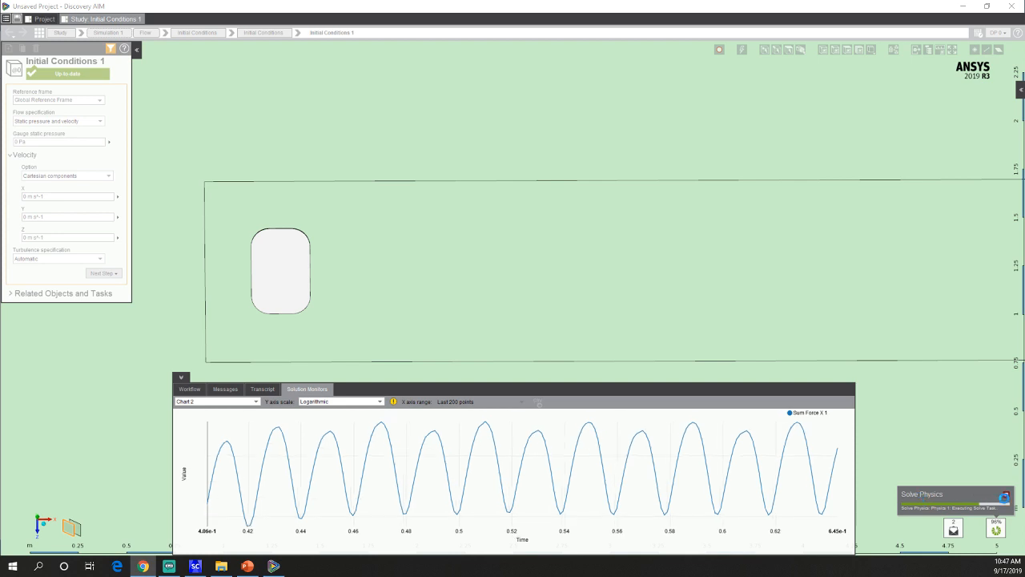
left_click(1004, 497)
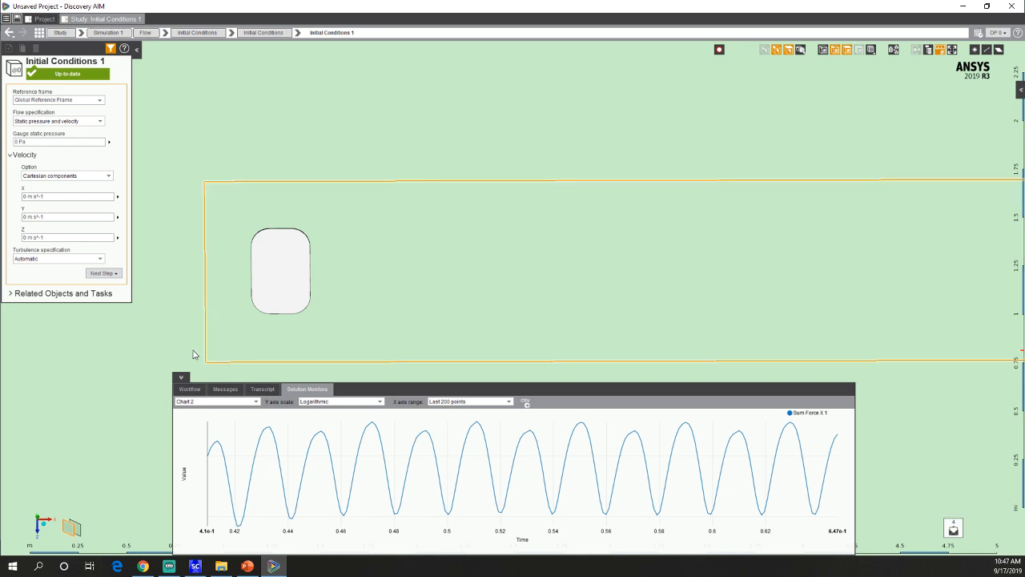
Open the existing Velocity Magnitude contour and evaluate it using the partially updated solution.
left_click(190, 388)
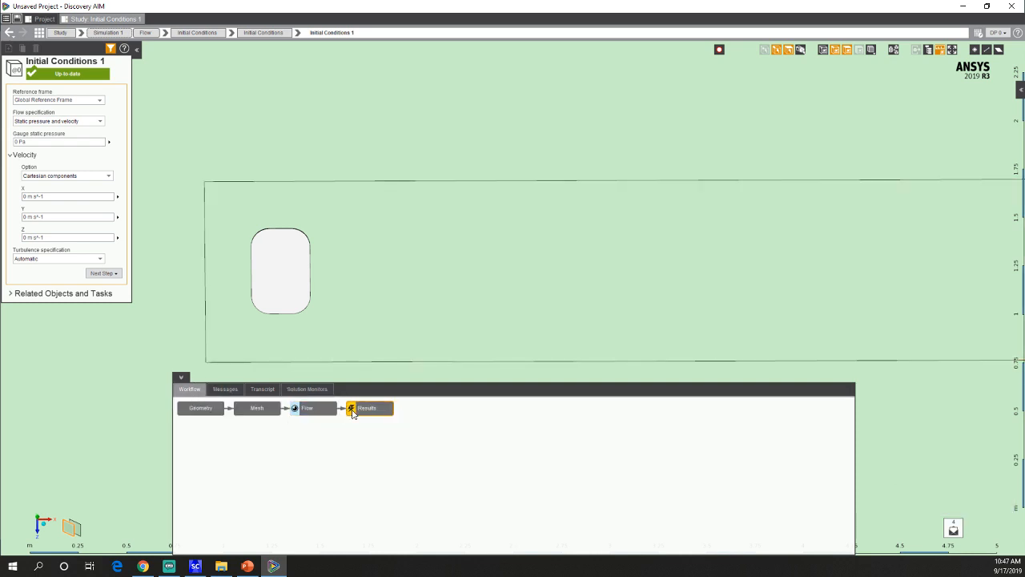
left_click(352, 409)
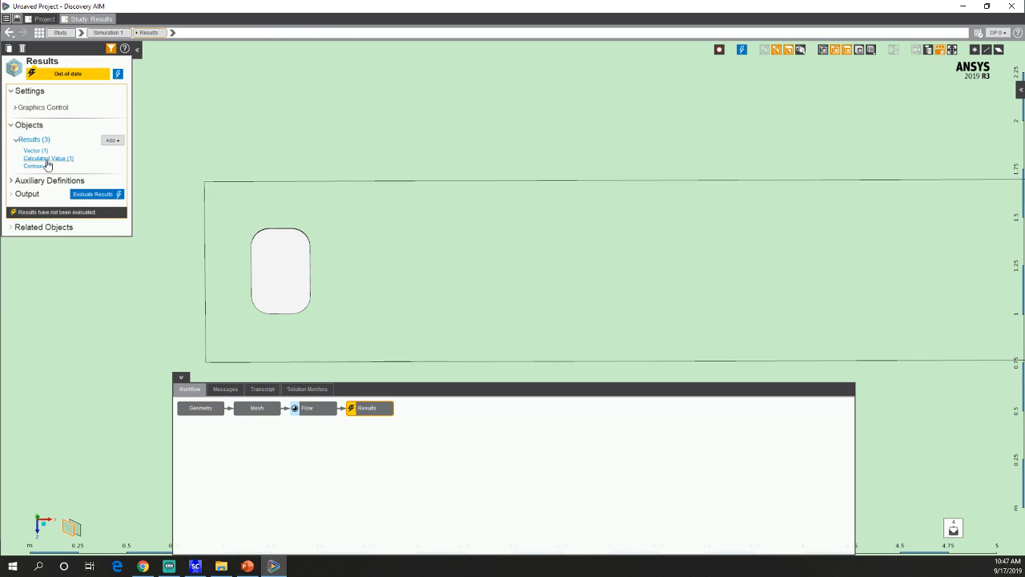
left_click(37, 165)
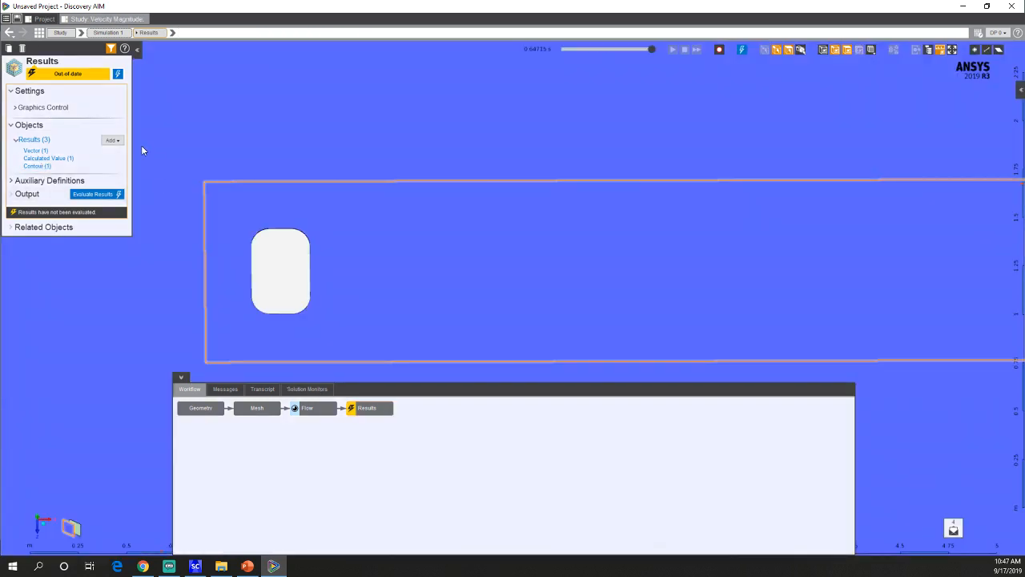
left_click(117, 75)
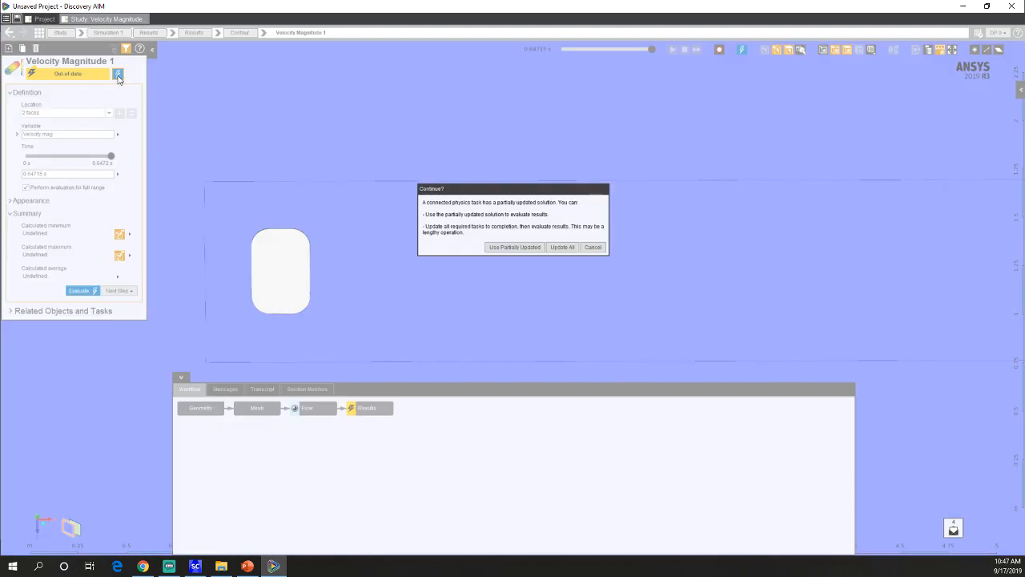
left_click(516, 248)
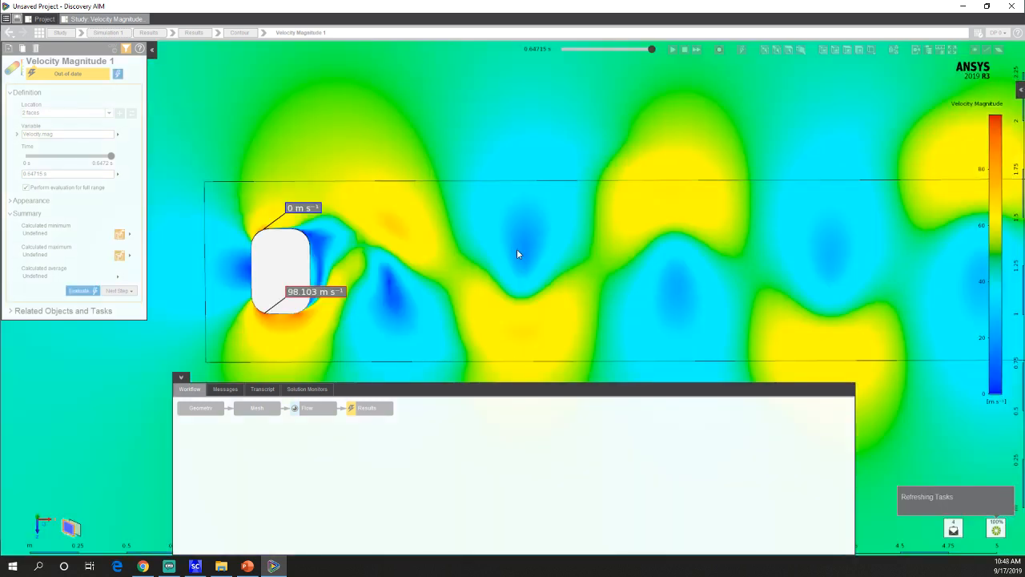
scroll(481, 229, "down", 5)
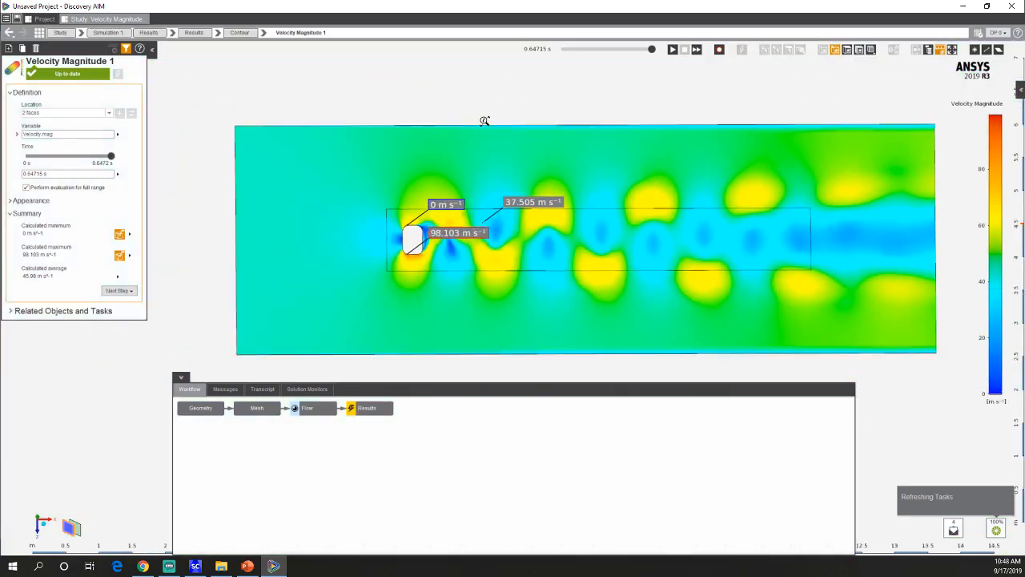
Play the time animation of the velocity magnitude contour and return to the results overview.
left_click(672, 50)
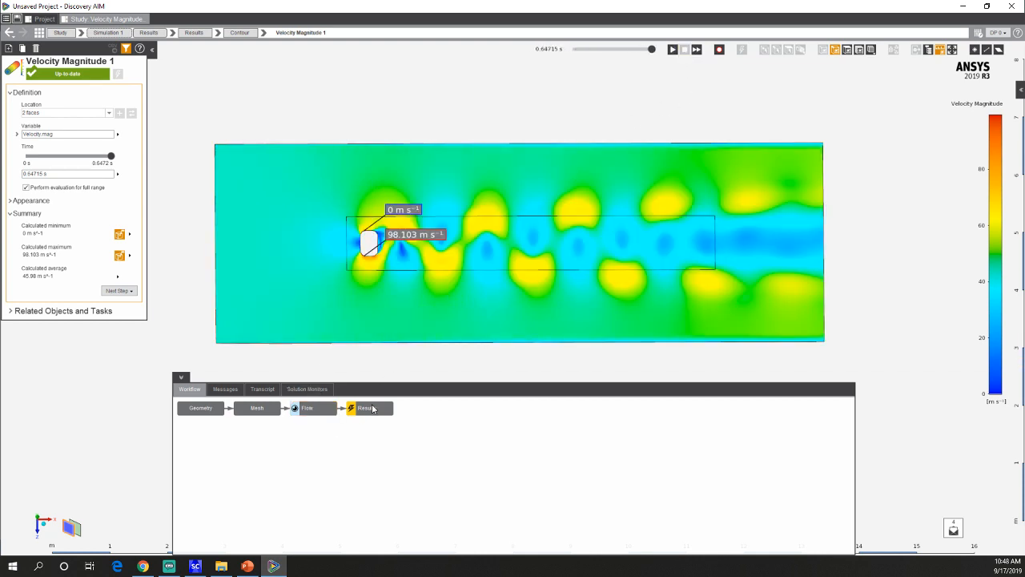
left_click(8, 33)
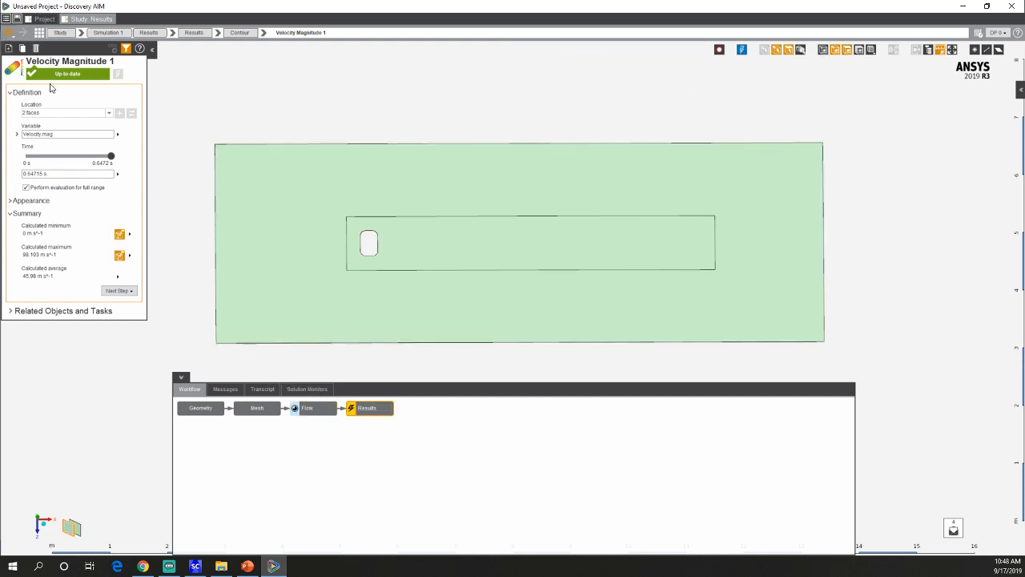
Open the calculated X force on the body and evaluate it using the partially updated solution.
left_click(54, 159)
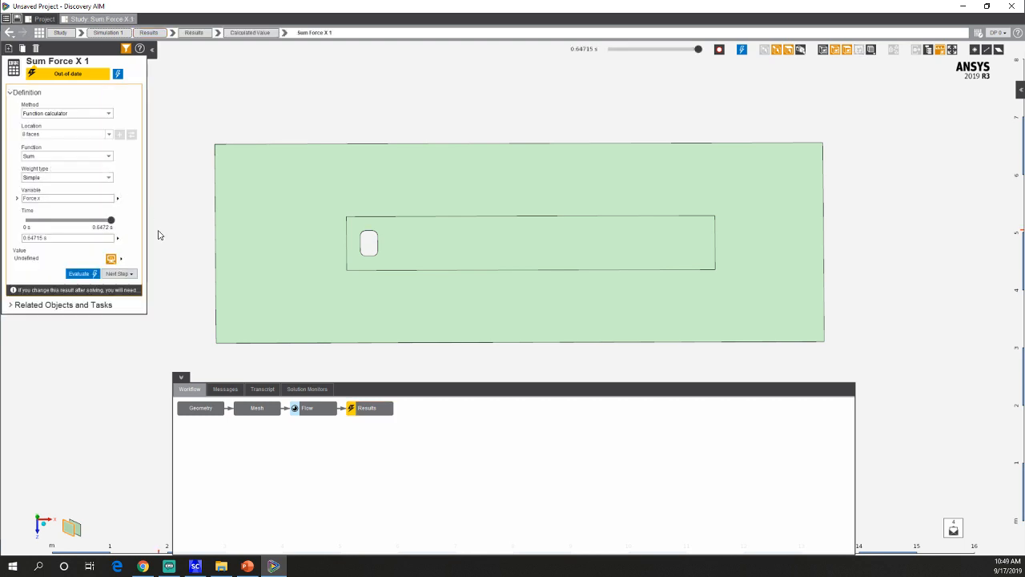
left_click(80, 273)
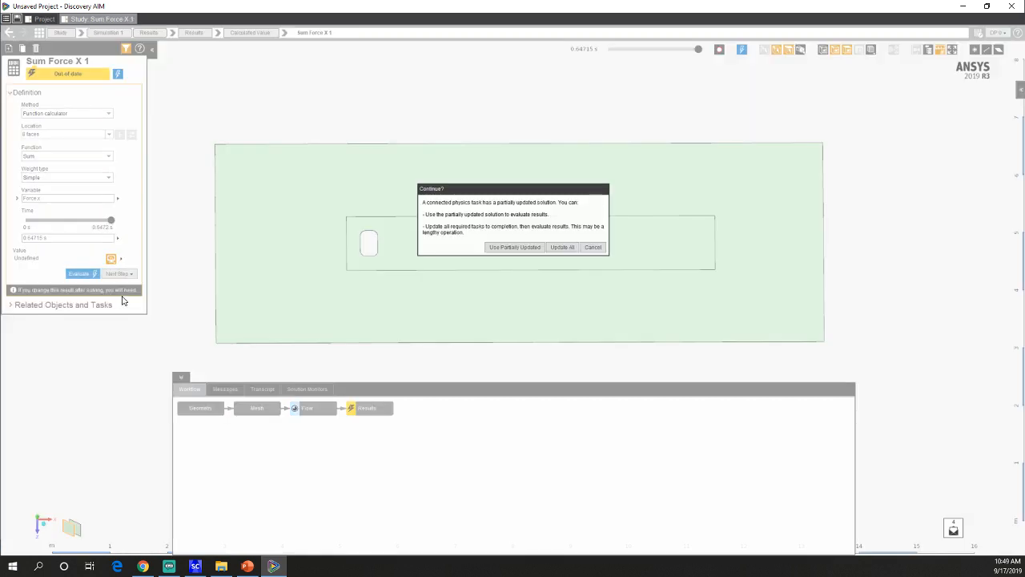
left_click(513, 249)
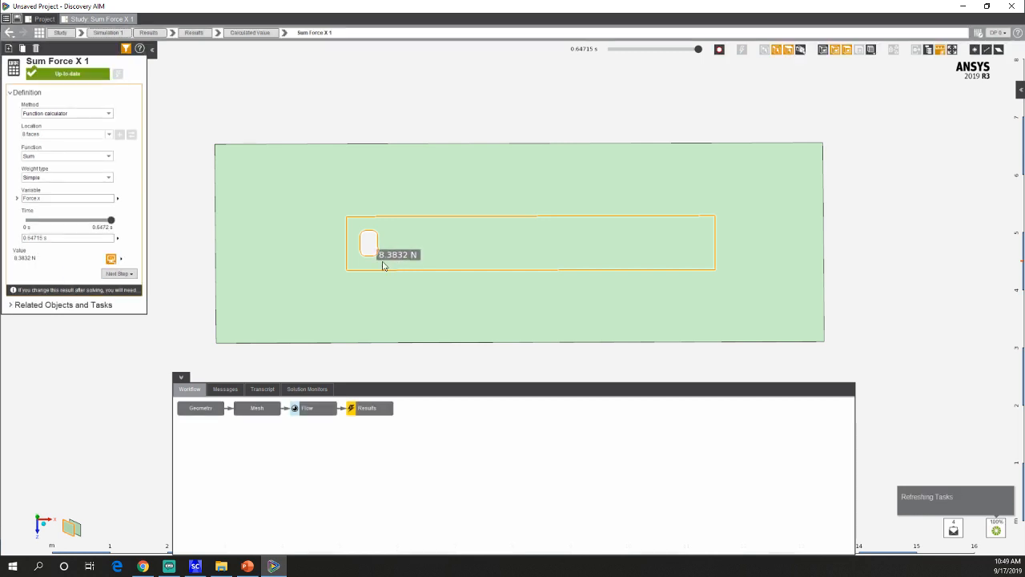
Chart the summed X force over time, read values along its curve, and close the chart.
left_click(120, 261)
left_click(136, 262)
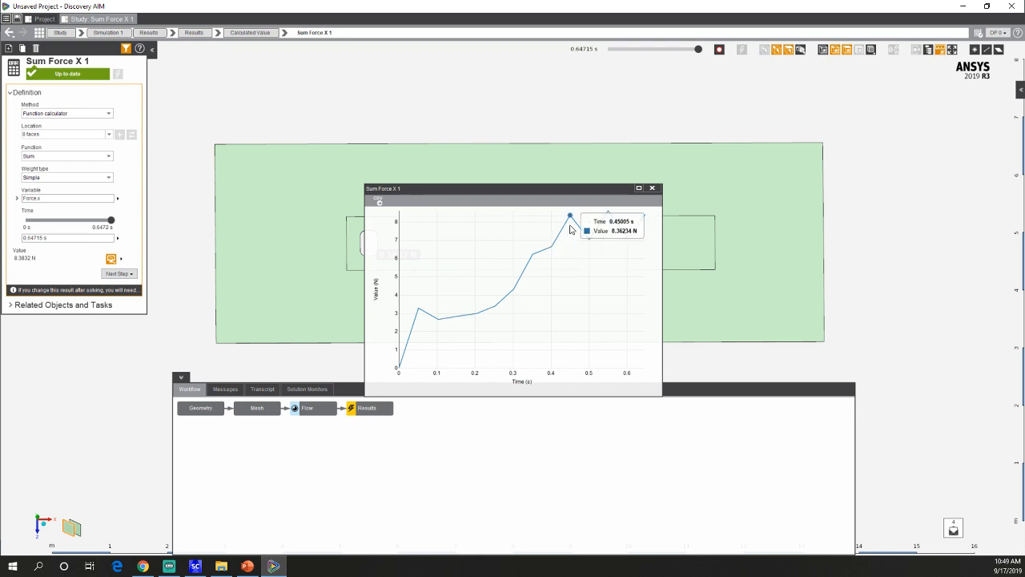
mouse_move(630, 244)
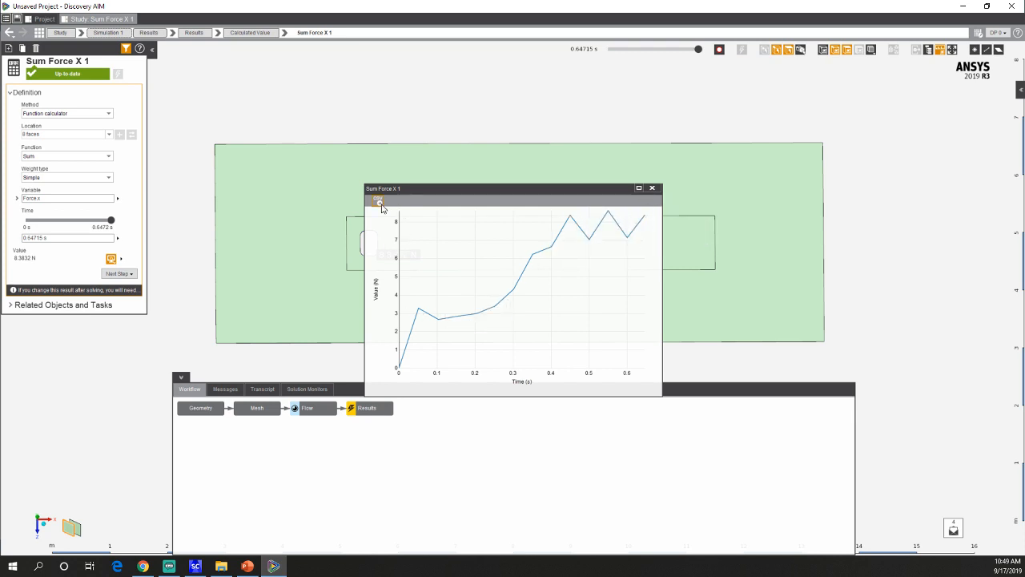
left_click(652, 189)
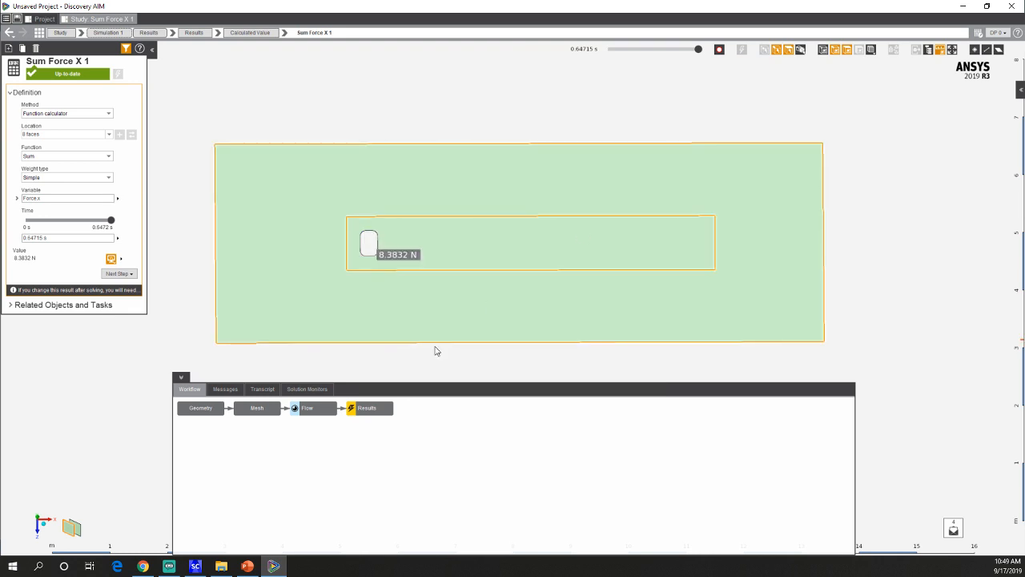
Examine the output frequency and output data choices in the output control of the flow solver options.
left_click(296, 412)
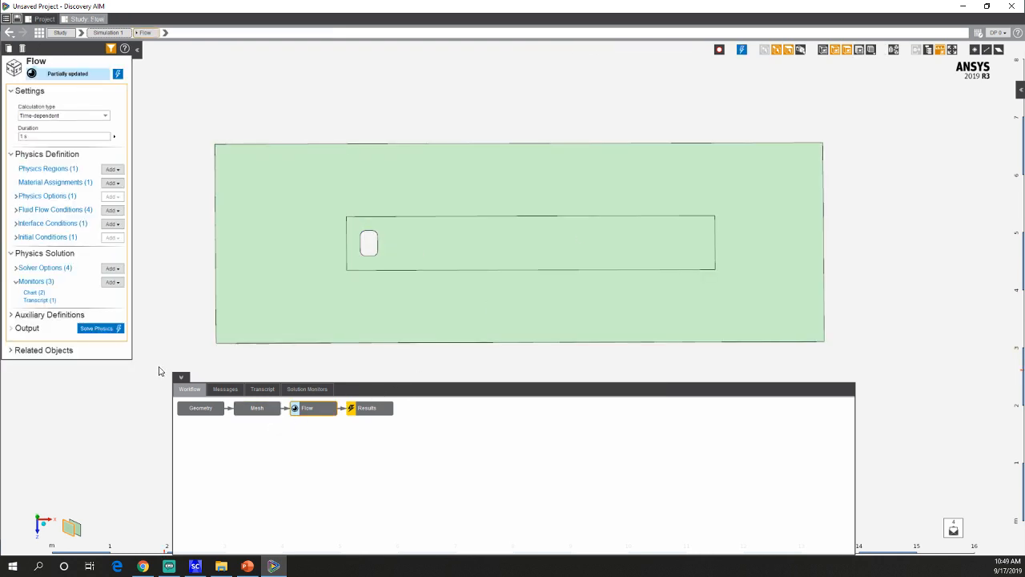
left_click(15, 269)
left_click(47, 302)
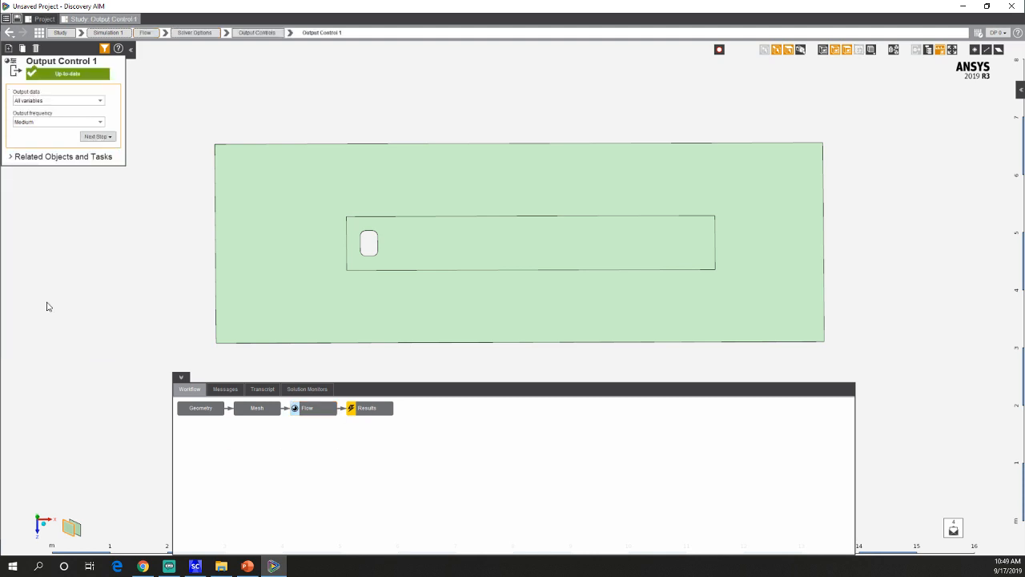
left_click(48, 123)
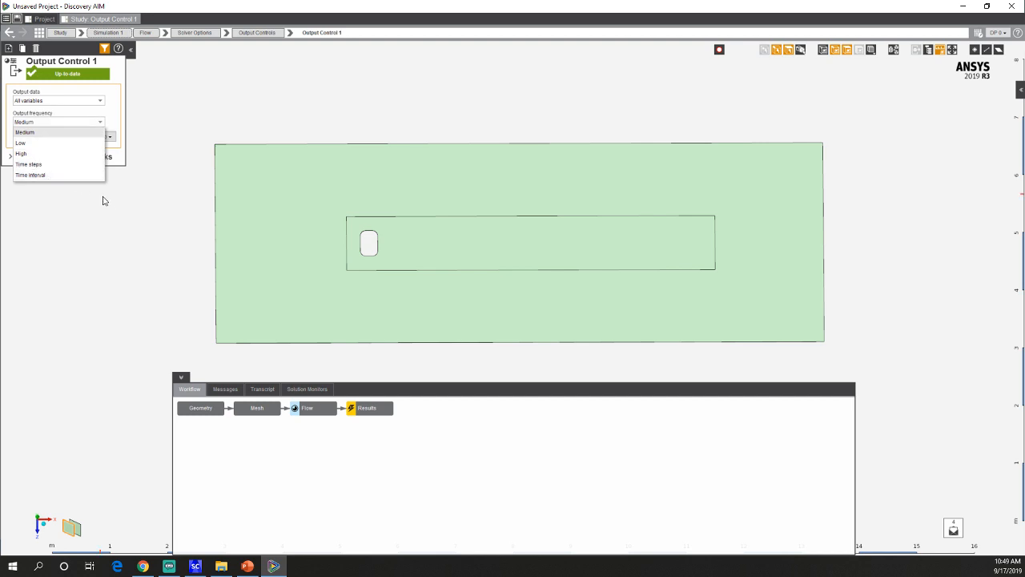
left_click(167, 203)
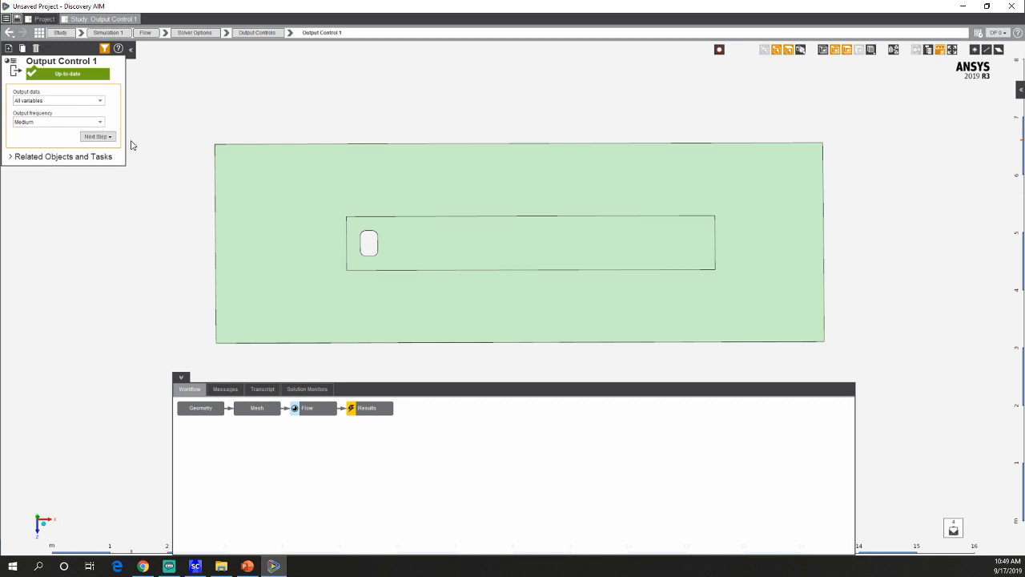
left_click(94, 102)
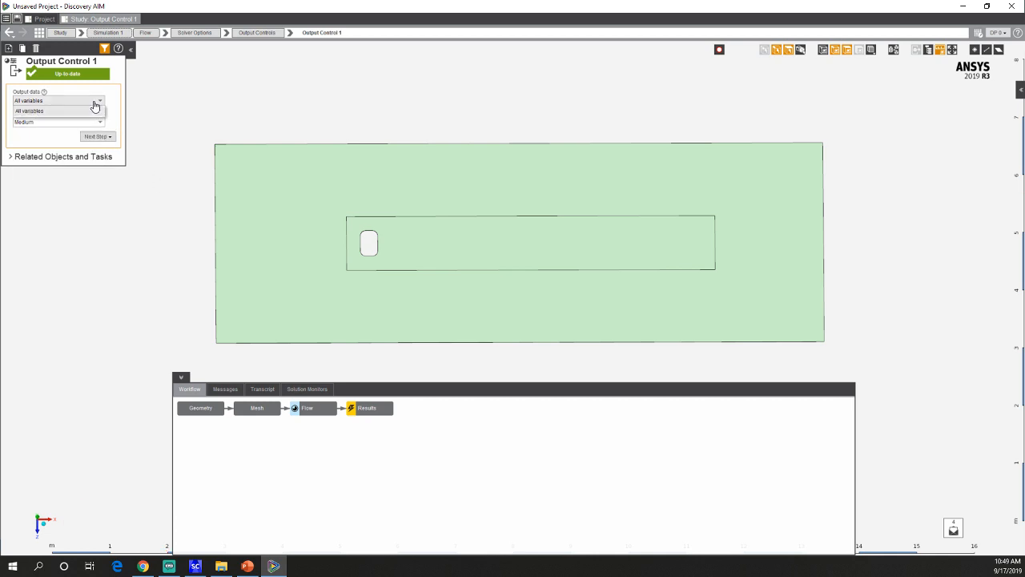
left_click(147, 101)
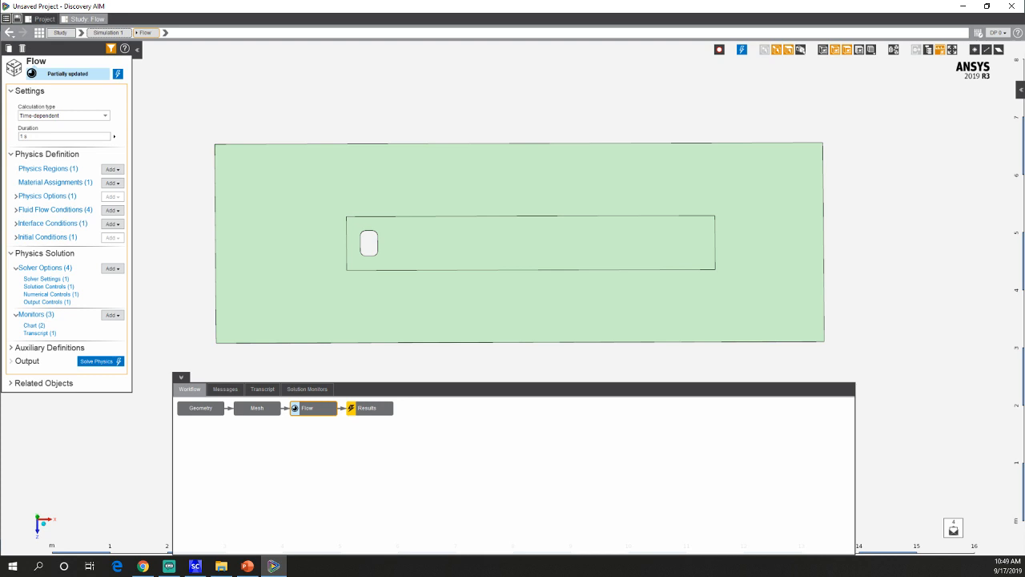
Set the flow calculation type to Steady/Static.
left_click(64, 117)
left_click(57, 126)
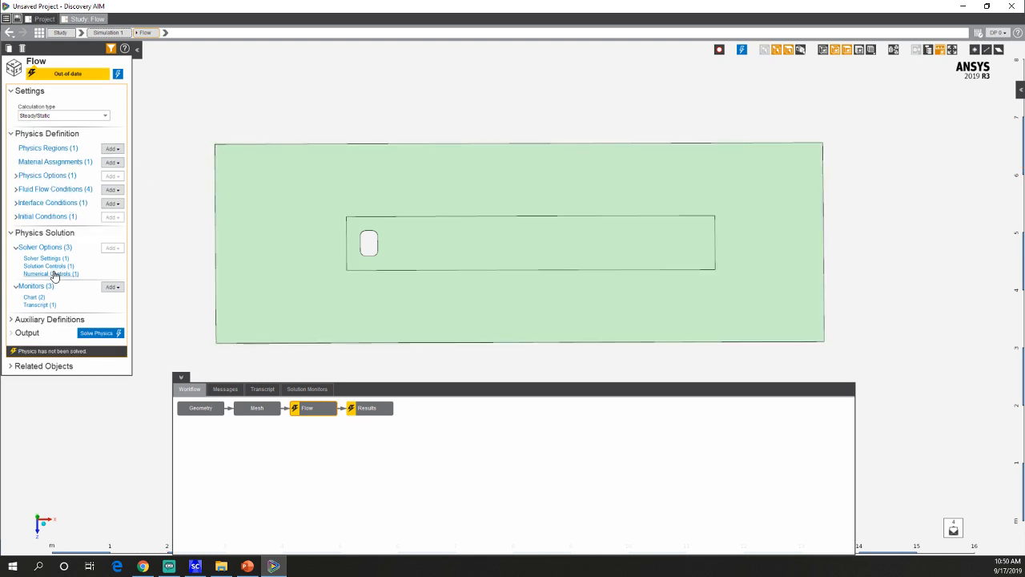
Review the RANS turbulence model, curvature correction and boundary layer transition choices in the flow's physics options.
left_click(16, 175)
left_click(35, 187)
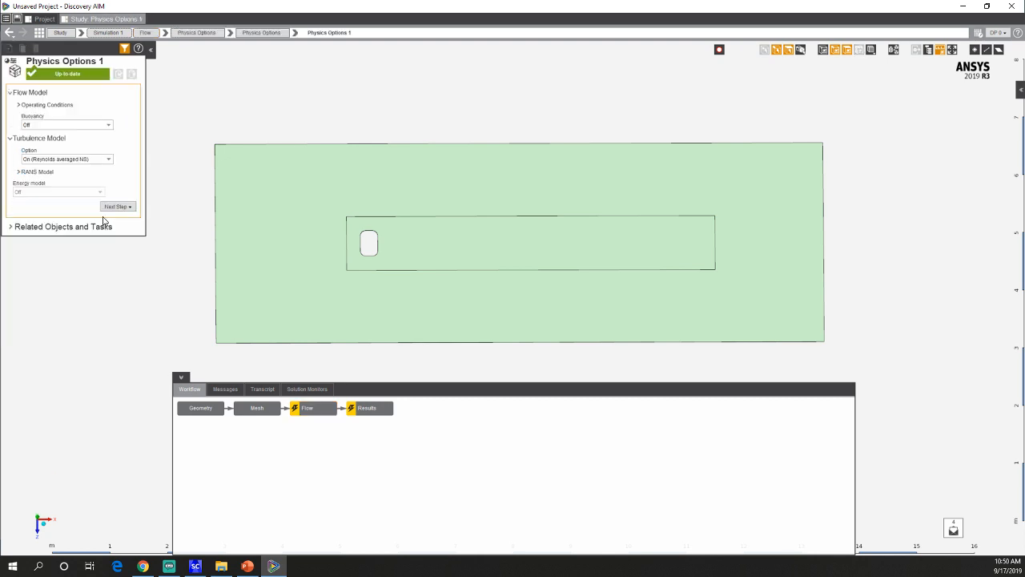
left_click(20, 172)
left_click(89, 193)
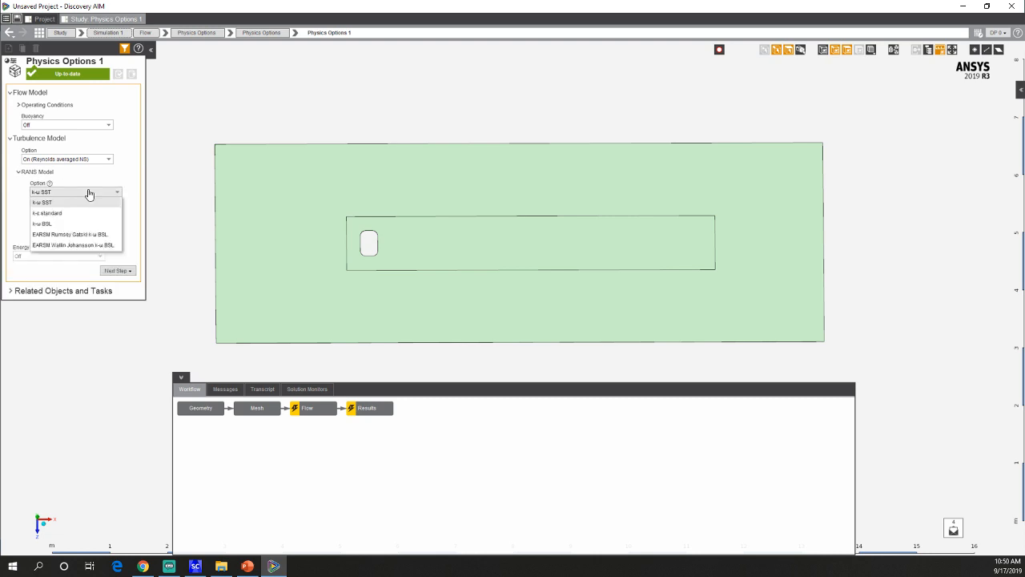
left_click(20, 198)
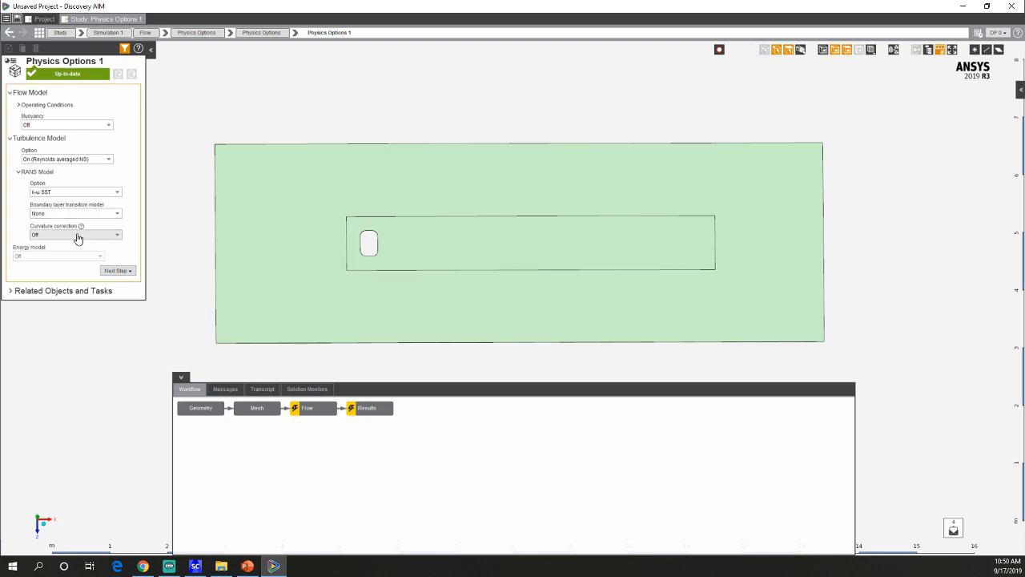
mouse_move(79, 226)
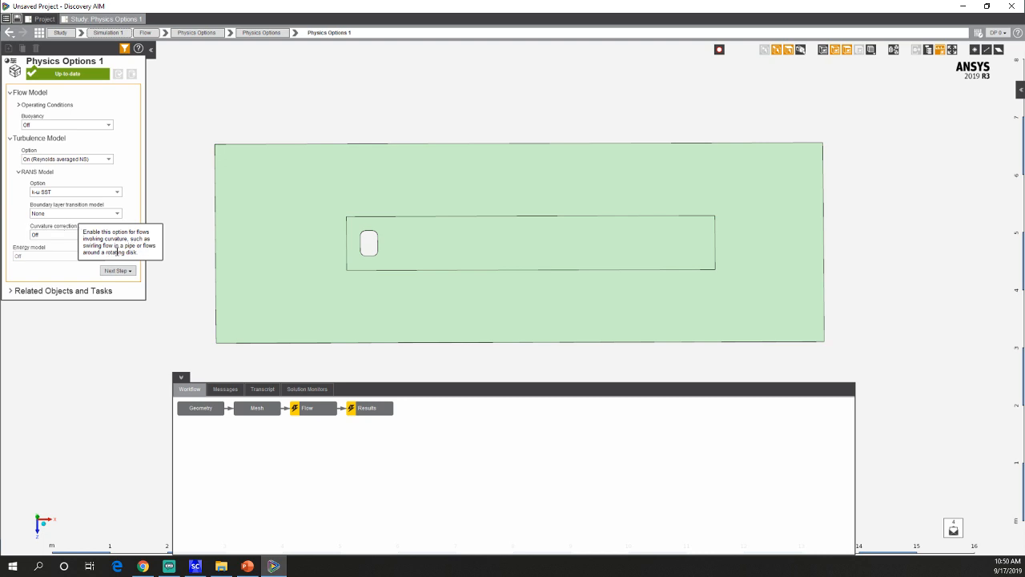
left_click(58, 214)
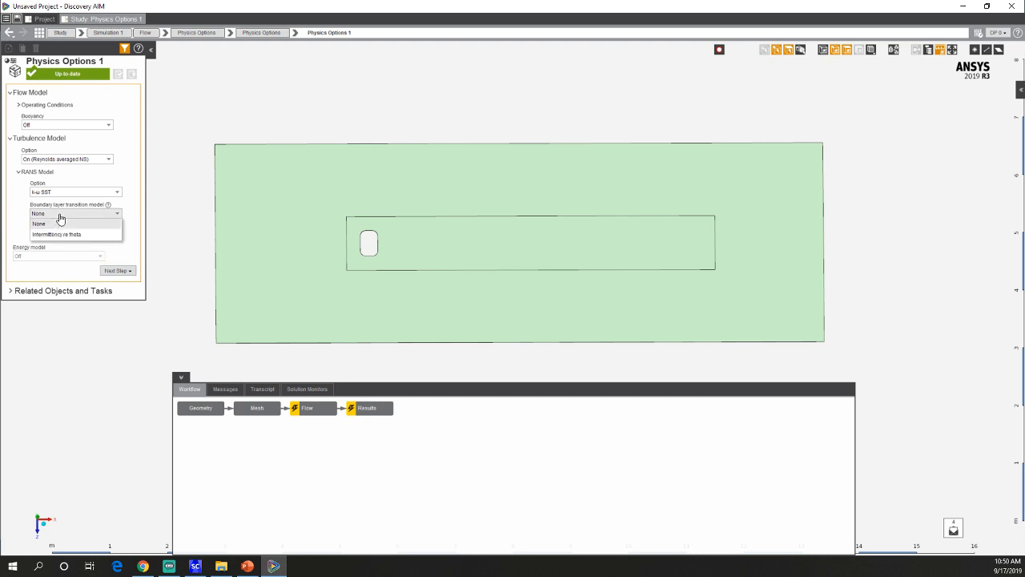
Set the RANS turbulence model to k-ε standard and apply the change.
left_click(50, 192)
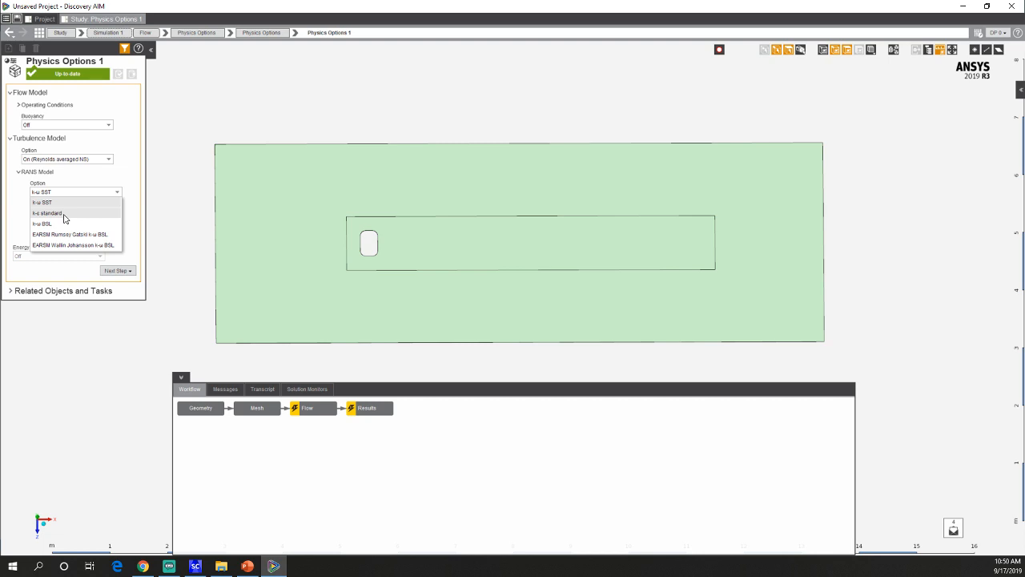
left_click(64, 217)
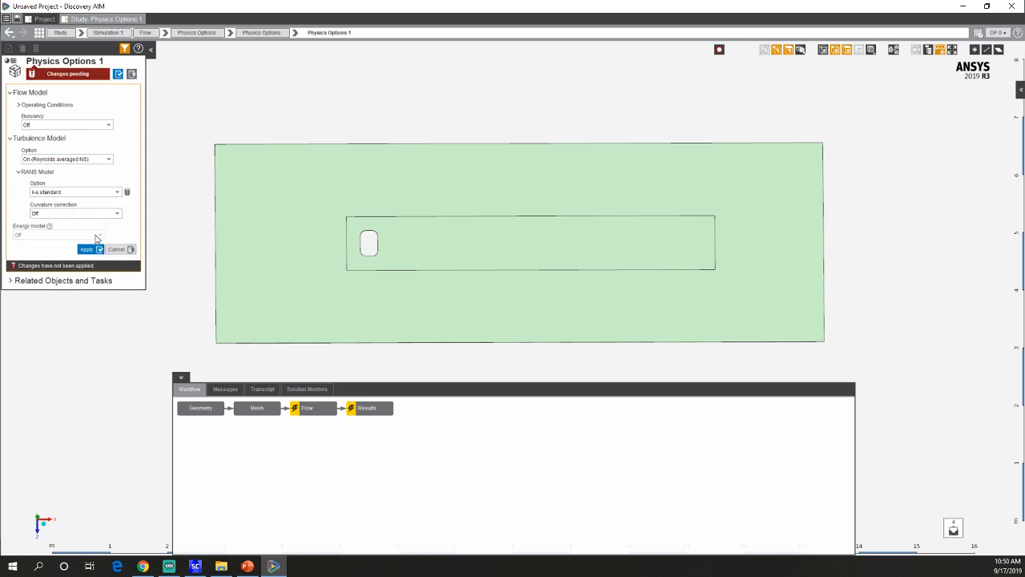
left_click(88, 249)
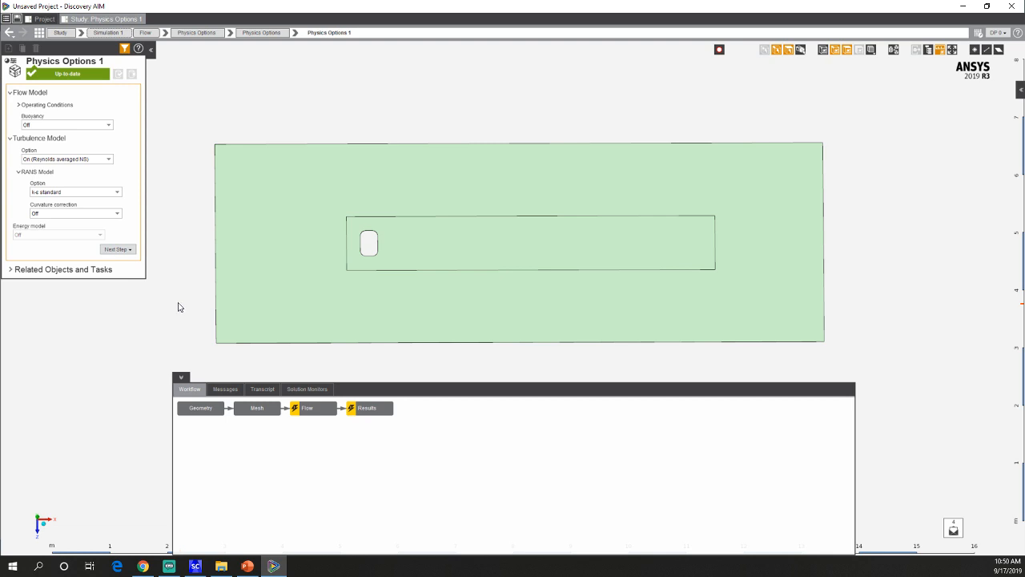
left_click(77, 193)
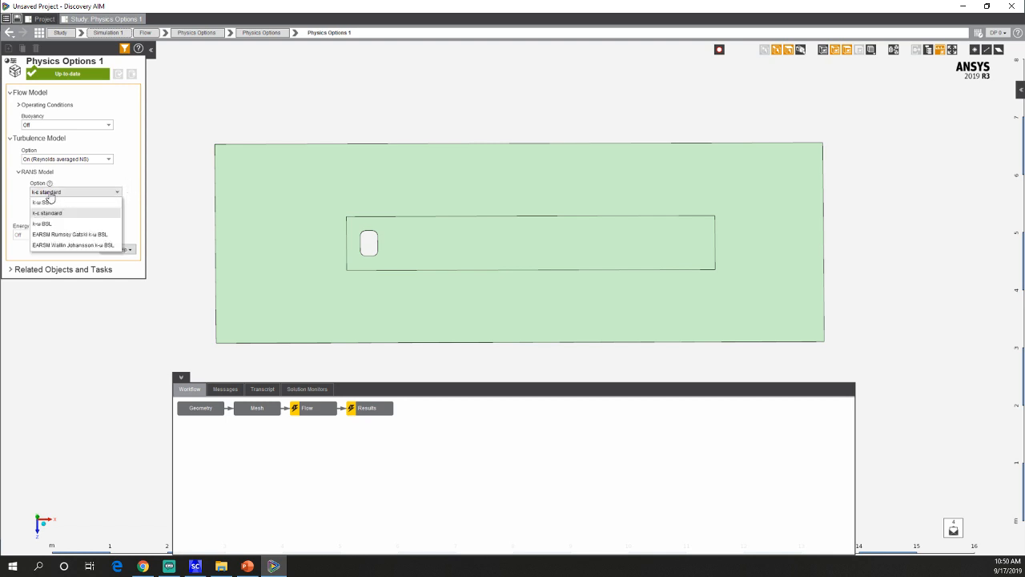
left_click(15, 202)
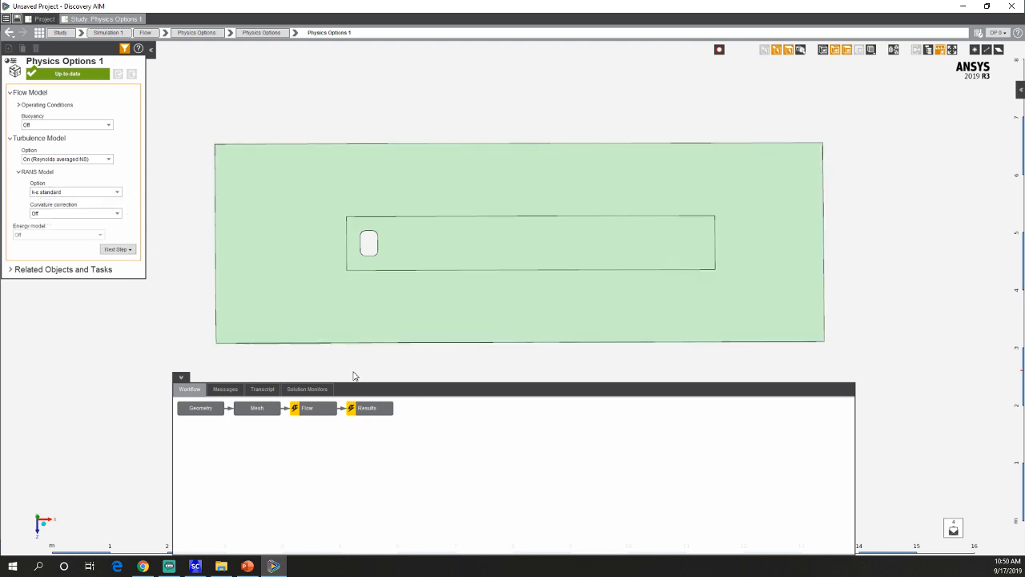
Solve the steady flow physics with the k-ε standard turbulence model.
left_click(307, 408)
right_click(246, 284)
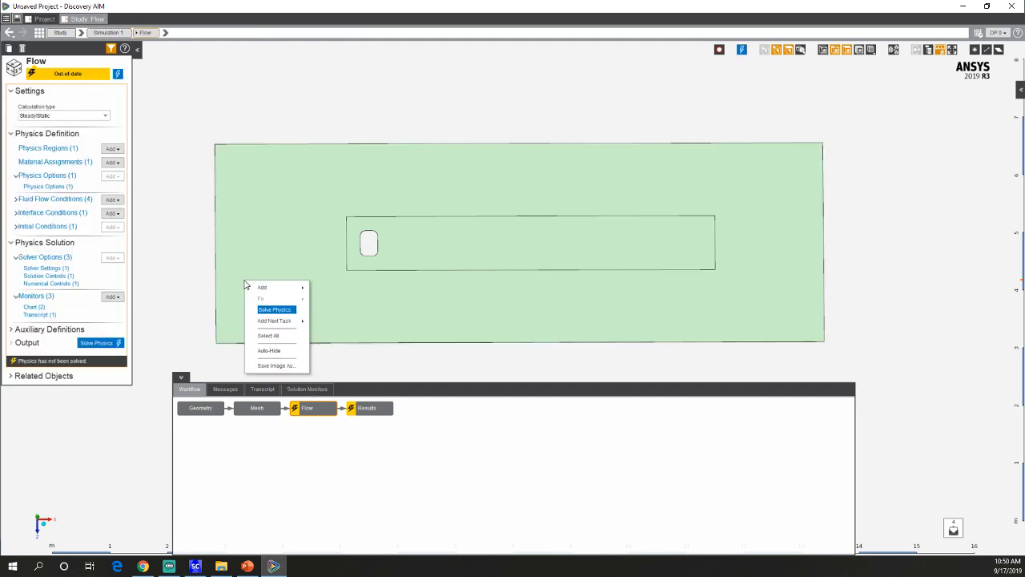
left_click(273, 310)
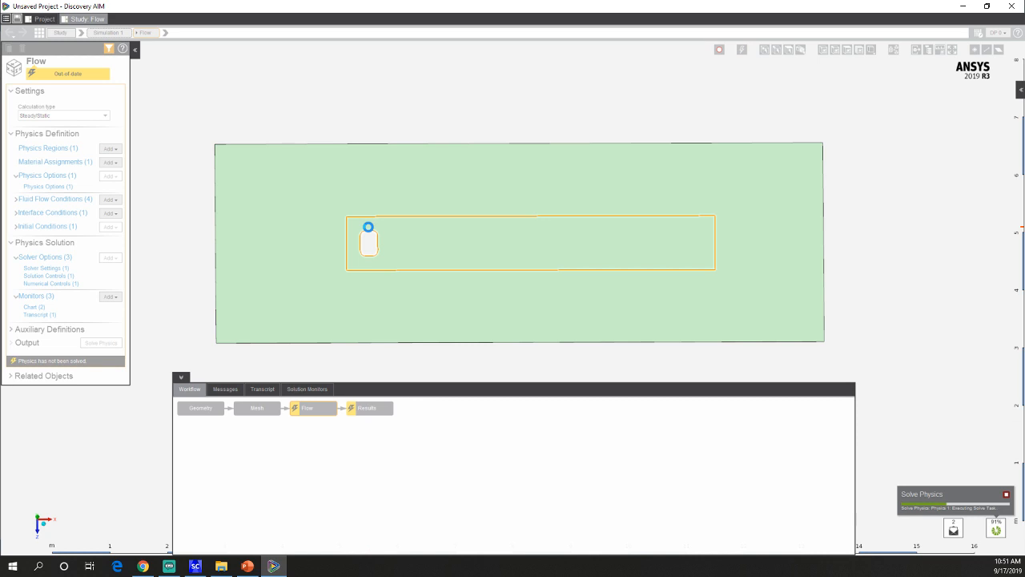
Check the Chart 2 X force and Chart 1 residuals in the solution monitors and stop the running solve.
left_click(307, 389)
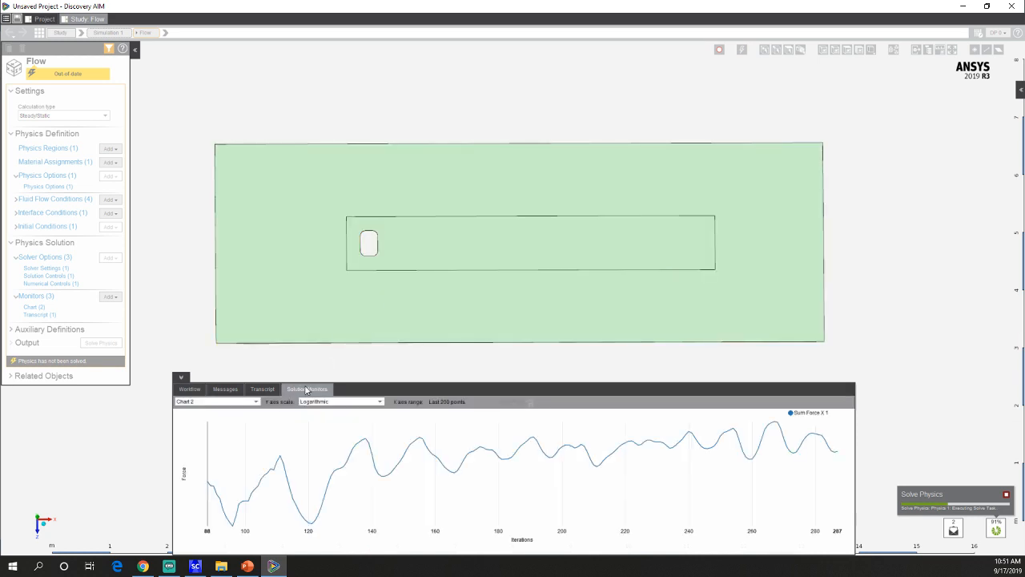
left_click(380, 402)
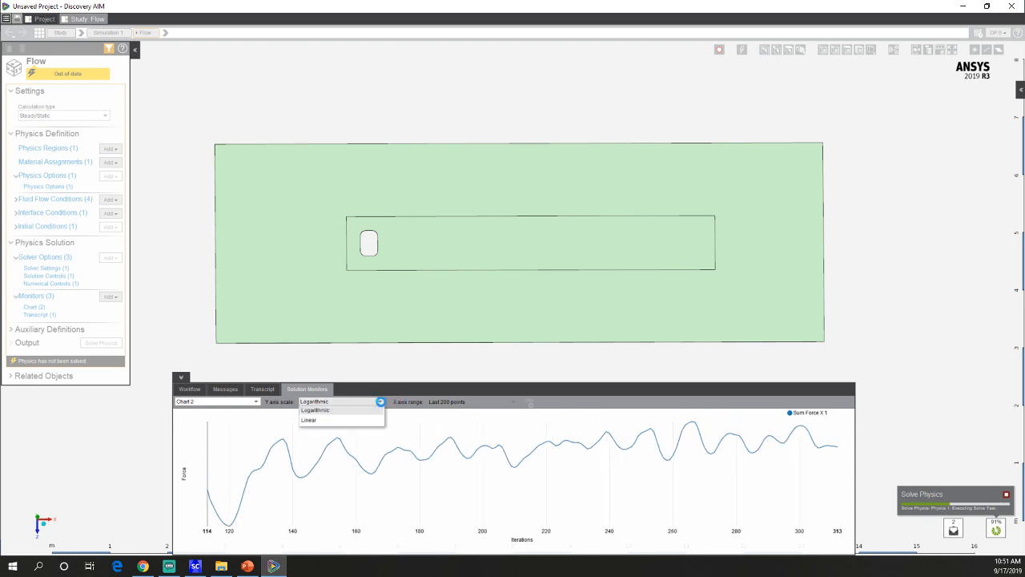
left_click(254, 402)
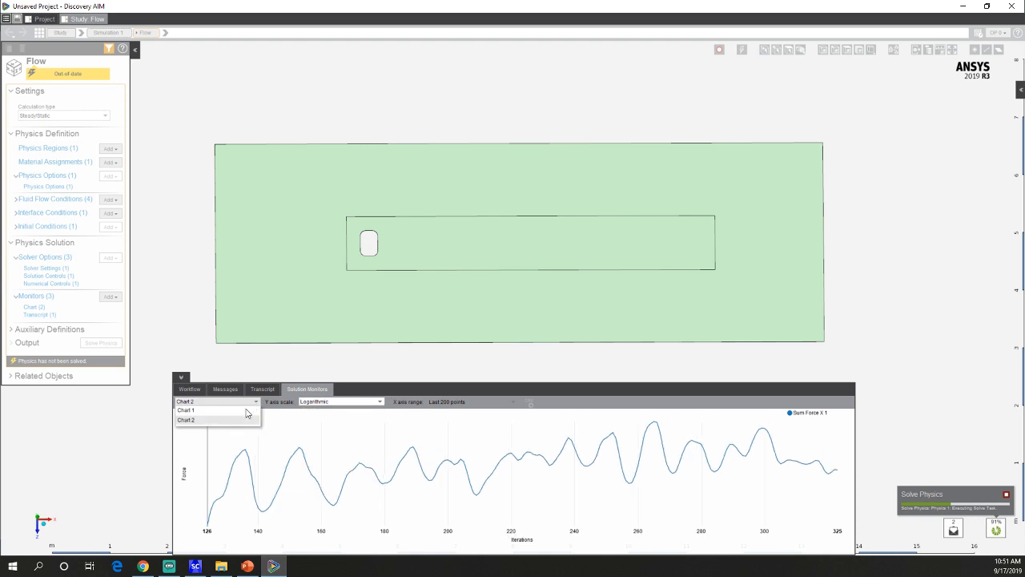
left_click(241, 410)
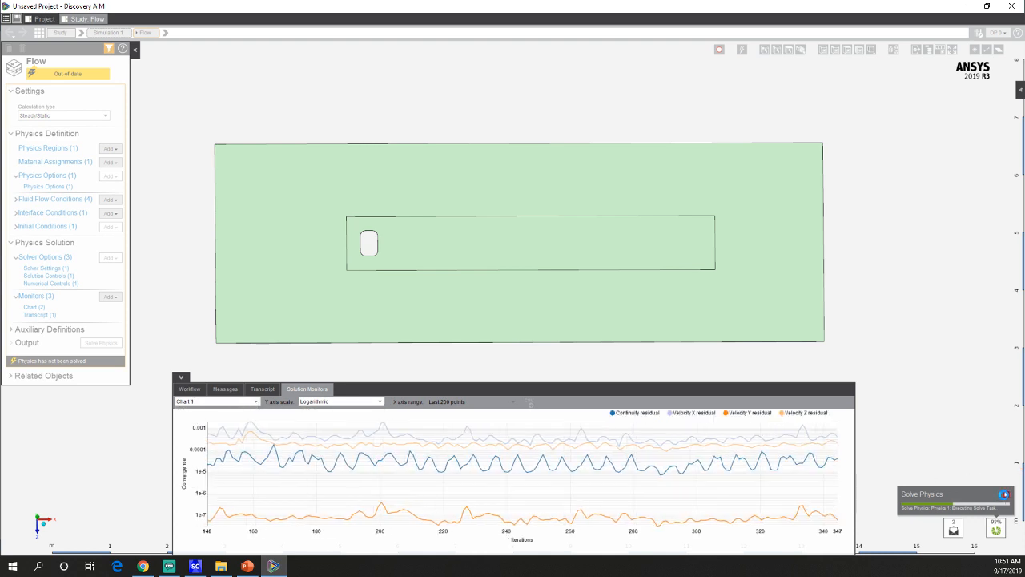
left_click(1004, 494)
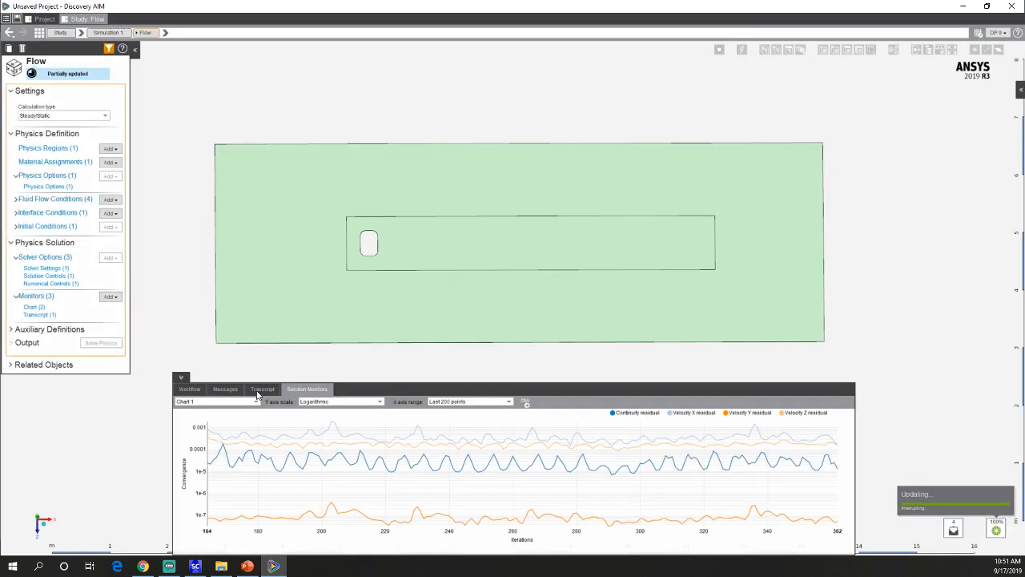
Evaluate the Velocity Magnitude contour for the steady k-ε run using the partially updated solution.
left_click(190, 389)
left_click(365, 408)
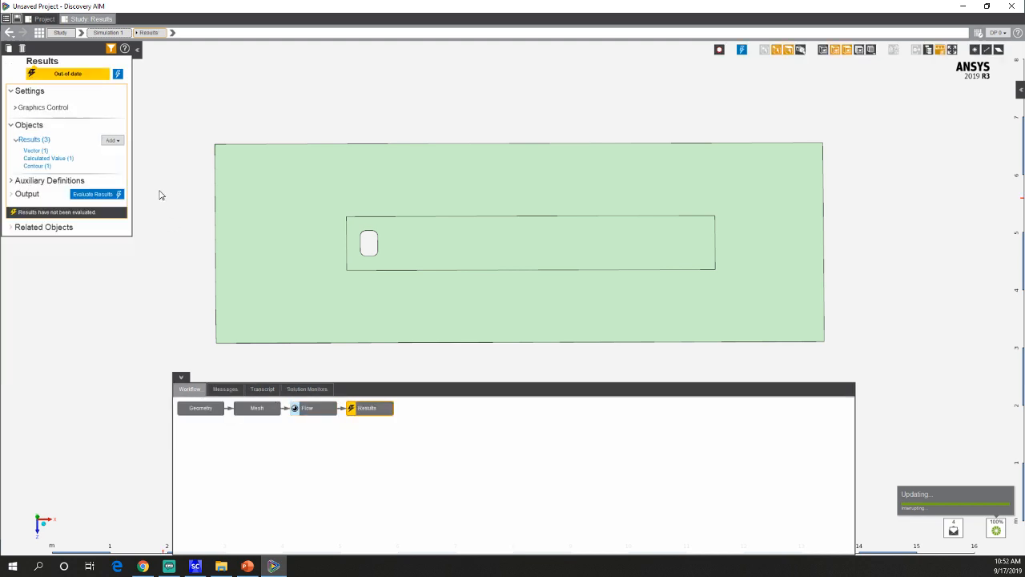
left_click(37, 166)
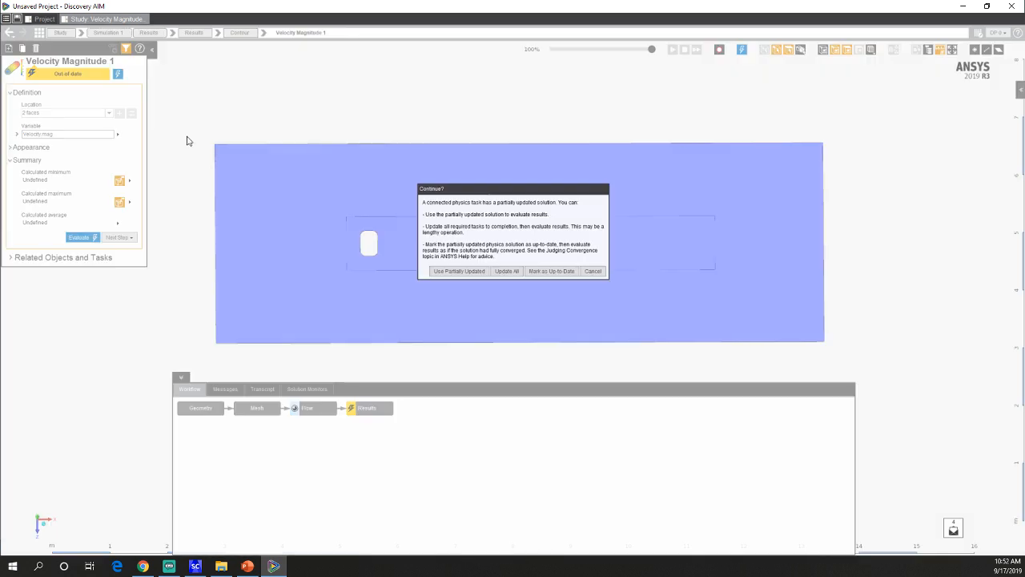
left_click(458, 271)
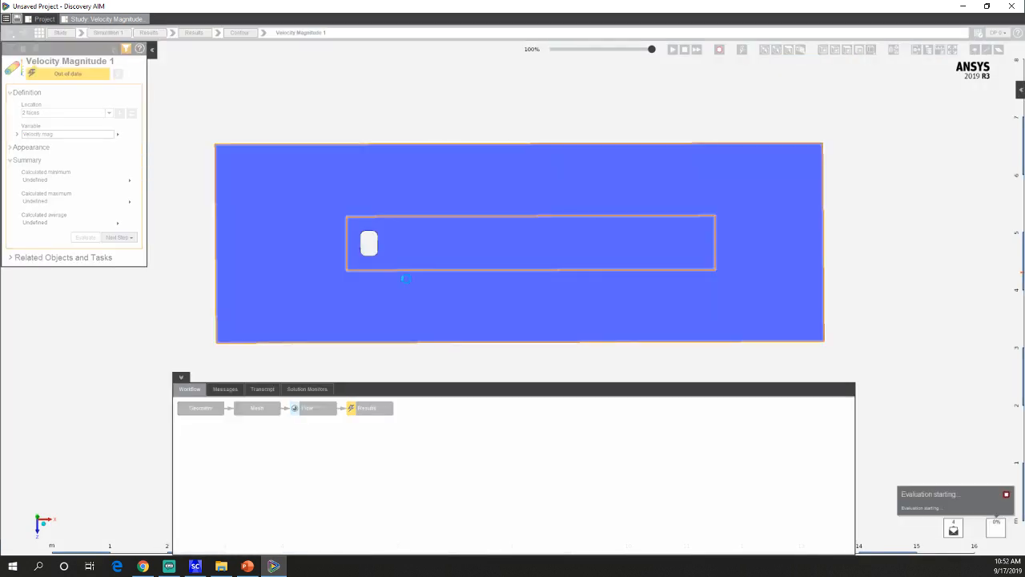
Evaluate the Sum Force X 1 calculated value for the k-ε standard run using the partially updated solution.
scroll(378, 243, "up", 3)
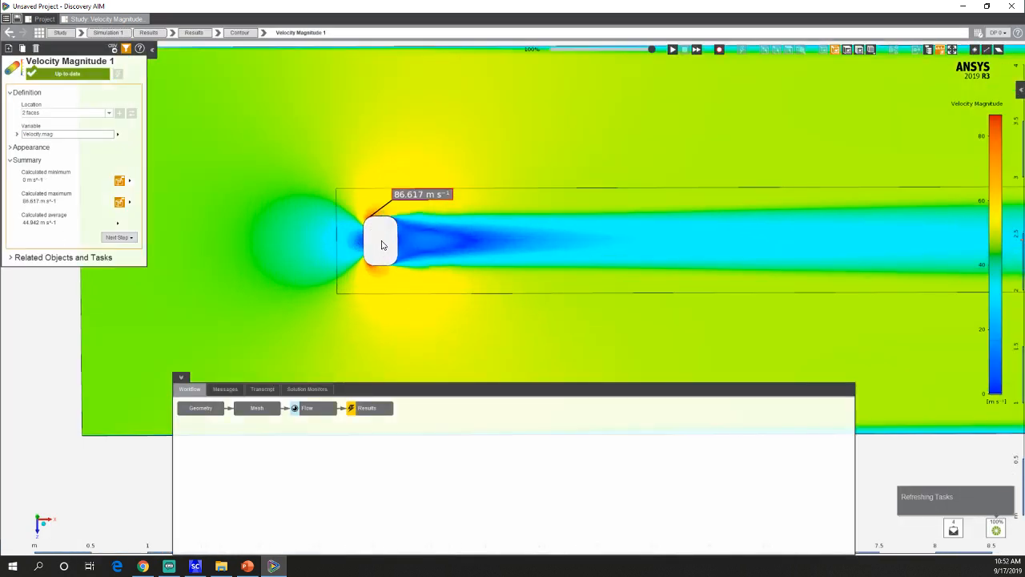
left_click(9, 32)
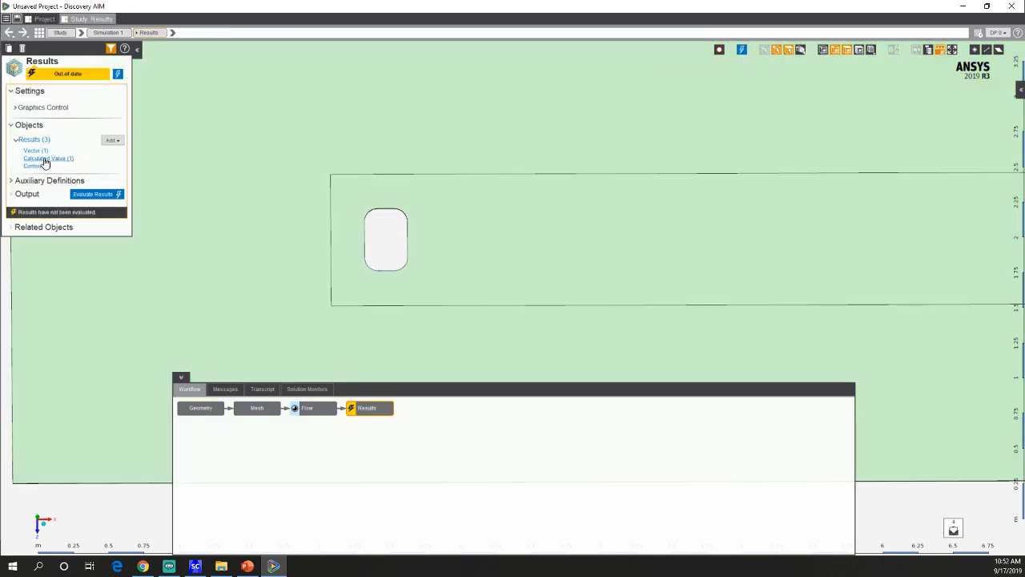
left_click(44, 159)
left_click(79, 233)
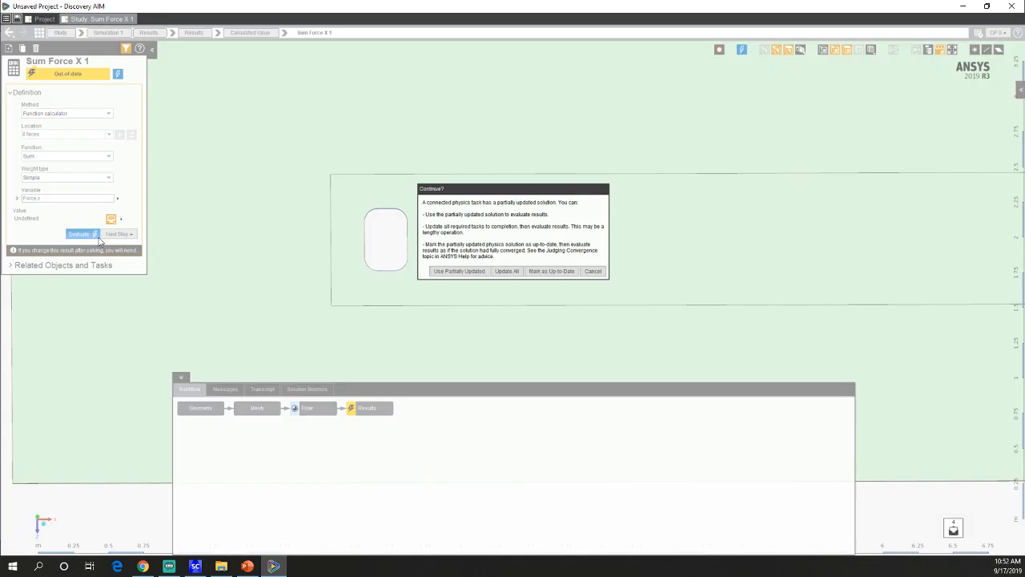
left_click(453, 270)
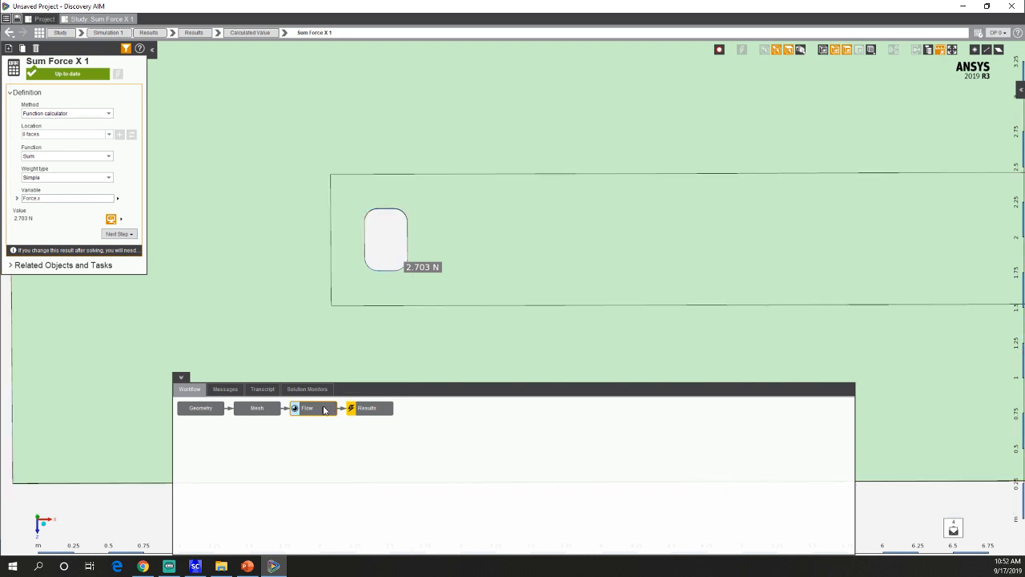
Set the RANS turbulence model of the Flow task's physics options to k-ω SST and apply the change.
left_click(312, 407)
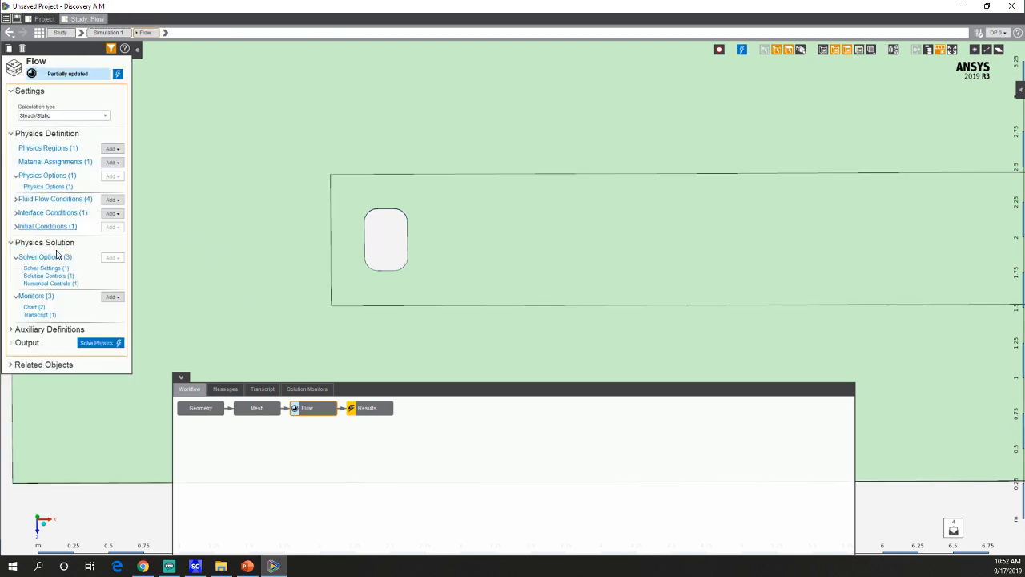
left_click(49, 185)
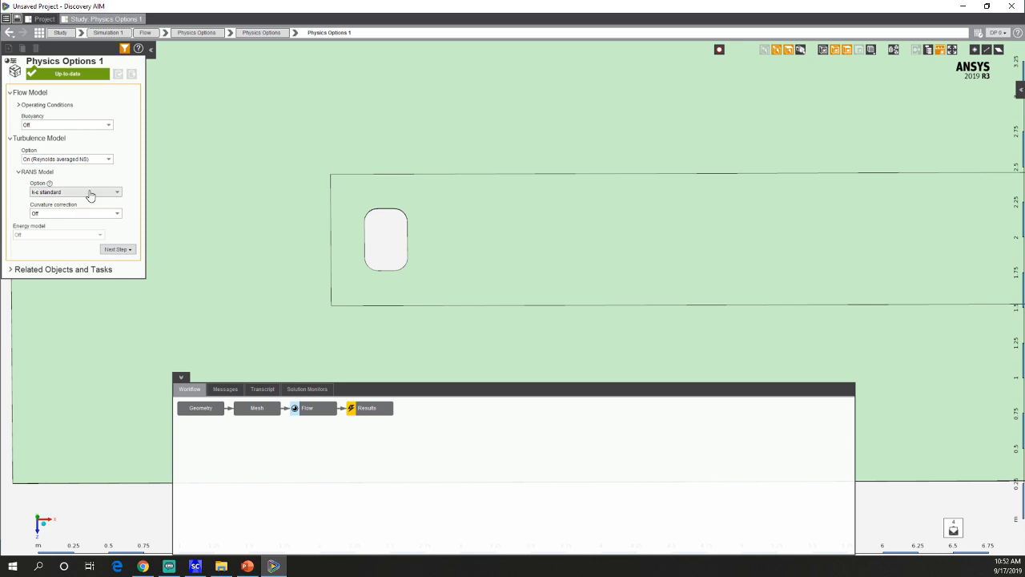
left_click(87, 192)
left_click(87, 206)
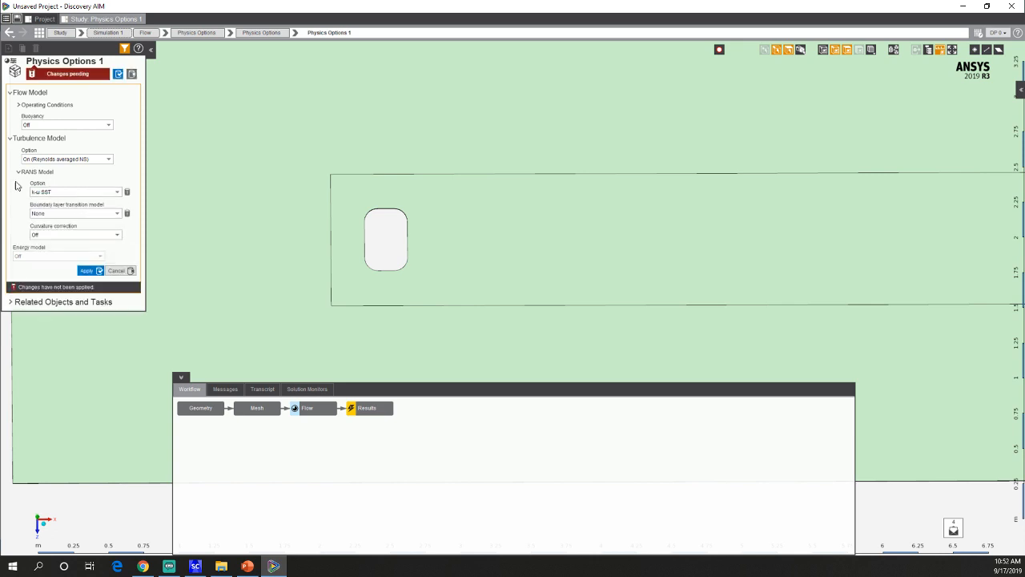
left_click(88, 270)
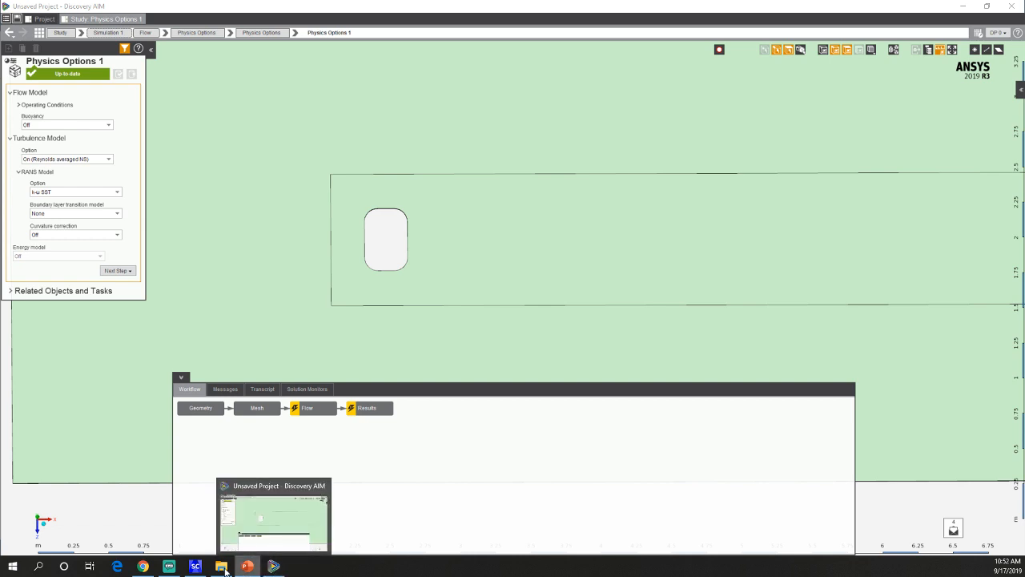
Switch to SpaceClaim and view the Antennawebinar flow domain geometry from above.
left_click(198, 570)
scroll(445, 314, "down", 10)
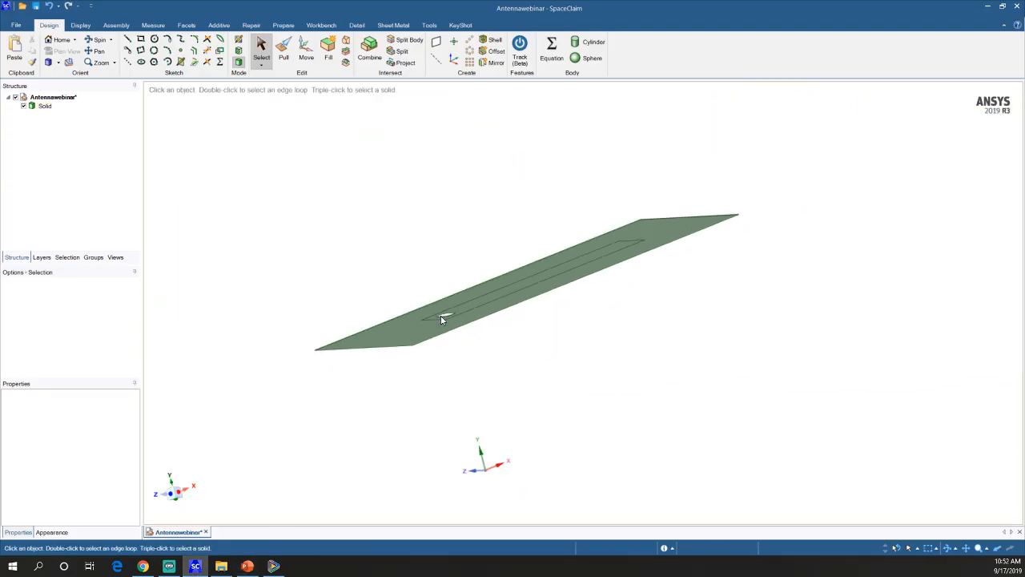
mouse_move(456, 303)
middle_mouse_down()
mouse_move(515, 350)
mouse_move(465, 321)
middle_mouse_up()
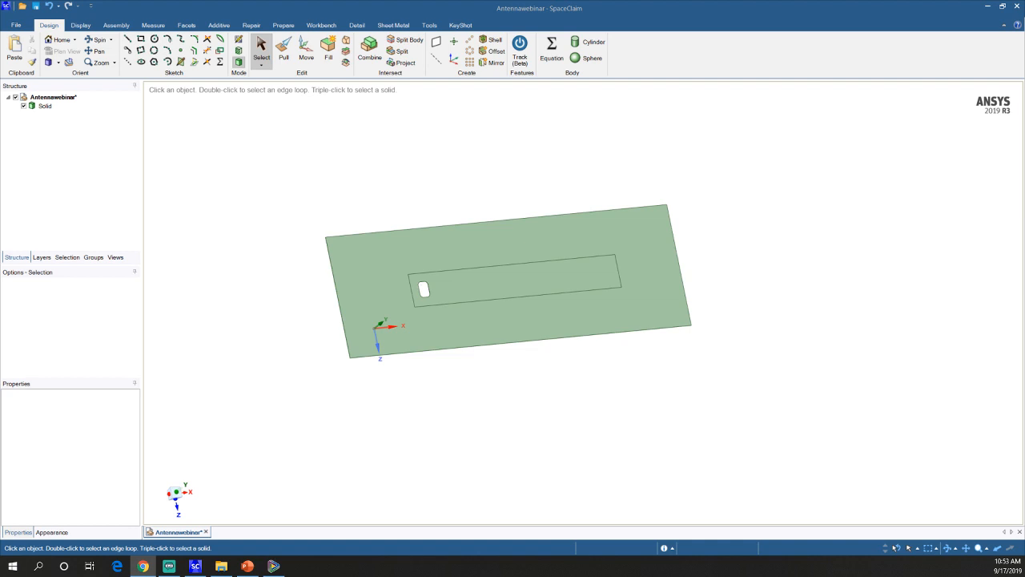
left_click(347, 70)
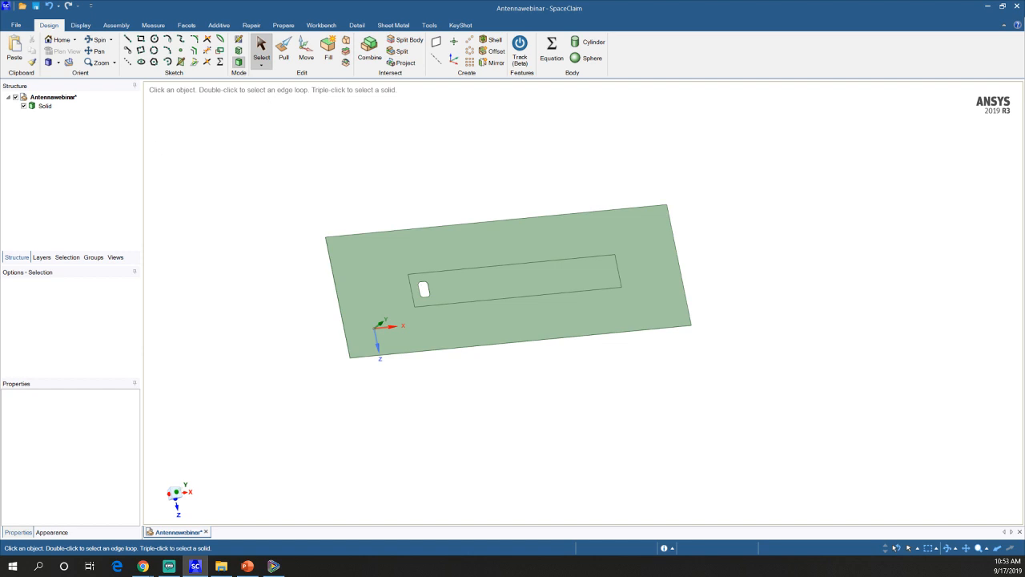
Switch to Chrome, open the Discovery Trial | ANSYS search result, skim the trial page and minimize the browser.
left_click(143, 566)
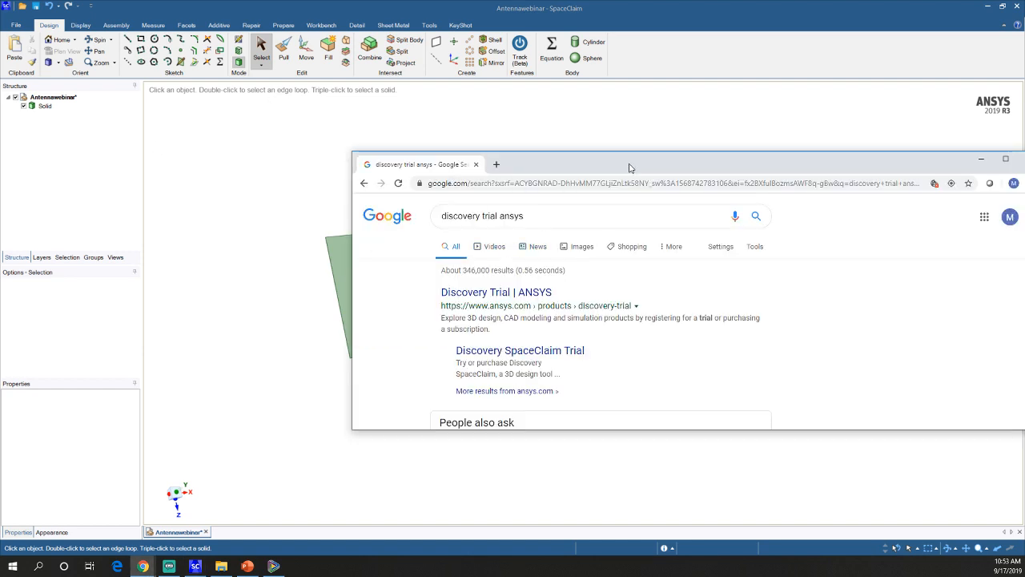
double_click(629, 168)
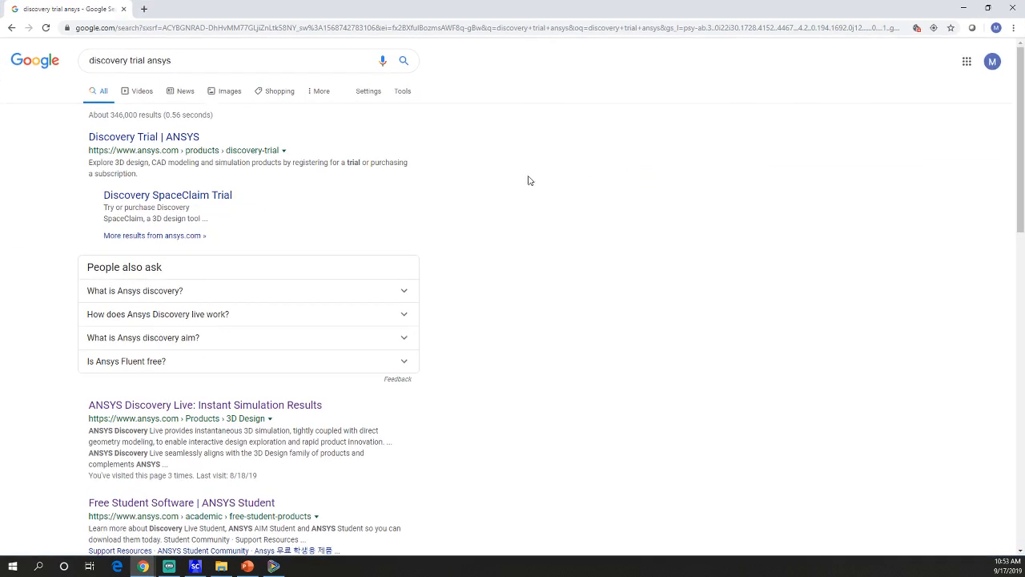
left_click(145, 141)
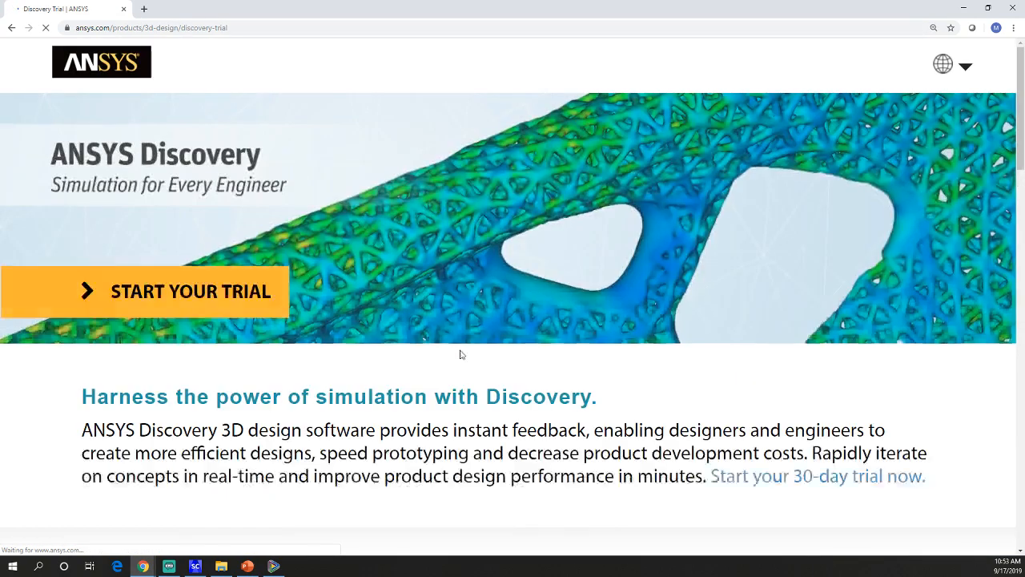
scroll(464, 349, "down", 6)
scroll(625, 343, "up", 4)
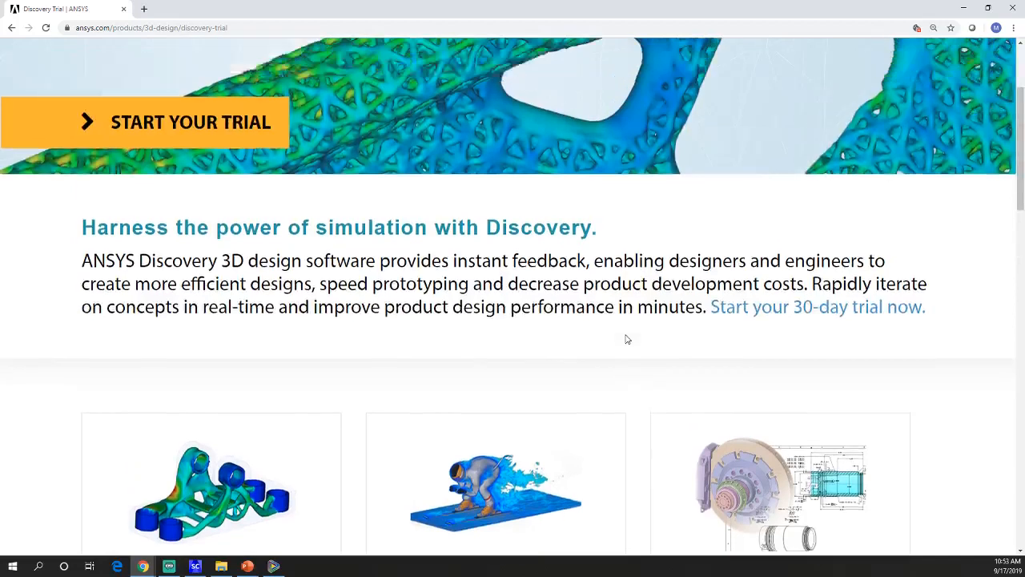
scroll(627, 338, "up", 2)
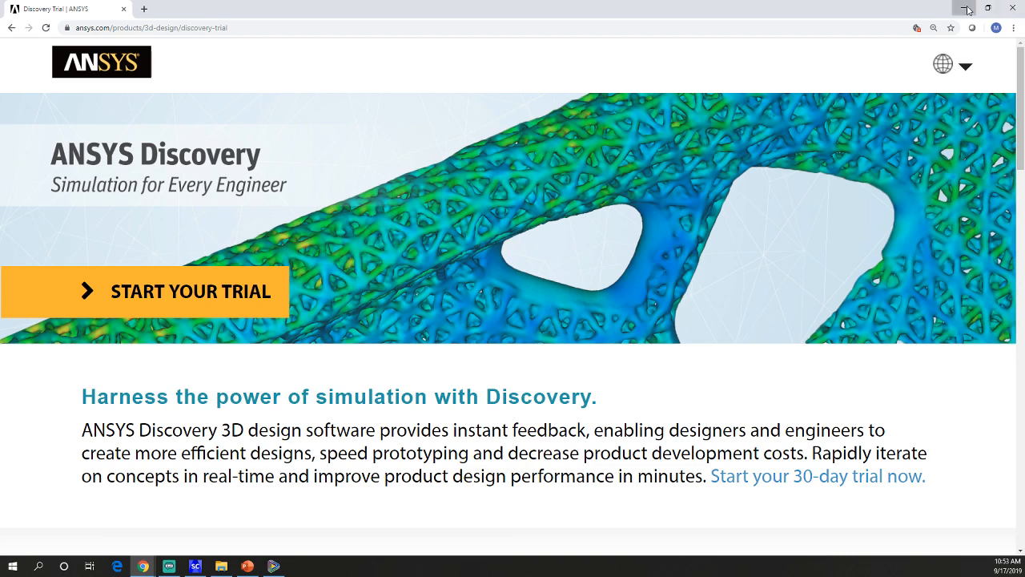
left_click(963, 7)
Examine the outer domain face, the inner refinement region and the rounded body cutout in the SpaceClaim model from several angles.
left_click(617, 281)
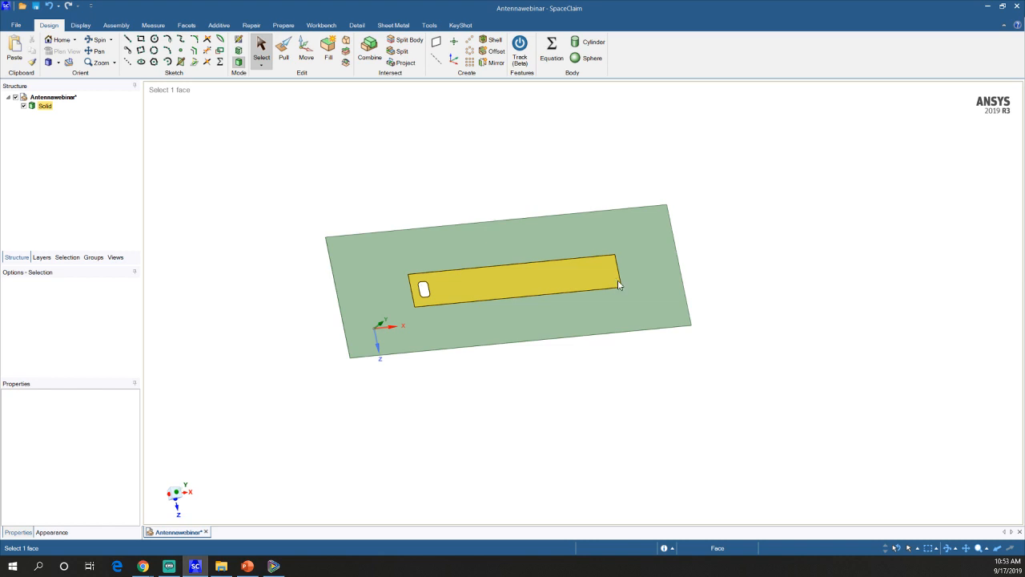
left_click(616, 302)
left_click(609, 370)
mouse_move(609, 375)
middle_mouse_down()
mouse_move(510, 359)
mouse_move(508, 338)
mouse_move(530, 324)
middle_mouse_up()
left_click(516, 323)
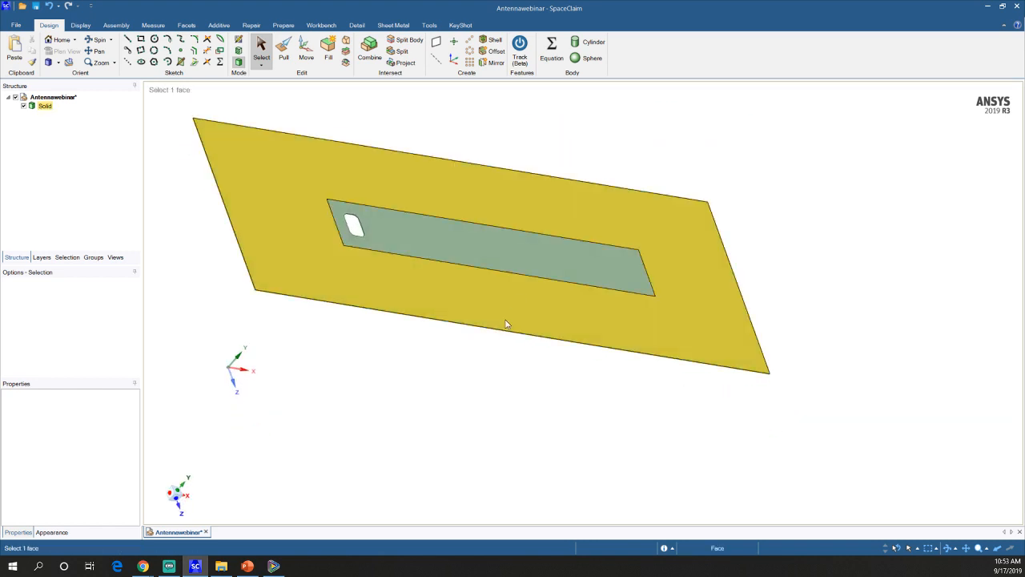
left_click(376, 249)
middle_click_drag(419, 238, 373, 286)
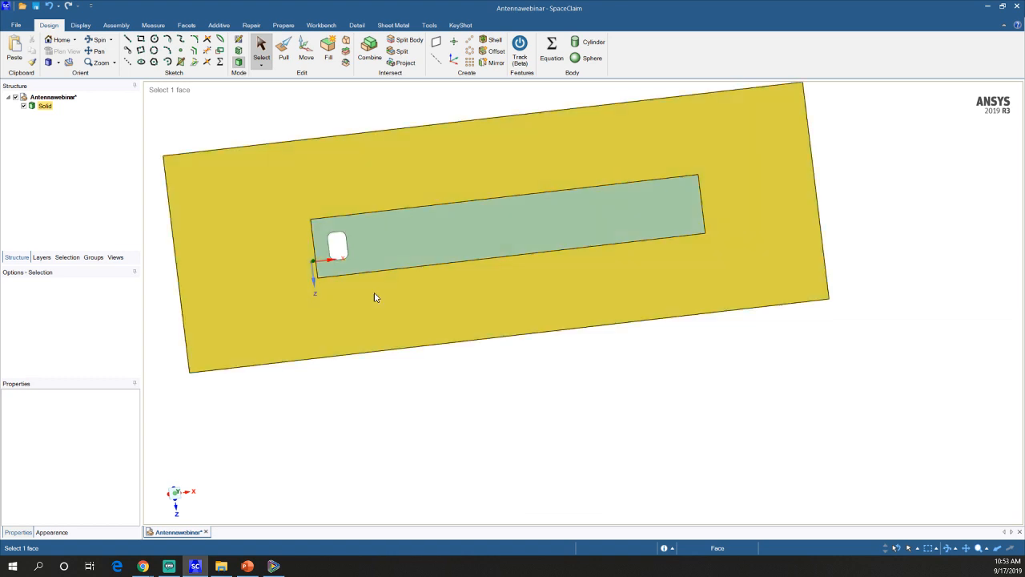
scroll(375, 296, "up", 2)
middle_click_drag(316, 306, 373, 248)
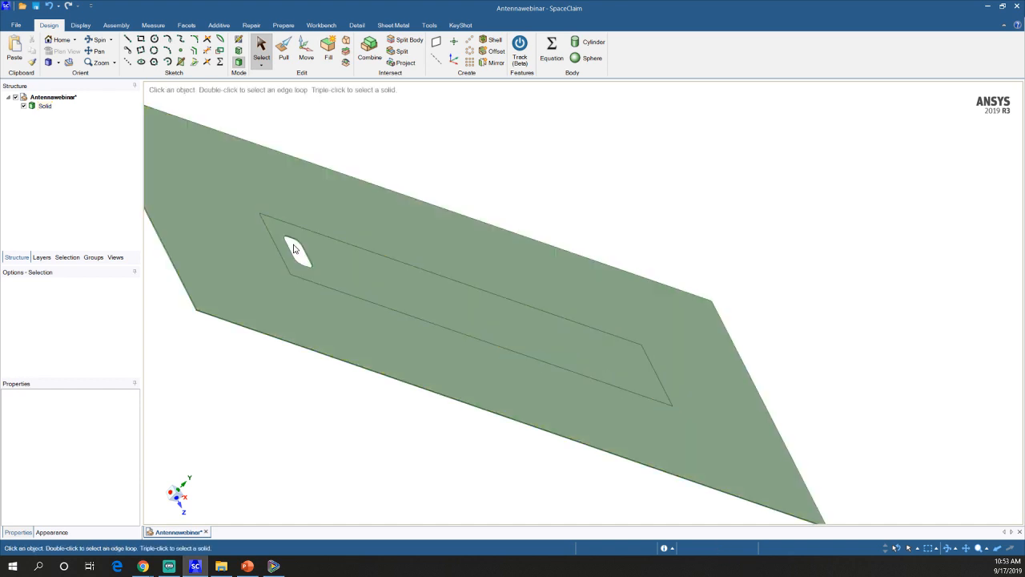
middle_click_drag(306, 234, 269, 276)
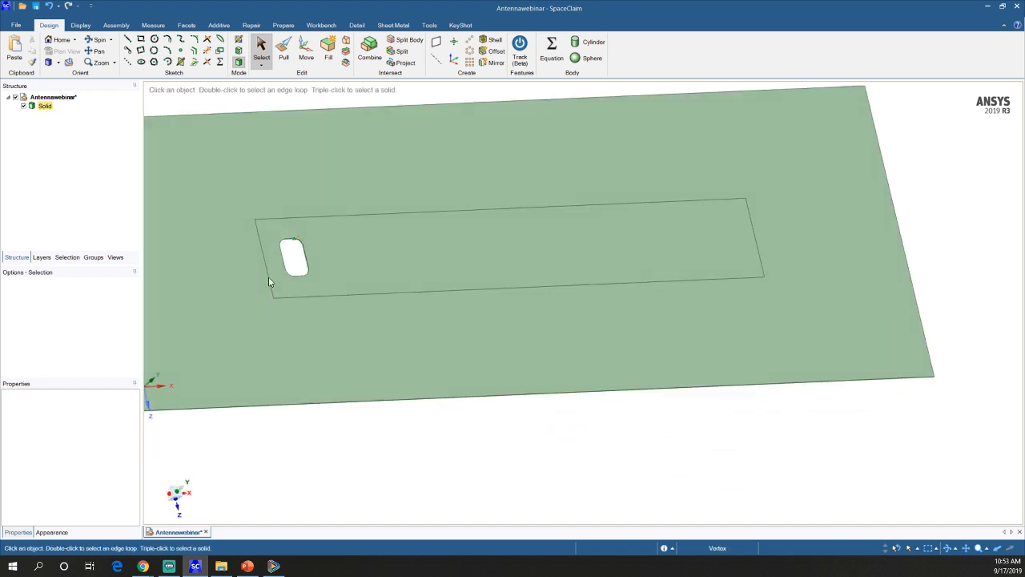
scroll(369, 304, "down", 2)
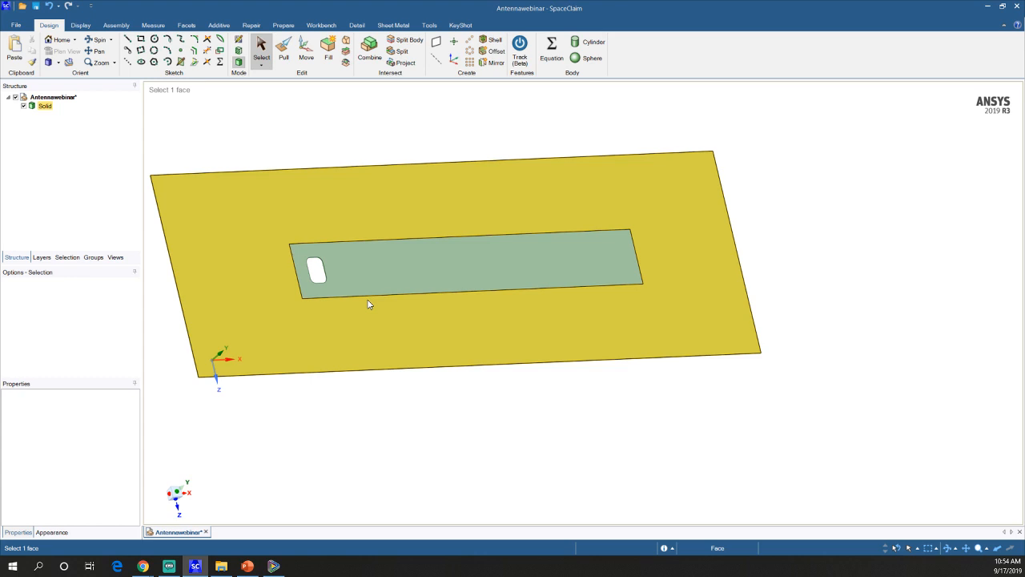
Switch back to Discovery AIM and examine the mesh around the rounded body and across the flow domain.
left_click(273, 565)
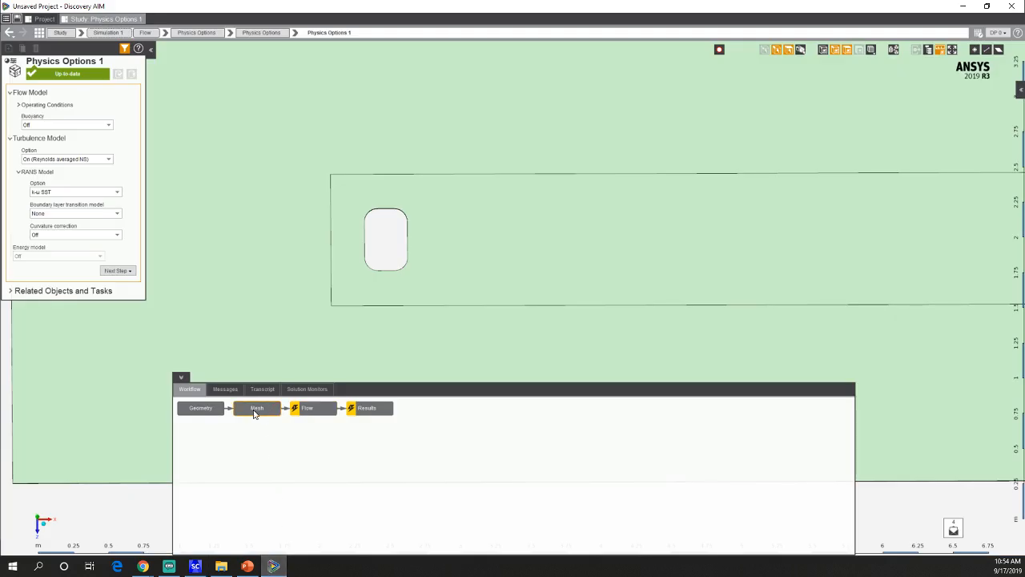
left_click(255, 410)
scroll(408, 291, "down", 2)
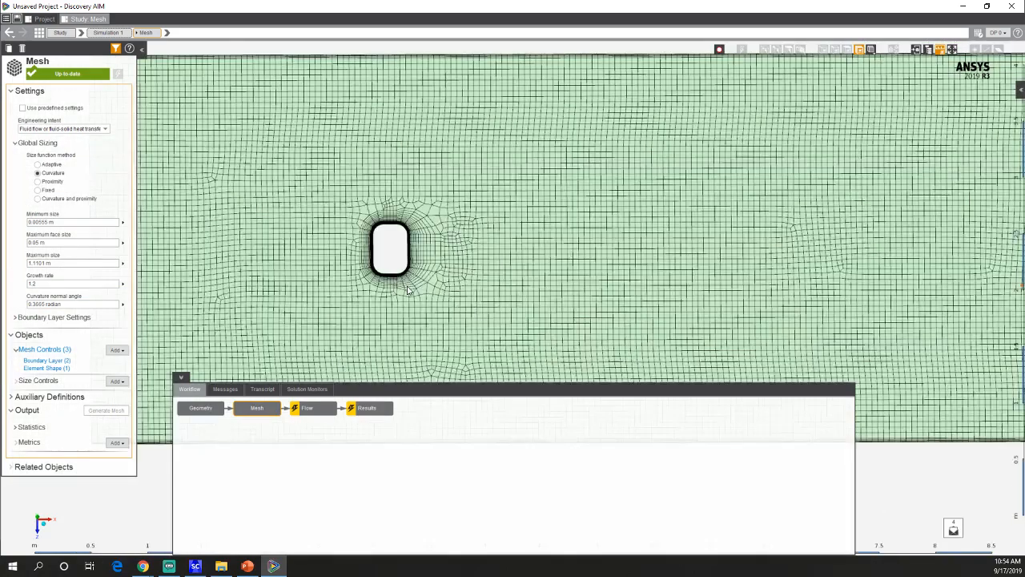
scroll(404, 241, "up", 6)
scroll(402, 254, "down", 5)
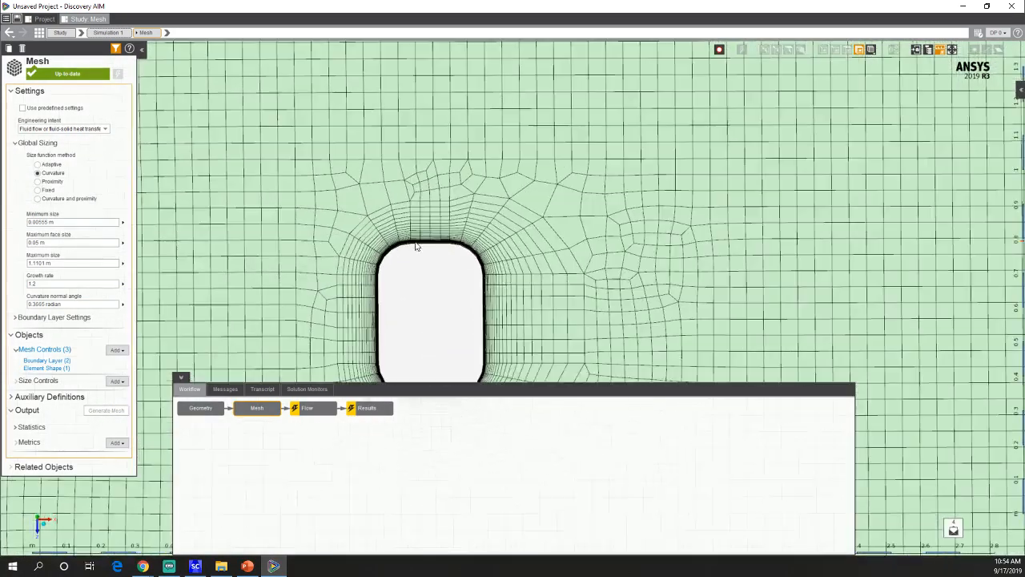
scroll(403, 236, "down", 3)
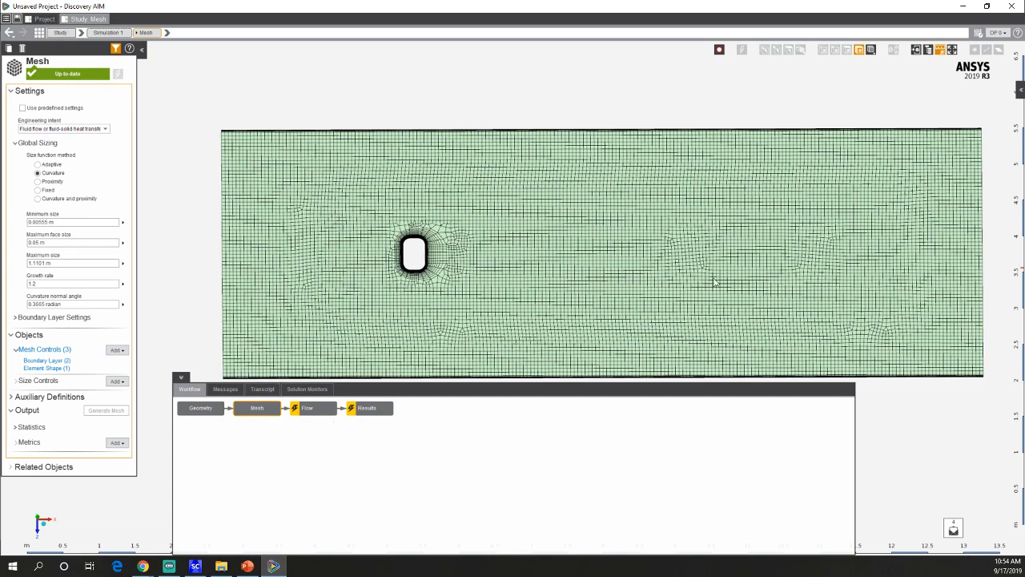
scroll(432, 253, "up", 2)
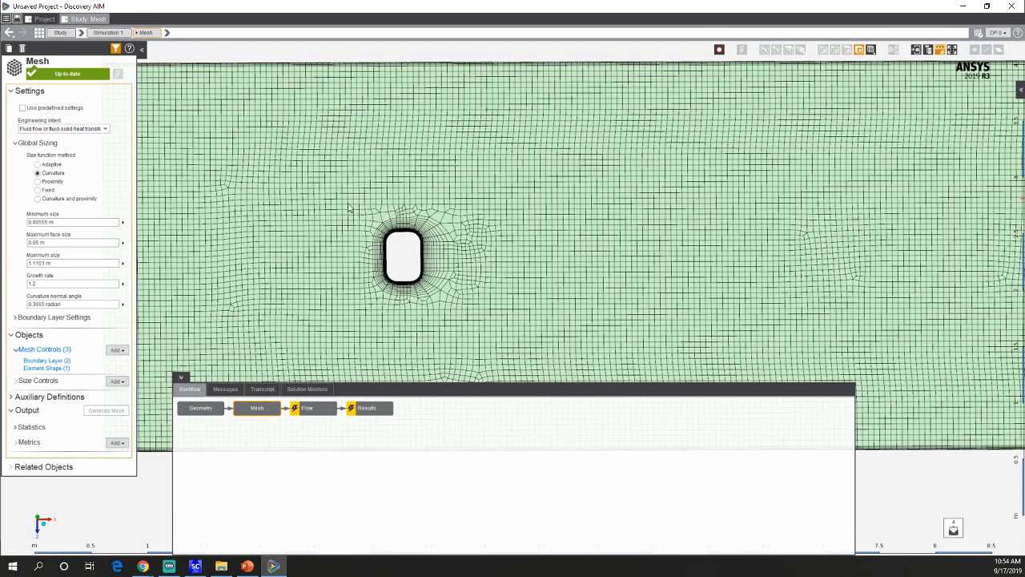
scroll(349, 208, "down", 2)
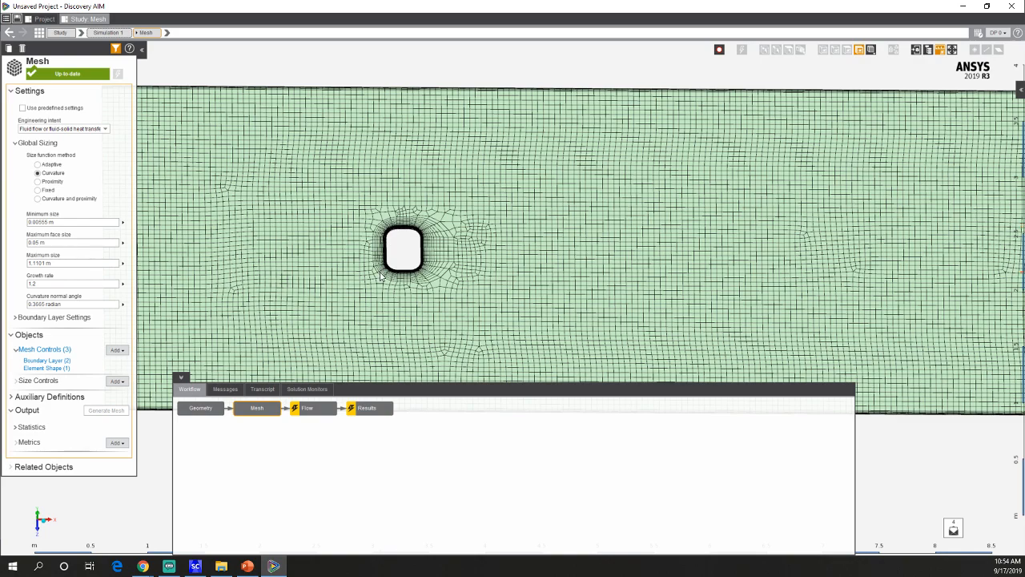
scroll(383, 270, "up", 5)
scroll(394, 268, "down", 6)
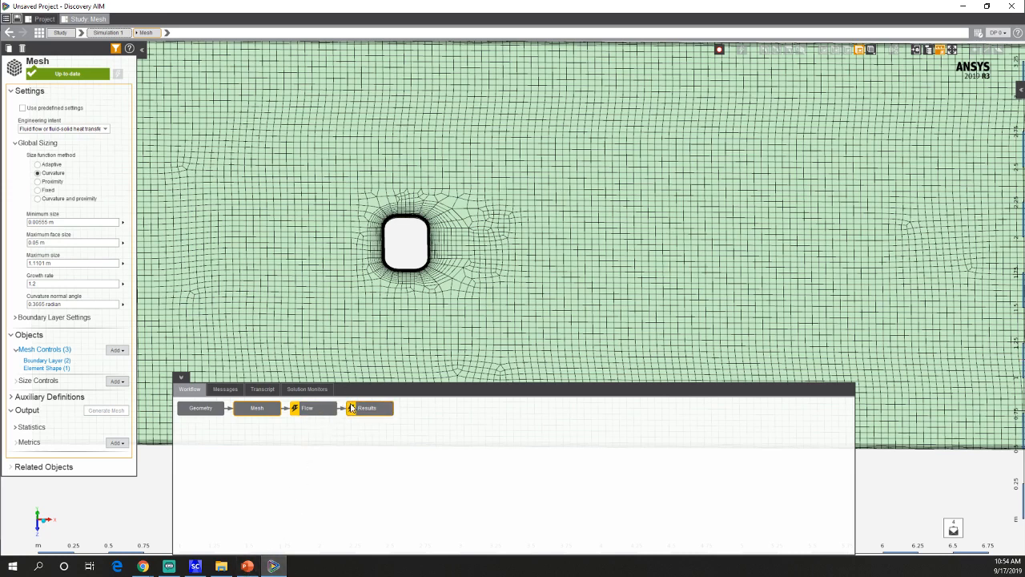
Review the Chart 1 residuals and Chart 2 X force in the solution monitors and return to the Flow task settings.
left_click(298, 391)
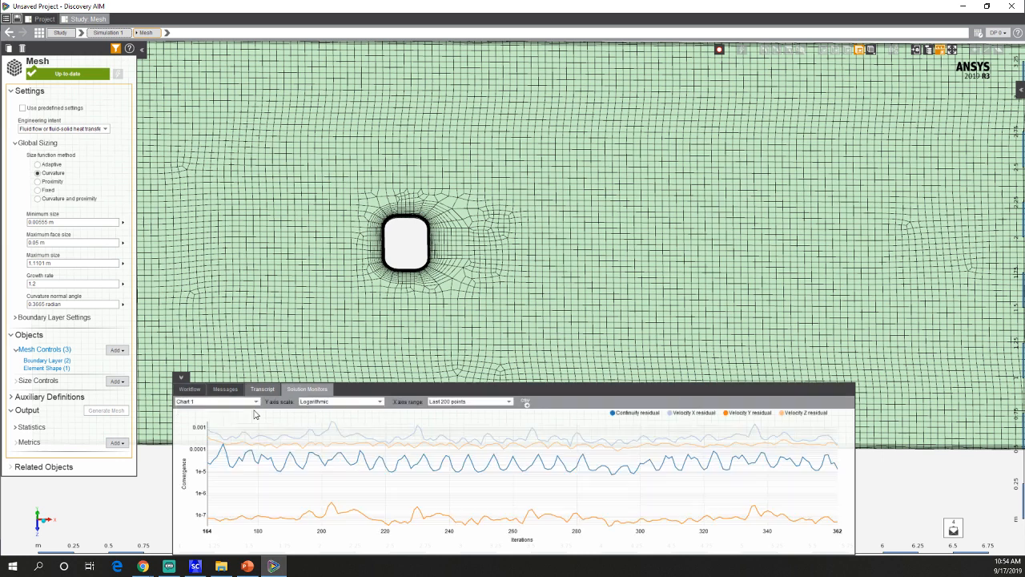
left_click(220, 401)
left_click(218, 418)
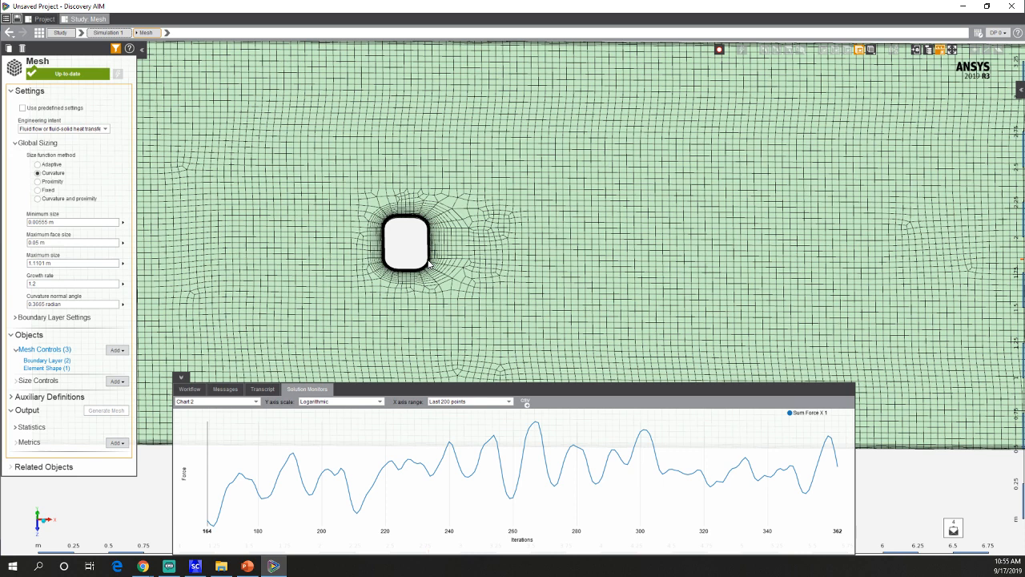
left_click(189, 389)
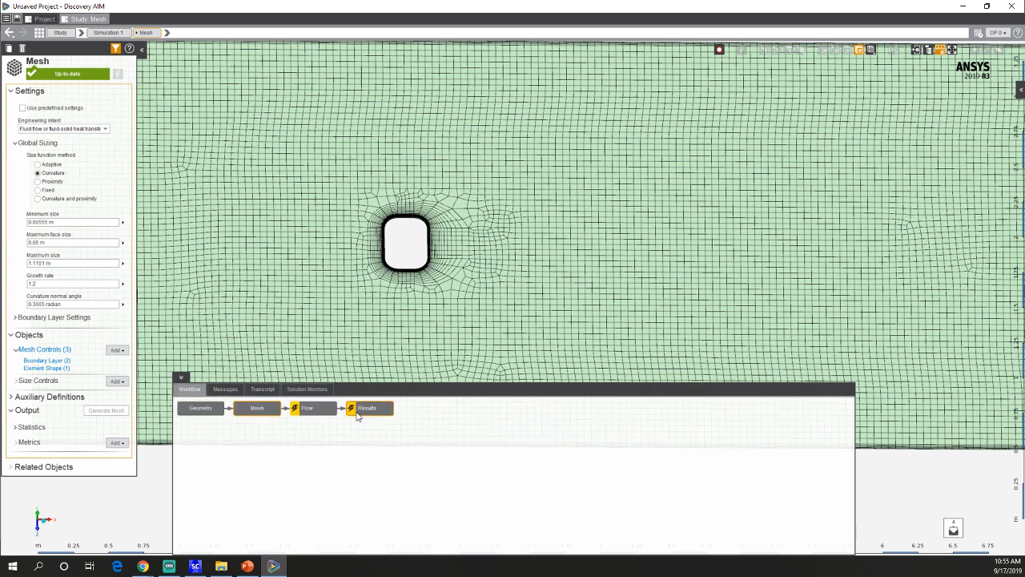
left_click(322, 412)
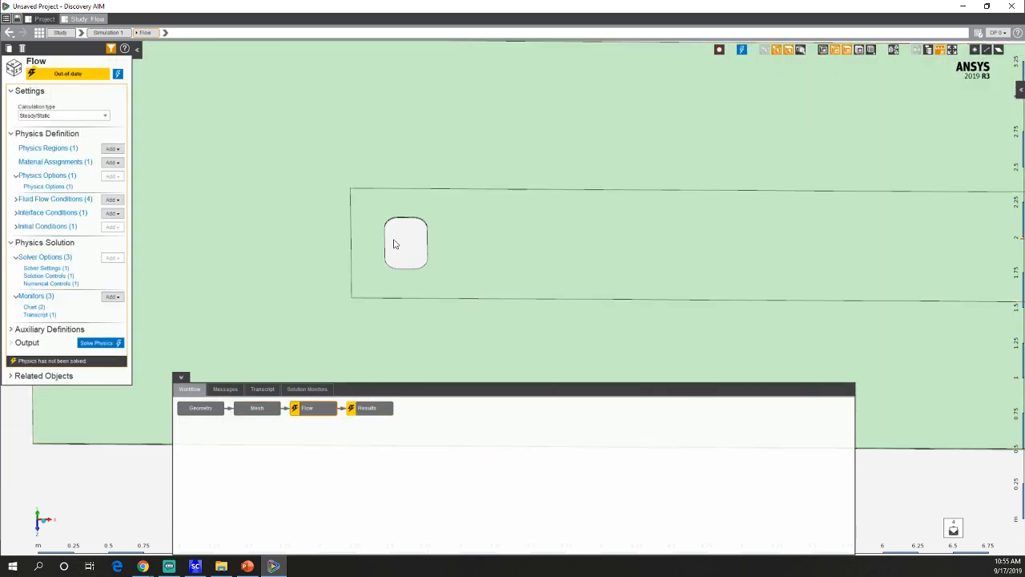